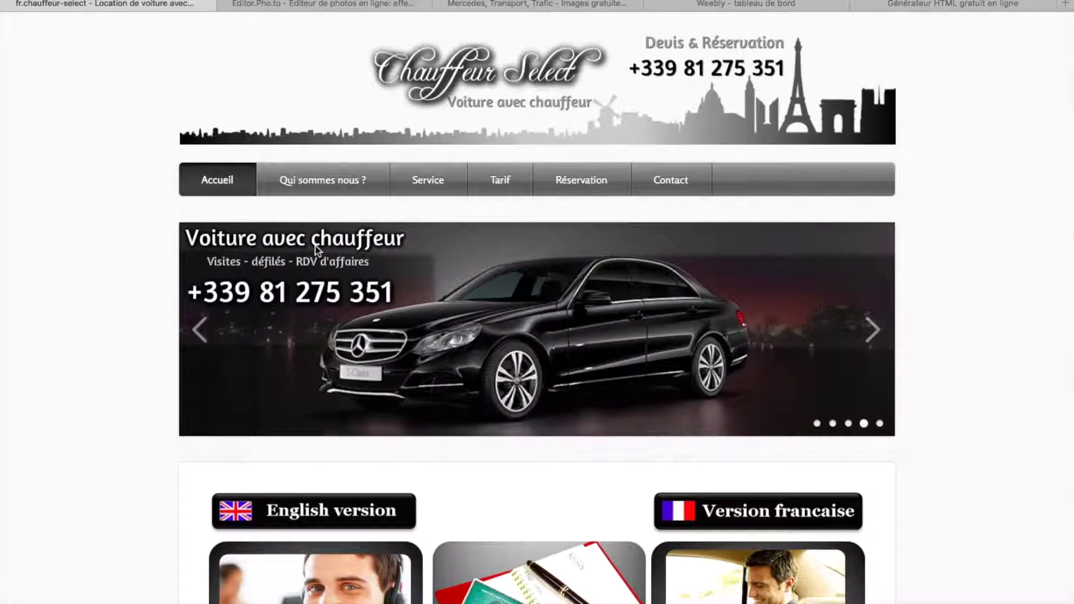
- Look over the Chauffeur Select home page, then switch to its English version
scroll(315, 246, down, 3)
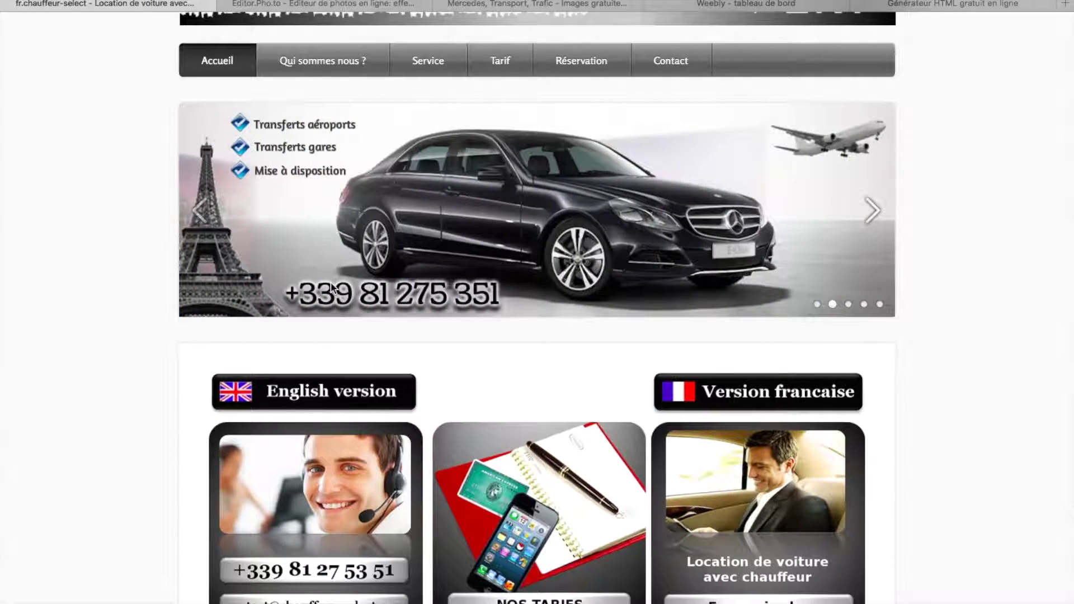
scroll(332, 287, down, 5)
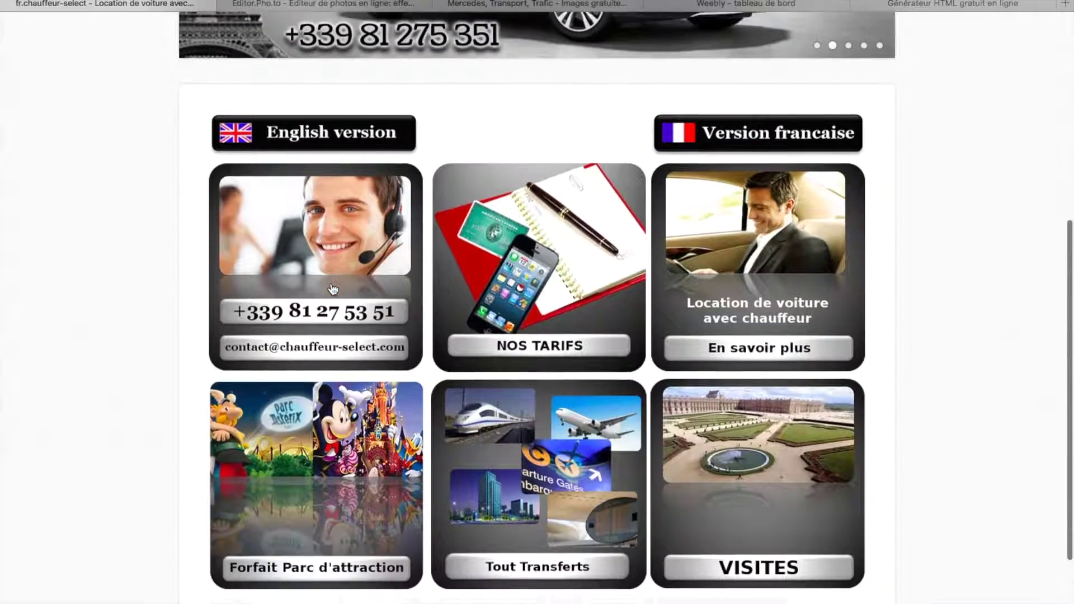
scroll(333, 290, up, 2)
scroll(333, 290, up, 5)
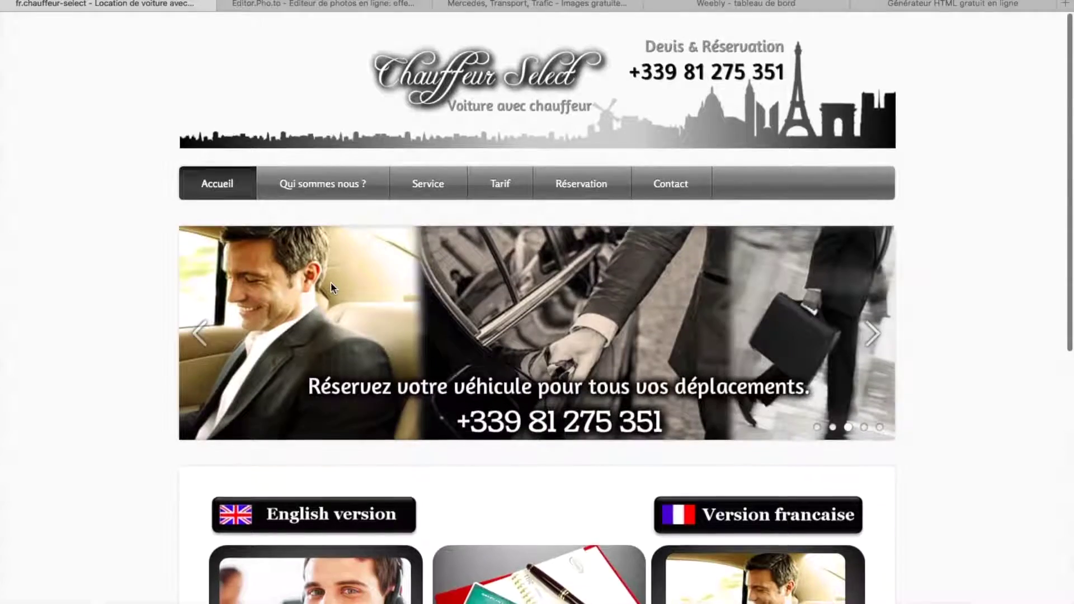
scroll(331, 282, down, 4)
scroll(332, 287, down, 6)
scroll(331, 287, up, 6)
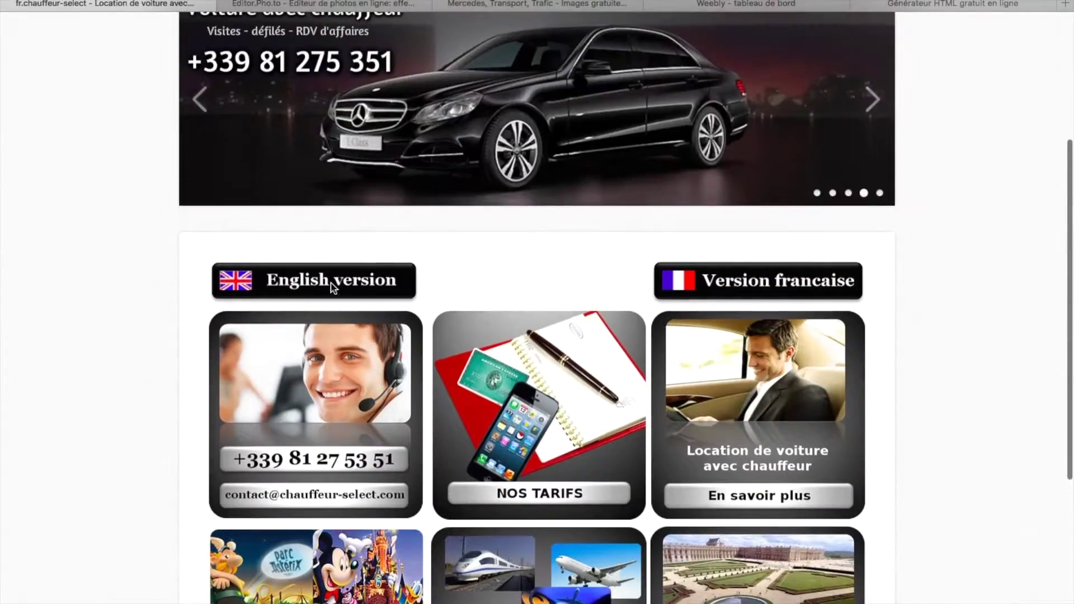
scroll(331, 287, down, 5)
scroll(331, 287, up, 9)
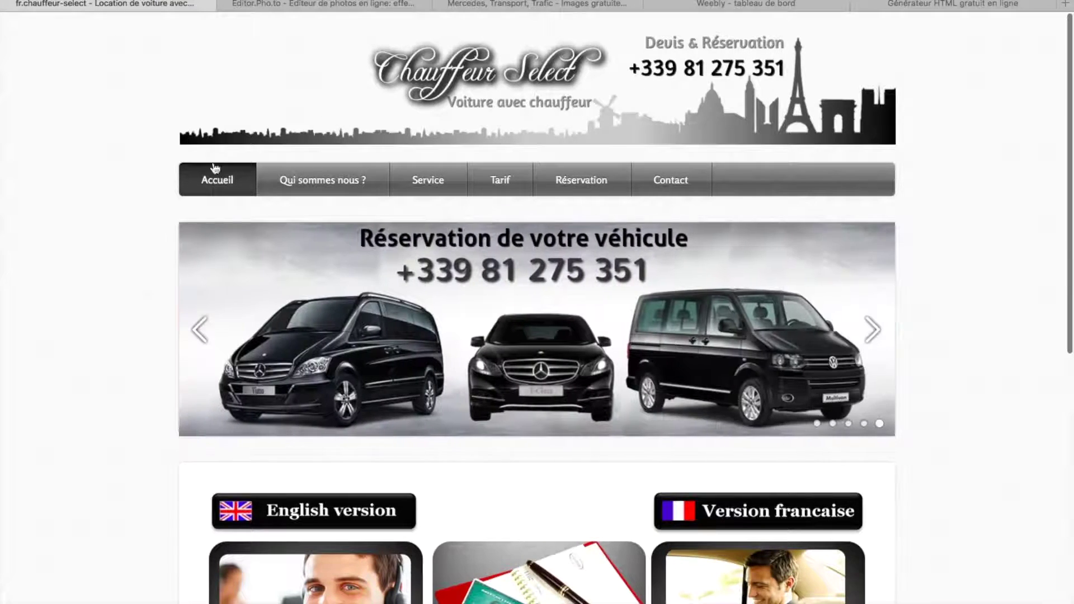
scroll(313, 274, down, 4)
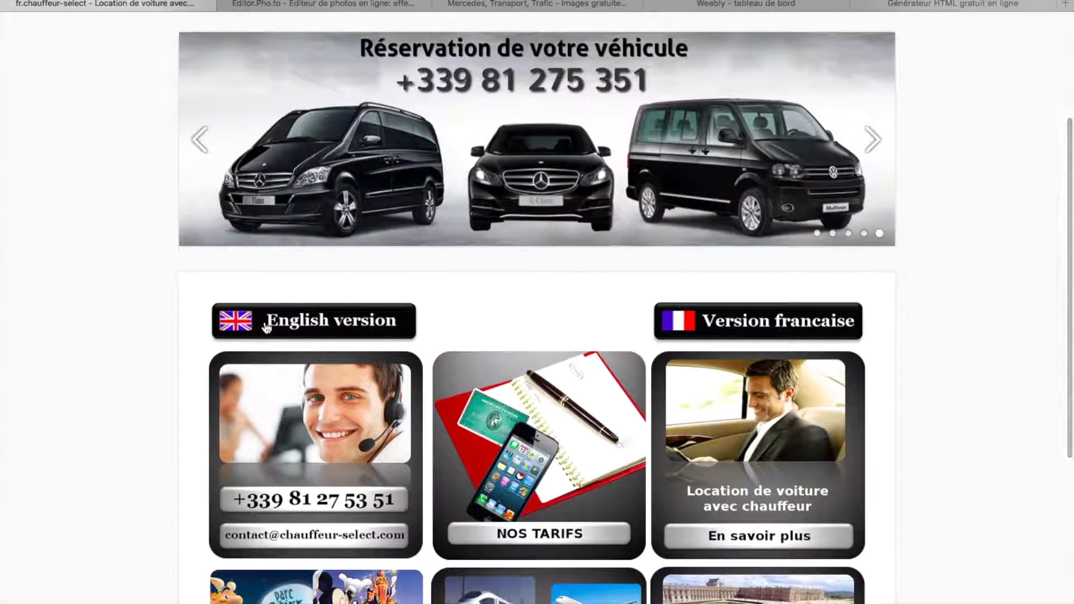
click(376, 324)
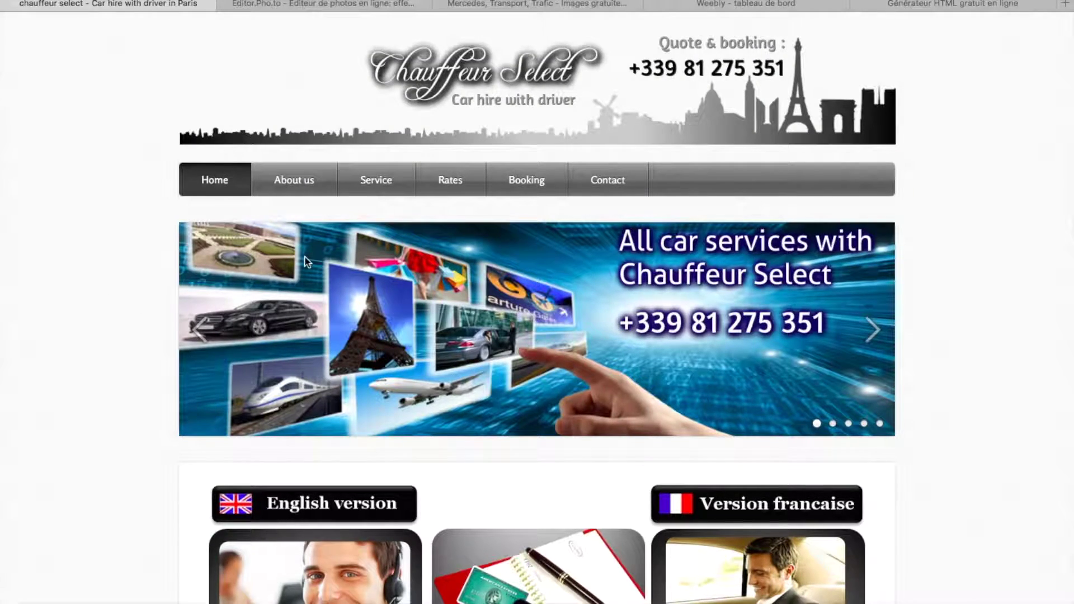
- Advance the home page slideshow through to its fifth slide
scroll(315, 421, down, 8)
scroll(491, 335, up, 8)
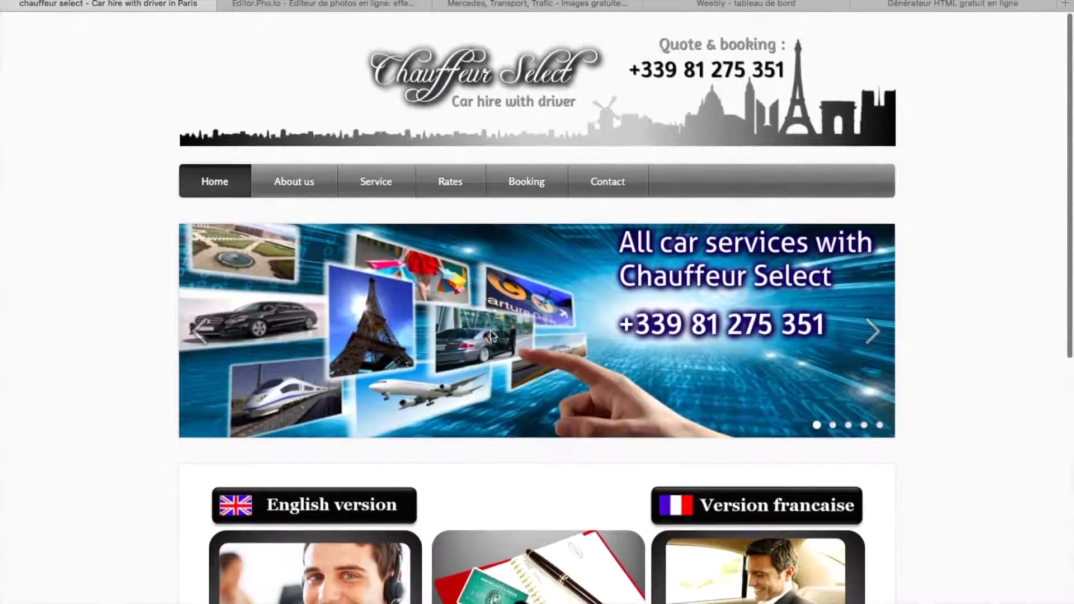
click(873, 335)
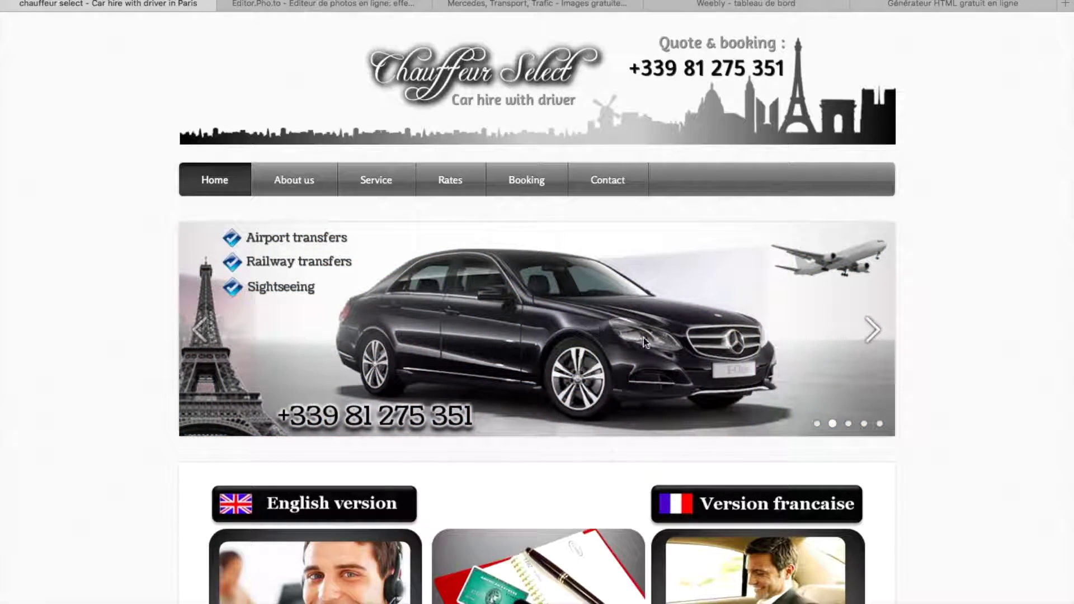
click(872, 332)
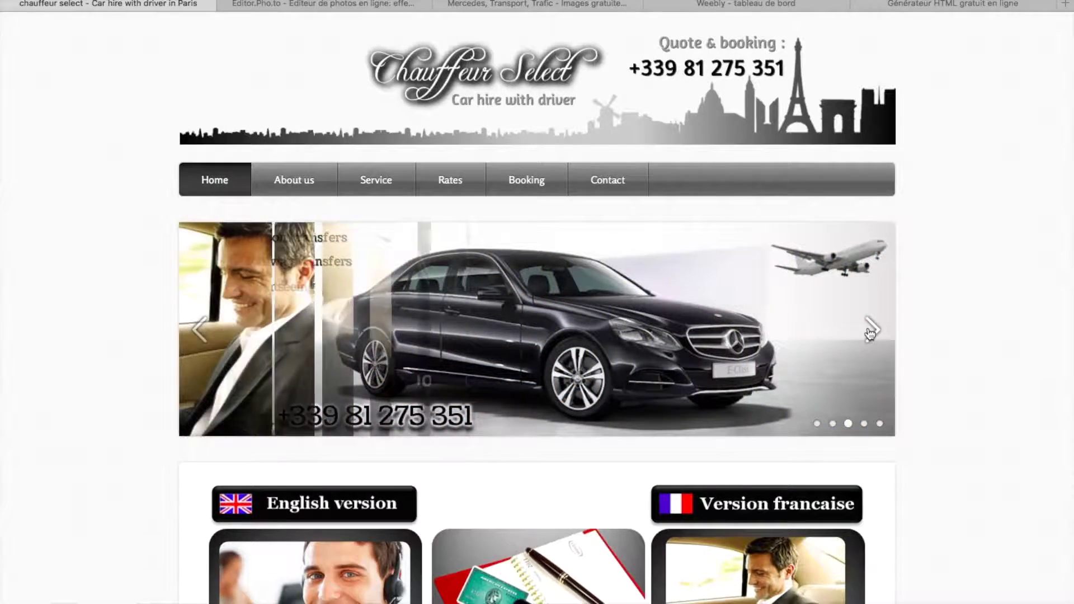
click(875, 330)
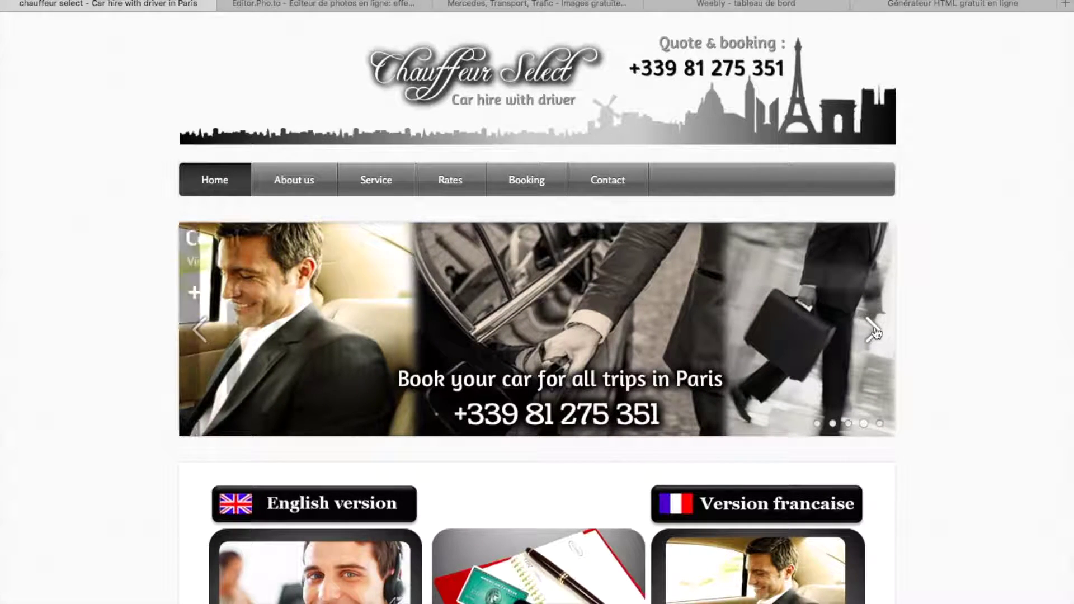
click(874, 332)
- Open the About us page and scroll through it
click(284, 184)
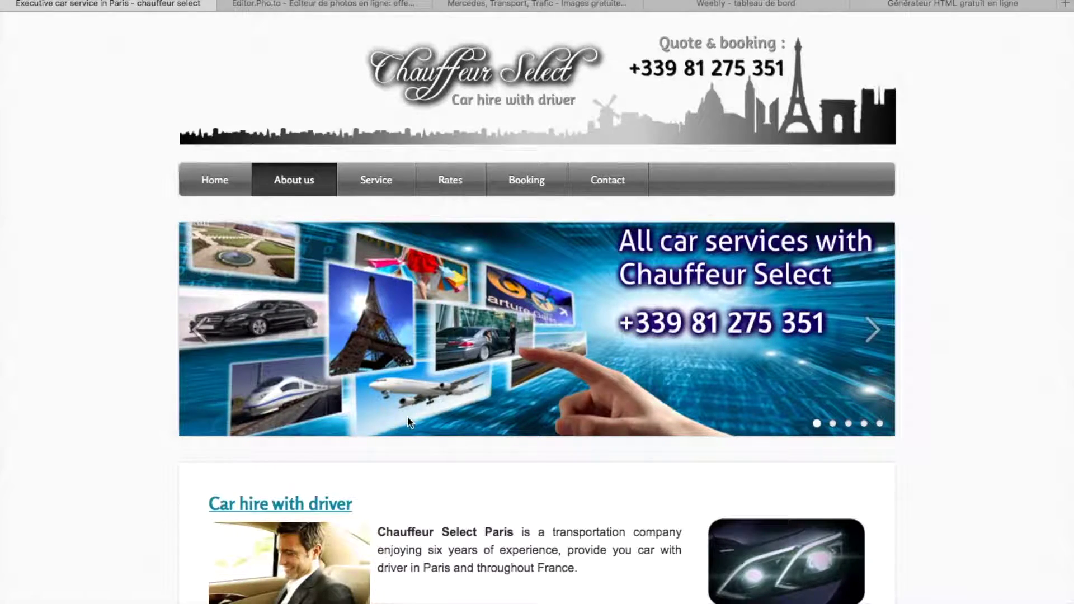
scroll(435, 358, down, 10)
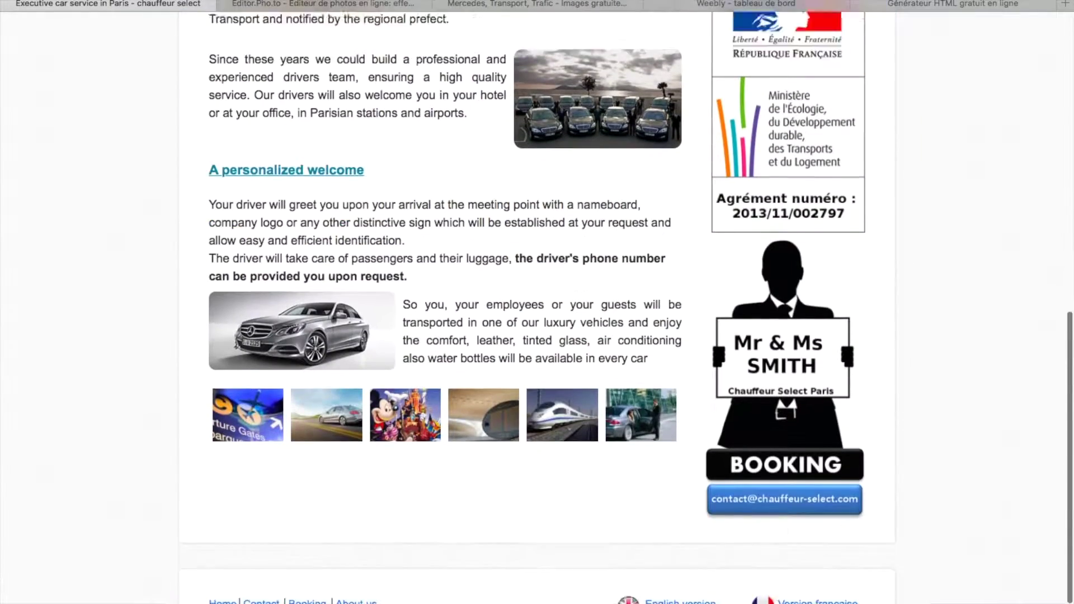
scroll(415, 418, down, 2)
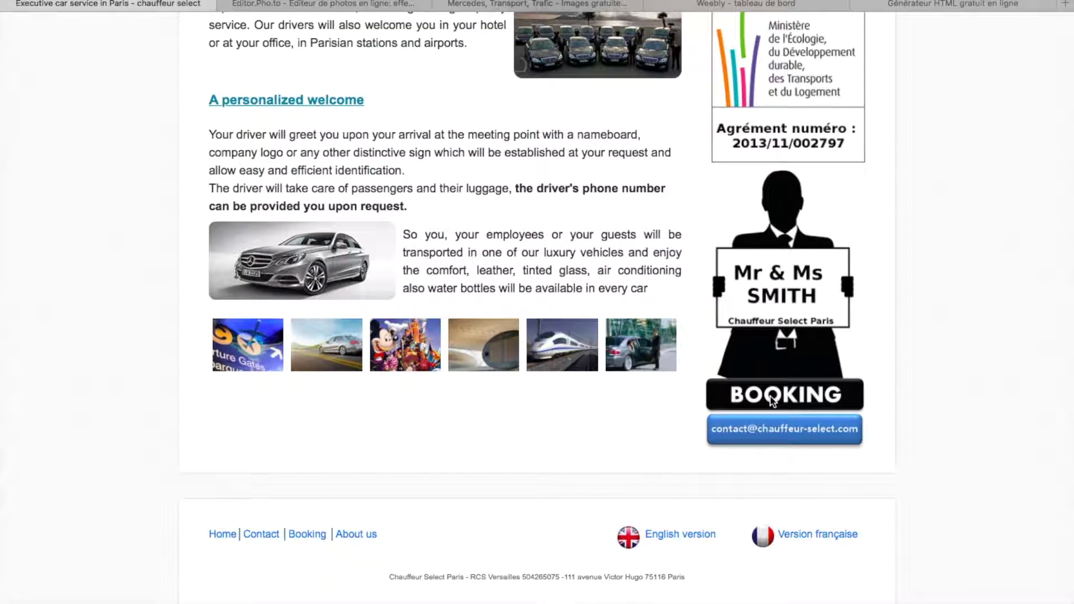
scroll(770, 395, up, 10)
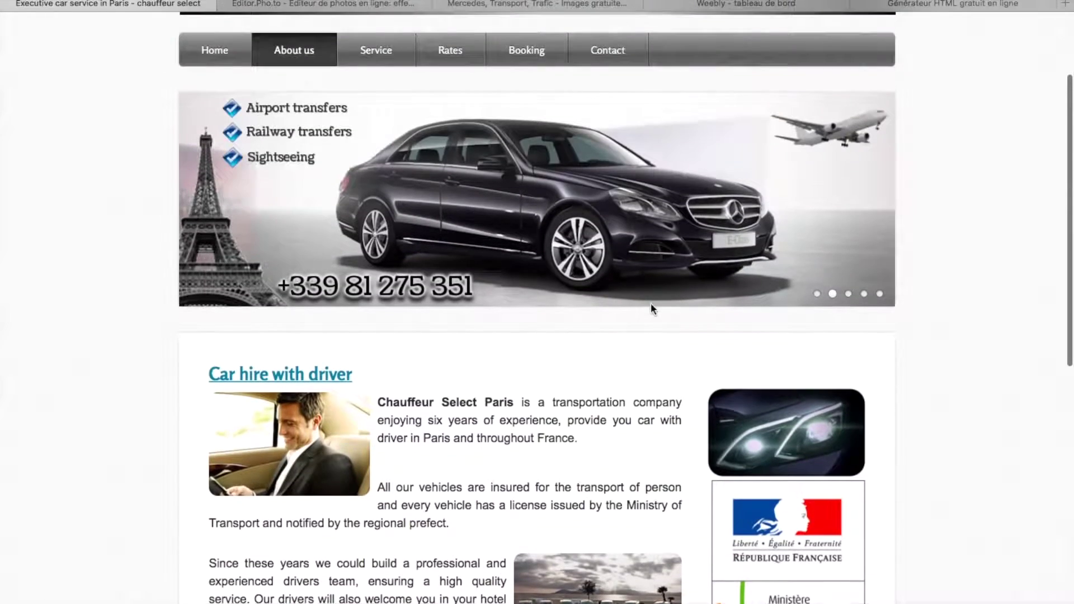
- Go to the Service page and browse its All cars services section
click(384, 49)
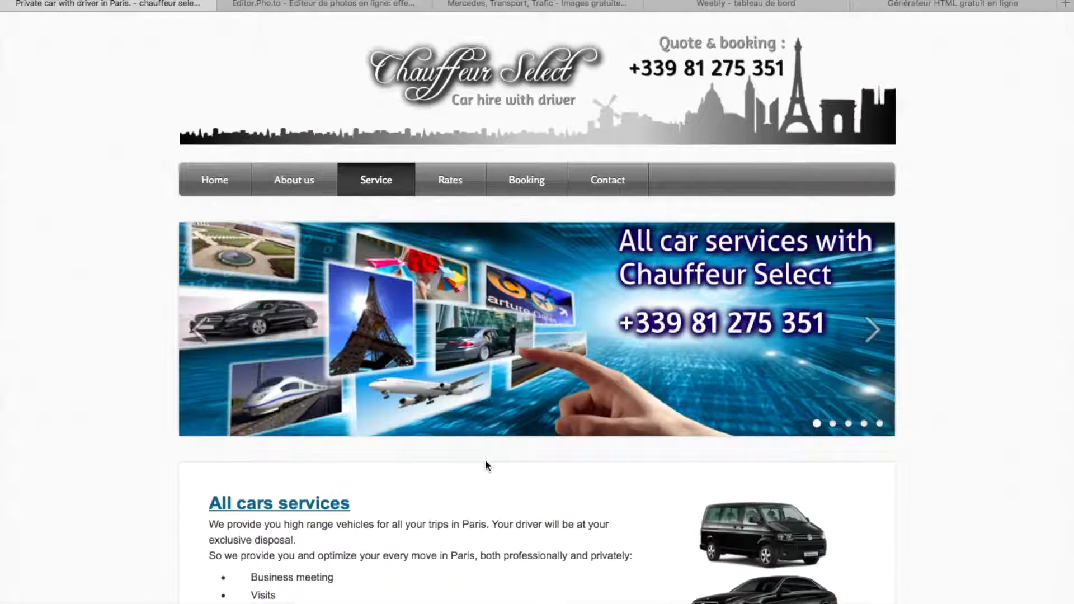
scroll(485, 461, down, 5)
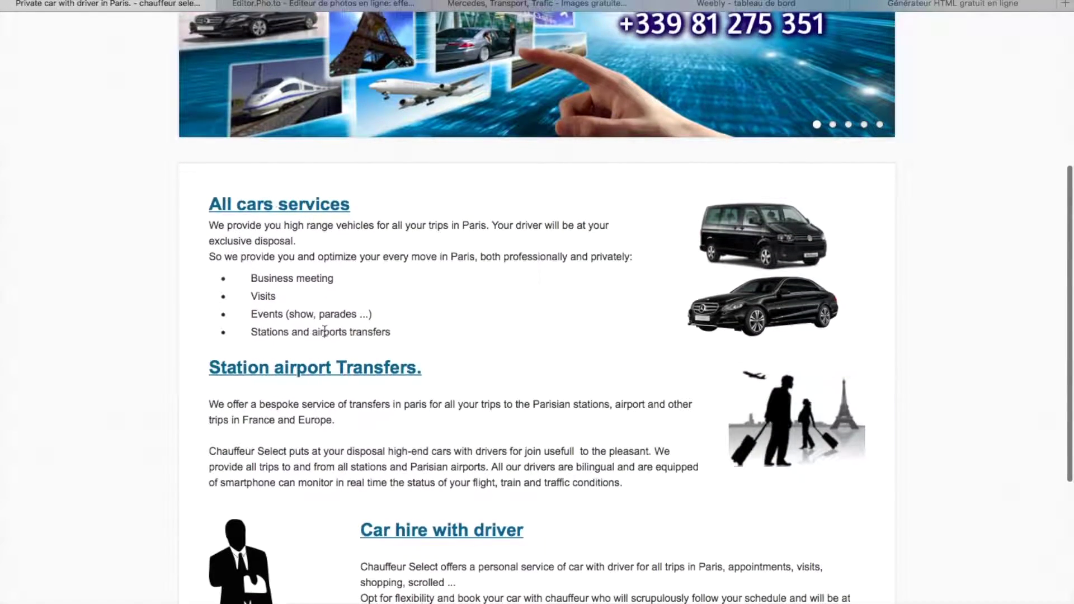
scroll(305, 401, down, 6)
scroll(304, 401, up, 3)
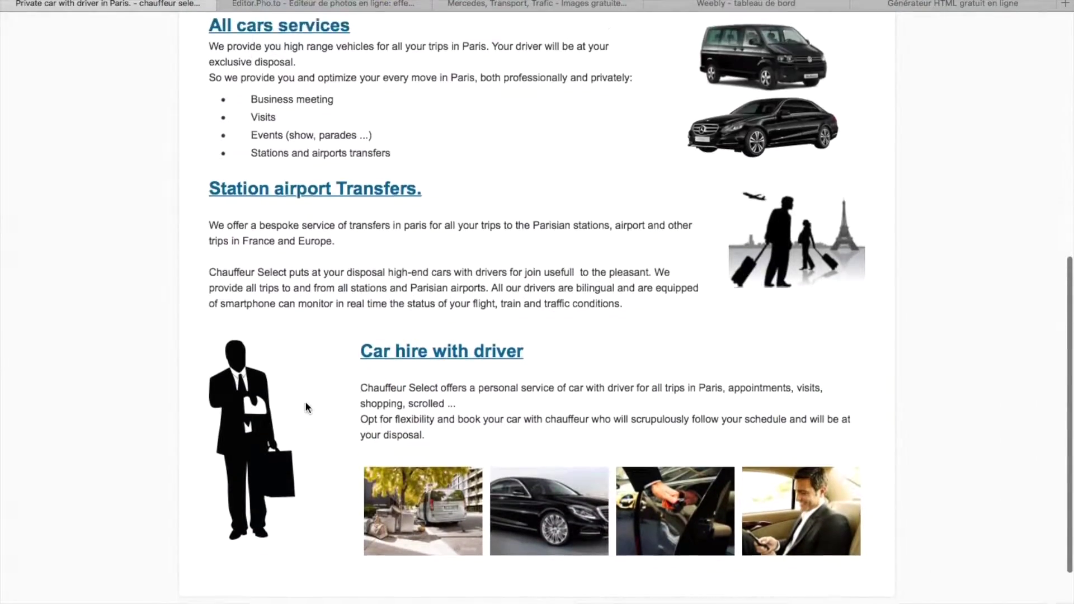
scroll(305, 407, up, 7)
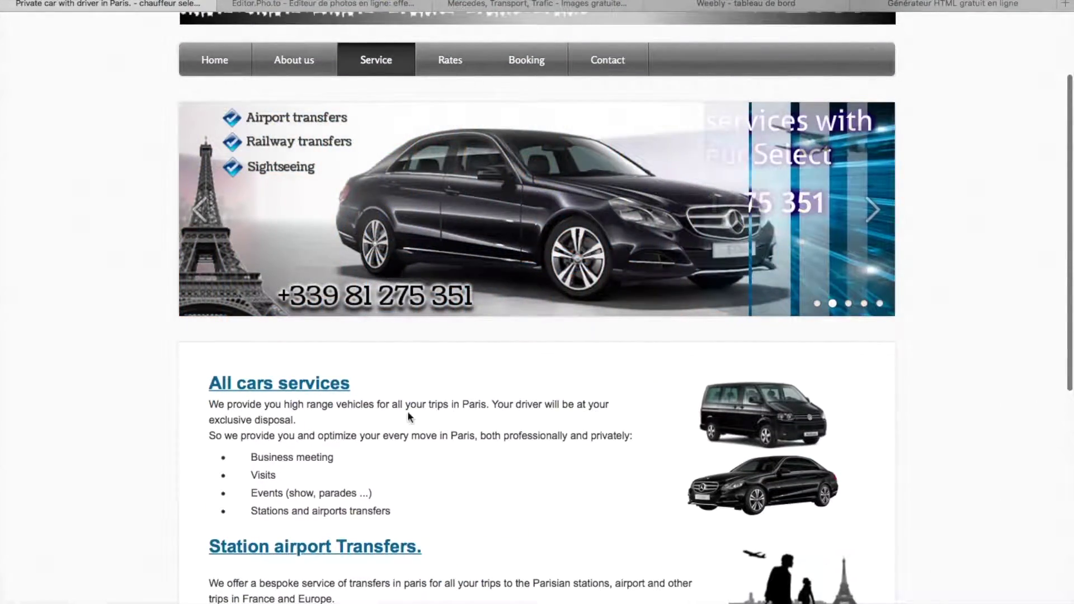
click(450, 60)
scroll(455, 464, down, 5)
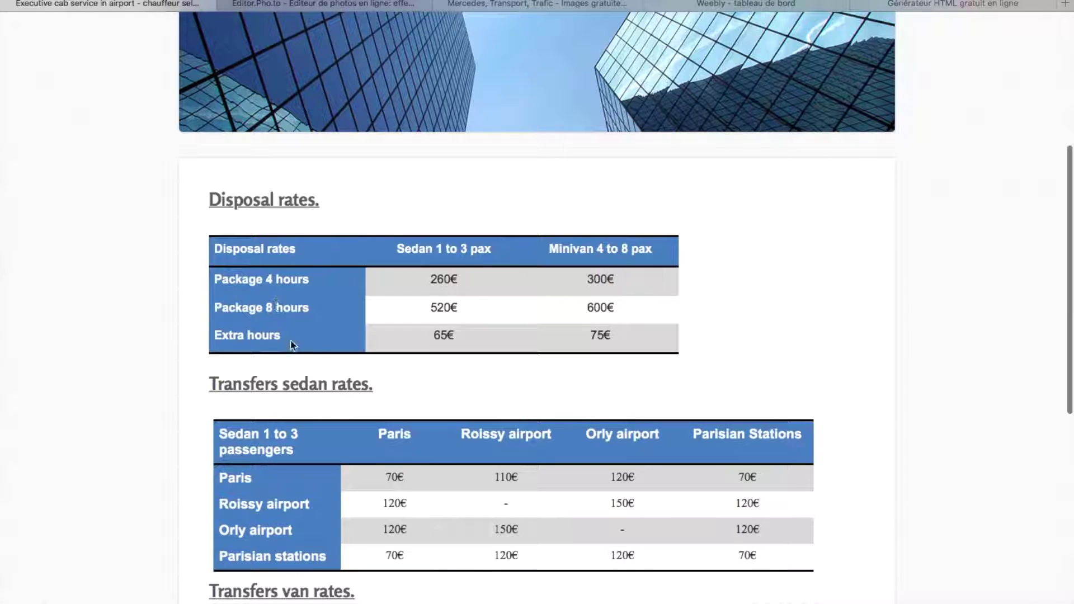
scroll(338, 511, down, 5)
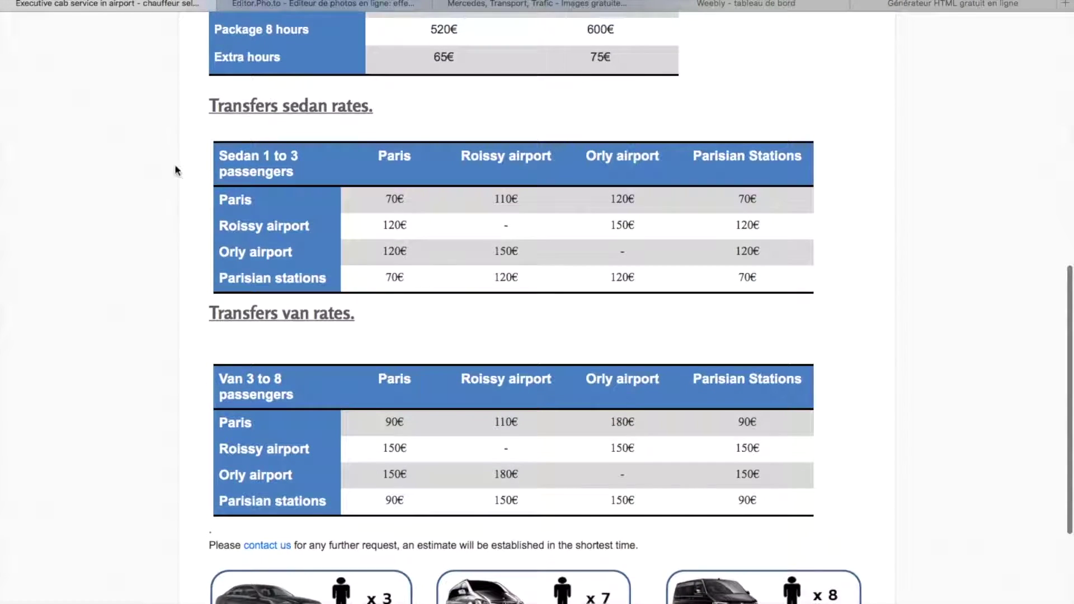
scroll(493, 327, down, 3)
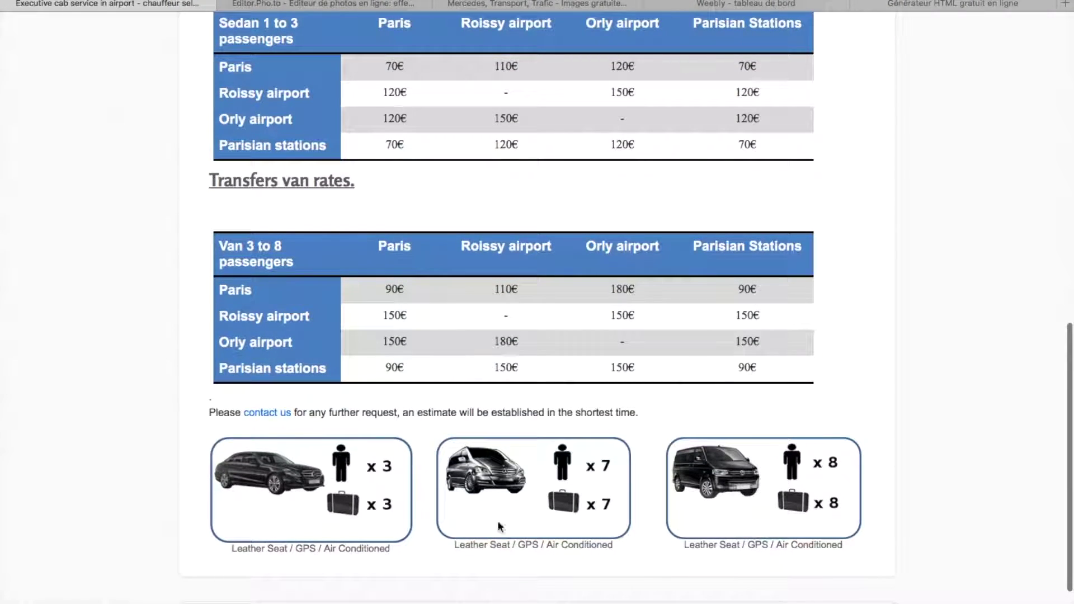
scroll(743, 506, down, 3)
scroll(629, 442, up, 2)
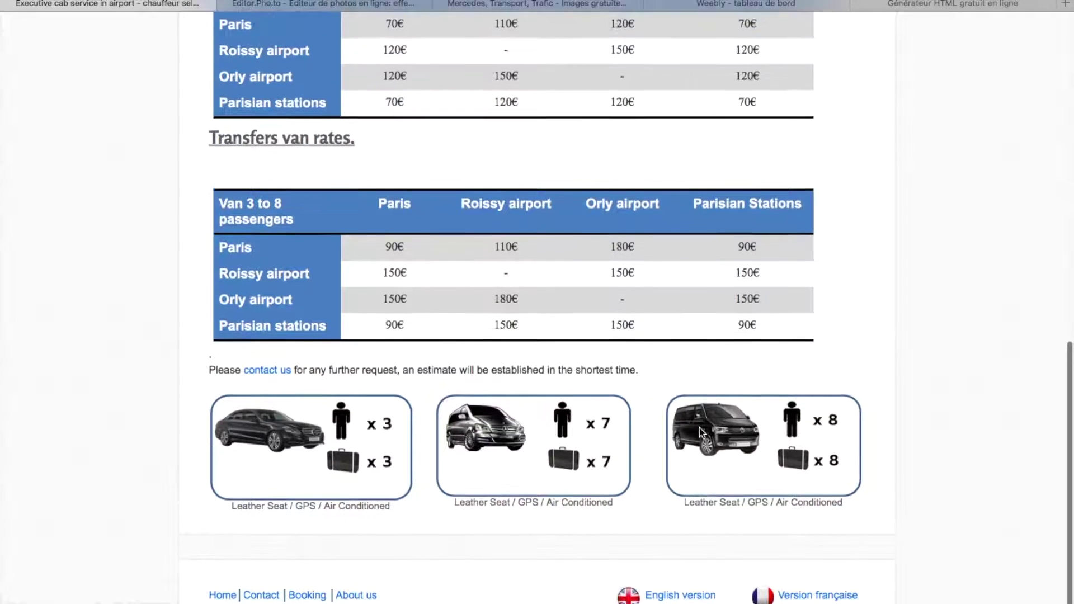
scroll(699, 429, up, 15)
click(540, 74)
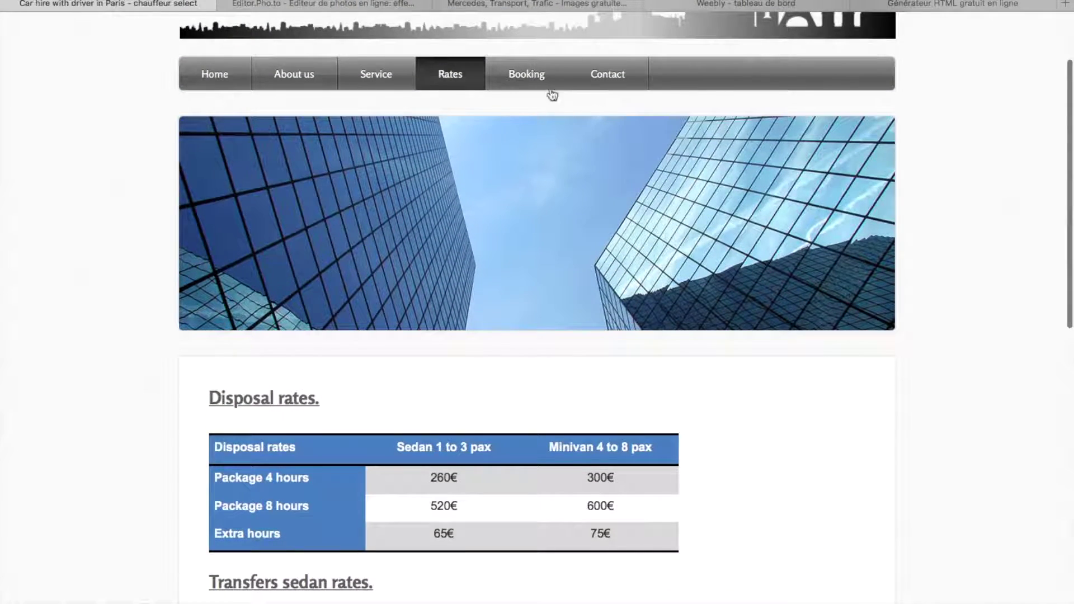
scroll(632, 520, down, 7)
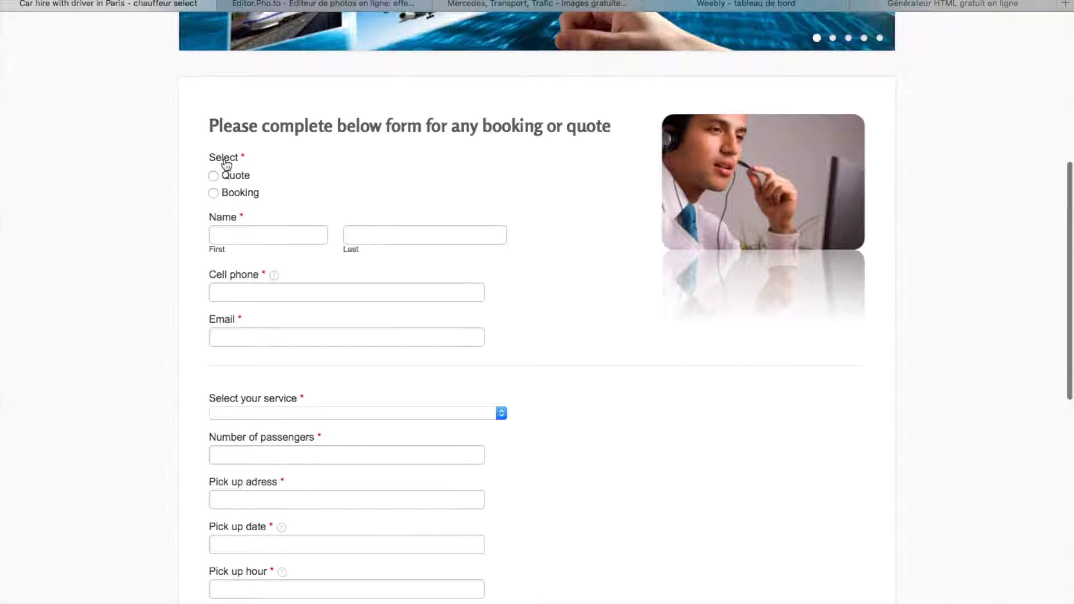
click(213, 175)
click(213, 193)
scroll(301, 333, down, 3)
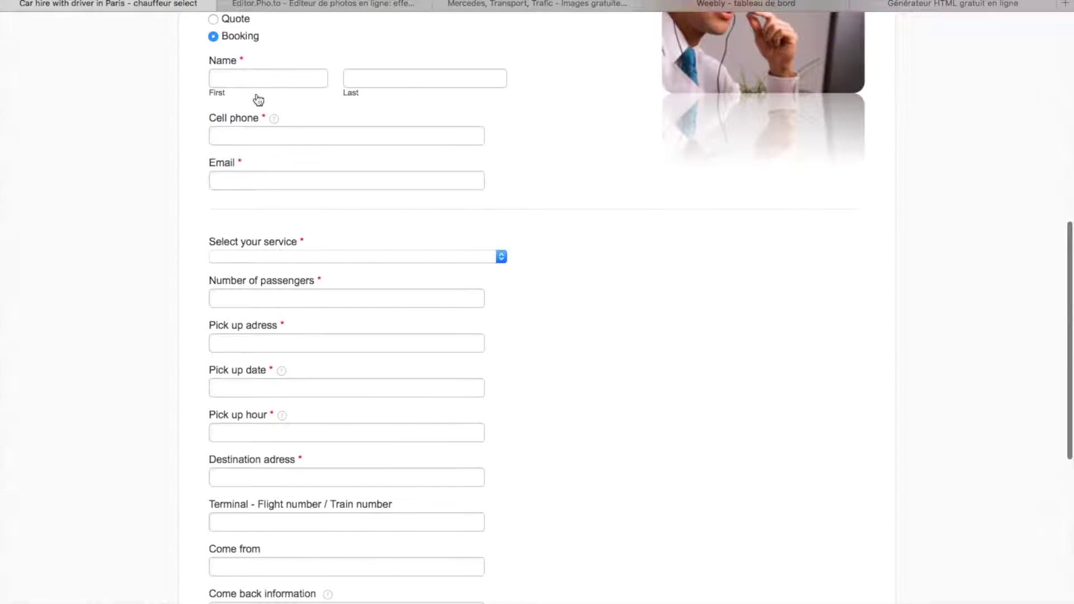
scroll(300, 599, down, 6)
scroll(565, 337, up, 15)
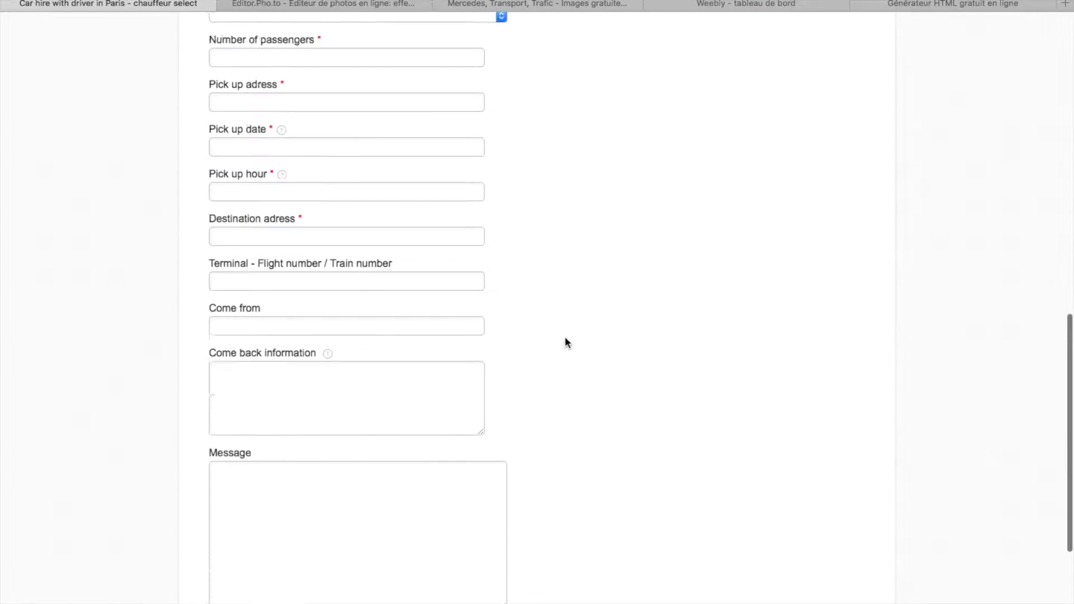
click(607, 180)
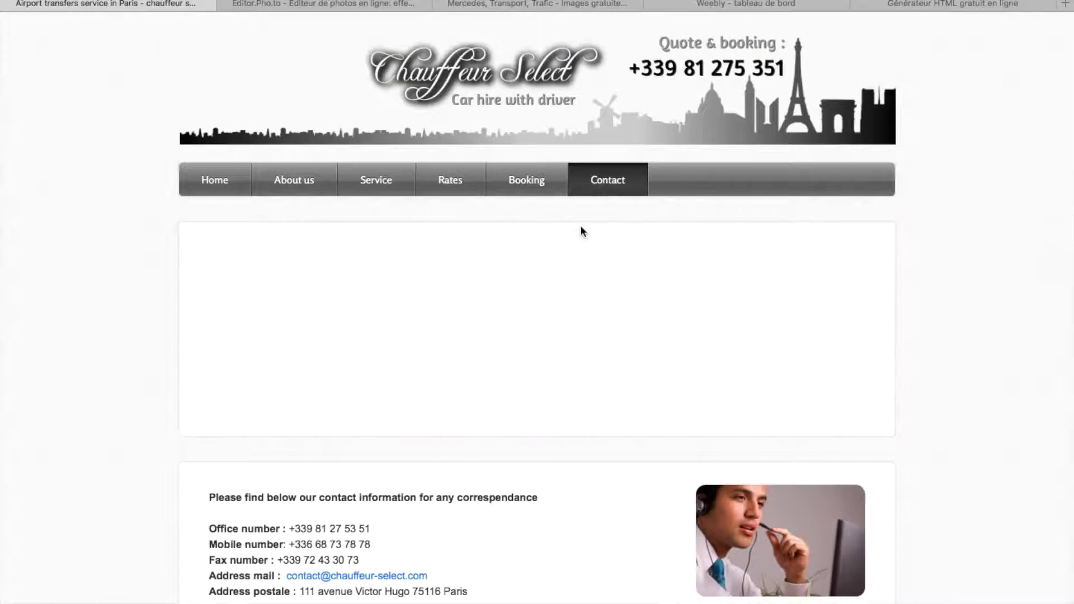
scroll(560, 313, down, 6)
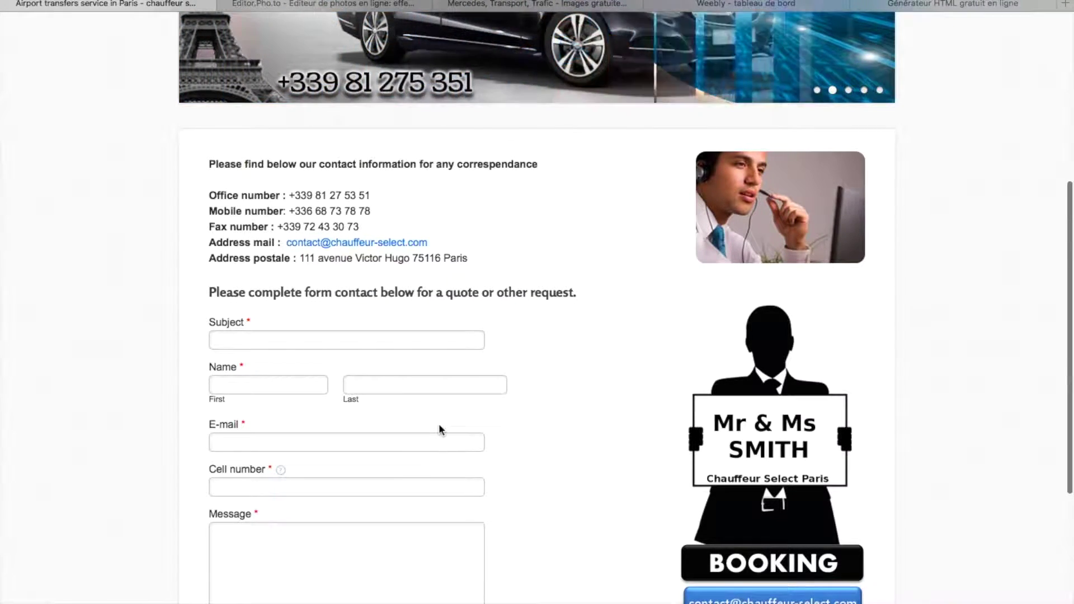
scroll(439, 426, down, 4)
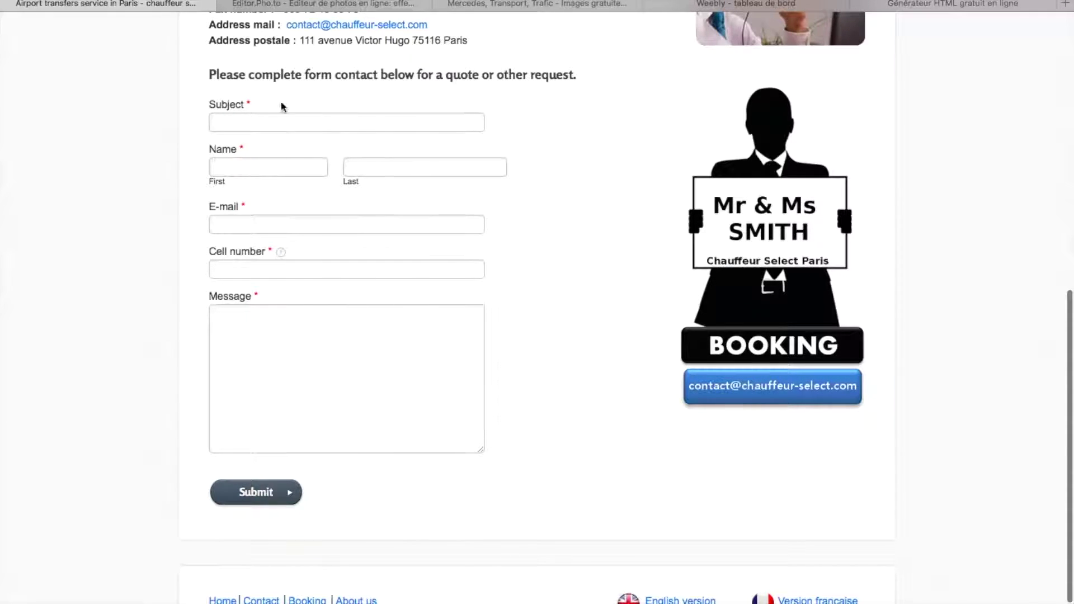
scroll(666, 338, up, 10)
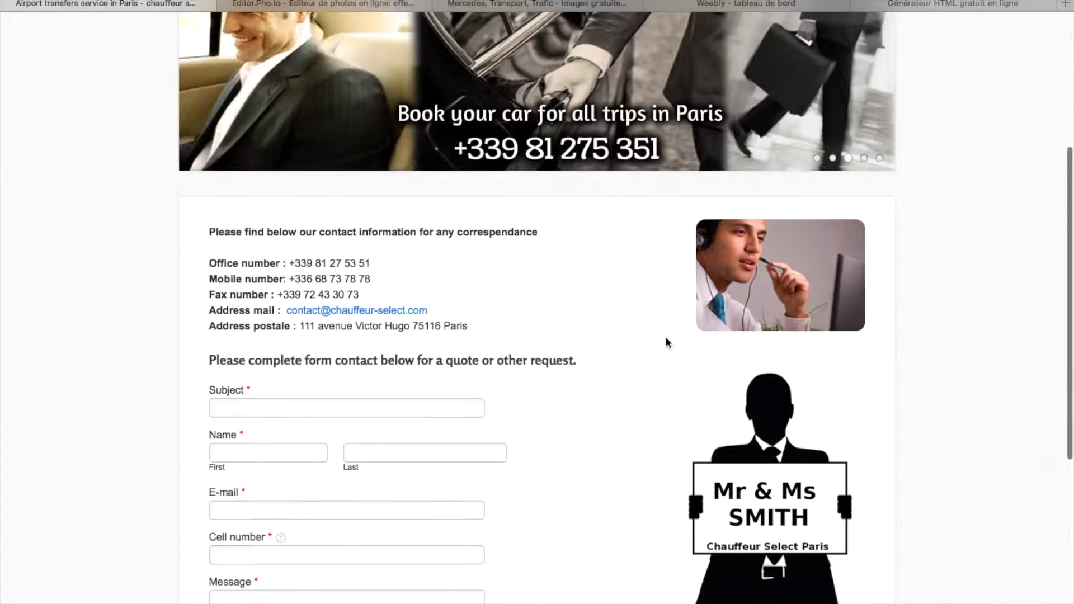
- Return to the Weebly dashboard and open the Mes sites list to start a new site
click(753, 3)
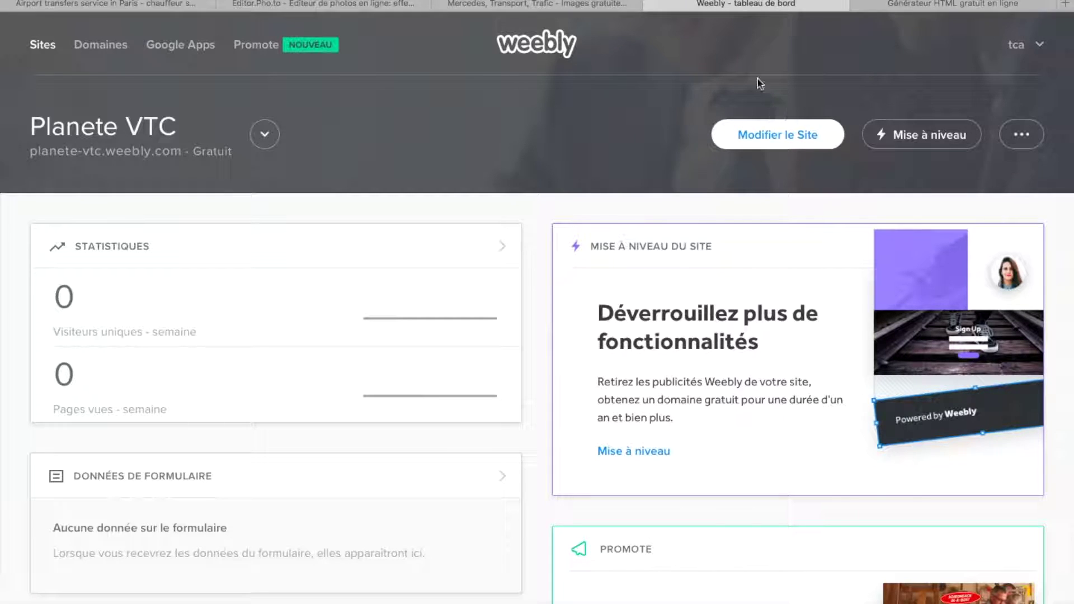
click(269, 134)
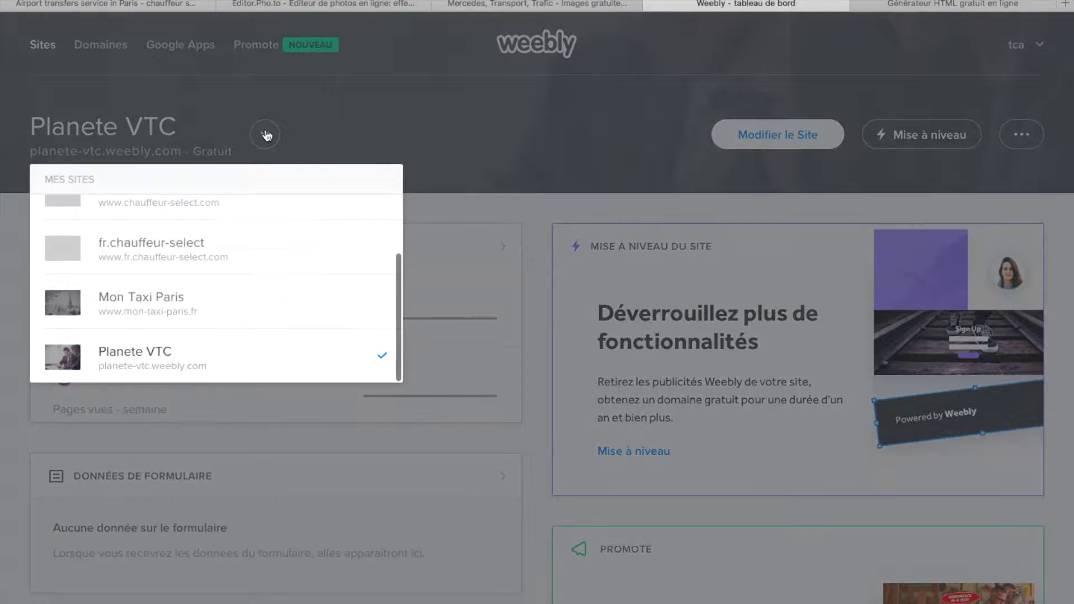
scroll(172, 312, up, 3)
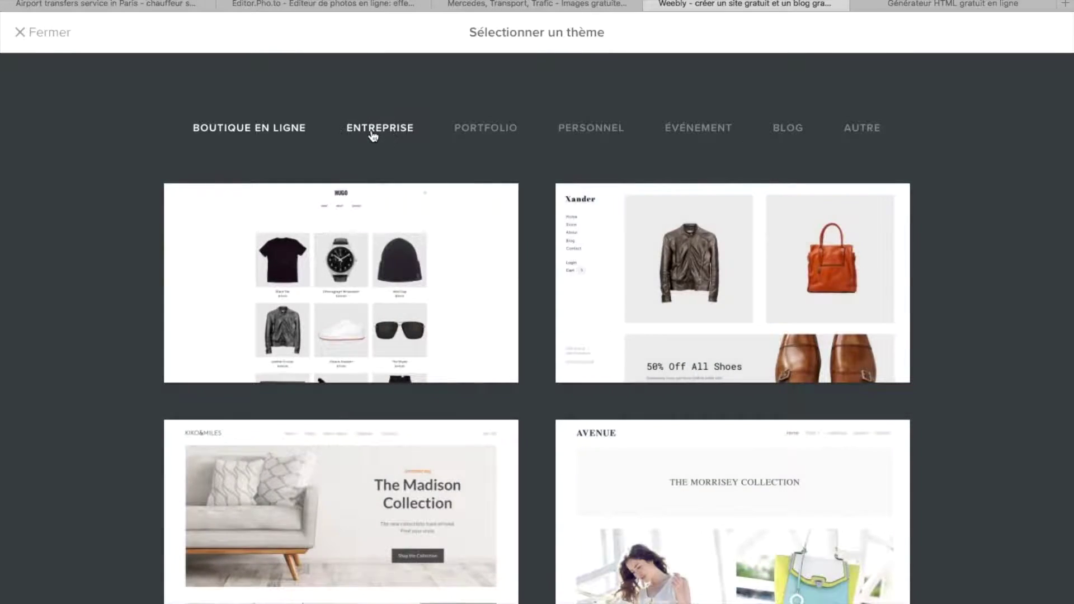
- Show the Entreprise theme category and load more themes with Découvrir plus de thèmes
click(372, 136)
scroll(472, 455, down, 4)
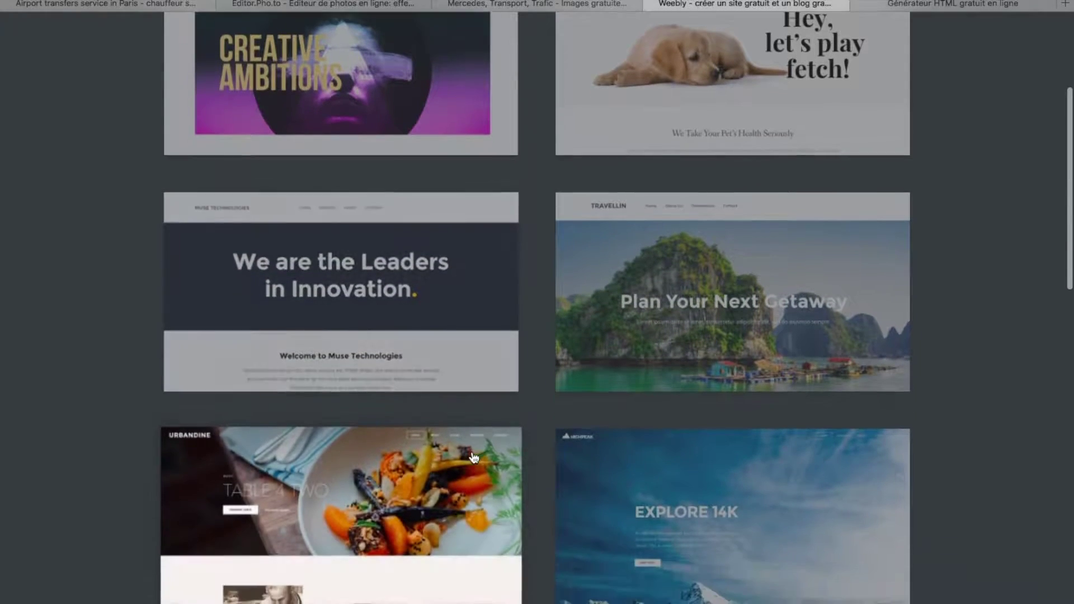
scroll(415, 430, down, 2)
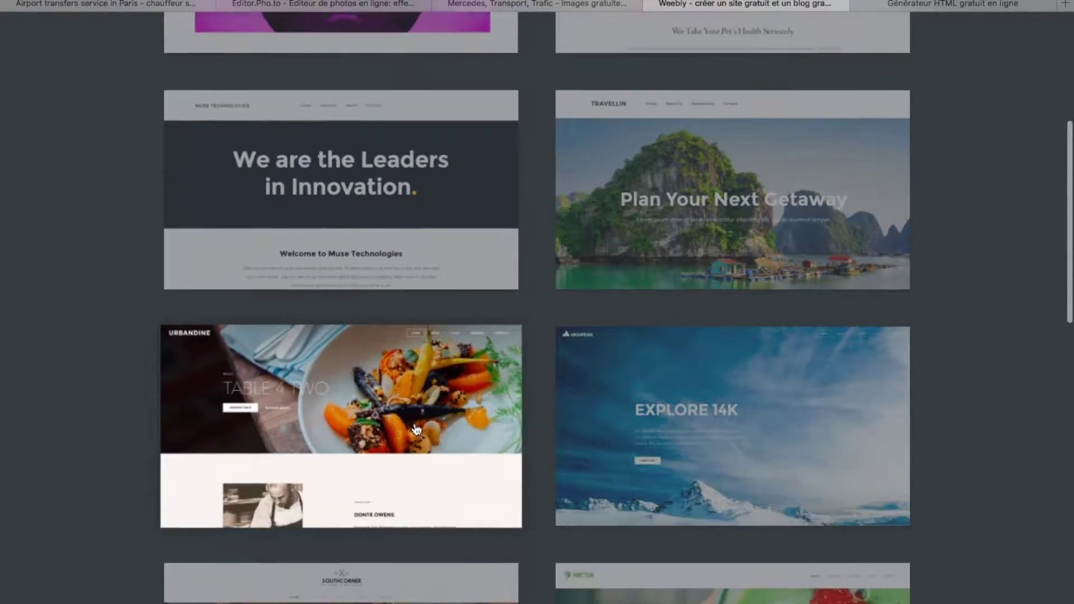
scroll(582, 487, down, 4)
scroll(430, 465, down, 4)
scroll(360, 446, down, 6)
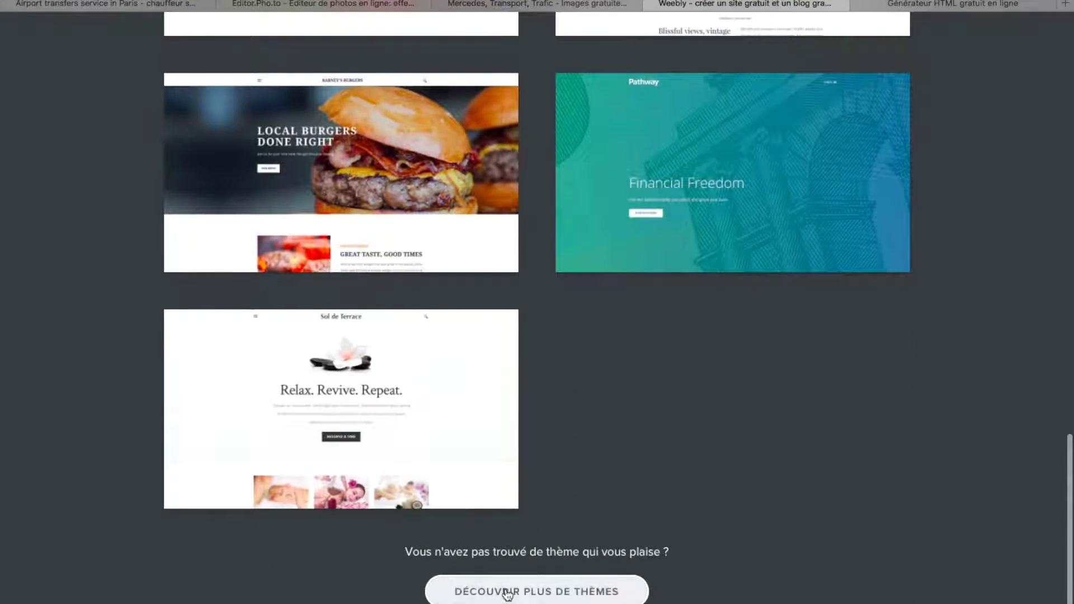
click(501, 588)
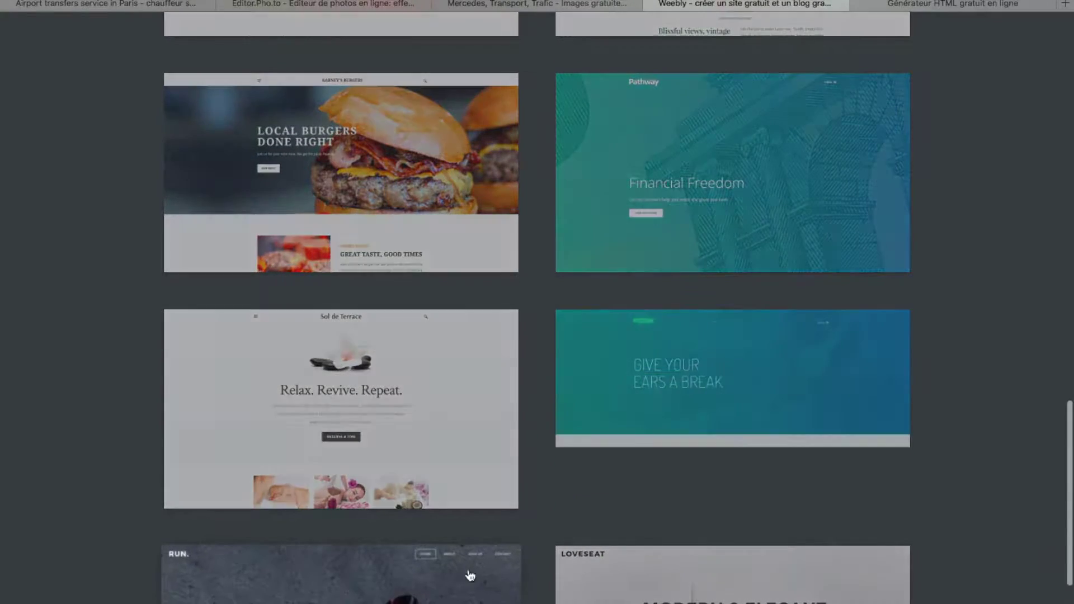
- Browse the expanded theme gallery and preview the Urbandine theme
scroll(484, 582, down, 14)
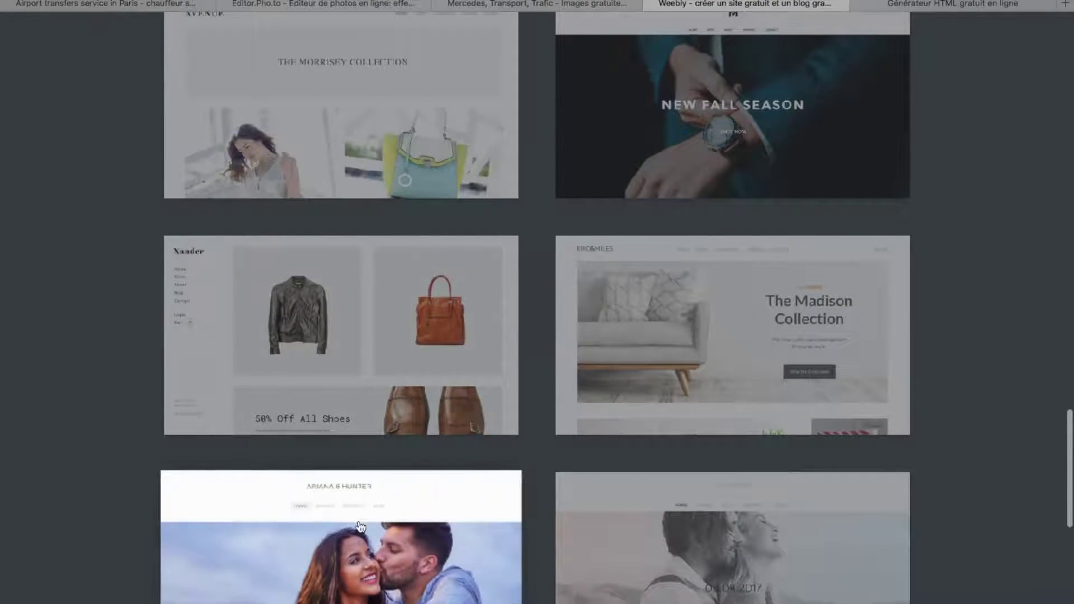
scroll(360, 508, down, 5)
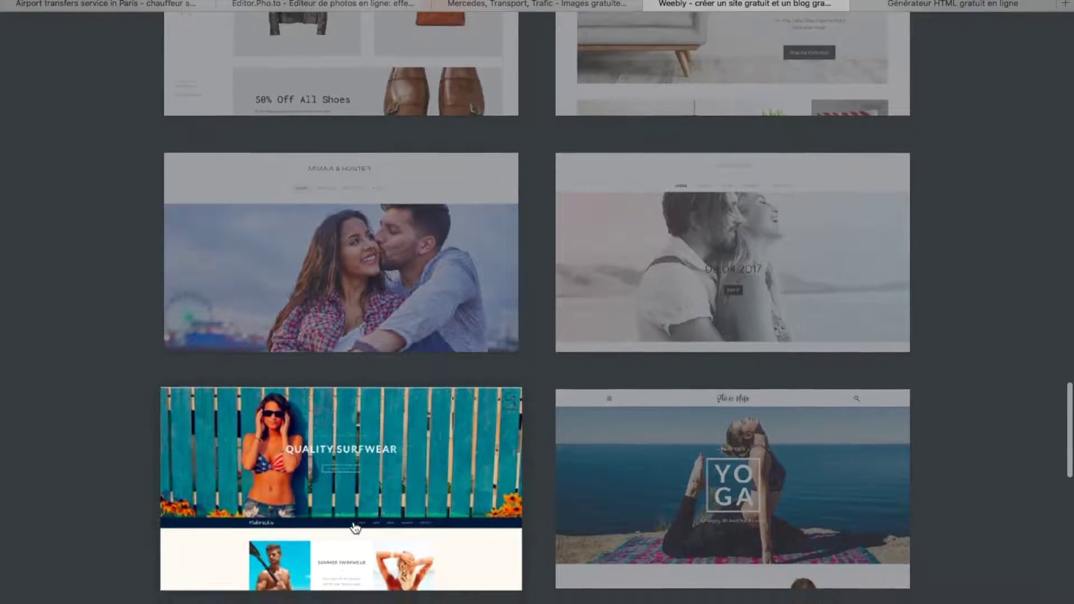
scroll(355, 527, down, 16)
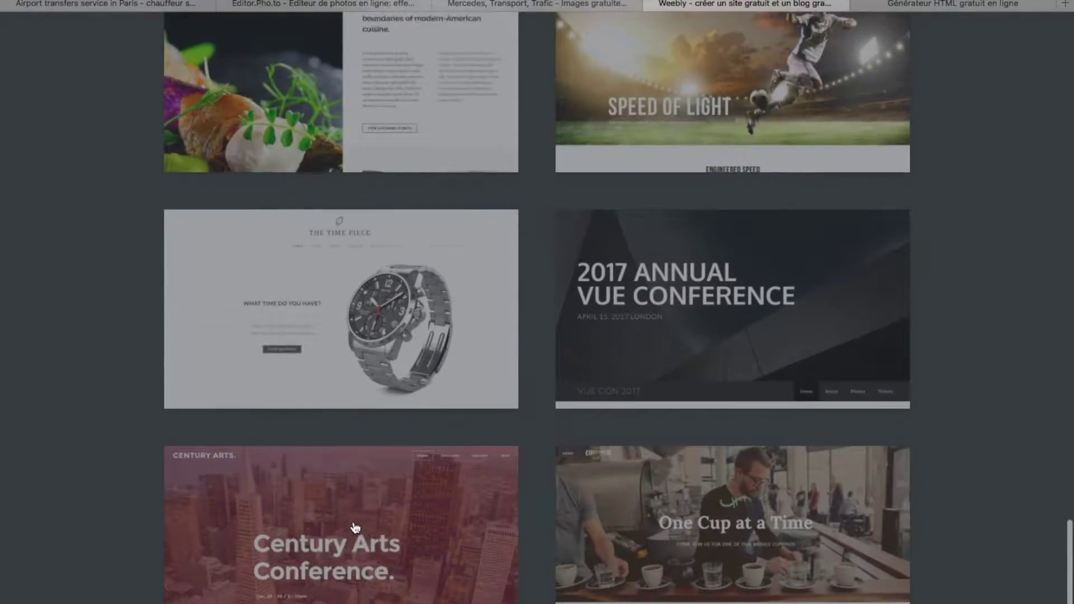
scroll(355, 527, down, 3)
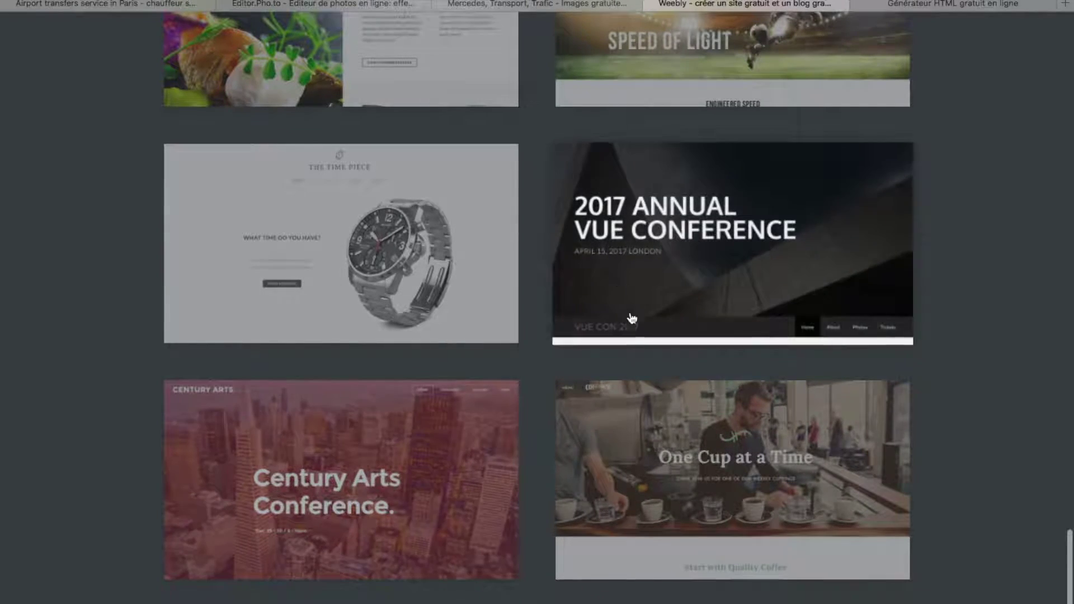
scroll(696, 456, up, 10)
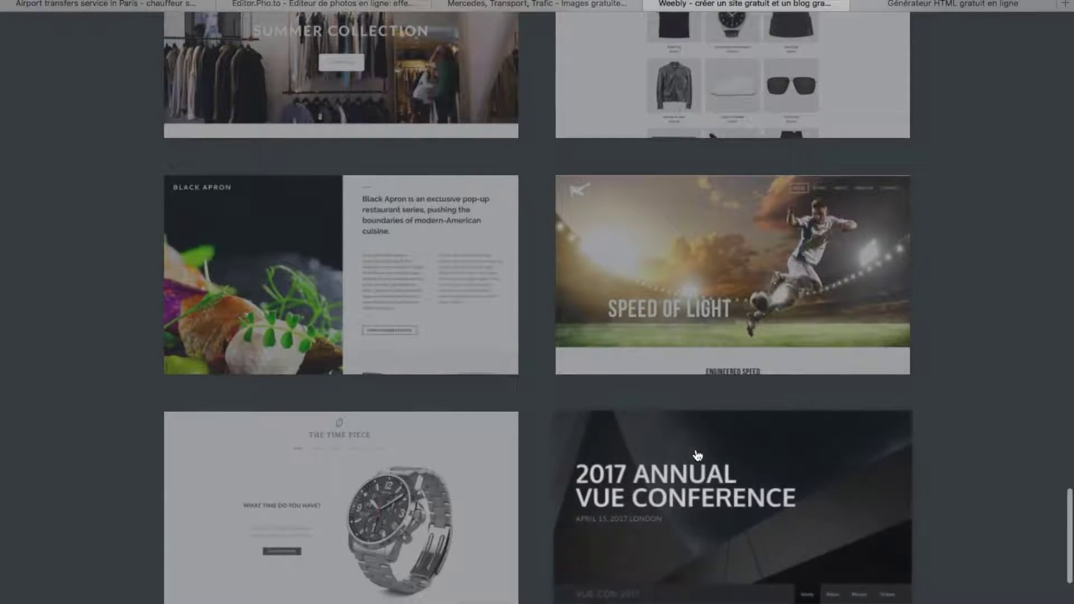
scroll(359, 384, up, 4)
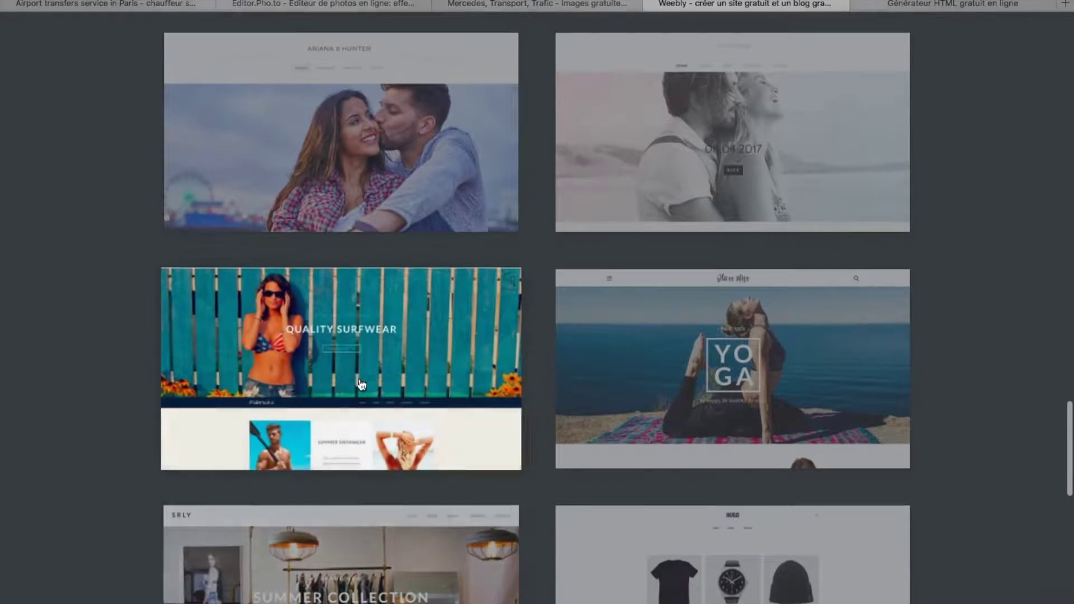
scroll(532, 134, up, 4)
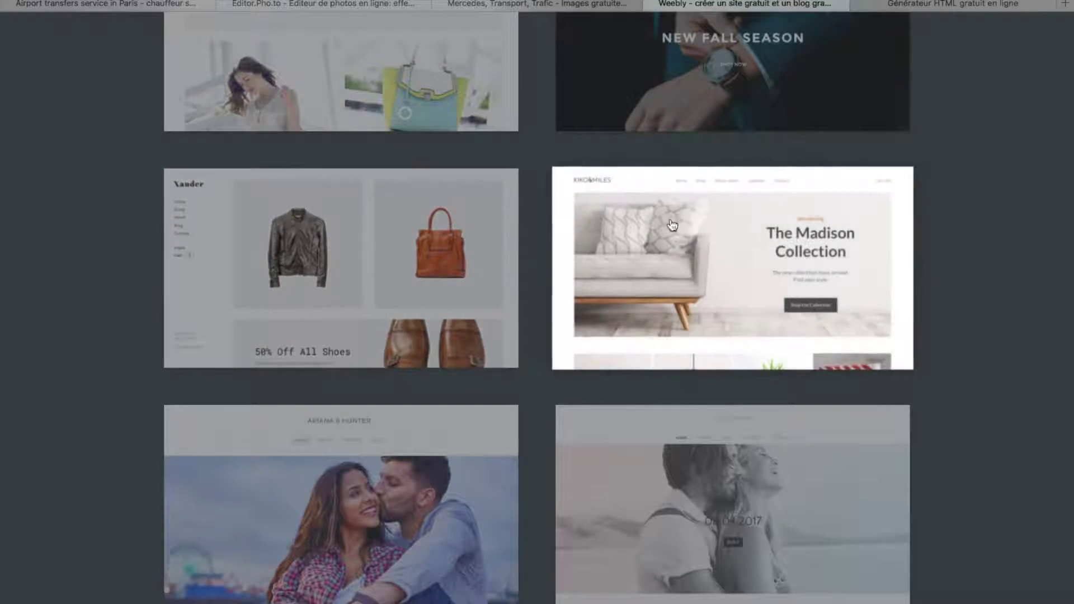
scroll(748, 436, up, 5)
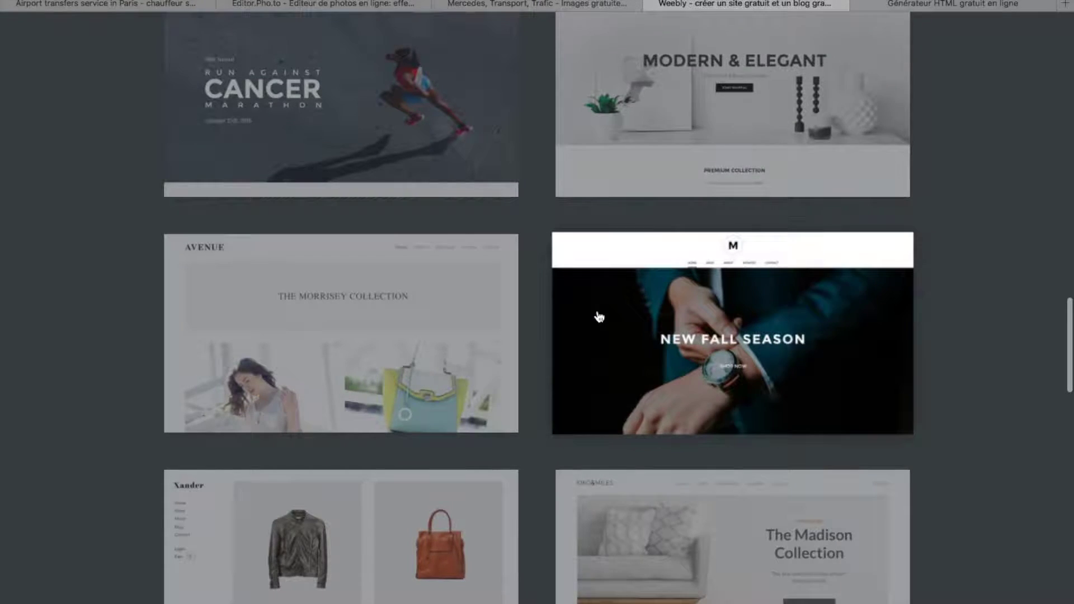
scroll(597, 314, up, 3)
scroll(329, 271, up, 6)
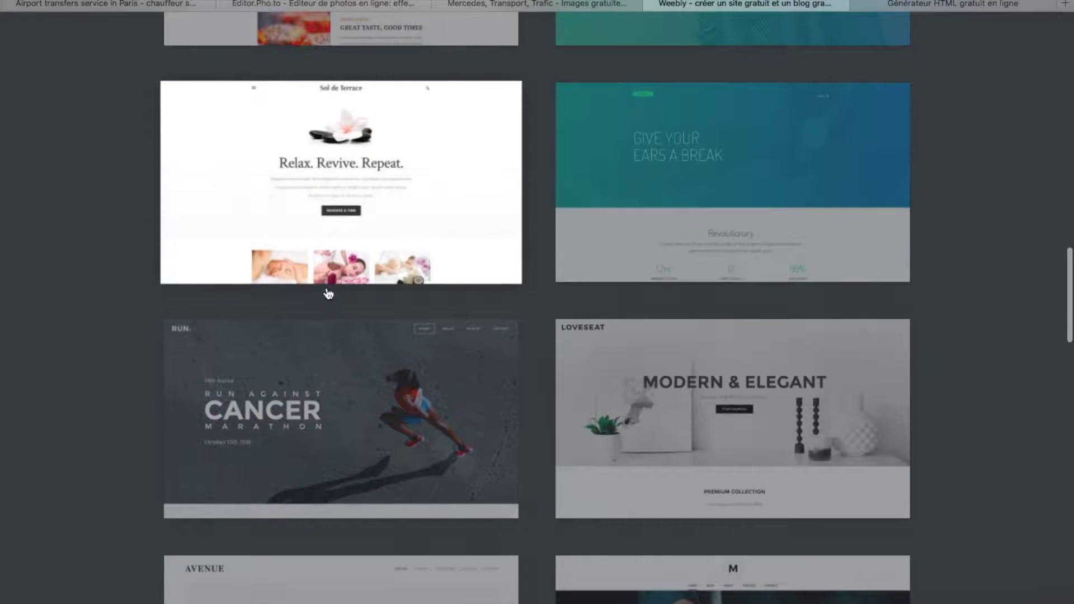
scroll(329, 293, up, 8)
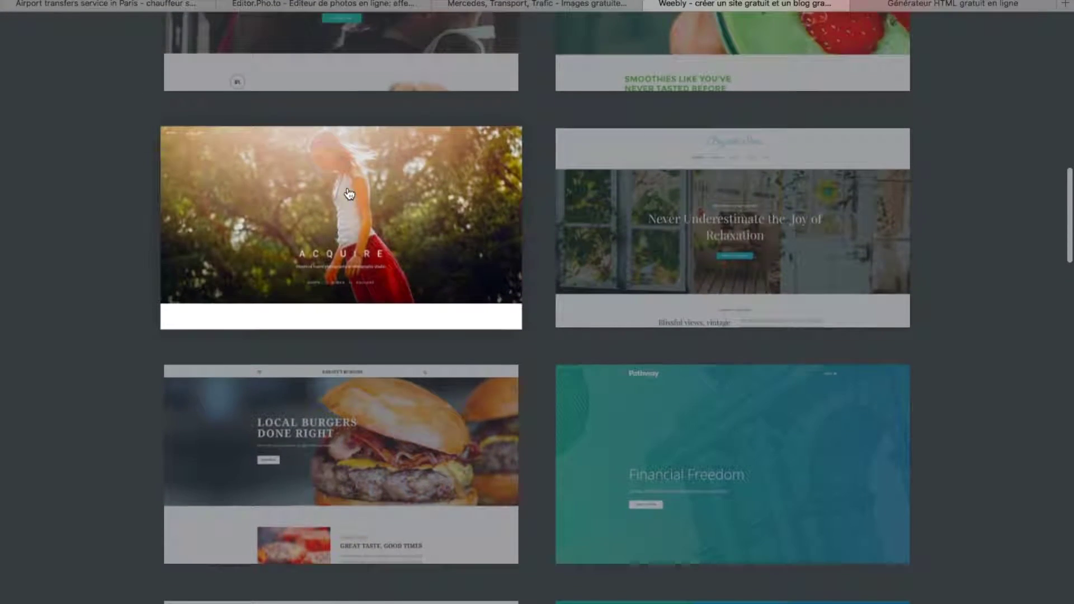
scroll(289, 145, up, 3)
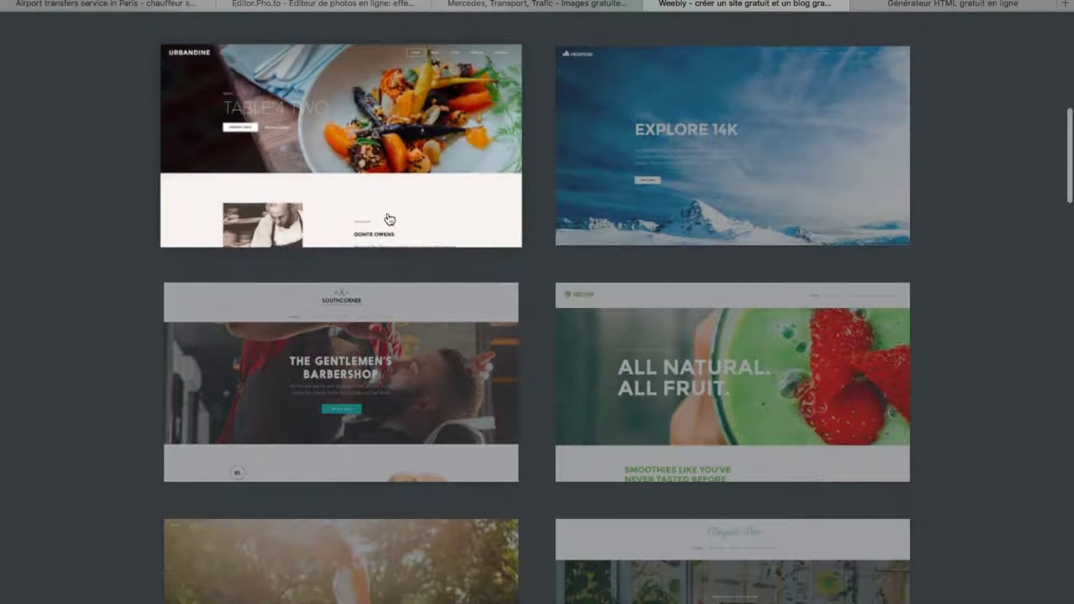
scroll(388, 218, up, 2)
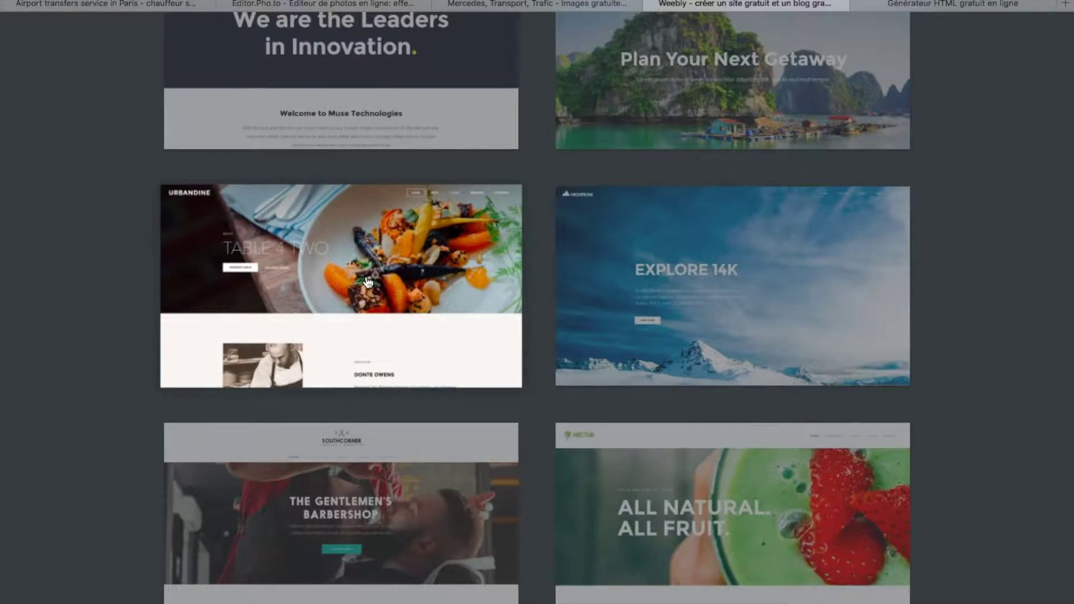
scroll(367, 281, up, 5)
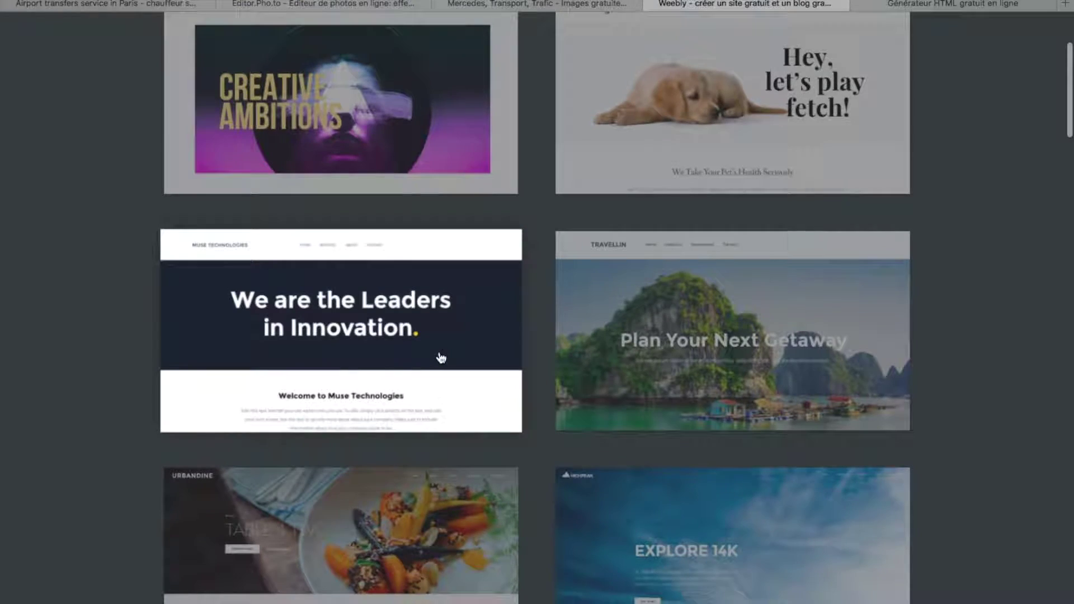
scroll(442, 358, up, 3)
scroll(442, 359, down, 4)
scroll(442, 323, down, 20)
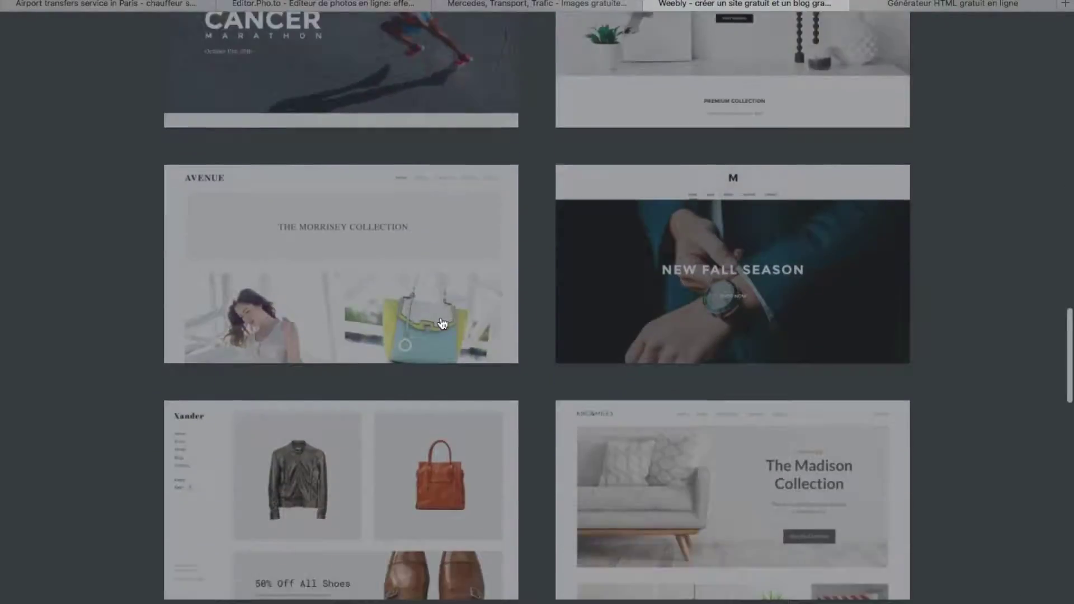
scroll(442, 324, down, 10)
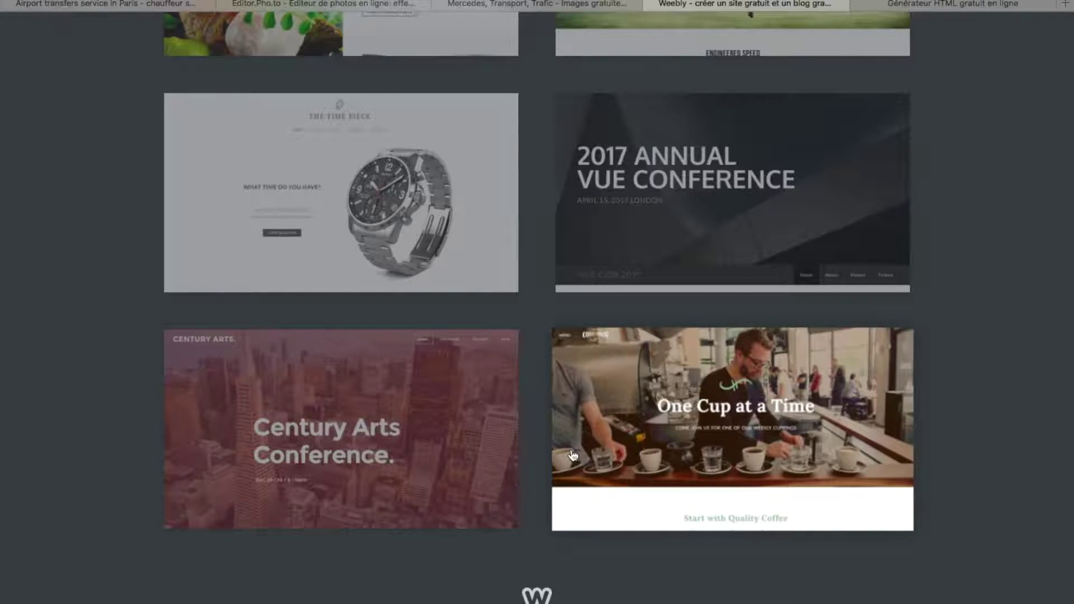
scroll(653, 448, up, 20)
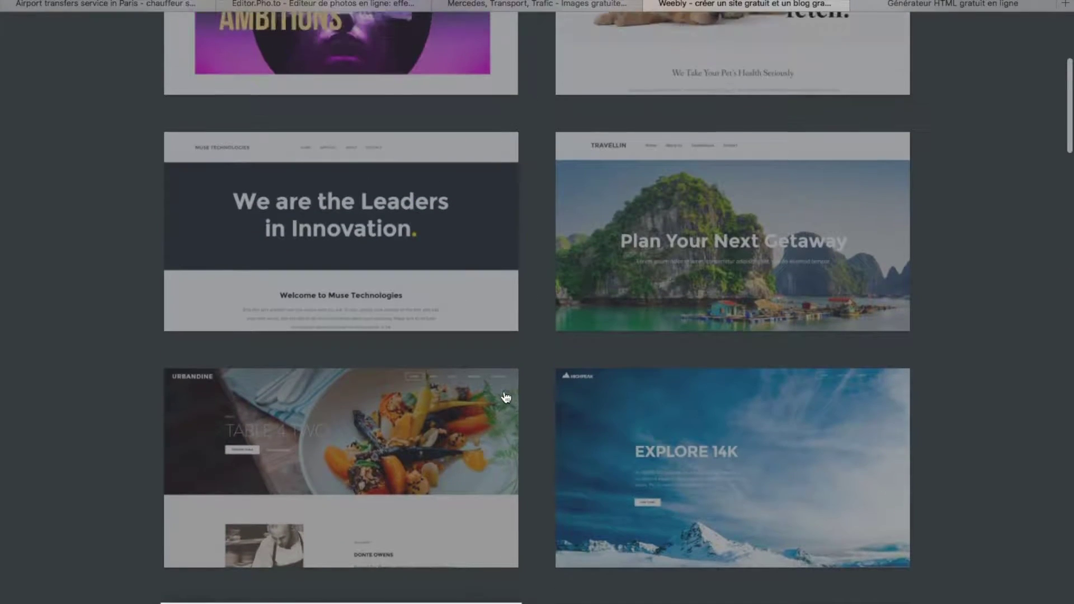
click(406, 428)
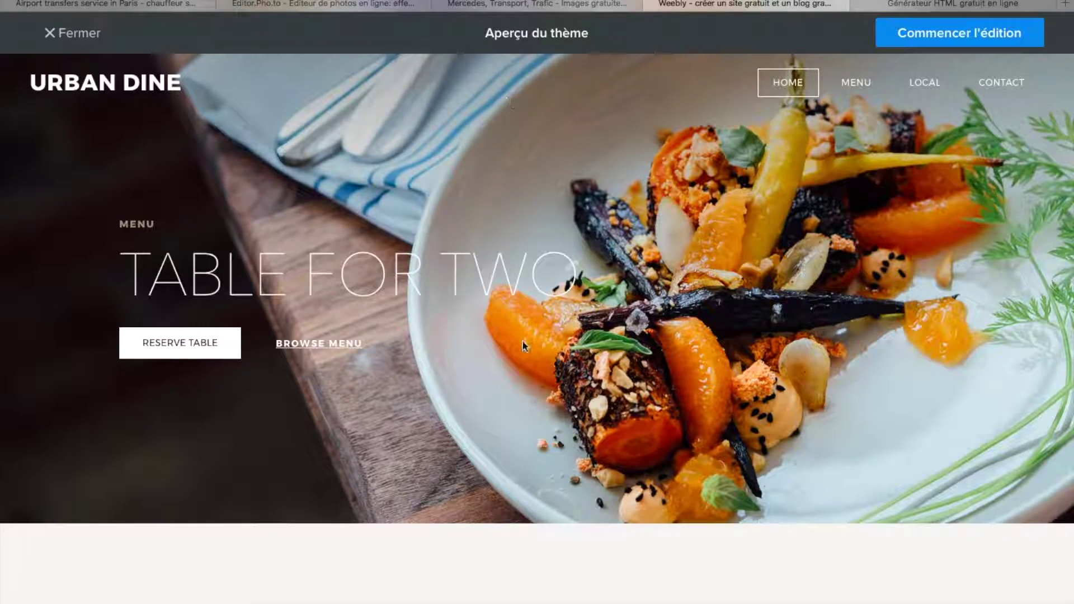
- Review the Urban Dine preview and start building the site with it via Commencer l'édition
scroll(523, 342, down, 15)
scroll(522, 346, down, 20)
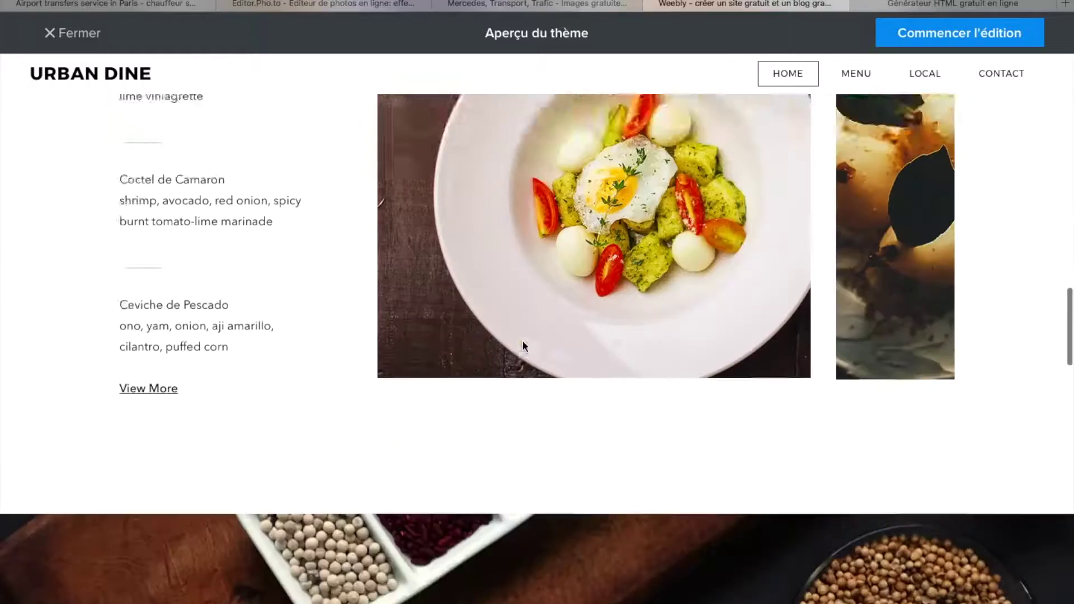
scroll(522, 342, down, 5)
scroll(522, 340, up, 20)
scroll(524, 350, up, 15)
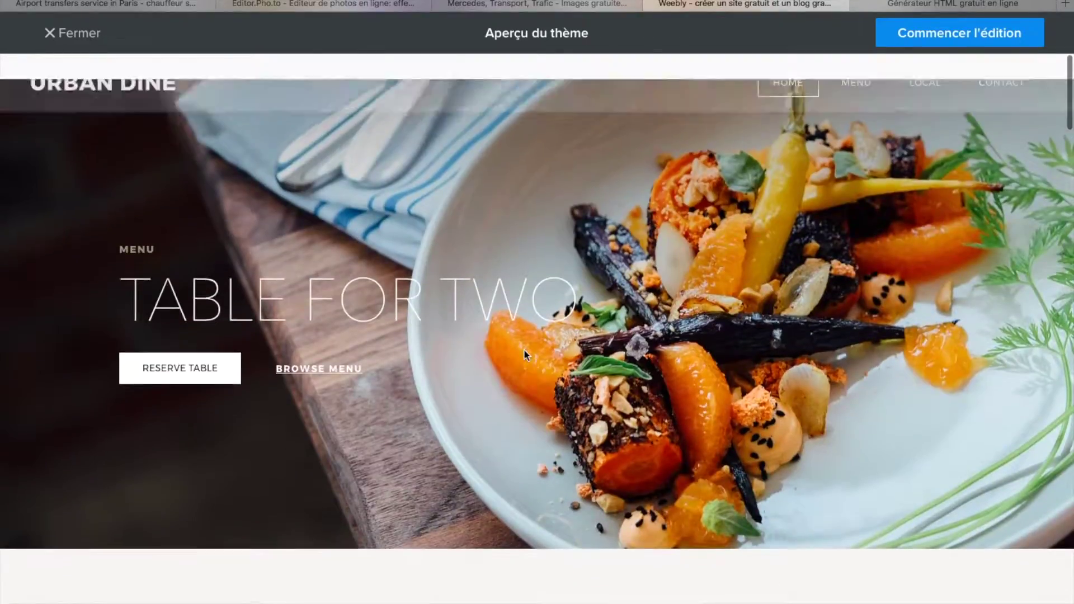
click(1001, 38)
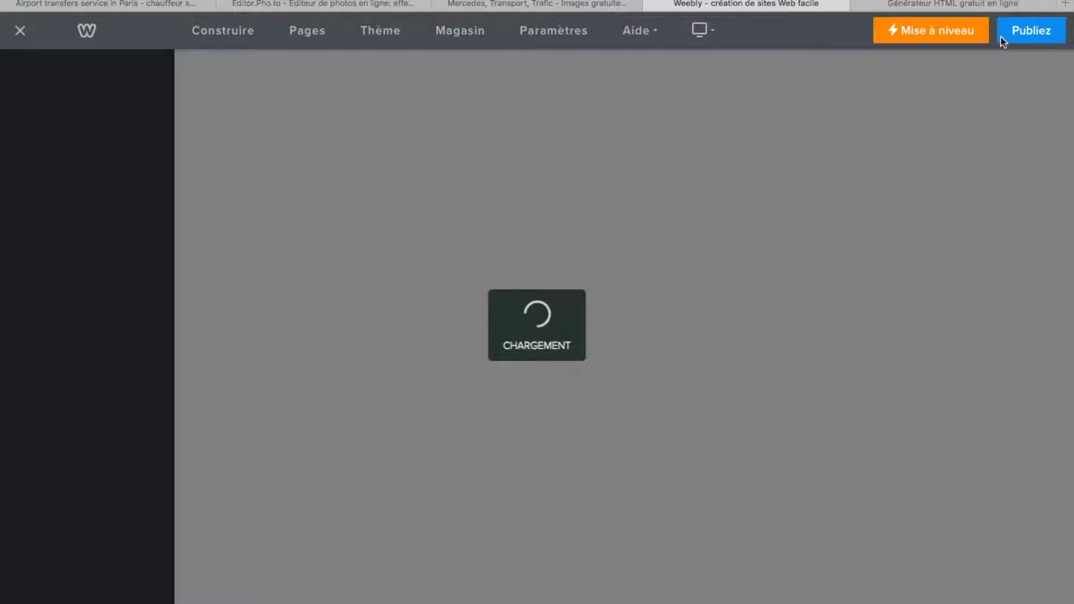
- Start publishing and enter Chauffeur-vtc-paris as a new domain after VTC-paris proved taken
click(1004, 42)
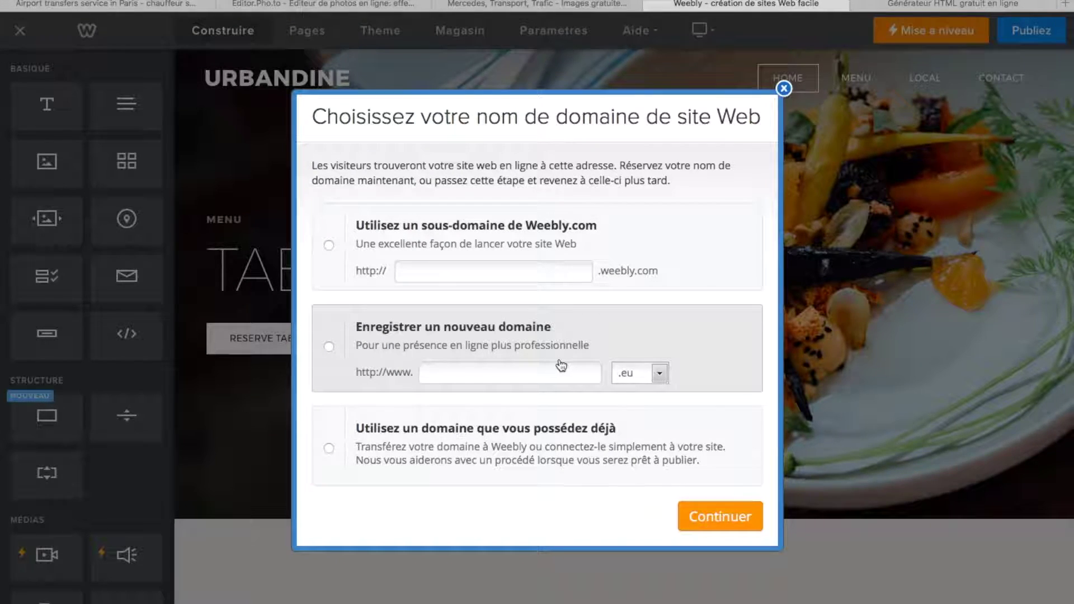
click(660, 373)
click(493, 374)
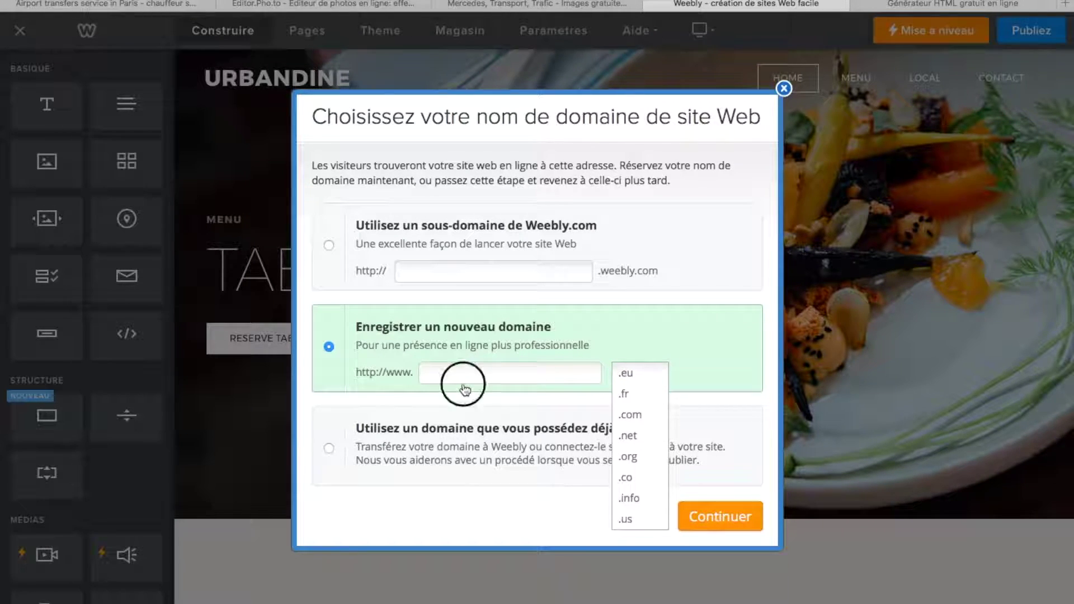
click(501, 377)
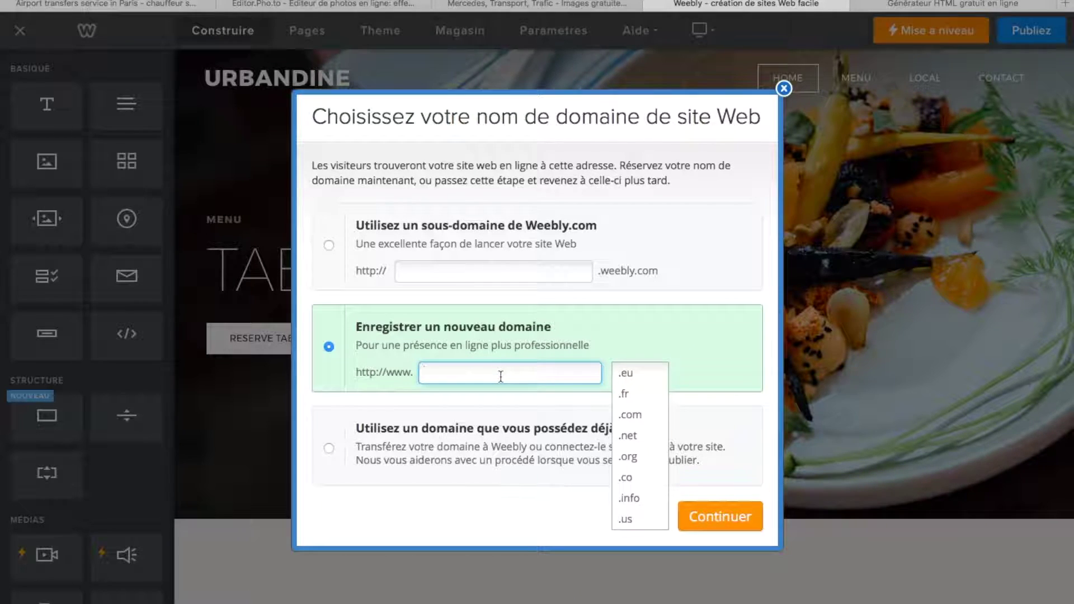
text(VTC-paris)
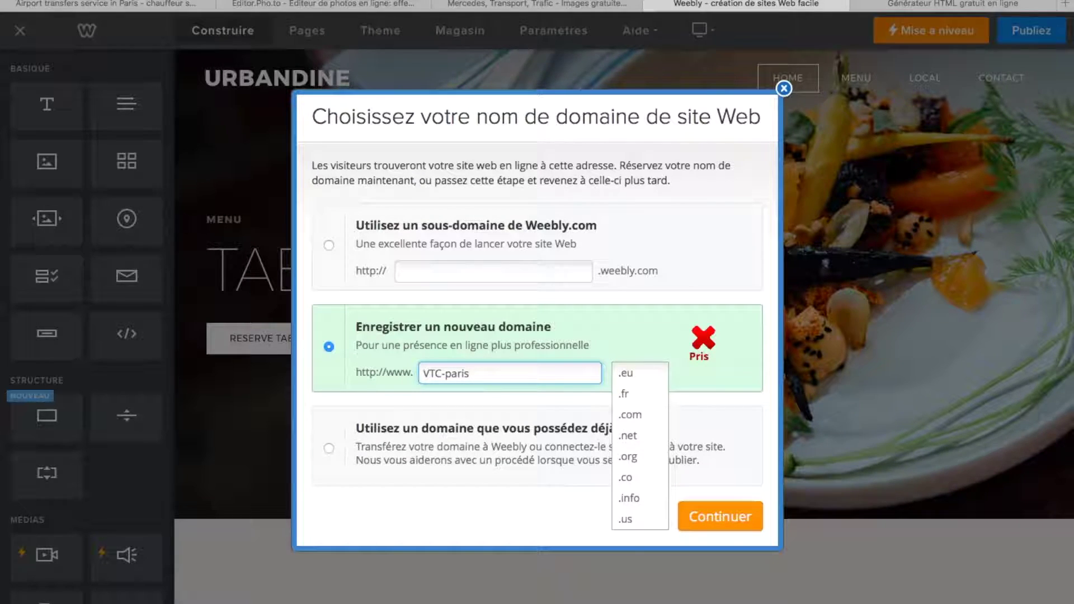
key(BackSpace)
key(BackSpace)
key(BackSpace)
key(BackSpace)
key(BackSpace)
text(V)
key(BackSpace)
key(BackSpace)
key(BackSpace)
key(BackSpace)
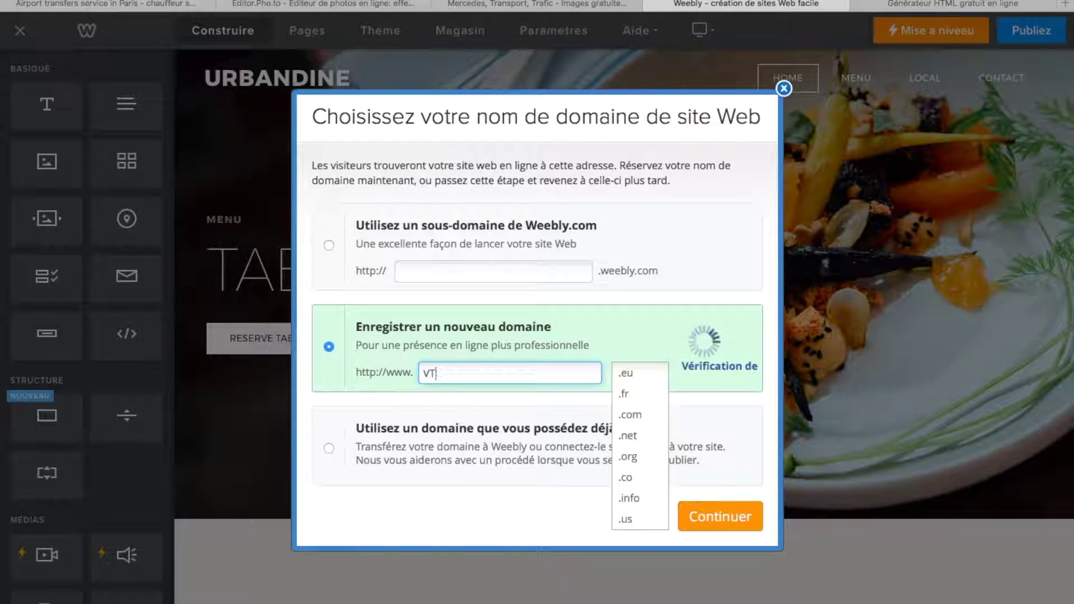
text(CH)
key(BackSpace)
text(hauffeu)
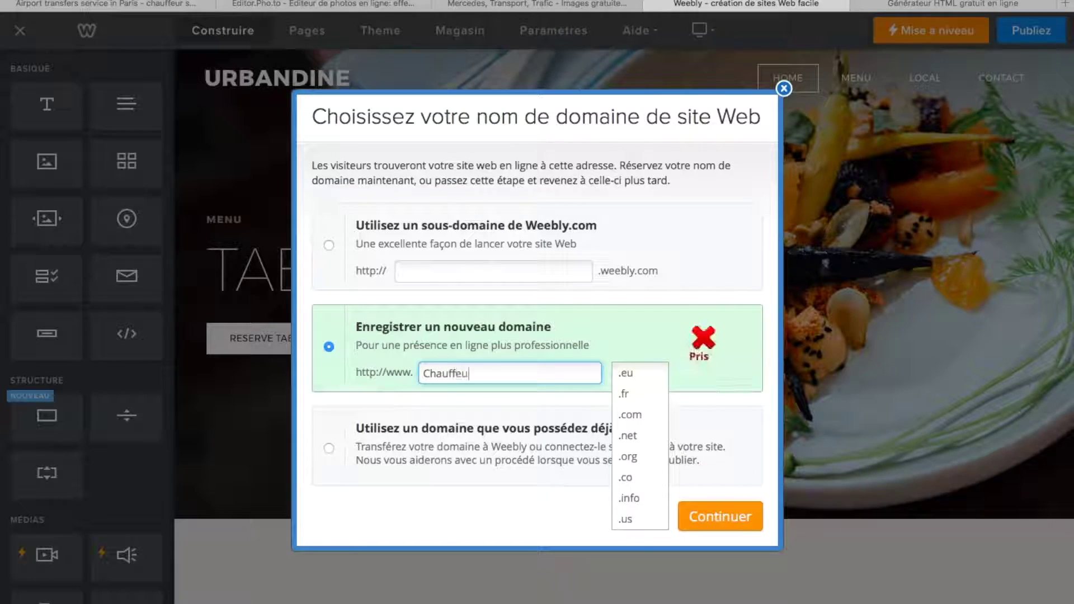
text(r-vtc)
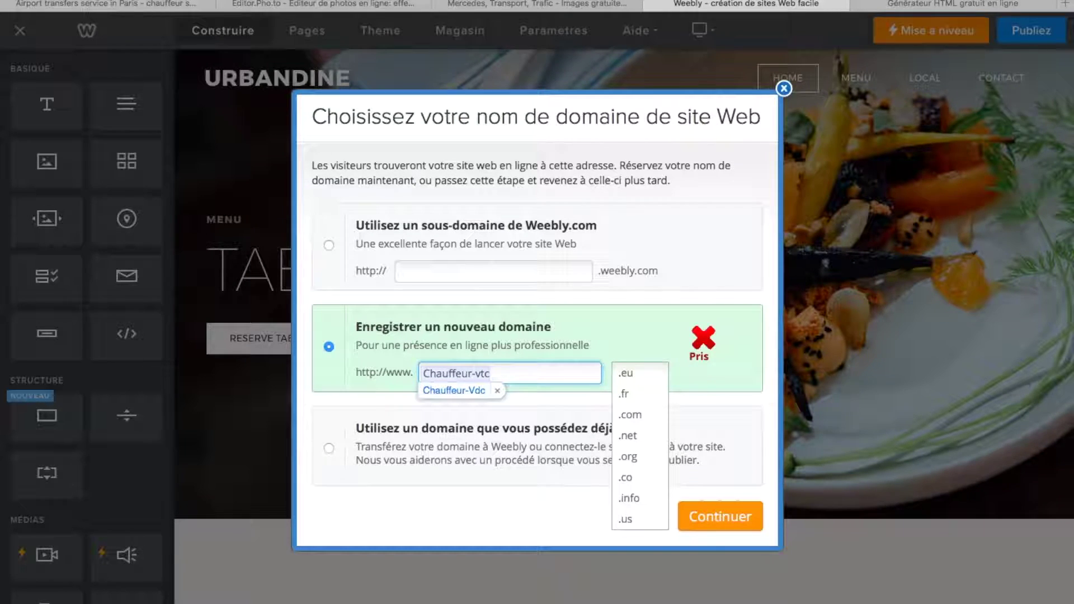
click(496, 393)
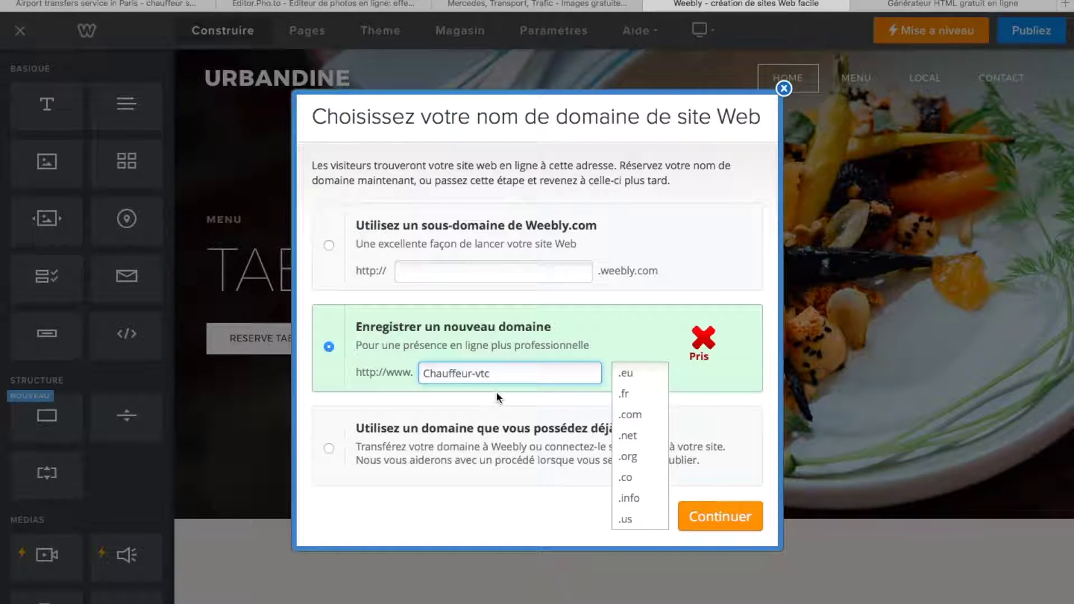
text(-paris)
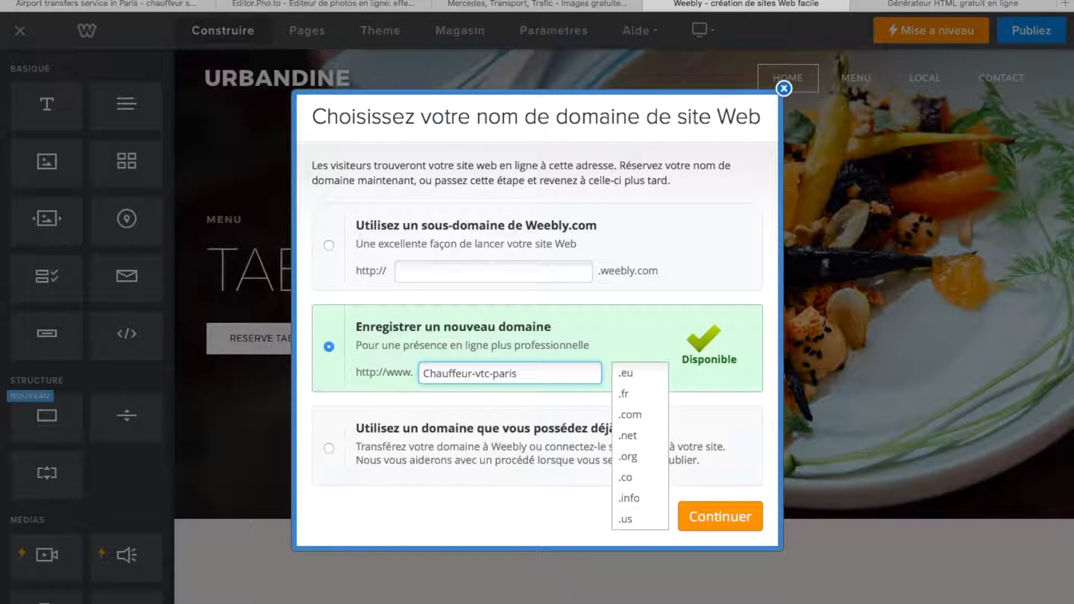
- Check the name with .fr, .com and .org extensions, copy it, and choose the Weebly sub-domain option
click(643, 392)
click(656, 374)
click(654, 418)
click(656, 386)
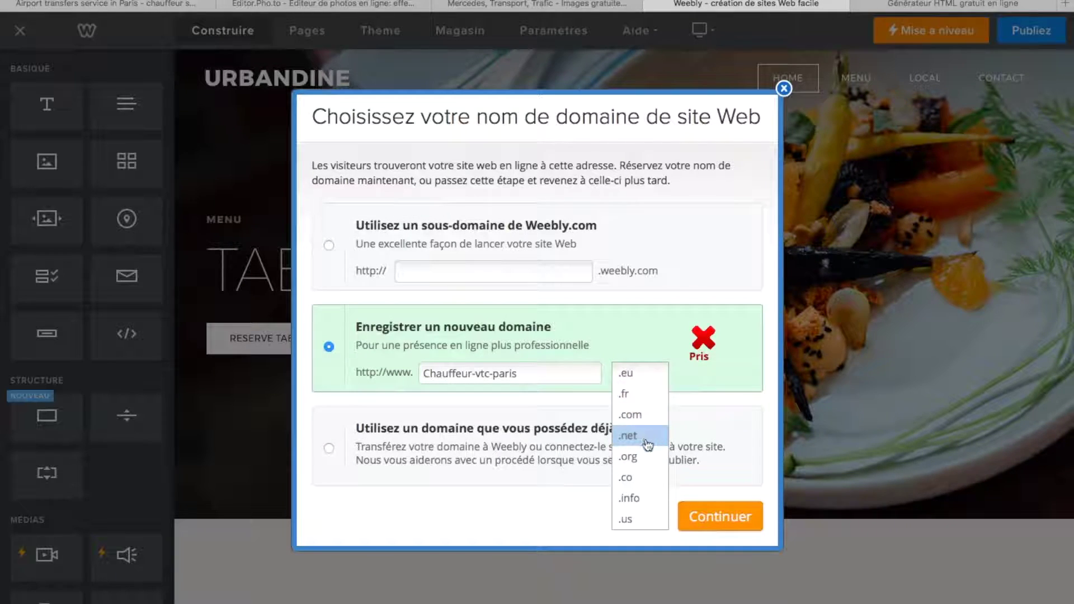
click(642, 457)
click(658, 373)
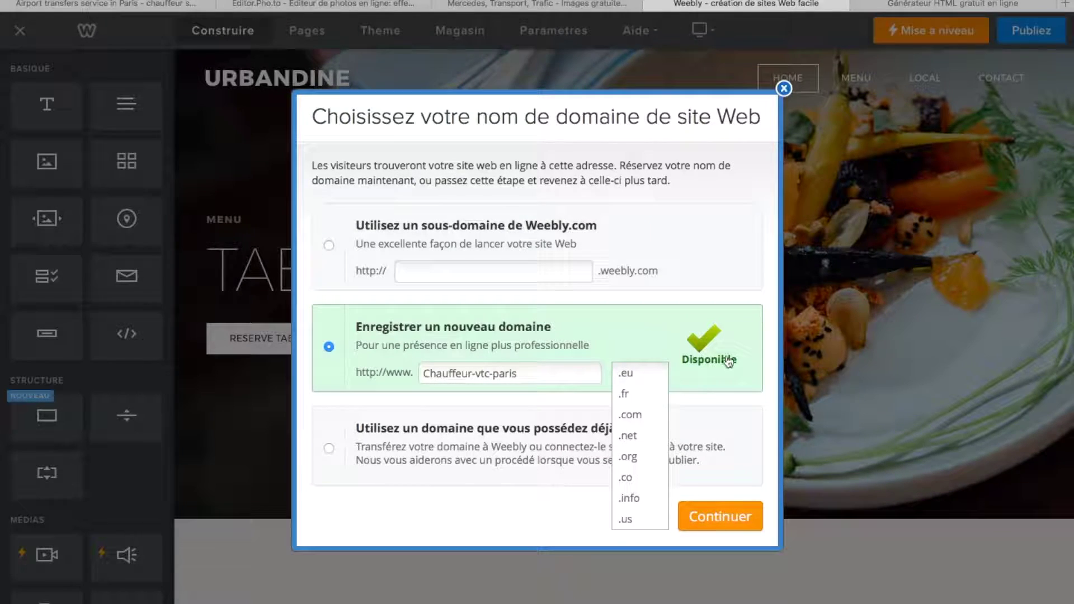
click(729, 385)
drag(536, 372, 384, 365)
key(ctrl+c)
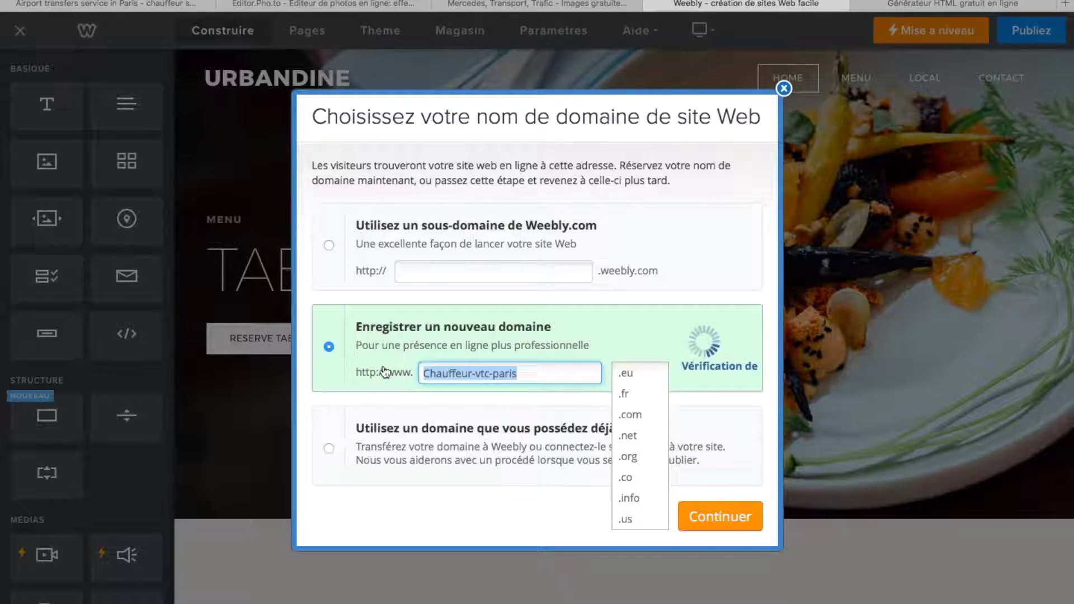
click(440, 271)
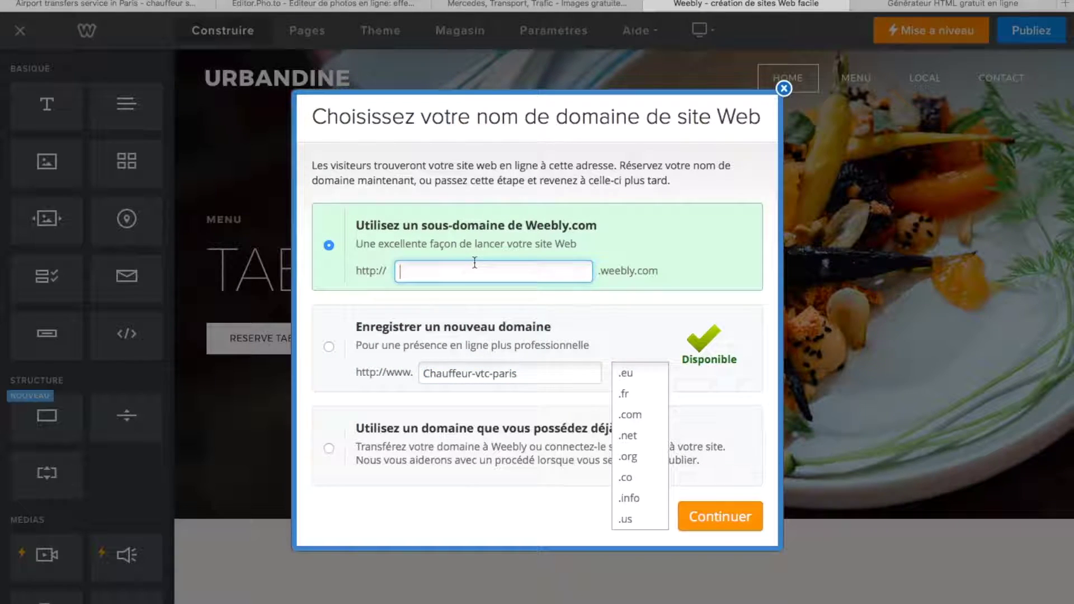
- Paste Chauffeur-vtc-paris as the Weebly sub-domain, compare .fr and .com, then confirm with Continuer
key(ctrl+v)
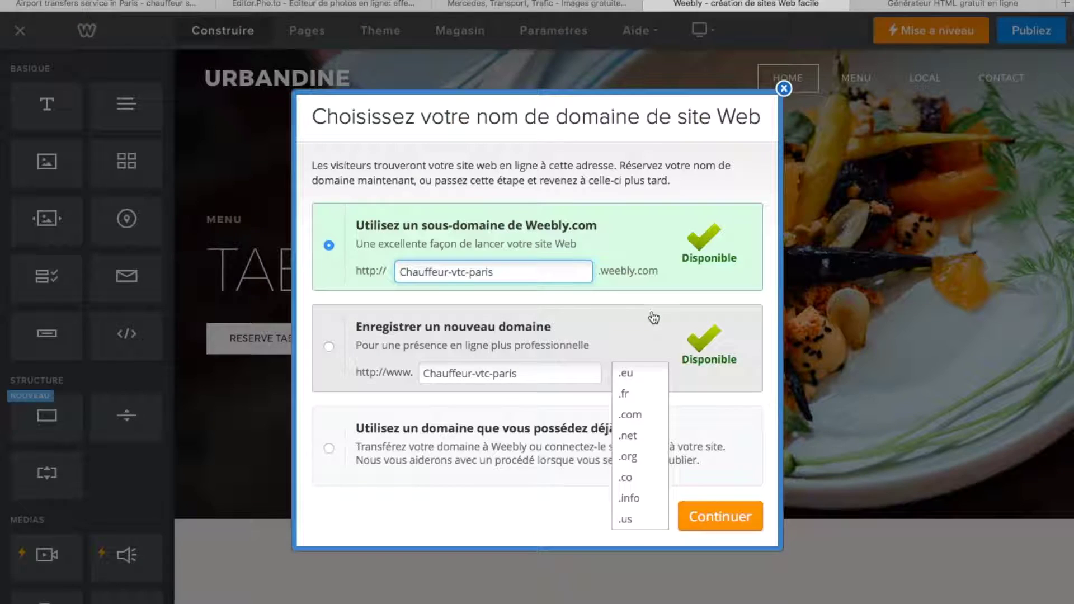
click(653, 317)
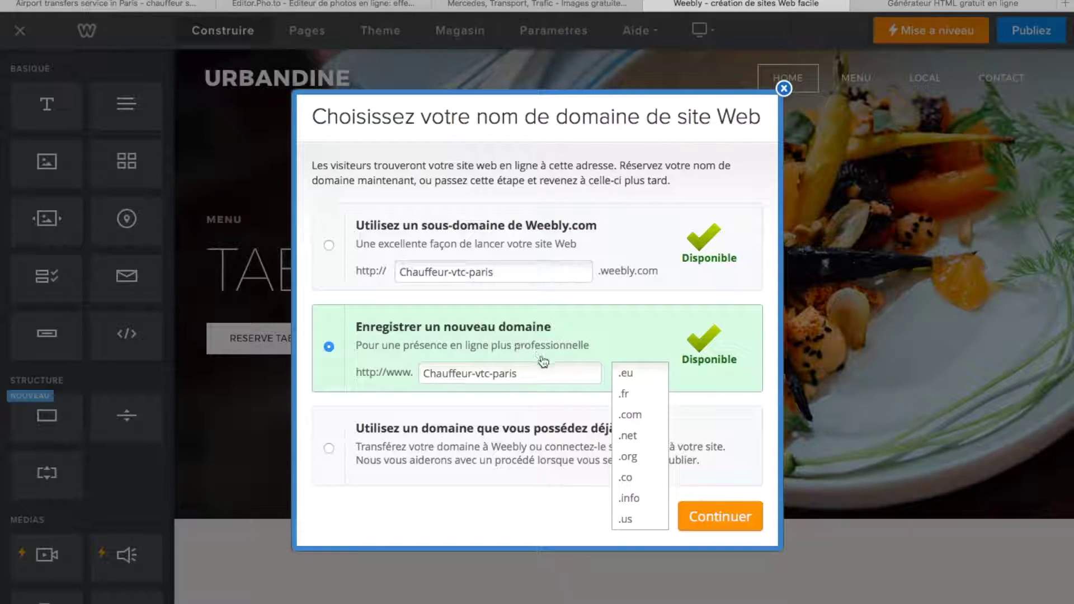
click(665, 395)
click(661, 374)
click(621, 412)
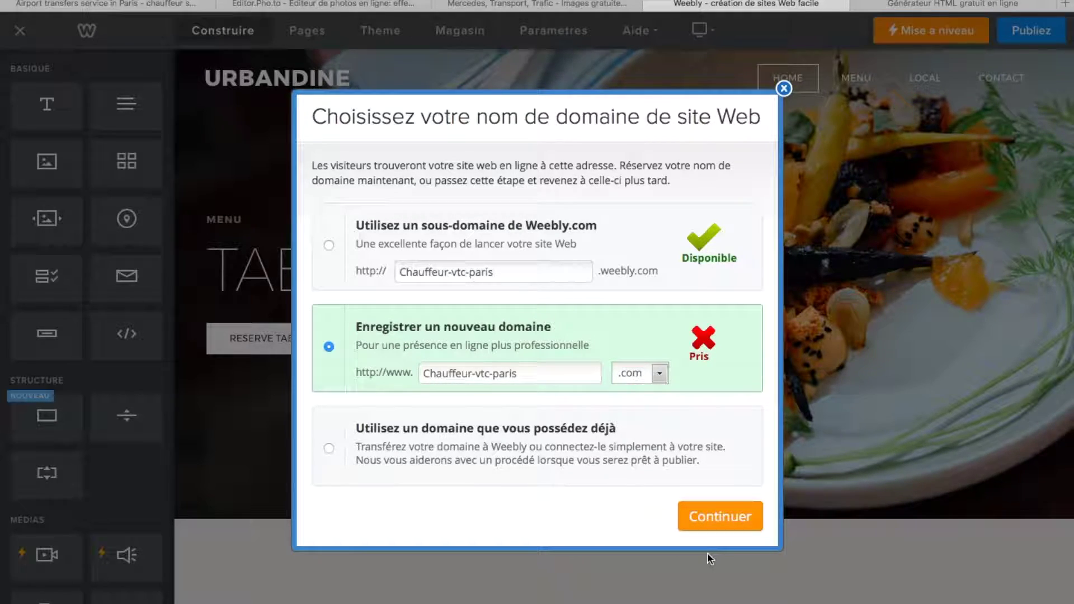
click(327, 244)
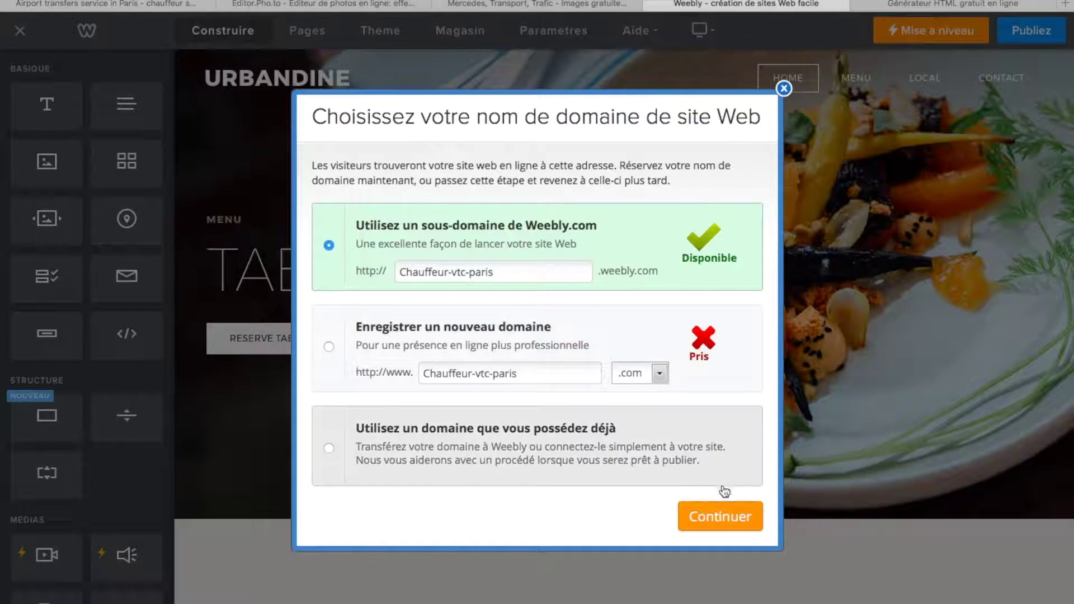
click(726, 516)
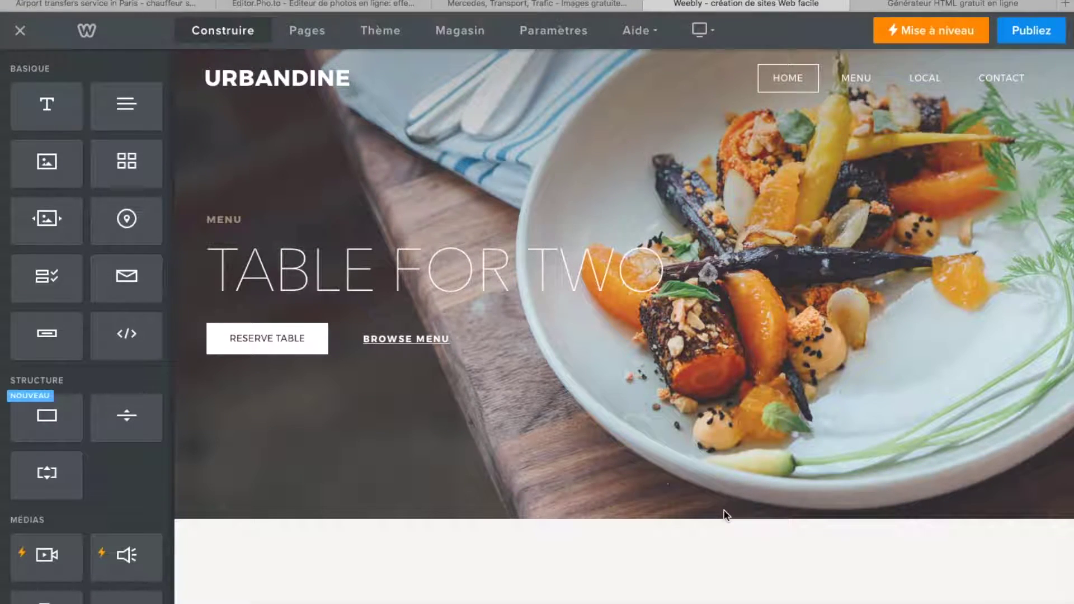
- Replace the TABLE FOR TWO hero heading with CHAUFFEUR VTC PARIS
scroll(660, 573, down, 20)
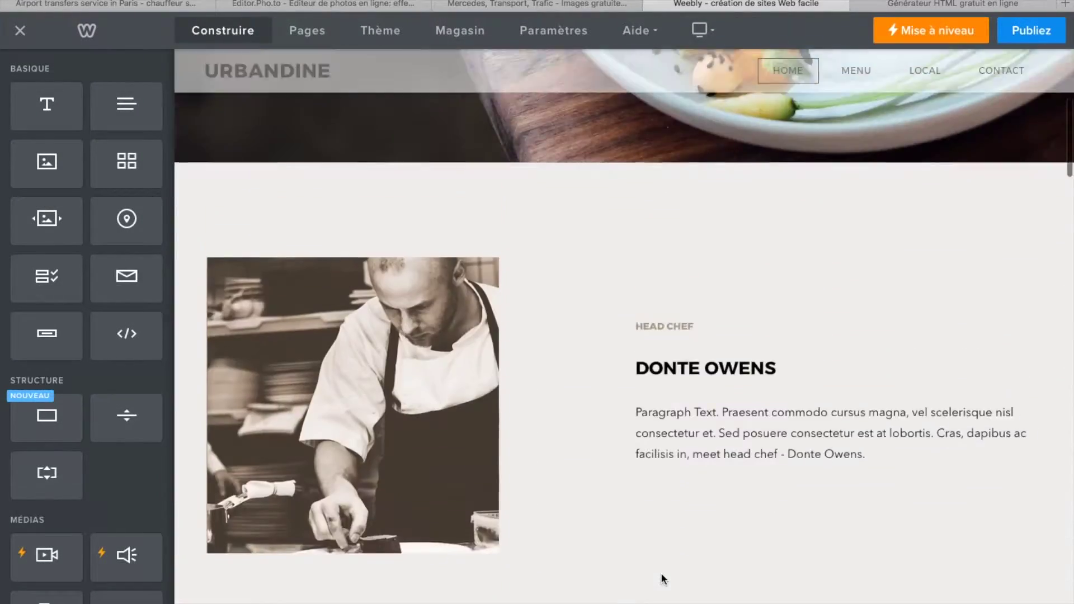
scroll(661, 574, down, 5)
scroll(660, 573, up, 20)
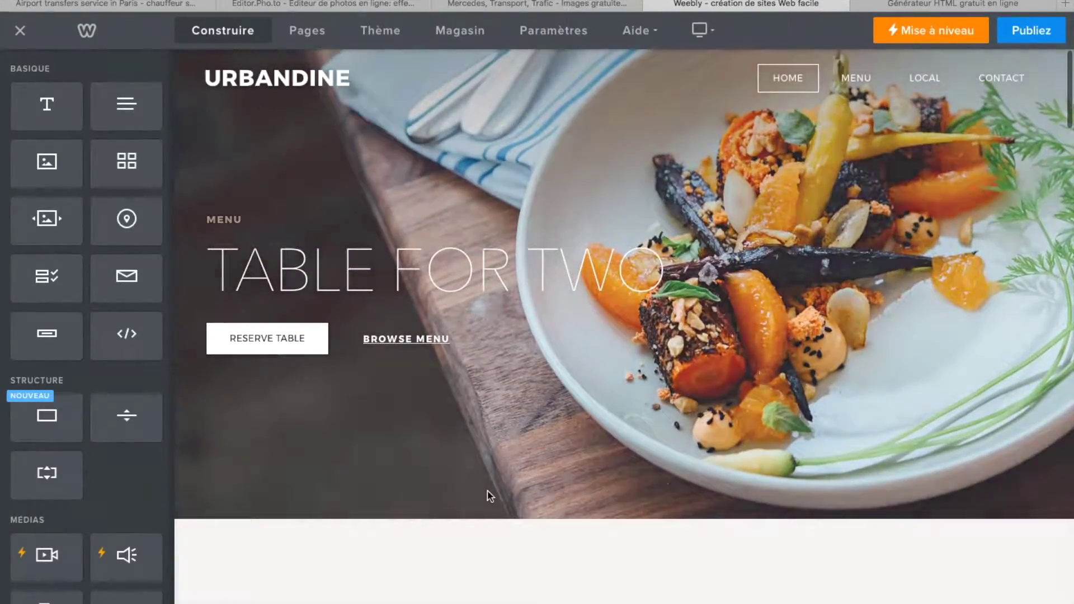
scroll(531, 230, down, 5)
scroll(531, 235, down, 15)
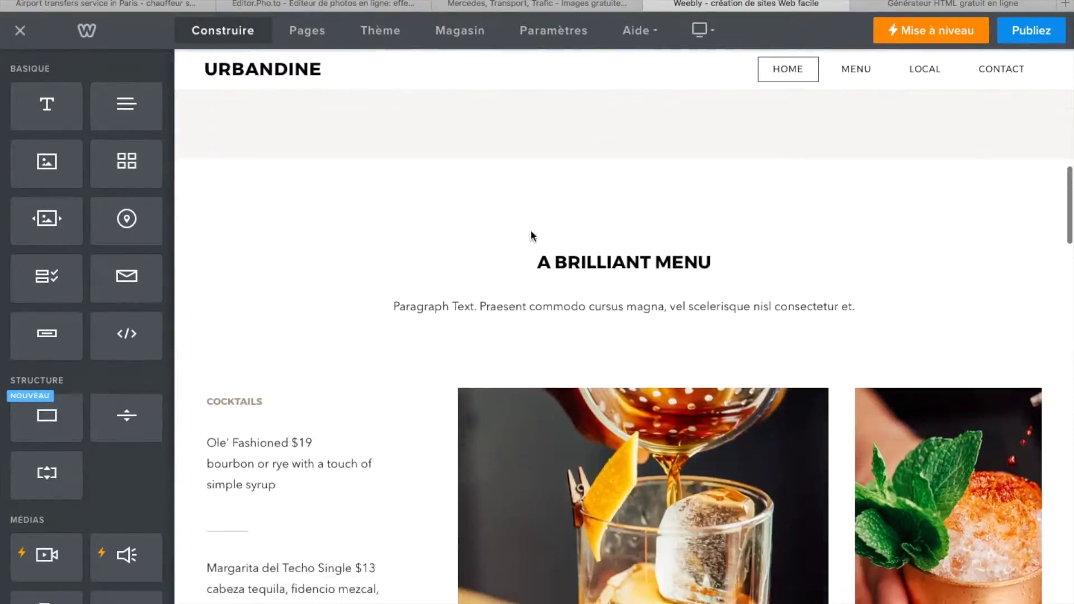
scroll(538, 186, down, 5)
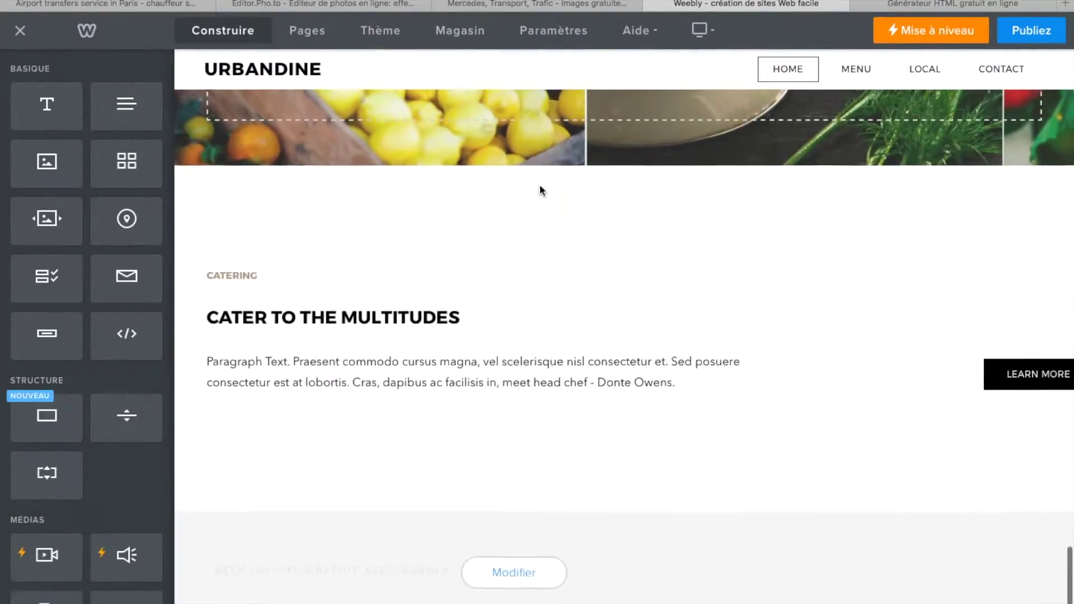
scroll(539, 187, up, 20)
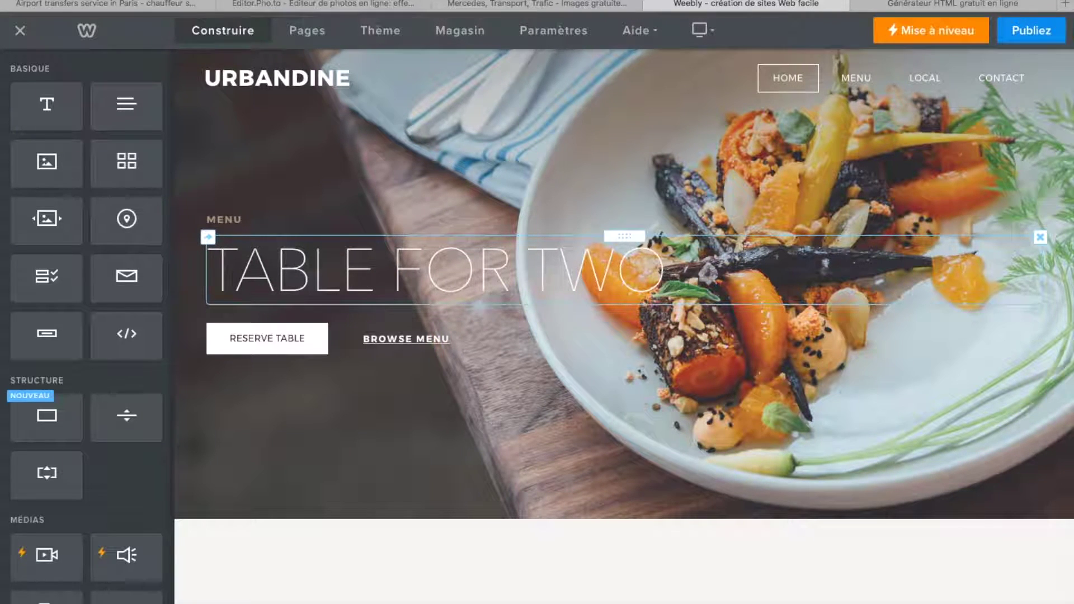
click(713, 278)
drag(712, 278, 253, 283)
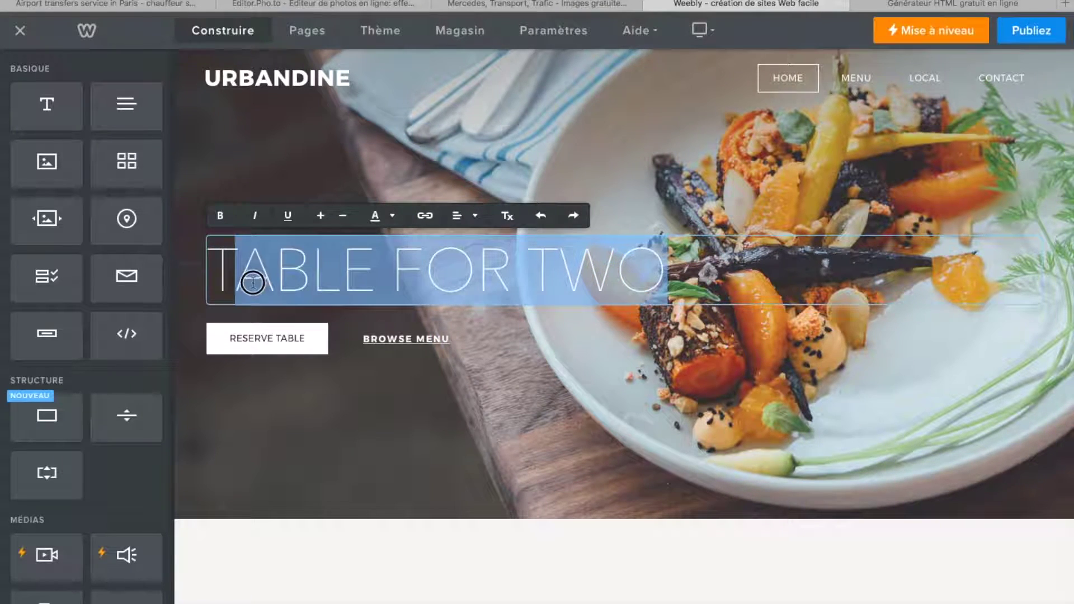
key(BackSpace)
key(BackSpace)
text(CHAUFFEUR VTC PARIS)
click(325, 459)
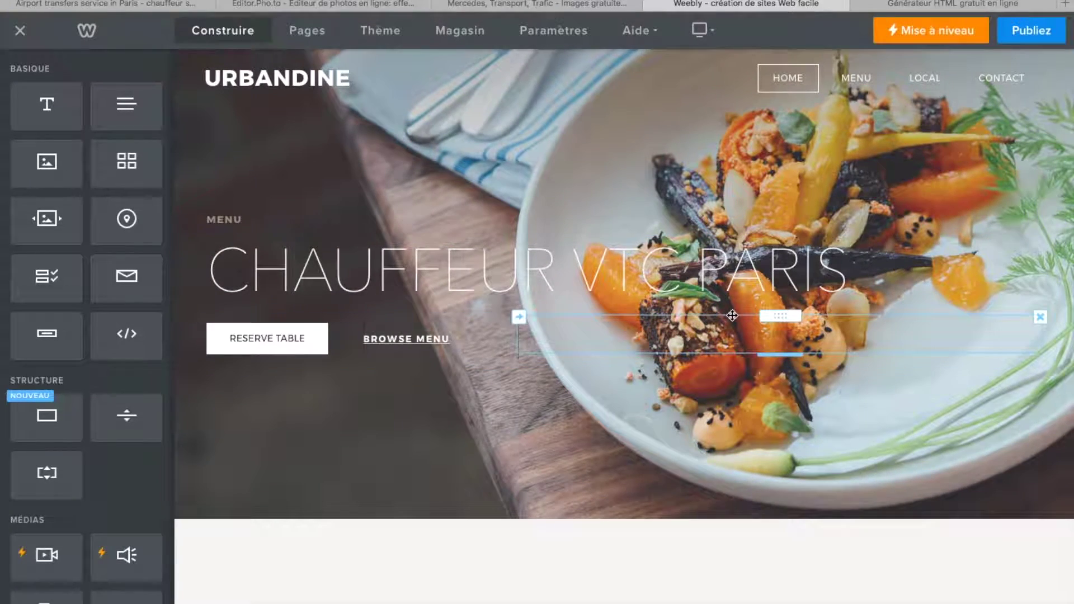
- Make the CHAUFFEUR VTC PARIS heading bold, then try a logo in place of the site title
click(812, 274)
drag(848, 274, 195, 287)
click(221, 215)
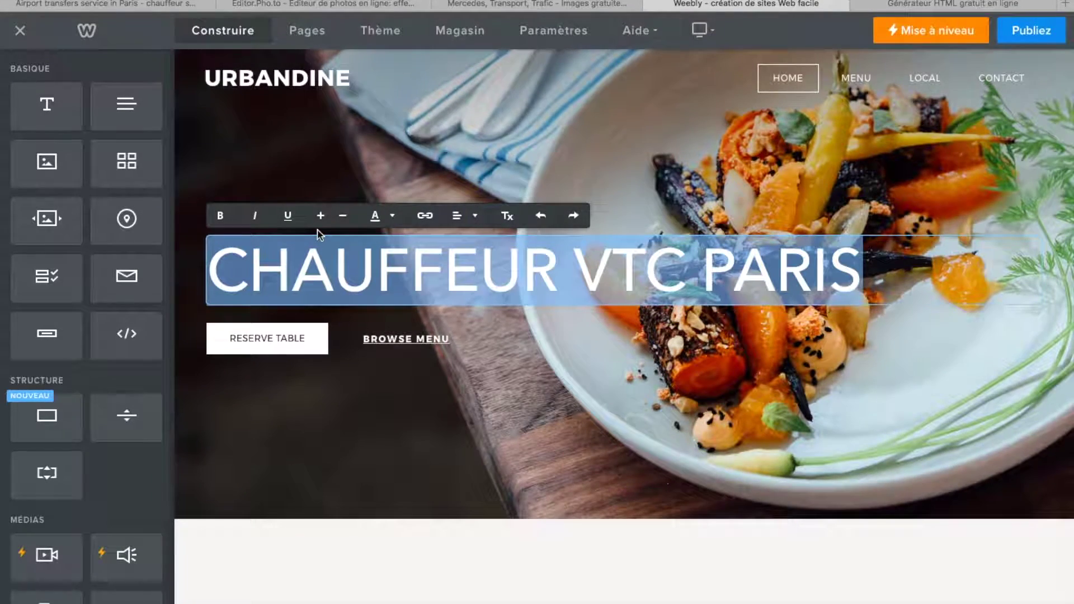
click(385, 222)
click(385, 222)
click(510, 221)
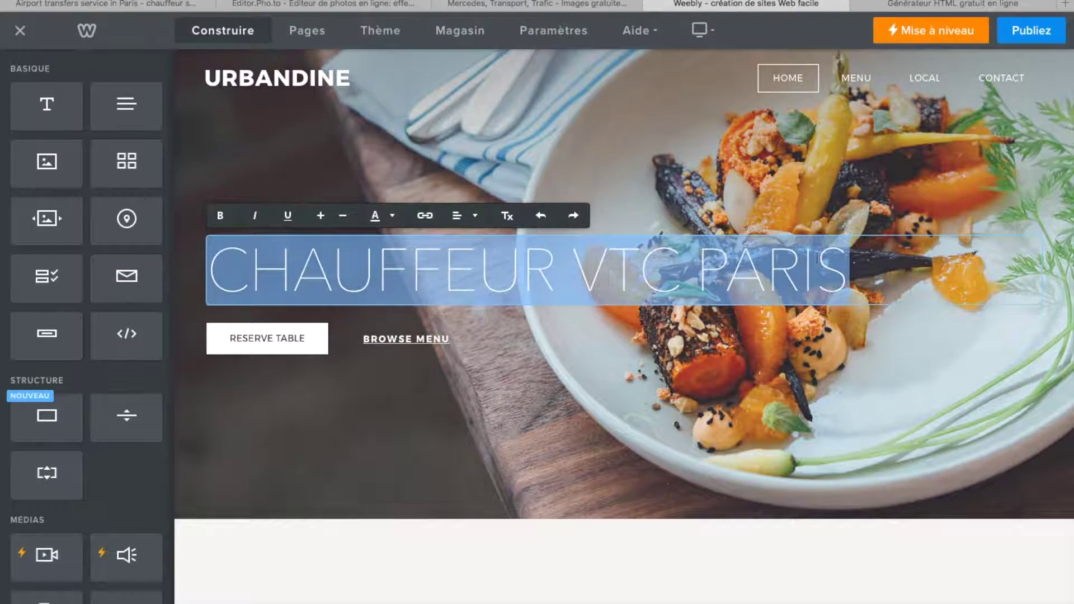
drag(887, 271, 151, 293)
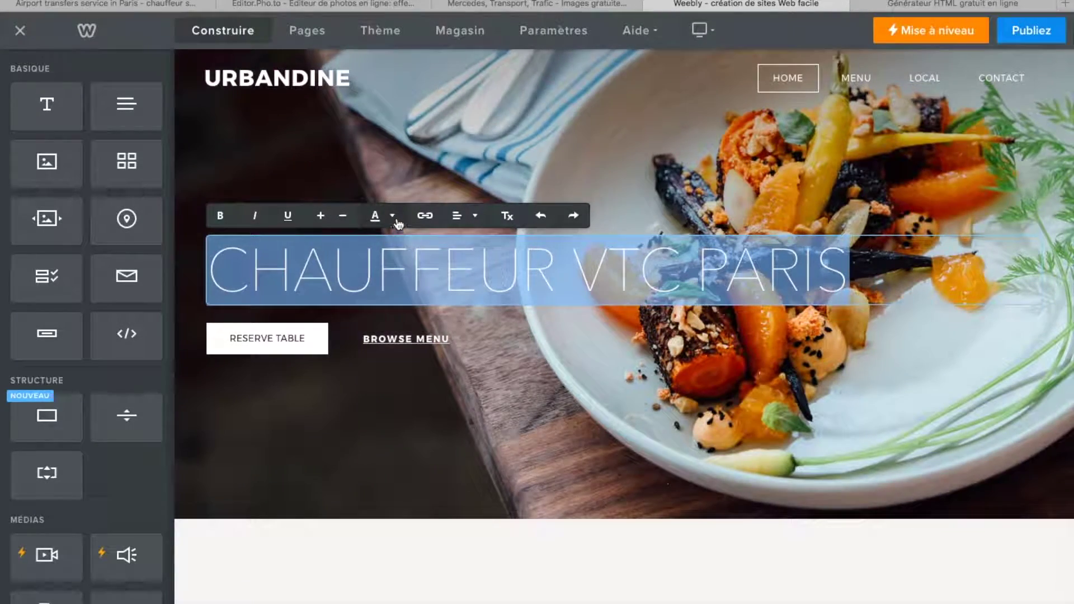
click(395, 218)
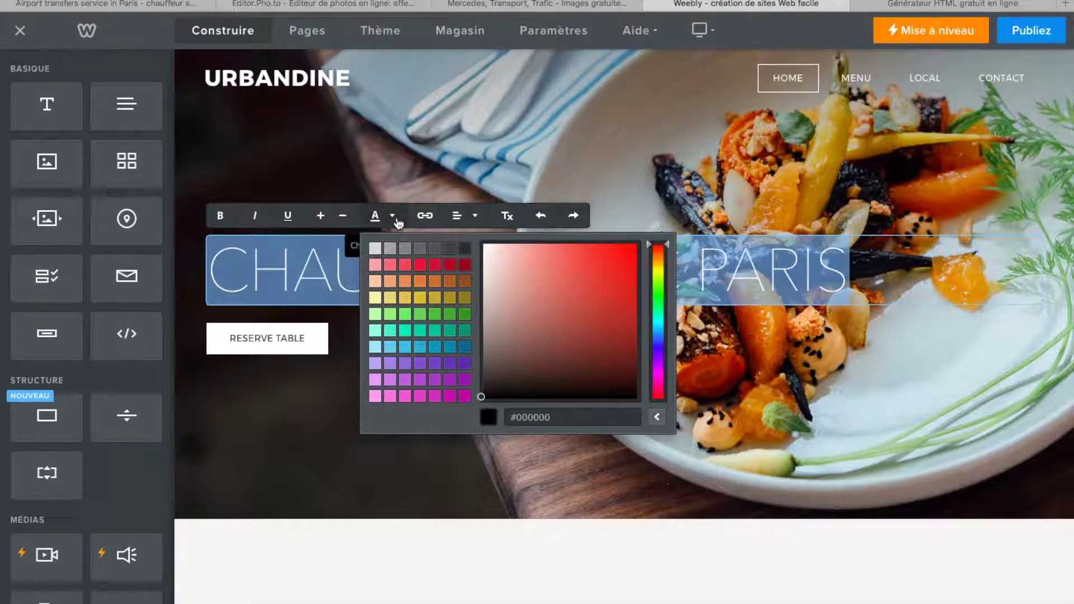
click(396, 220)
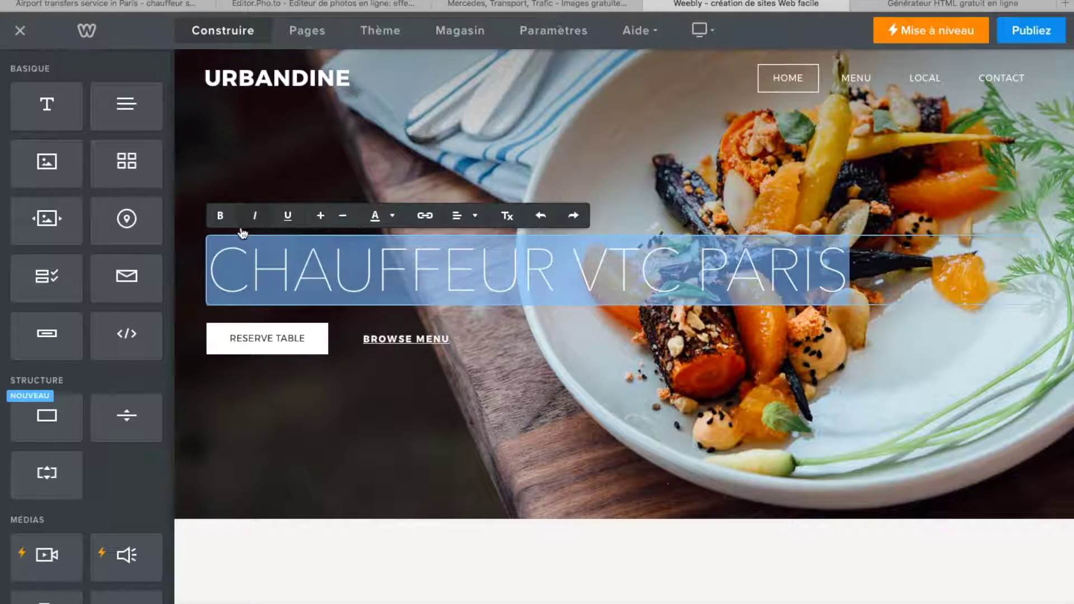
click(220, 215)
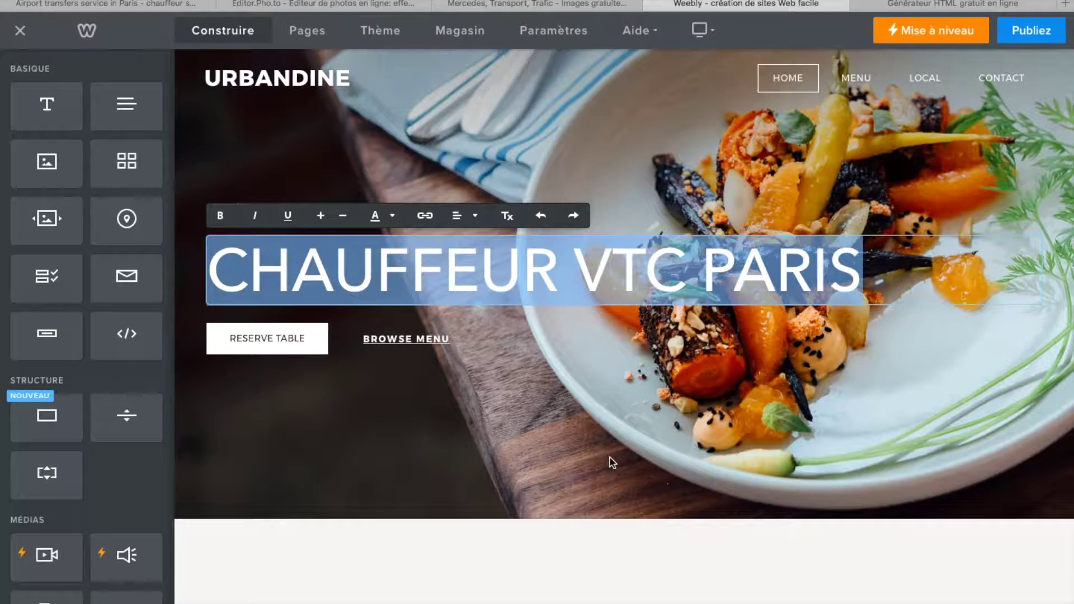
click(280, 79)
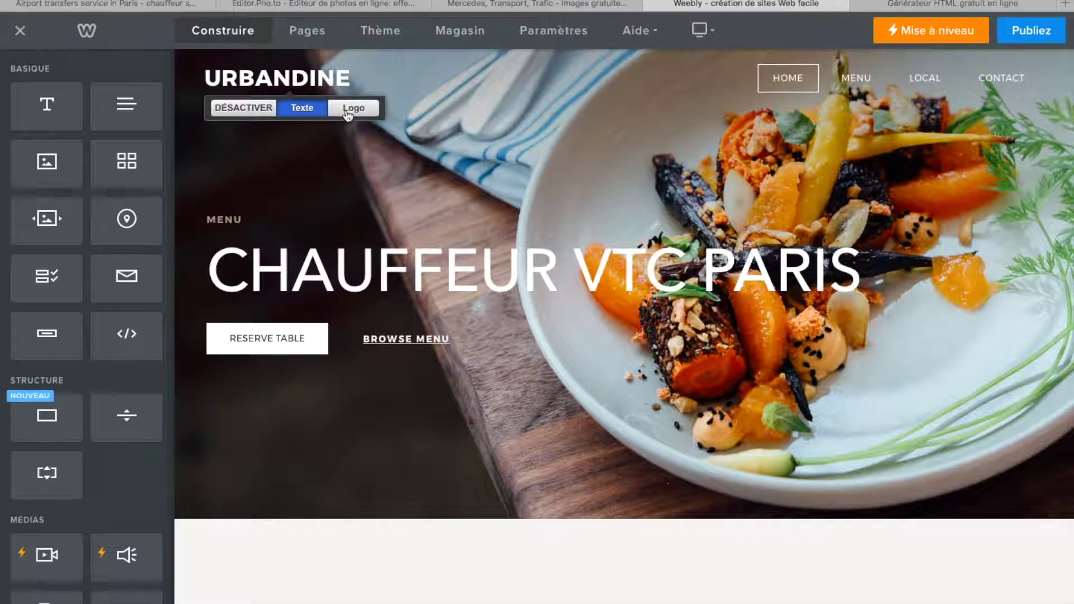
click(349, 108)
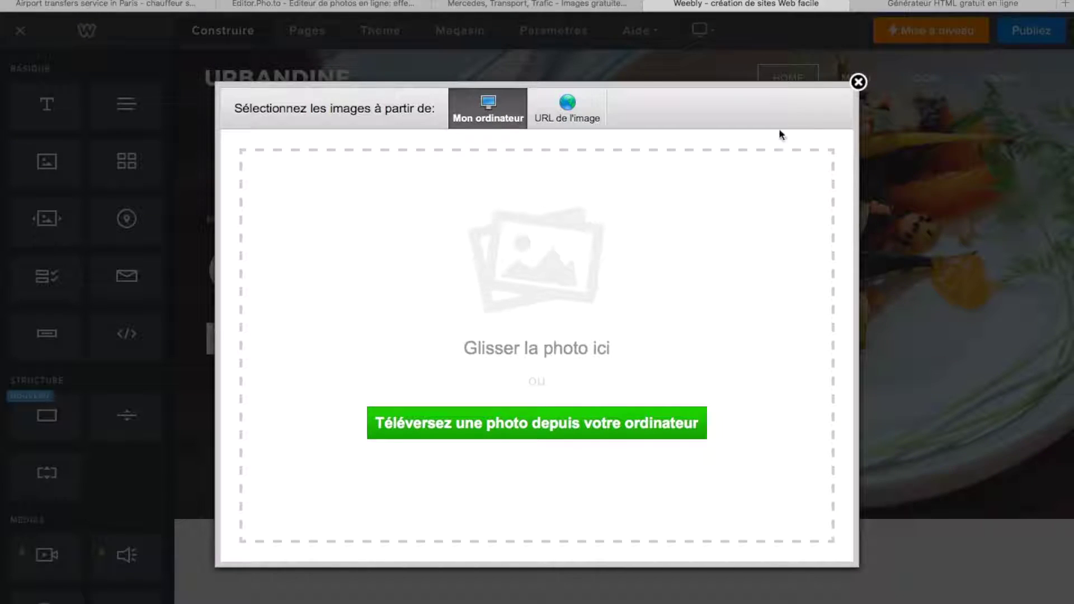
- Close the logo upload and delete the word URBANDINE from the site title
click(850, 85)
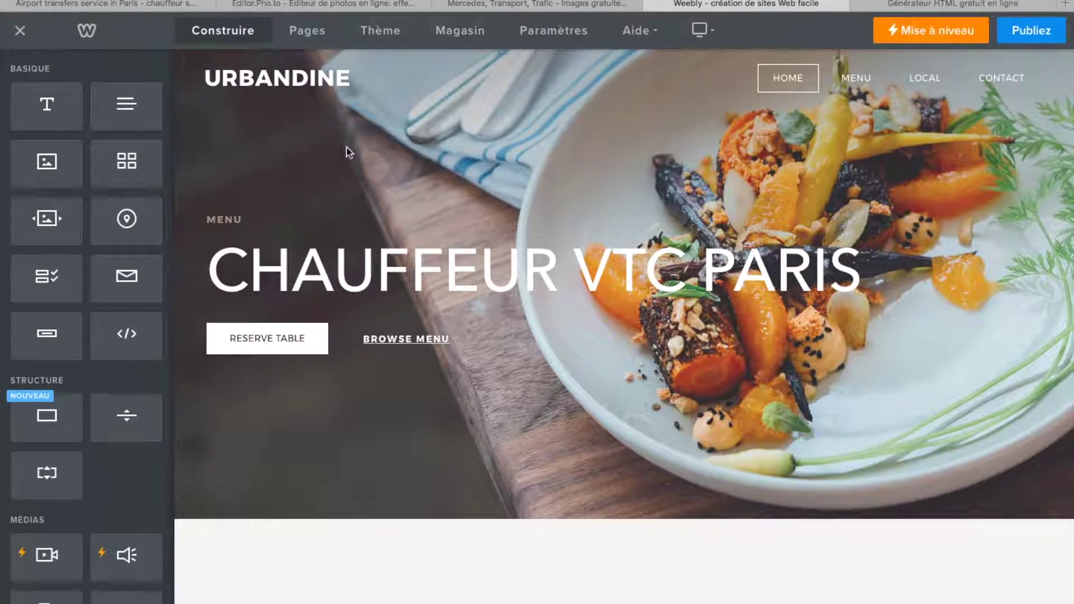
click(283, 84)
click(356, 78)
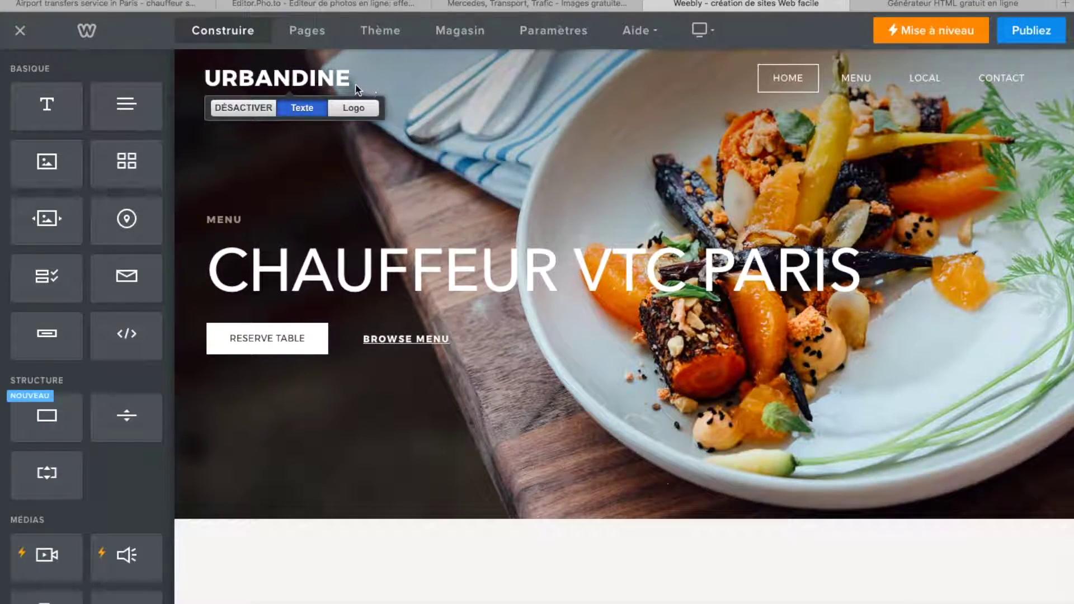
click(258, 80)
double_click(280, 77)
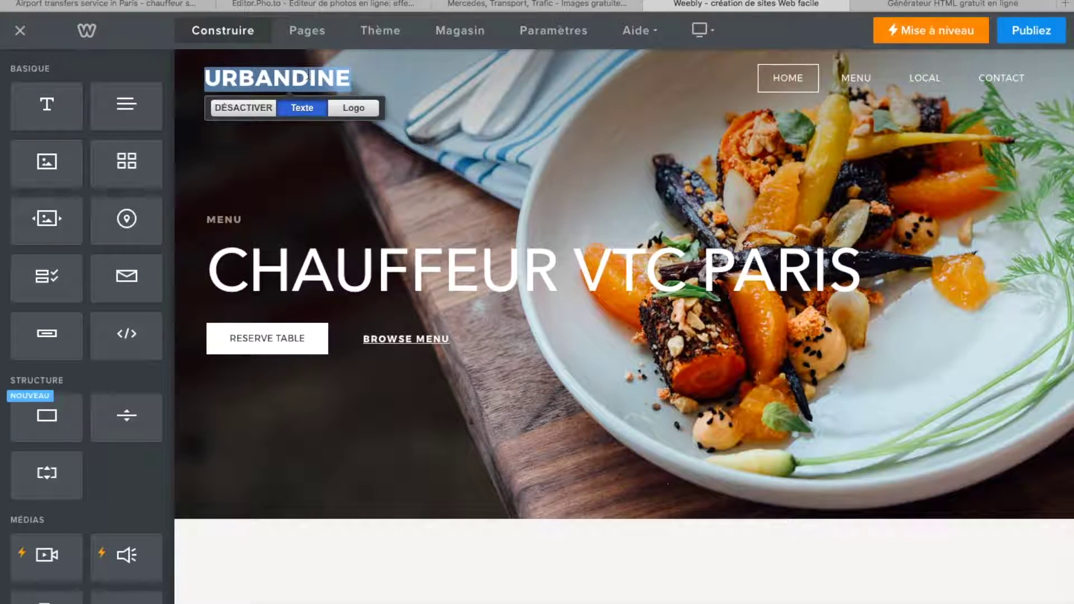
key(BackSpace)
- Type CHAUFFEUR VTC PARIS as the site title, removing the leftover ANDINE letters
click(271, 71)
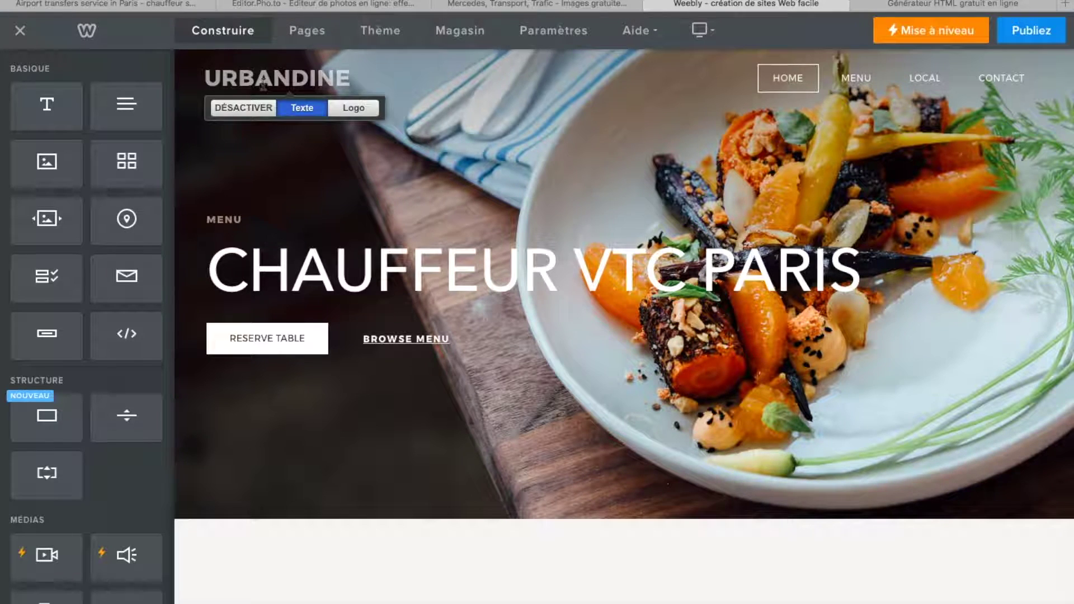
text(CHAU)
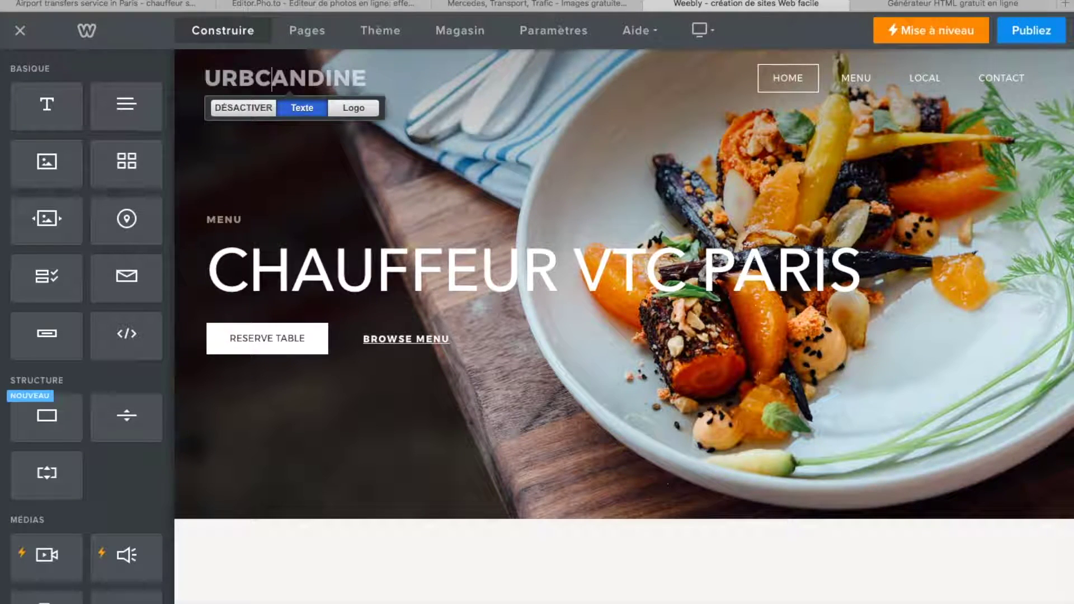
text(UR)
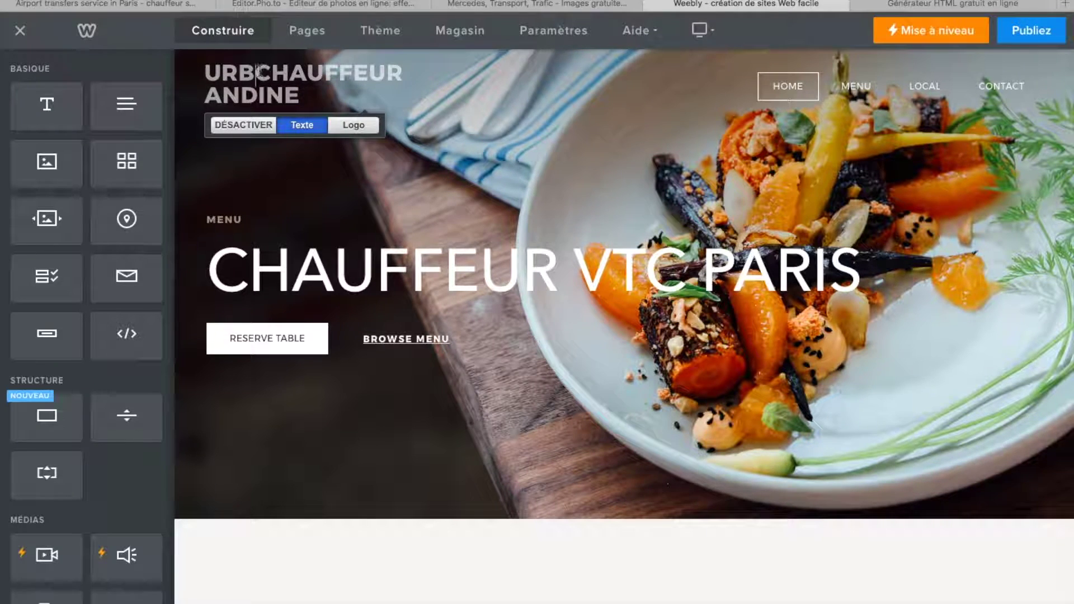
key(BackSpace)
key(BackSpace)
key(BackSpace)
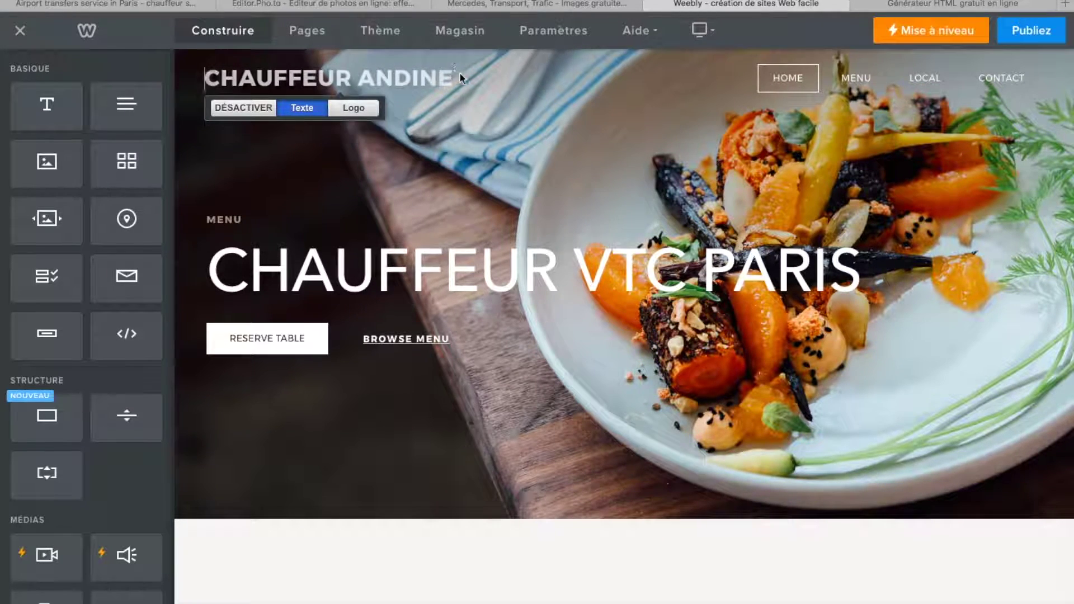
drag(363, 77, 468, 76)
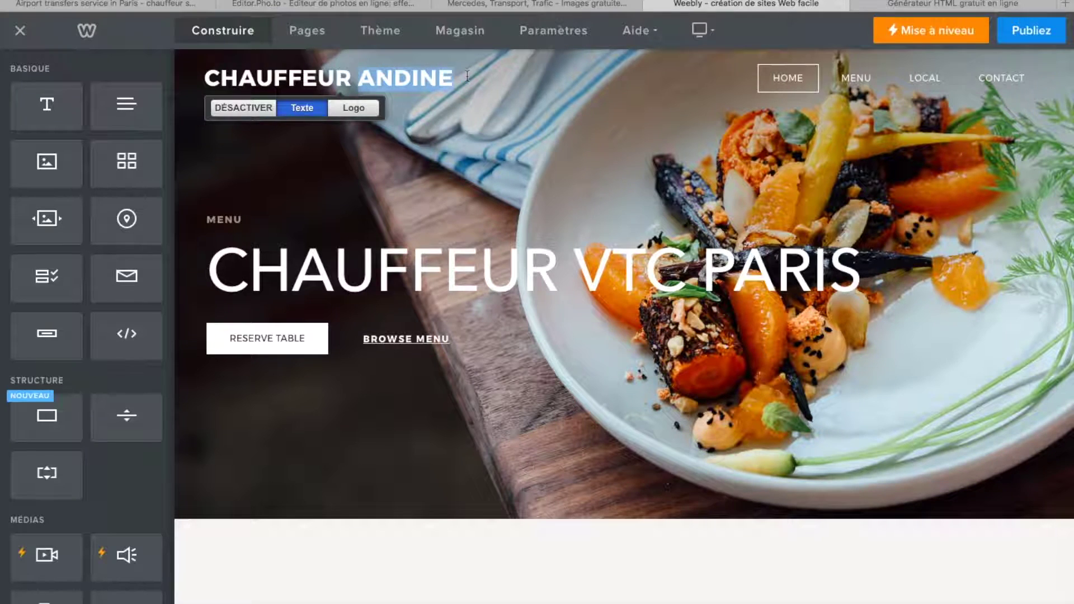
key(BackSpace)
text(VT)
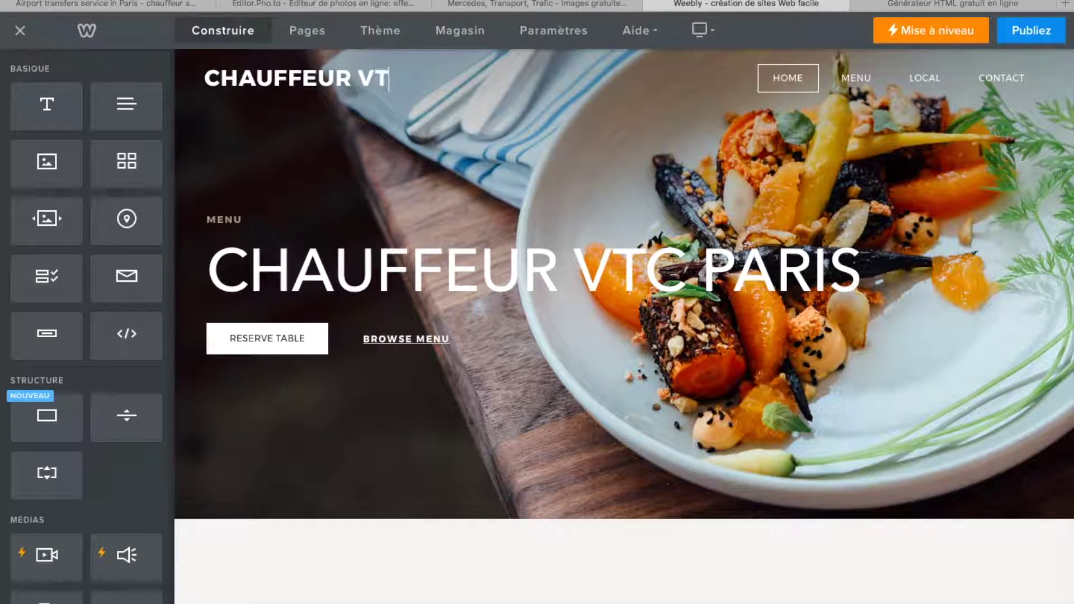
text(C PARIS)
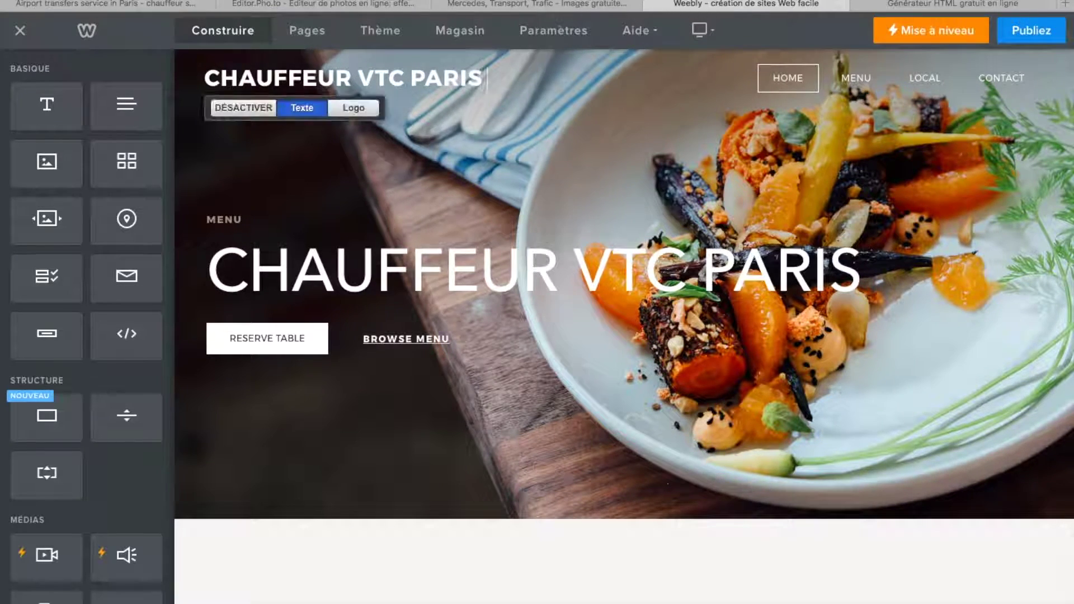
click(468, 99)
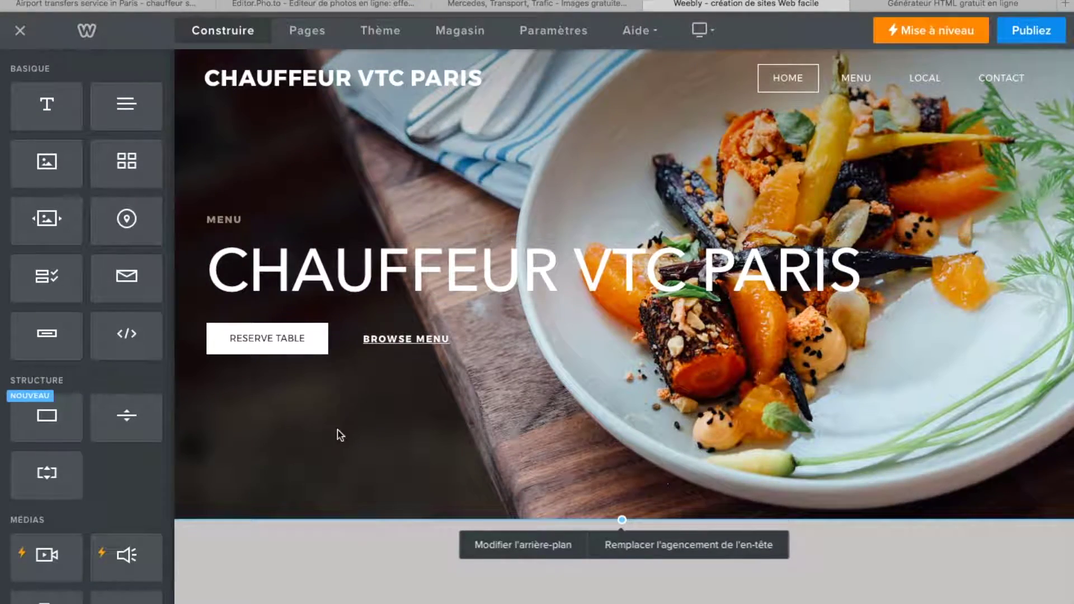
- Relabel the Reserve Table button RESERVEZ VOTRE VTC and delete the Browse Menu link
scroll(340, 436, down, 3)
scroll(355, 192, up, 1)
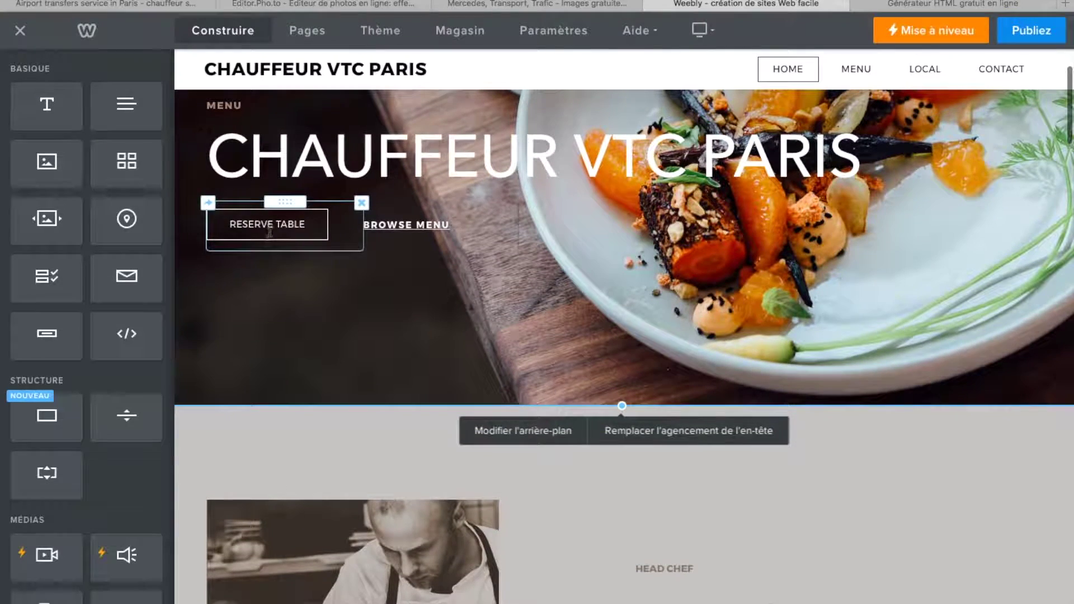
click(280, 224)
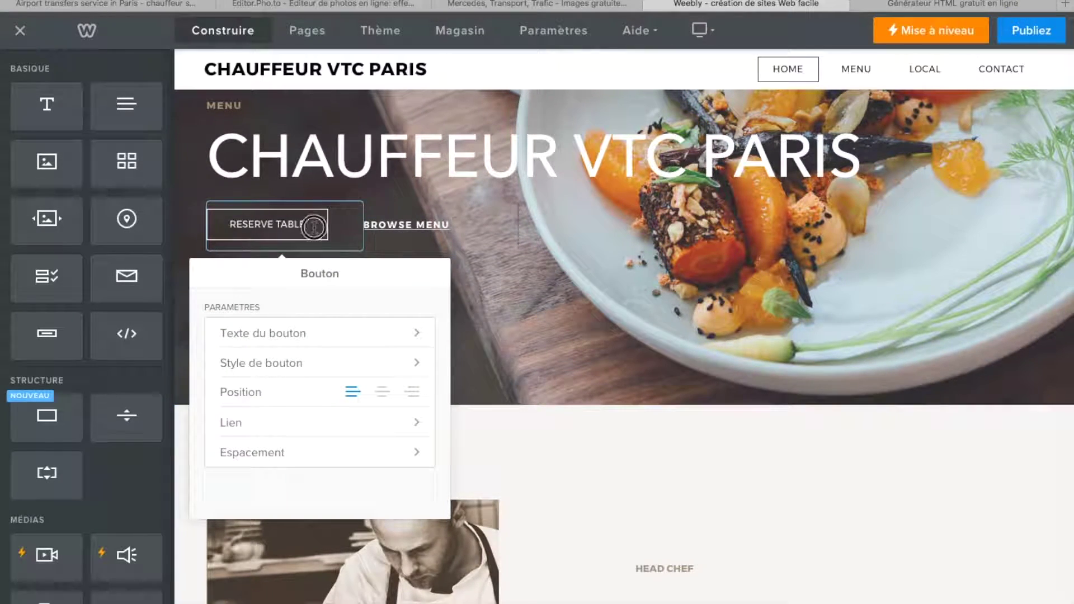
drag(315, 228, 237, 224)
key(BackSpace)
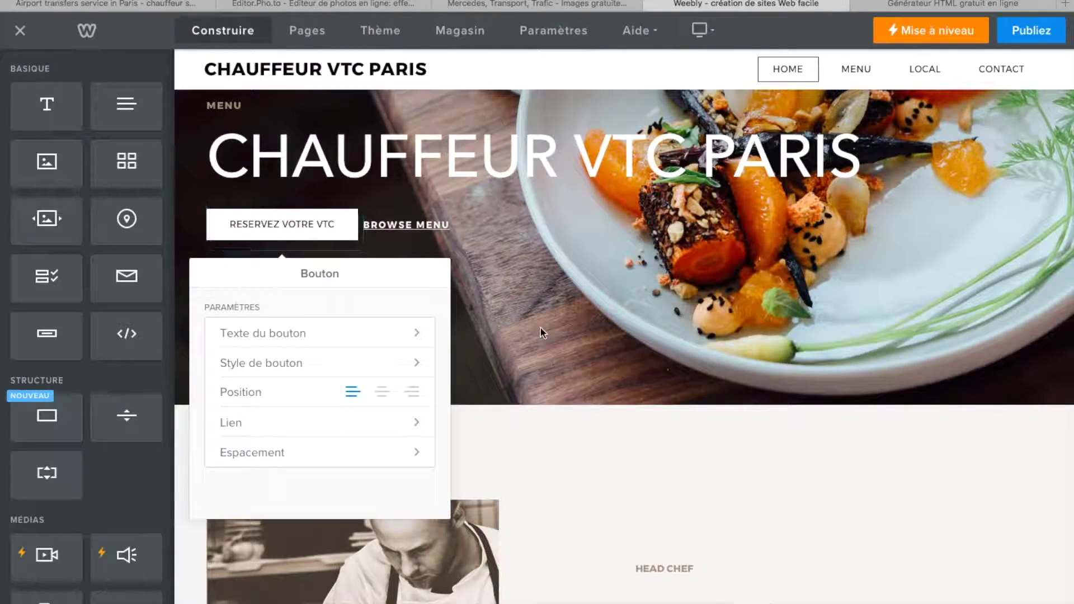
click(541, 328)
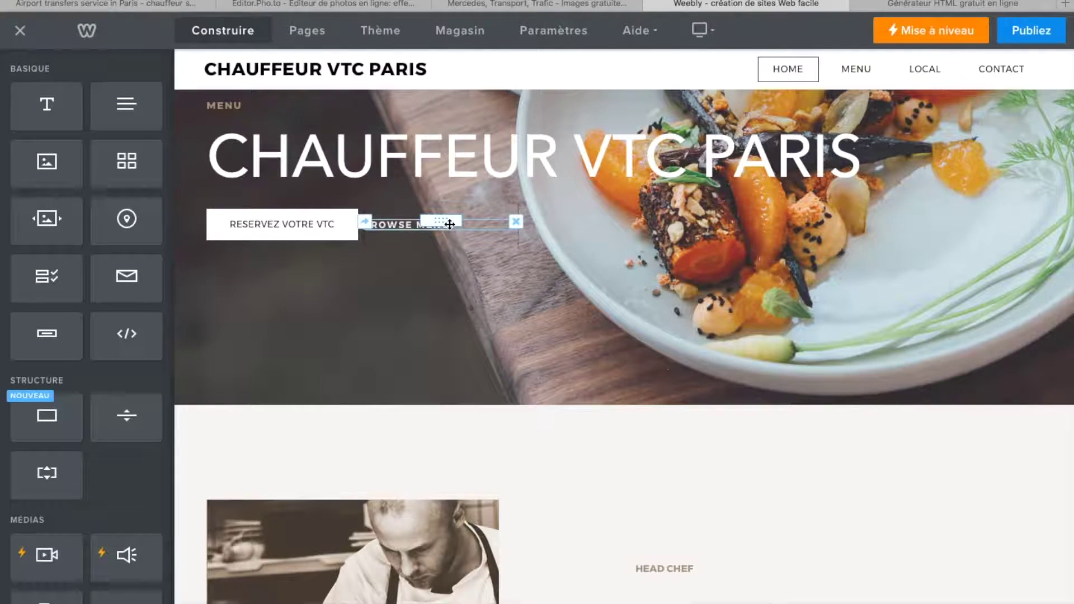
click(515, 221)
click(475, 177)
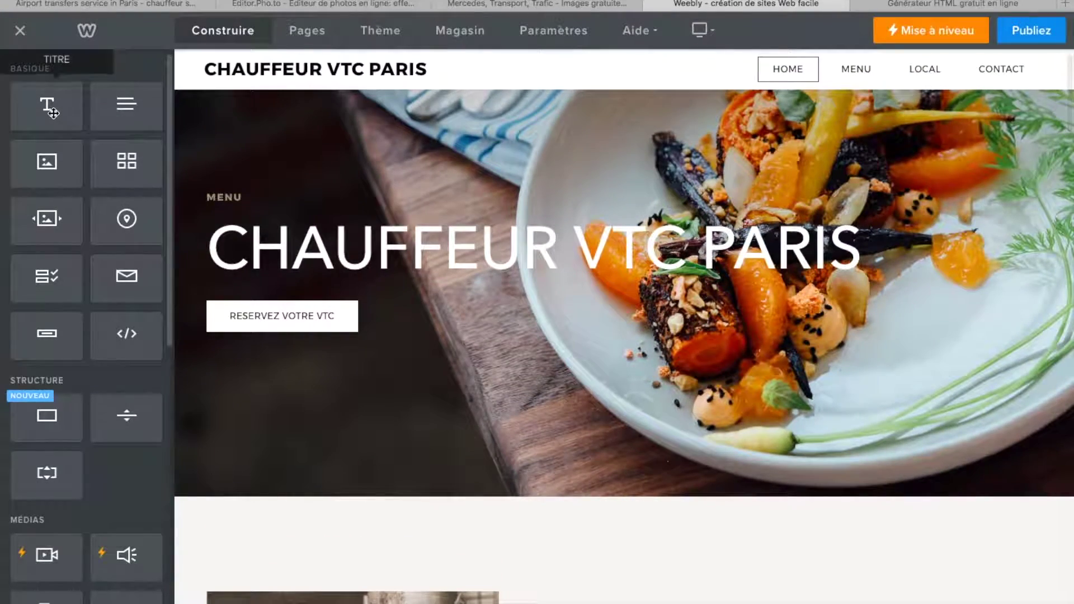
- Widen the hero's left text column so the headline and subtitle fit
drag(46, 106, 262, 414)
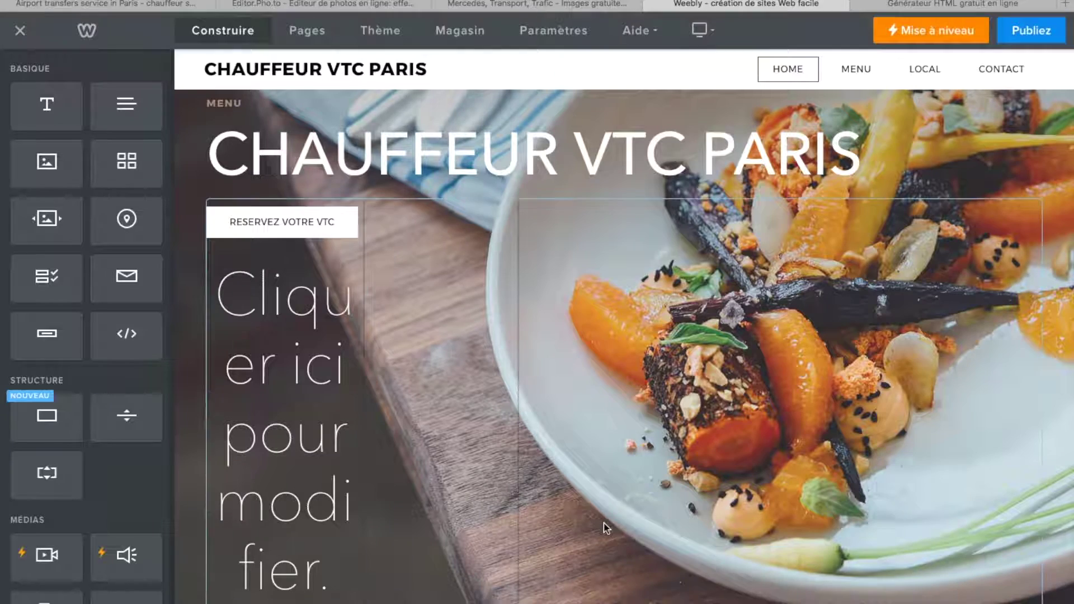
drag(518, 430, 659, 436)
drag(365, 427, 596, 420)
drag(662, 355, 807, 350)
drag(584, 334, 733, 334)
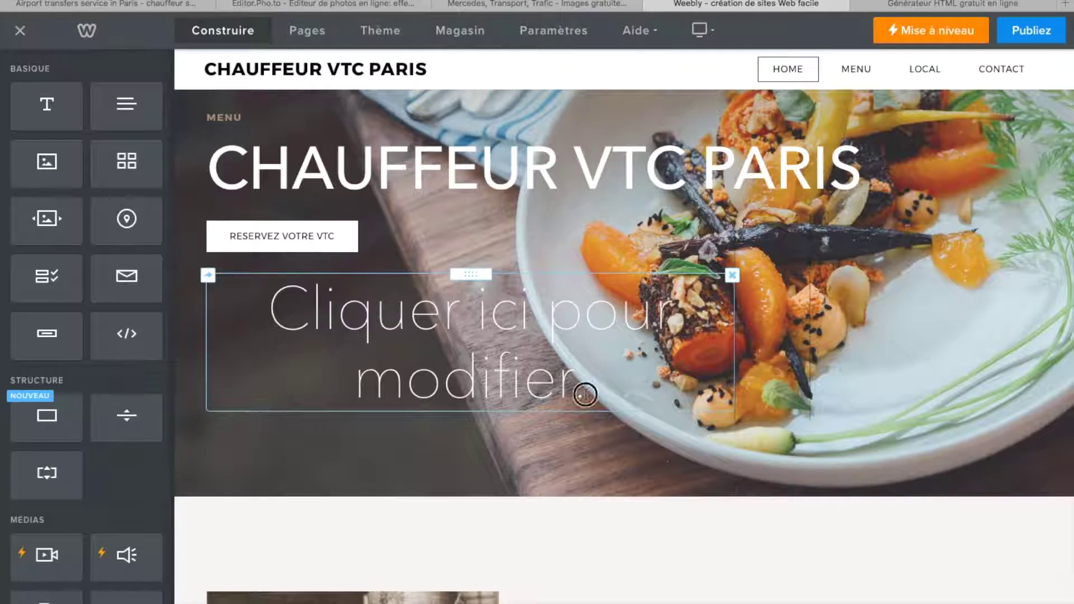
- Add the bold, smaller subtitle 'Votre chauffeur à partir de 50€' and move it up under the button
click(354, 298)
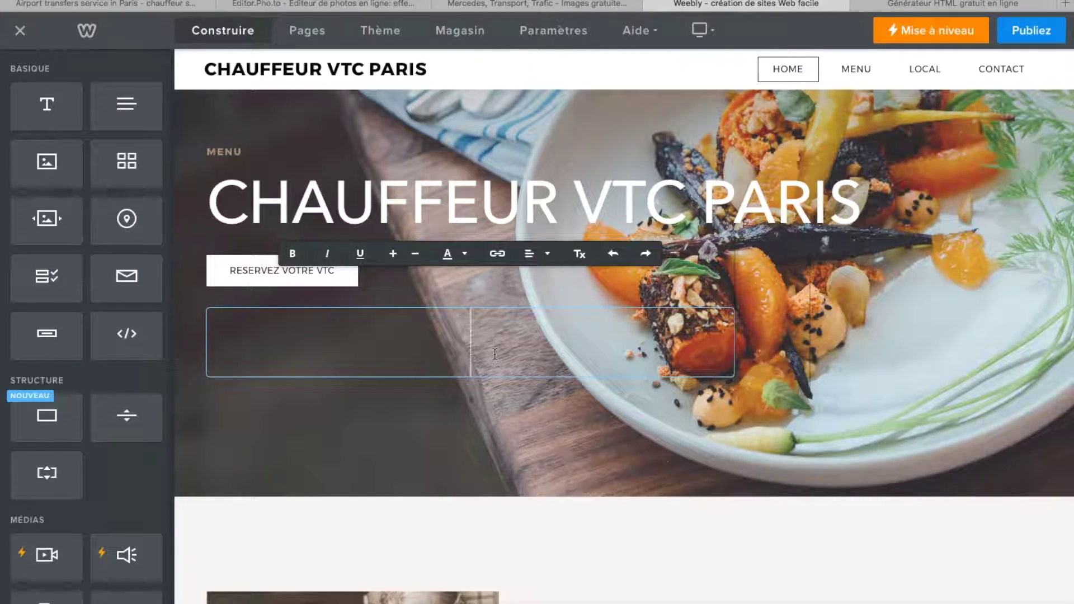
text(Votre chayffeur à par)
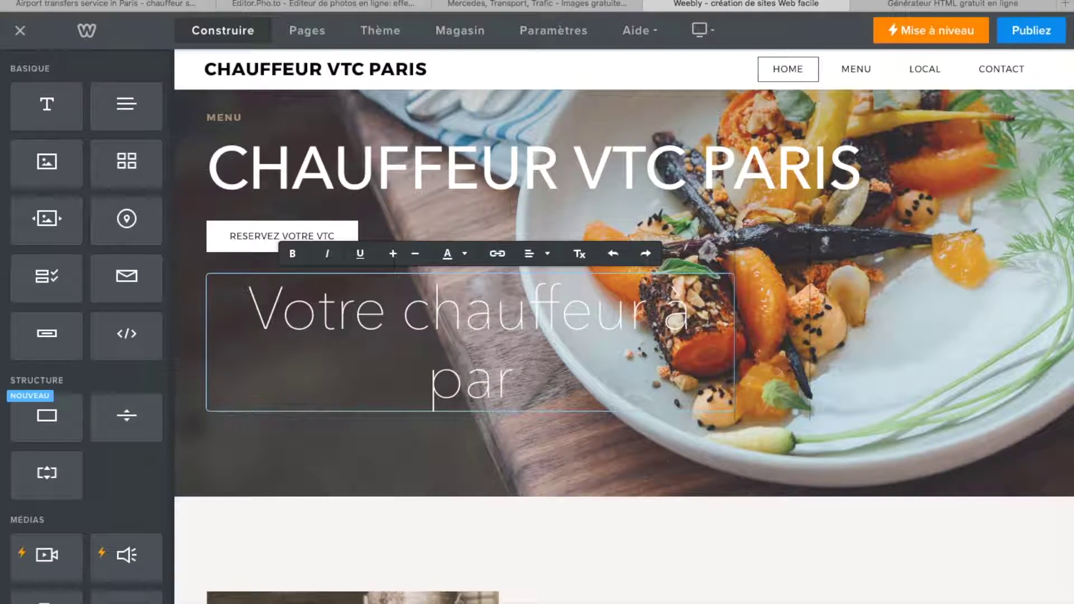
text(tir de )
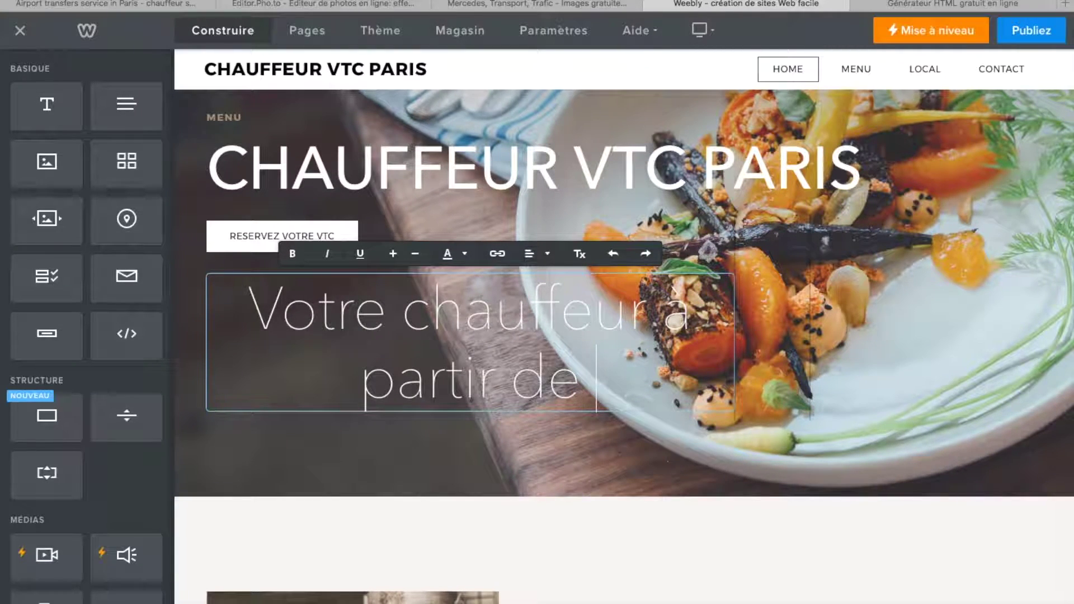
text(de 50€)
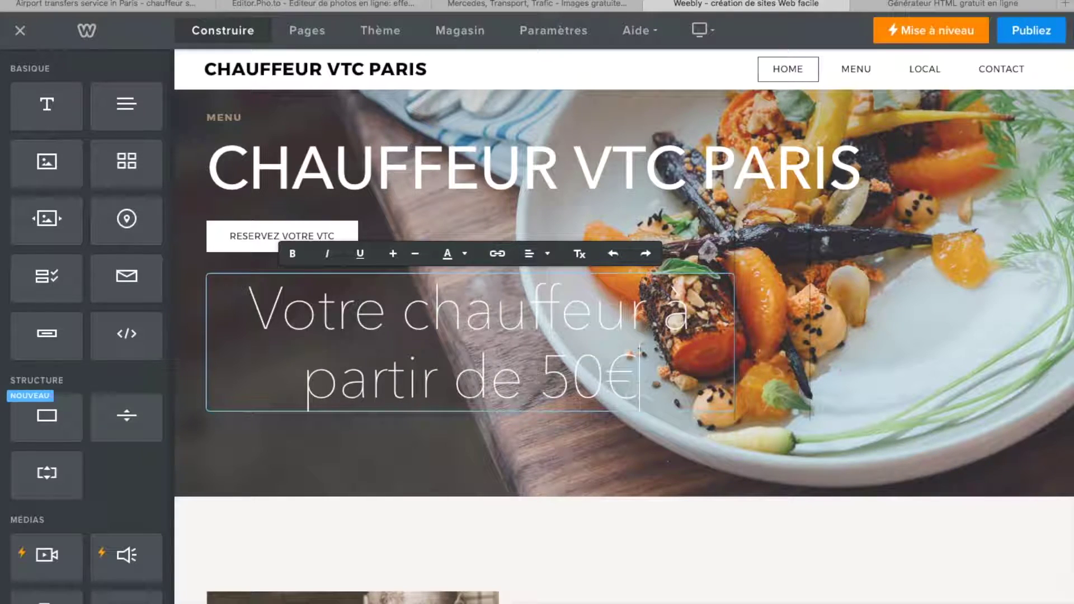
drag(639, 386, 272, 267)
click(292, 254)
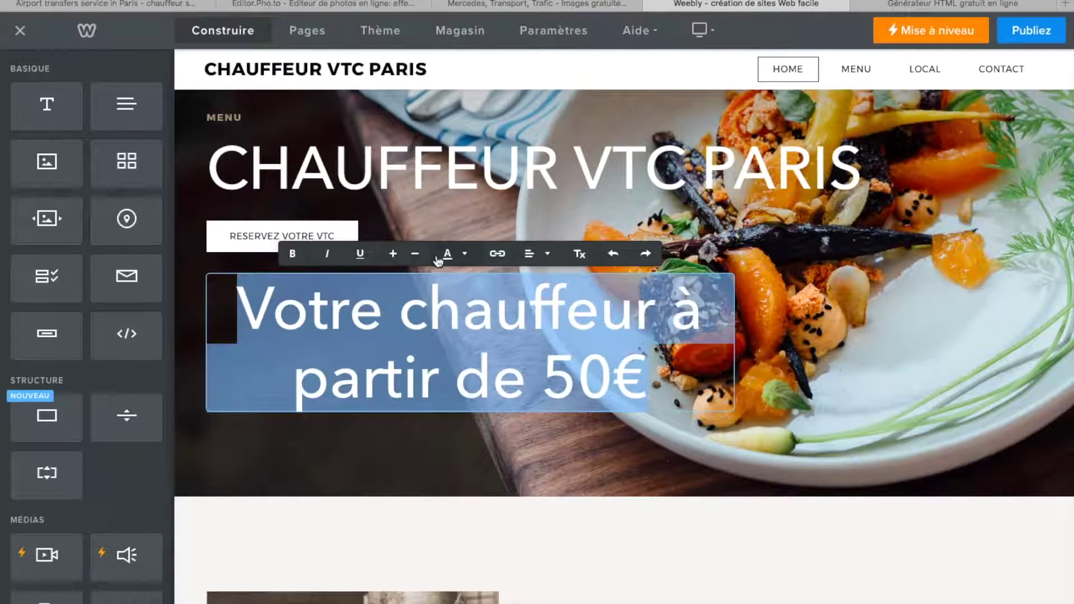
click(416, 254)
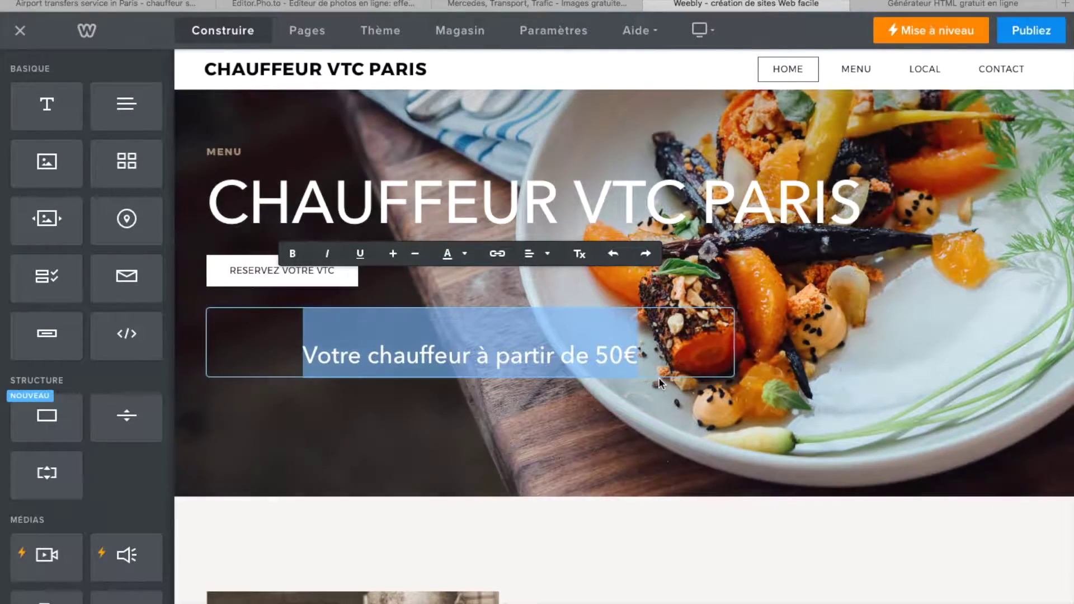
click(669, 429)
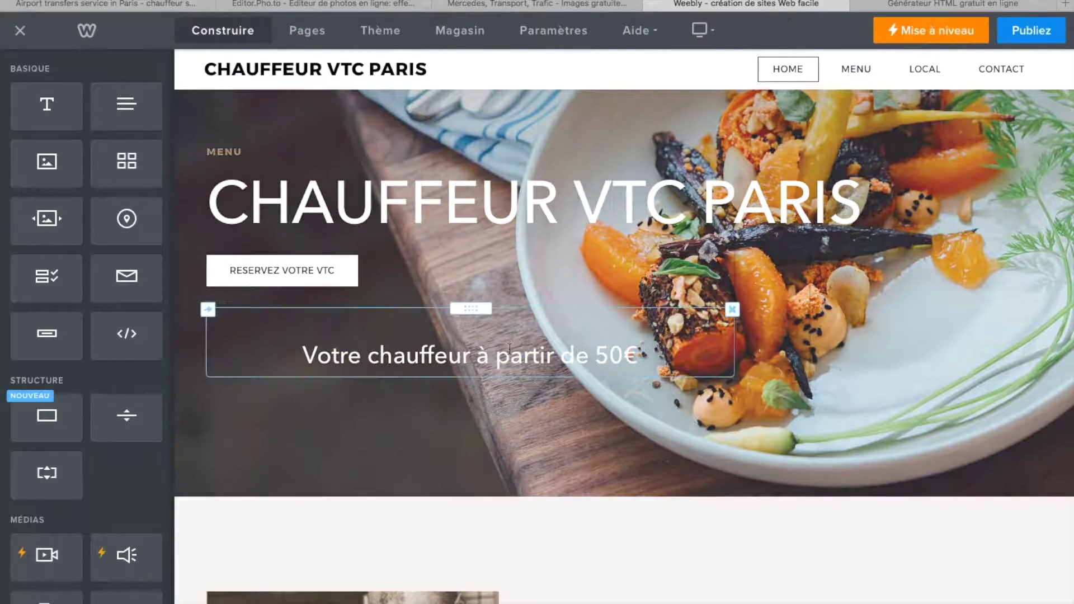
drag(473, 309, 472, 237)
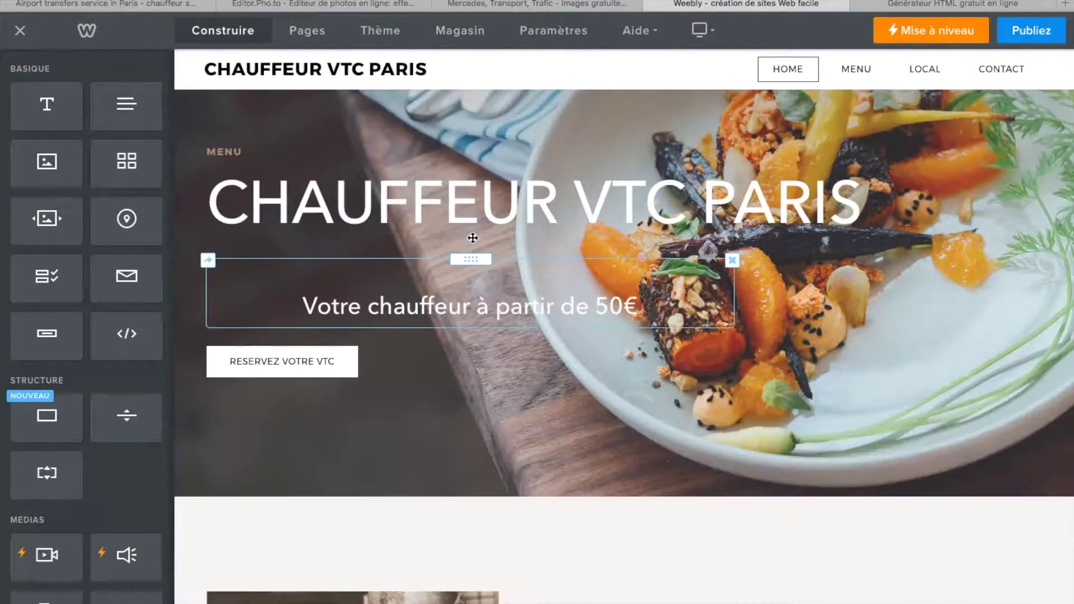
- Left-align the 50€ subtitle text in the hero
click(480, 366)
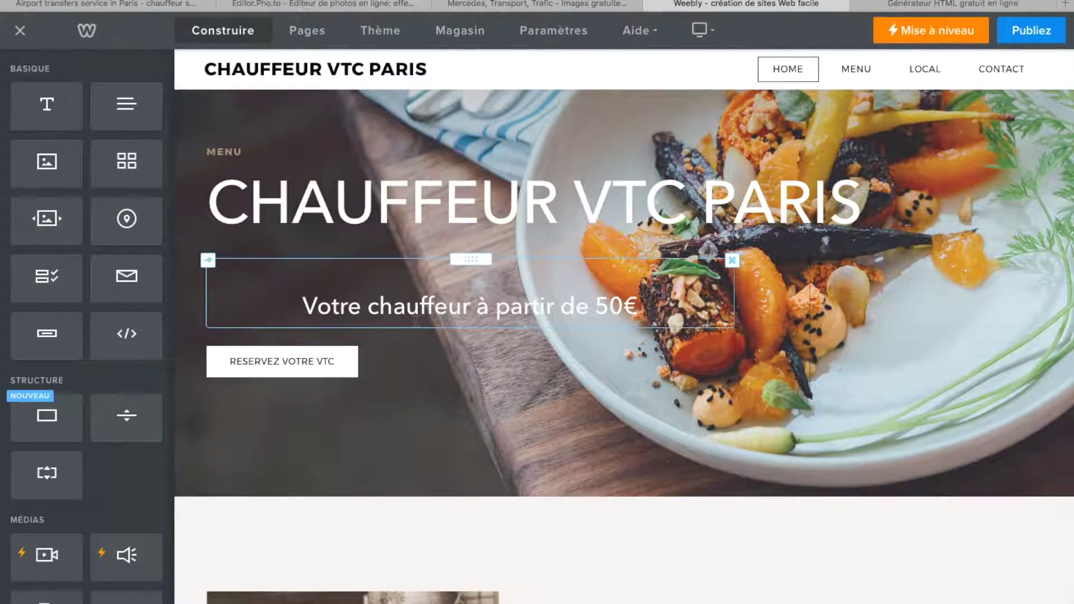
click(416, 313)
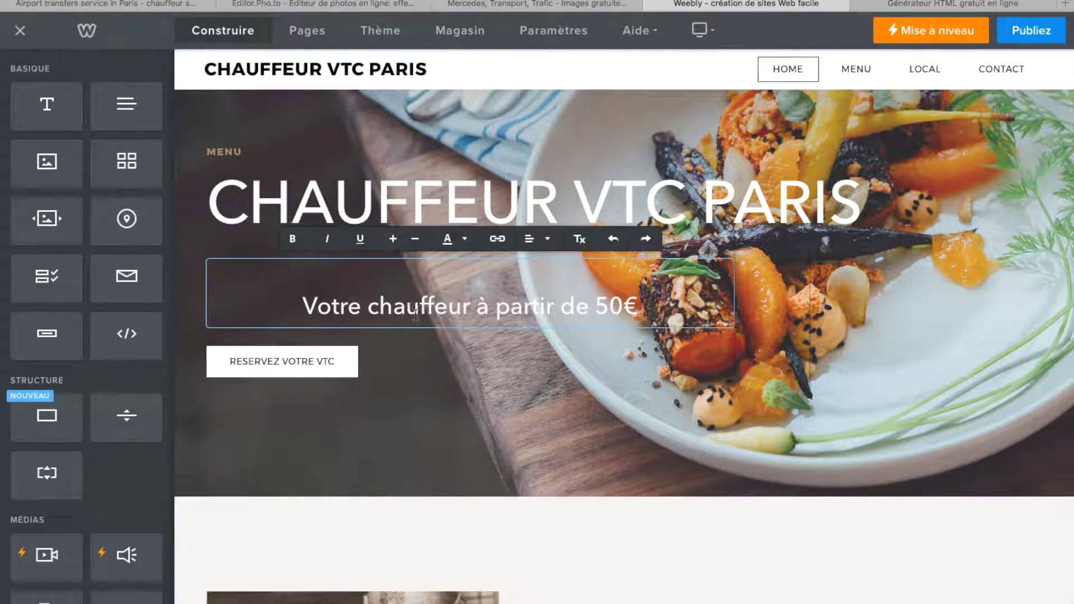
drag(314, 317, 644, 317)
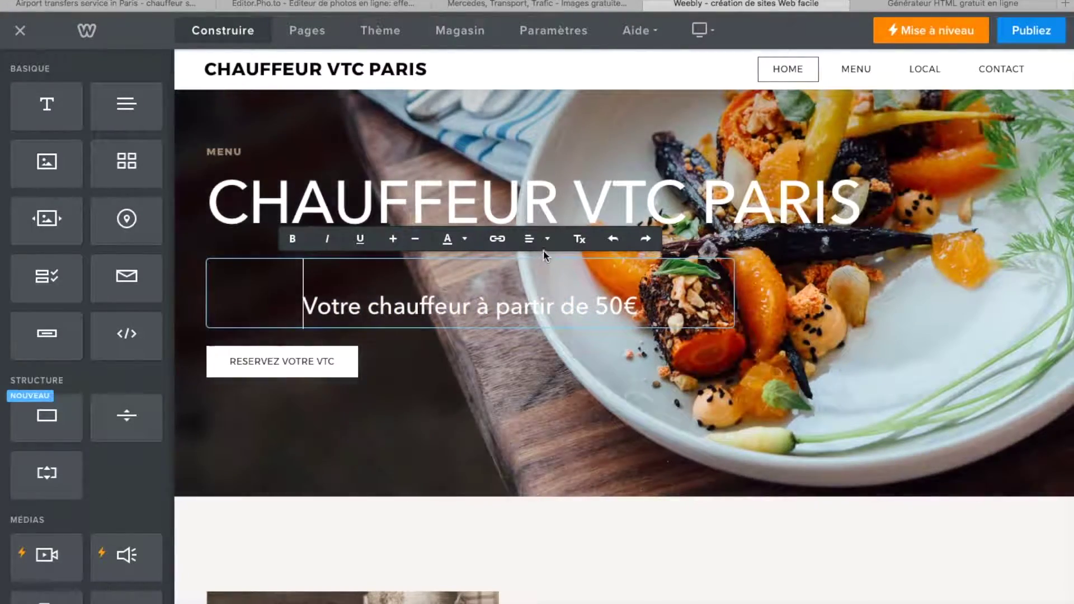
click(547, 240)
click(546, 266)
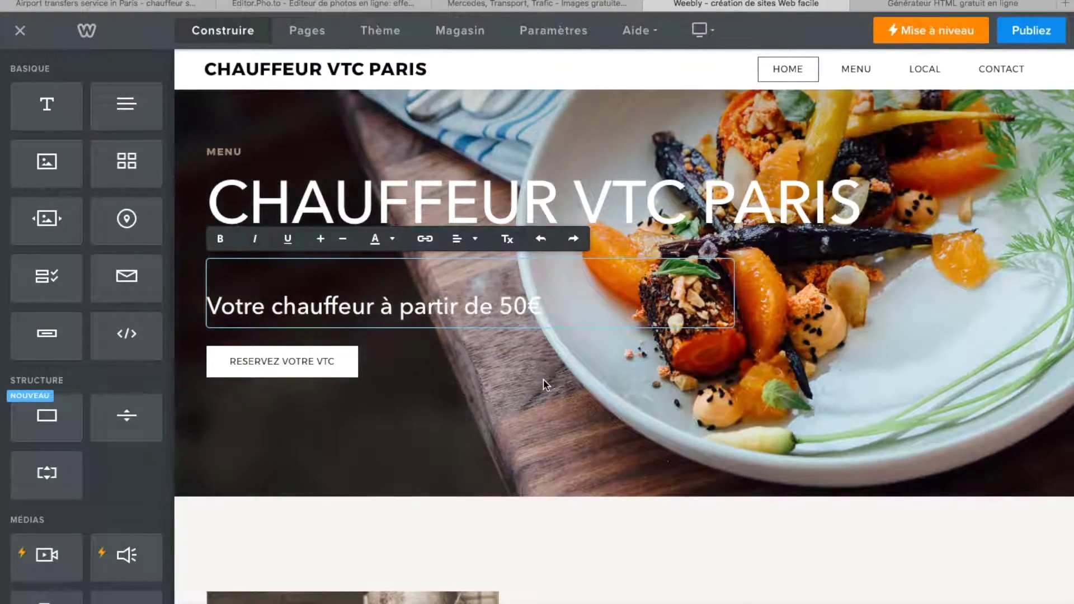
- Delete the small MENU label above the CHAUFFEUR VTC PARIS headline
scroll(620, 439, down, 1)
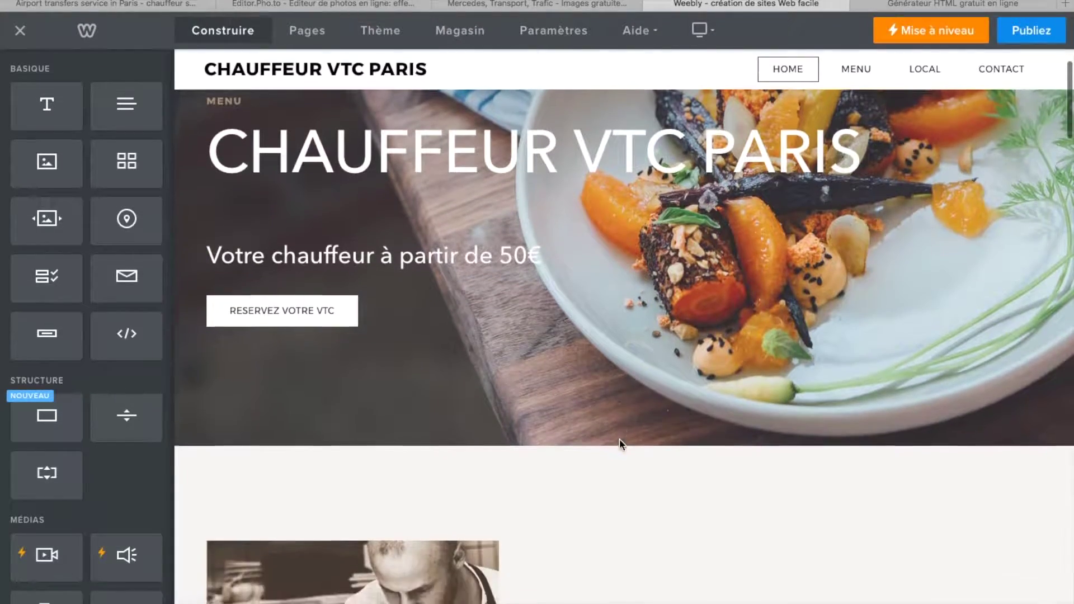
scroll(619, 439, up, 2)
double_click(248, 175)
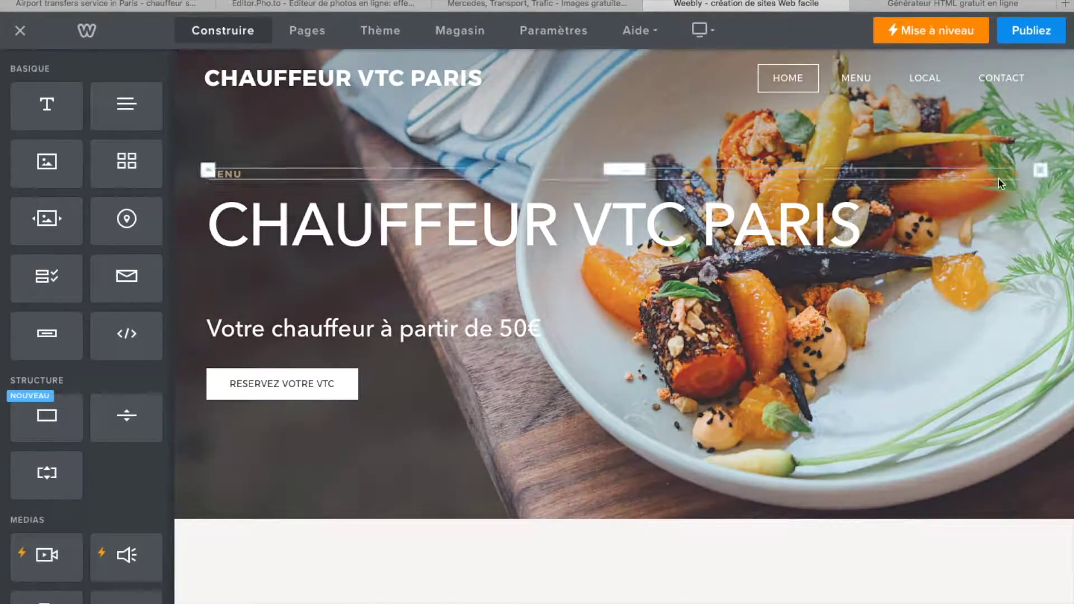
click(1036, 172)
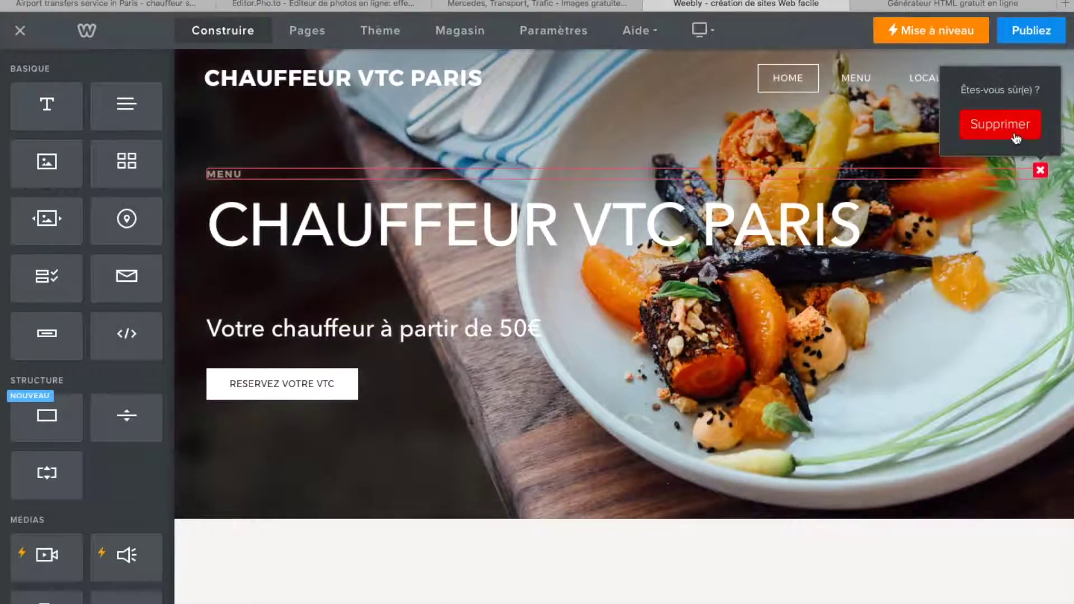
click(1008, 128)
click(347, 380)
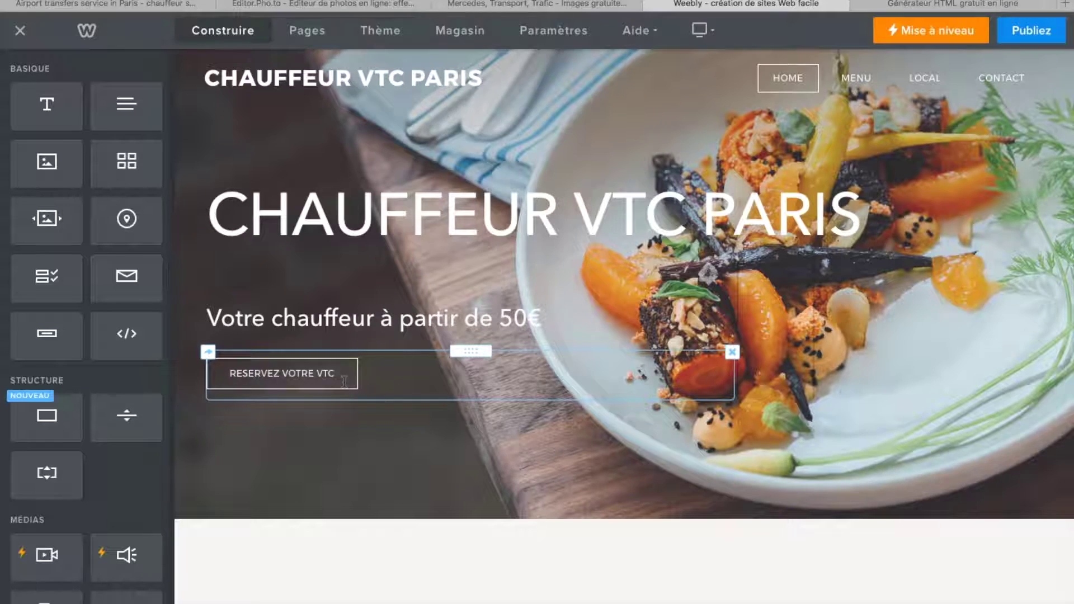
- Try the outlined, white filled and thin outlined styles on the RESERVEZ VOTRE VTC button
click(346, 380)
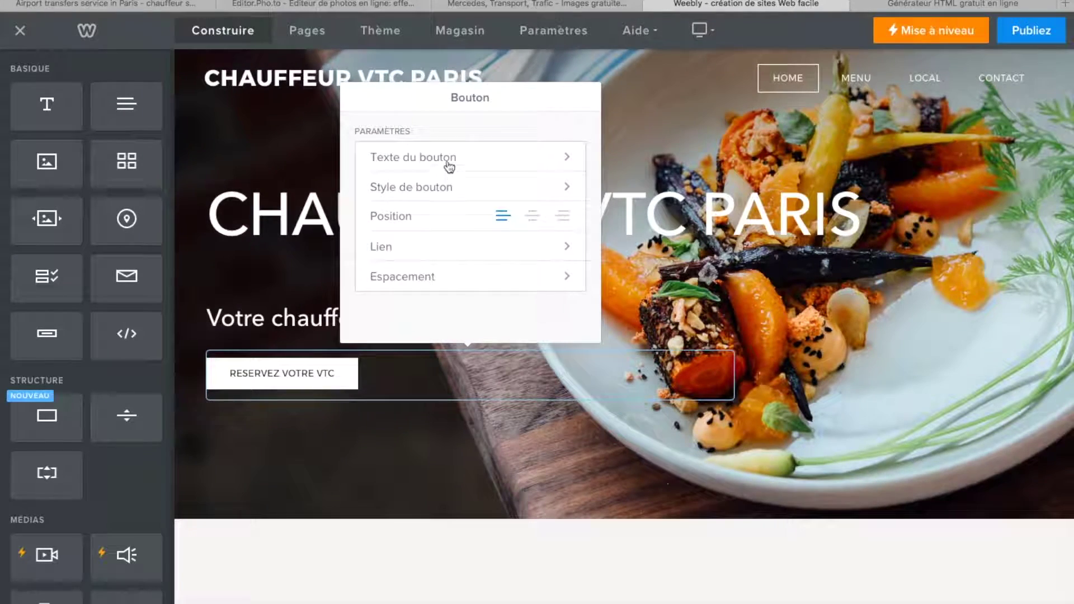
click(568, 186)
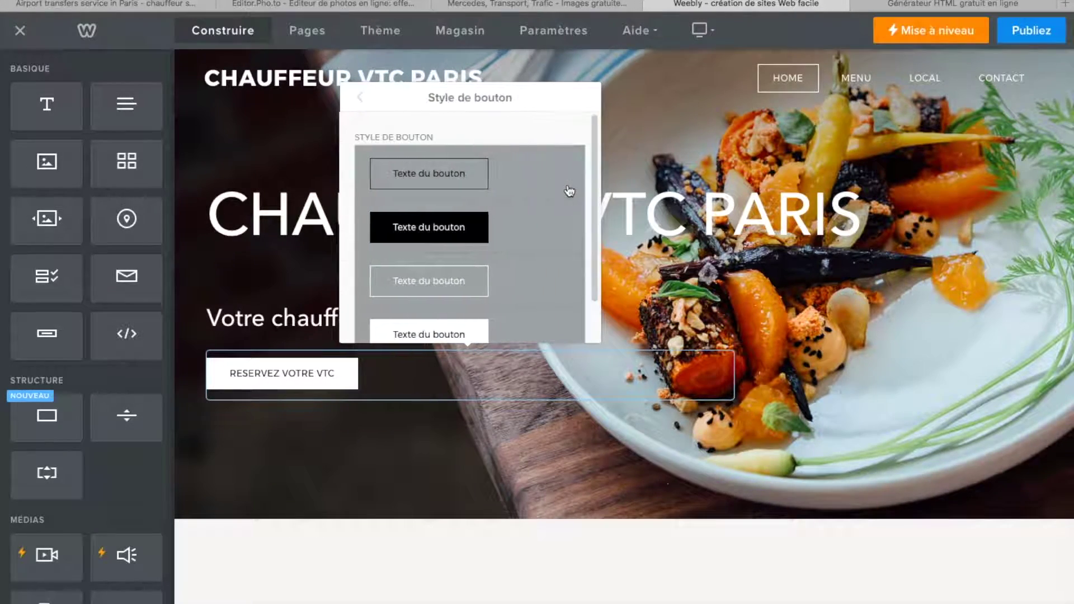
click(449, 181)
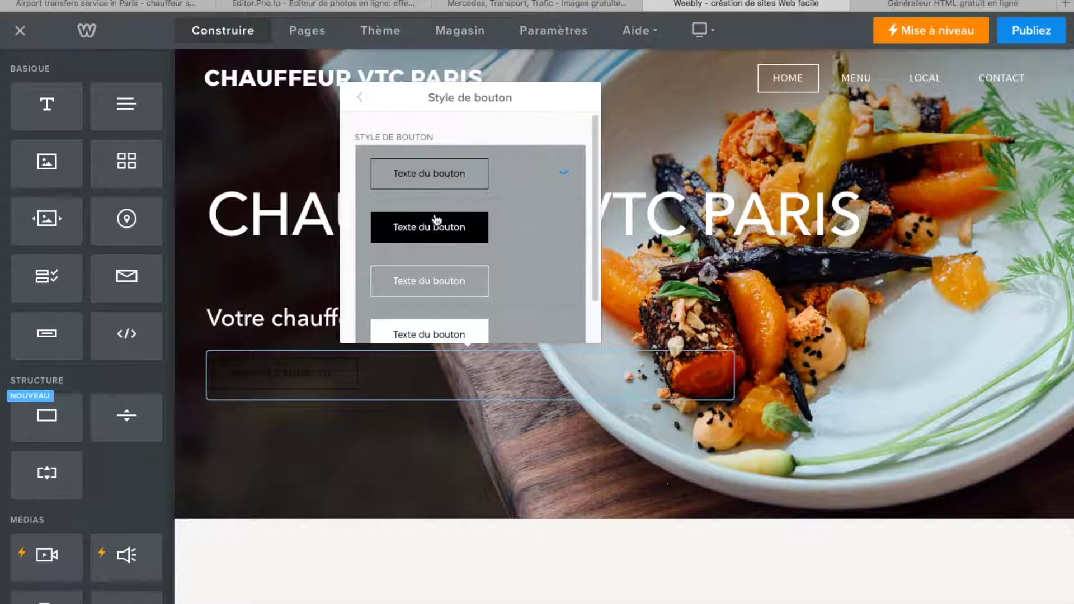
scroll(446, 307, down, 2)
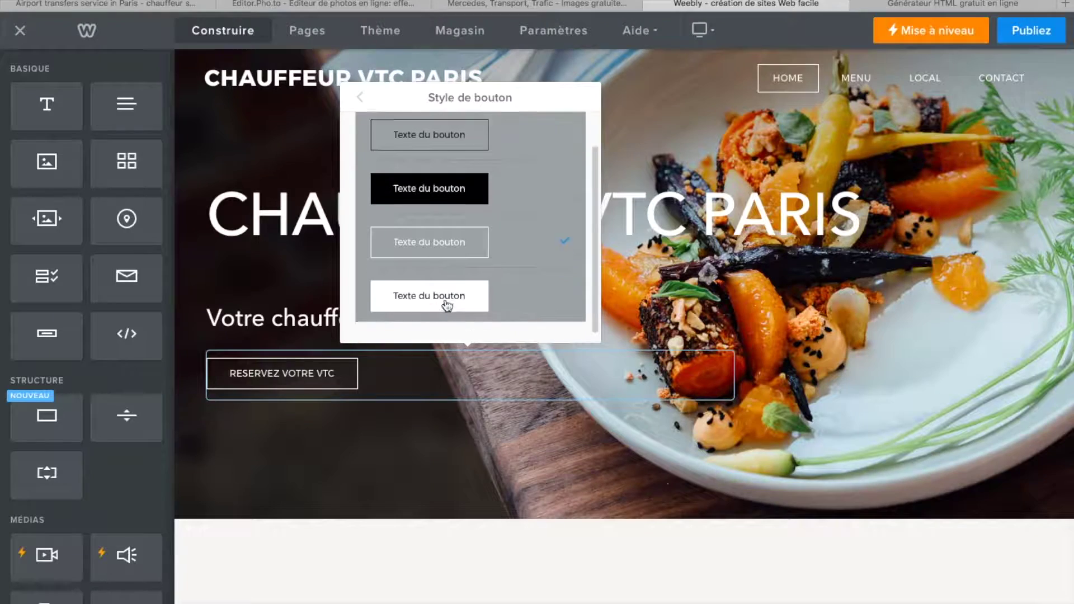
click(443, 288)
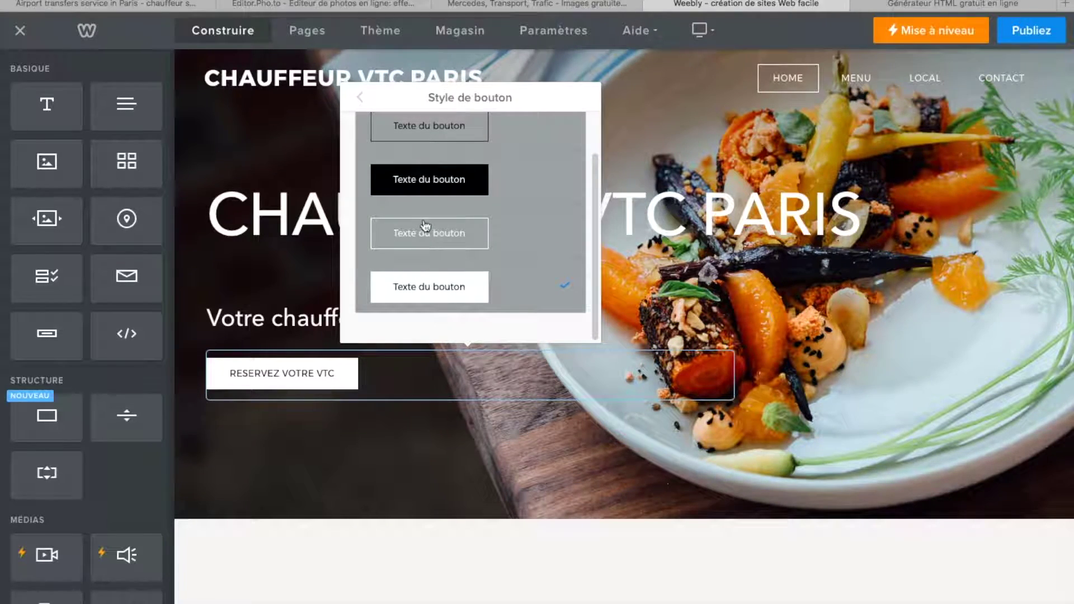
click(425, 229)
click(418, 458)
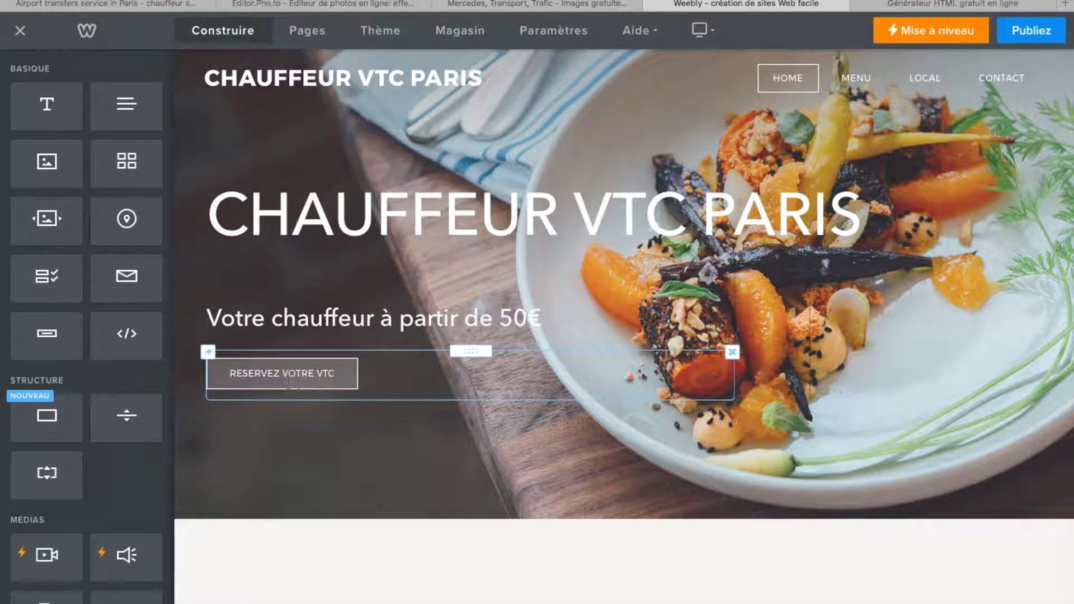
- Give the RESERVEZ VOTRE VTC button the fourth, solid white filled style
click(314, 376)
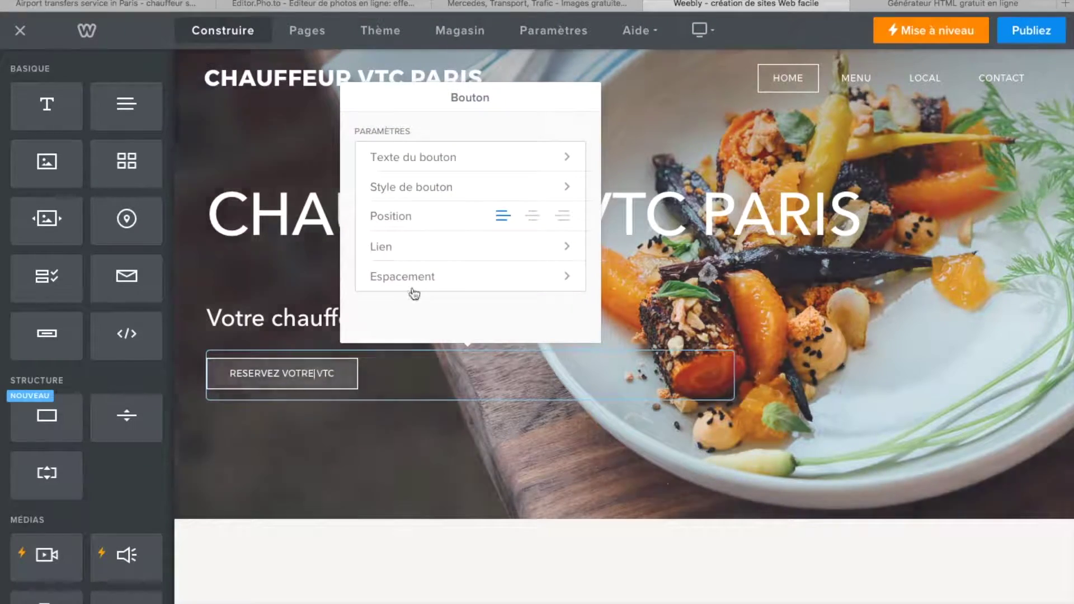
click(567, 190)
scroll(449, 311, down, 1)
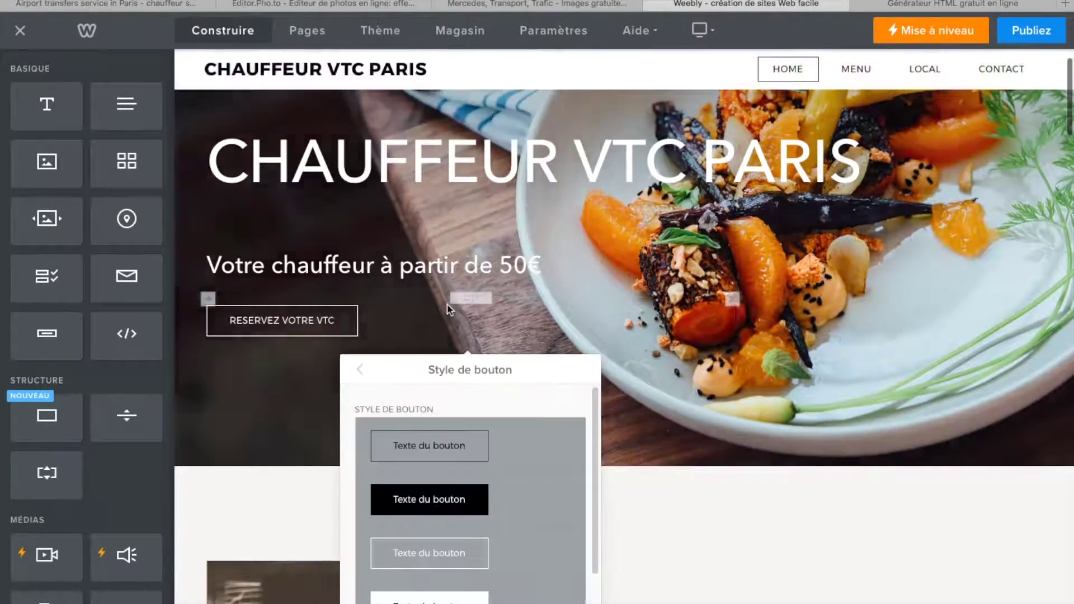
click(424, 599)
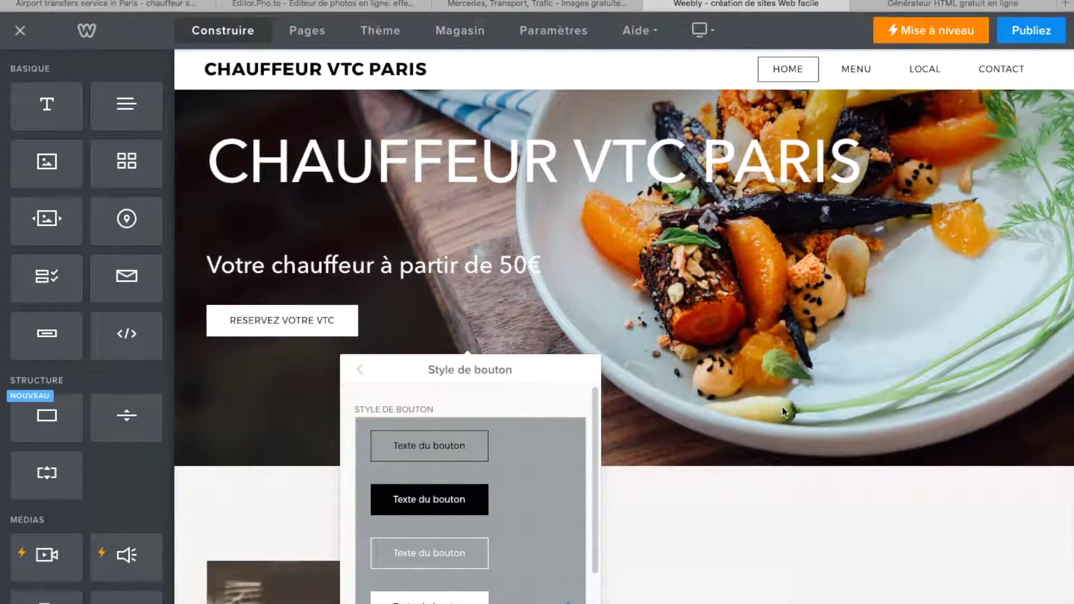
click(782, 407)
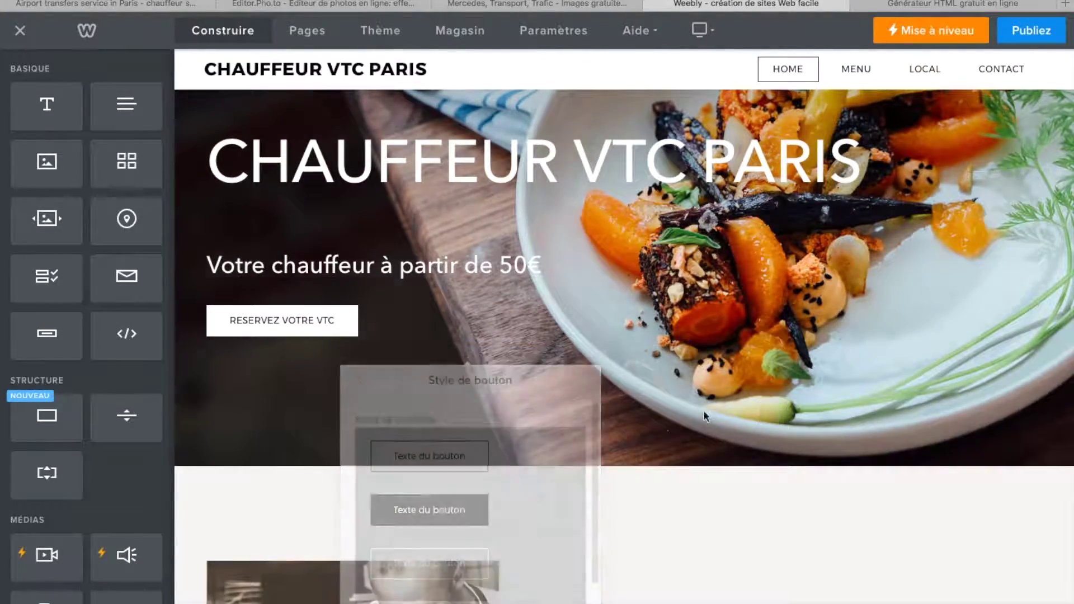
click(317, 332)
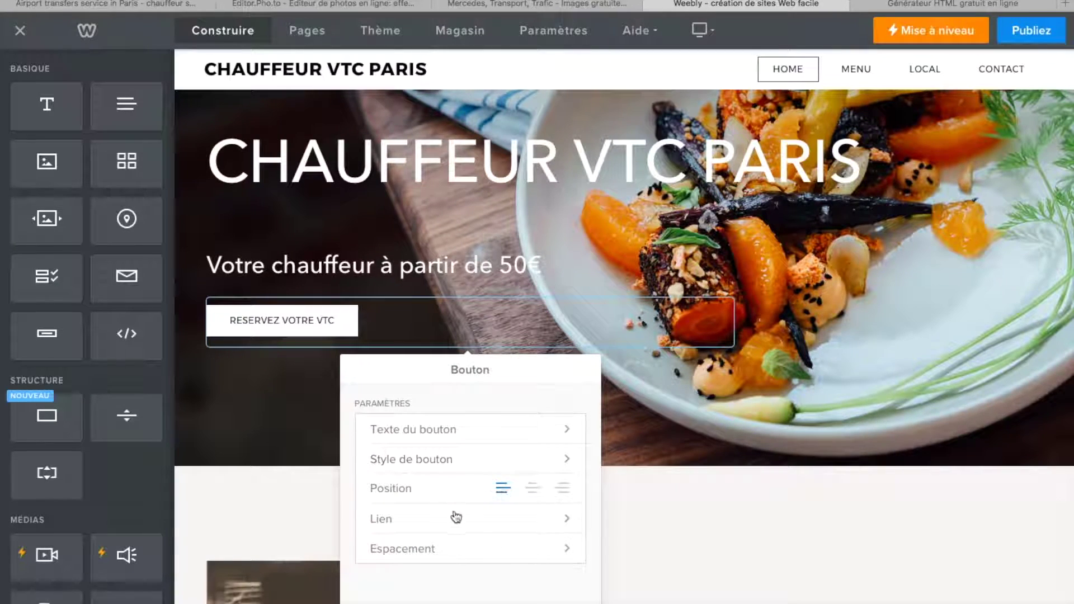
- Keep the button left-positioned and set its link type to a website URL (URL du site Web)
click(532, 492)
click(503, 490)
click(567, 526)
scroll(456, 506, down, 2)
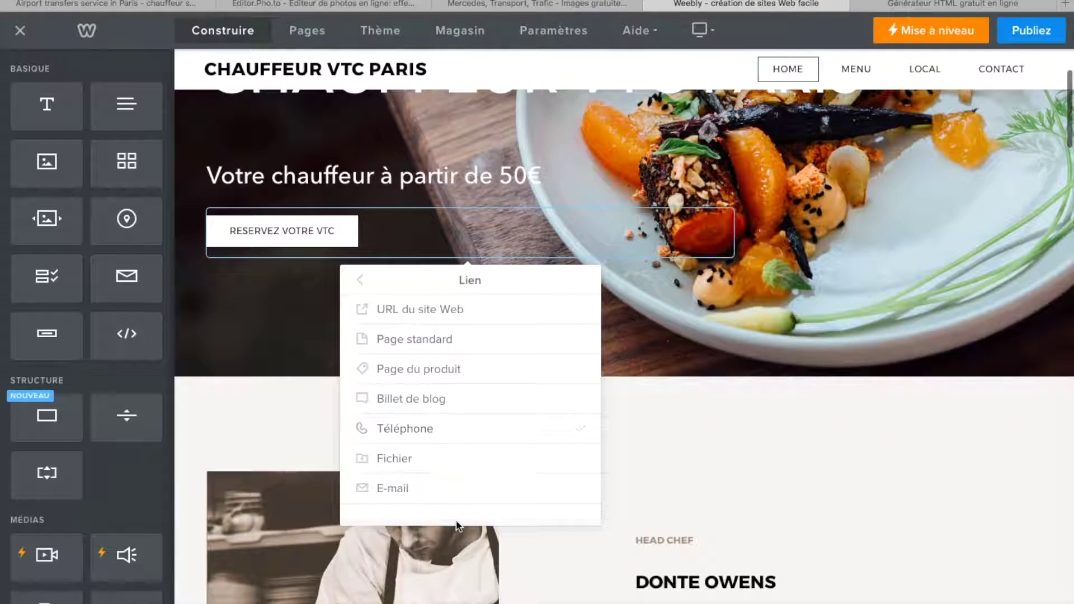
scroll(431, 325, up, 1)
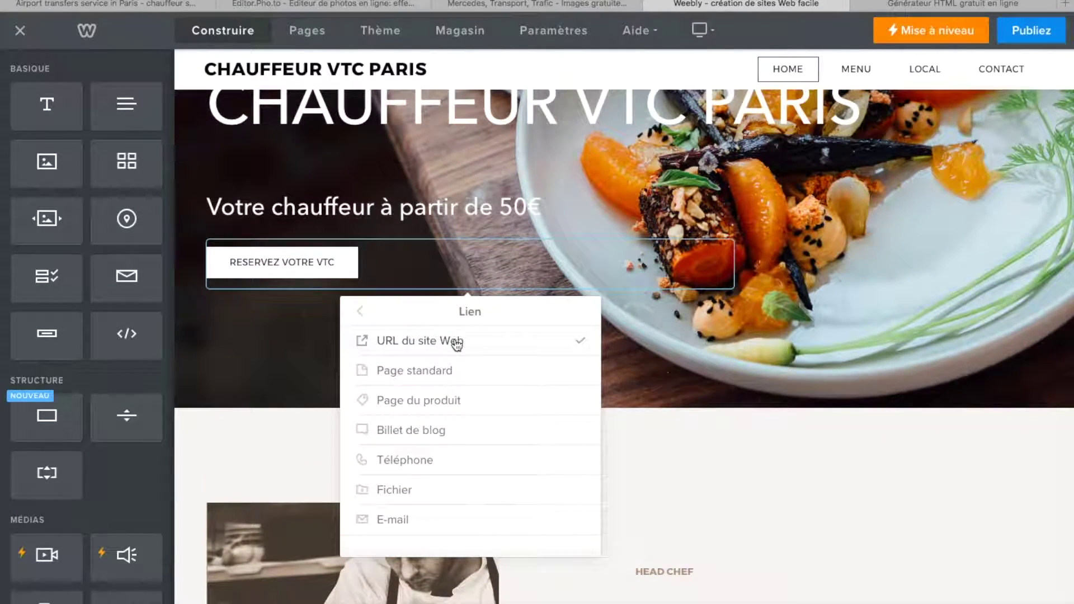
click(456, 342)
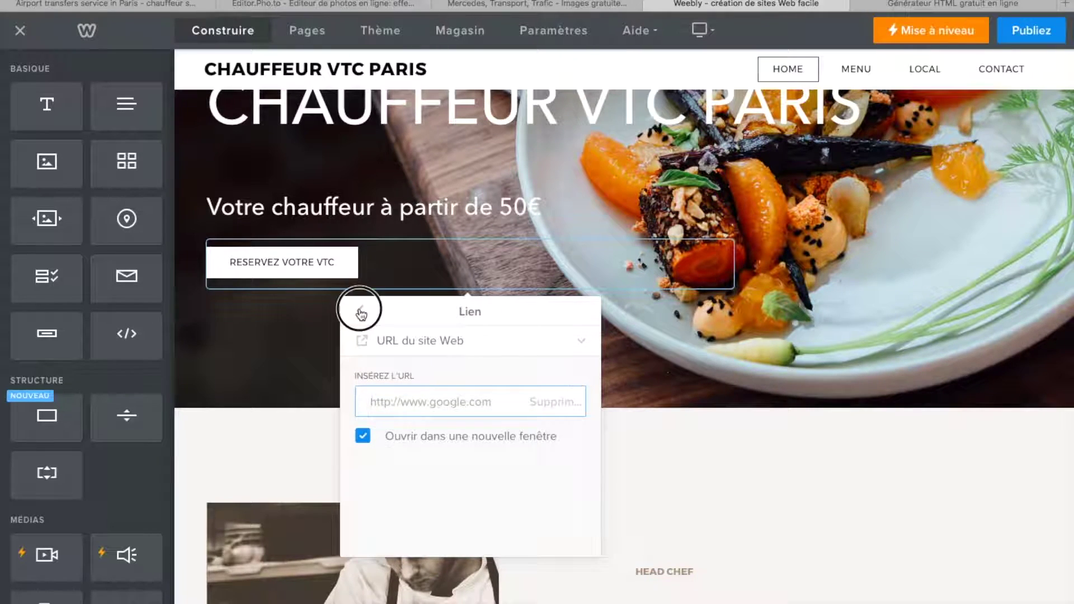
click(361, 314)
click(259, 355)
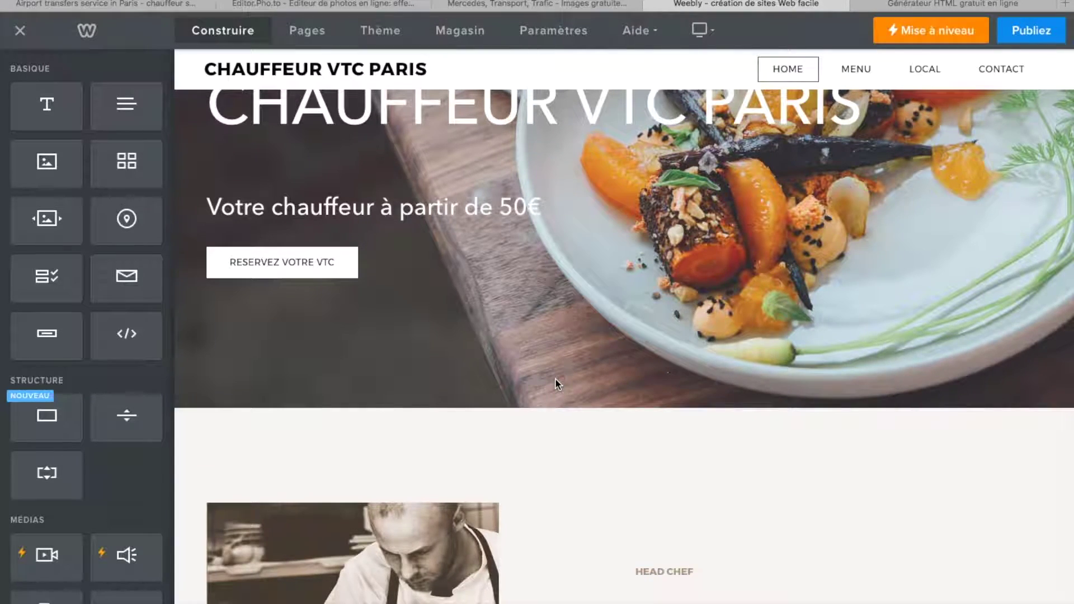
- Widen the text column beside the chef photo and delete its placeholder paragraph
scroll(556, 383, up, 3)
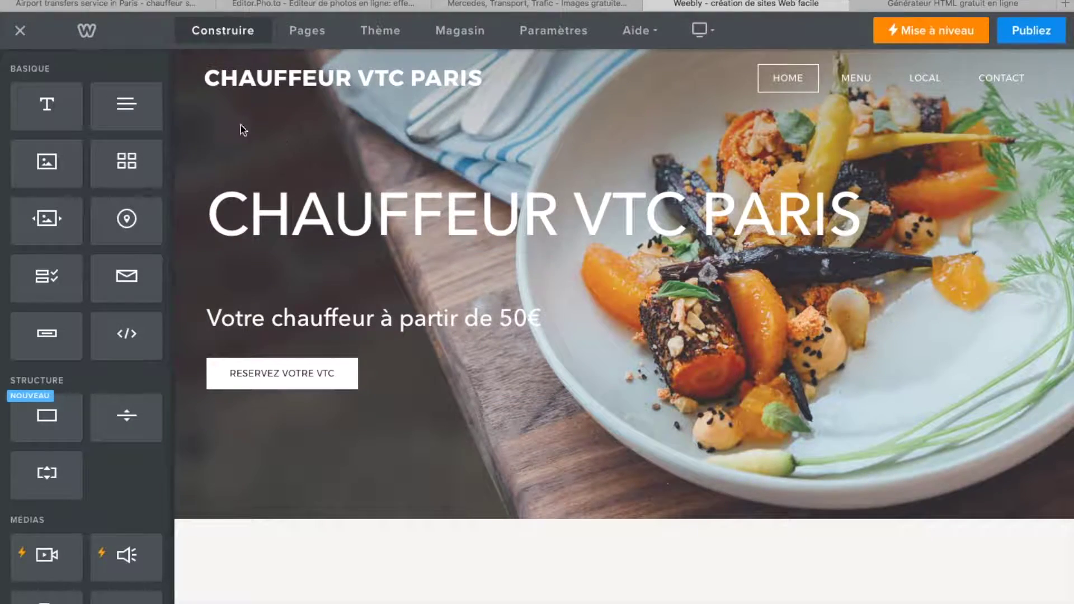
scroll(452, 579, down, 10)
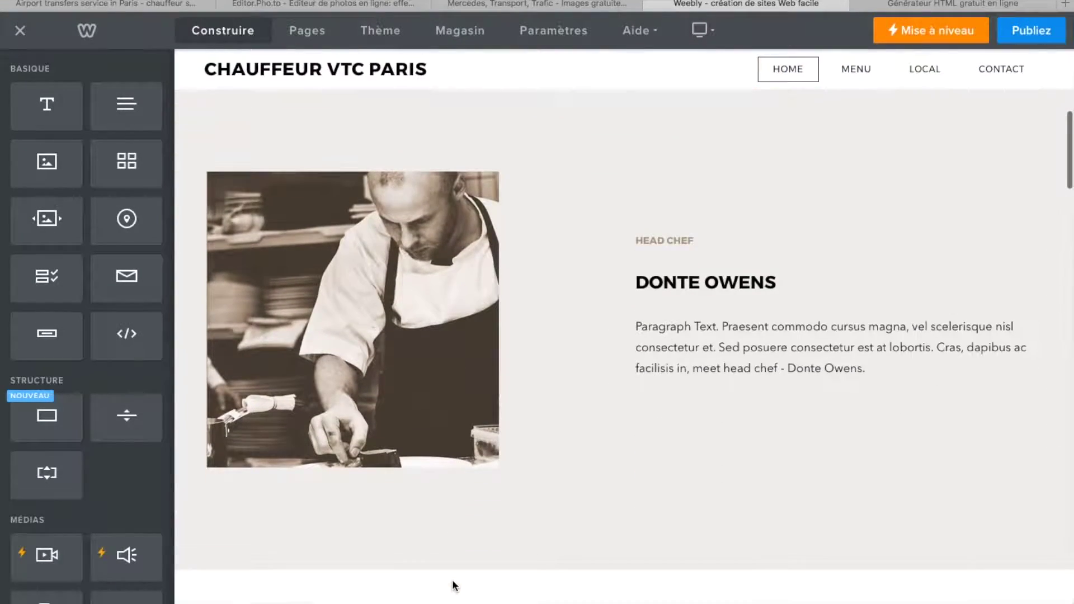
drag(623, 324, 564, 328)
click(735, 342)
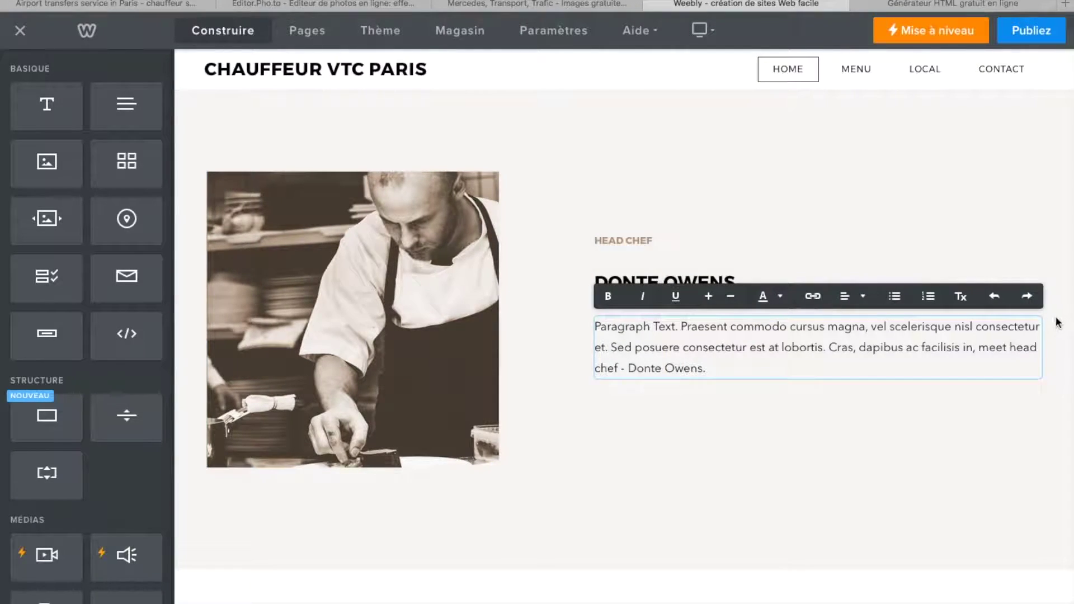
click(984, 411)
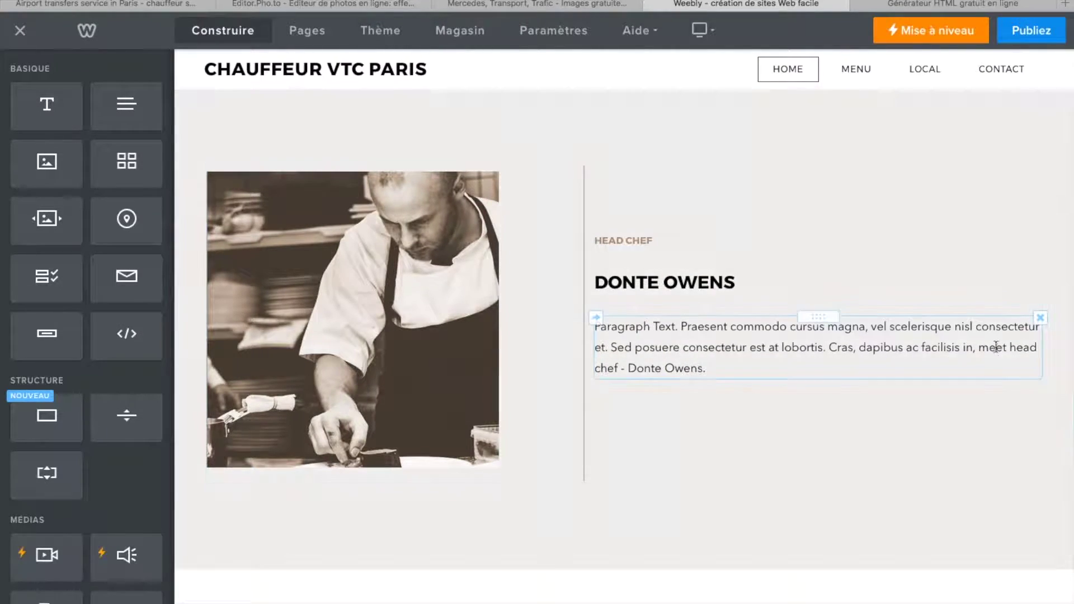
click(1040, 317)
click(996, 273)
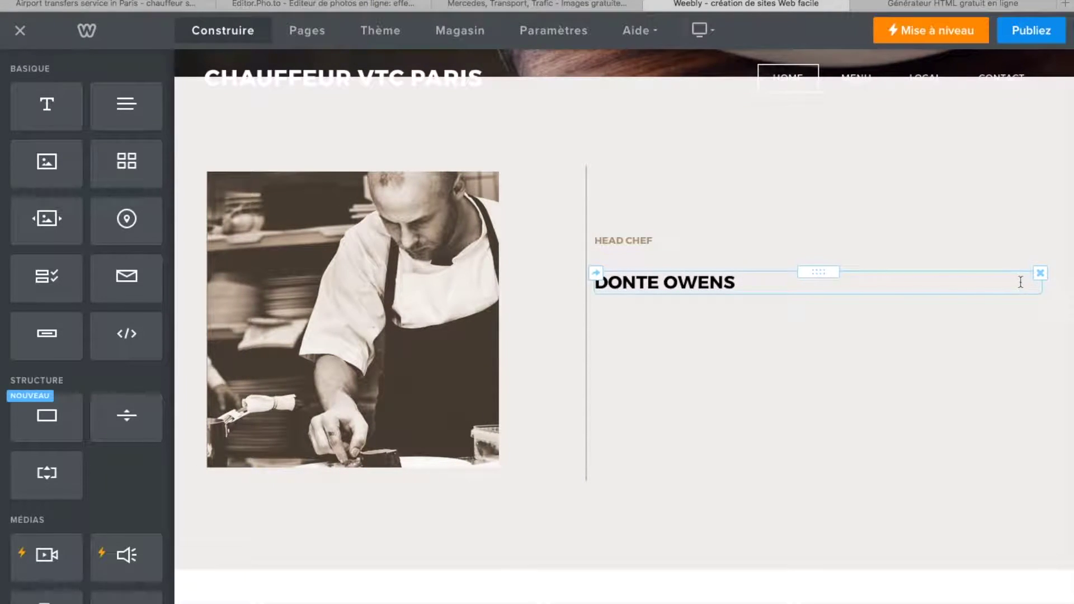
click(1040, 273)
click(994, 235)
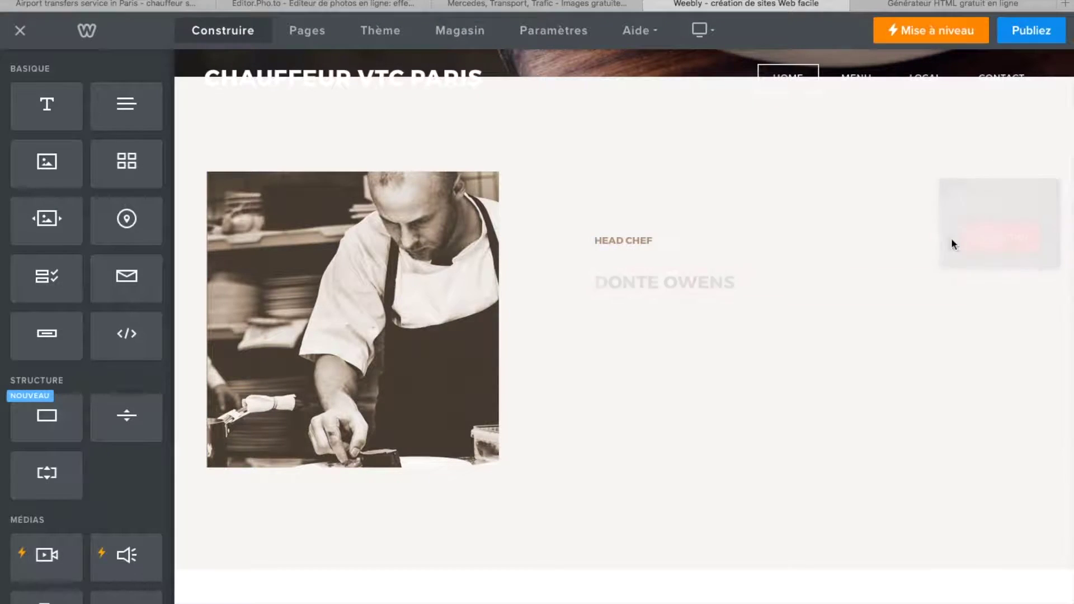
click(622, 241)
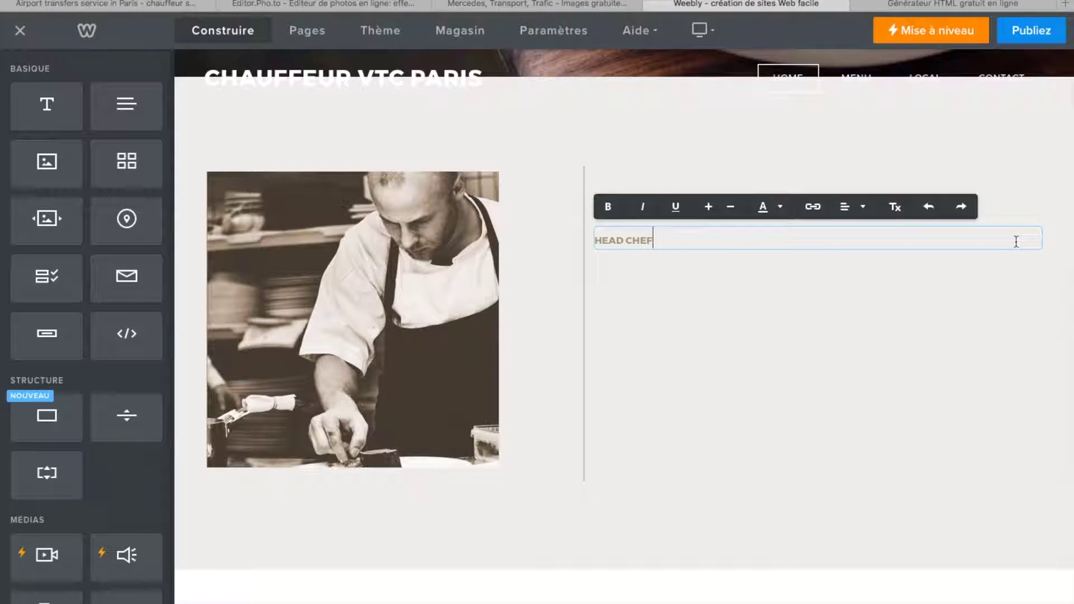
click(978, 285)
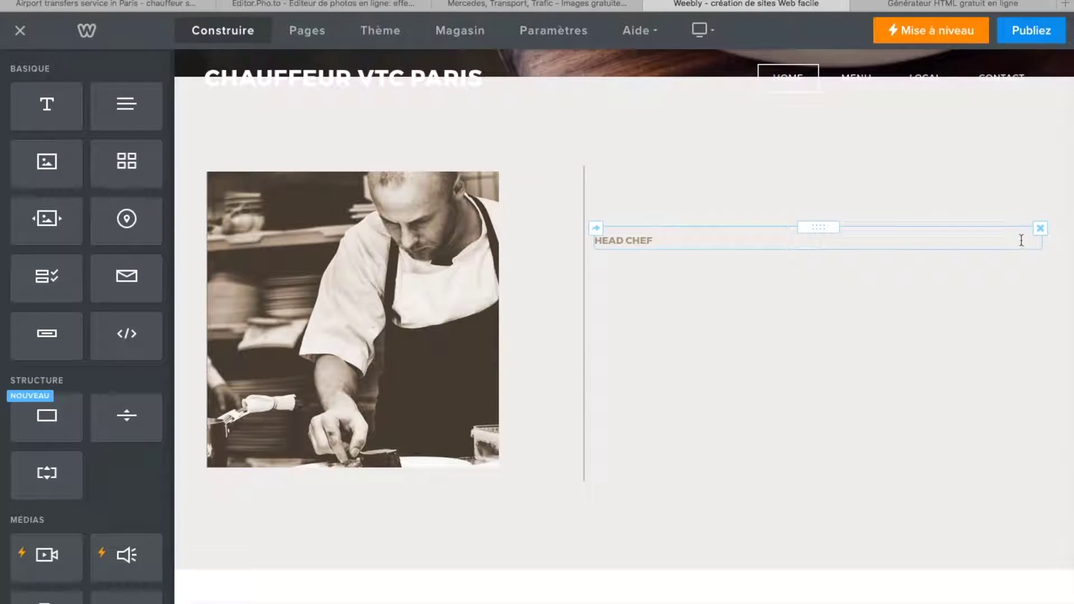
click(1042, 230)
click(976, 182)
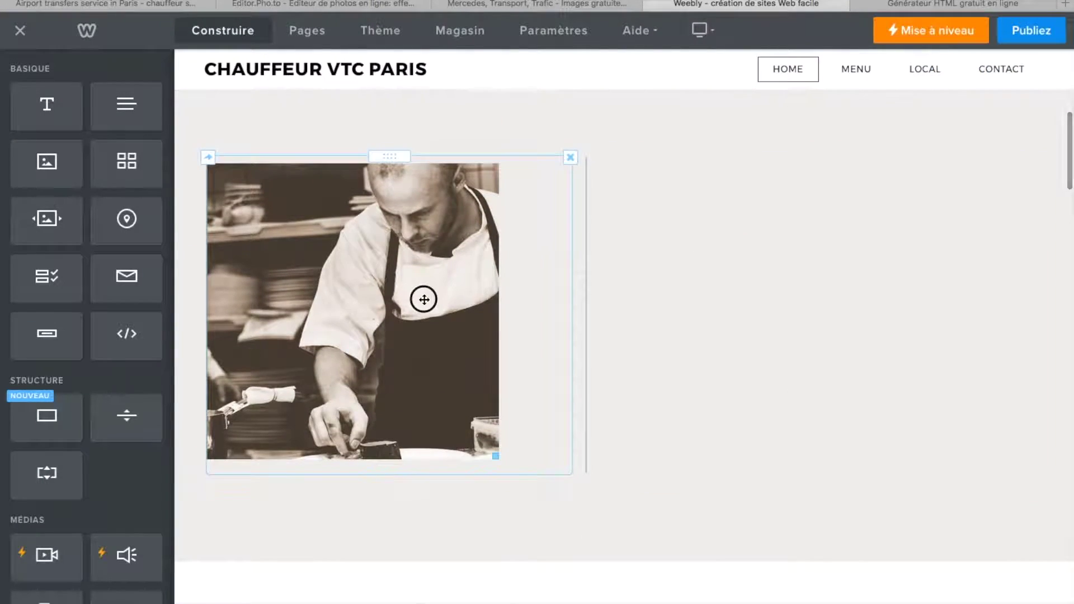
- Open the chef photo in Modifier l'image and preview Filtres and Ajuster without applying anything
click(423, 298)
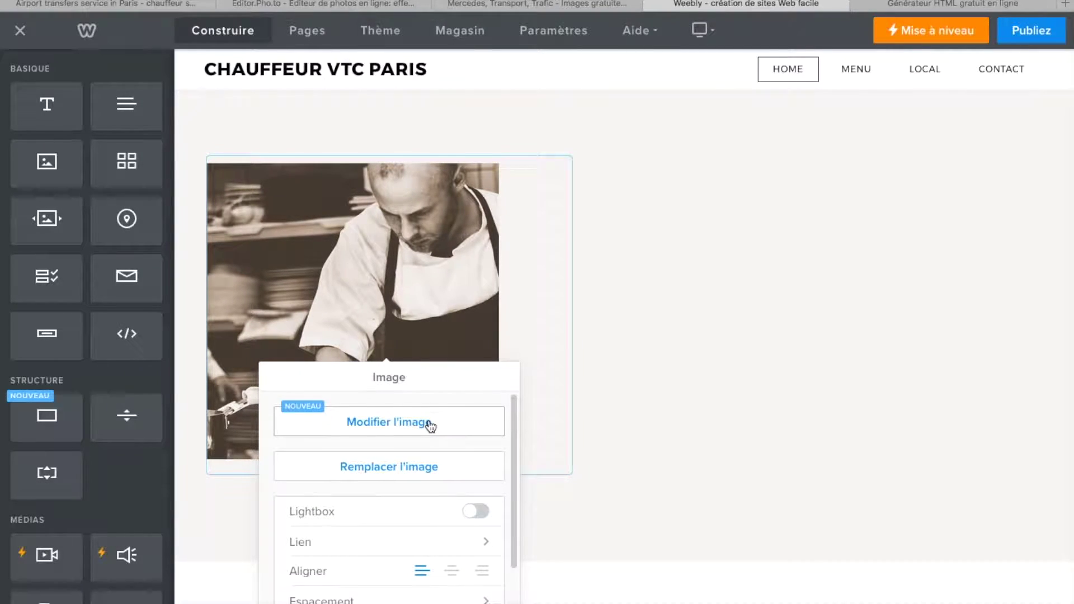
click(403, 422)
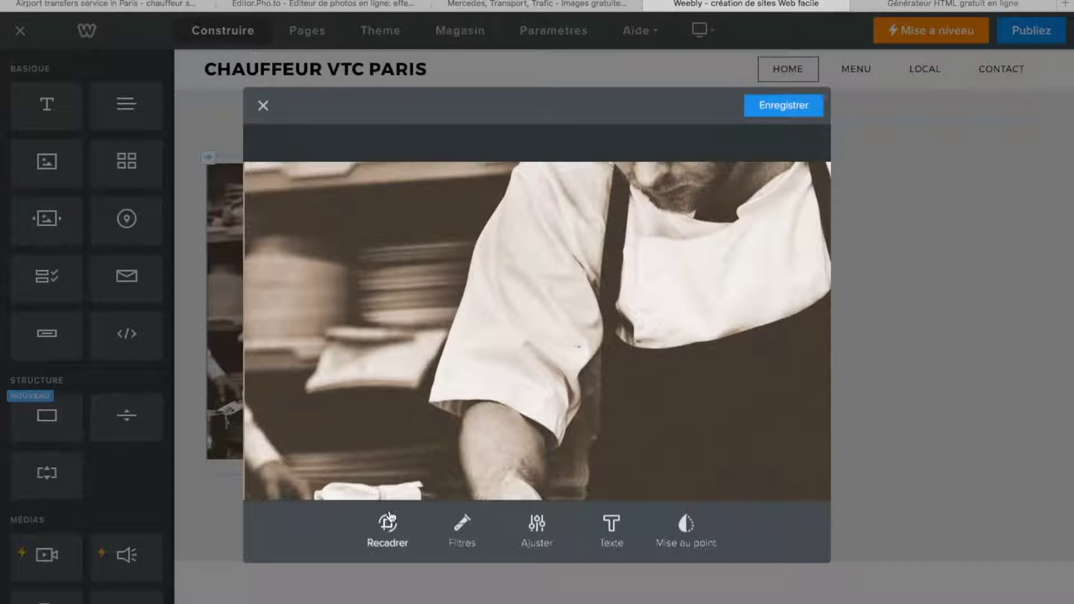
click(464, 522)
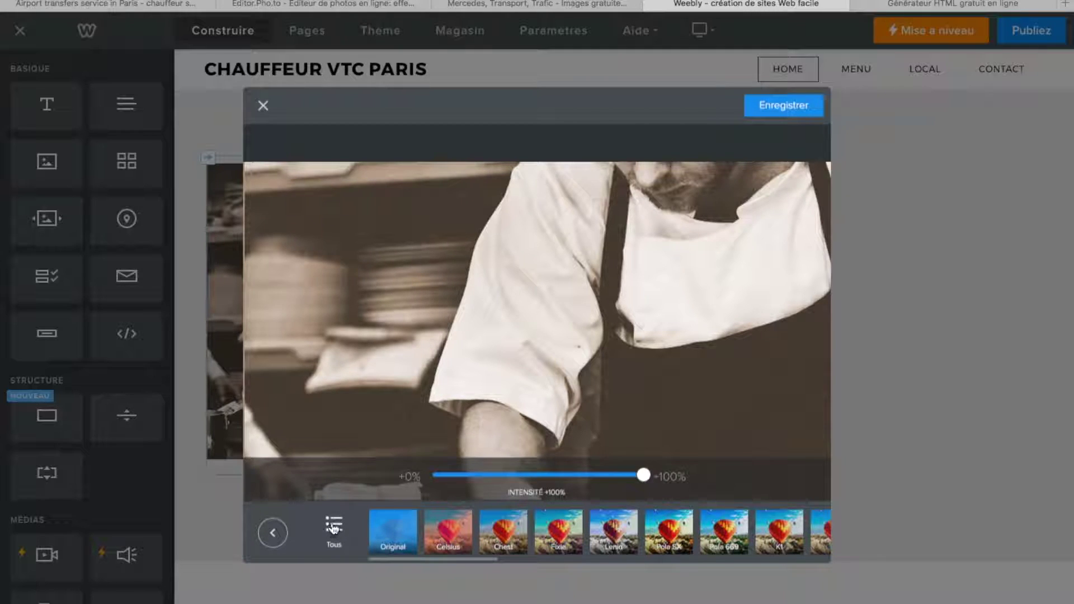
click(272, 533)
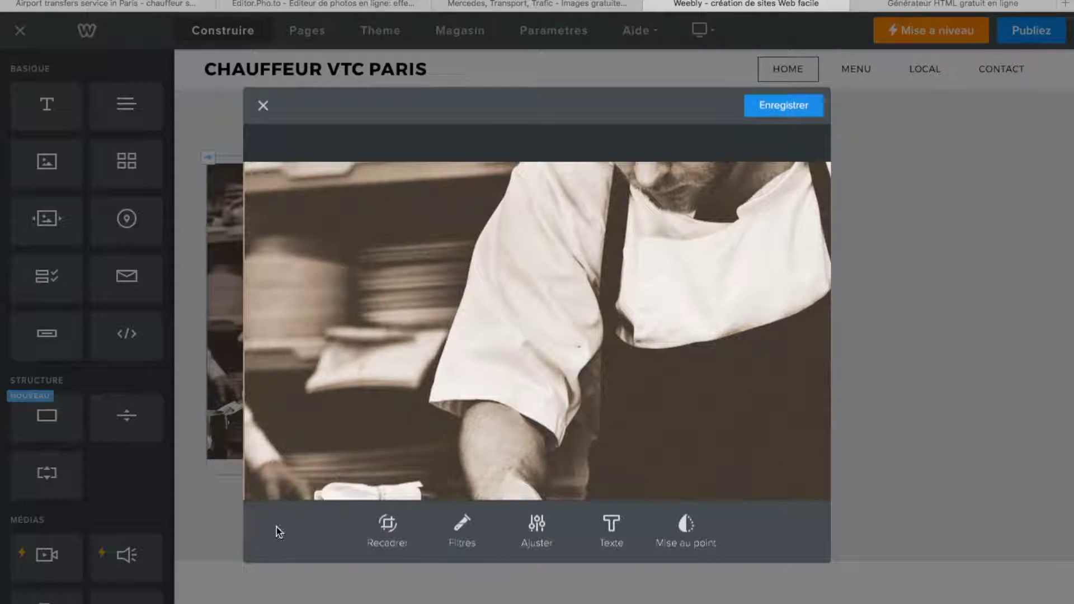
click(540, 529)
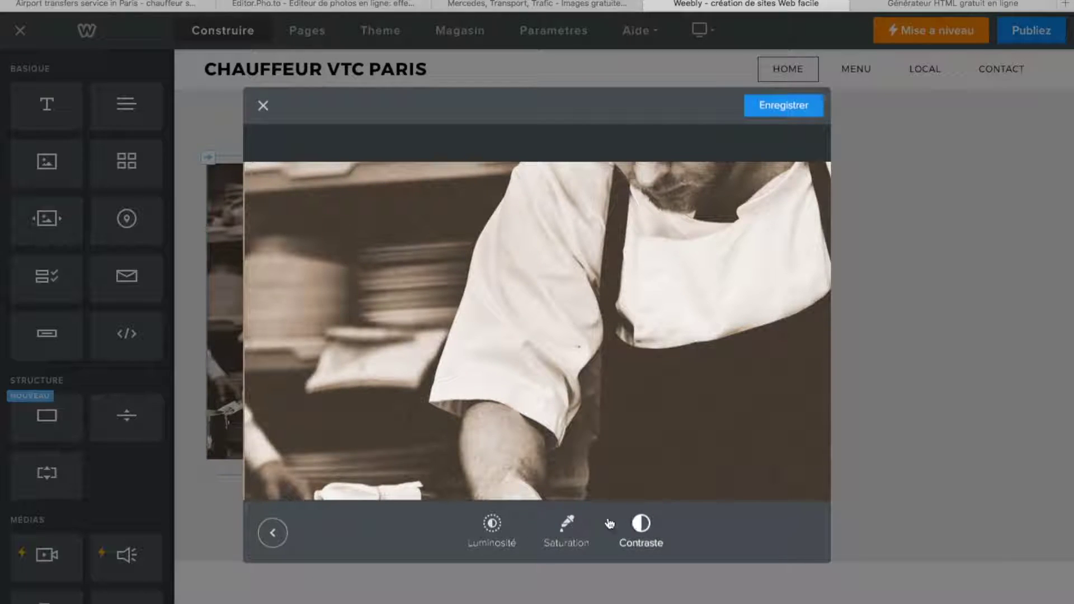
click(276, 536)
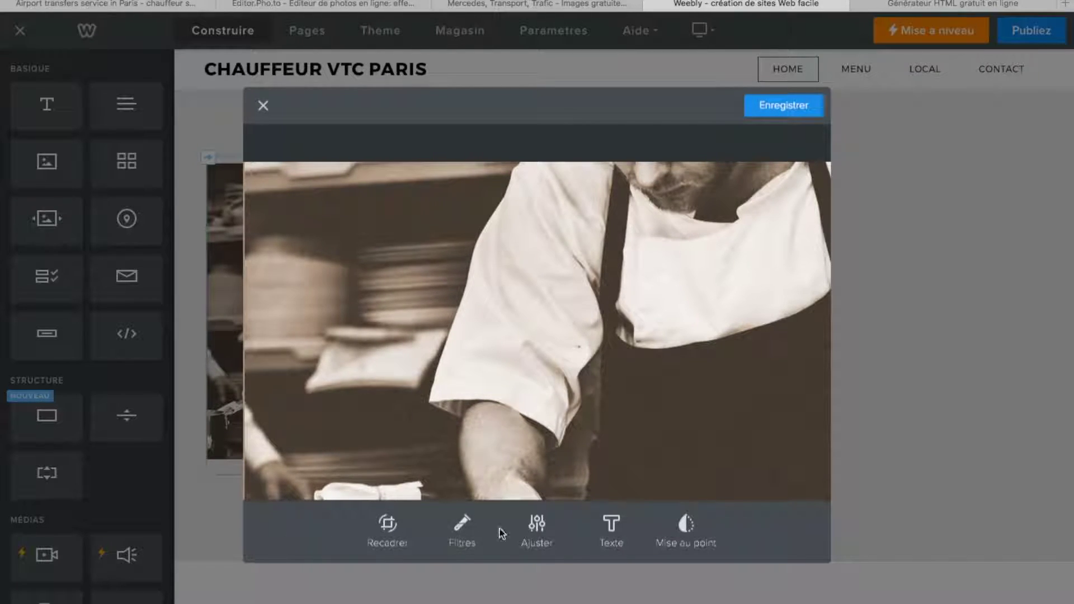
- Add the caption 'Chauffeur professionnel' to the chef photo in white text
click(612, 524)
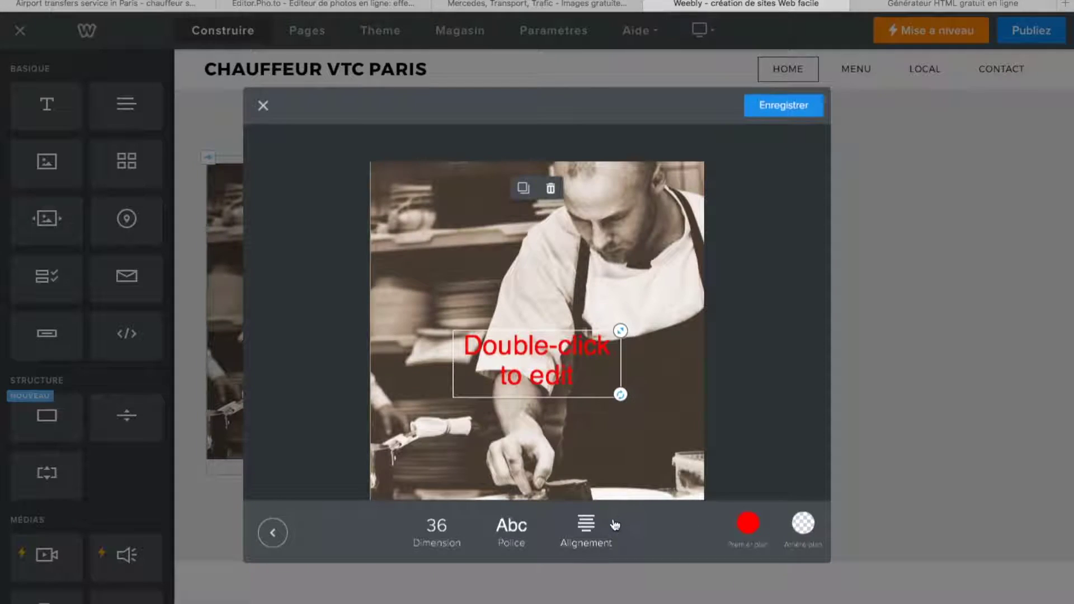
double_click(587, 377)
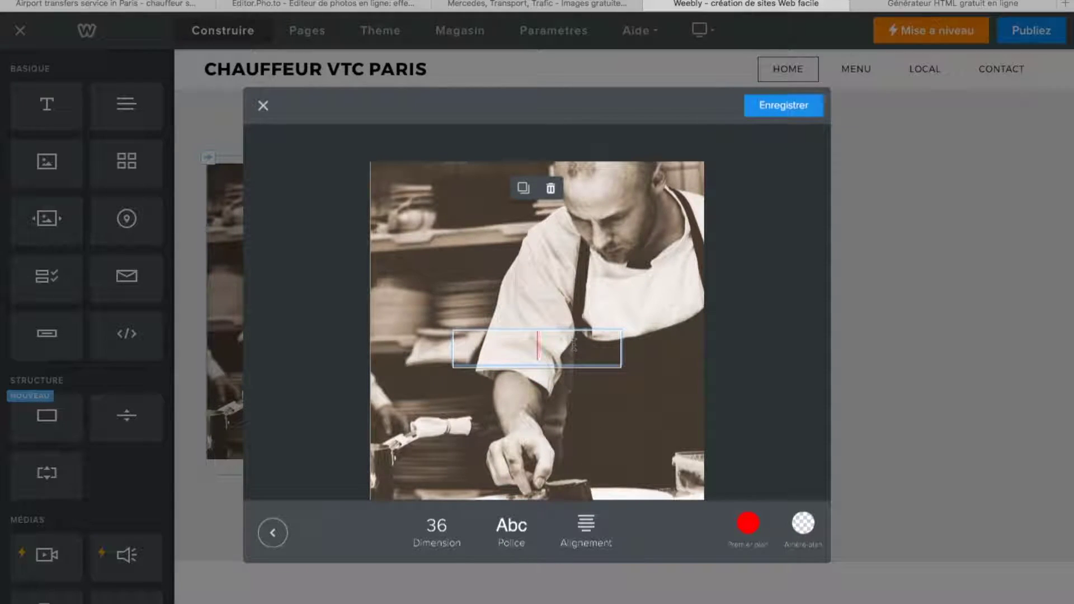
text(Cha)
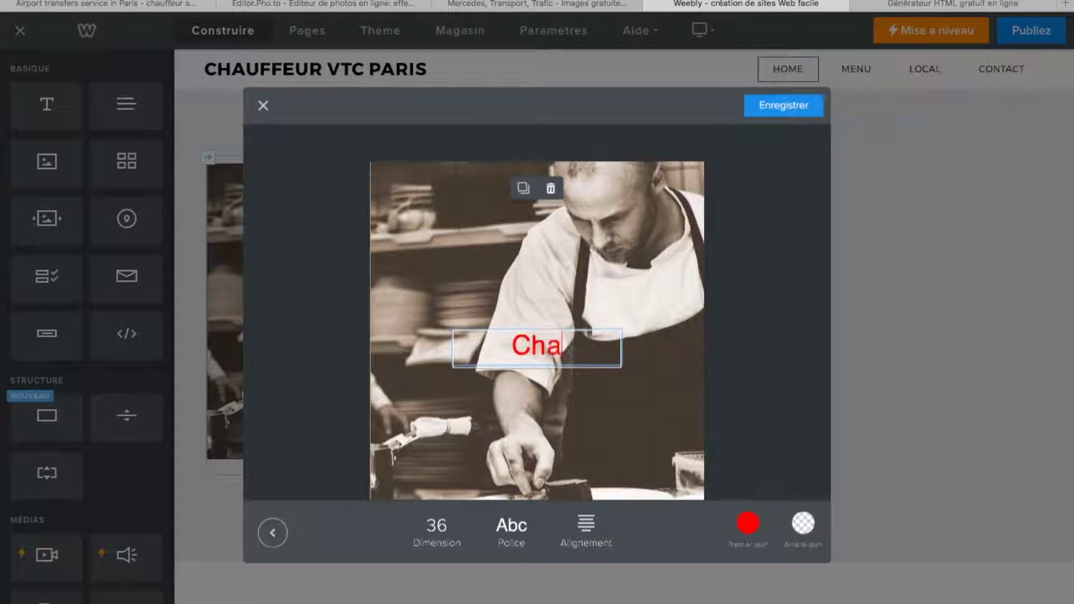
text(uffeur p)
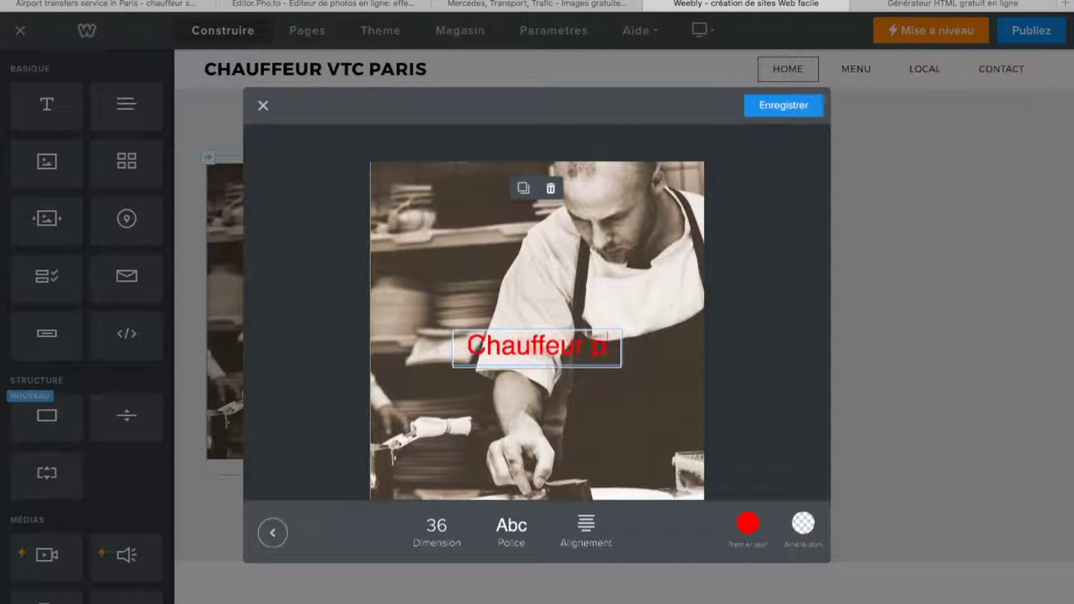
text(rofessionnel)
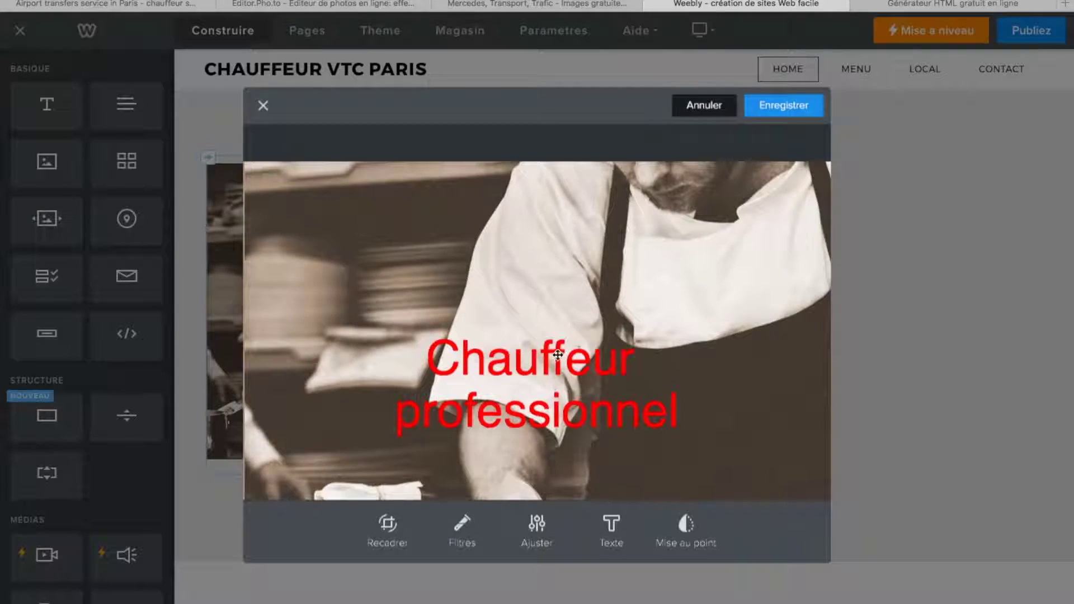
triple_click(542, 364)
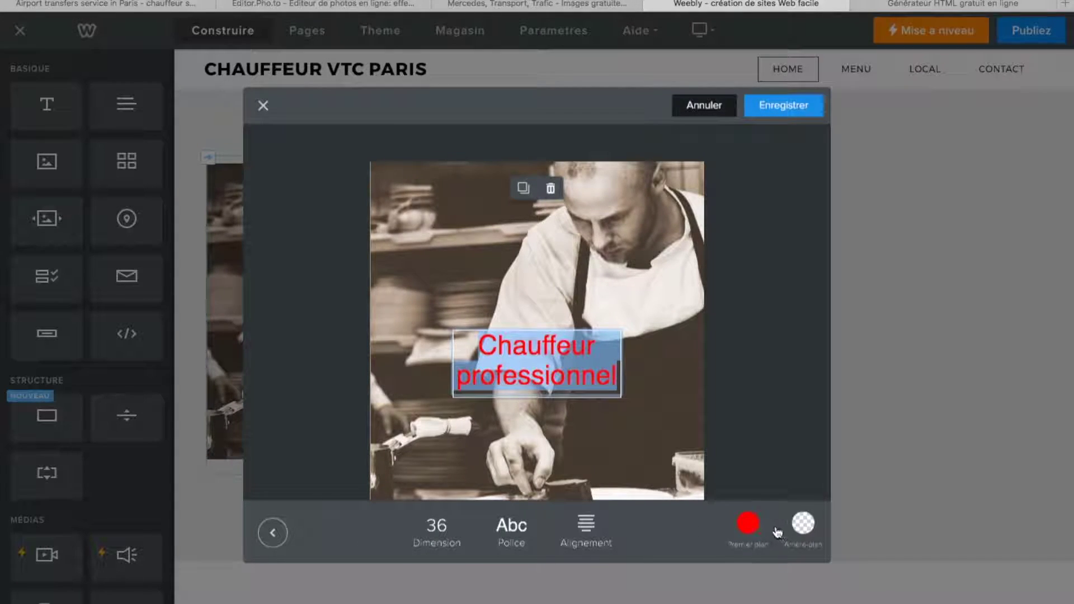
click(748, 525)
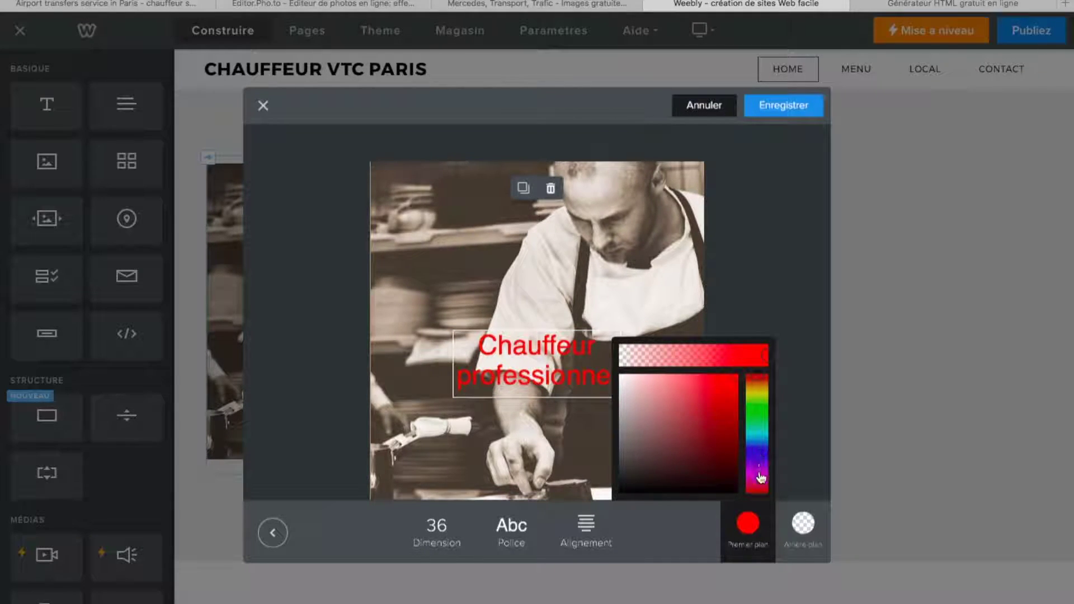
click(758, 435)
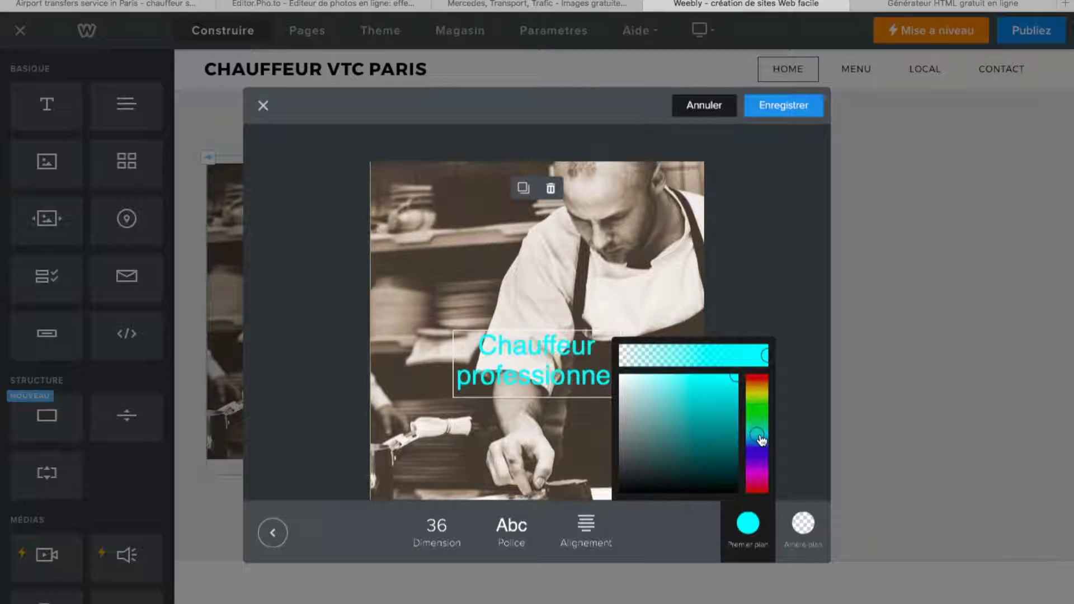
drag(732, 488, 620, 376)
click(748, 523)
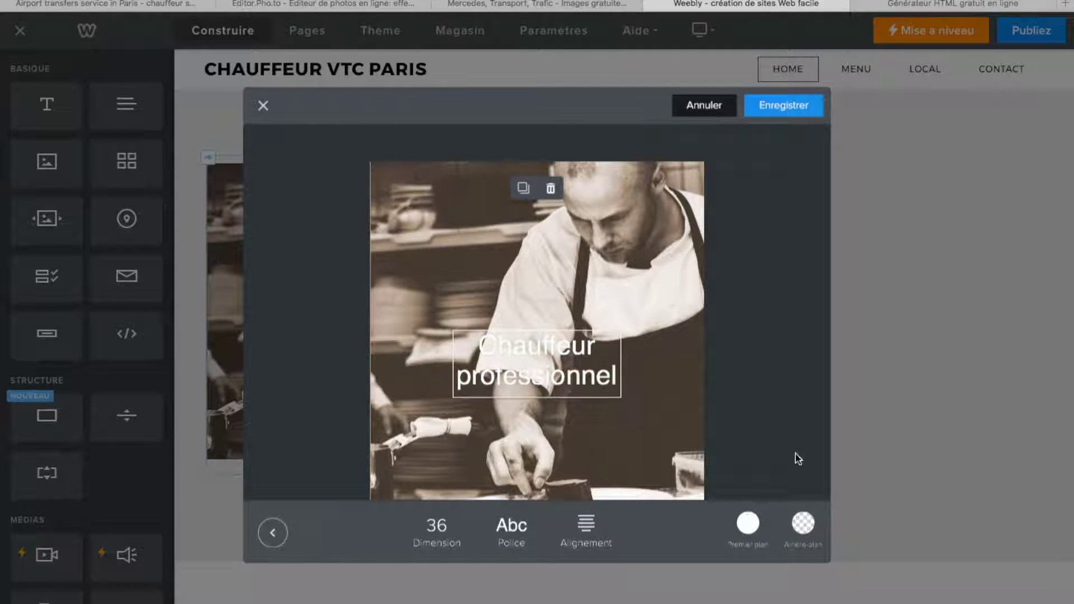
- Widen the caption box to one line and drag it near the photo's bottom edge
double_click(578, 372)
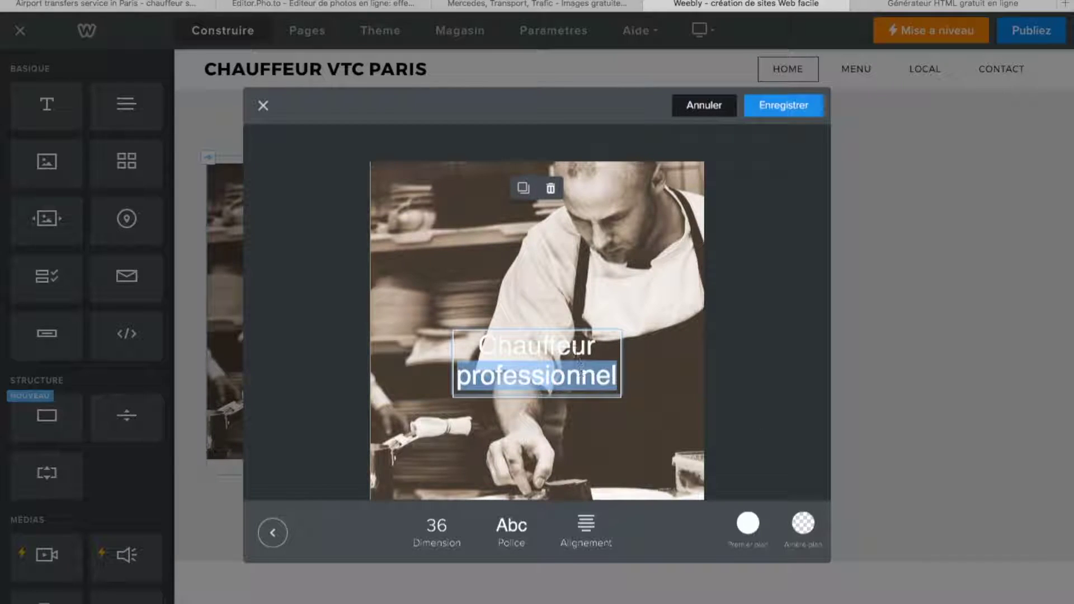
click(580, 374)
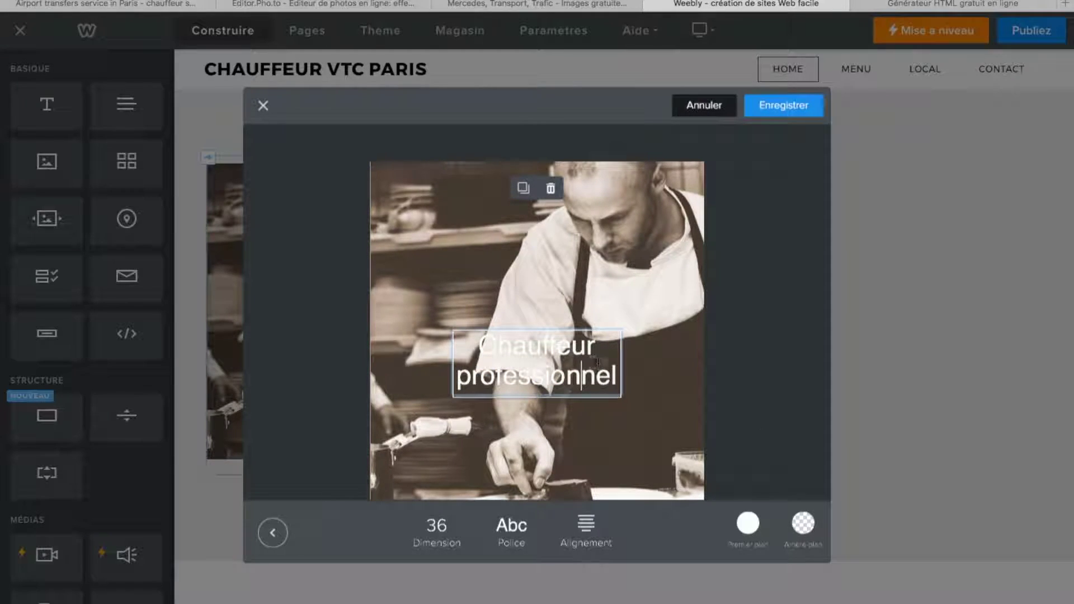
click(576, 448)
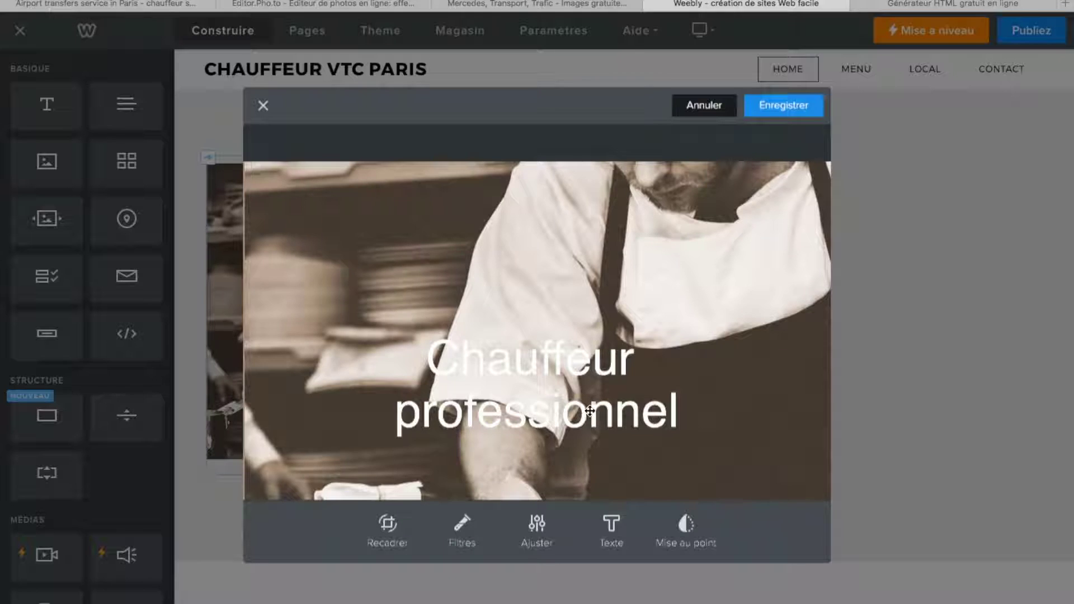
click(589, 411)
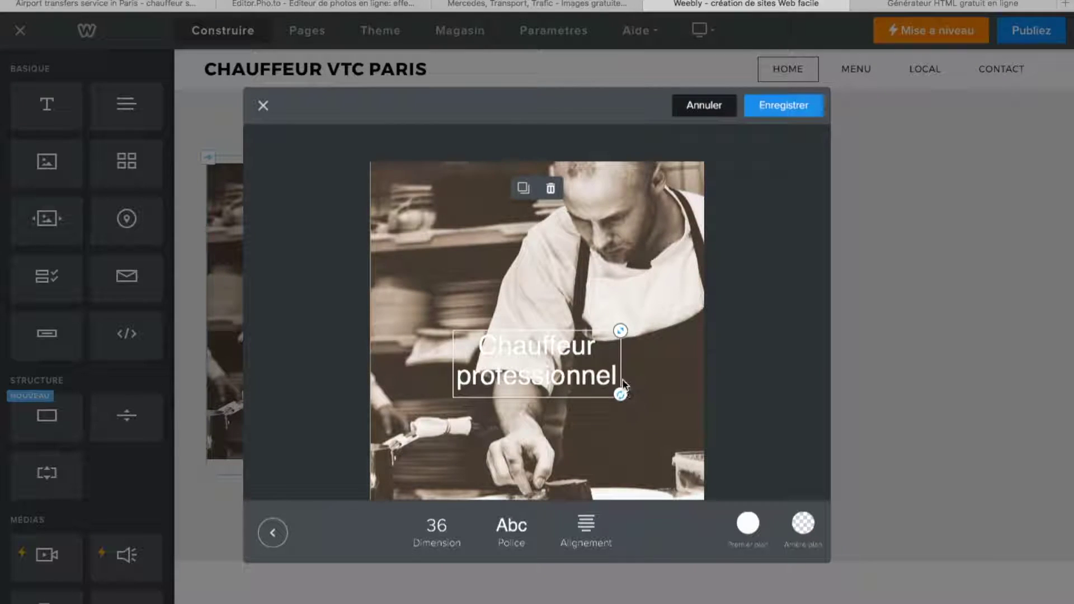
drag(620, 331, 686, 315)
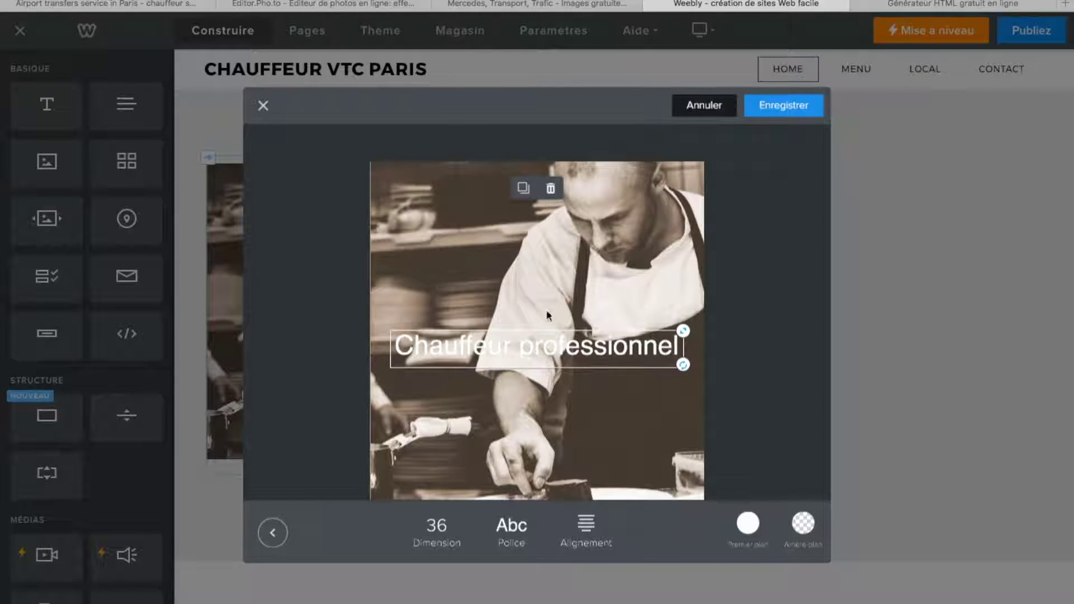
drag(530, 343, 537, 453)
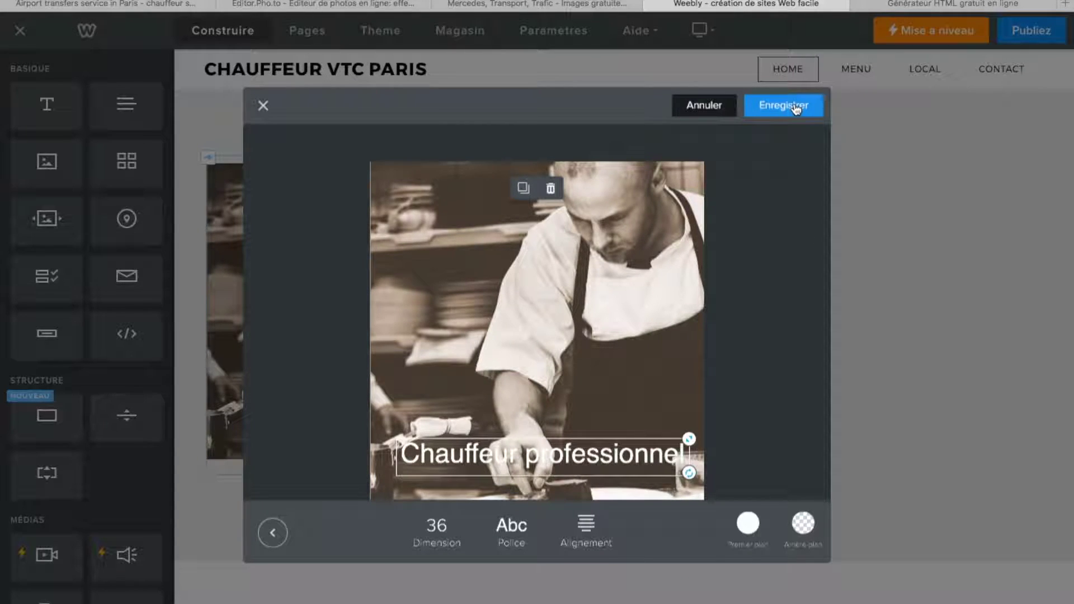
- Compare Verdana, Times New Roman, Impact and Helvetica, settling on Verdana for the caption
click(511, 529)
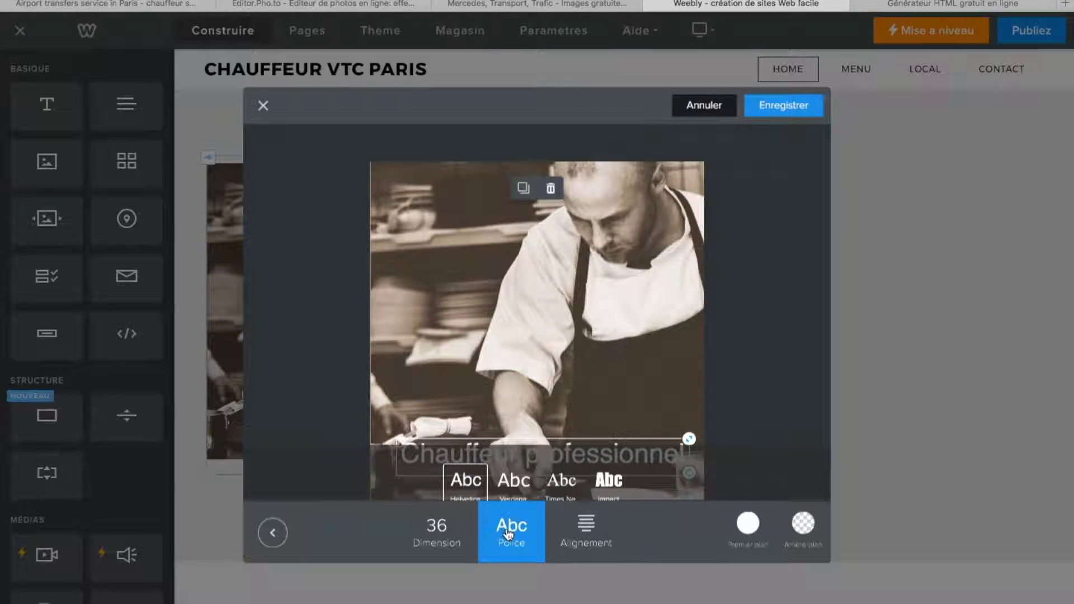
scroll(519, 521, down, 2)
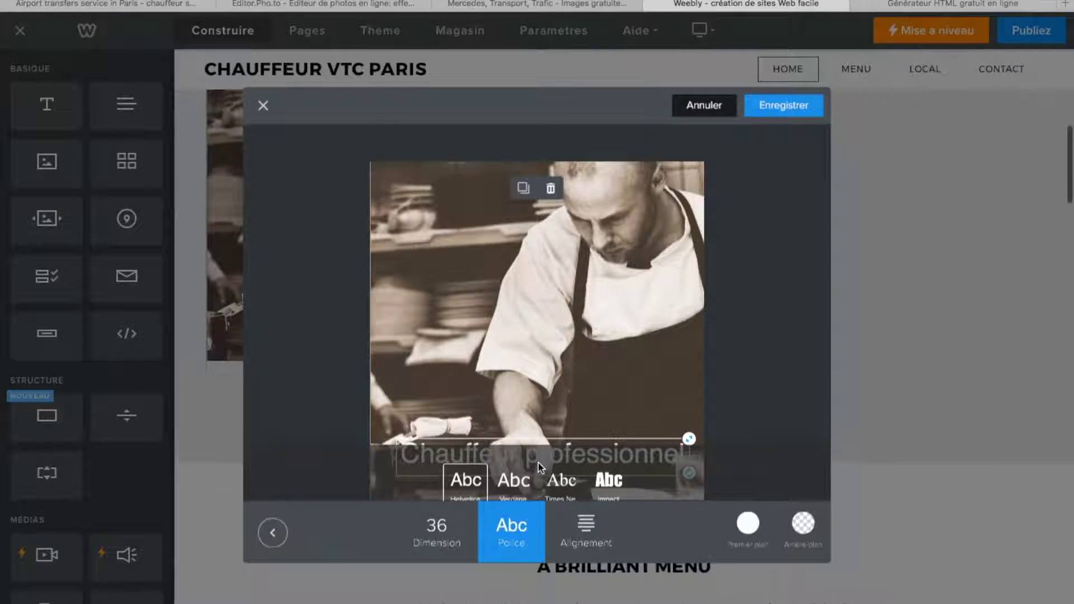
click(510, 485)
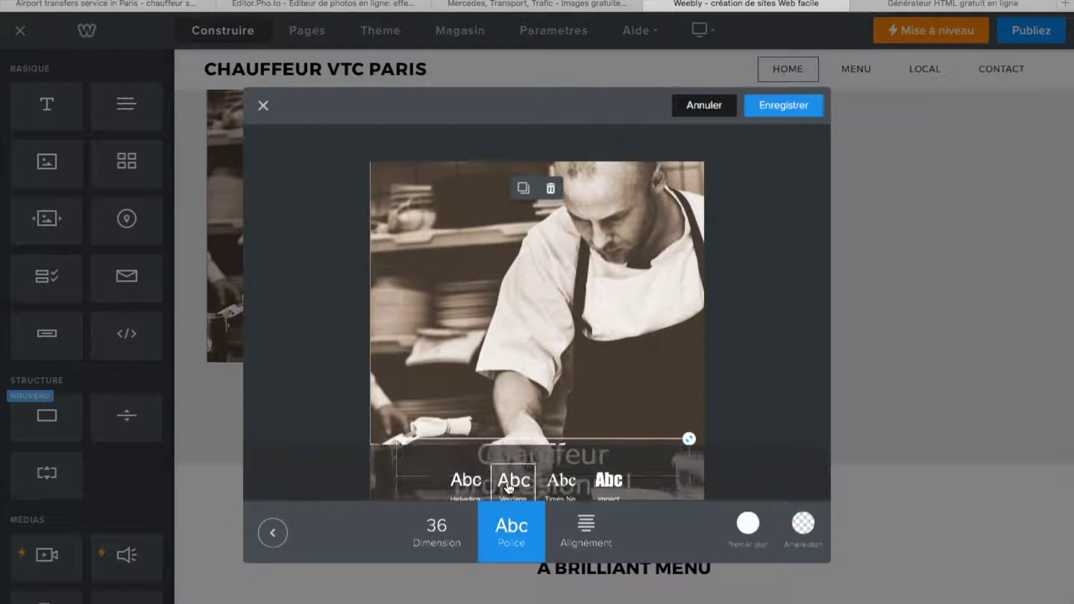
click(559, 486)
click(596, 485)
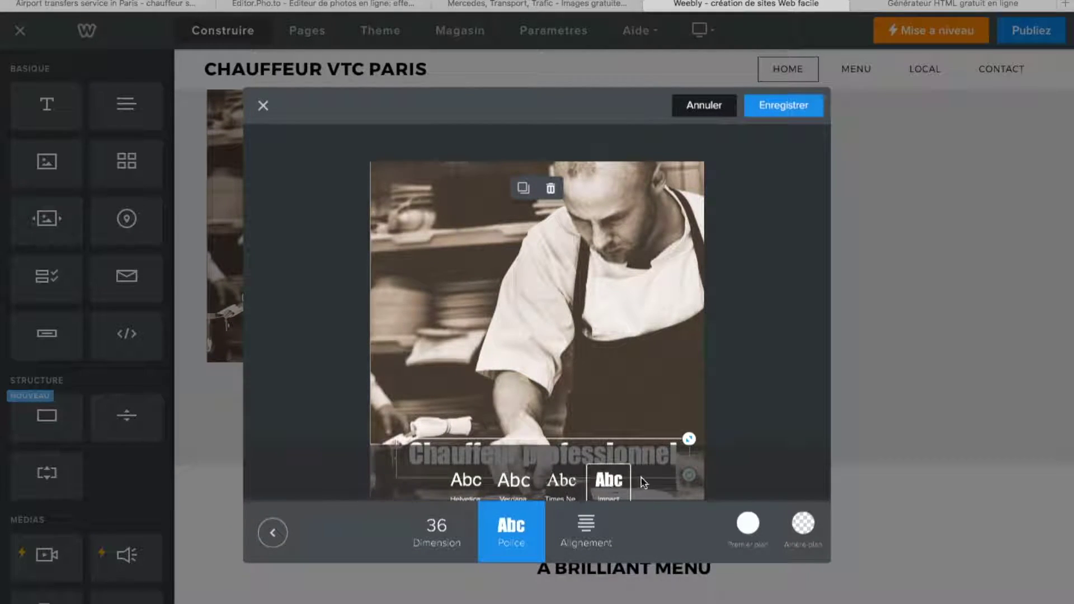
scroll(638, 483, down, 2)
scroll(636, 480, up, 1)
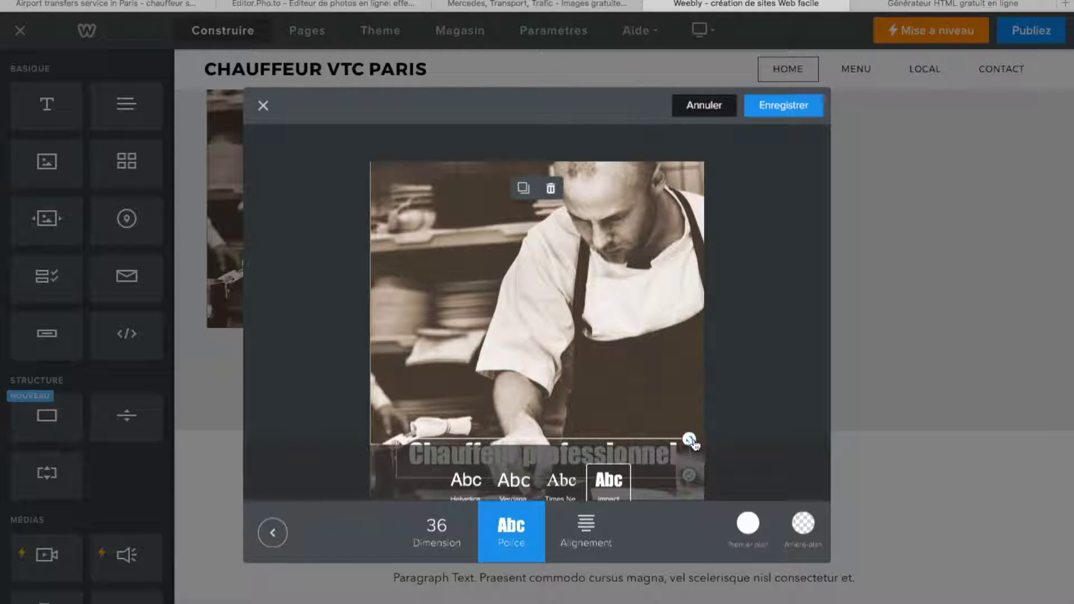
click(559, 480)
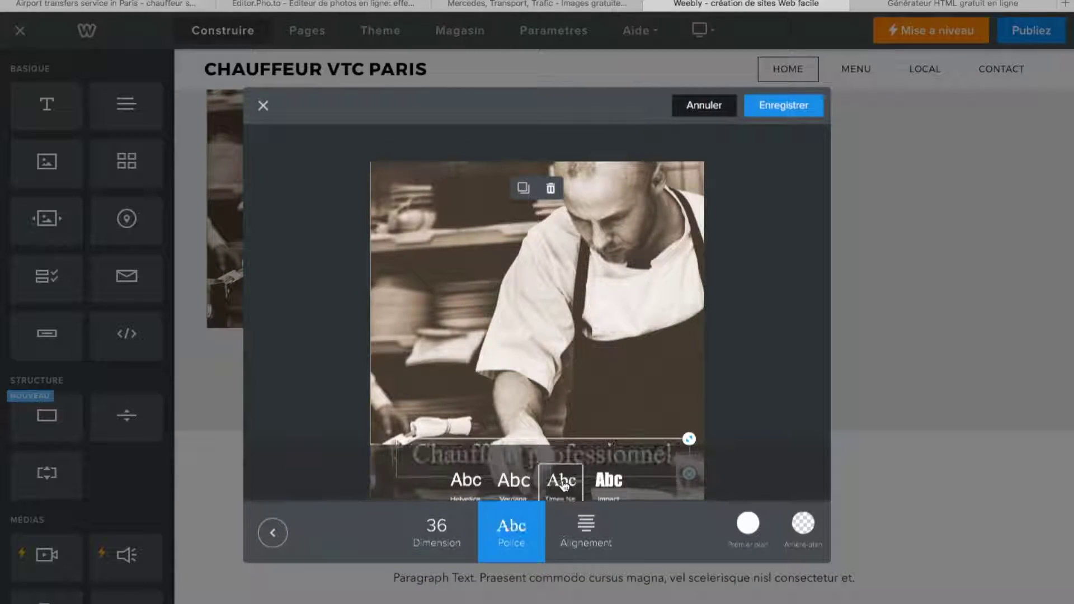
click(512, 481)
click(477, 483)
click(508, 483)
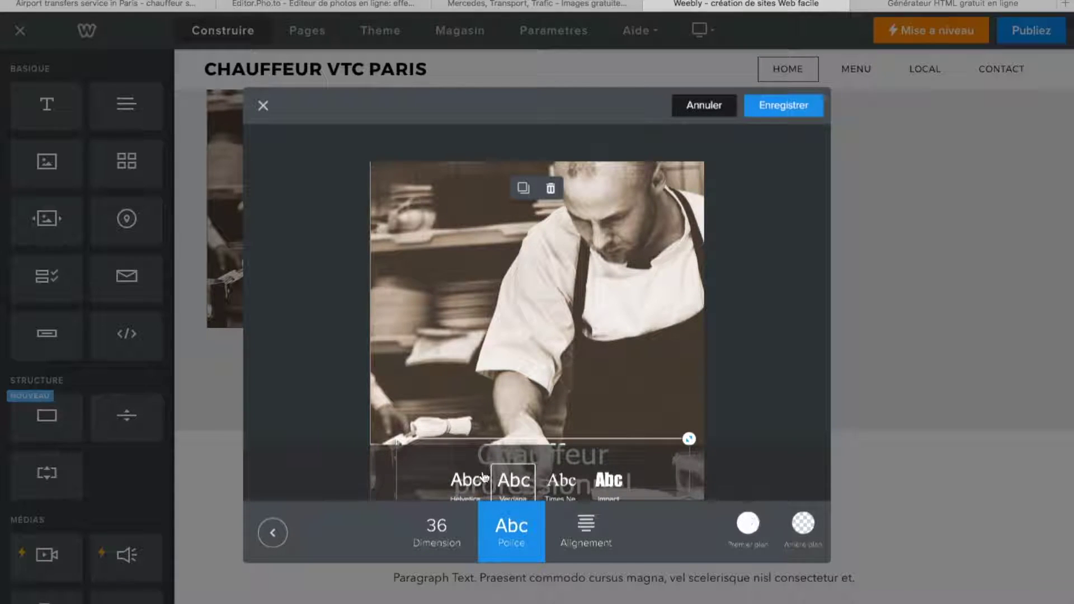
- Save the captioned chef photo with Enregistrer and return to the CHAUFFEUR VTC PARIS banner
click(793, 109)
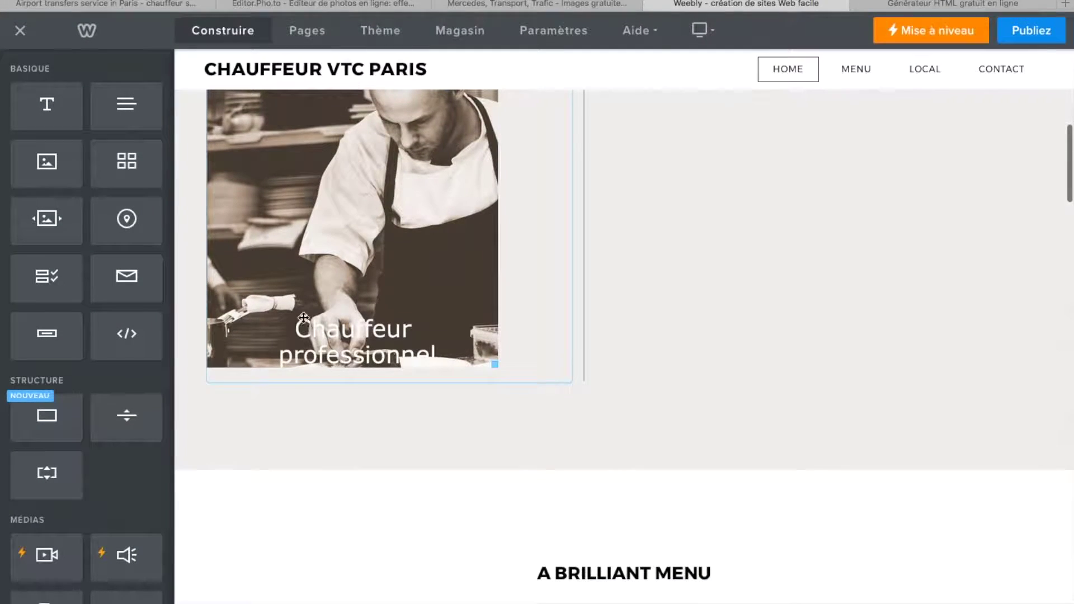
scroll(439, 303, up, 5)
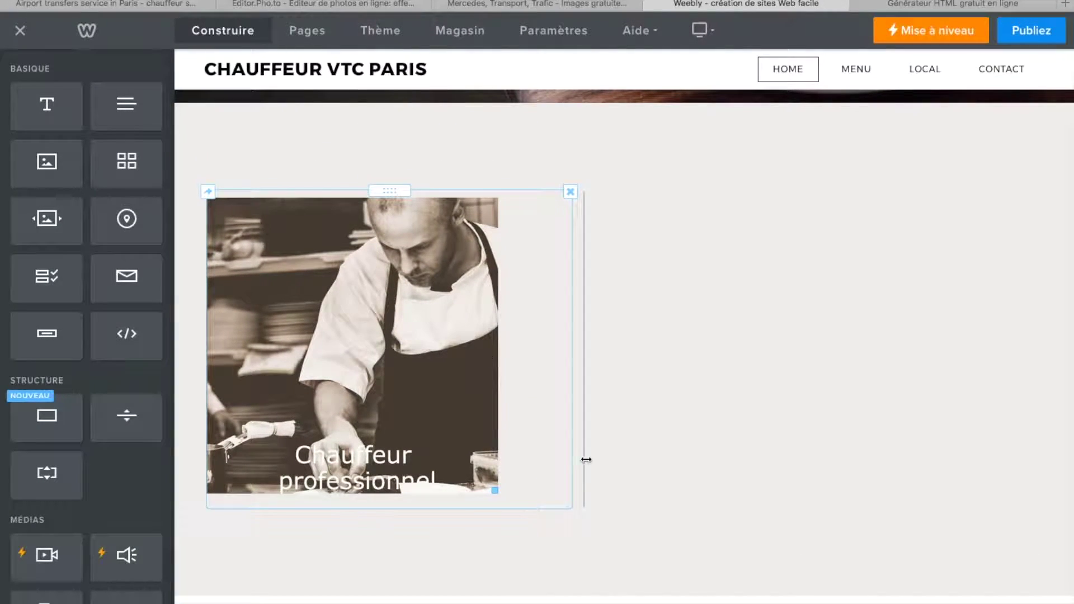
scroll(701, 447, up, 4)
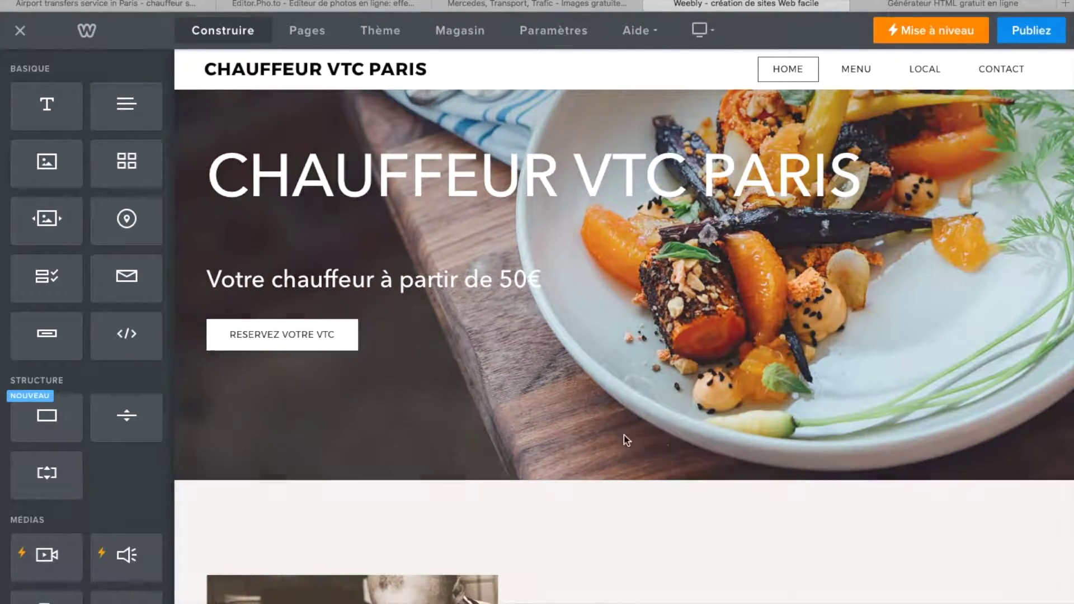
scroll(647, 463, up, 1)
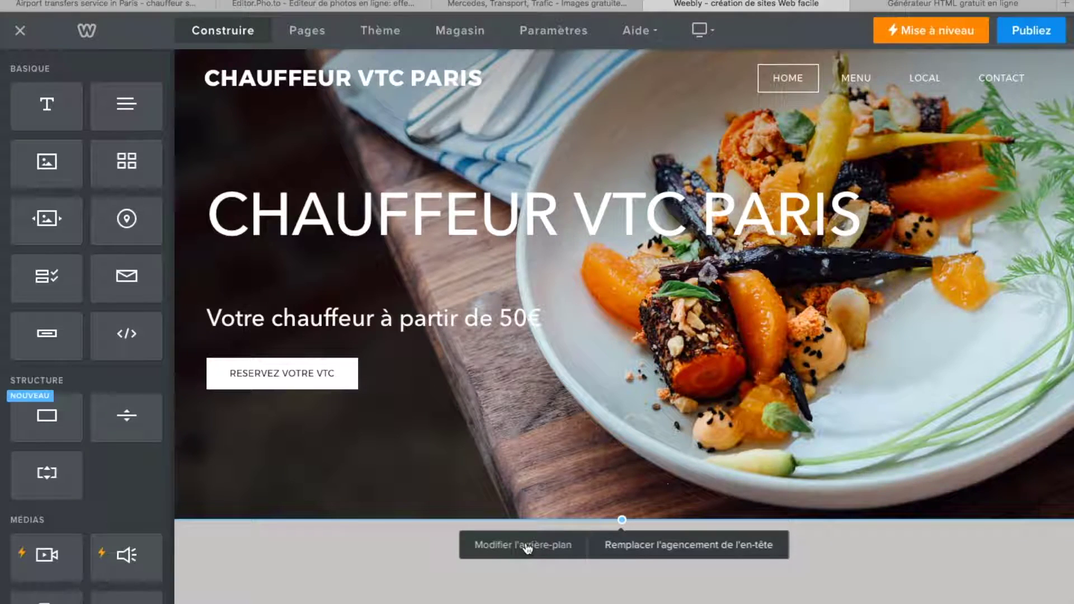
- Open the hero's Modifier l'arrière-plan settings and choose Remplacer for the background image
click(544, 548)
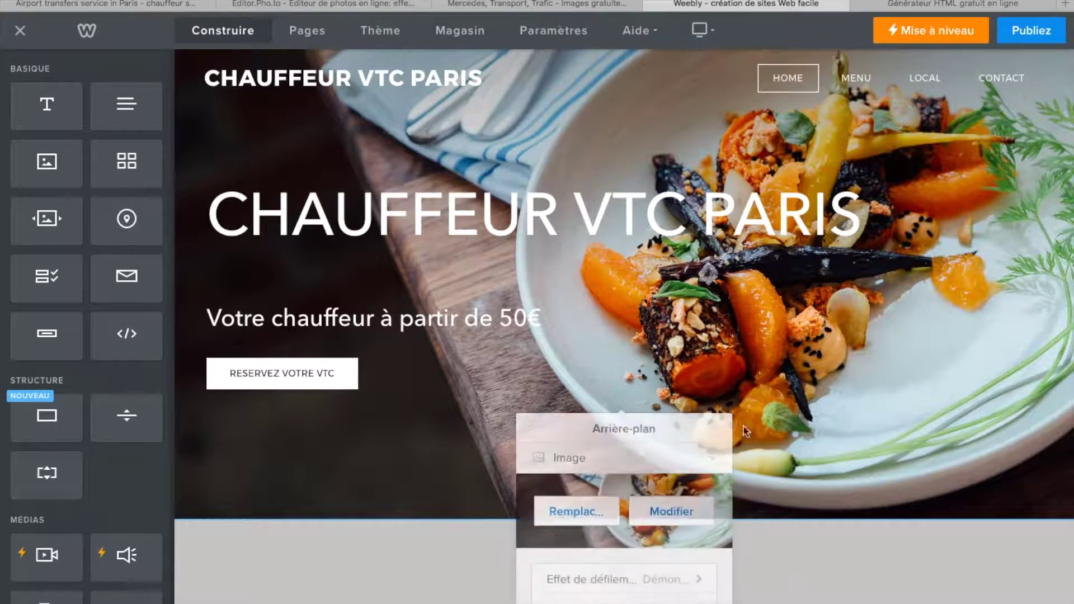
click(599, 498)
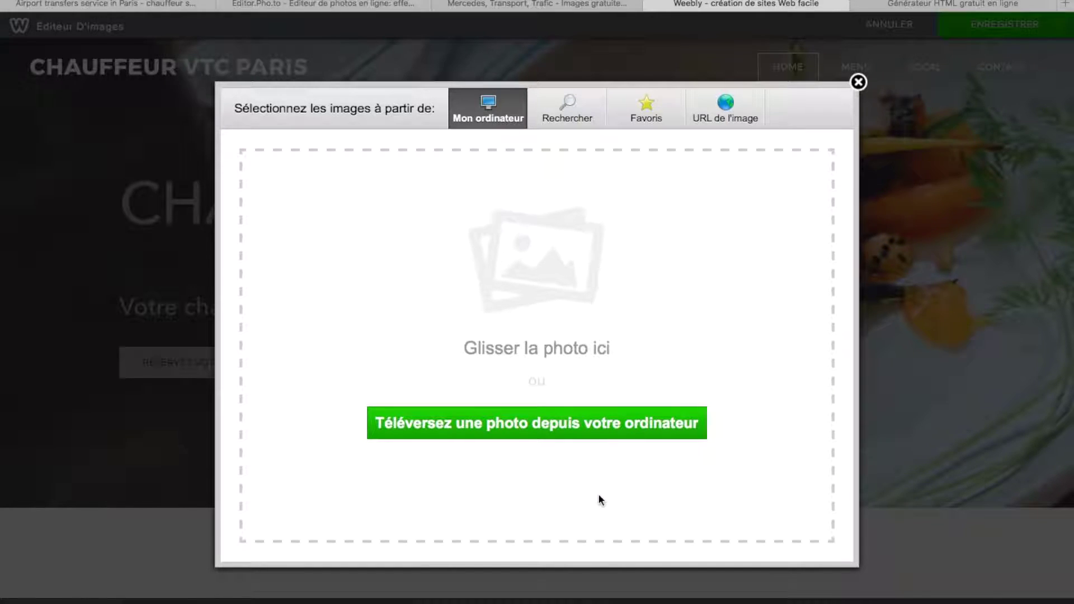
- Upload 'Capture d'écran 2017-02-14 à 19.20.31' from the mercedes 2017 folder as the hero background
click(497, 430)
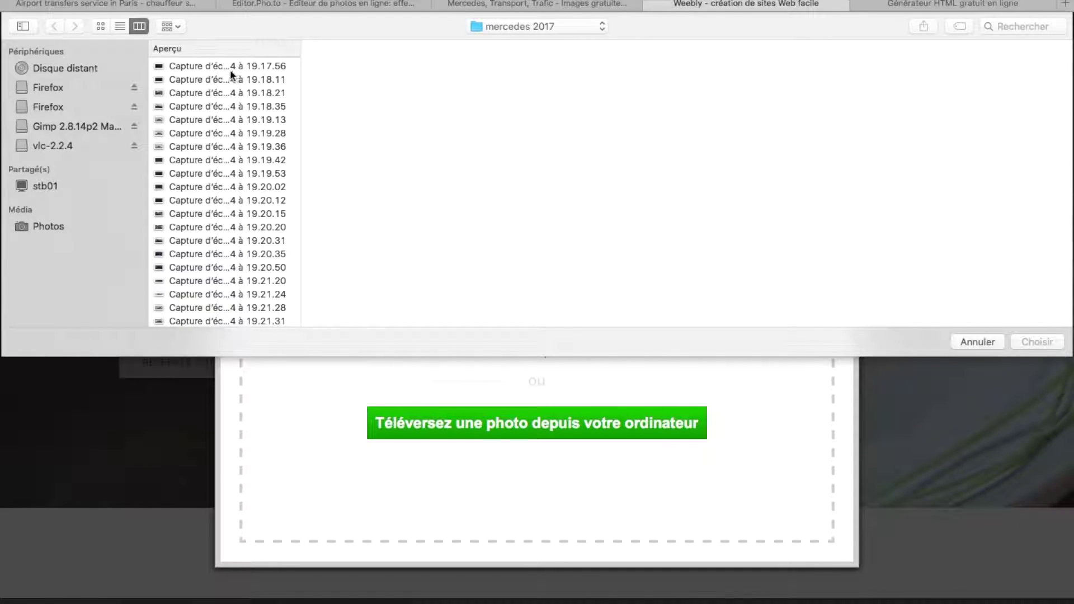
click(226, 65)
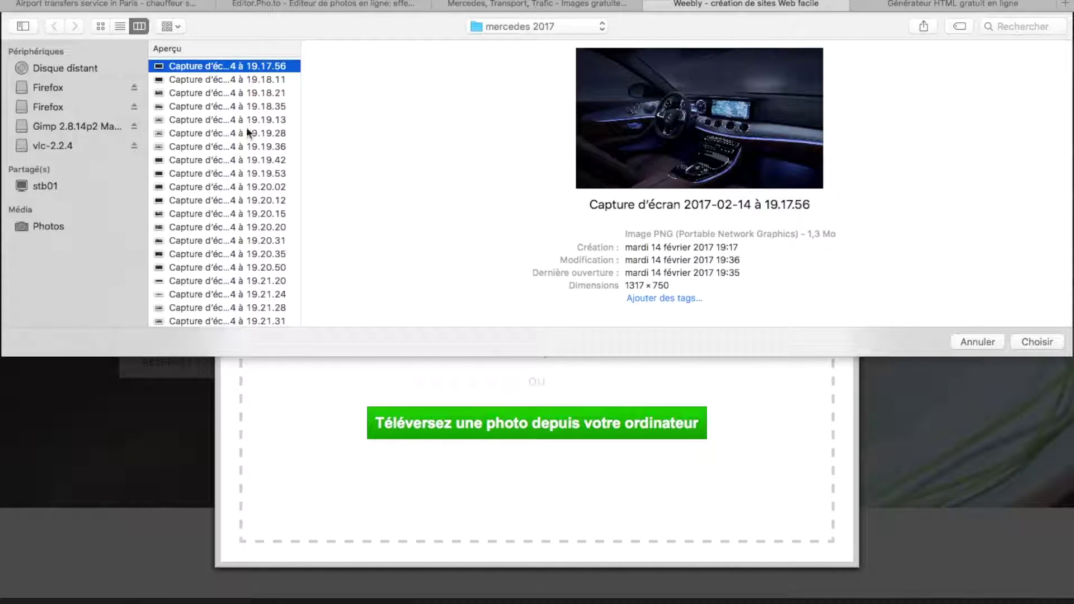
click(214, 81)
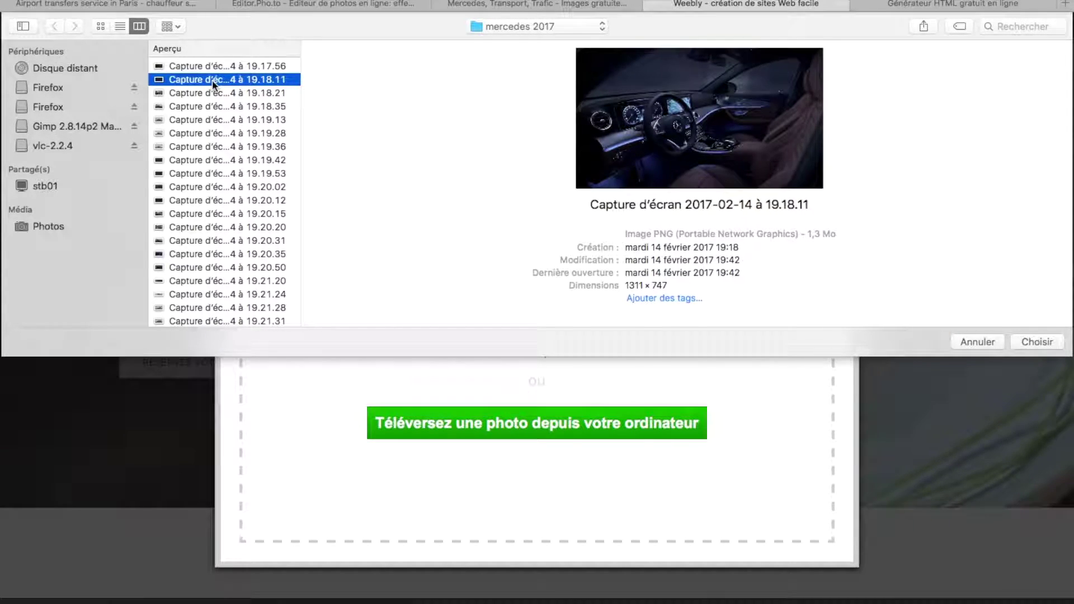
key(Down)
key(Down)
key(Down)
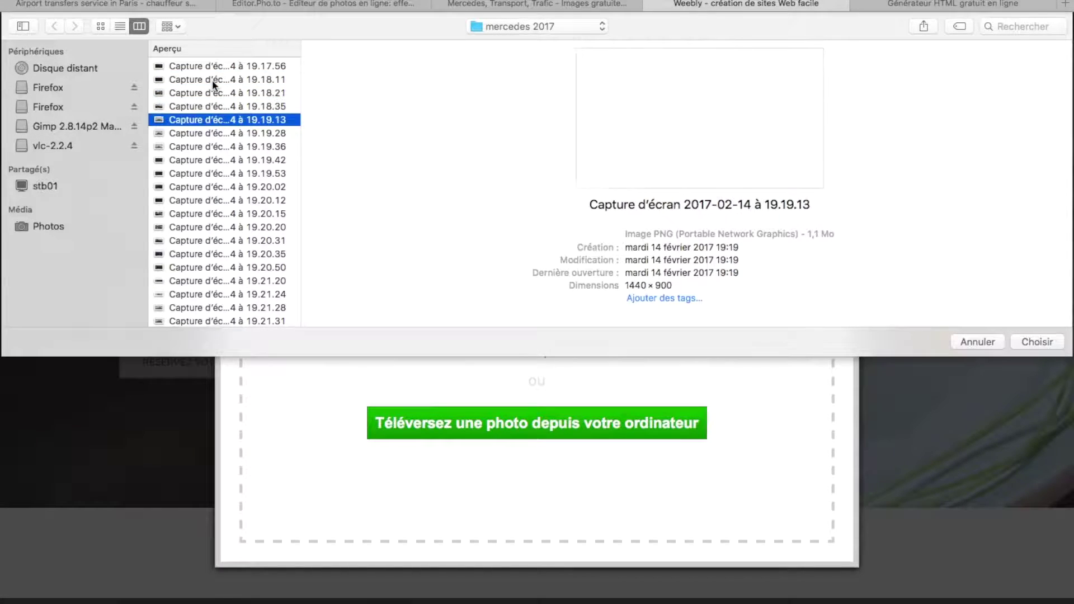
key(Down)
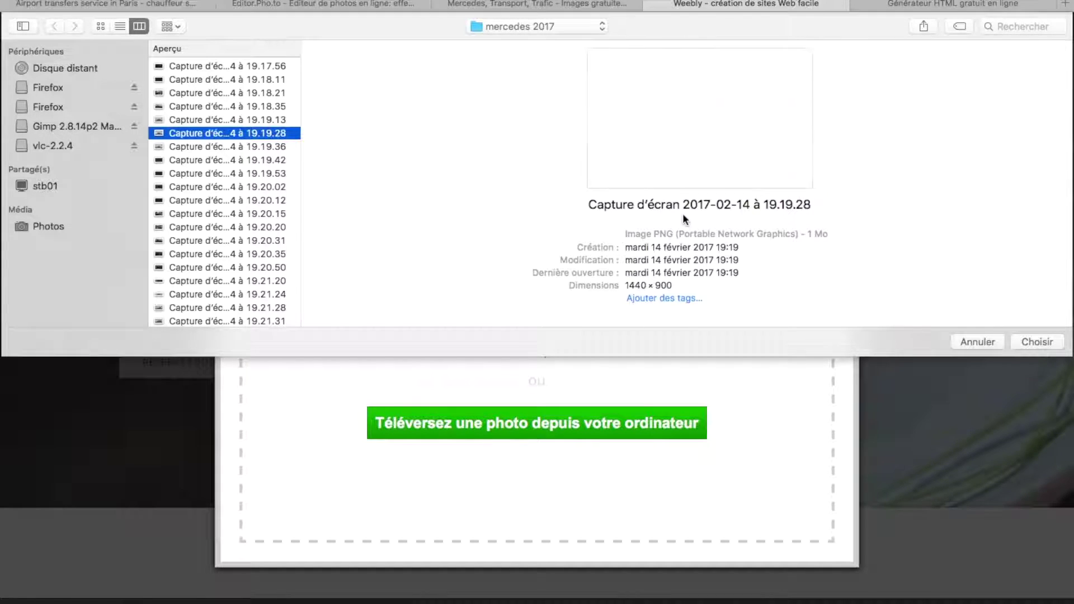
key(Down)
key(Down)
key(Down)
key(Down)
key(Down)
key(Down)
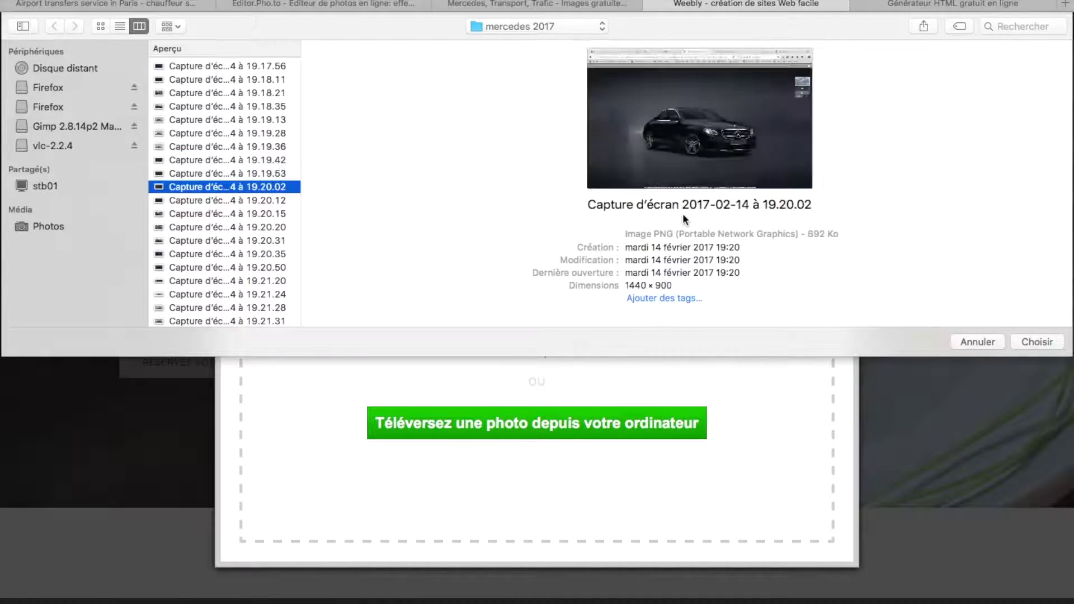
key(Down)
key(Down)
key(Down)
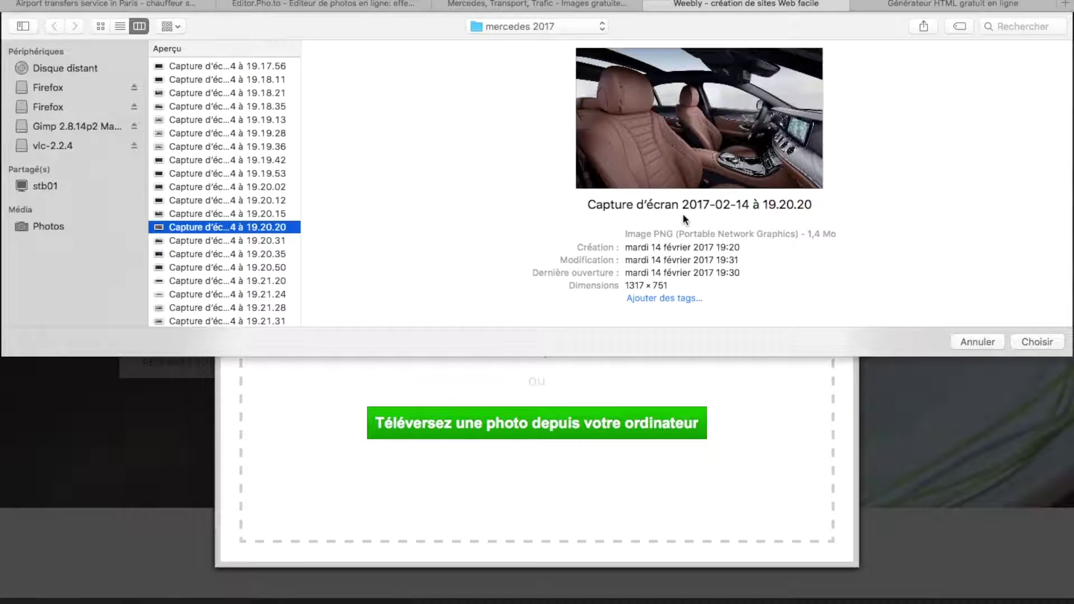
key(Up)
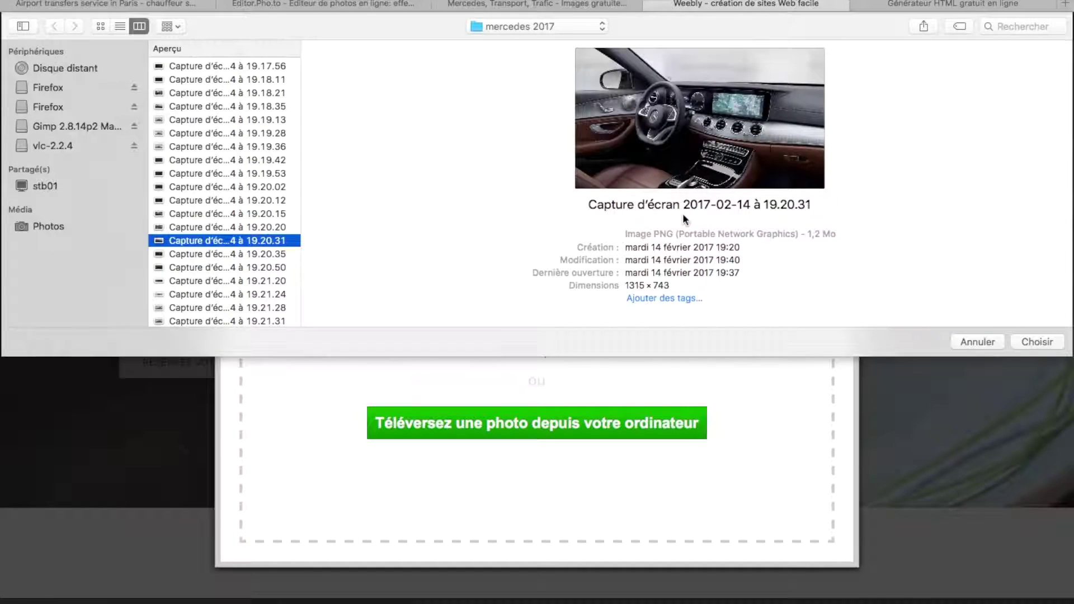
click(1037, 342)
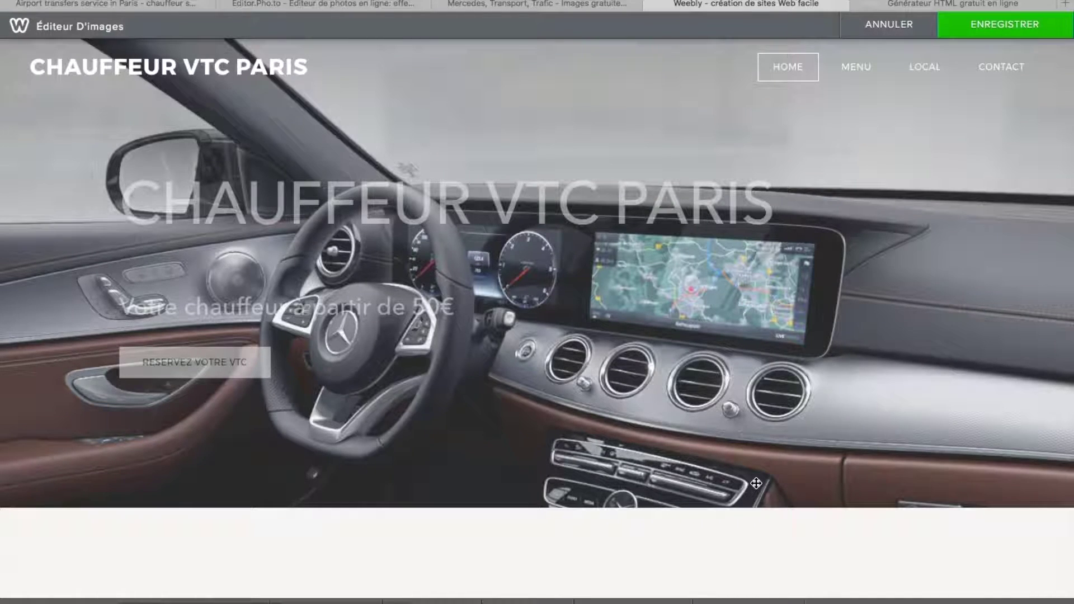
- Check the Mercedes car interior hero background and save it with ENREGISTRER
scroll(676, 408, down, 3)
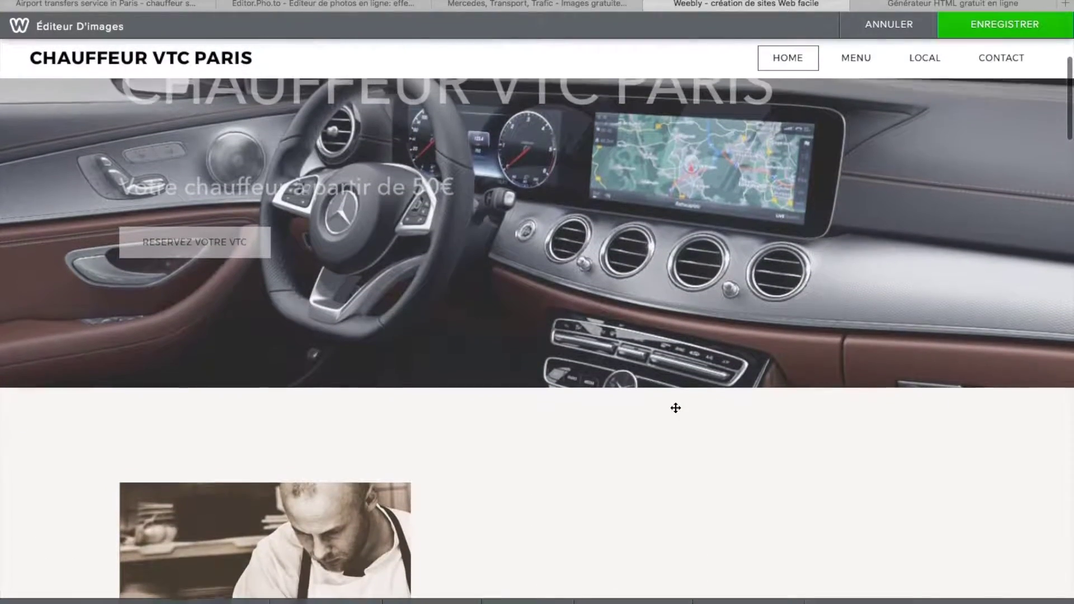
scroll(713, 545, up, 3)
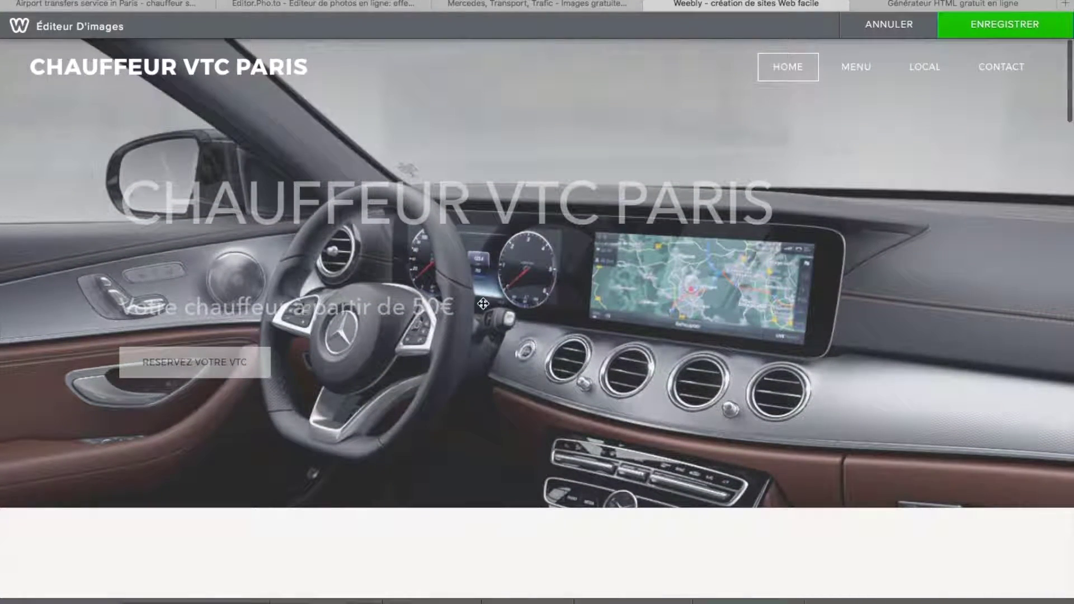
scroll(805, 436, down, 5)
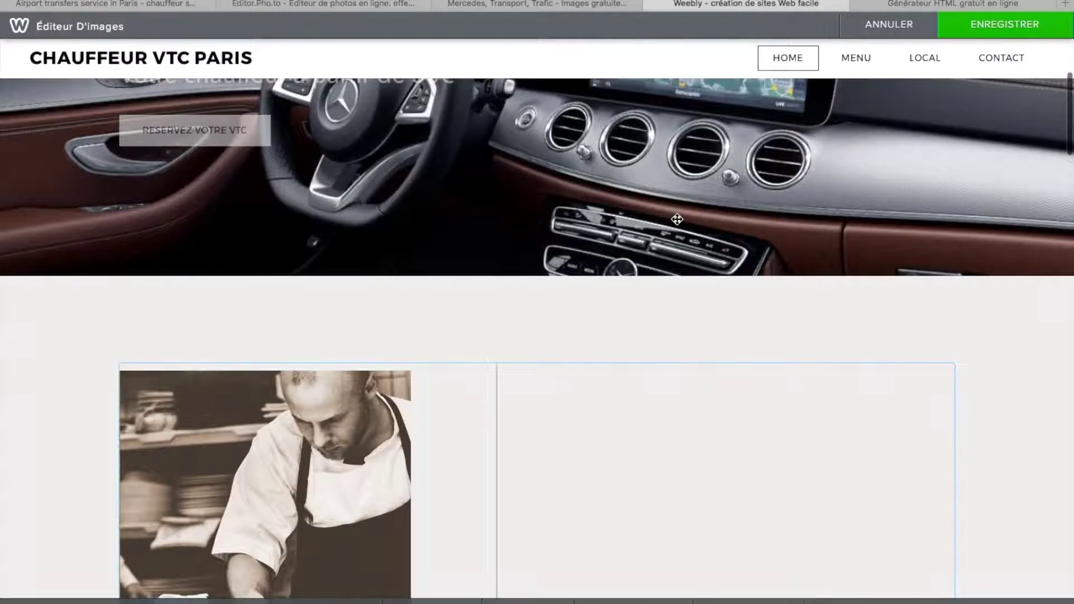
scroll(677, 220, up, 5)
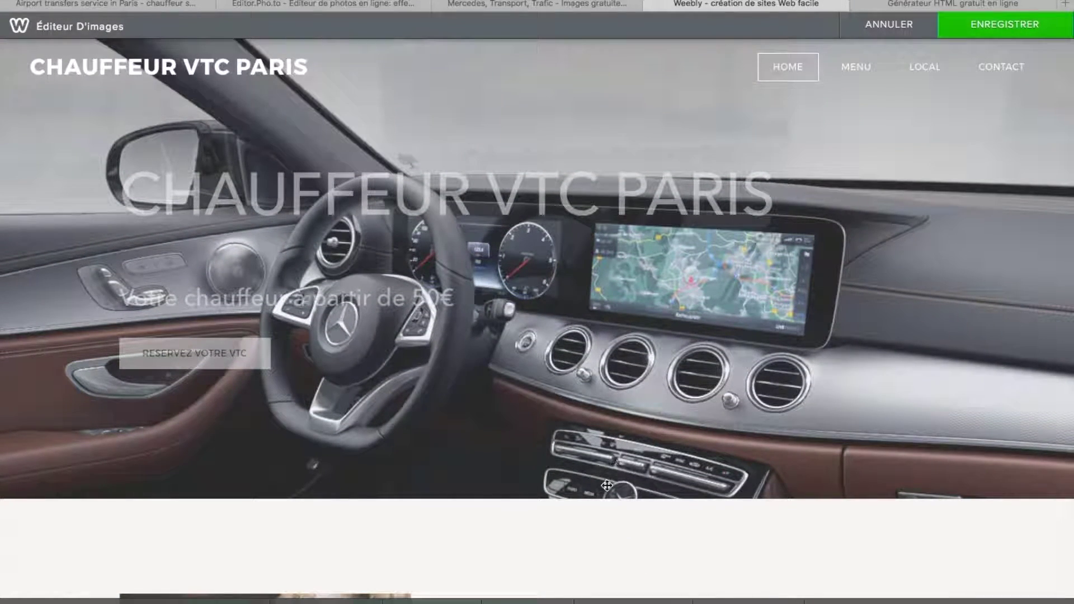
click(1005, 24)
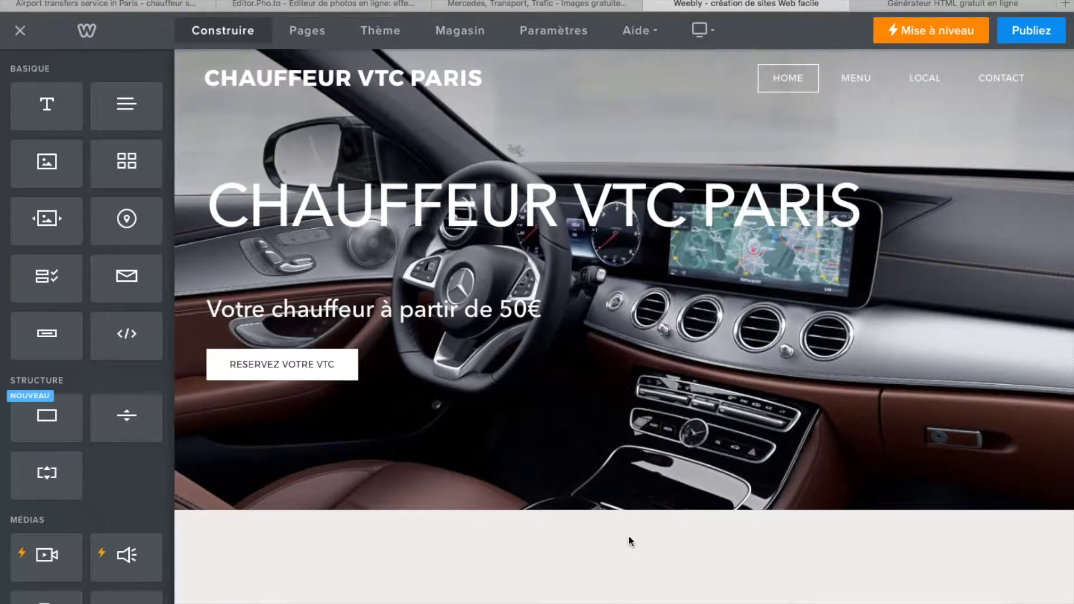
- Review the hero banner, then open and cancel the header layout options
mouse_move(626, 597)
scroll(650, 565, down, 5)
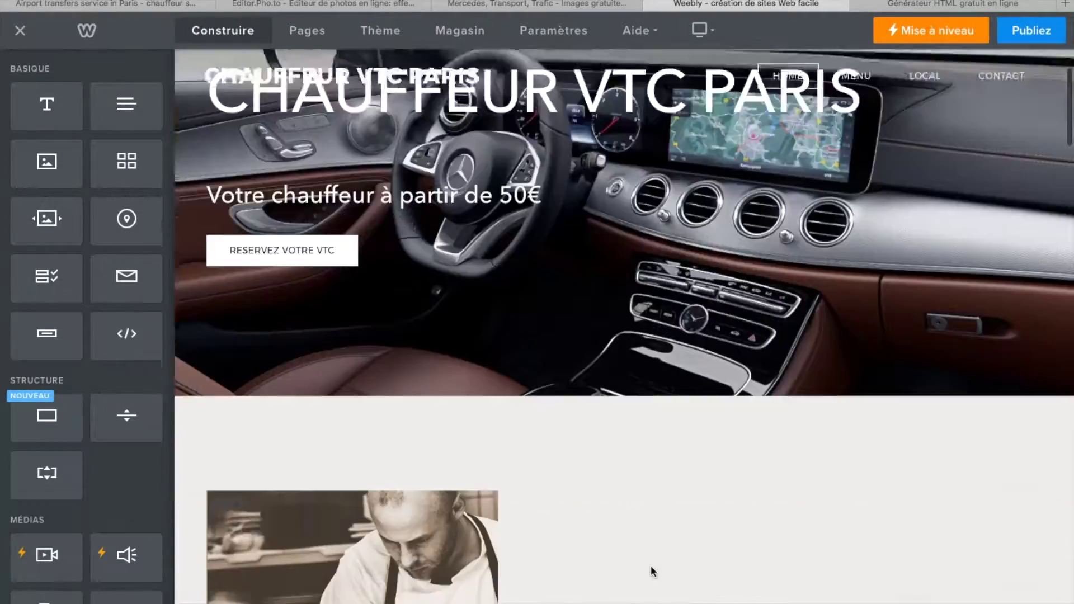
scroll(649, 565, up, 5)
scroll(653, 558, down, 10)
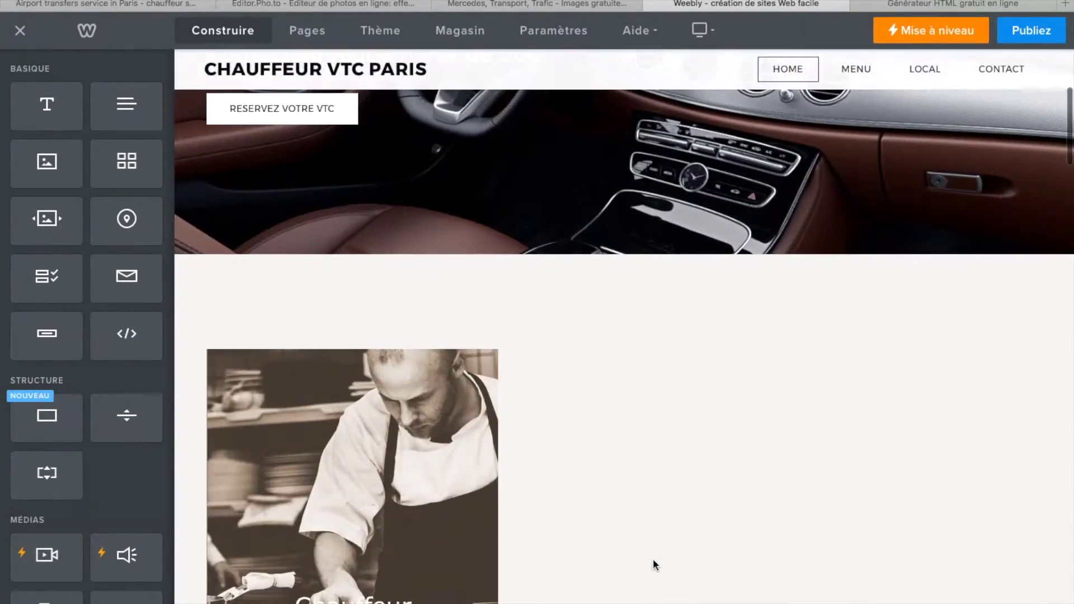
scroll(653, 558, up, 9)
scroll(654, 563, down, 6)
scroll(655, 562, up, 2)
scroll(654, 562, down, 2)
scroll(654, 562, up, 6)
scroll(654, 563, up, 3)
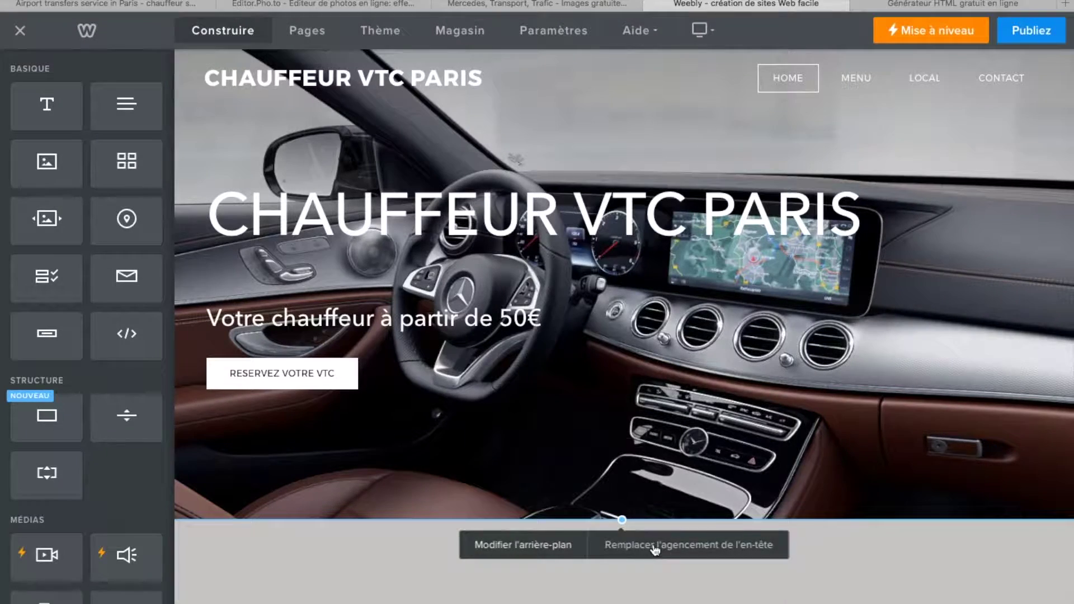
click(655, 550)
click(560, 579)
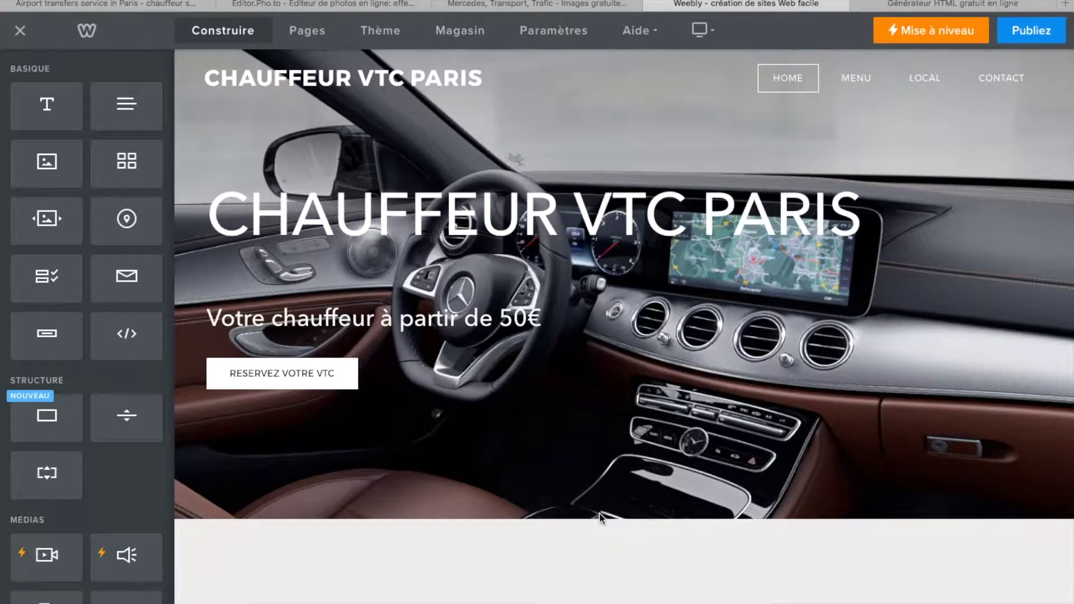
- Set the hero background's scroll effect to Parallaxe and close the panel
mouse_move(599, 518)
click(542, 546)
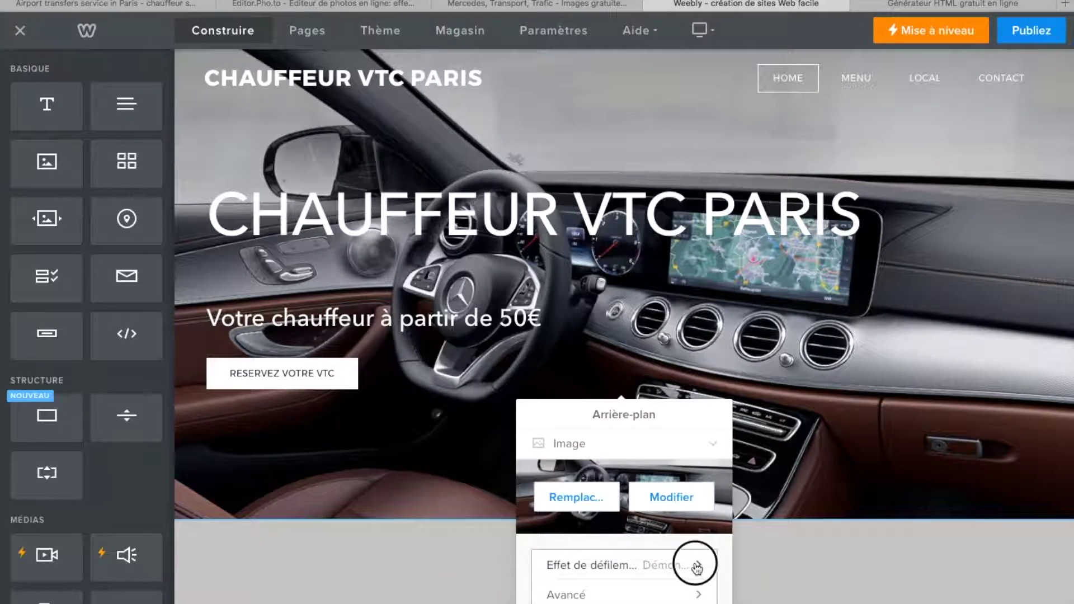
click(694, 566)
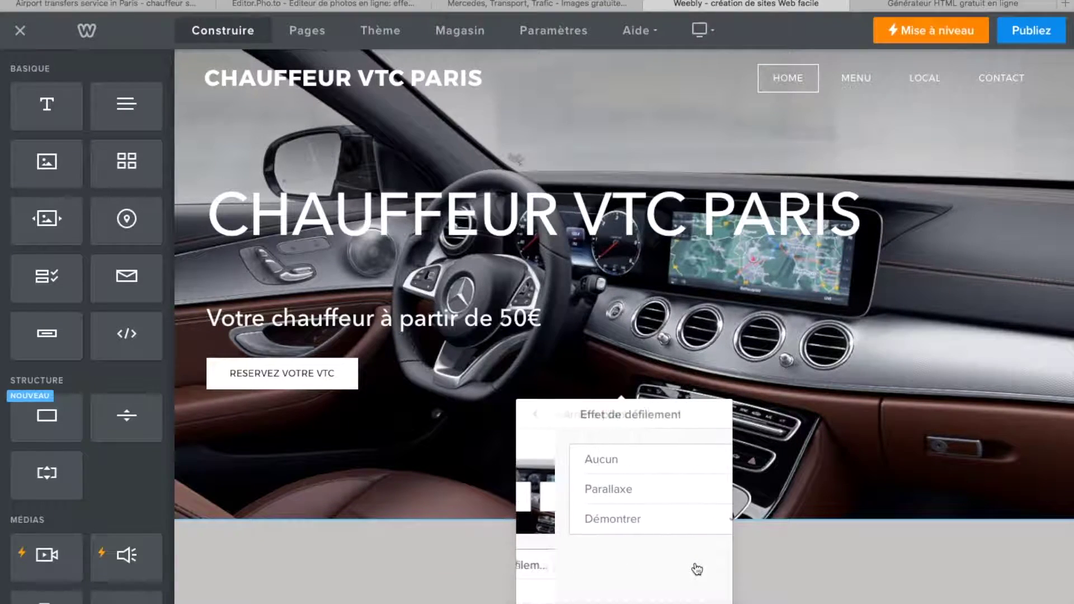
click(594, 495)
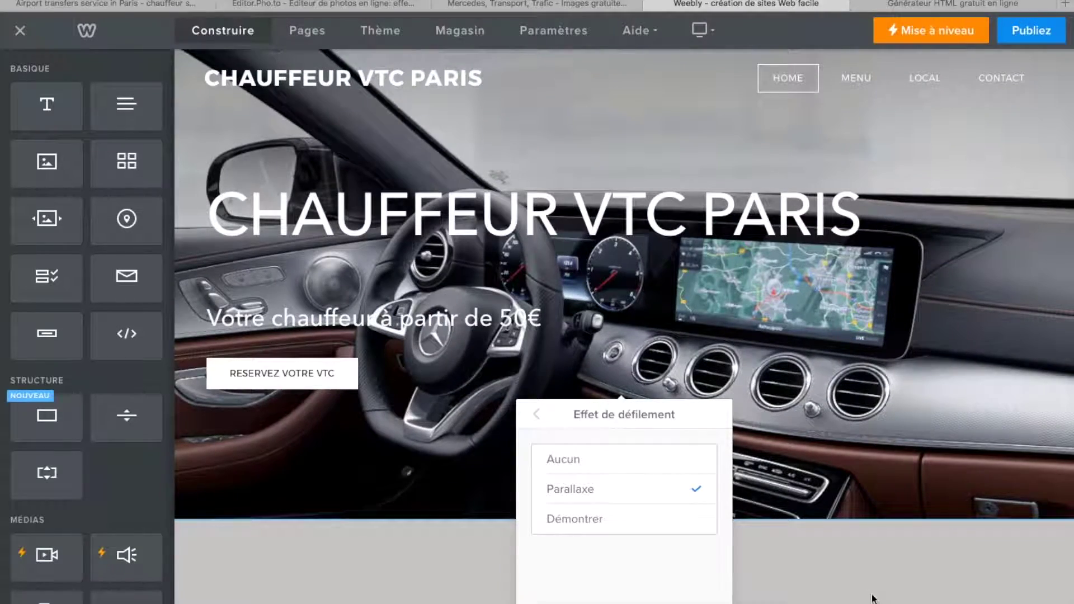
click(833, 574)
scroll(803, 590, down, 3)
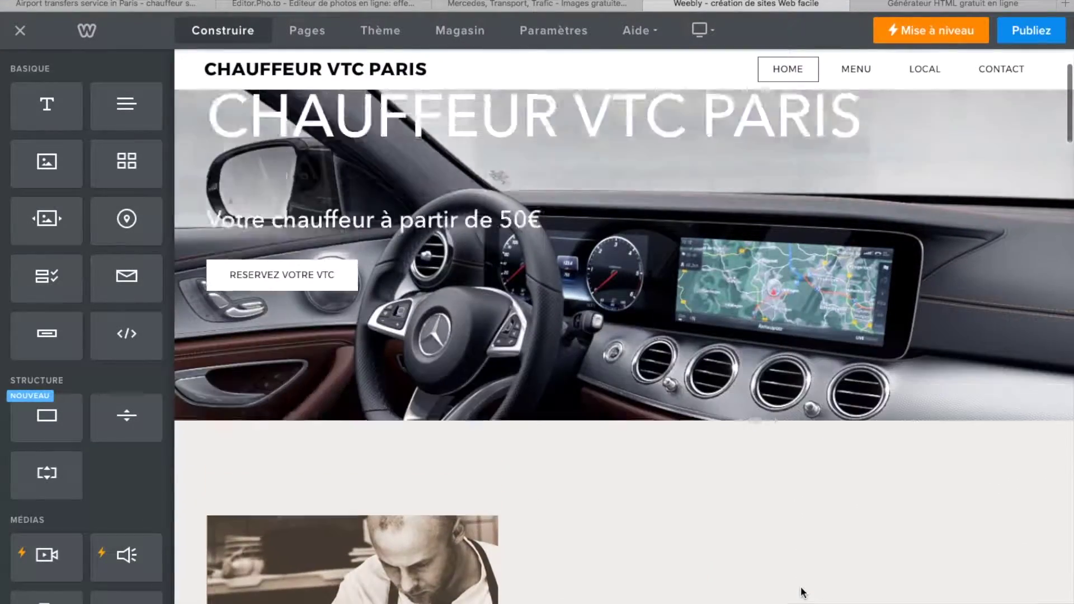
scroll(803, 593, up, 3)
scroll(803, 594, down, 3)
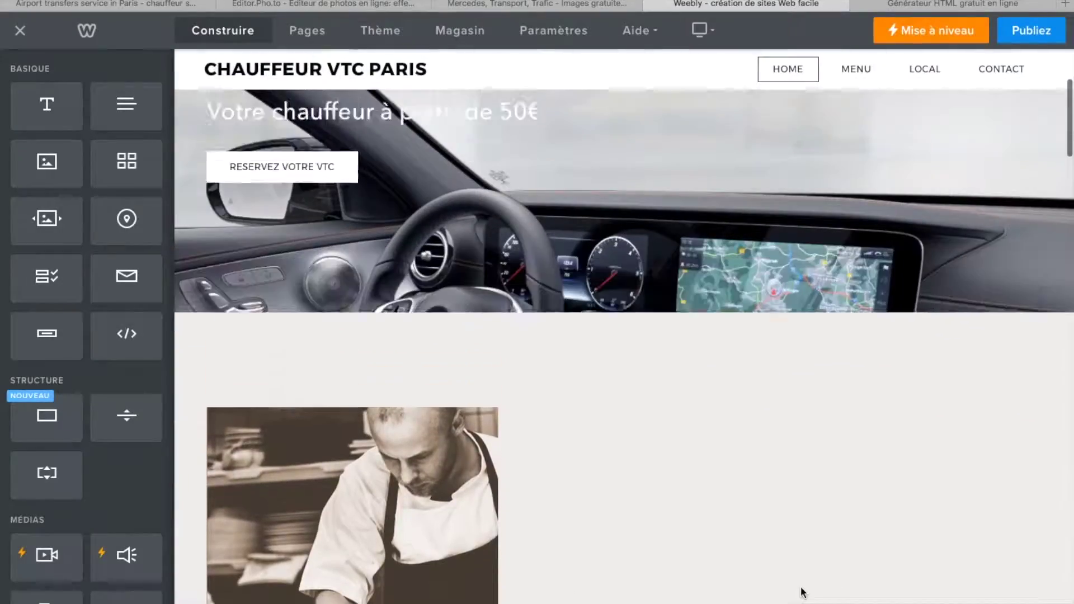
scroll(803, 593, up, 3)
scroll(803, 593, down, 2)
scroll(803, 593, up, 2)
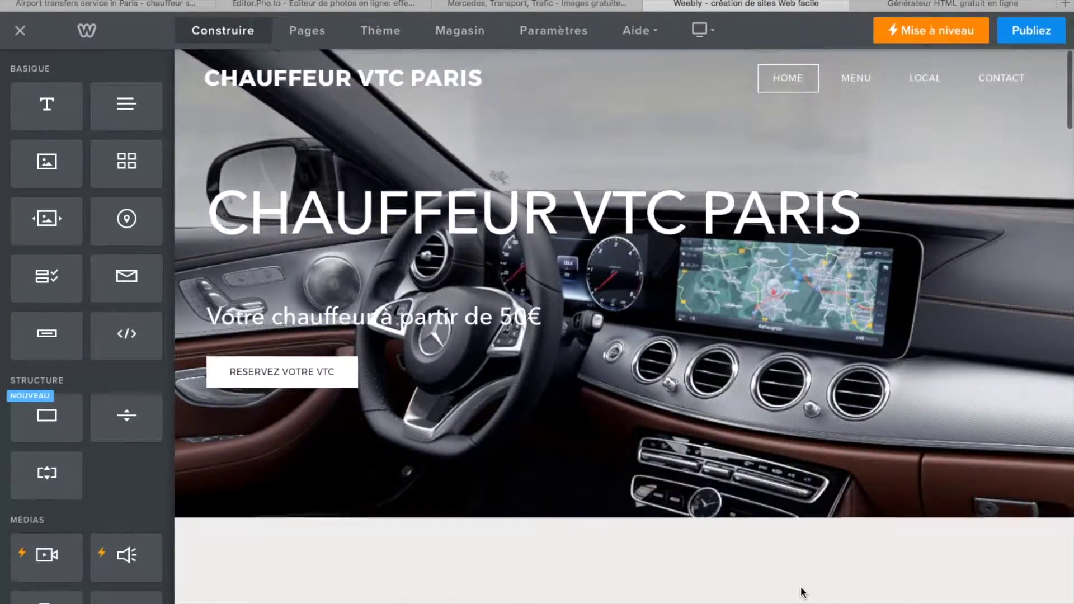
scroll(803, 593, down, 2)
scroll(803, 594, down, 5)
scroll(803, 593, up, 7)
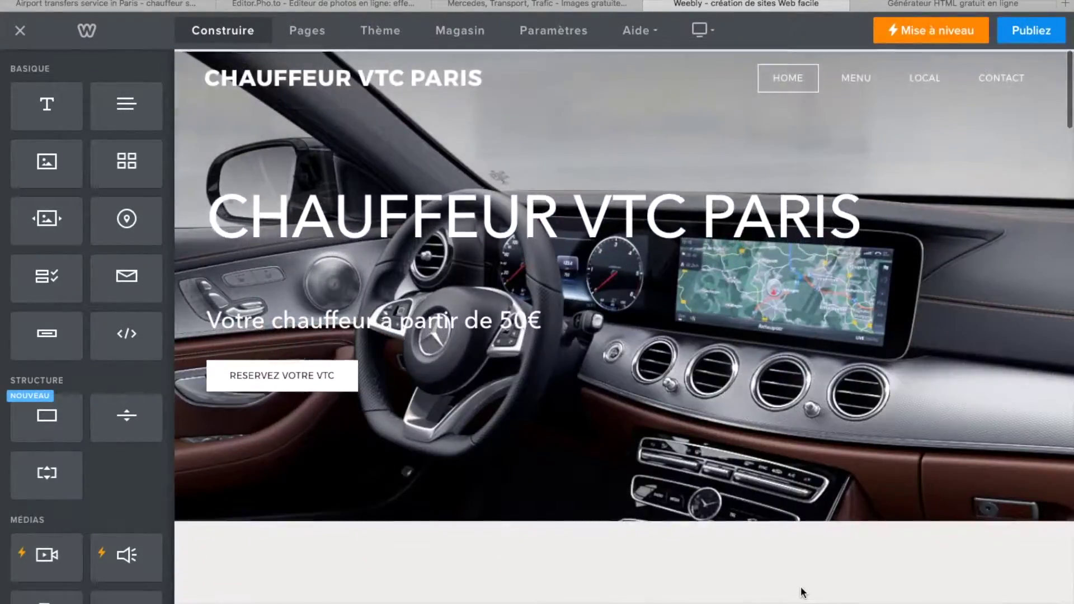
scroll(802, 593, down, 2)
scroll(803, 593, up, 2)
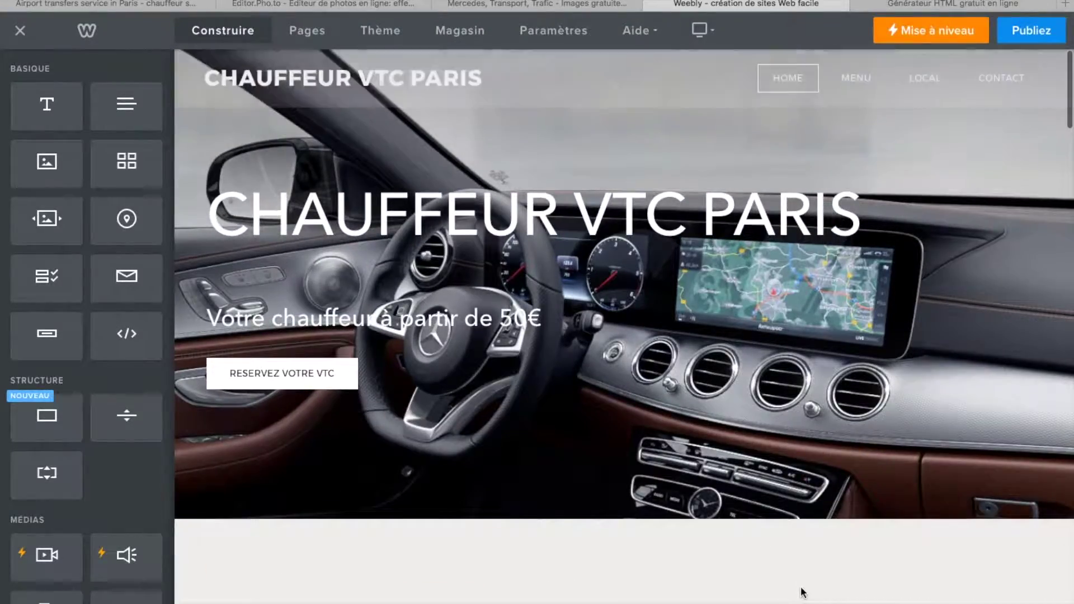
scroll(803, 593, down, 1)
scroll(803, 593, down, 6)
scroll(803, 593, up, 7)
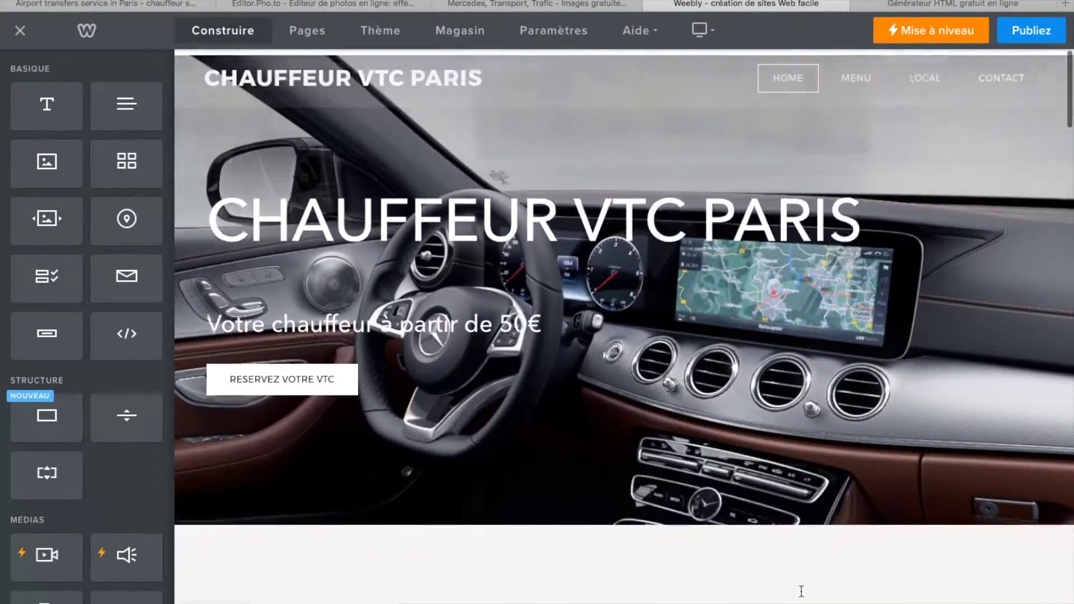
scroll(802, 592, down, 2)
scroll(801, 591, down, 2)
scroll(801, 592, up, 4)
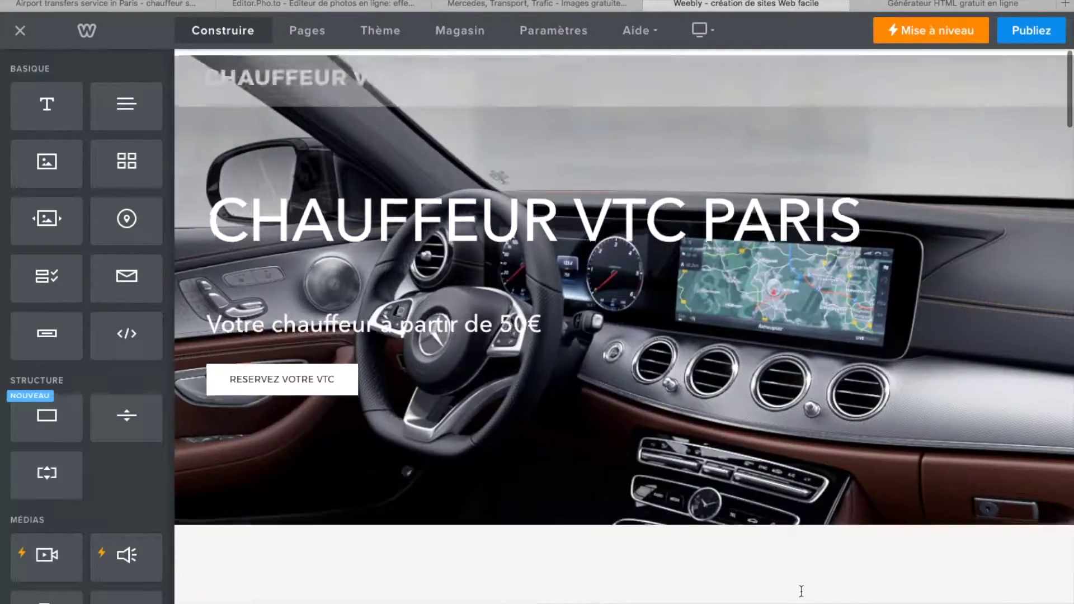
scroll(801, 591, down, 6)
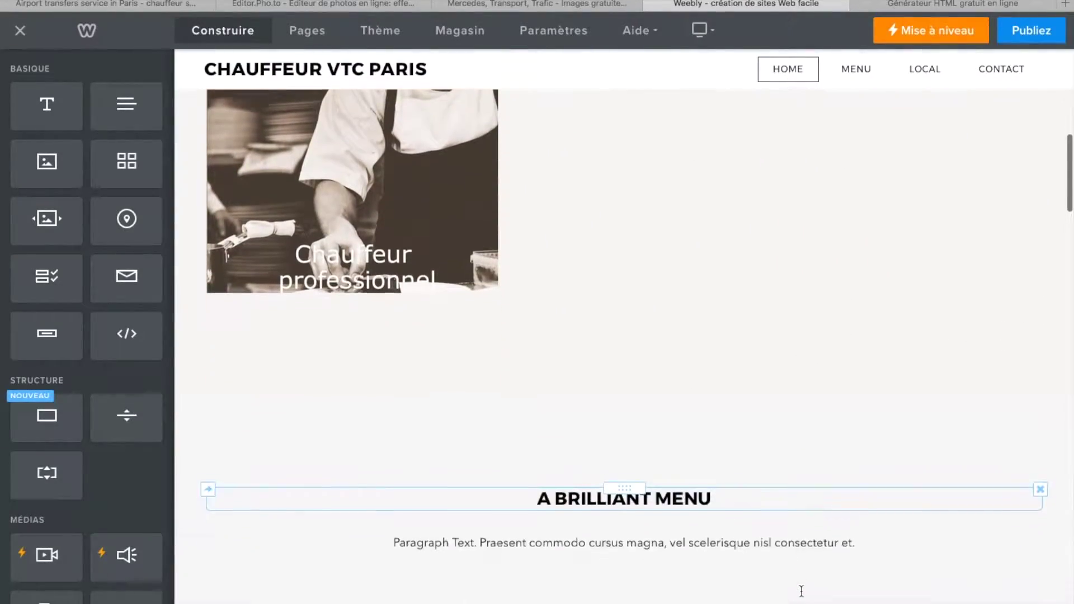
scroll(802, 591, up, 6)
scroll(801, 591, down, 5)
scroll(801, 591, up, 6)
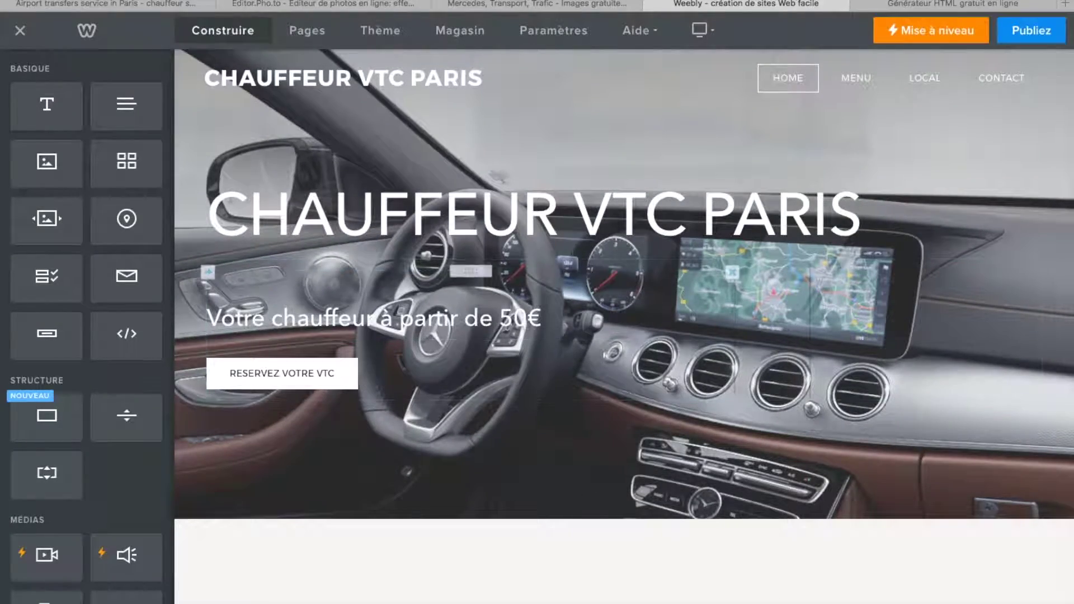
scroll(625, 327, down, 1)
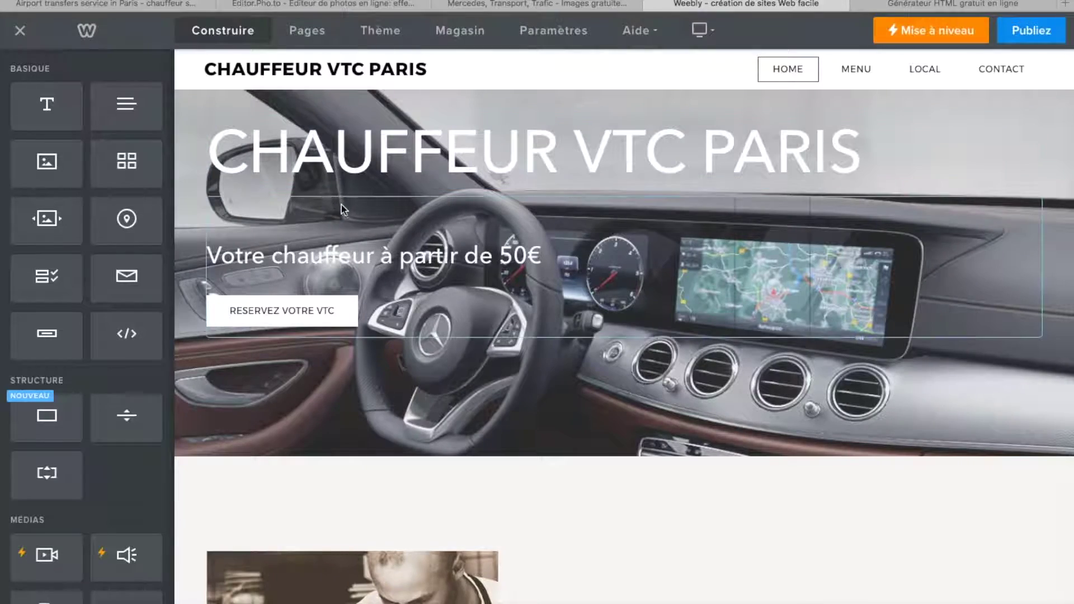
scroll(792, 518, down, 4)
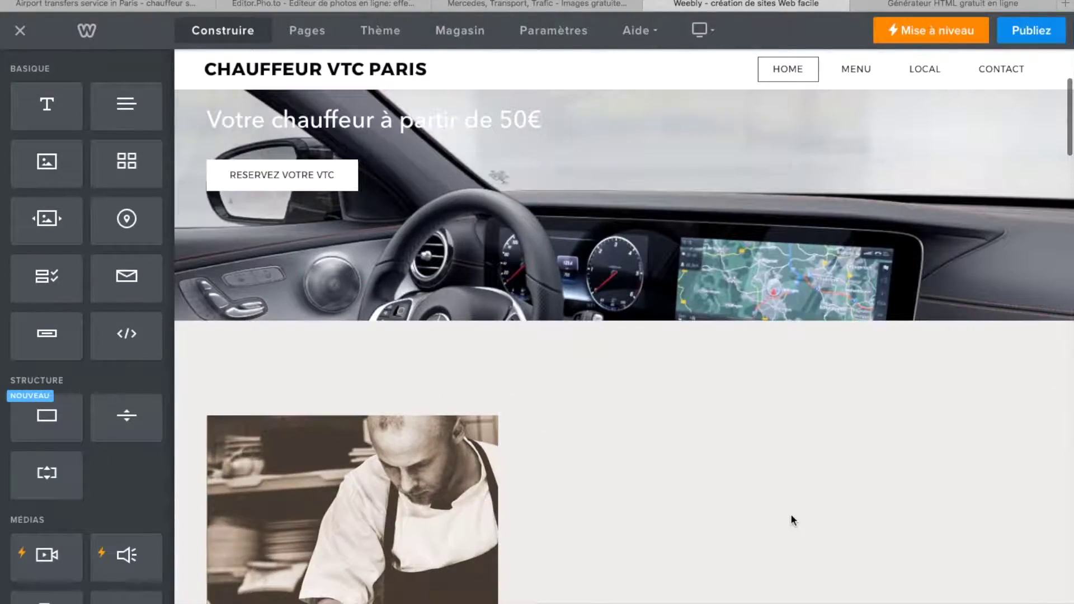
scroll(791, 518, up, 5)
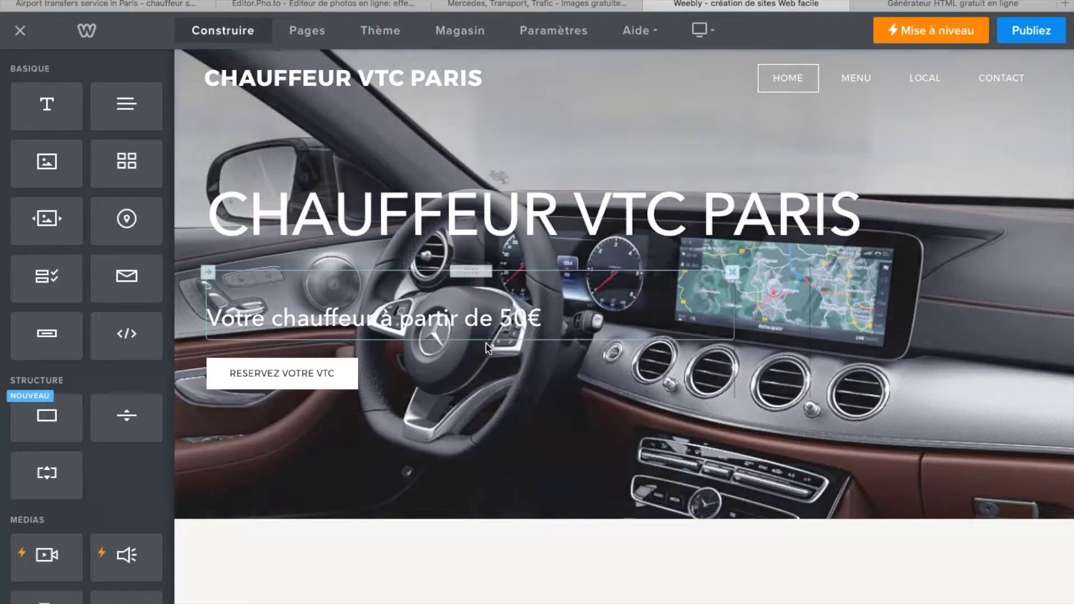
scroll(486, 342, down, 6)
scroll(617, 526, down, 1)
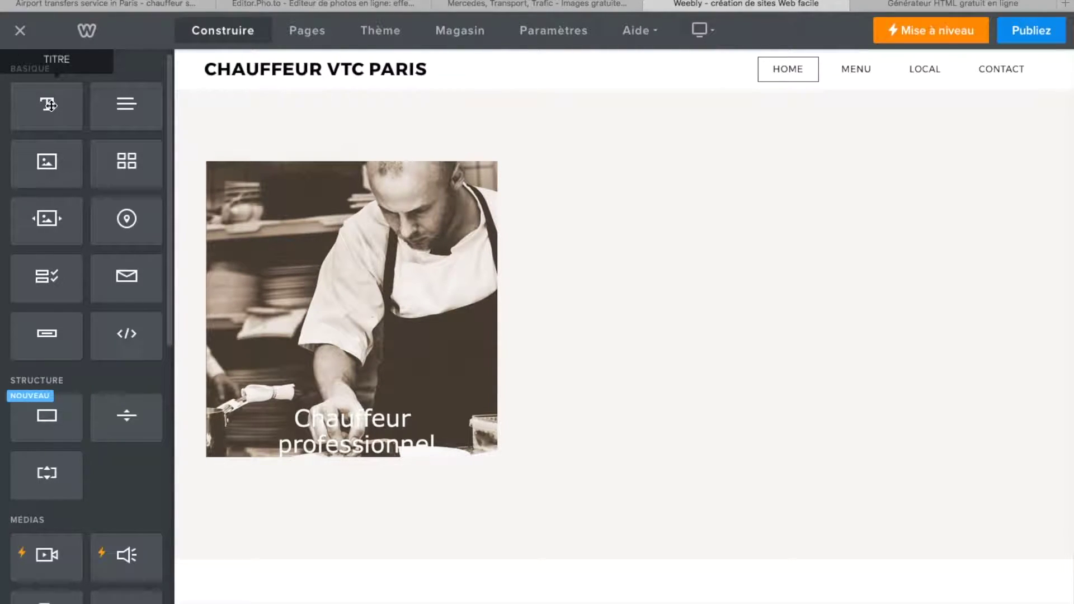
- Add a title block beside the chef photo reading 'TITRE'
drag(49, 105, 824, 229)
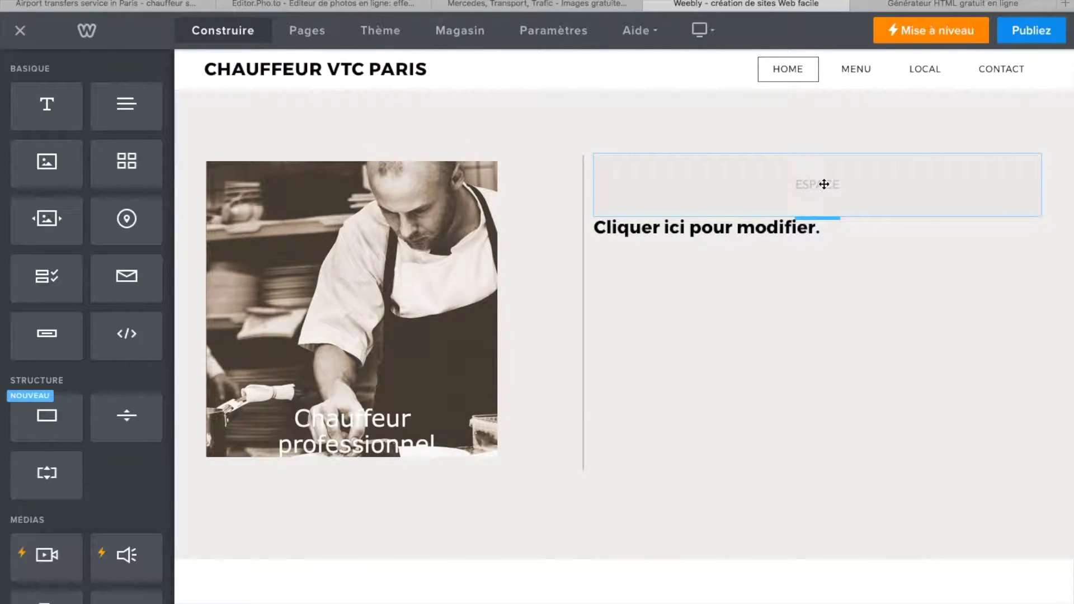
click(779, 226)
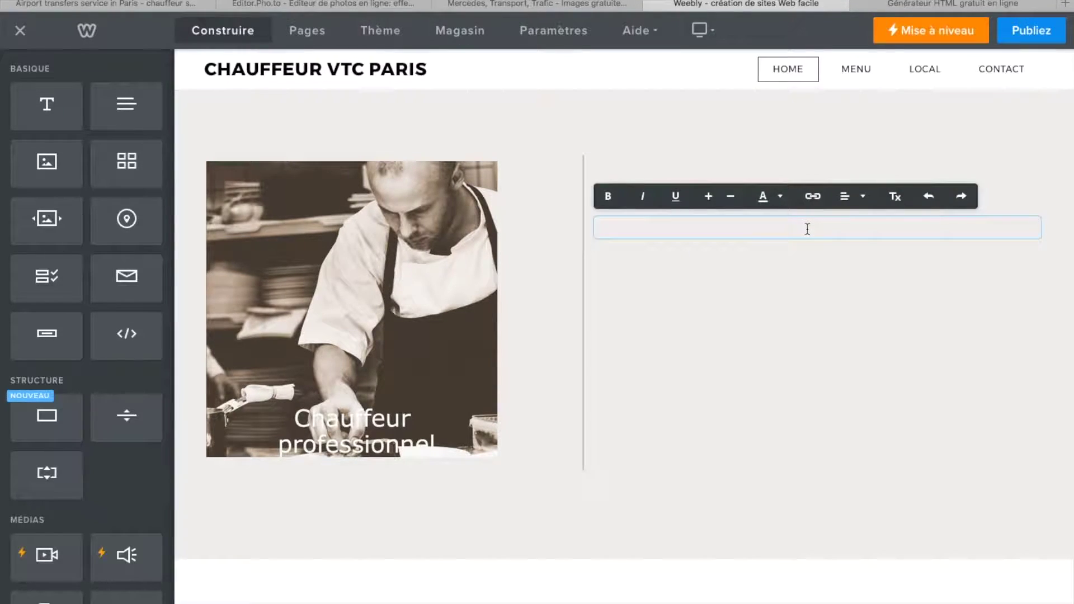
text(TITRE)
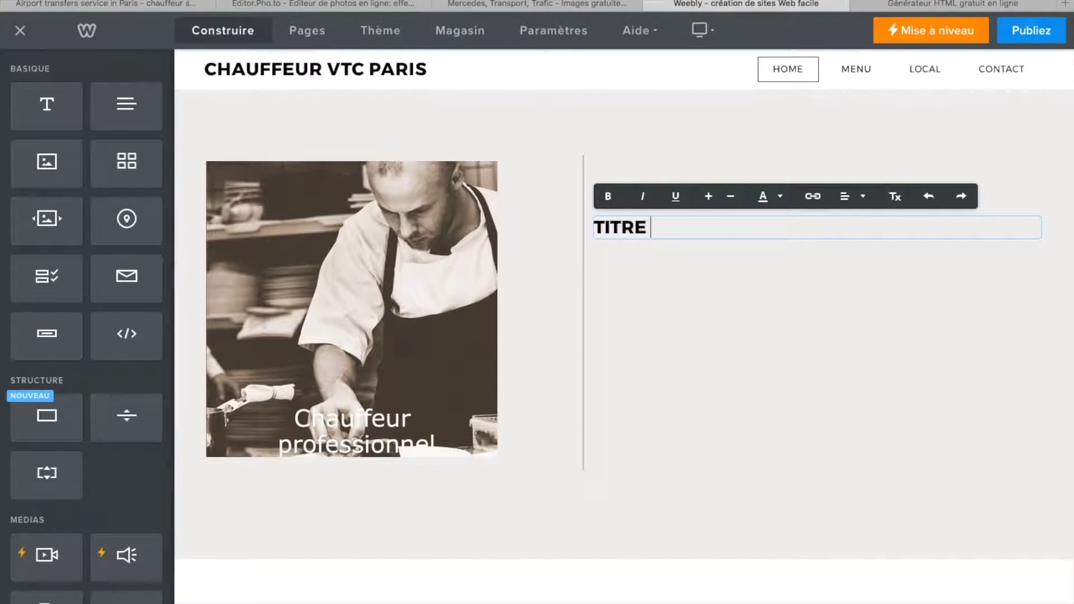
click(853, 381)
click(714, 262)
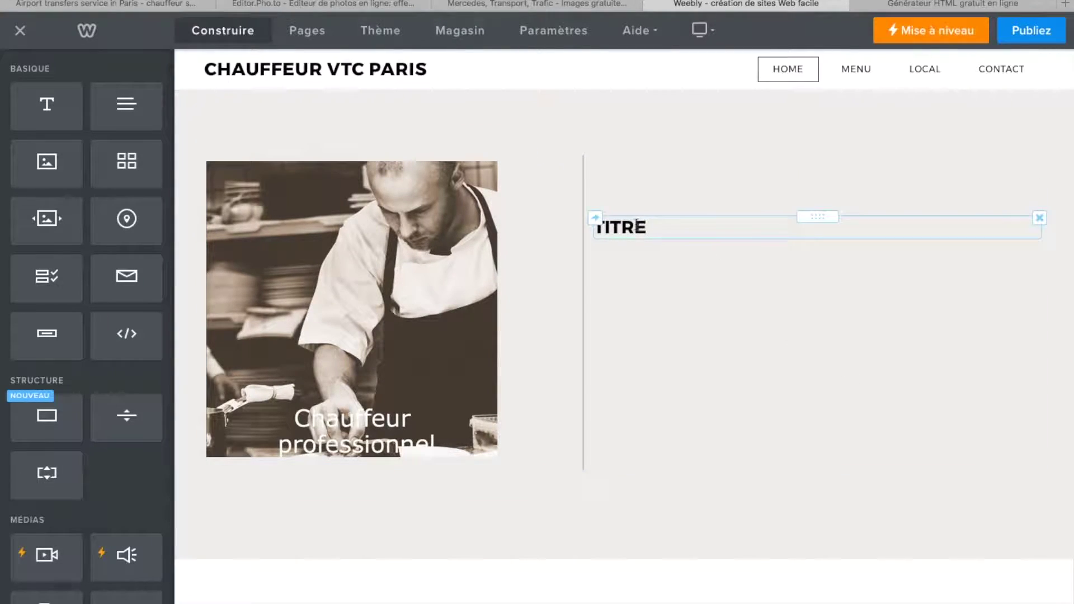
click(718, 311)
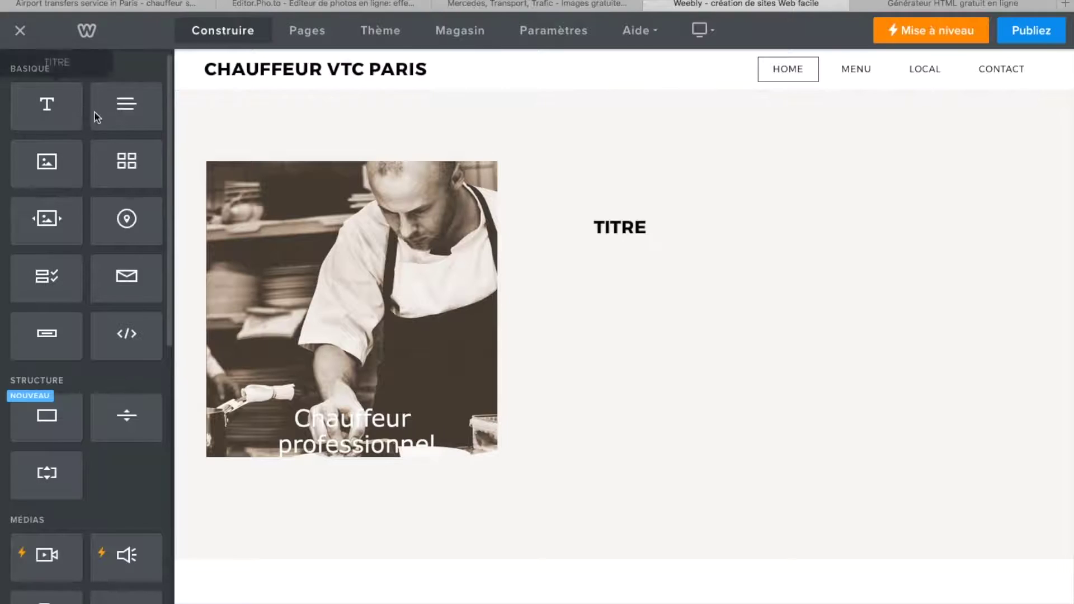
- Add a paragraph block next to the photo and start typing the description
drag(123, 110, 654, 321)
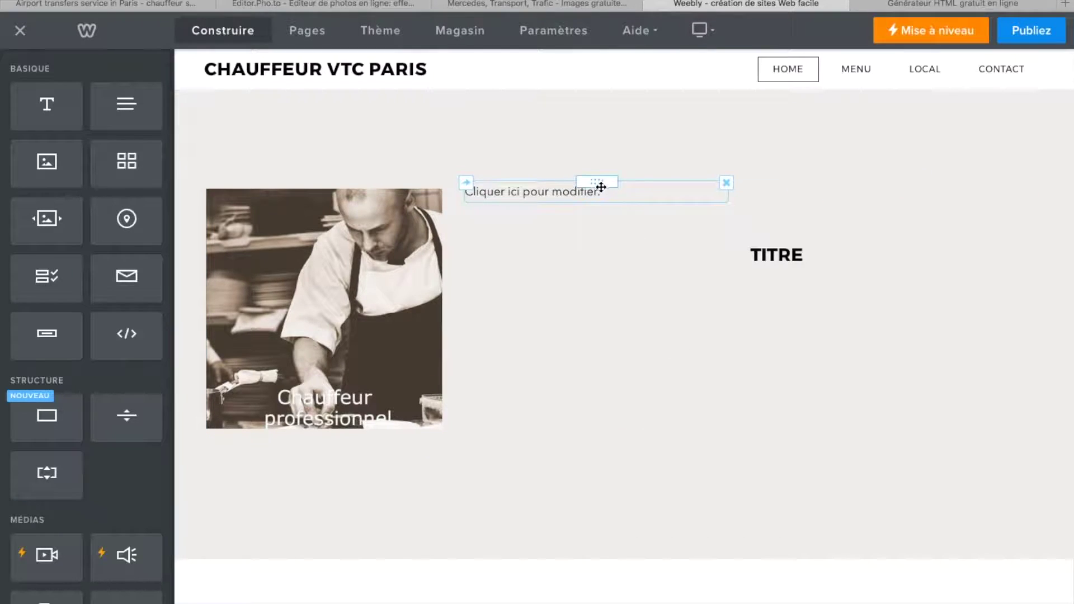
click(600, 192)
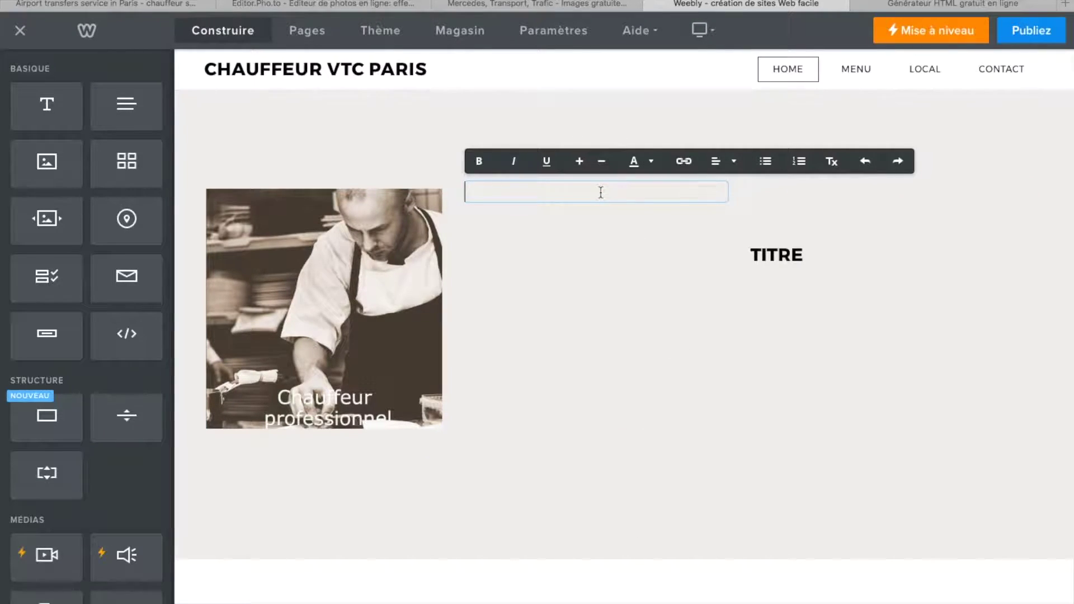
text(Chauffeur VTC a a Paris)
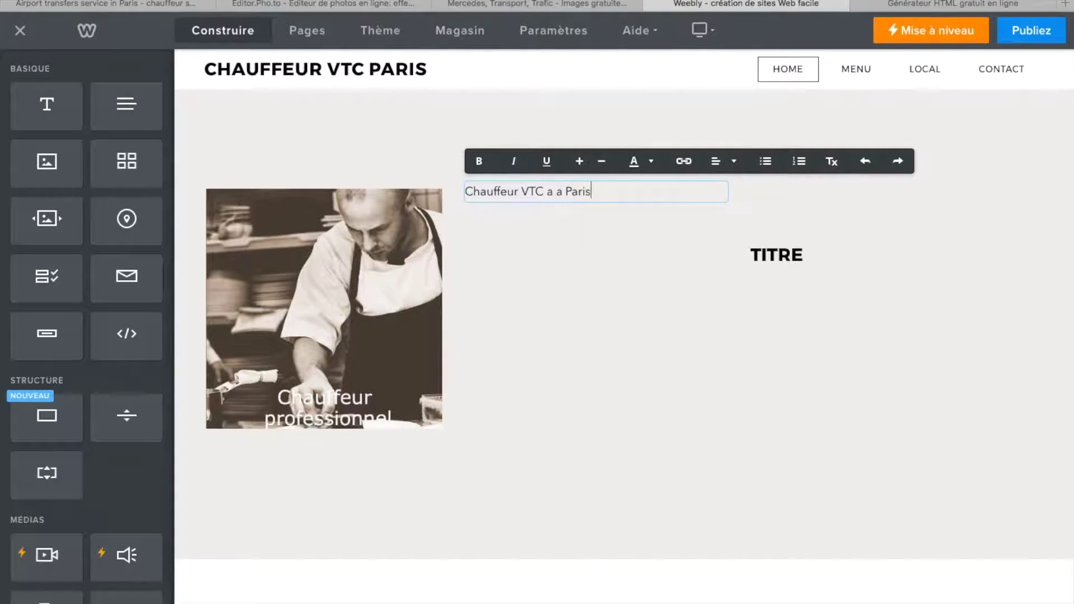
- Correct the first line to read 'Chauffeur VTC a Paris'
click(560, 192)
key(BackSpace)
click(610, 190)
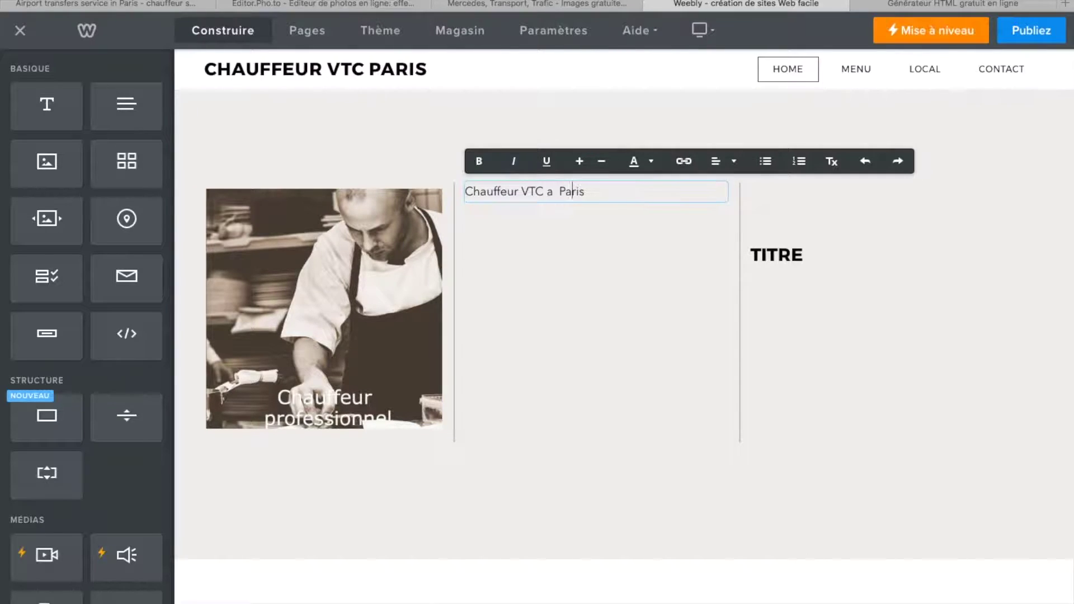
key(BackSpace)
click(575, 191)
key(Return)
key(BackSpace)
text(s)
- Add the lines 'Service professionnel' and 'Garantie satisfait ou remboursé' beneath it
key(Return)
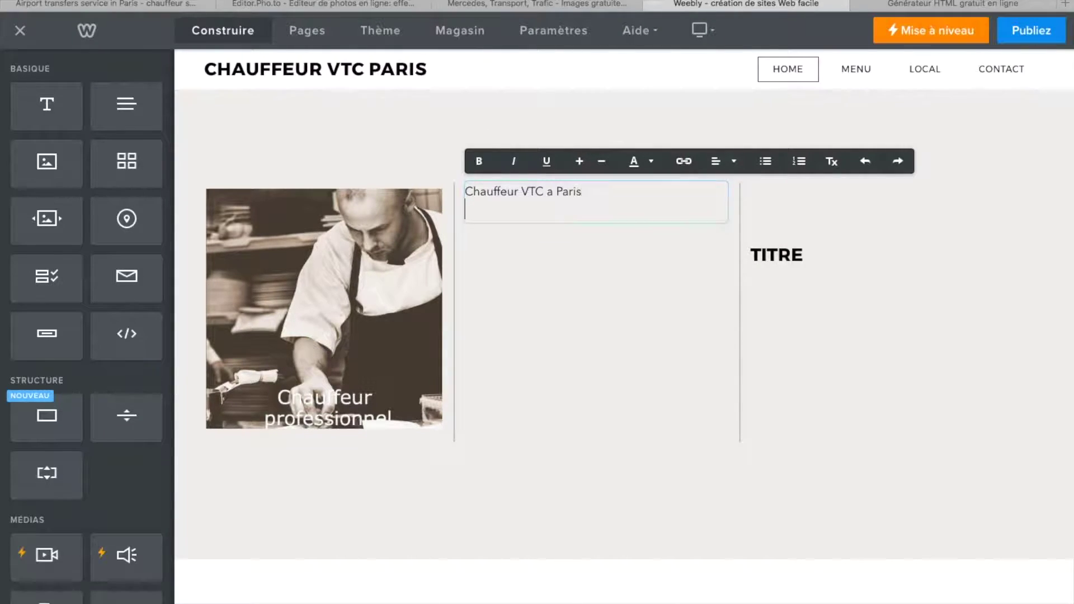
text(Service professionnel)
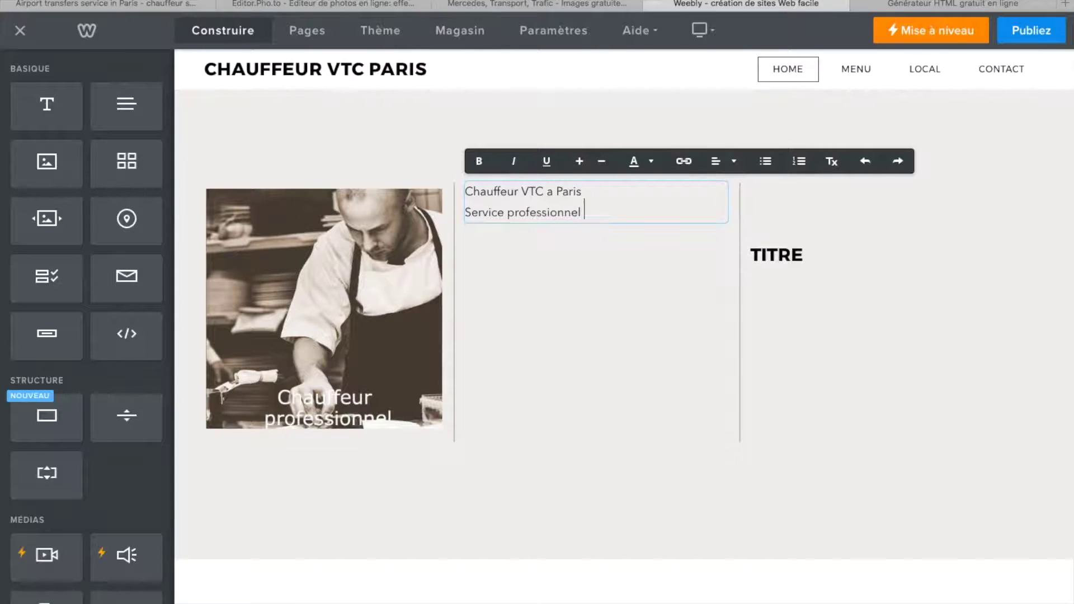
key(Return)
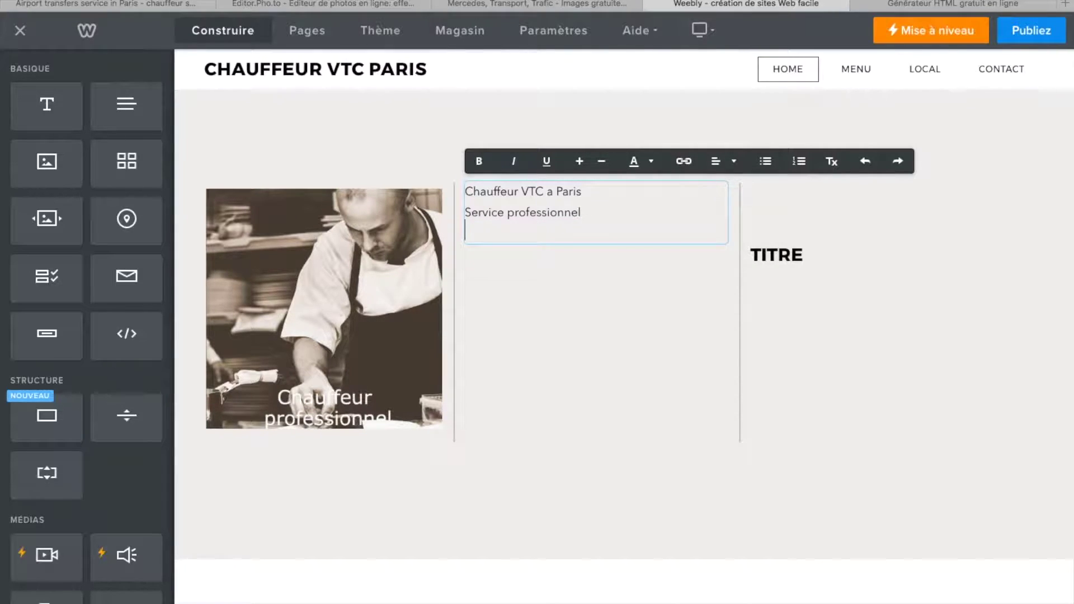
text(Garantie satisfait ou rembou)
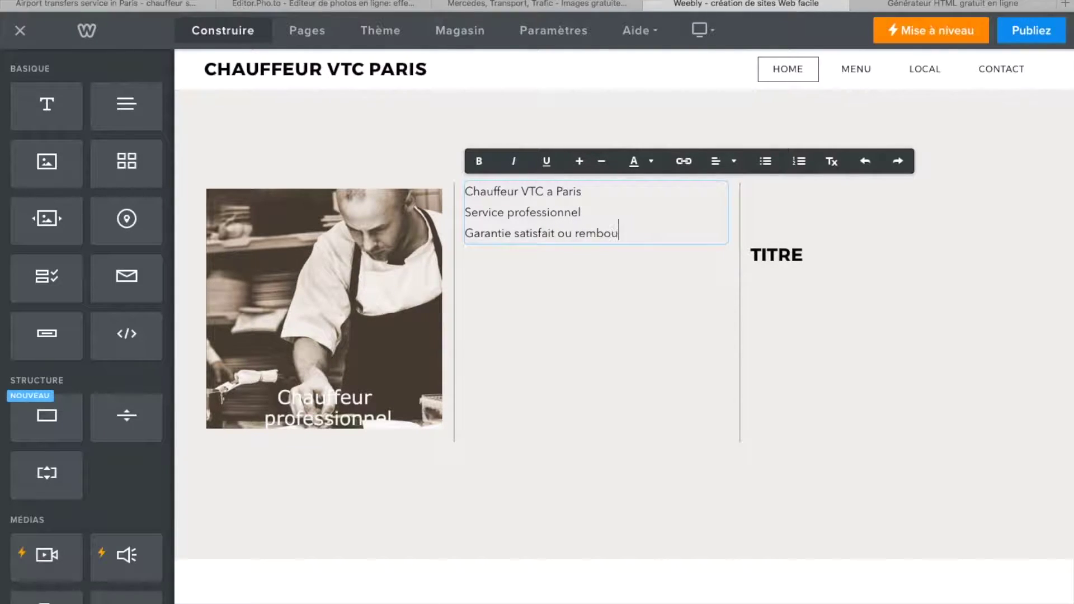
text(é")
- Move the TITRE heading above the three-line text and drop a Map into the right column
click(820, 249)
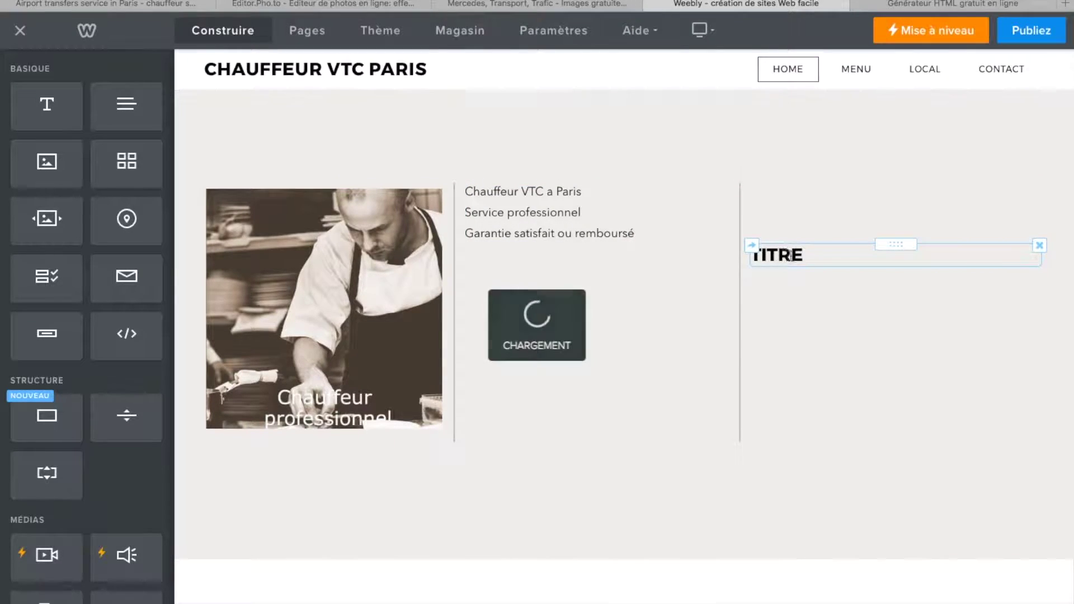
drag(887, 244, 598, 183)
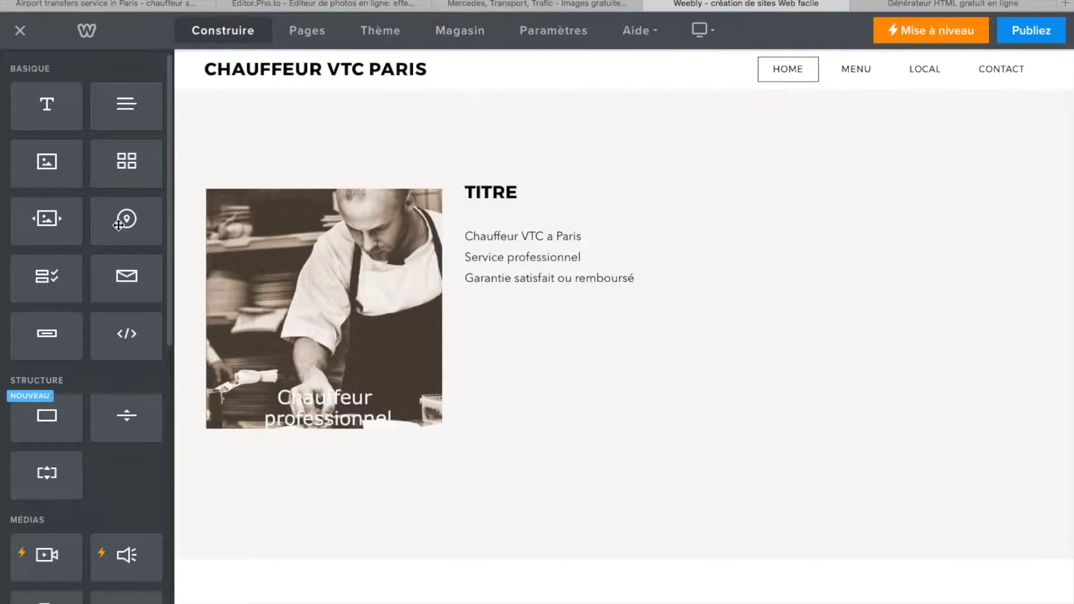
drag(126, 218, 881, 288)
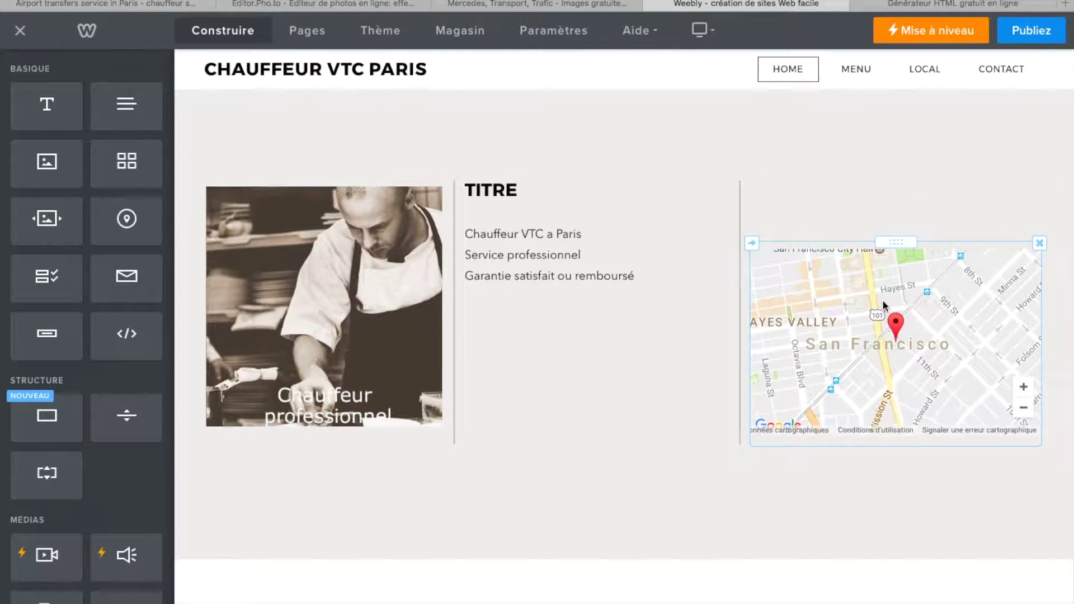
click(932, 399)
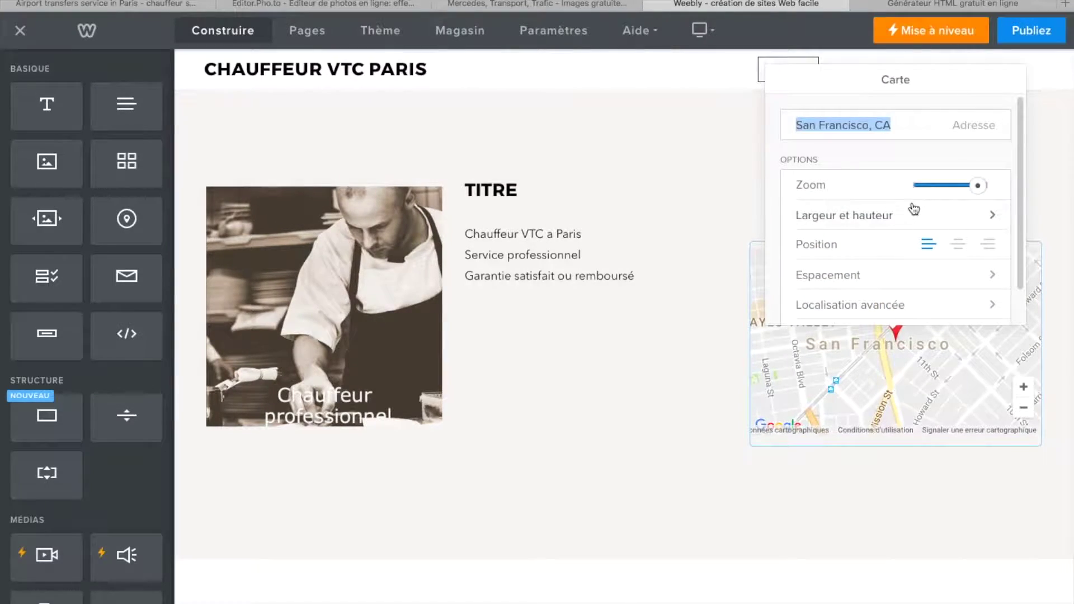
key(BackSpace)
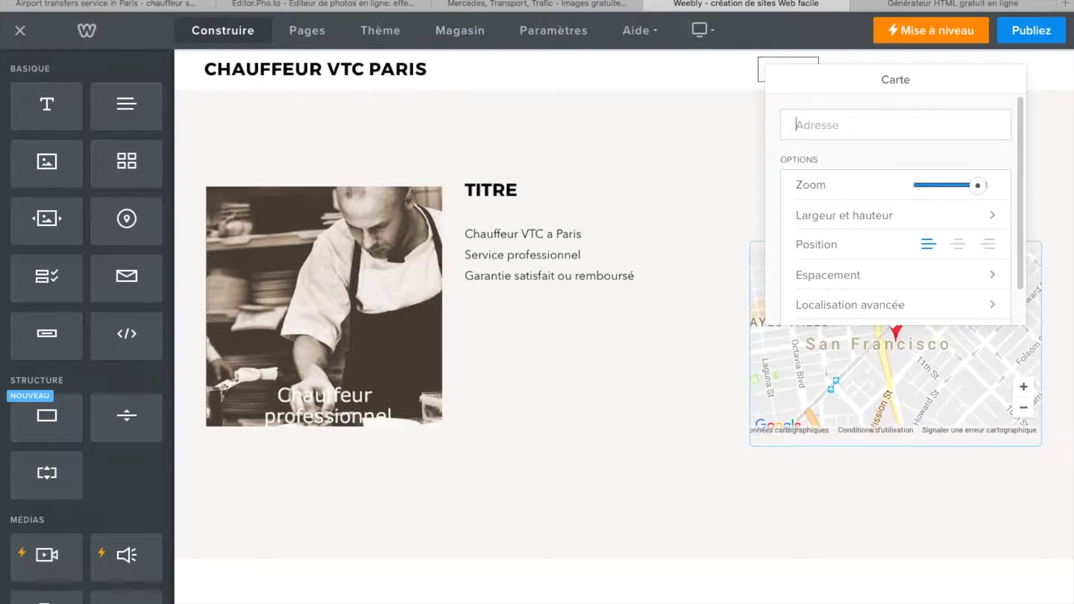
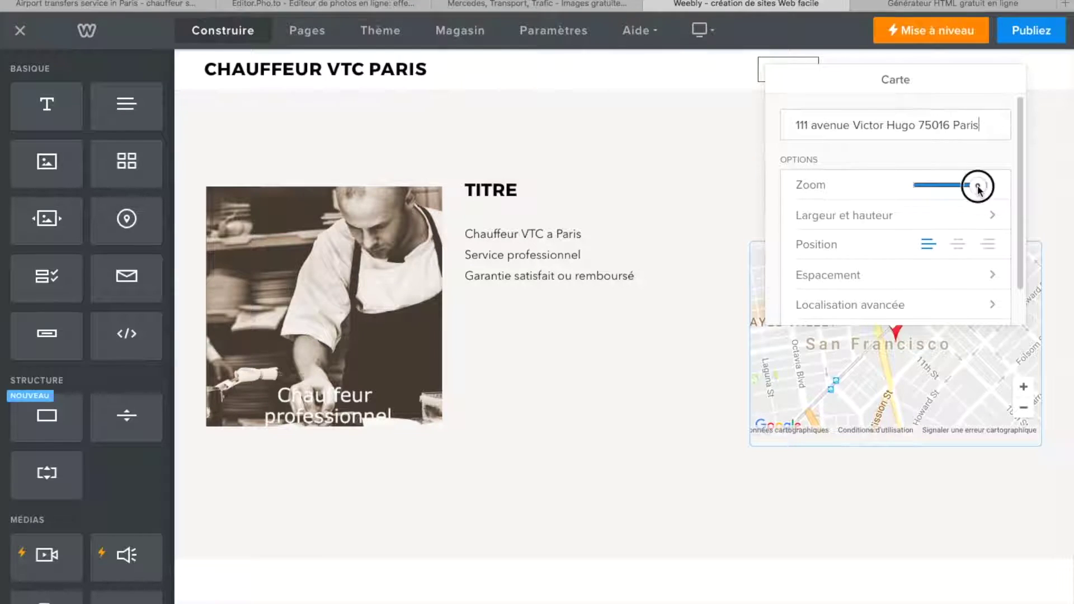
- Adjust the map zoom to show central Paris around the marker
drag(977, 185, 947, 186)
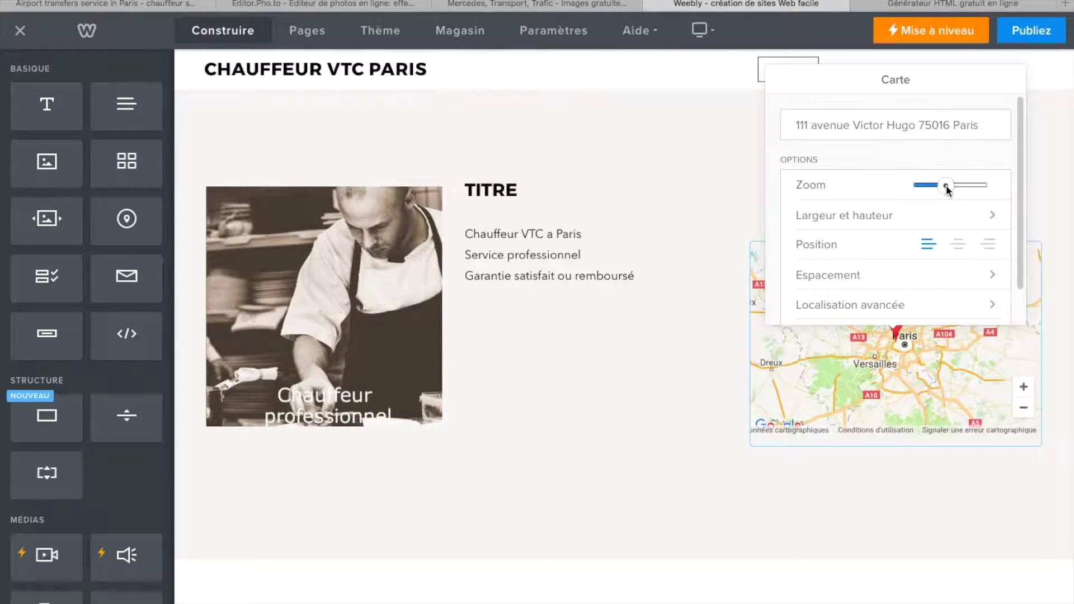
drag(946, 185, 973, 186)
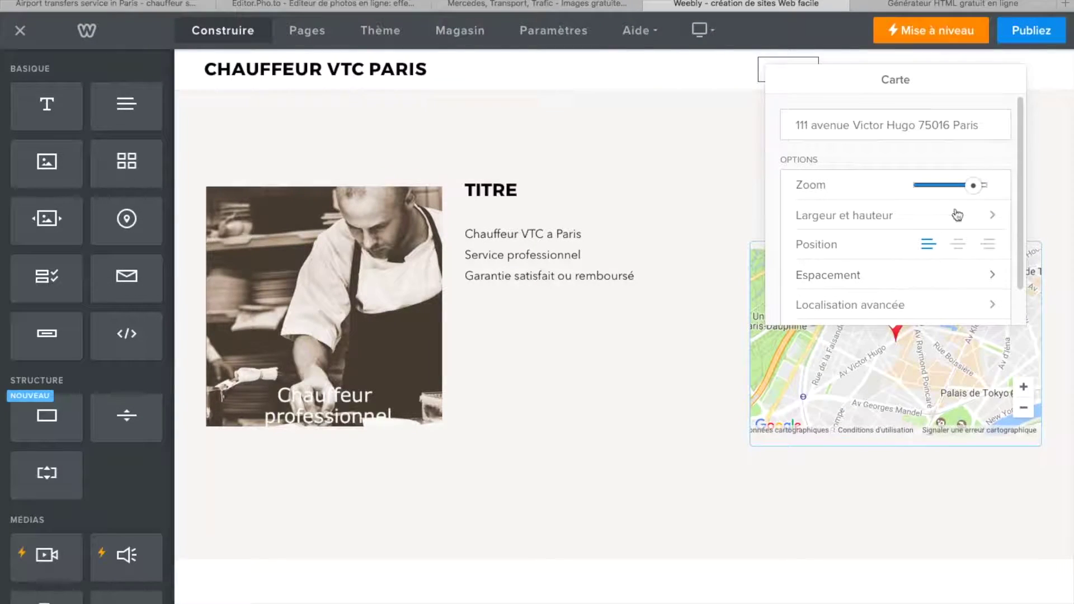
click(977, 186)
drag(976, 186, 966, 186)
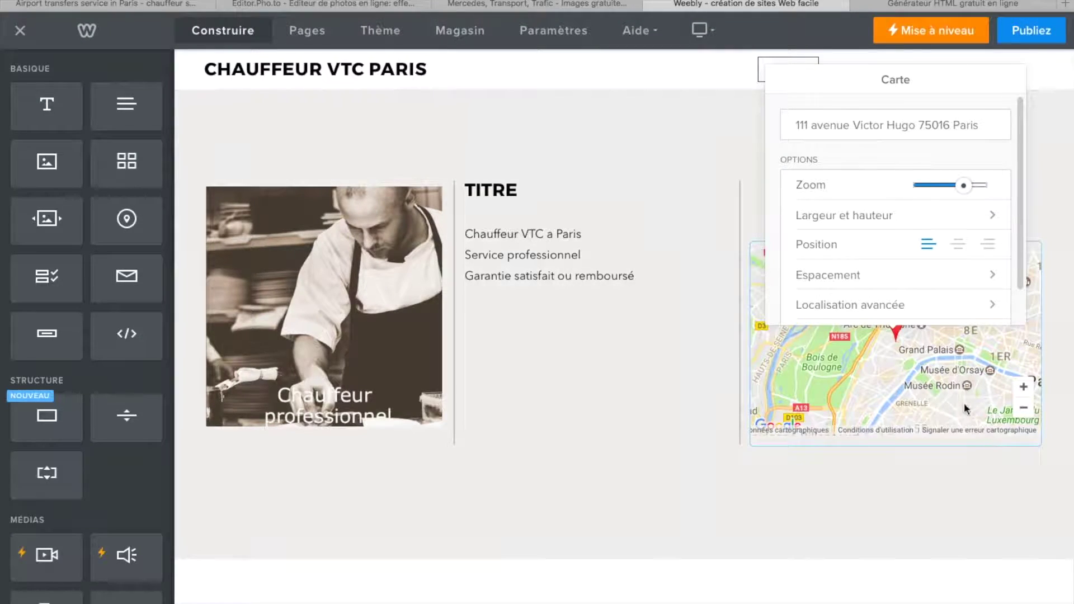
scroll(904, 285, down, 2)
click(986, 235)
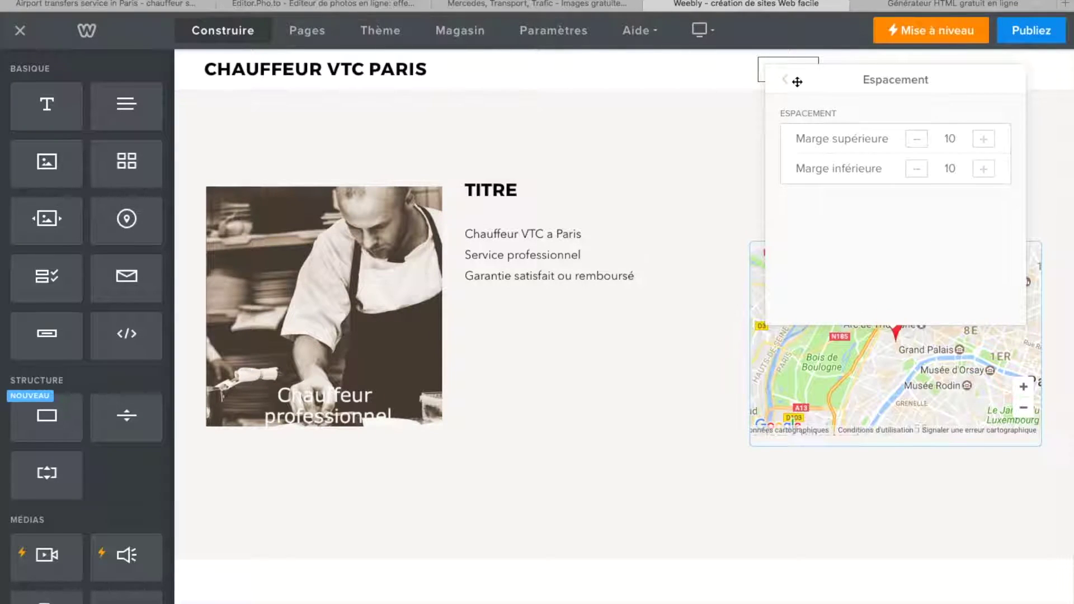
- Browse the map's advanced location coordinates and marker display options without changing them
click(785, 81)
scroll(891, 252, down, 2)
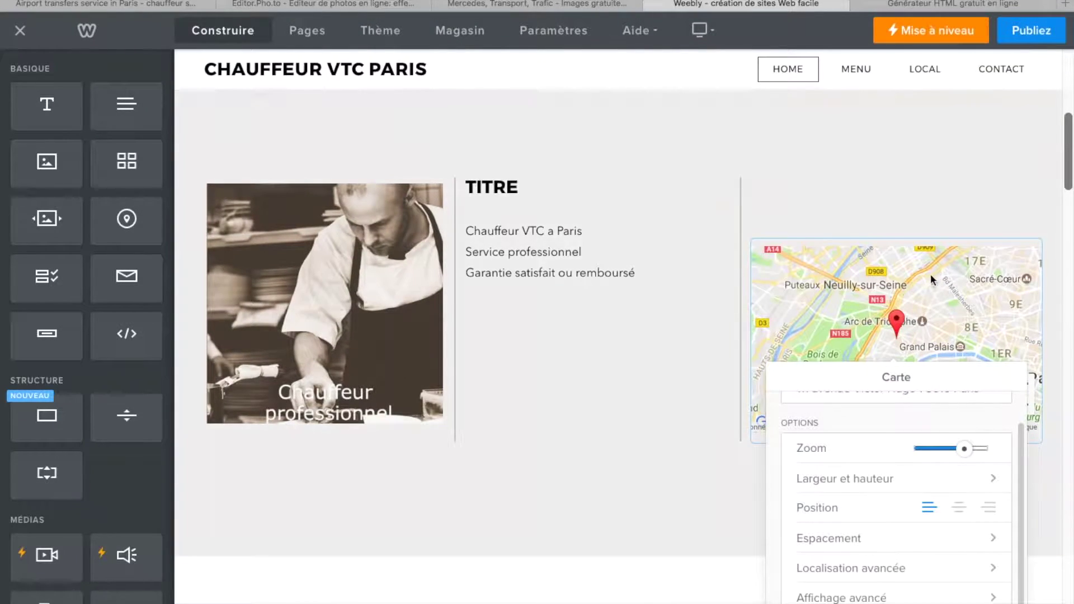
click(981, 569)
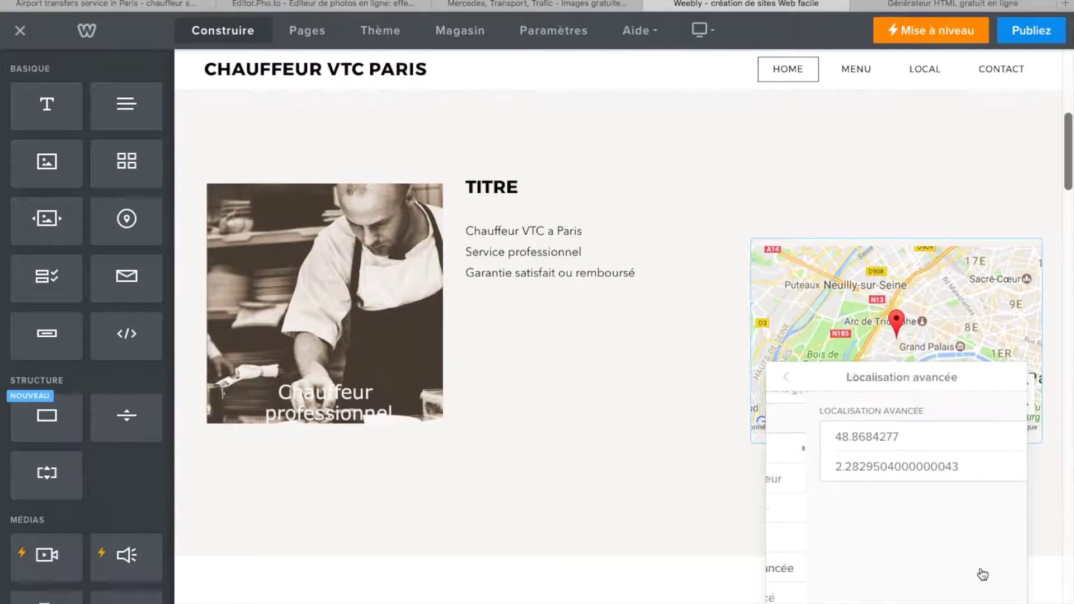
double_click(895, 466)
click(787, 377)
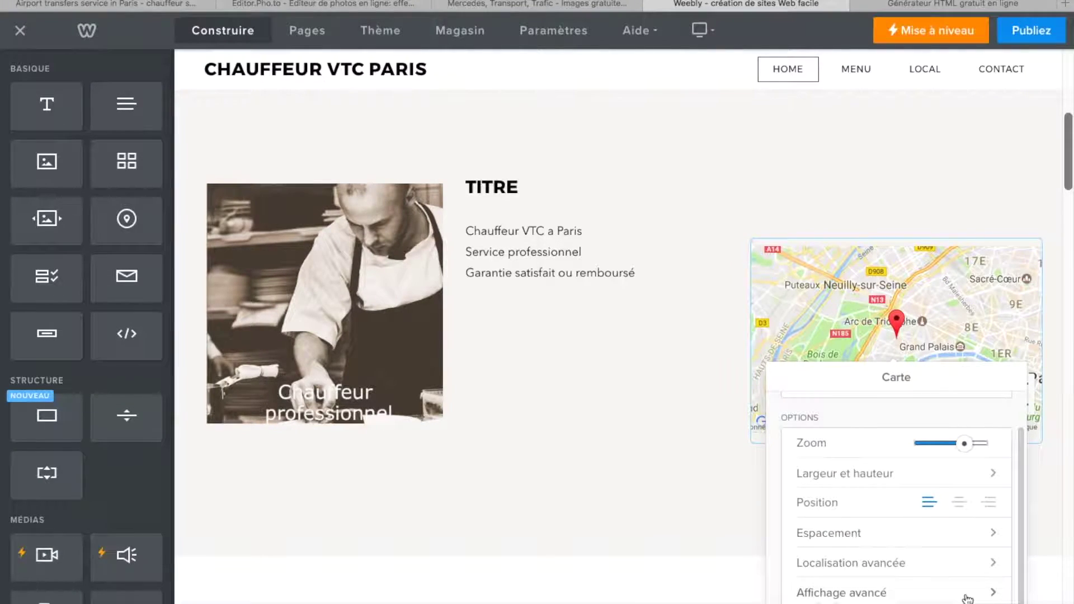
click(980, 598)
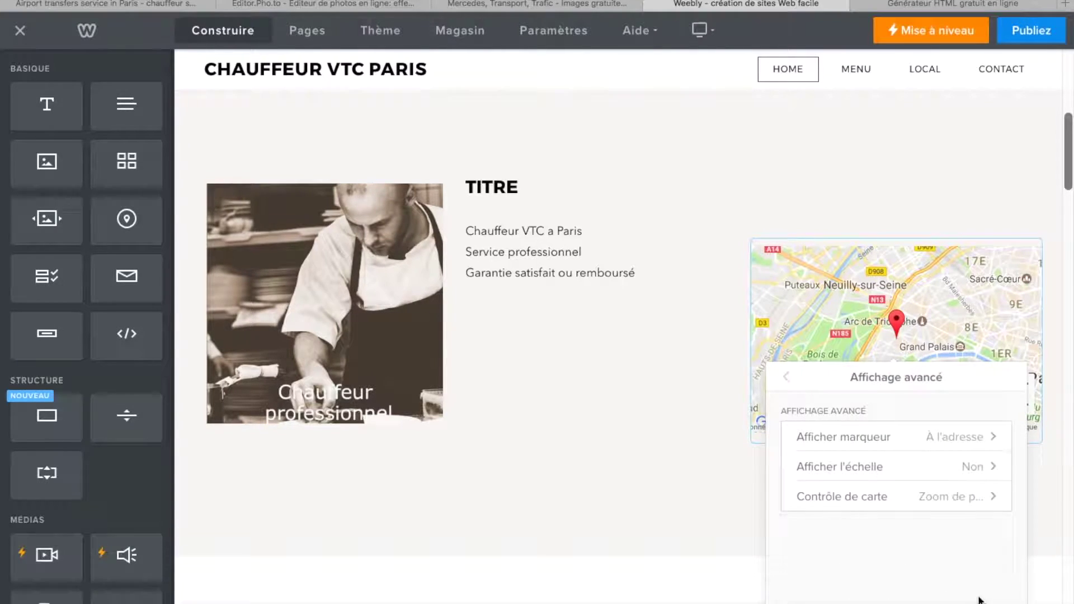
click(988, 442)
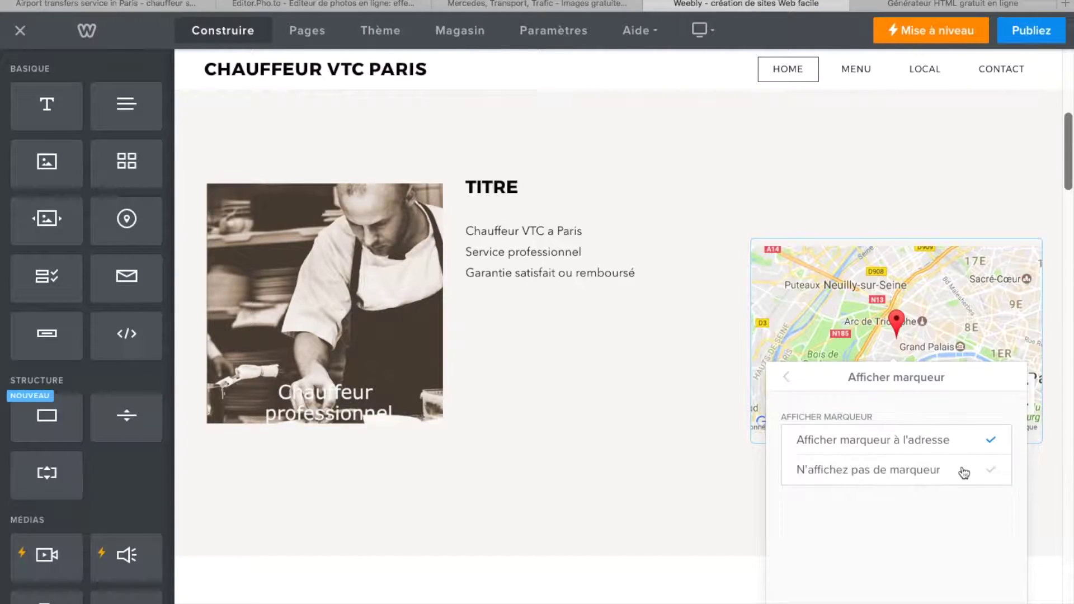
click(787, 384)
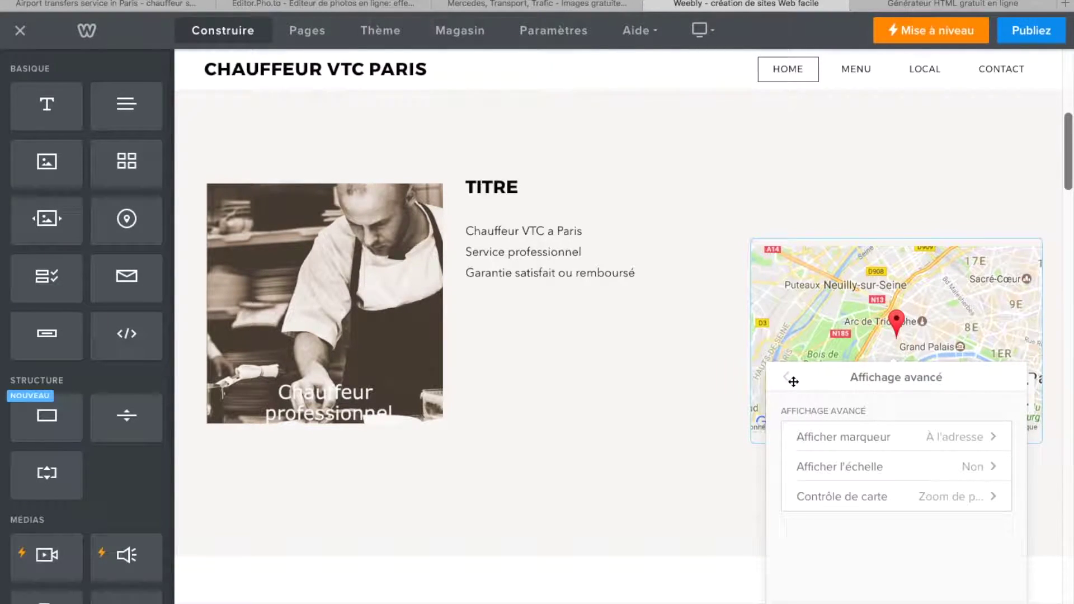
click(787, 379)
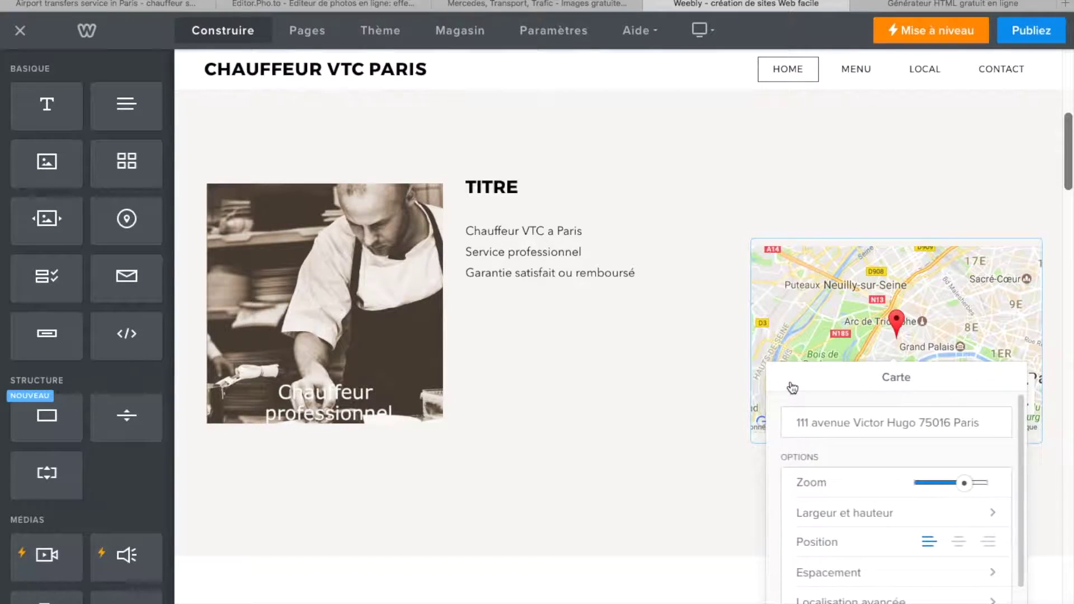
scroll(900, 569, down, 5)
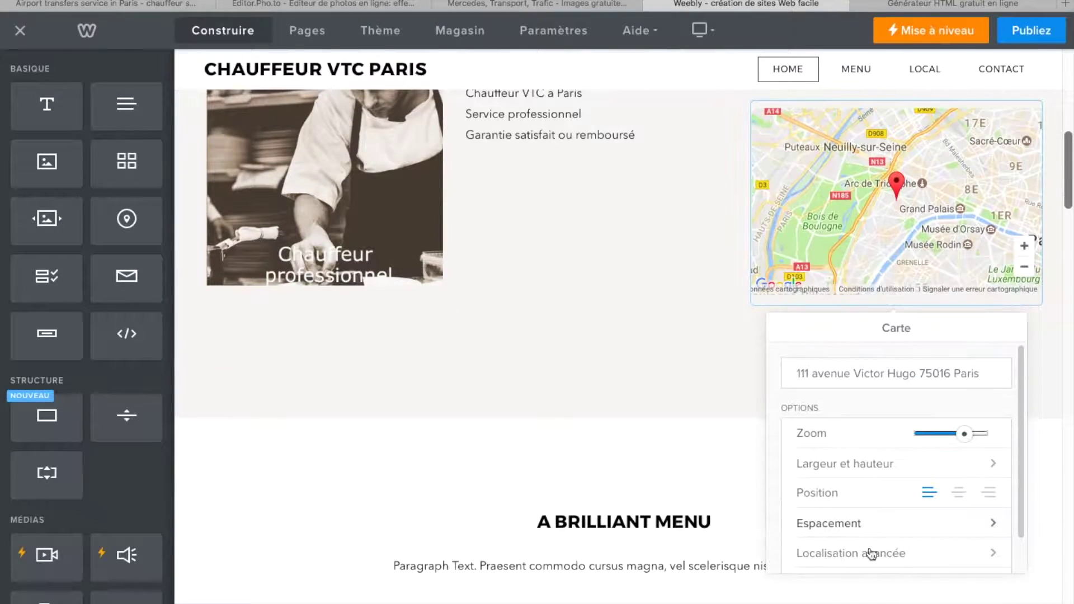
scroll(642, 357, up, 2)
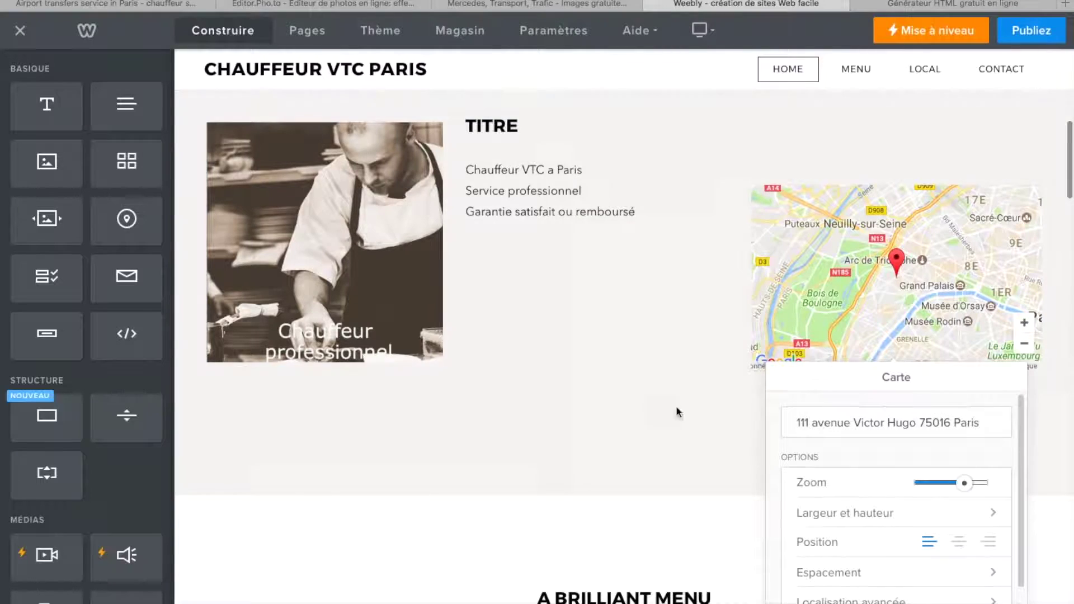
- Delete the empty spacer above the map so it moves up
click(642, 442)
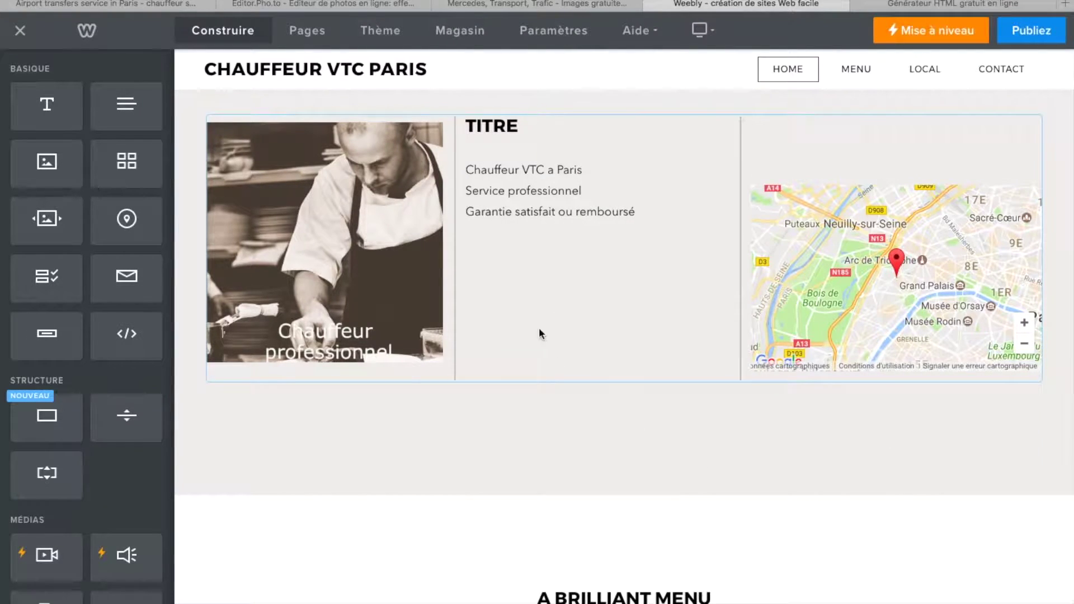
click(918, 247)
click(864, 157)
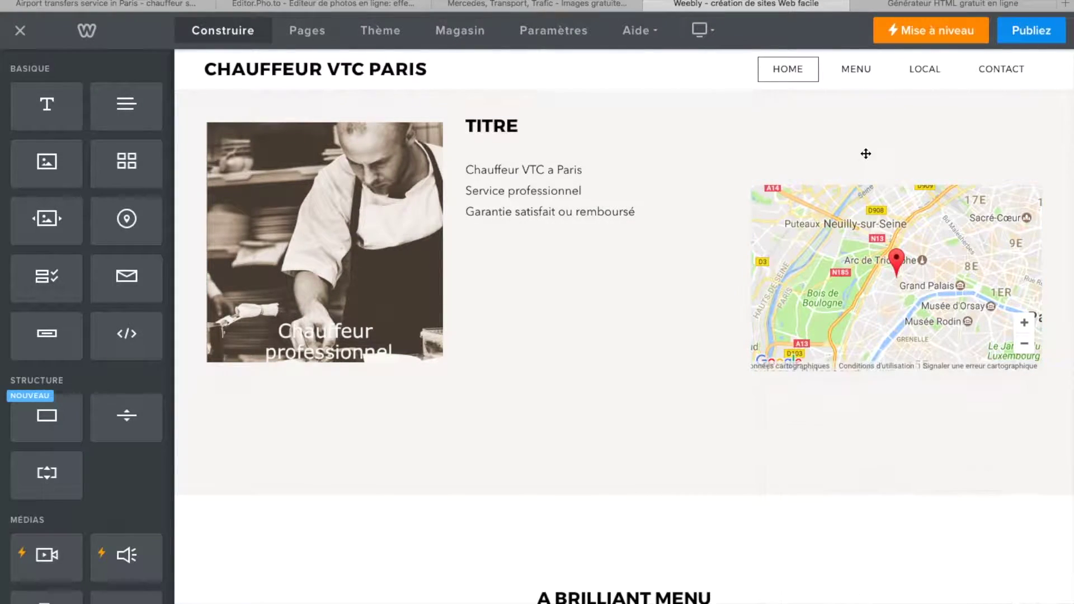
click(1039, 117)
click(996, 71)
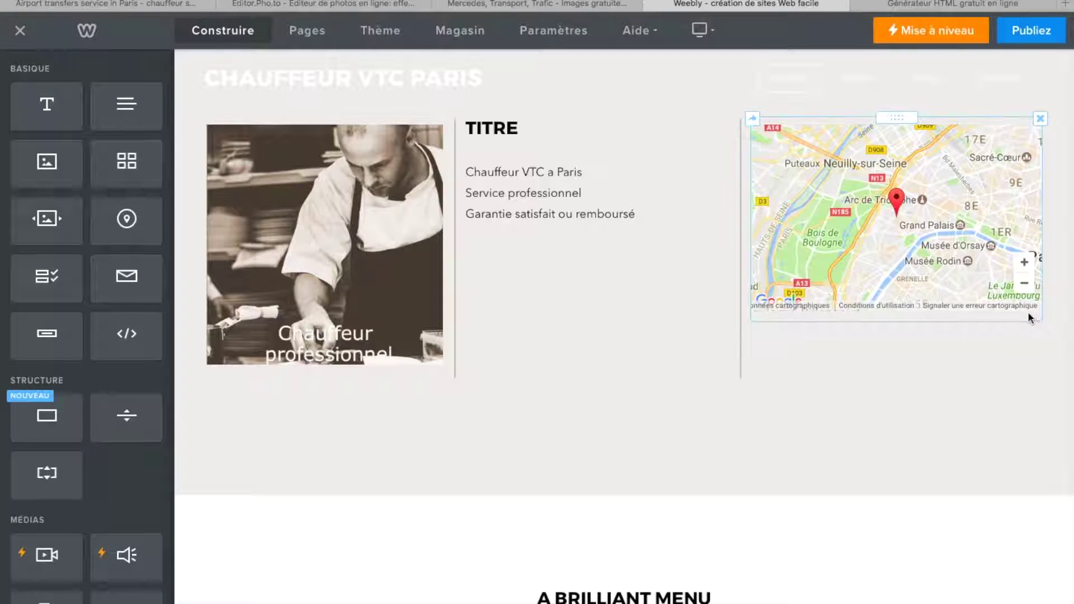
- Select the chef photo beside the map and bring up its Image settings
click(964, 316)
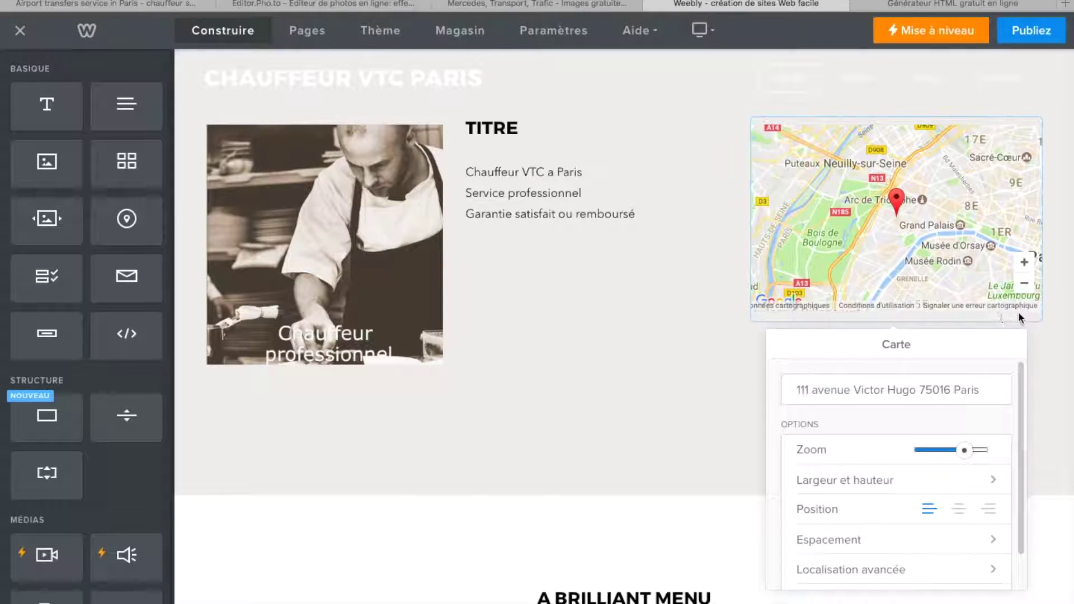
click(700, 381)
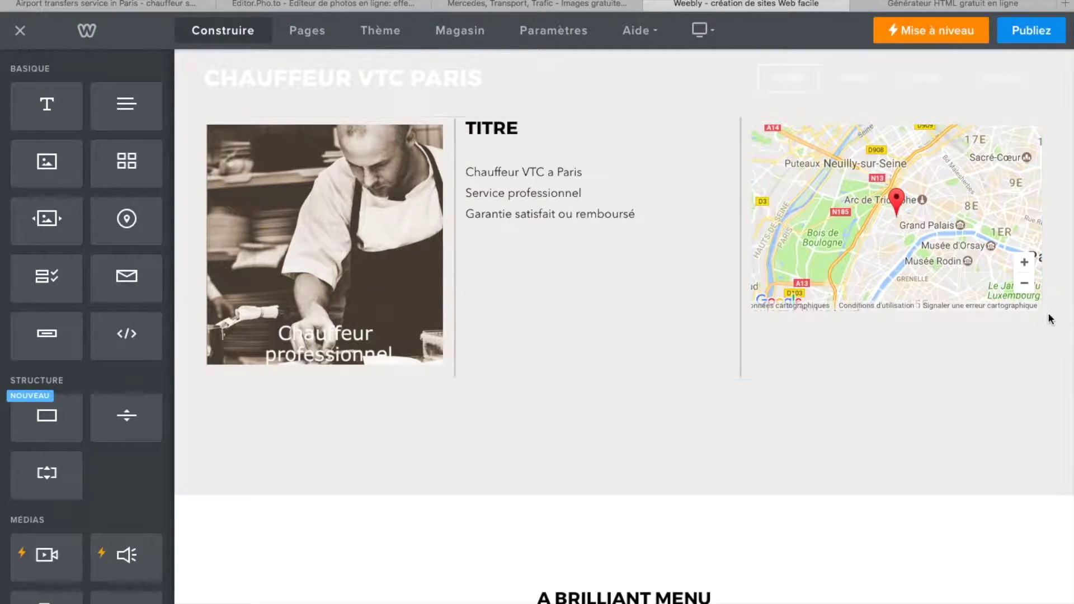
click(410, 310)
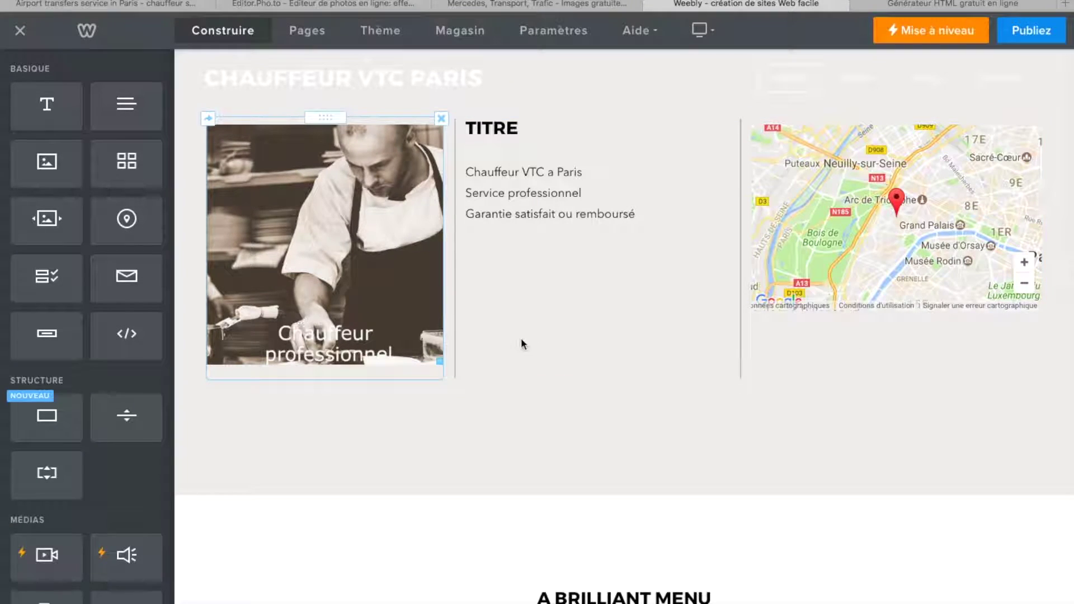
scroll(377, 274, up, 4)
scroll(377, 274, down, 4)
scroll(376, 273, up, 3)
click(300, 384)
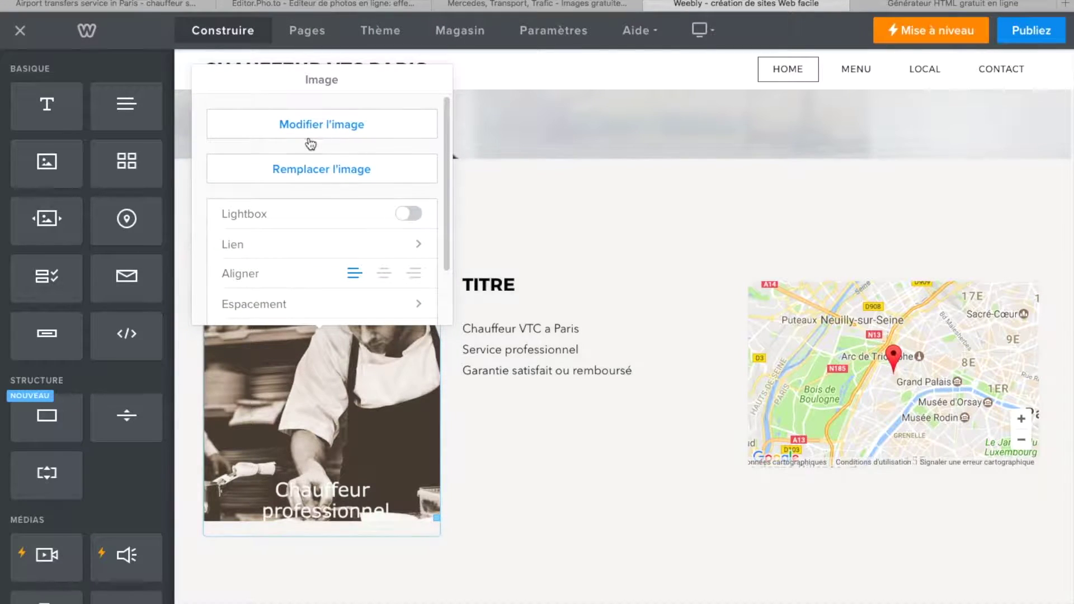
- Replace the chef photo with the businessman JPG from the Bureau > viator folder
click(341, 182)
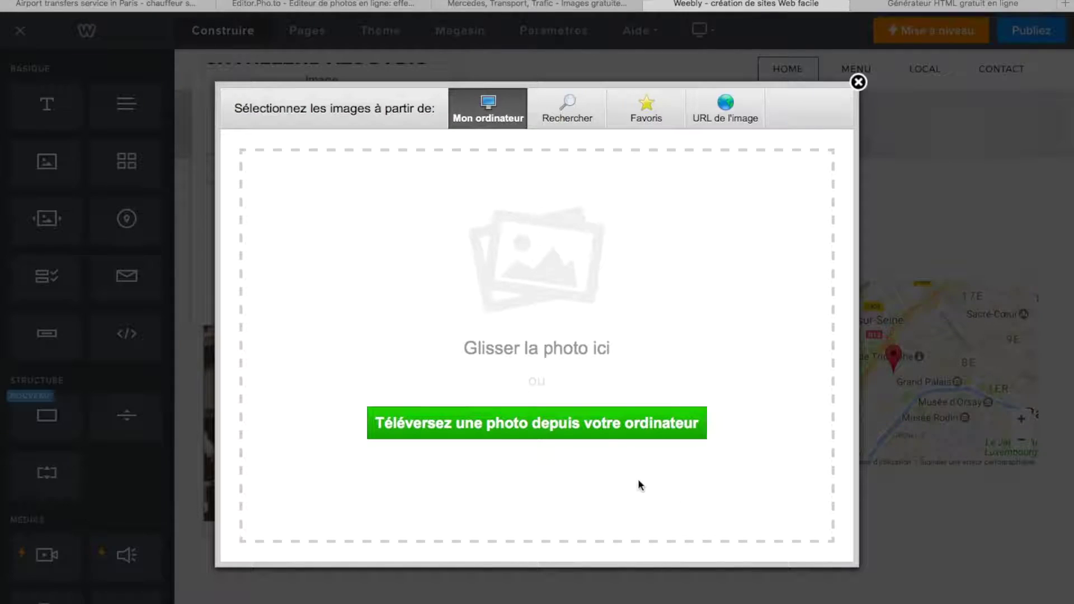
click(602, 427)
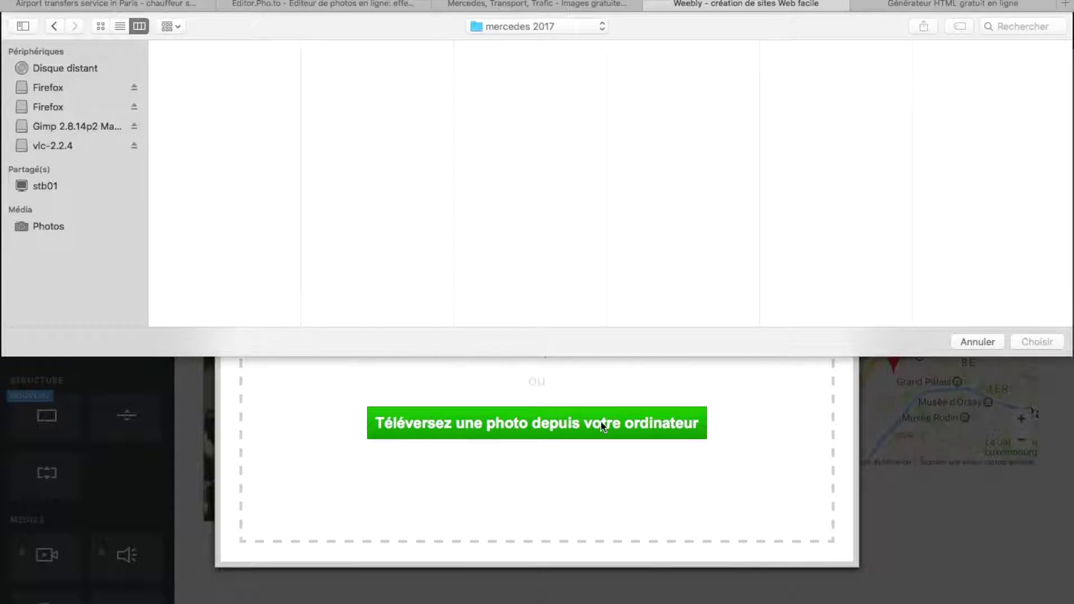
click(602, 27)
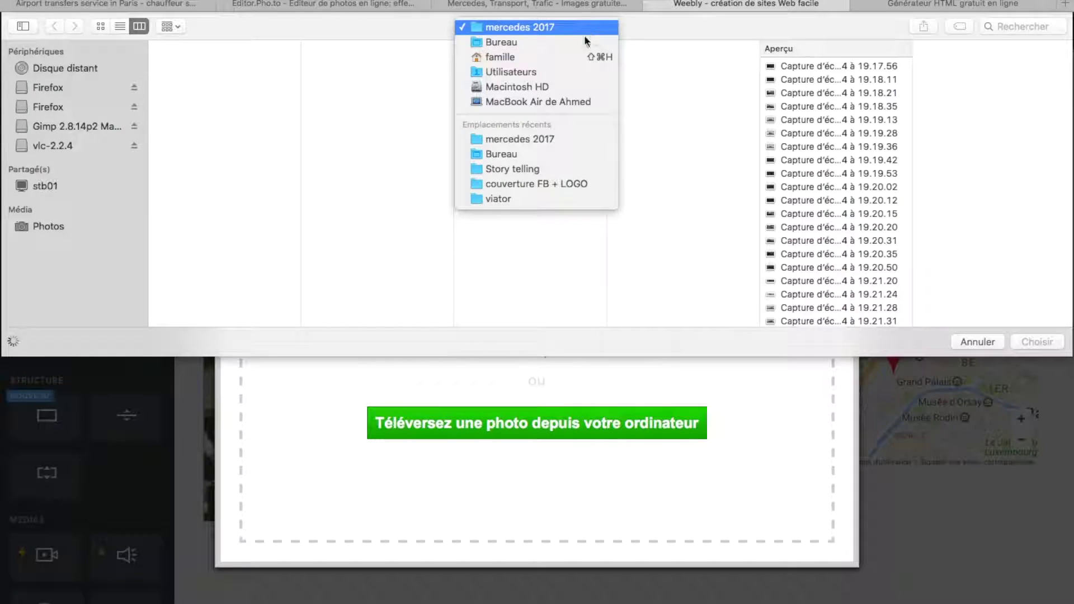
click(522, 42)
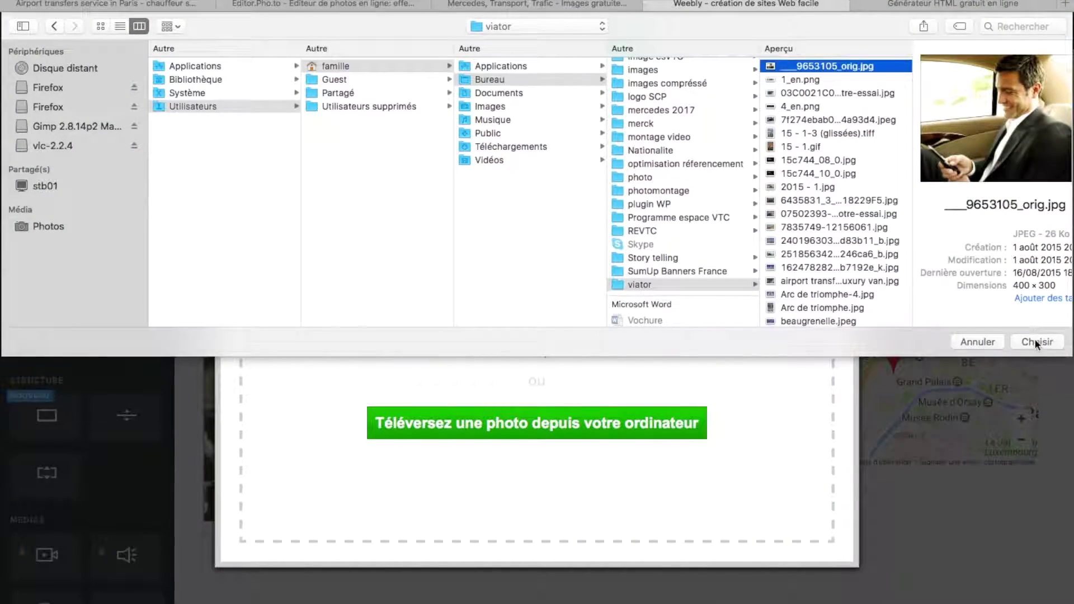
click(1036, 341)
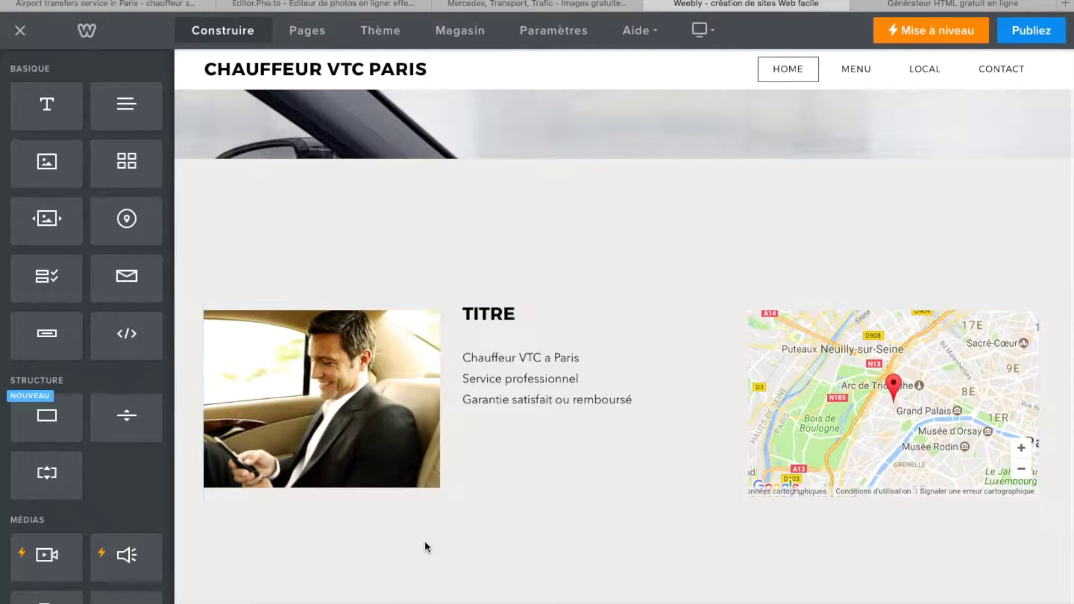
- Turn on Lightbox for the new businessman photo
click(395, 456)
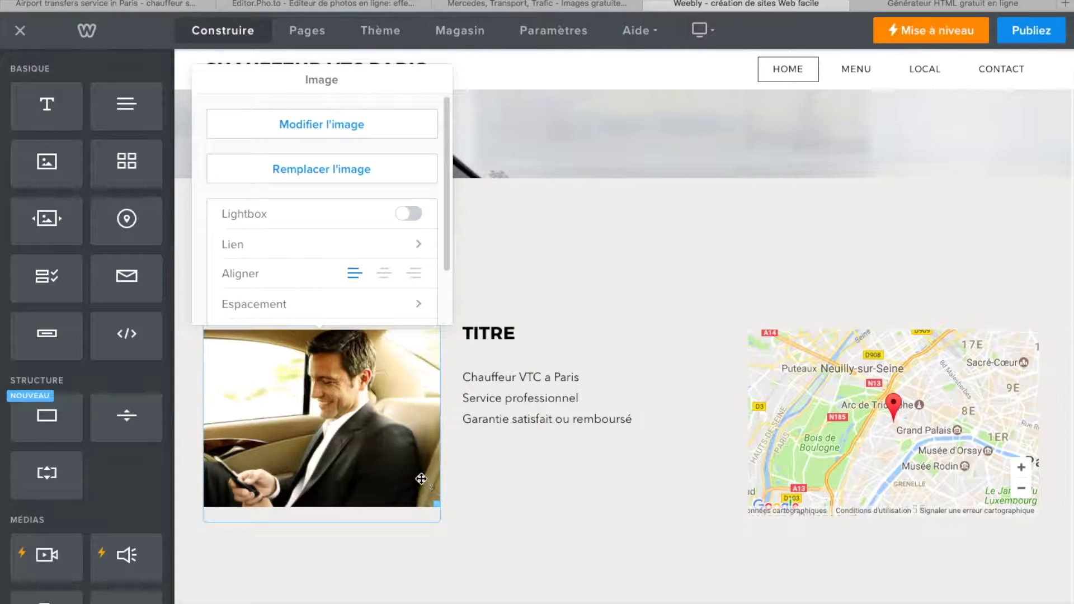
click(547, 580)
click(384, 425)
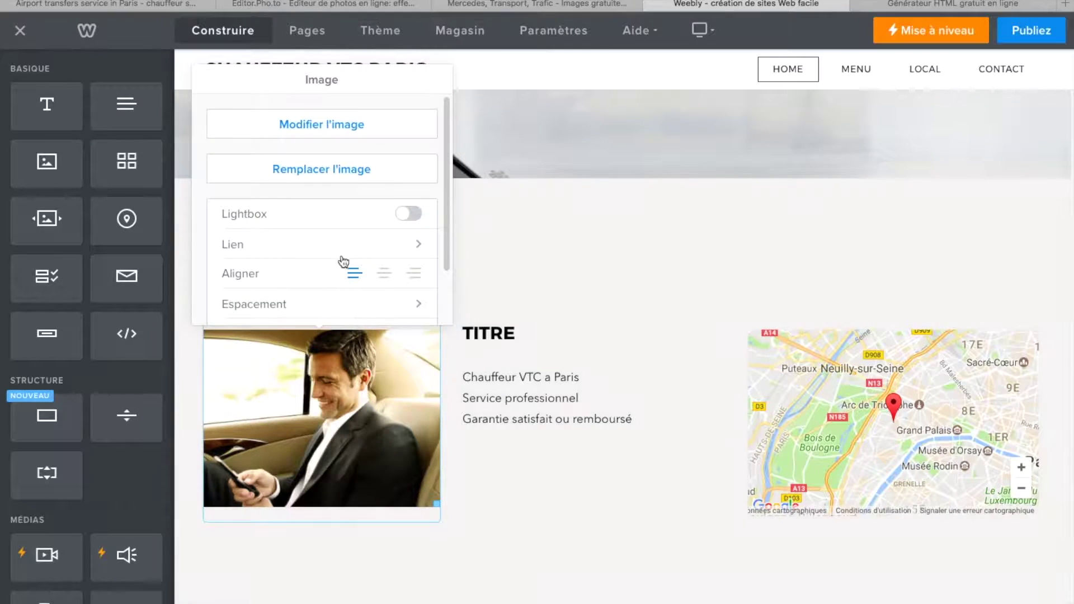
click(409, 215)
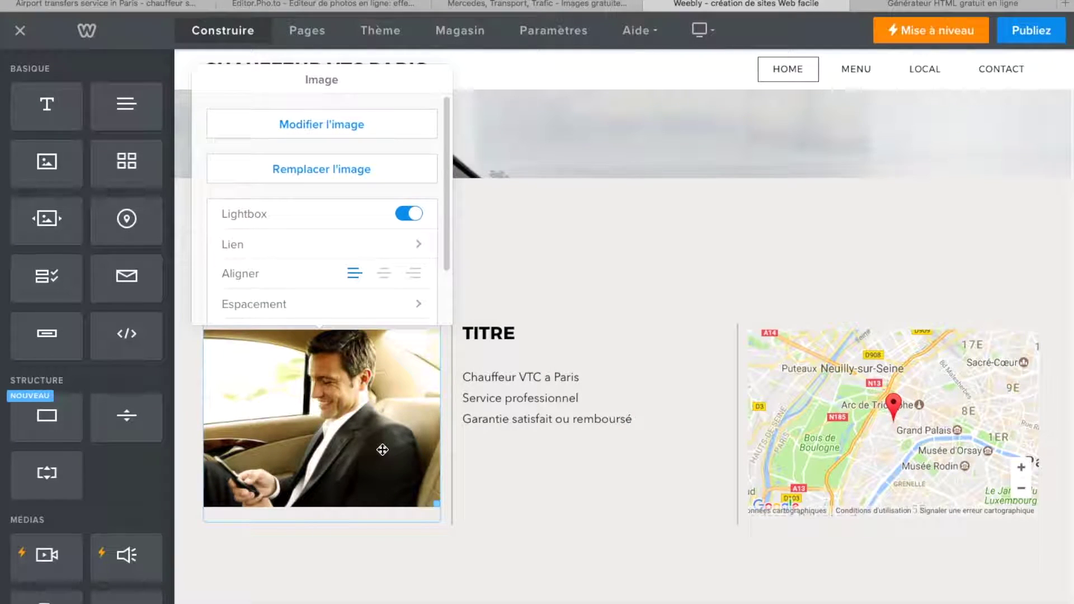
scroll(321, 286, down, 2)
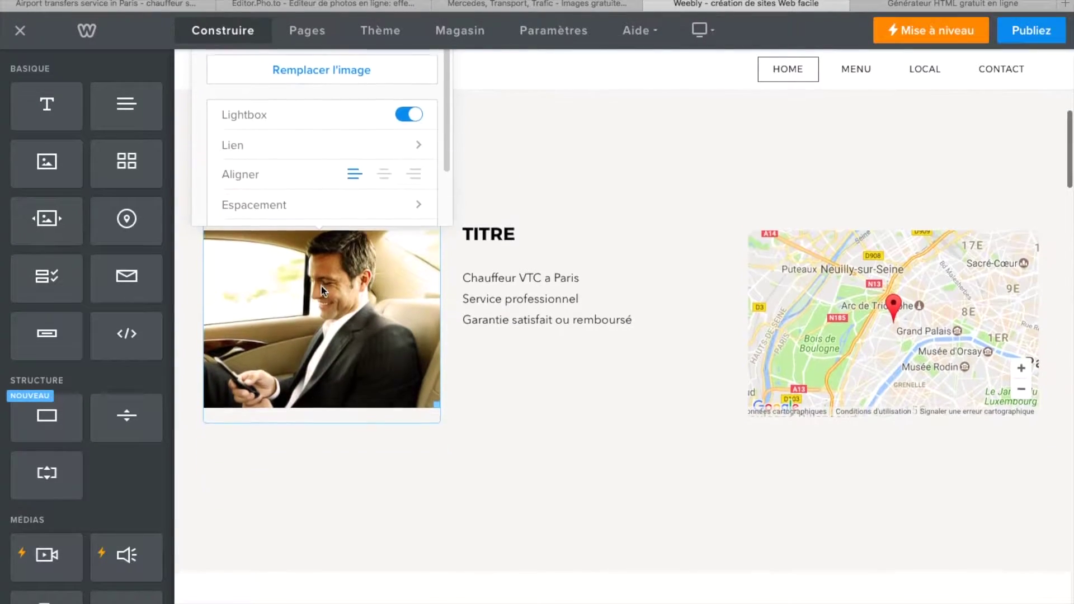
scroll(321, 287, up, 1)
scroll(266, 254, down, 1)
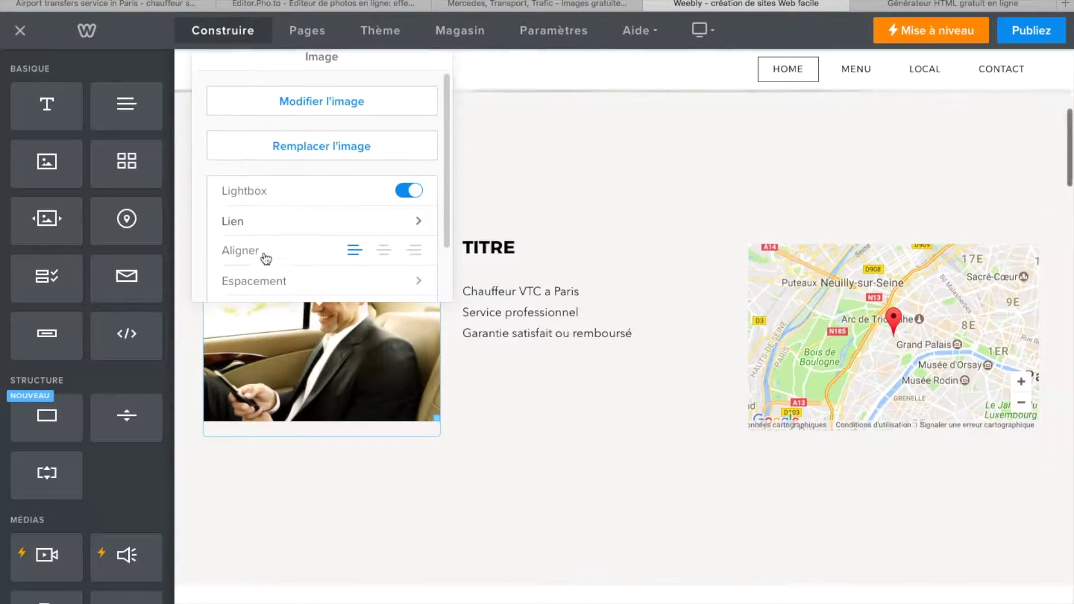
scroll(265, 258, up, 1)
- Open the businessman photo in Weebly's image editor
click(555, 536)
scroll(428, 327, up, 1)
scroll(428, 327, up, 1)
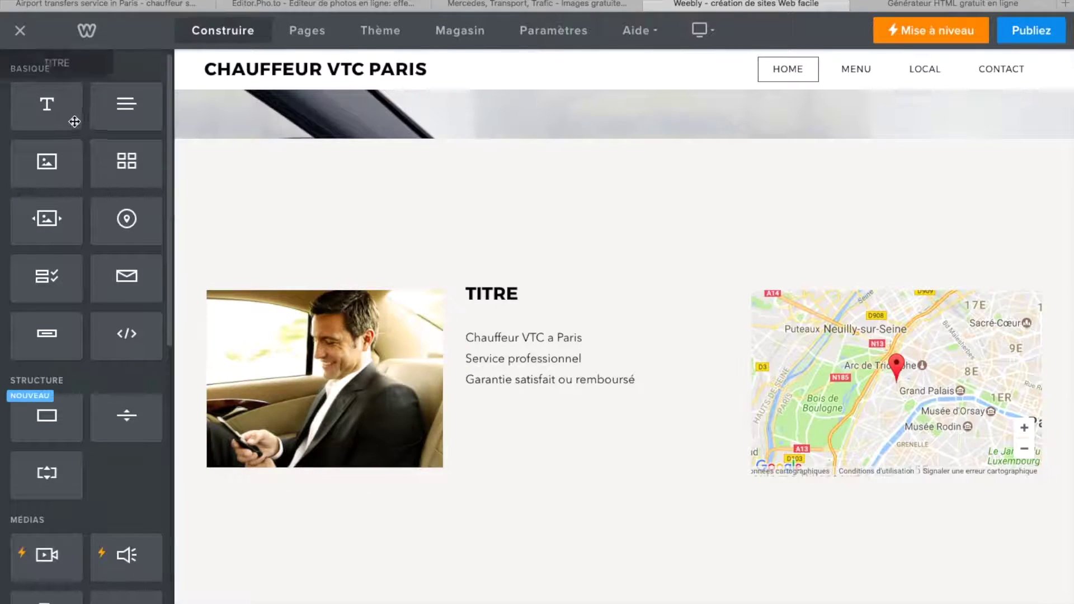
click(292, 425)
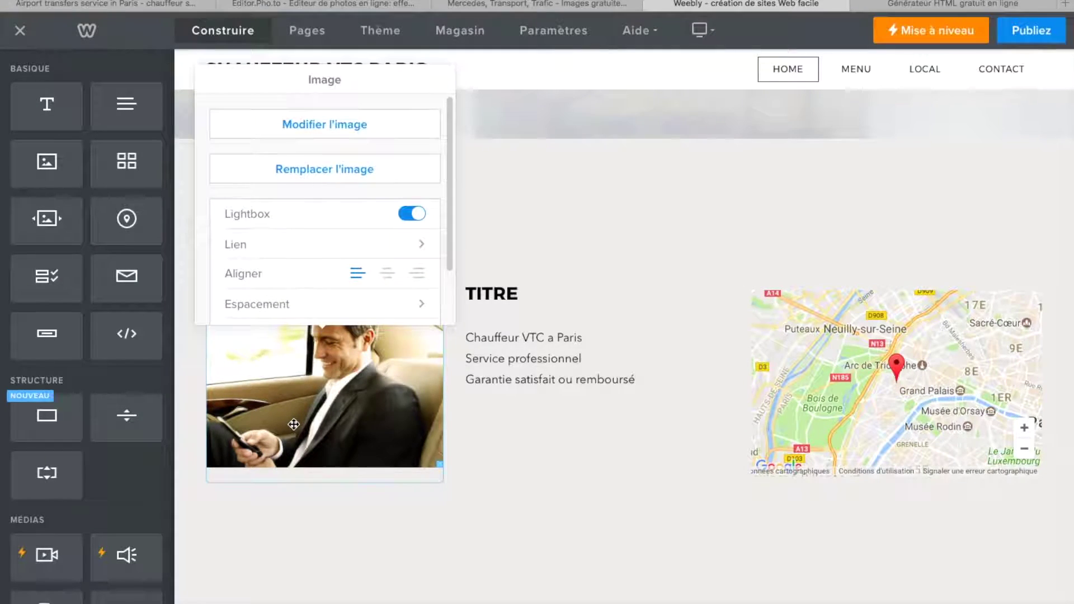
scroll(336, 185, up, 3)
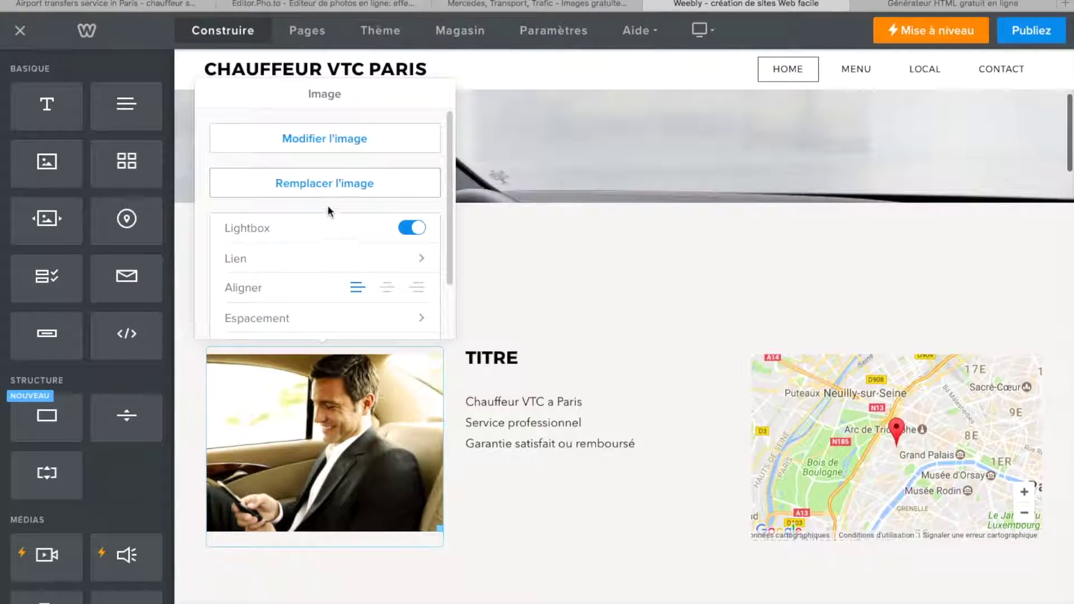
click(325, 140)
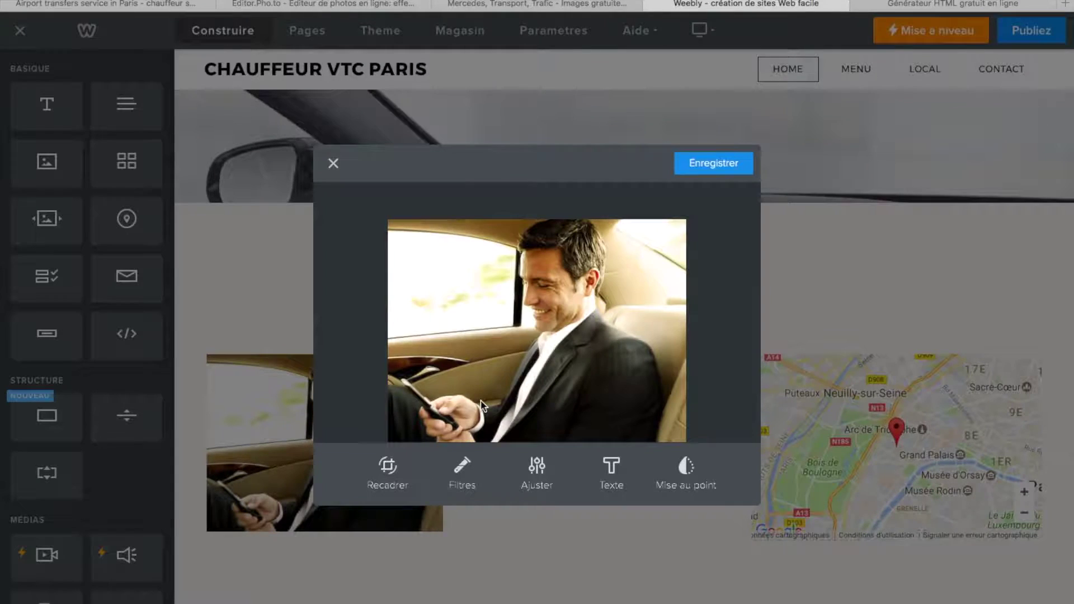
- Add a white 'Chauffeur professionnel' text caption to the photo and save it
click(611, 473)
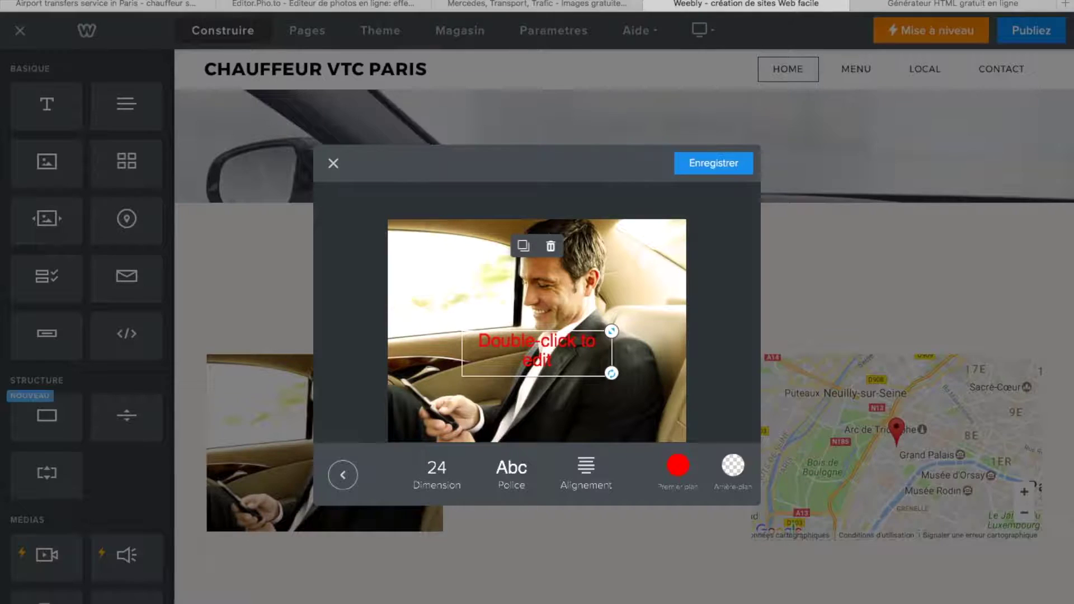
double_click(556, 355)
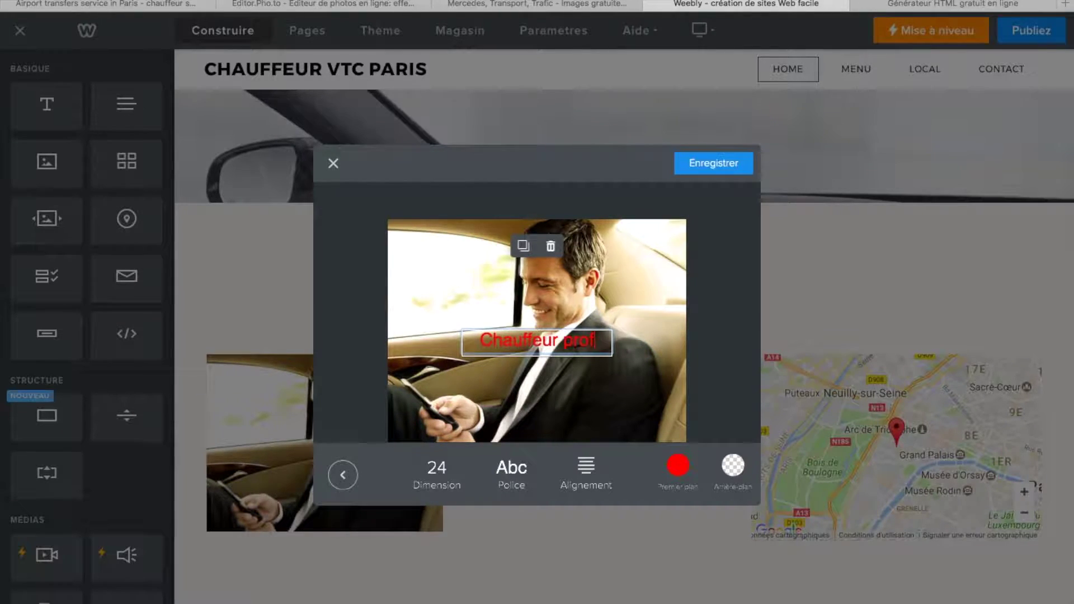
text(Chauffeur professionnel)
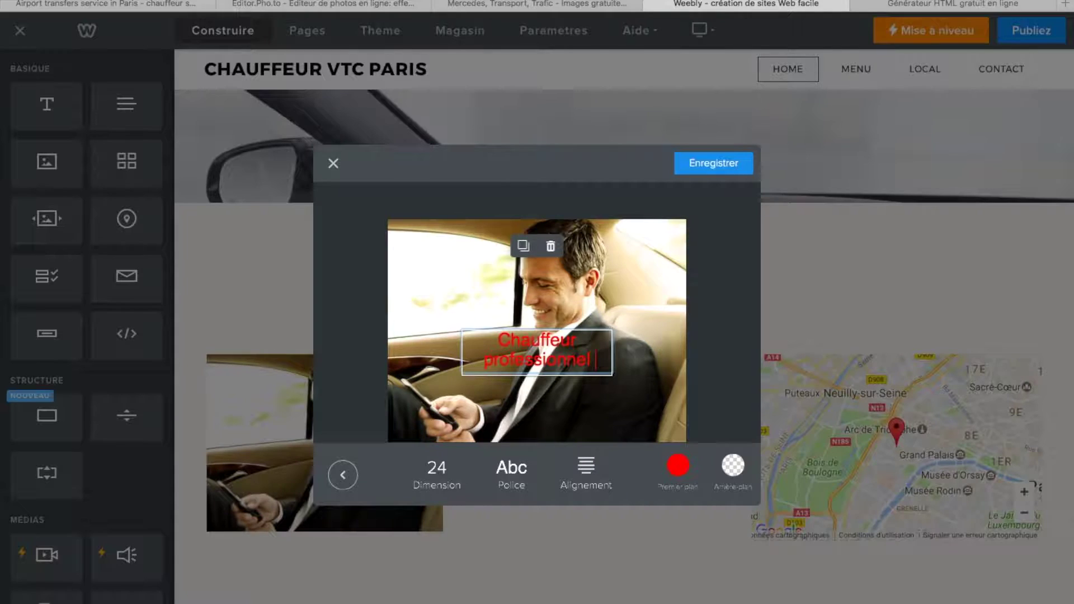
drag(607, 359, 506, 344)
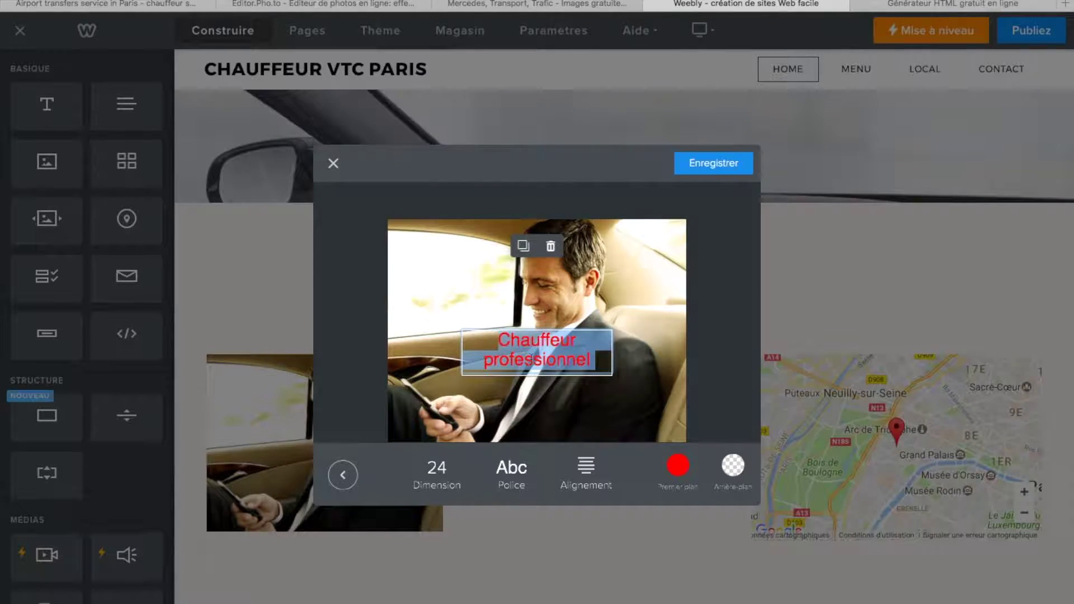
click(676, 467)
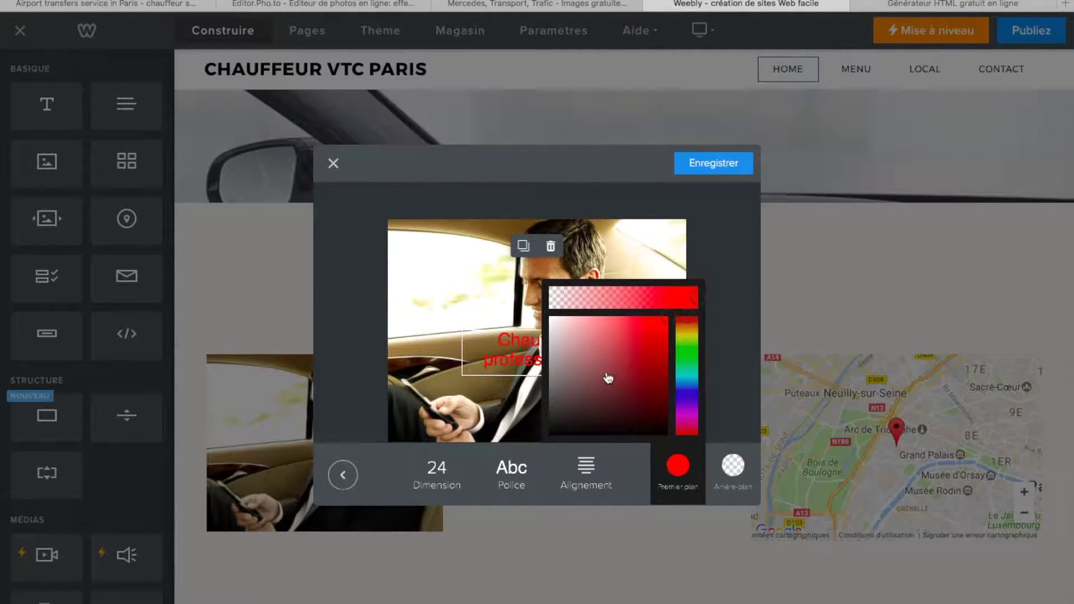
drag(582, 369, 545, 315)
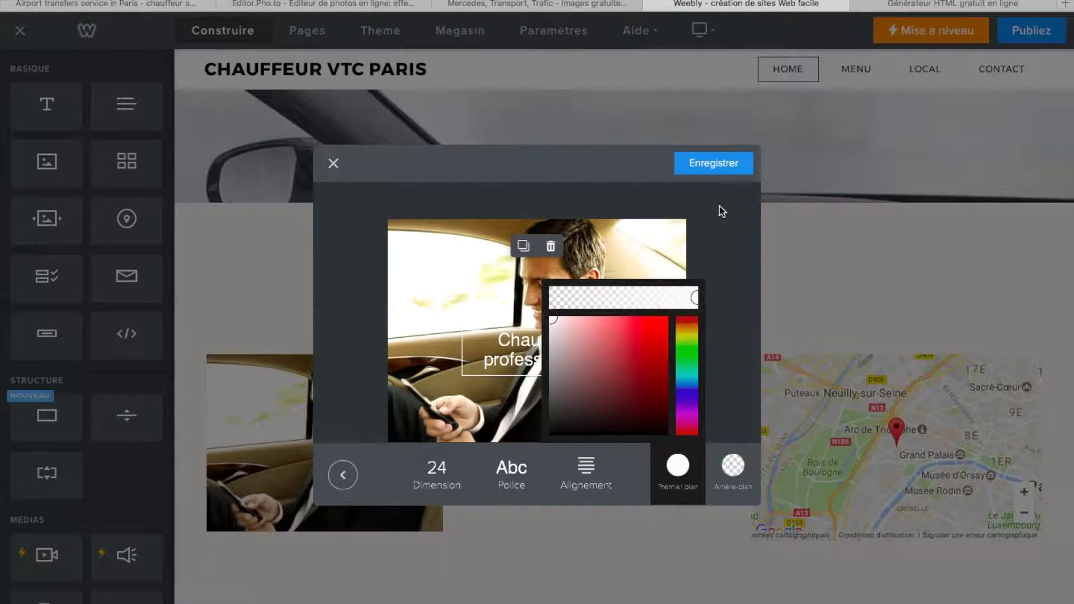
click(710, 179)
click(709, 171)
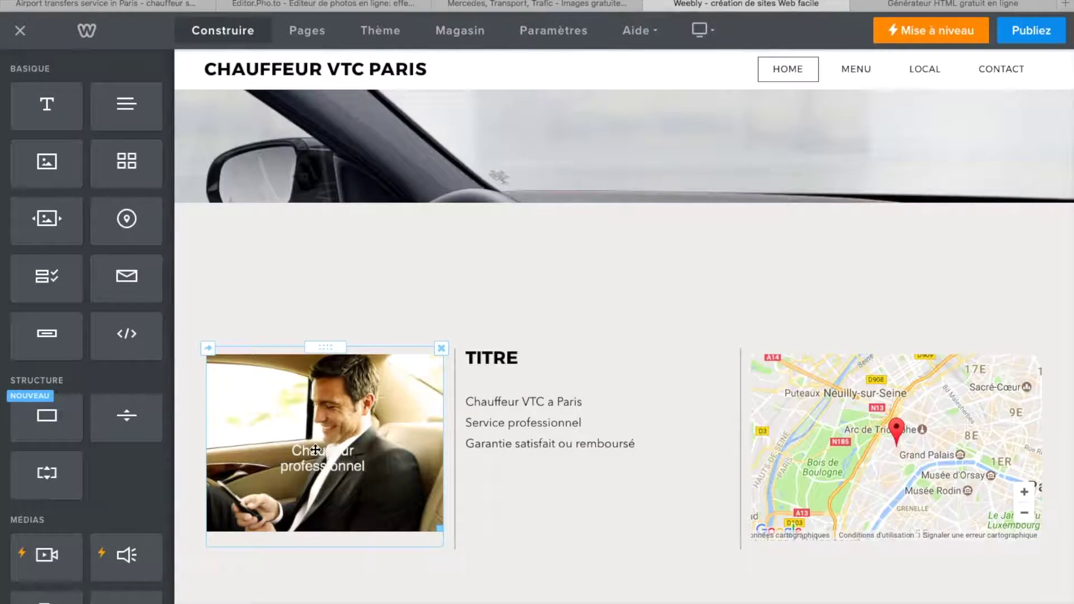
- Move and widen the caption to one line along the photo's bottom edge, then save
click(316, 450)
click(354, 150)
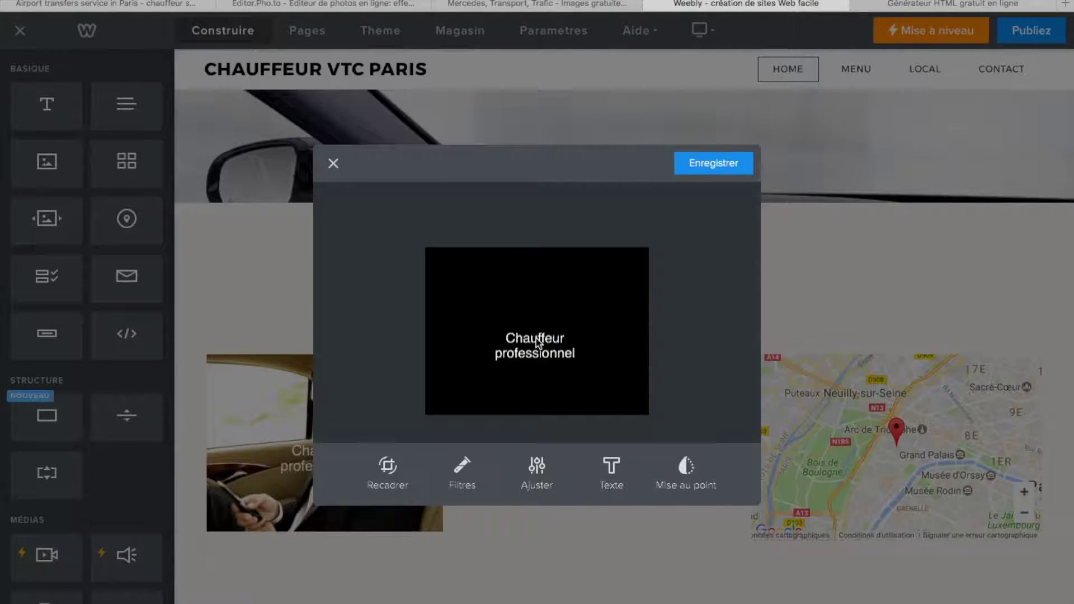
click(536, 352)
drag(542, 354, 555, 410)
drag(612, 387, 660, 385)
drag(567, 386, 563, 407)
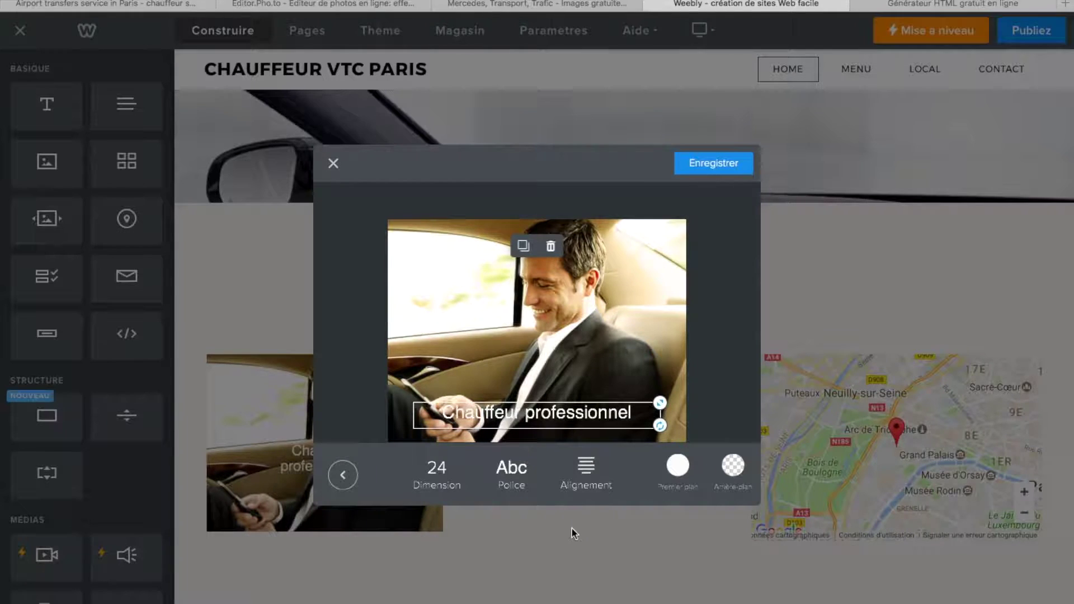
click(711, 166)
scroll(636, 463, down, 5)
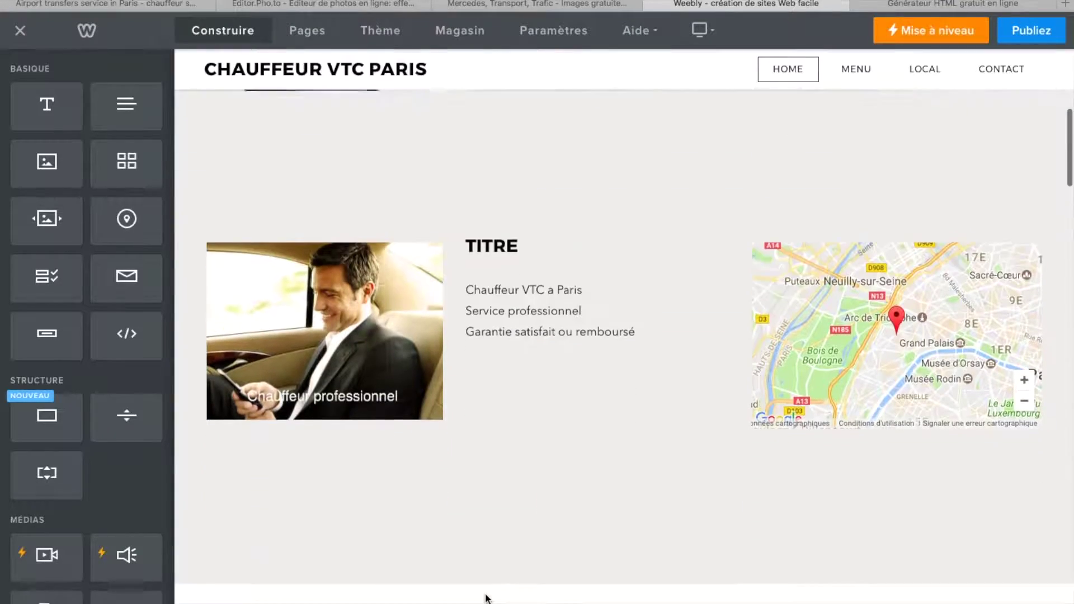
scroll(485, 599, down, 1)
scroll(486, 599, down, 5)
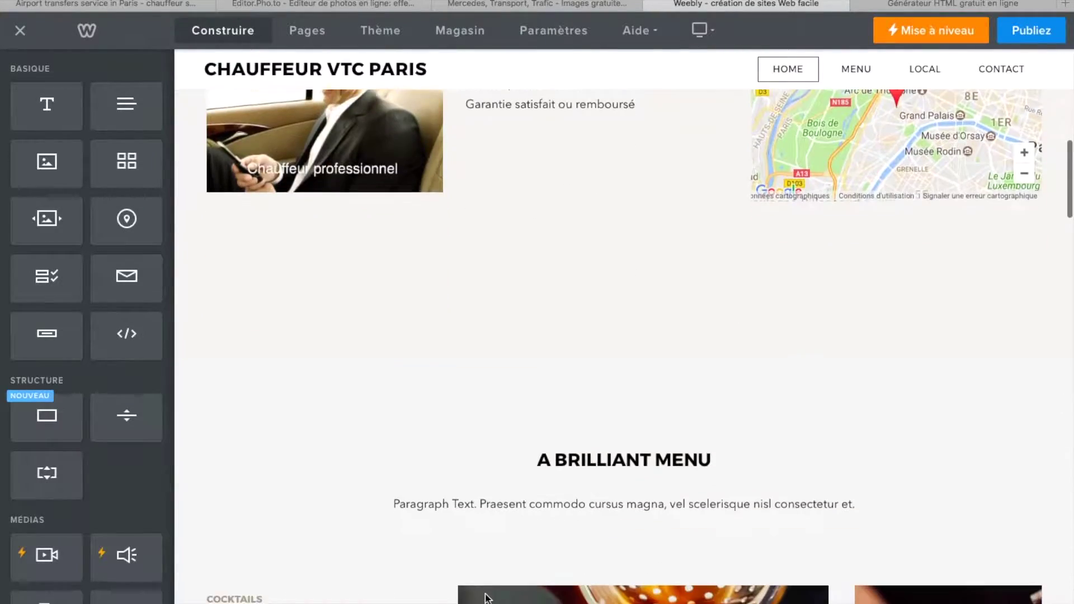
scroll(487, 595, up, 4)
scroll(486, 596, down, 15)
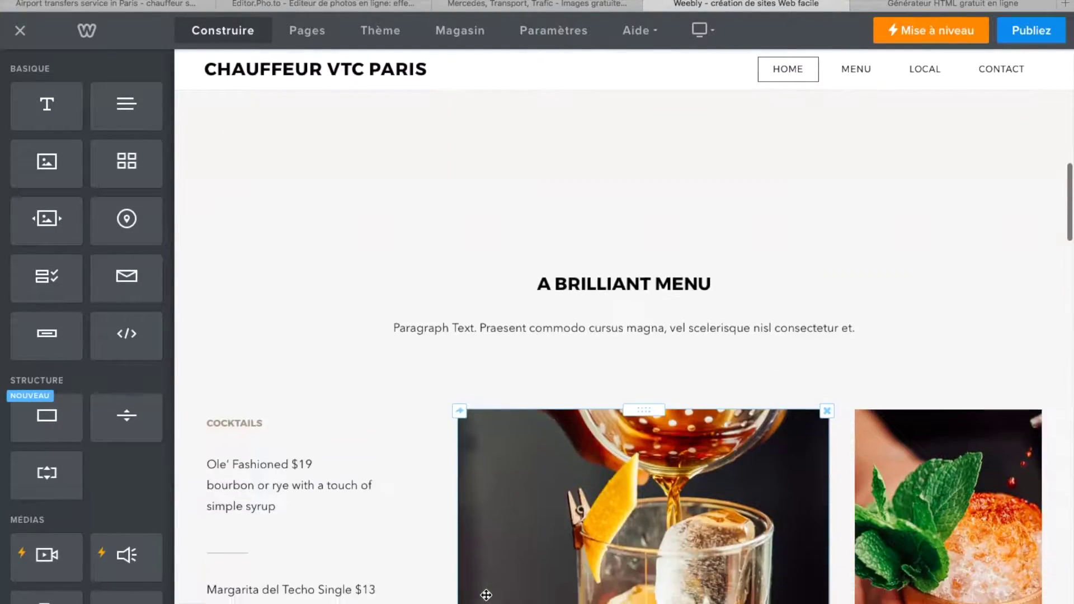
scroll(486, 597, down, 10)
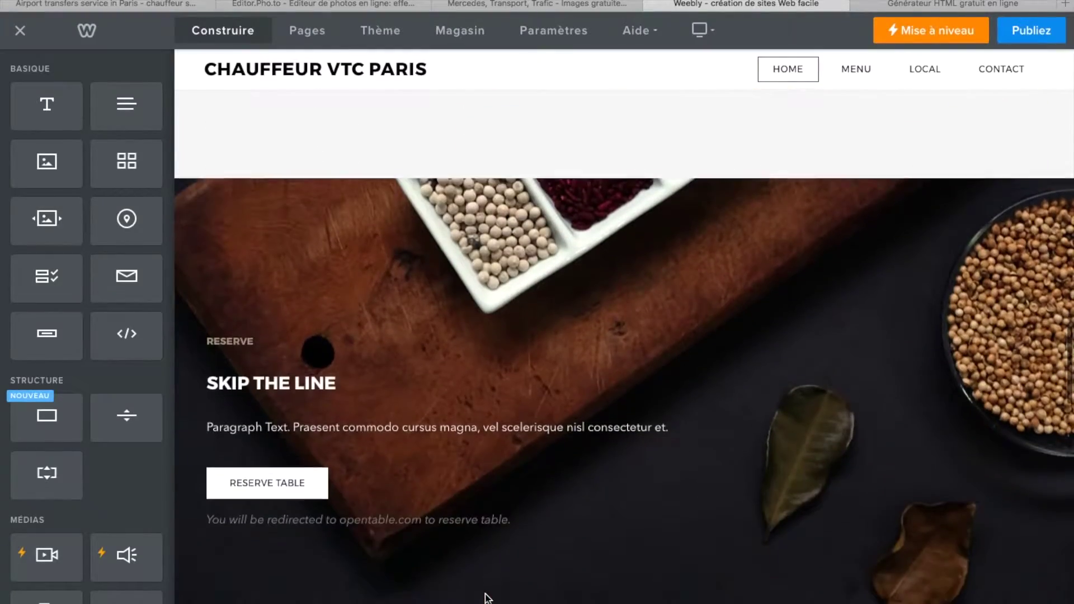
scroll(404, 426, down, 10)
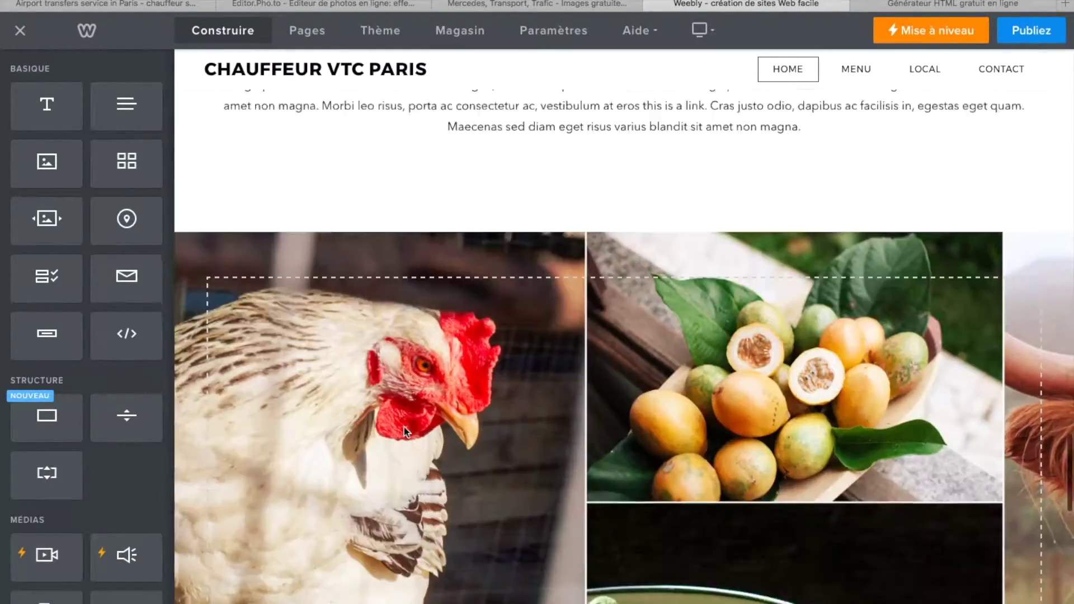
scroll(404, 429, up, 15)
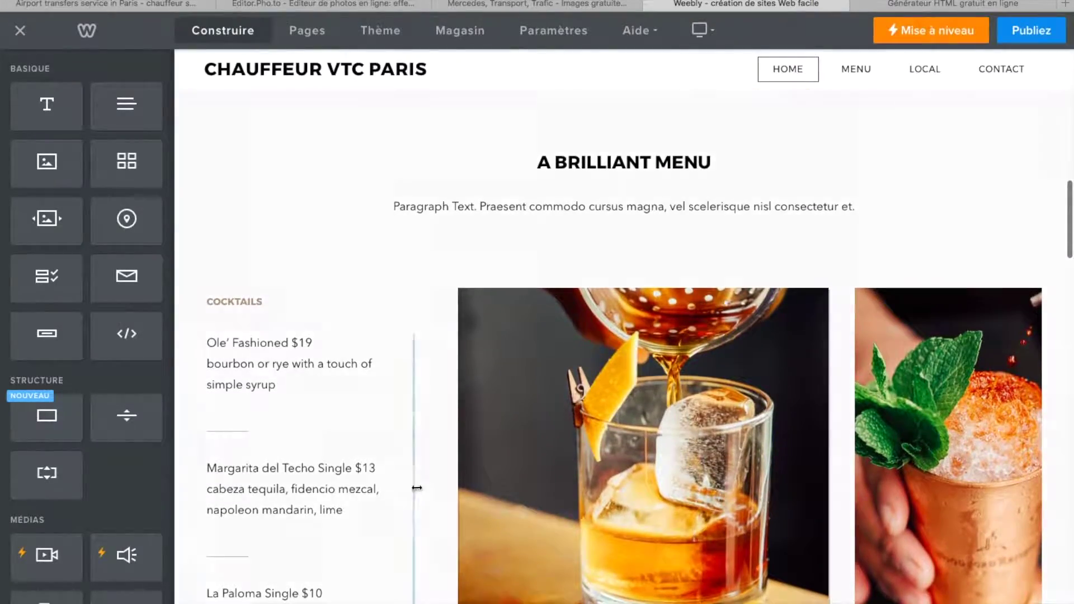
scroll(542, 259, up, 12)
scroll(543, 261, up, 3)
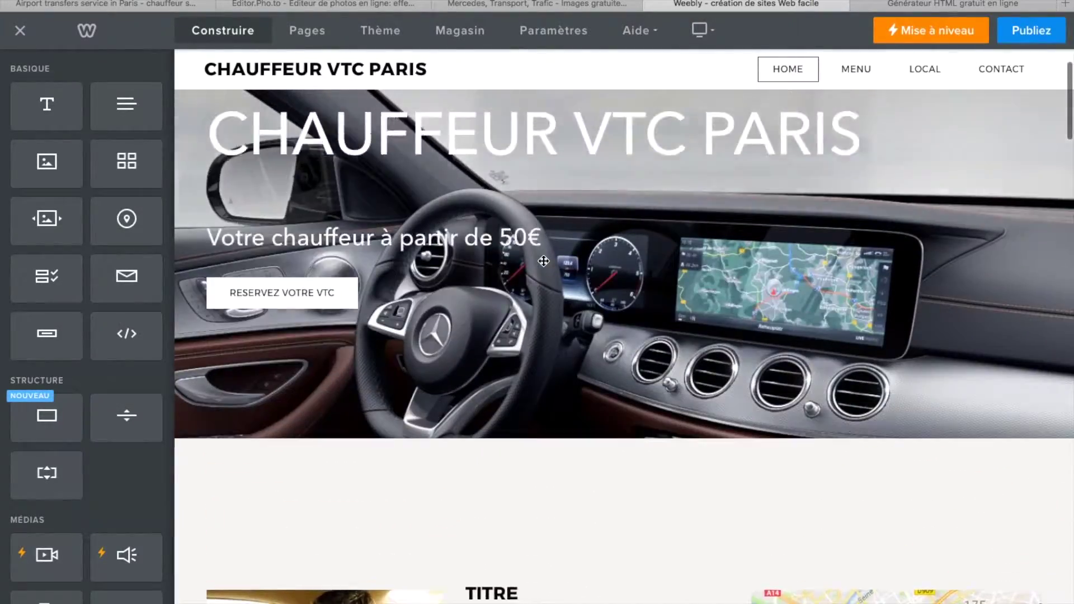
scroll(543, 263, down, 15)
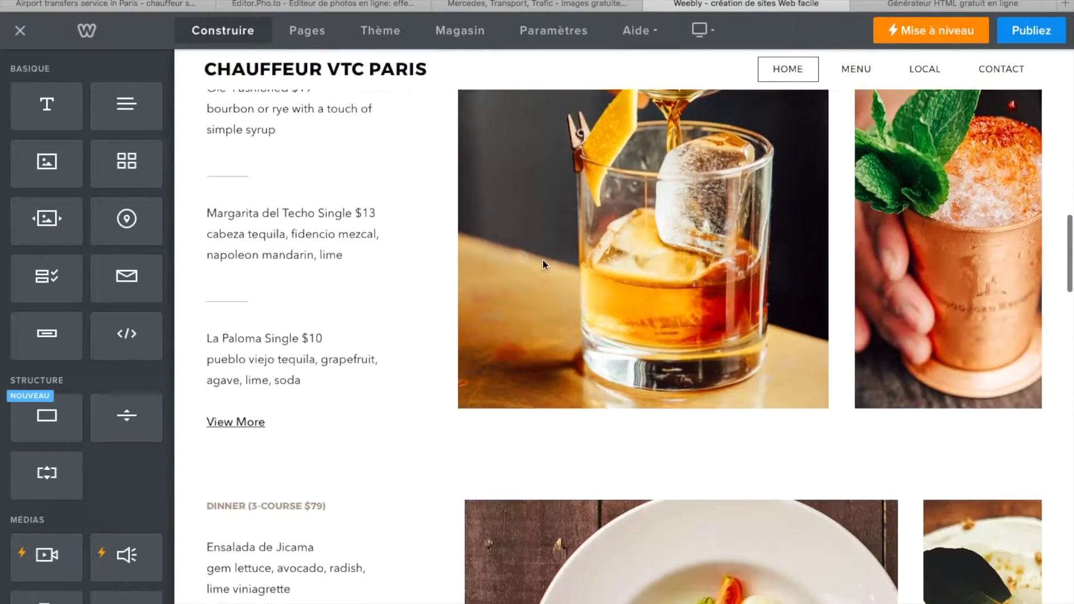
scroll(542, 263, up, 8)
scroll(294, 245, down, 1)
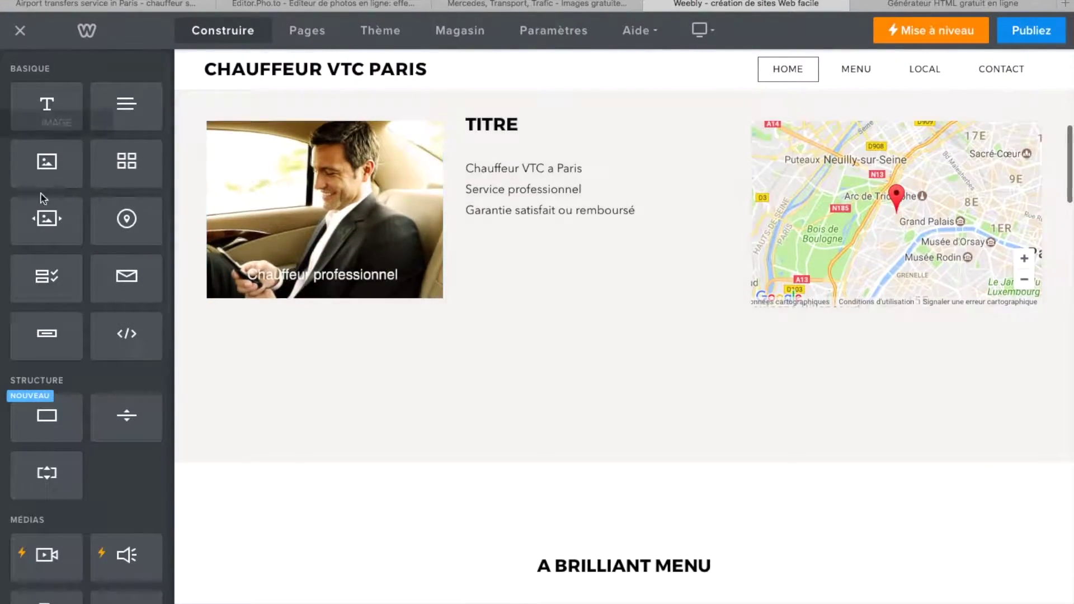
scroll(175, 508, down, 10)
scroll(525, 443, up, 2)
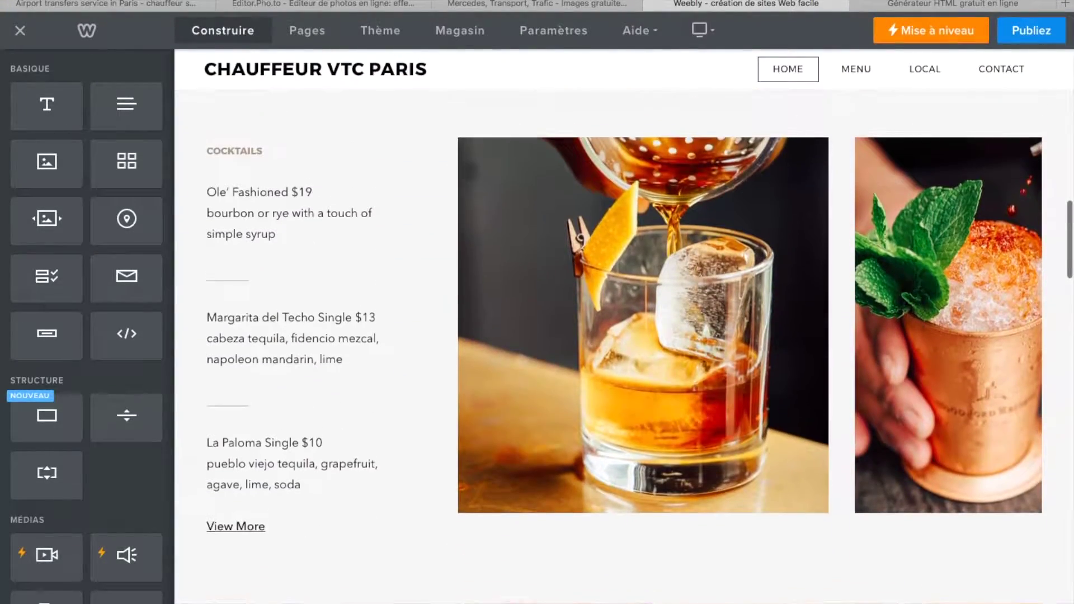
- Delete the cocktail glass and copper mug photos and add two empty image blocks beside the cocktail list
click(602, 380)
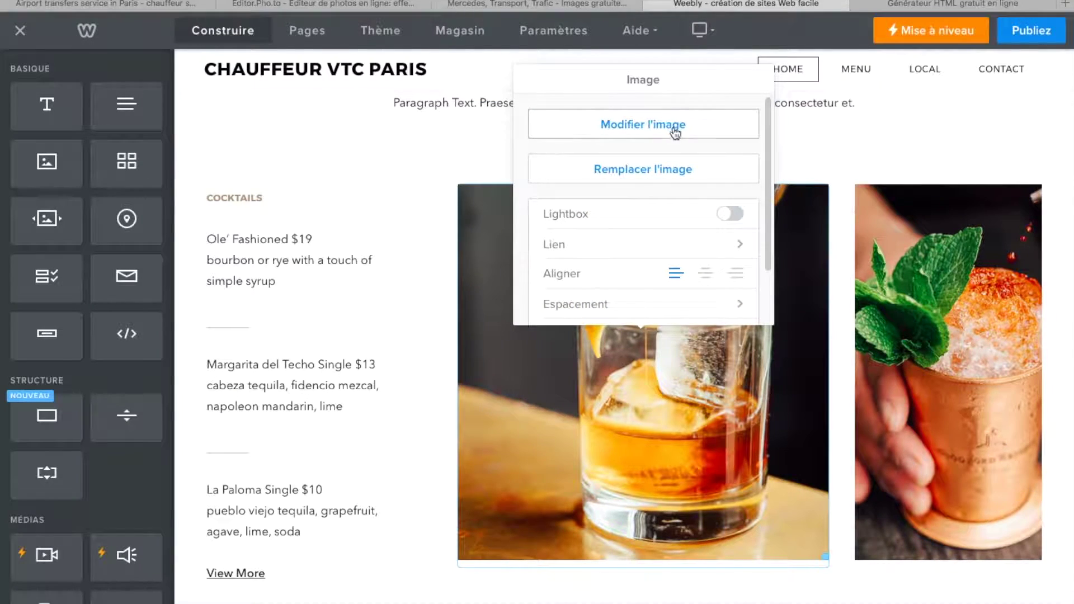
click(800, 146)
click(828, 185)
click(824, 142)
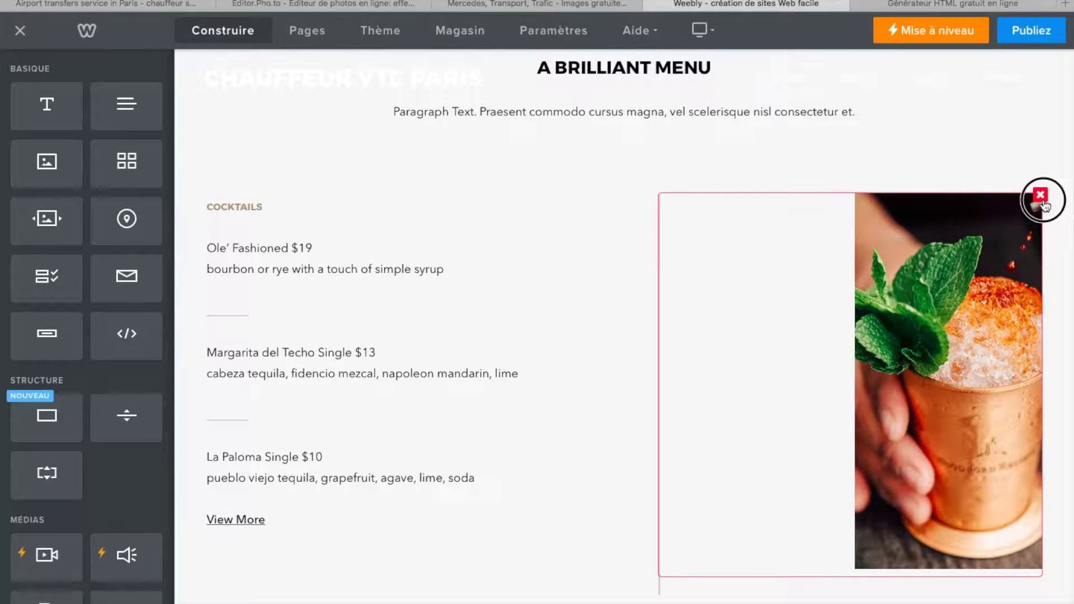
click(1039, 196)
click(1005, 156)
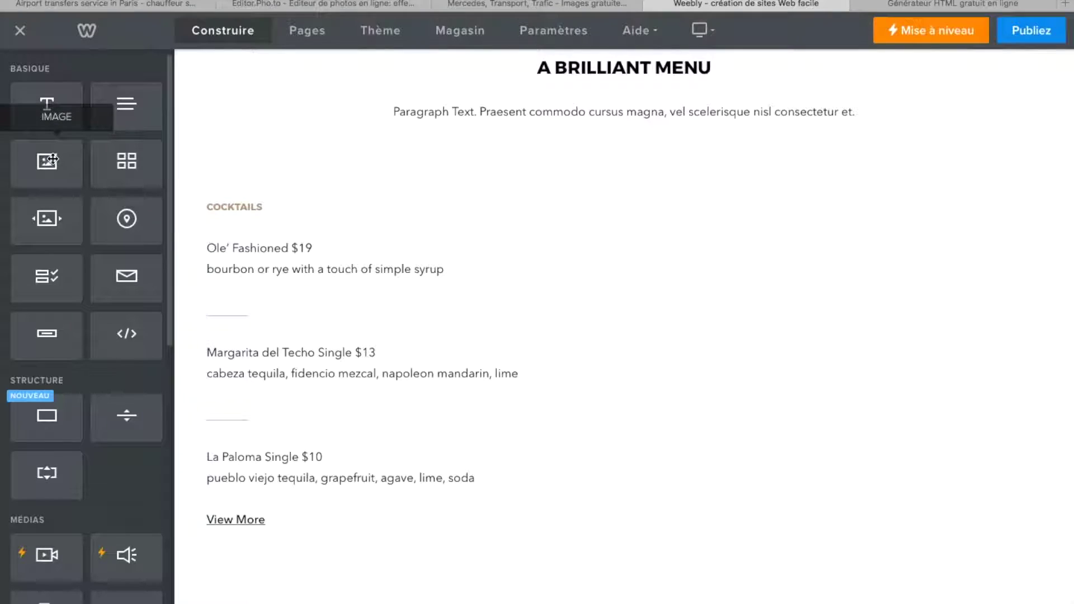
drag(51, 161, 733, 372)
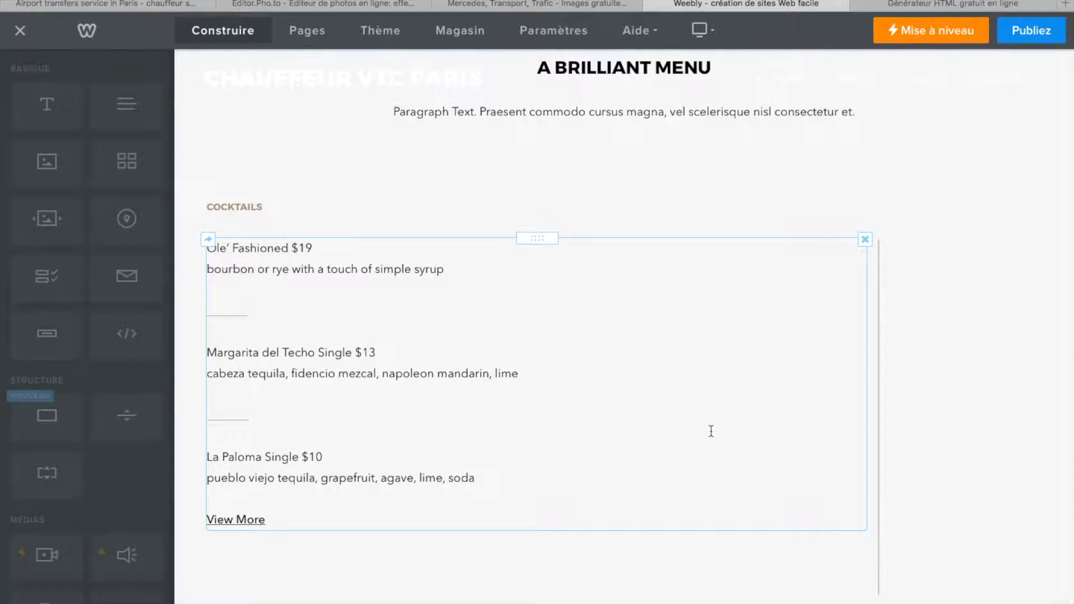
drag(47, 162, 987, 345)
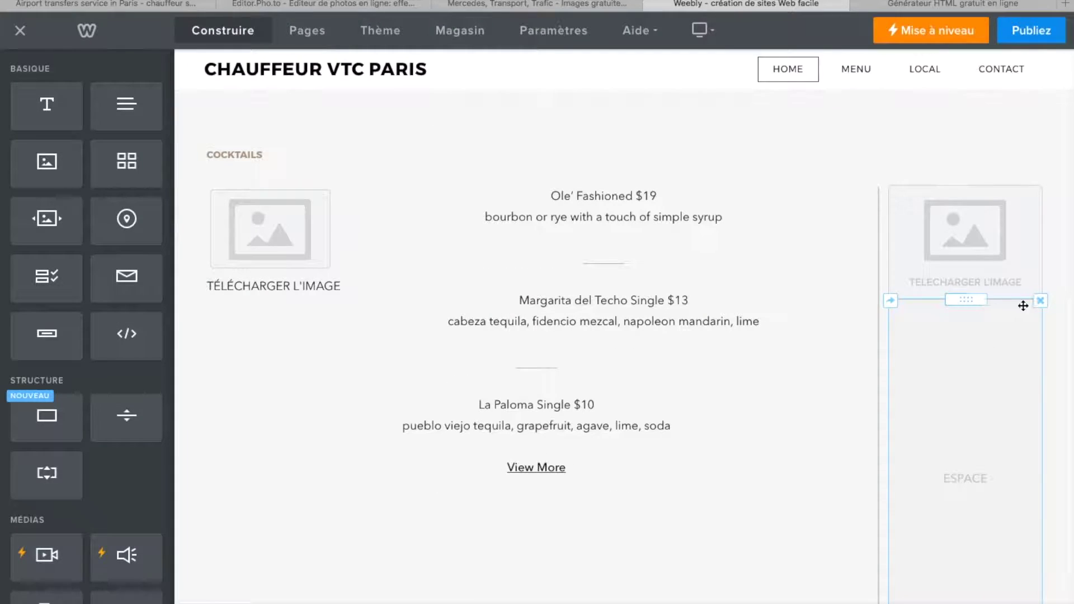
- Remove the empty spacer and slightly widen the cocktail text column
click(1040, 300)
click(1016, 258)
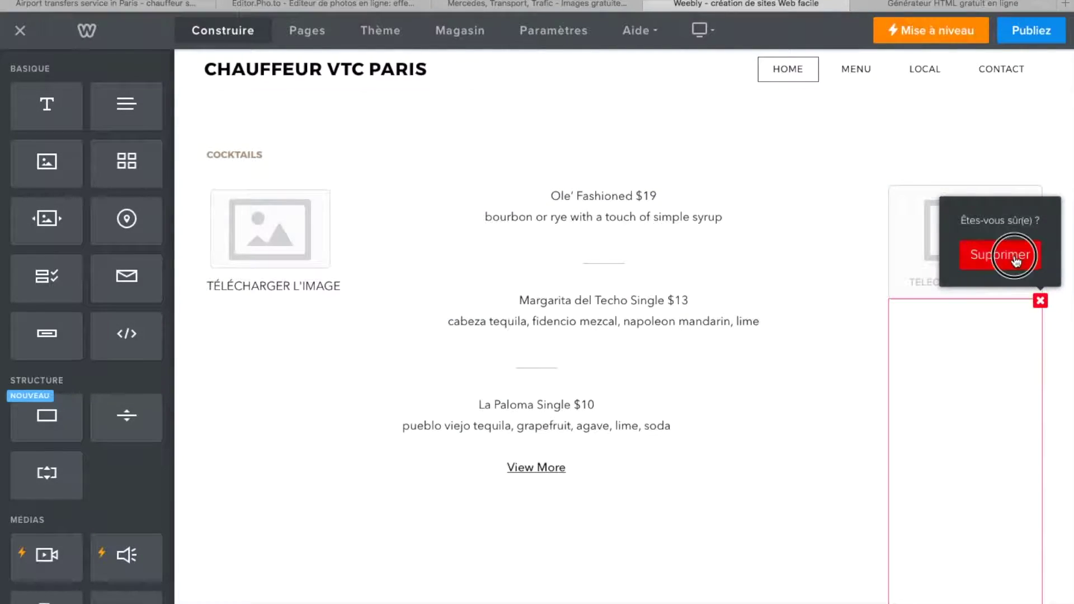
scroll(259, 216, up, 2)
drag(267, 302, 1051, 328)
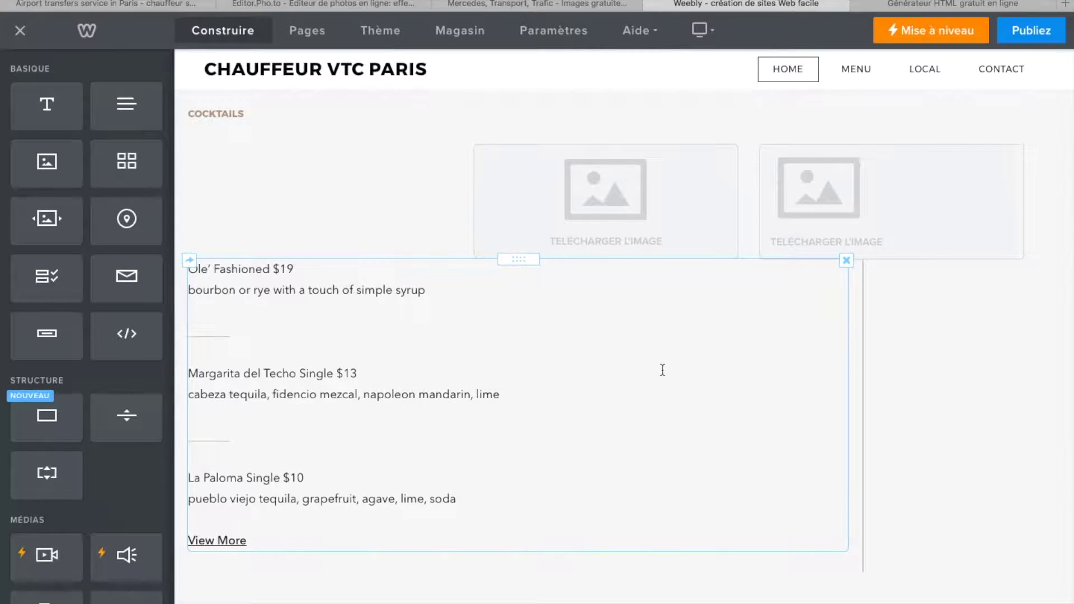
drag(188, 267, 911, 384)
click(911, 378)
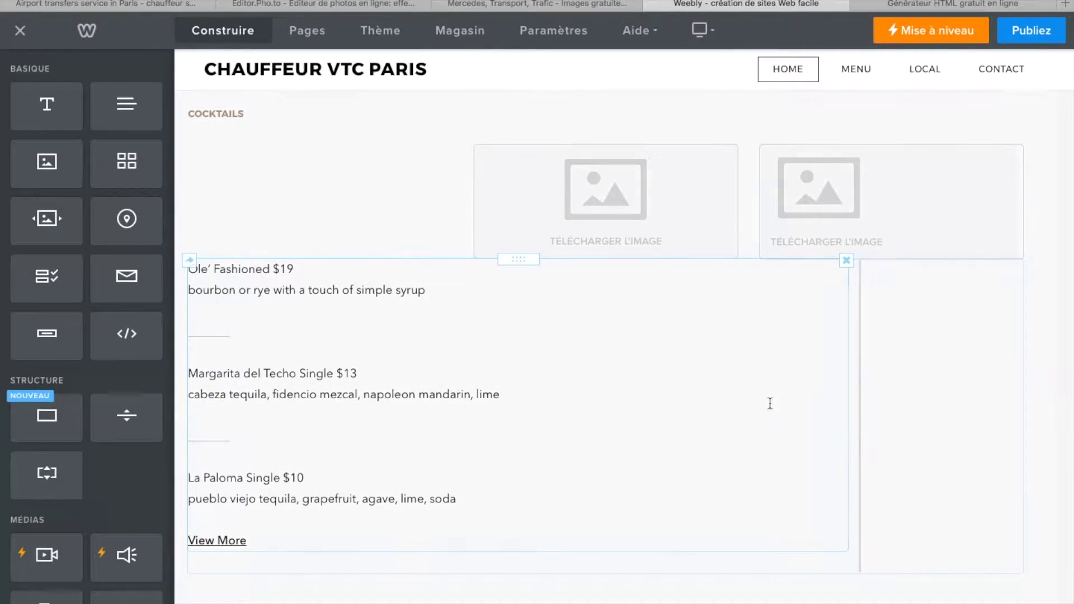
drag(848, 358, 635, 370)
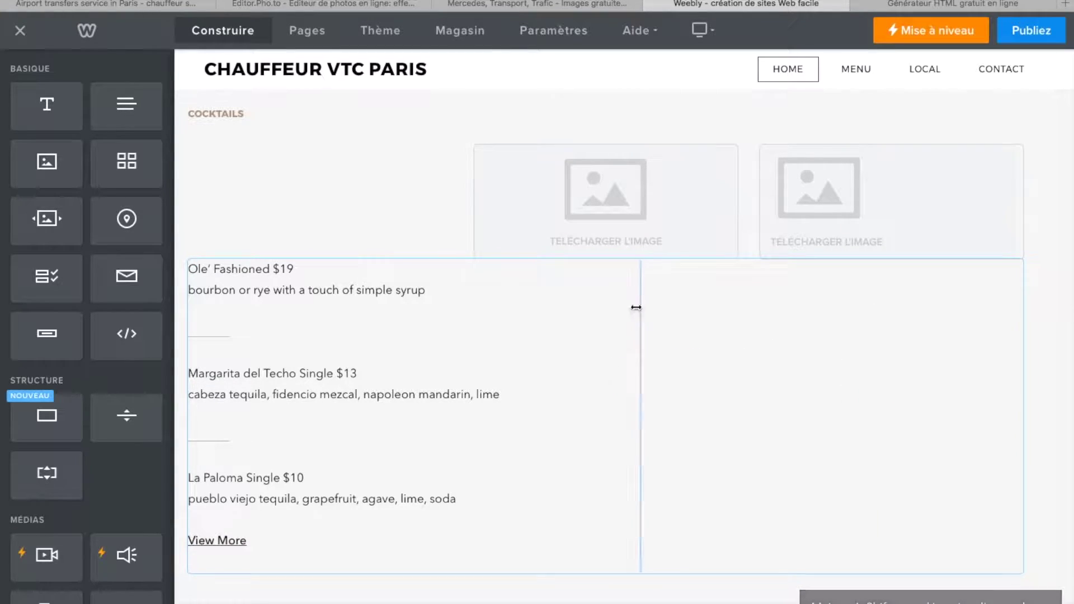
- Stack both empty image placeholders to the right of the cocktail list
drag(657, 175, 850, 317)
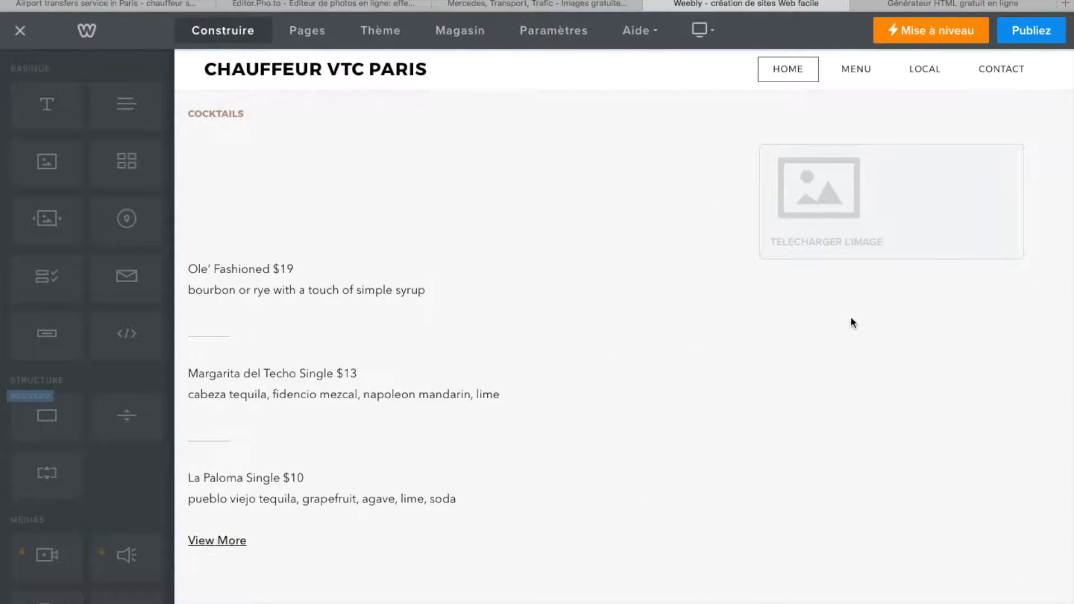
drag(880, 242, 1048, 285)
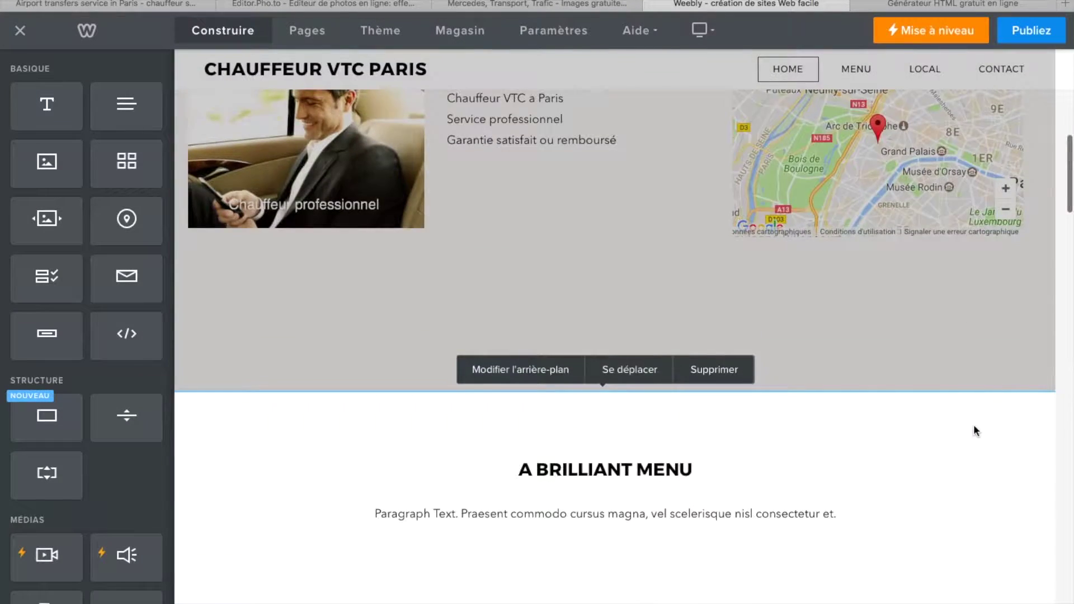
scroll(973, 425, down, 10)
scroll(974, 428, up, 8)
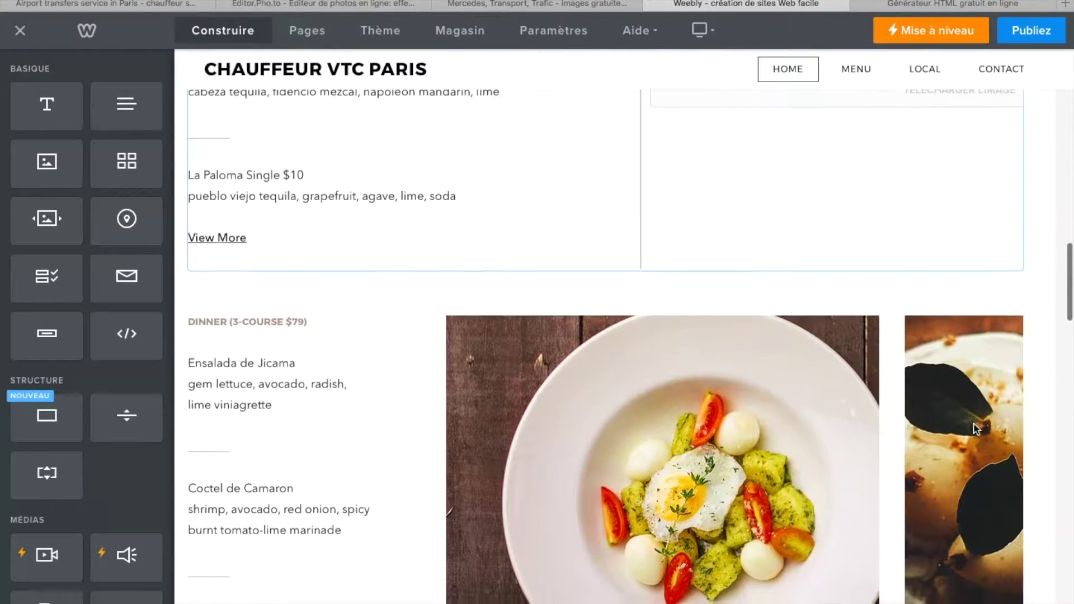
drag(872, 177, 844, 143)
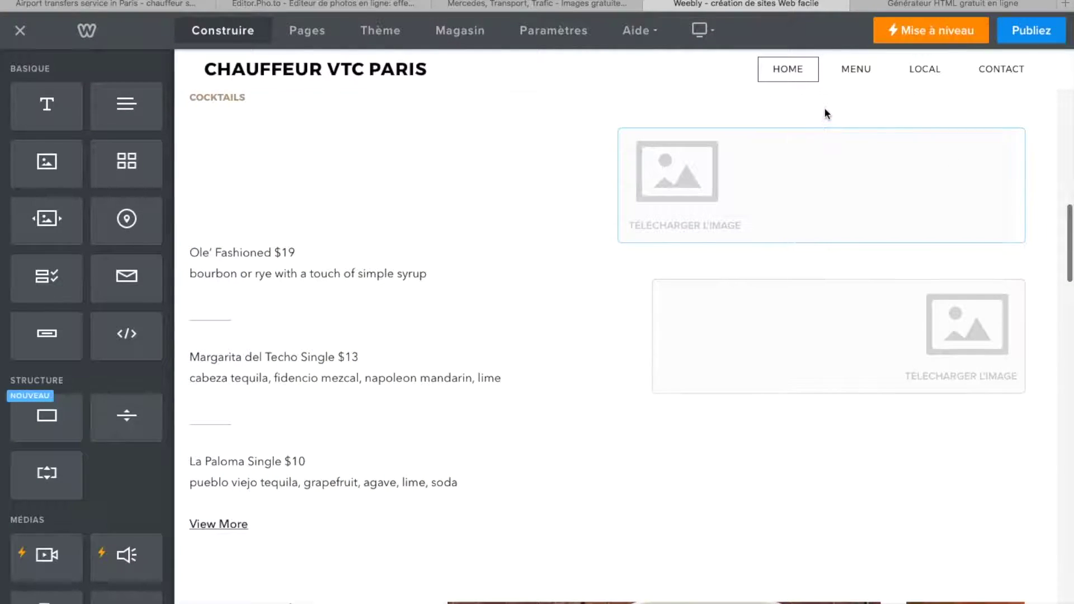
drag(994, 172, 797, 231)
drag(564, 199, 699, 169)
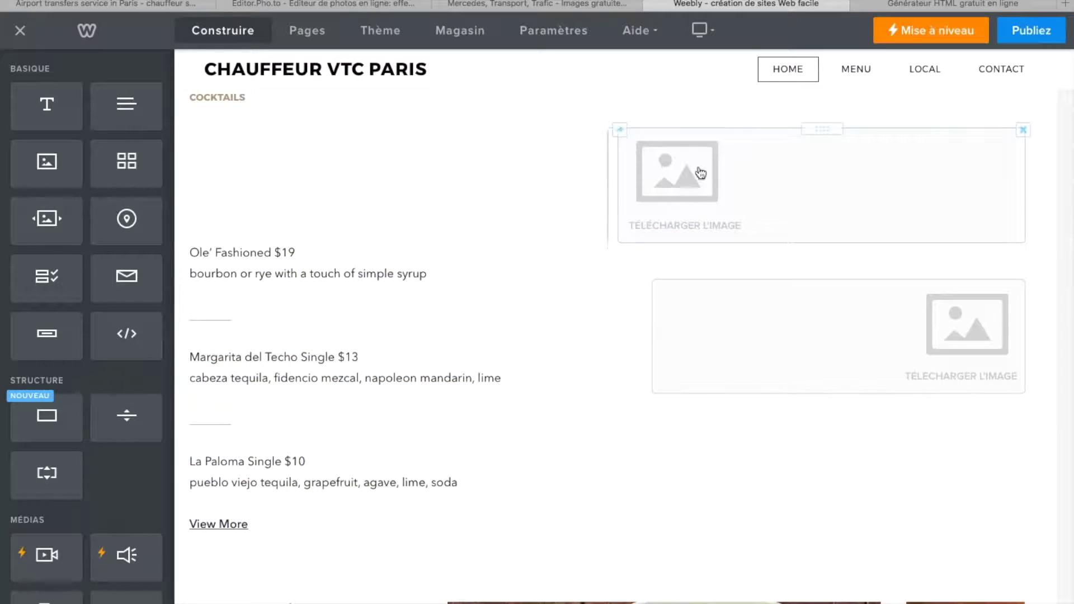
drag(815, 131, 1071, 319)
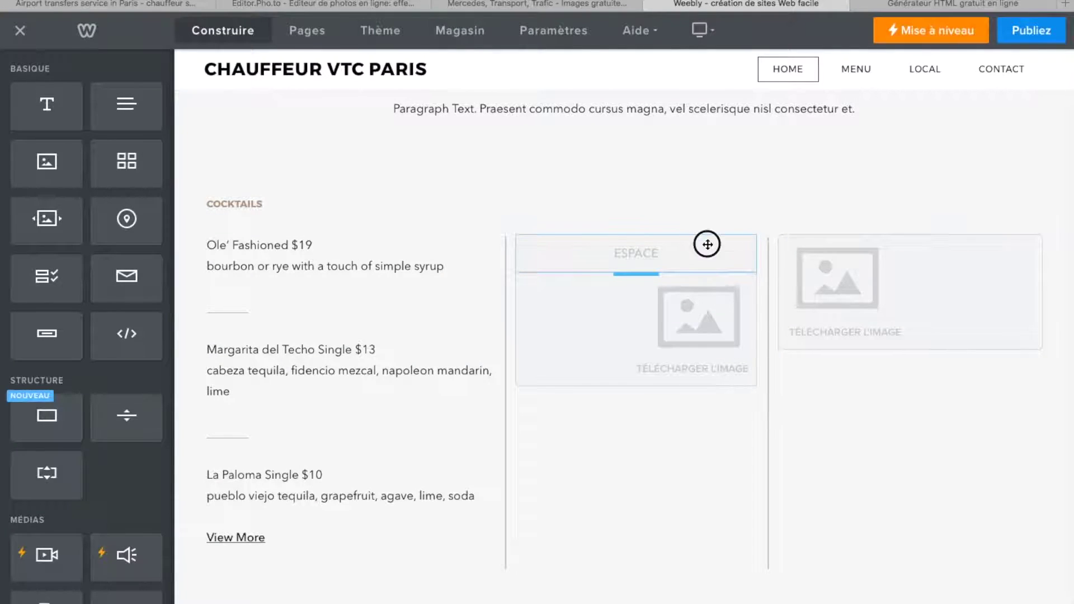
- Delete the empty spacer block next to the cocktail list
click(755, 239)
click(724, 197)
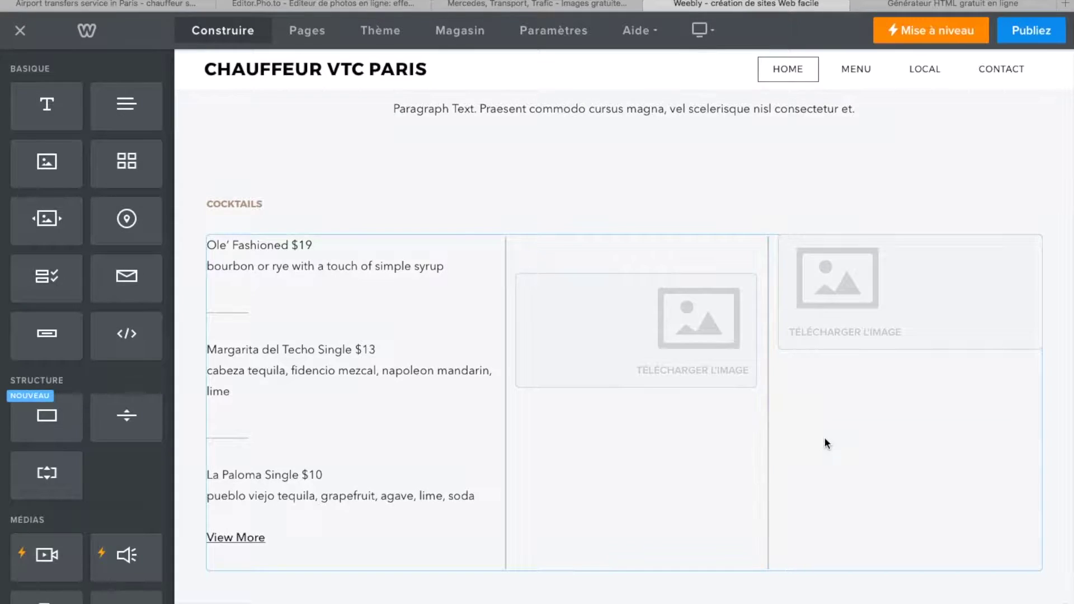
scroll(530, 411, down, 3)
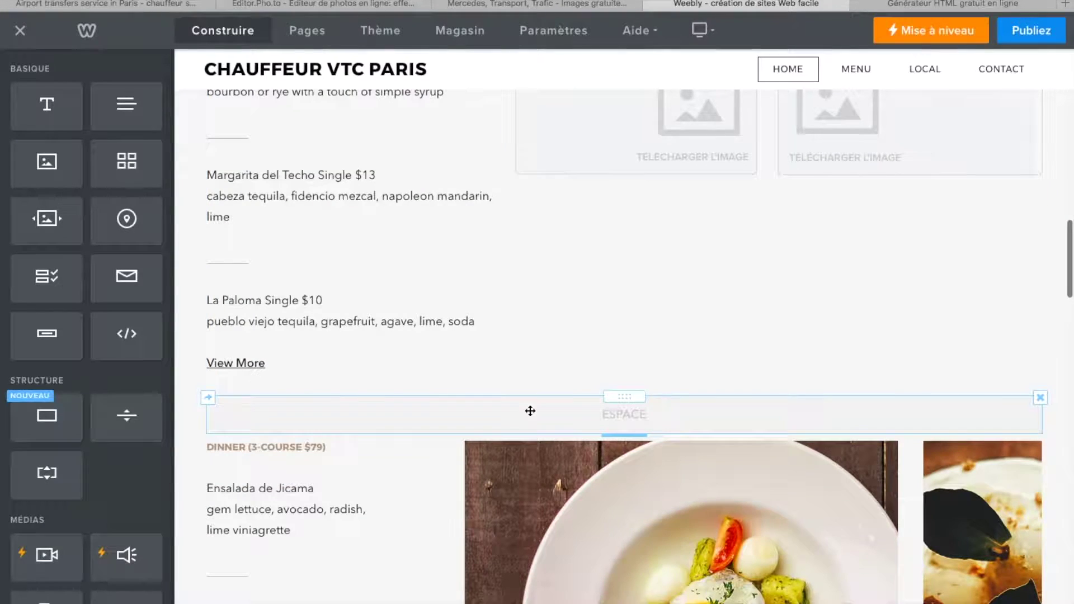
scroll(530, 412, up, 2)
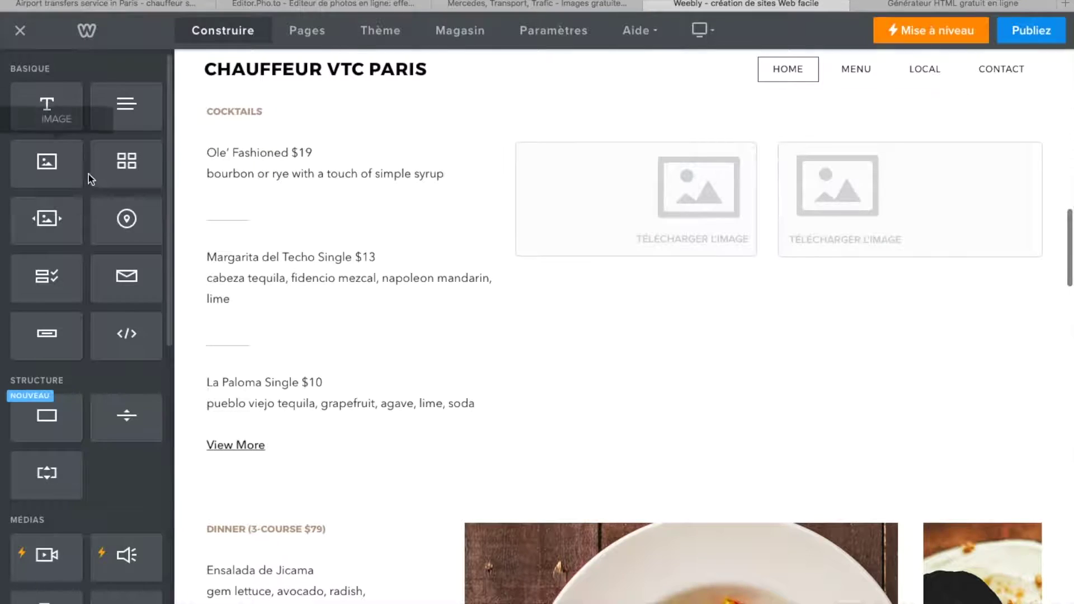
- Try a Galerie in the middle column, widen the left image column, then delete the gallery
drag(112, 161, 638, 386)
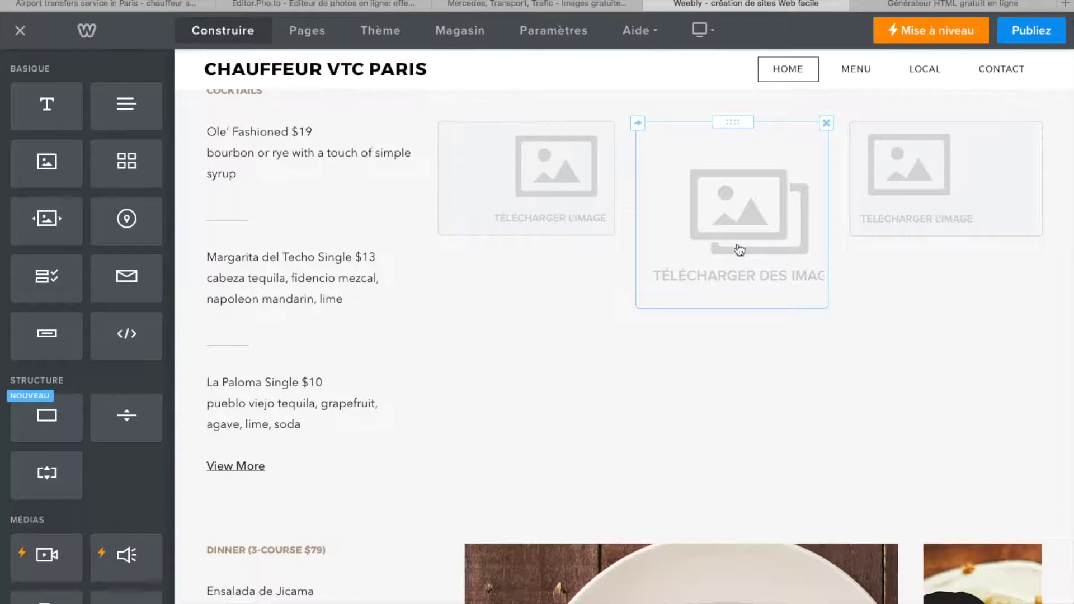
drag(728, 125, 744, 246)
click(752, 188)
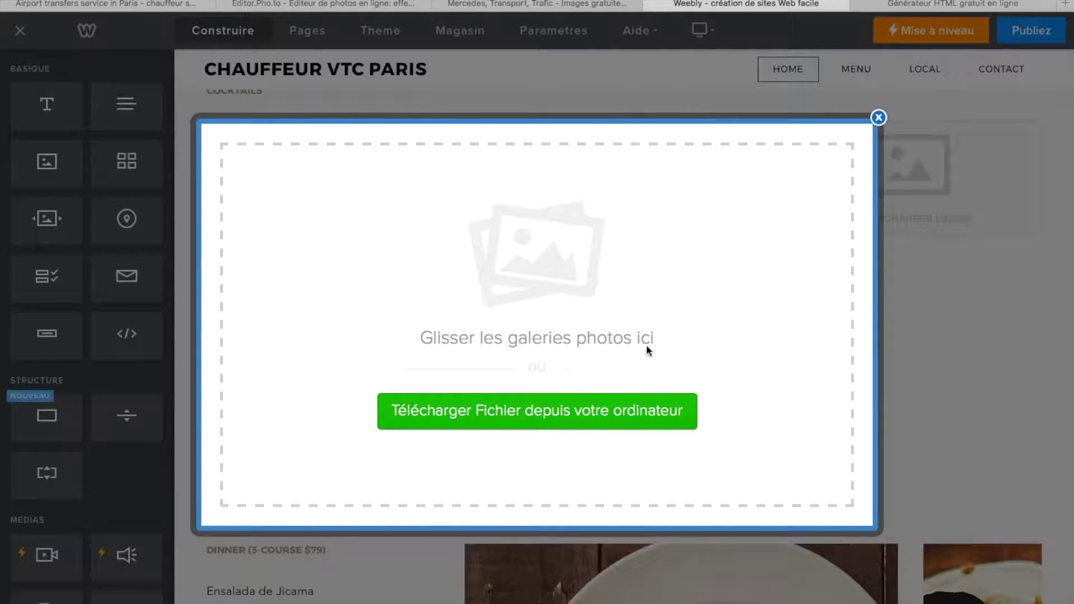
click(879, 118)
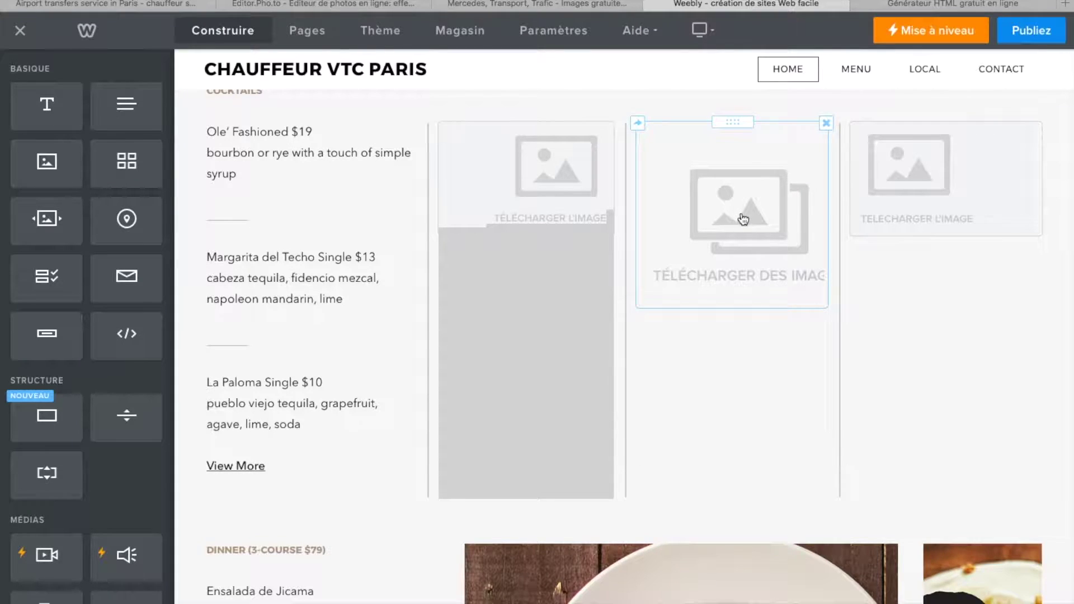
drag(624, 379, 657, 379)
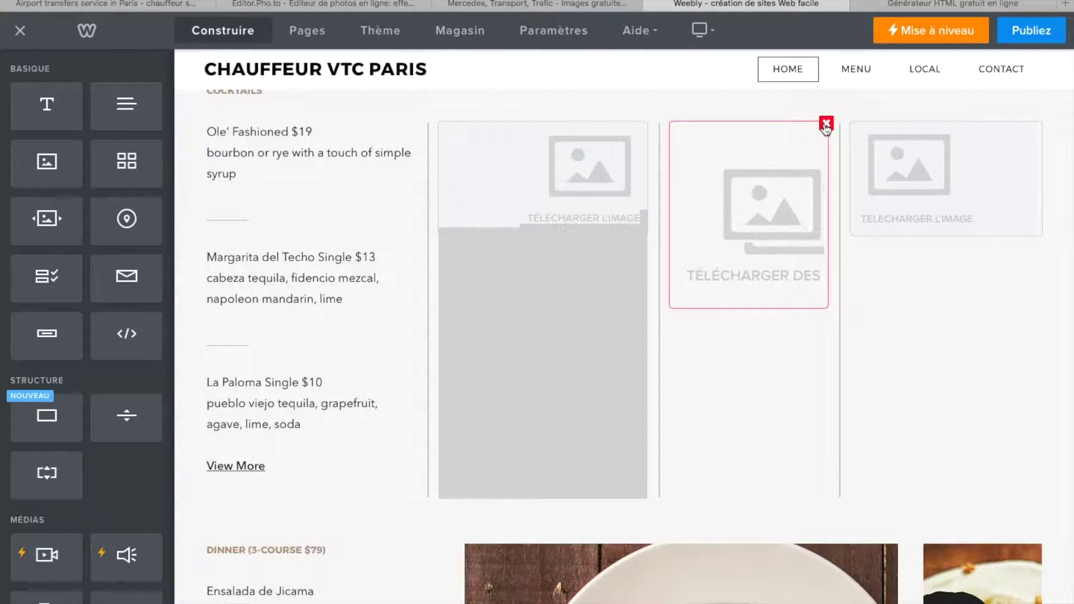
click(826, 124)
click(784, 76)
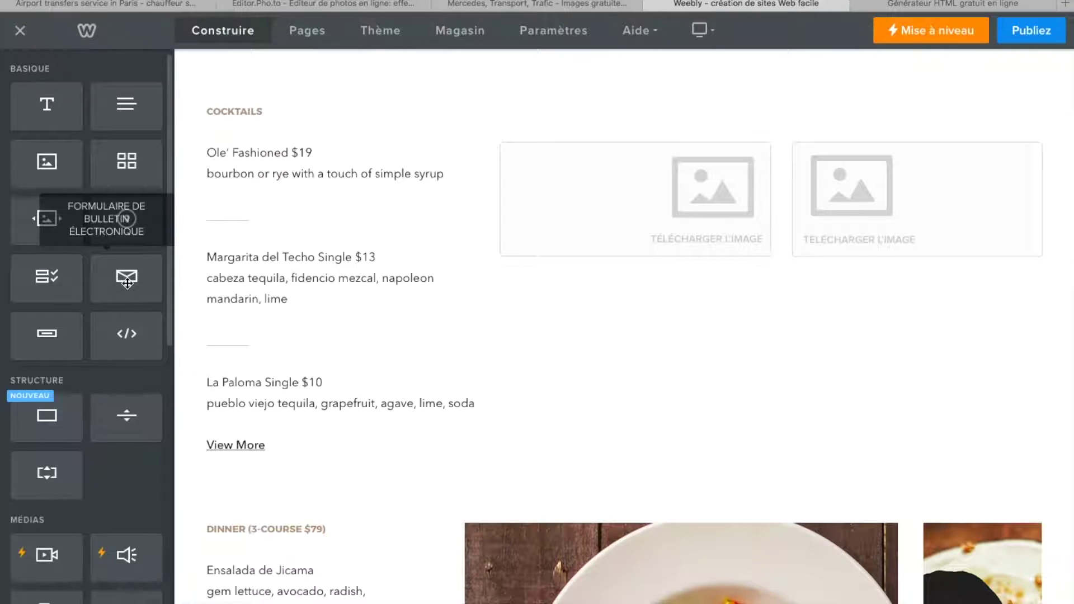
- Add a newsletter sign-up form below the cocktail list titled 'Inscription Newsletter'
drag(127, 278, 621, 460)
scroll(620, 461, down, 5)
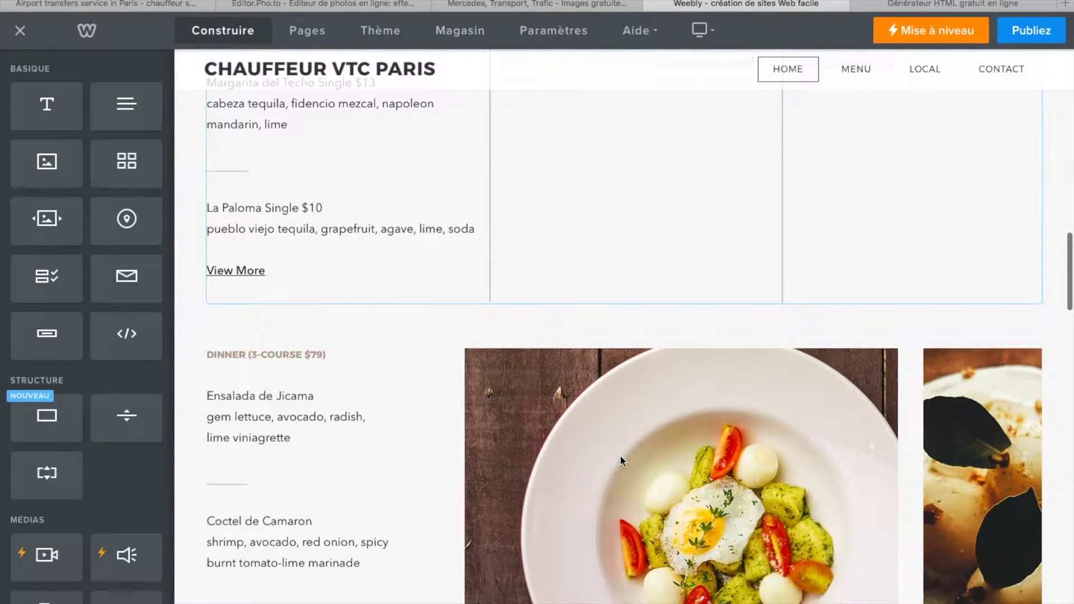
click(297, 216)
scroll(297, 216, up, 13)
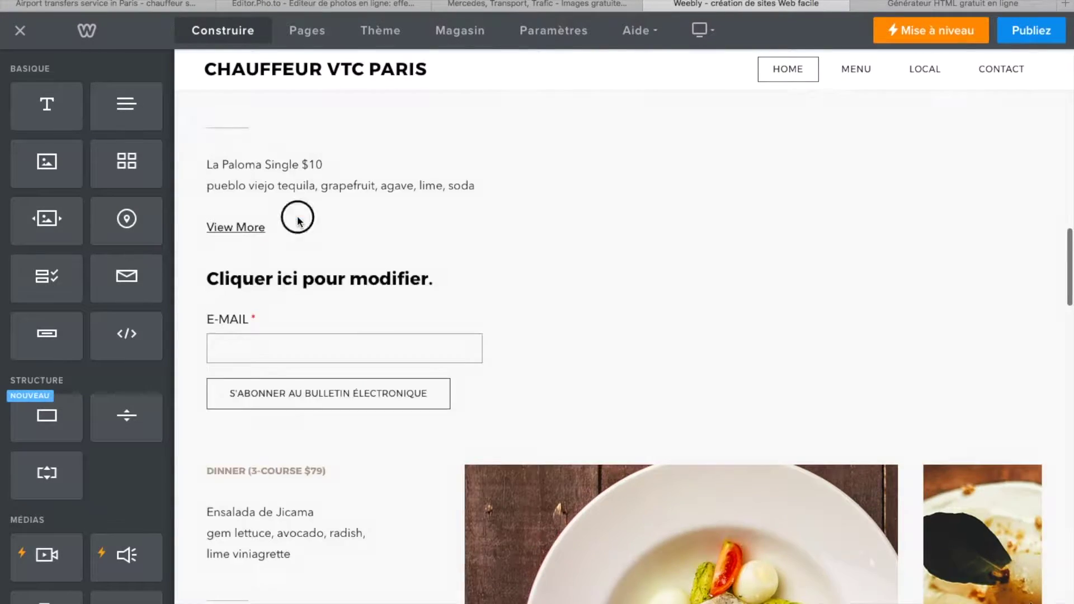
scroll(339, 435, down, 8)
scroll(339, 434, down, 5)
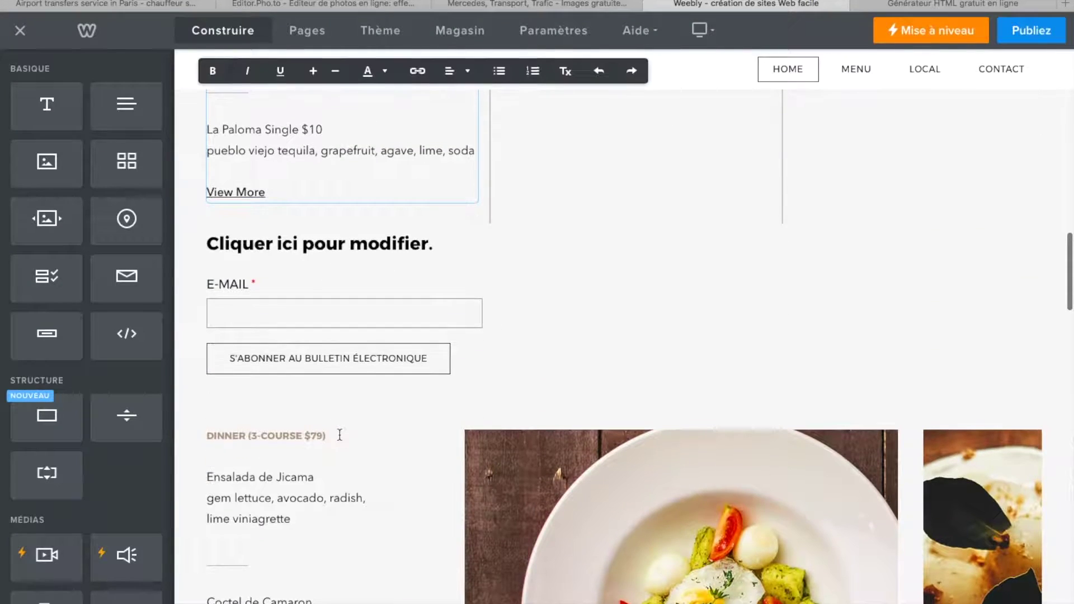
click(367, 242)
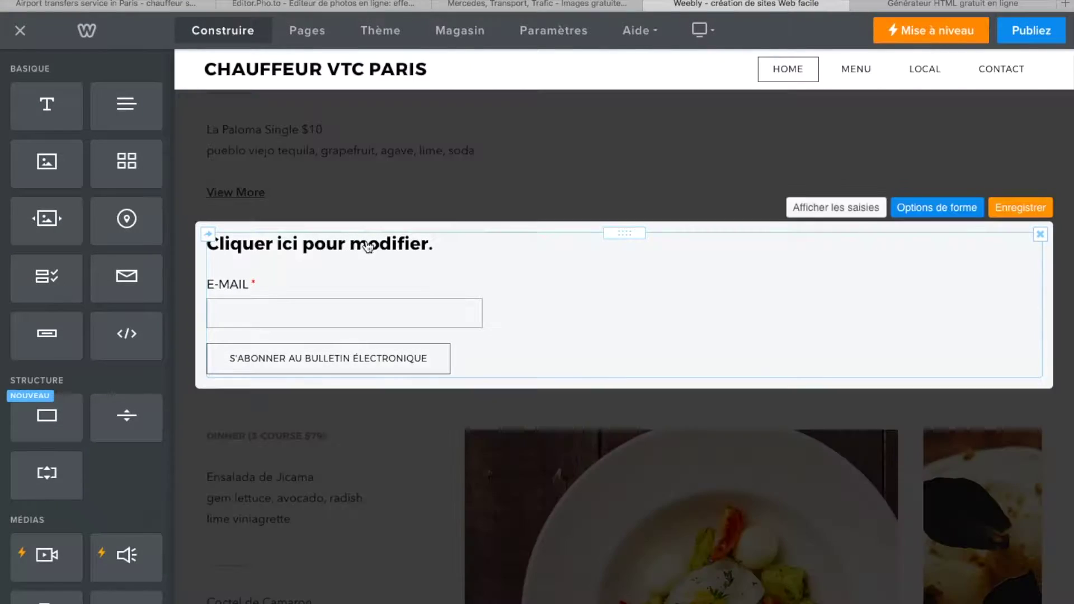
click(431, 244)
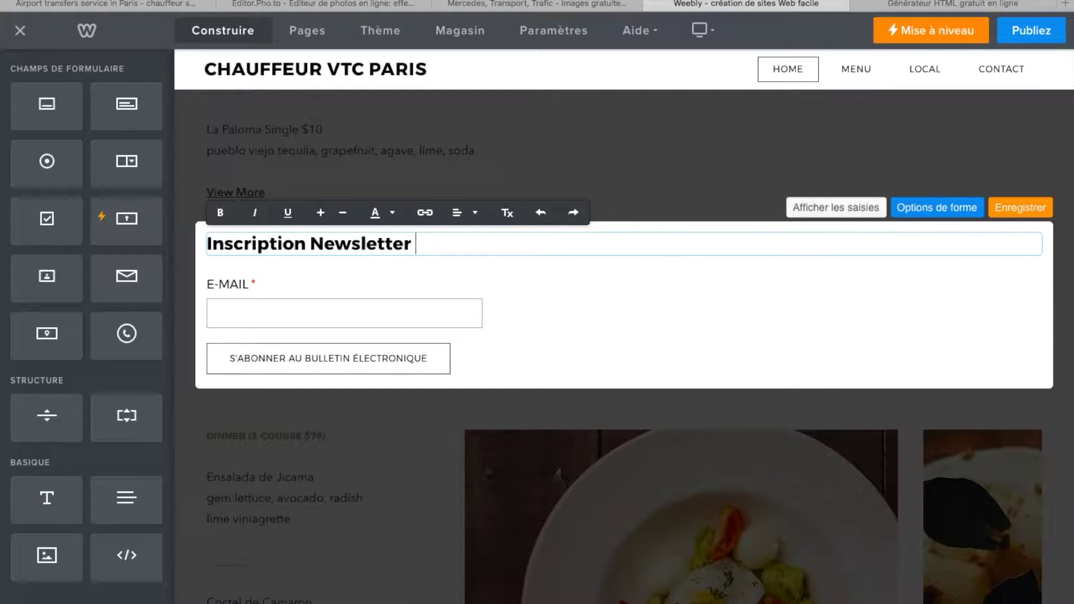
click(696, 313)
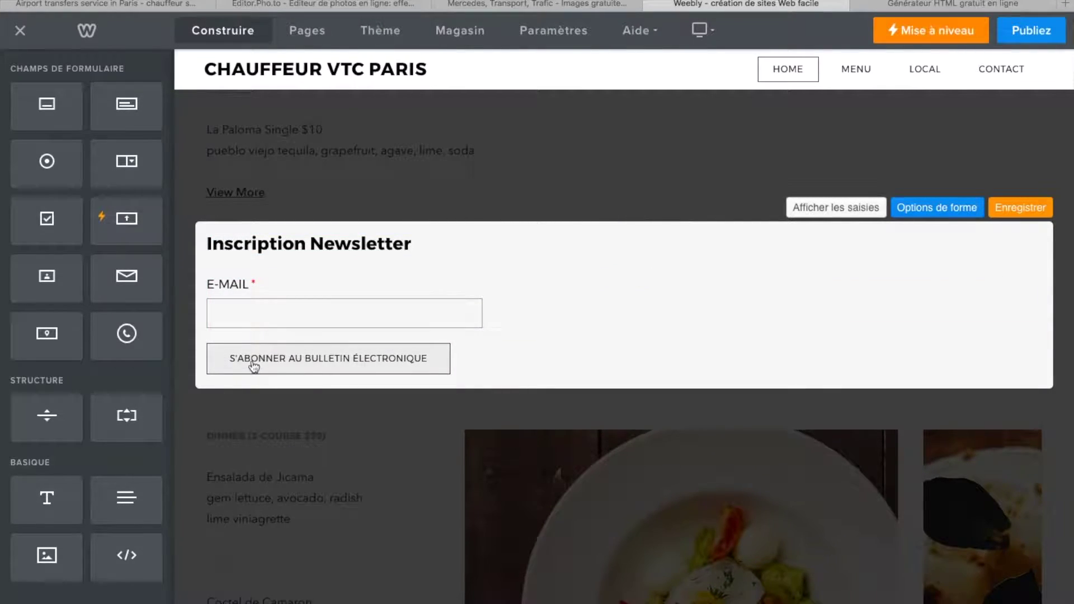
- Rename the form to 'Je m'abonne' in Options de forme and save it
click(406, 364)
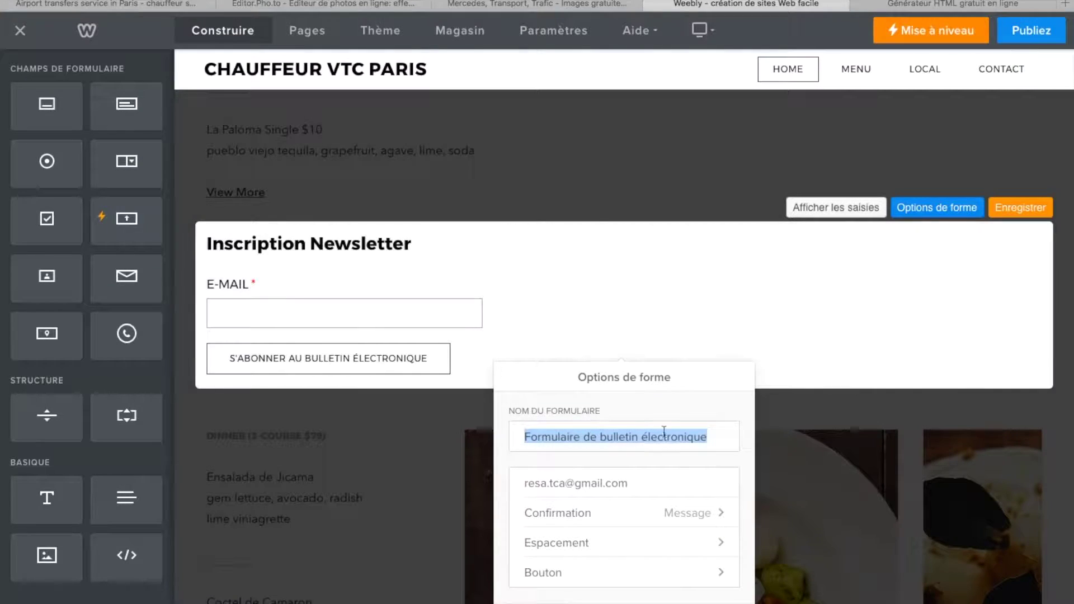
drag(708, 438, 528, 440)
key(BackSpace)
key(BackSpace)
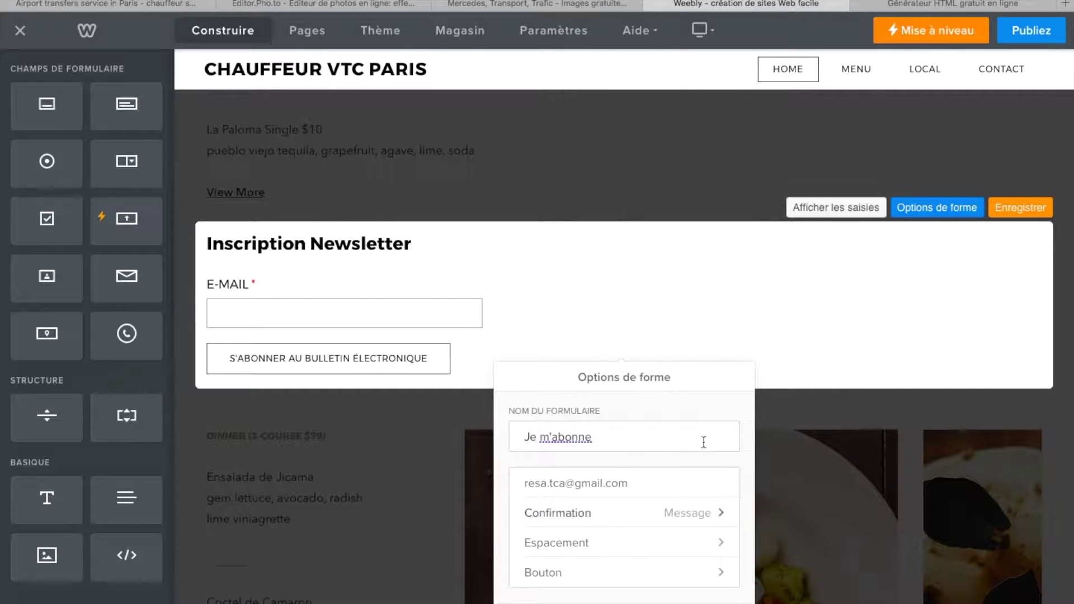
click(1020, 206)
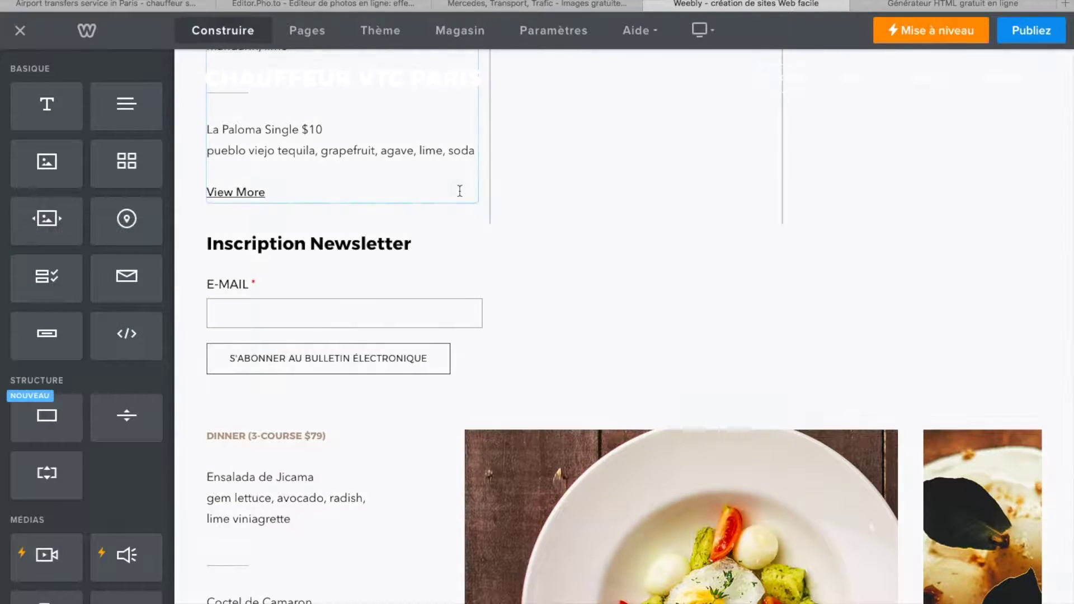
scroll(324, 209, up, 3)
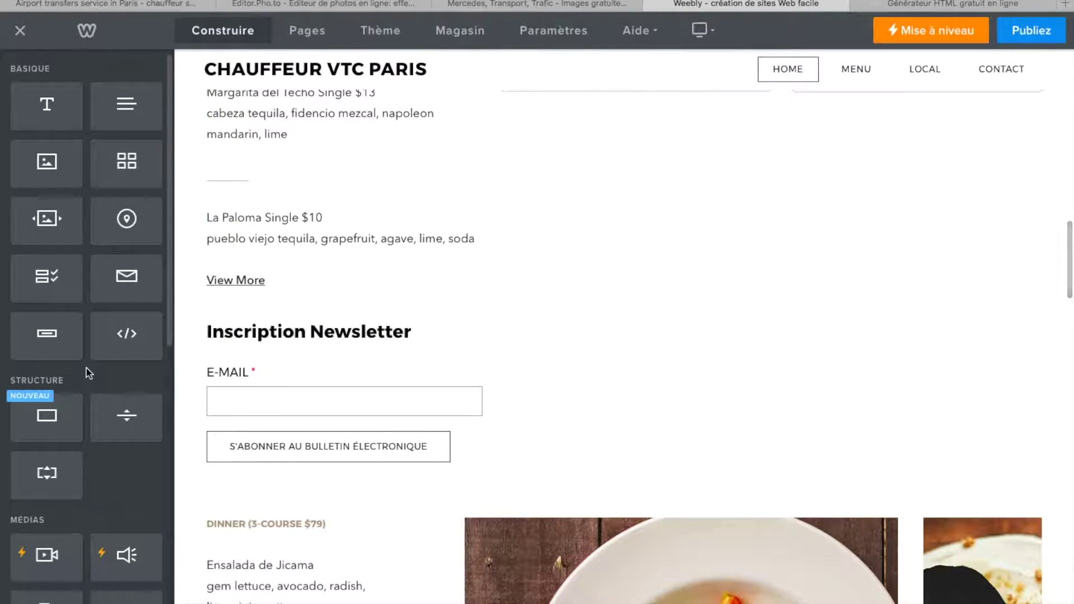
- Add a 'Texte du bouton' button below the newsletter form with the solid black style
drag(47, 338, 638, 483)
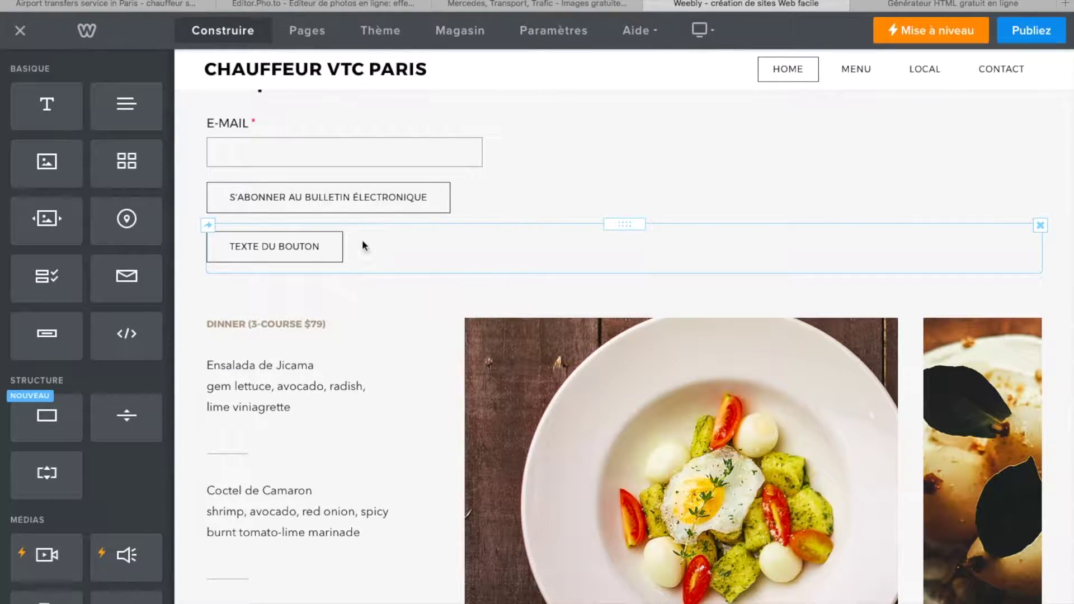
click(305, 246)
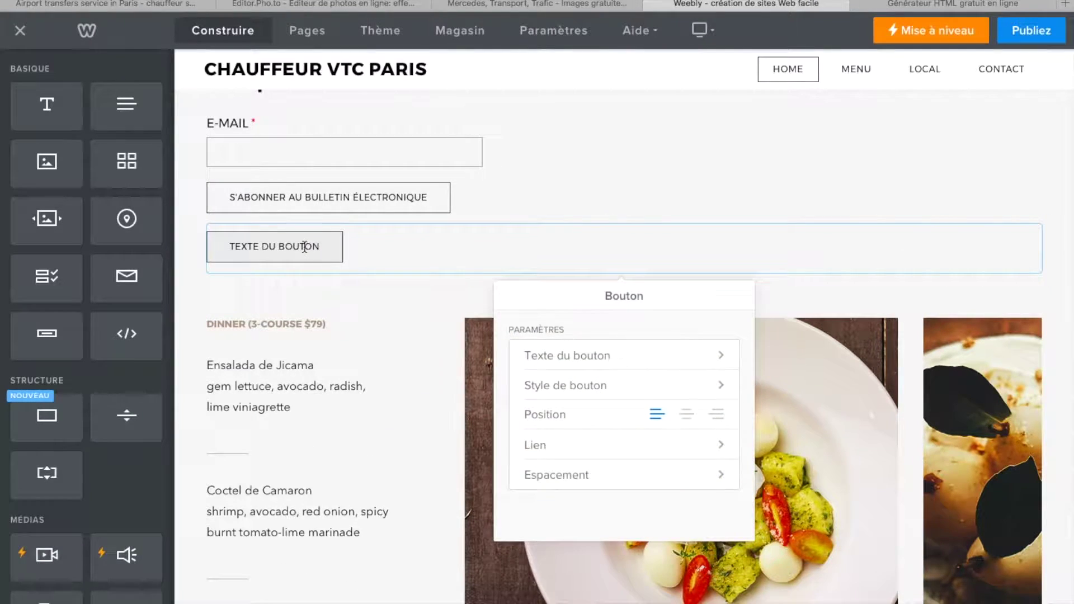
click(705, 391)
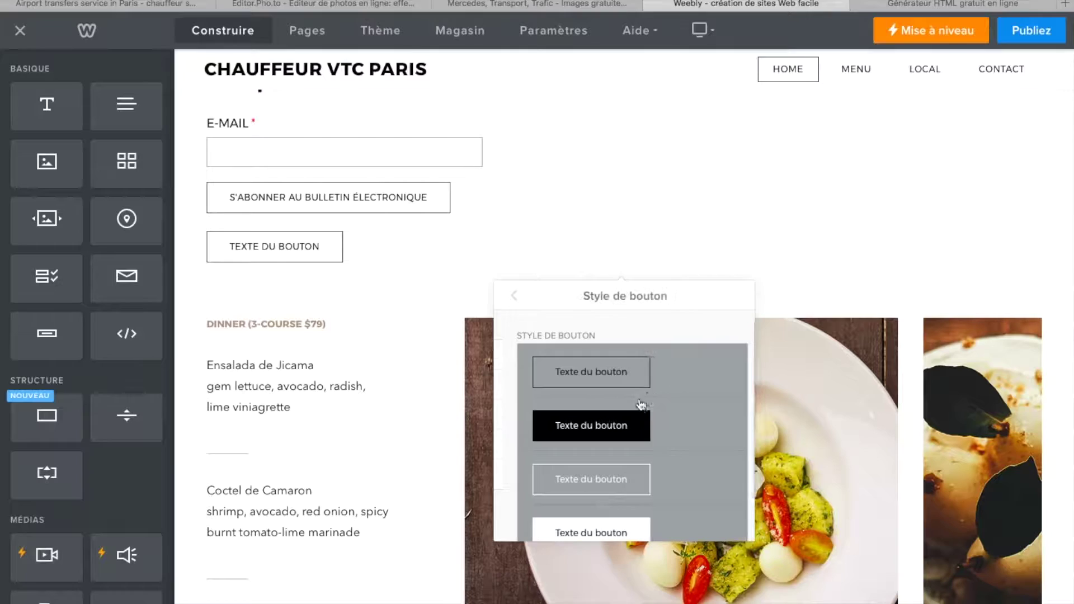
scroll(589, 484, down, 3)
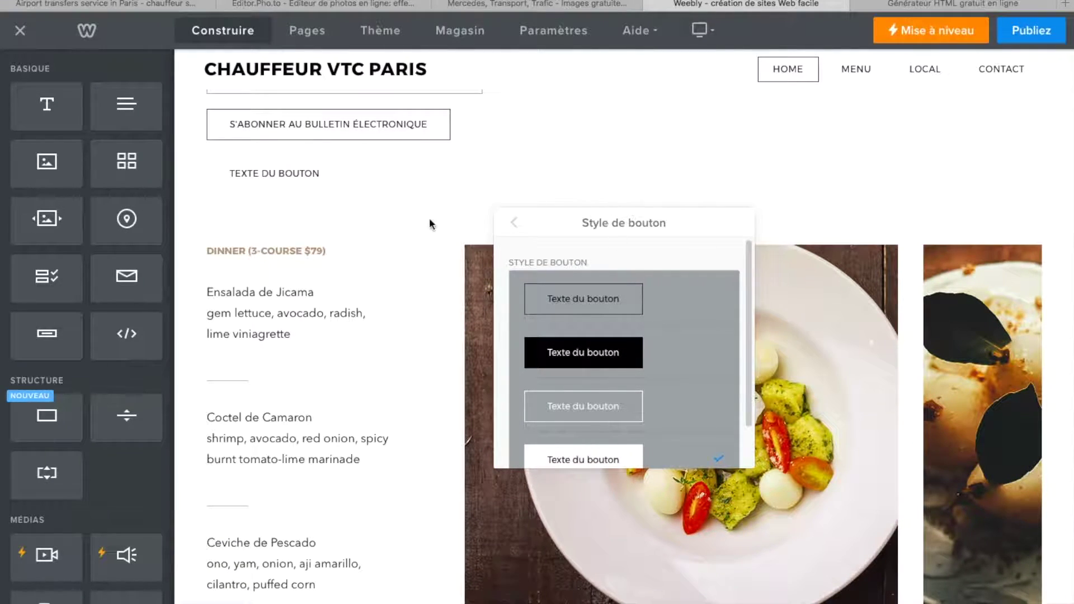
click(543, 359)
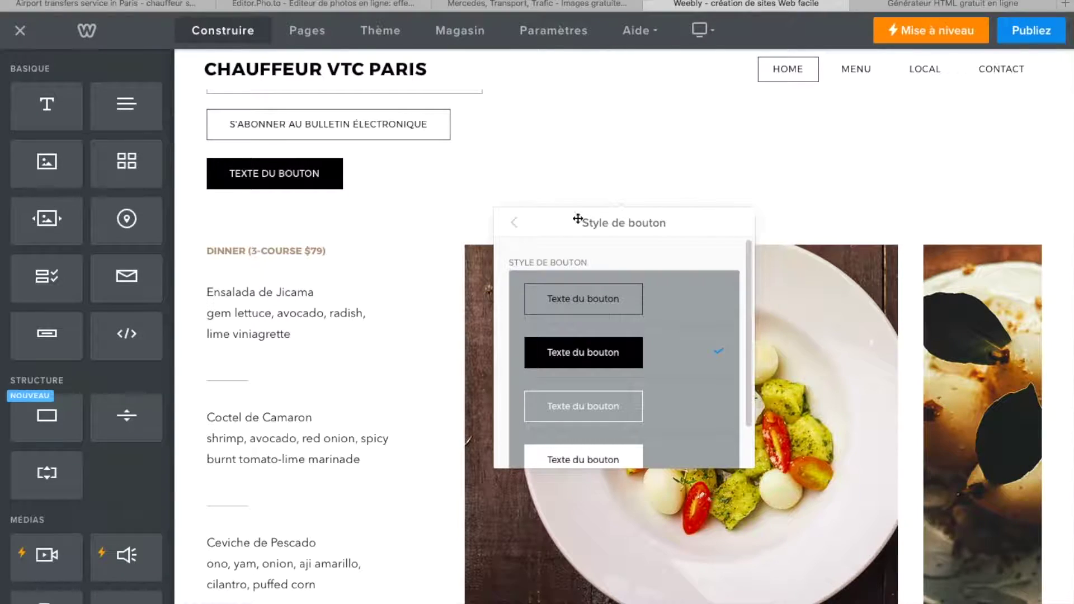
click(358, 232)
scroll(360, 351, down, 5)
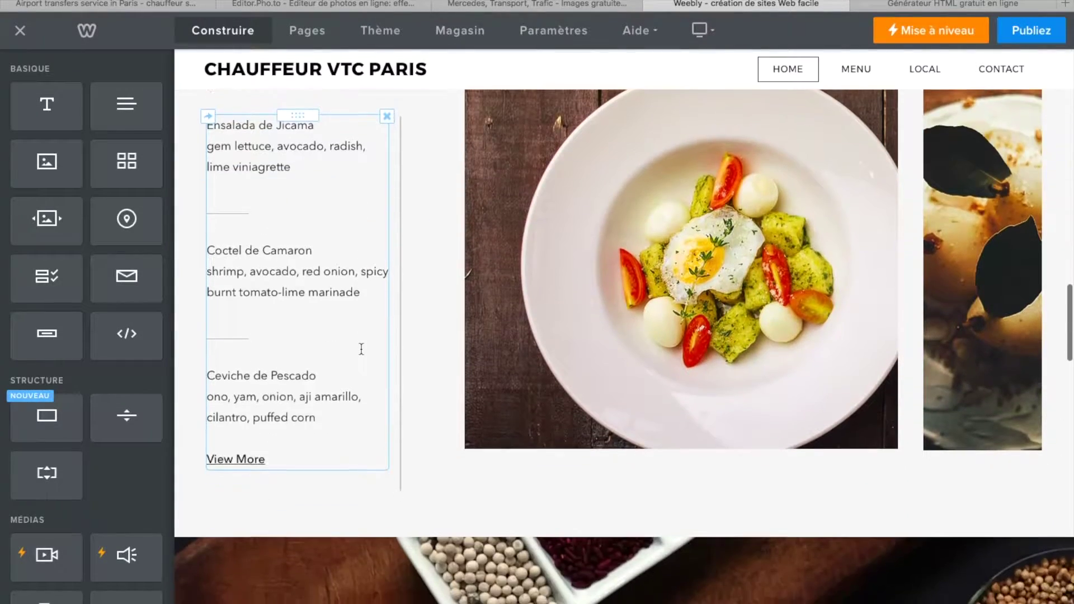
- Add a spacer left of the newsletter form, a divider above the button, and a new section
scroll(361, 349, down, 20)
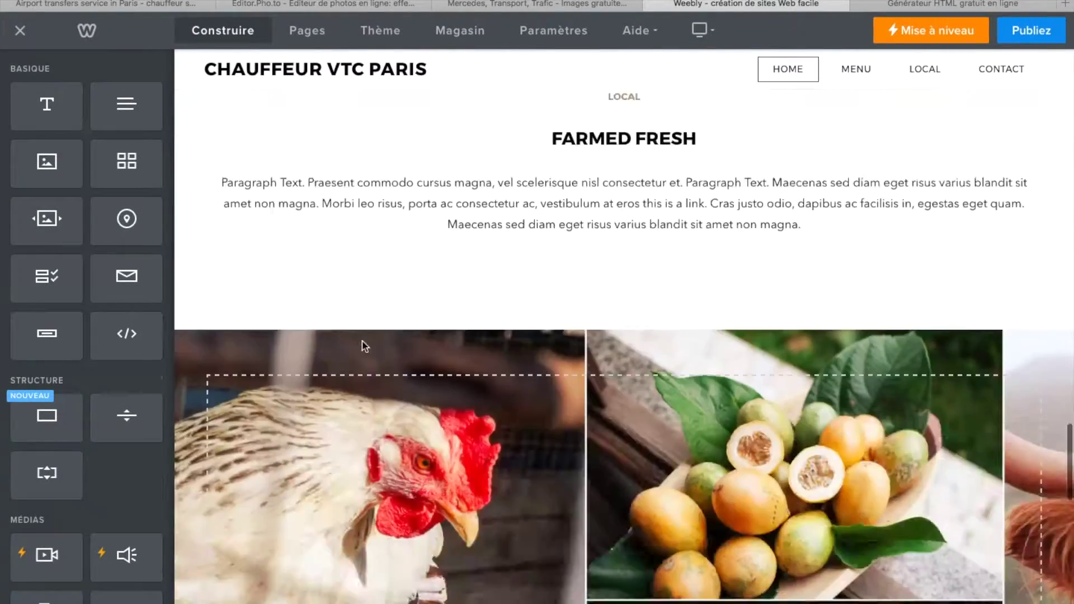
scroll(364, 336, down, 3)
scroll(365, 347, up, 10)
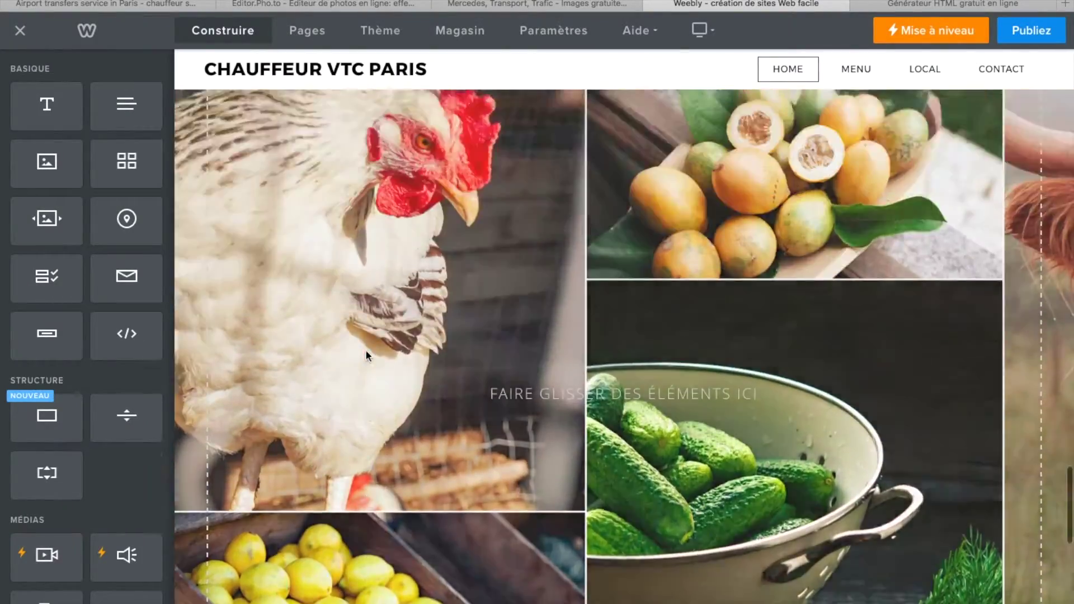
scroll(366, 350, up, 7)
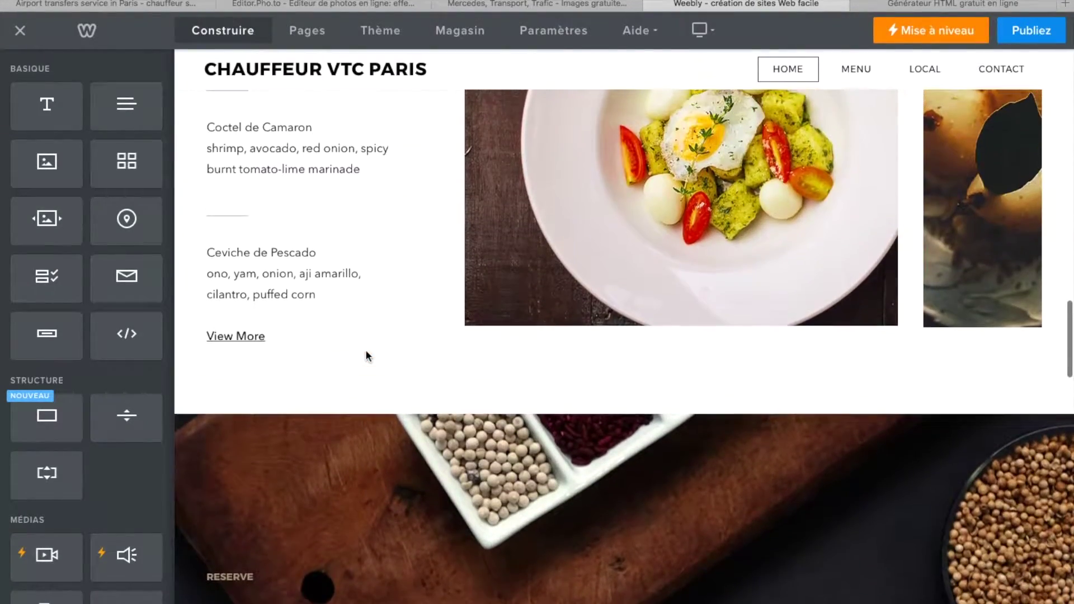
scroll(365, 350, up, 4)
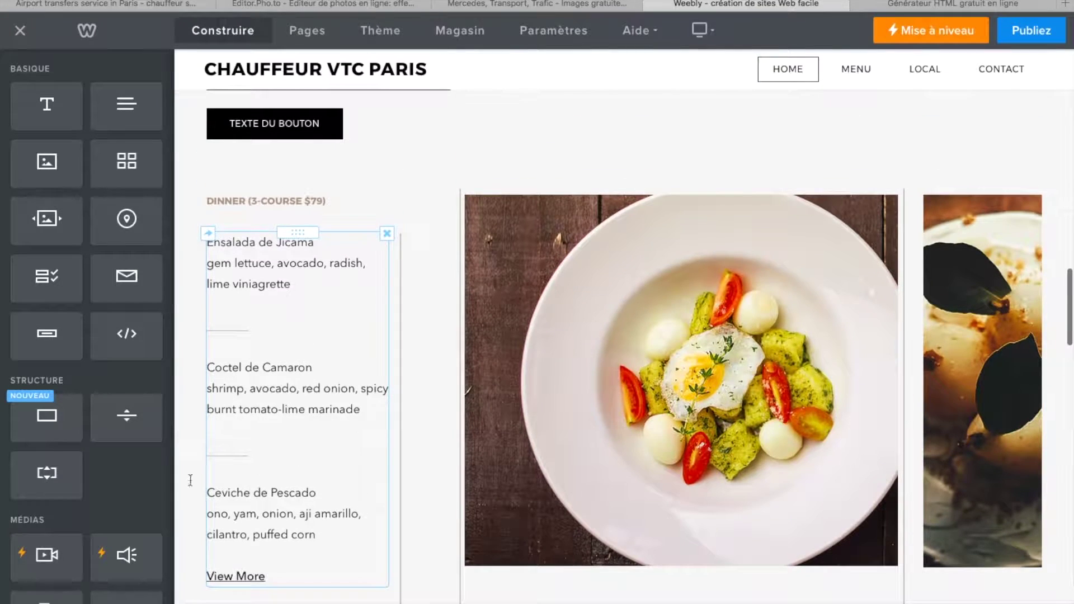
click(55, 471)
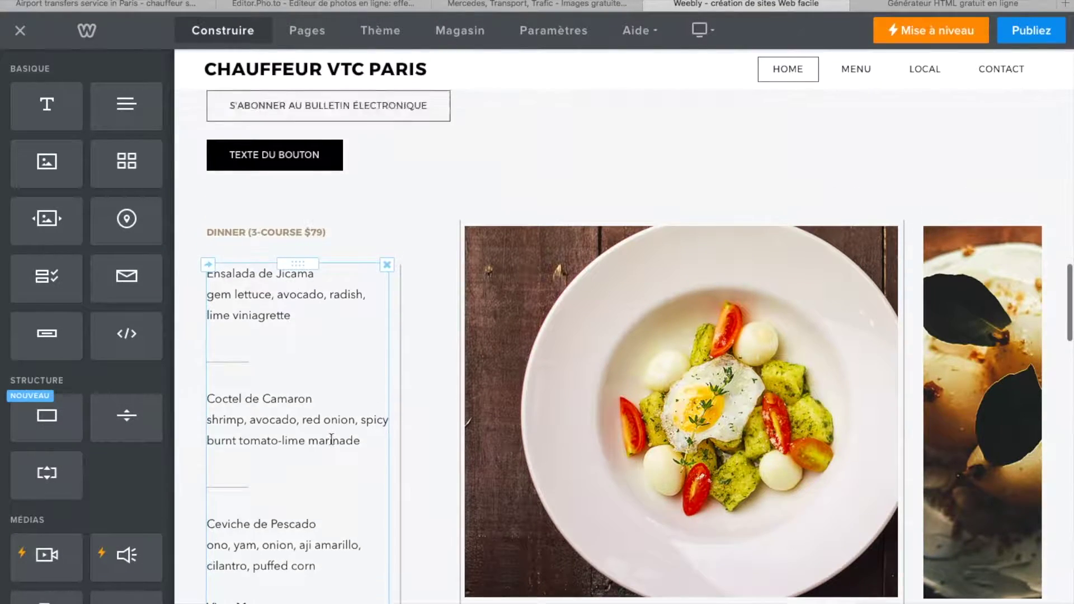
drag(132, 467, 233, 196)
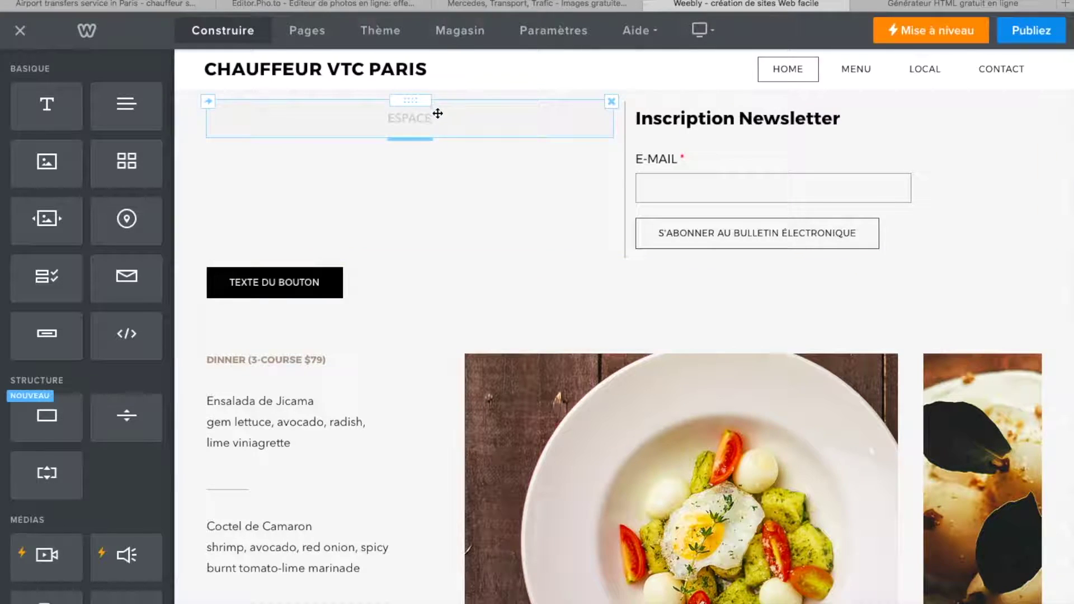
drag(132, 424, 560, 280)
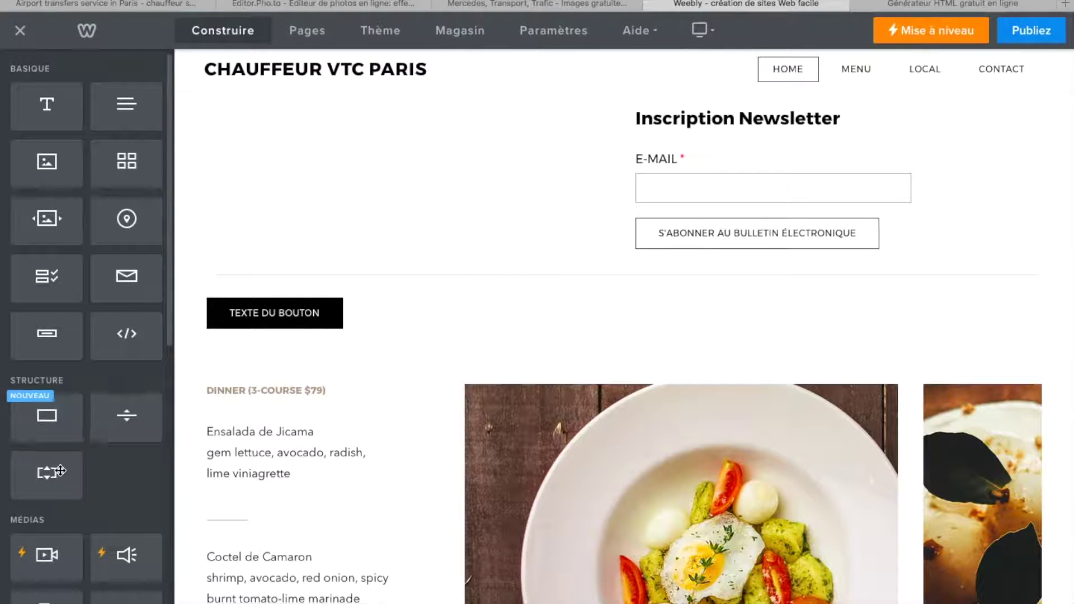
drag(47, 416, 424, 330)
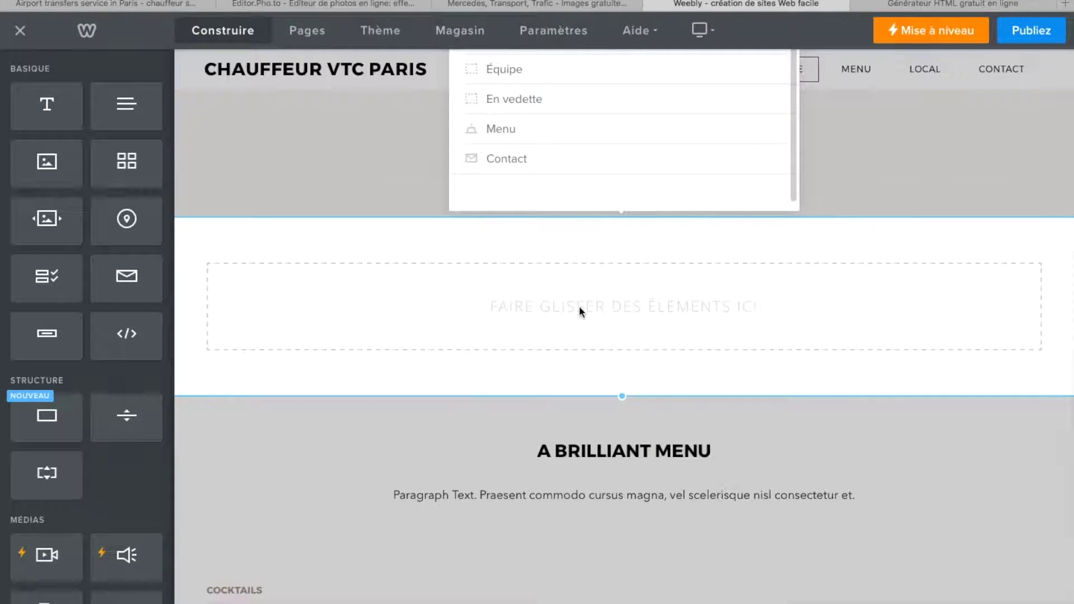
- Dismiss the layout suggestions and drop a Galerie into the new section
click(575, 305)
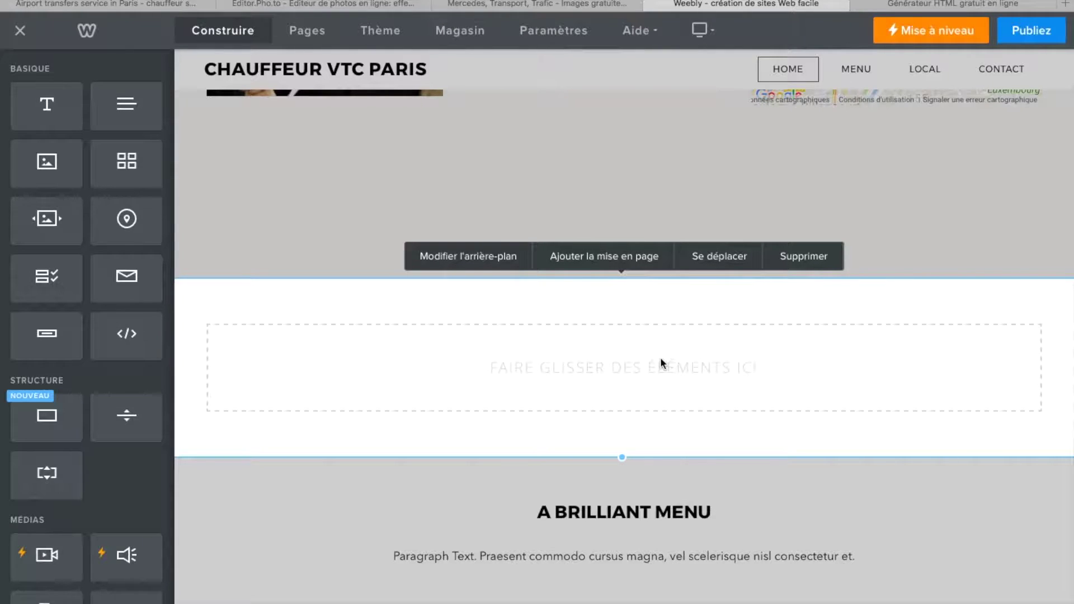
drag(126, 161, 426, 376)
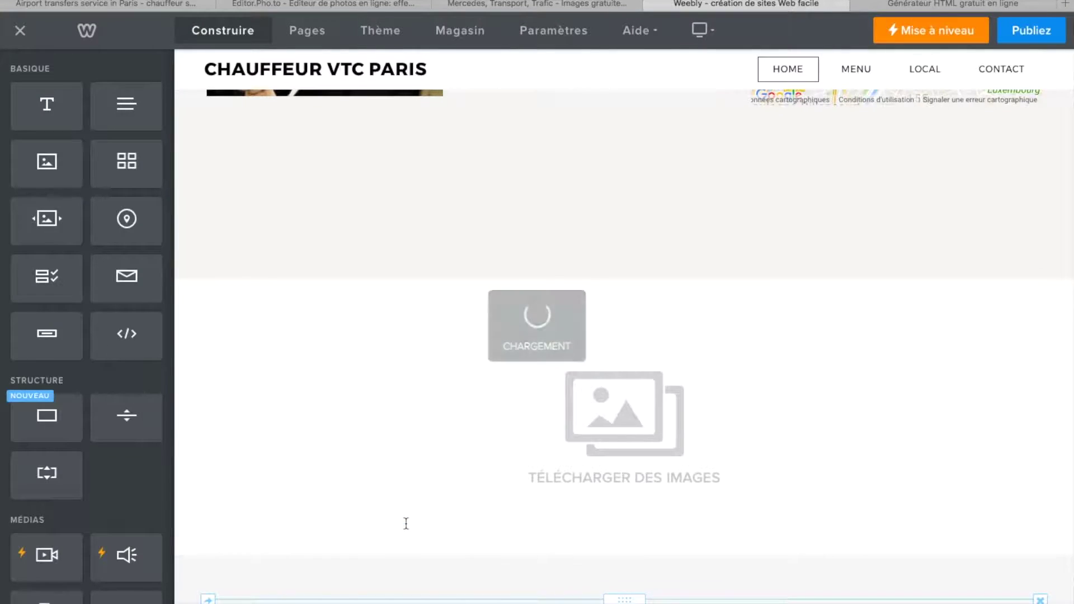
scroll(524, 419, down, 4)
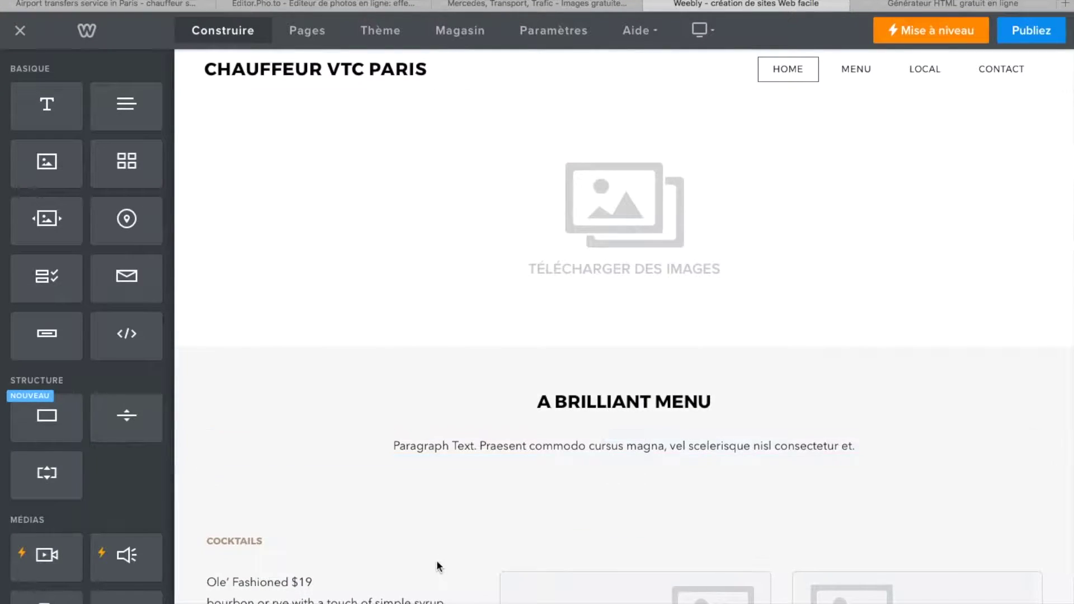
scroll(436, 559, up, 5)
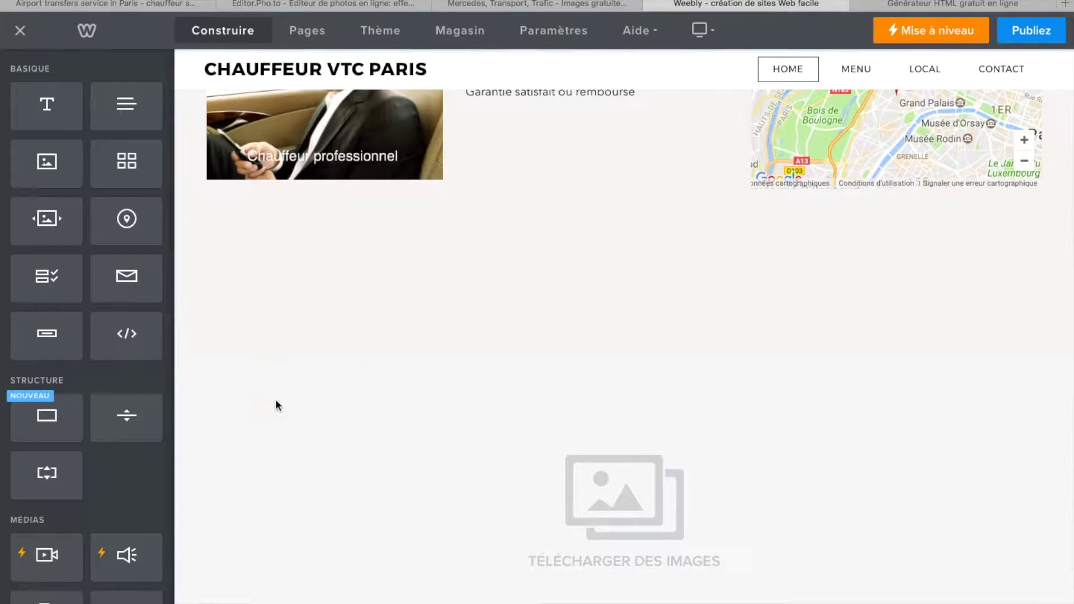
- Set the gallery's border to Mince under Avancé > Bordure
click(302, 546)
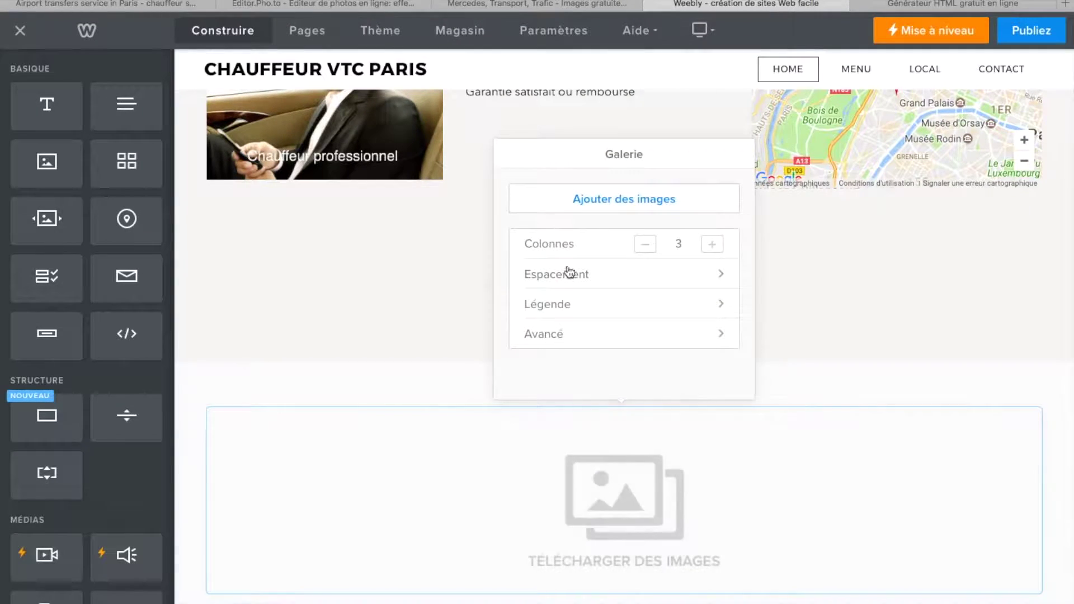
scroll(665, 286, down, 1)
click(717, 295)
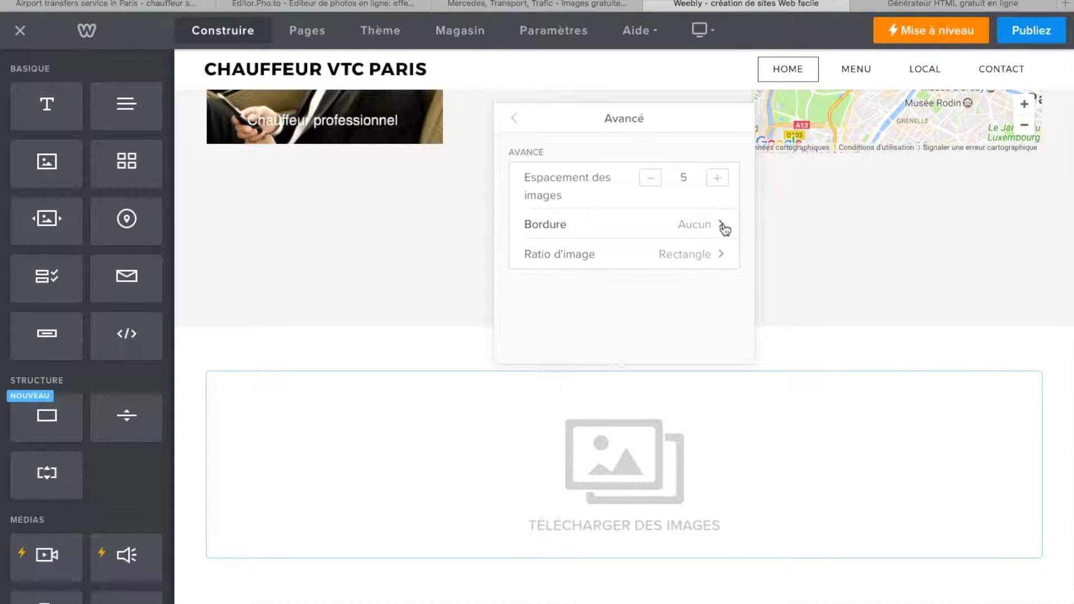
click(725, 227)
click(599, 221)
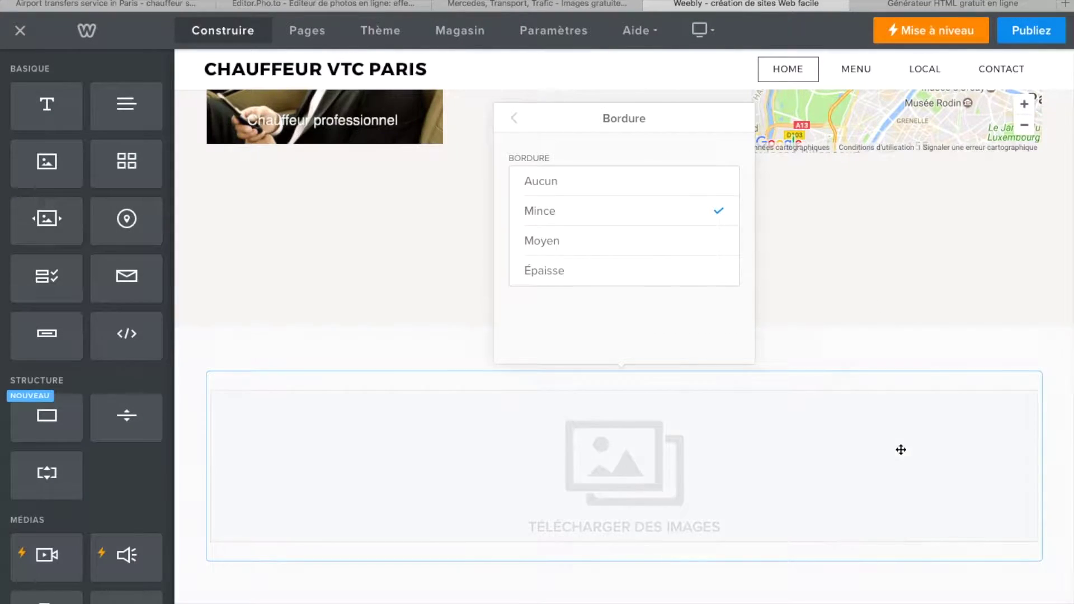
click(889, 576)
click(343, 457)
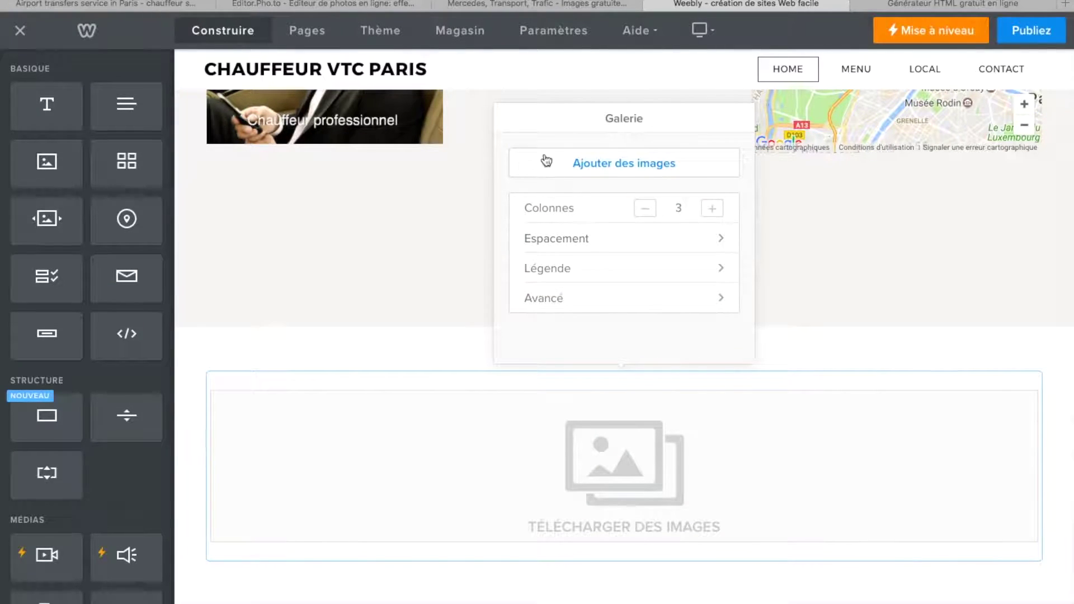
click(628, 273)
click(515, 121)
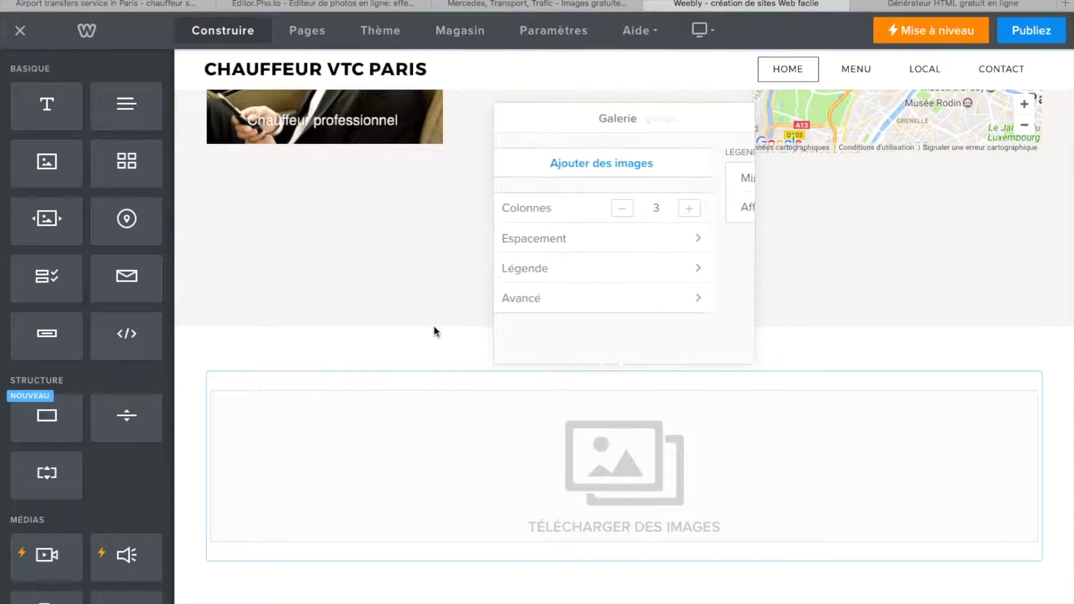
click(437, 358)
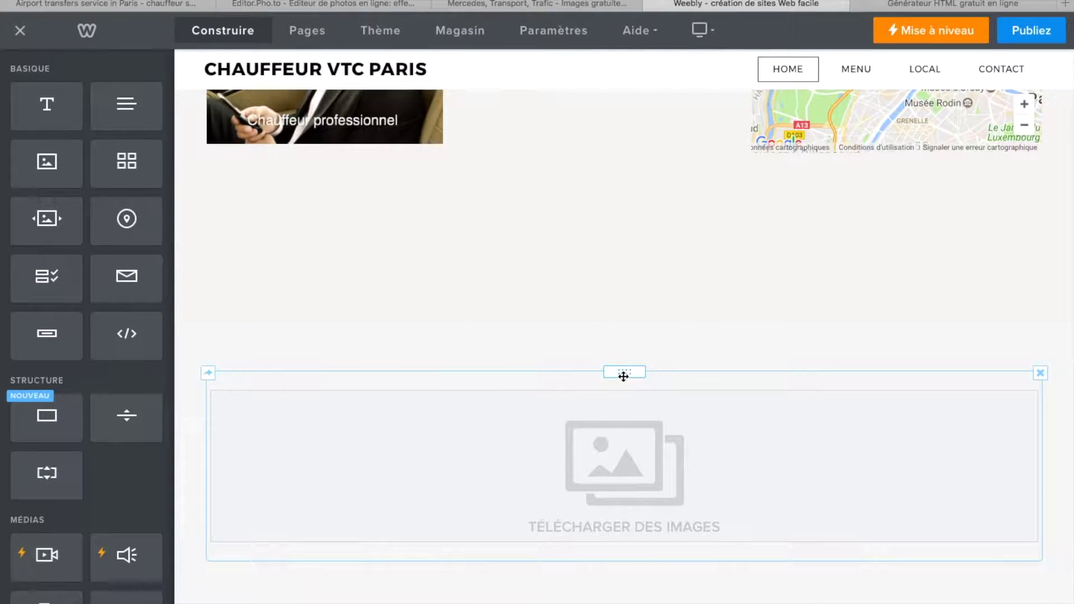
scroll(677, 533, down, 10)
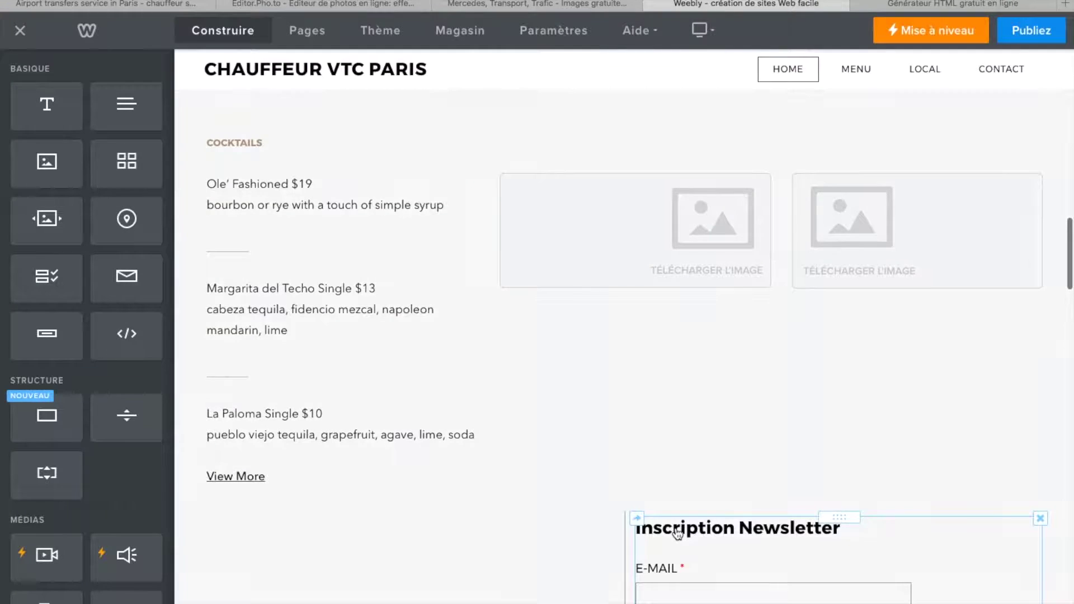
- Place a Social Icons row under the black 'Texte du bouton' button
scroll(677, 532, down, 3)
scroll(548, 490, down, 5)
scroll(62, 593, down, 4)
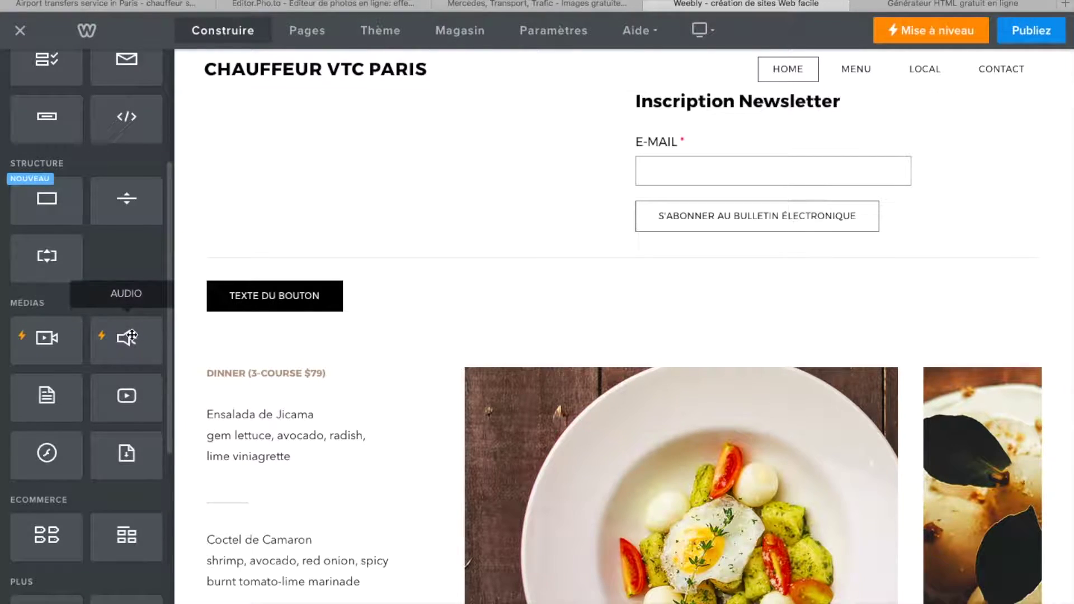
scroll(131, 337, down, 2)
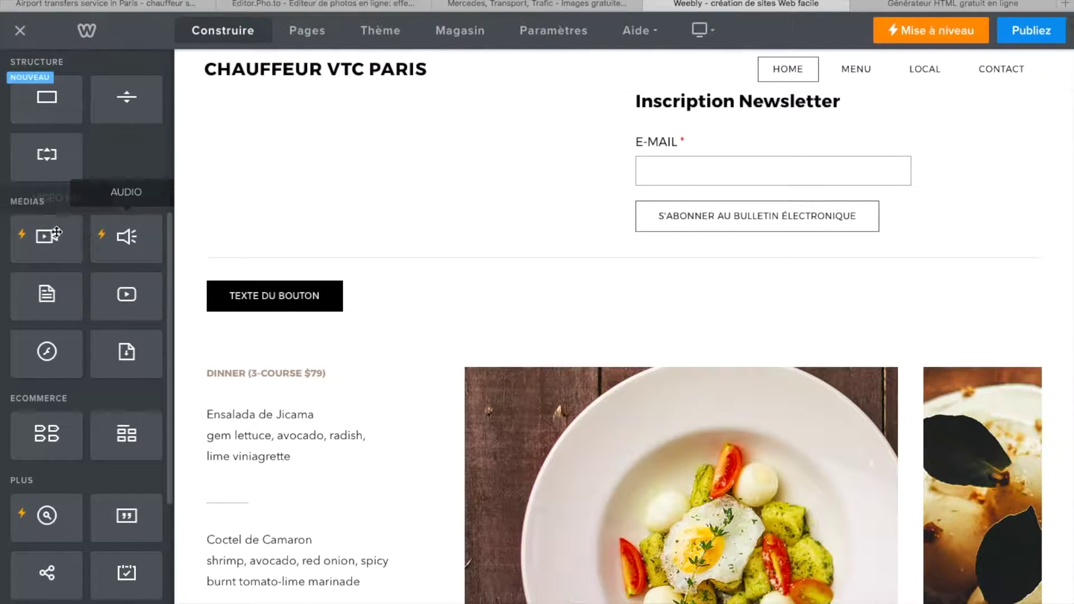
scroll(114, 363, down, 2)
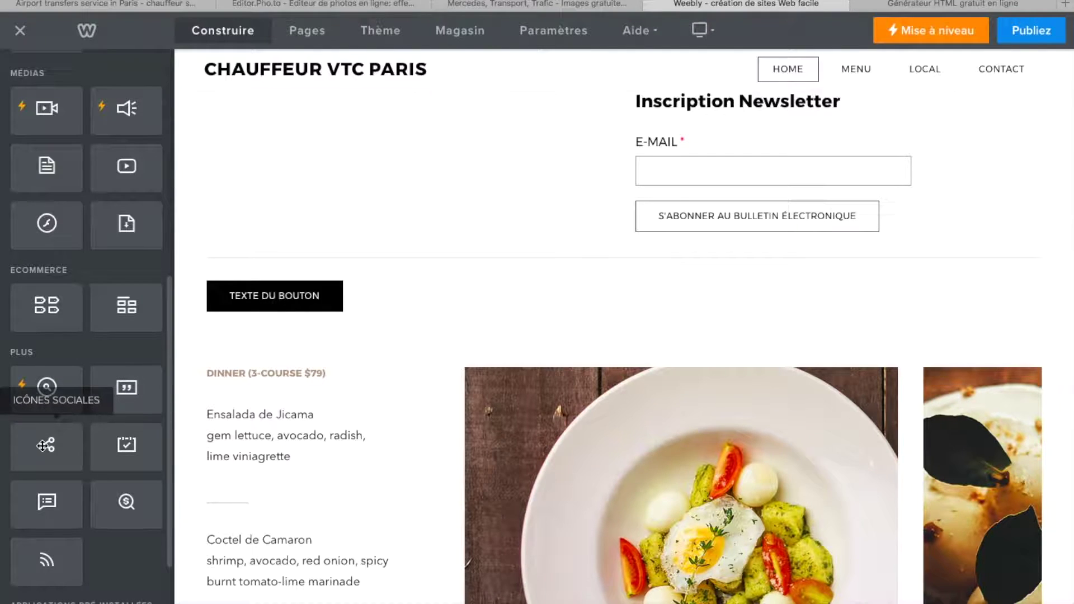
drag(43, 446, 376, 329)
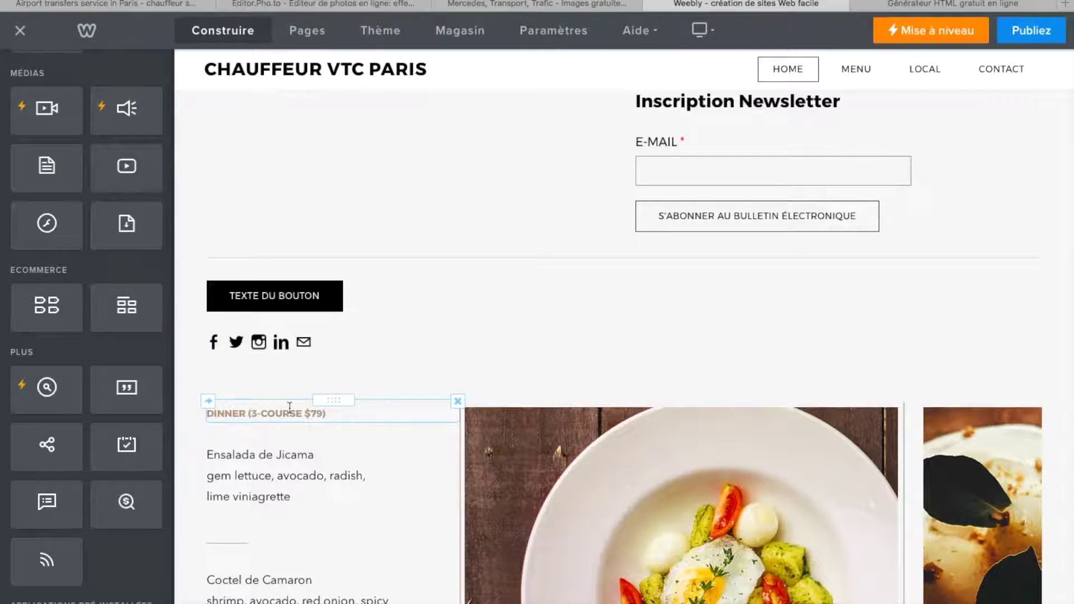
scroll(289, 406, down, 1)
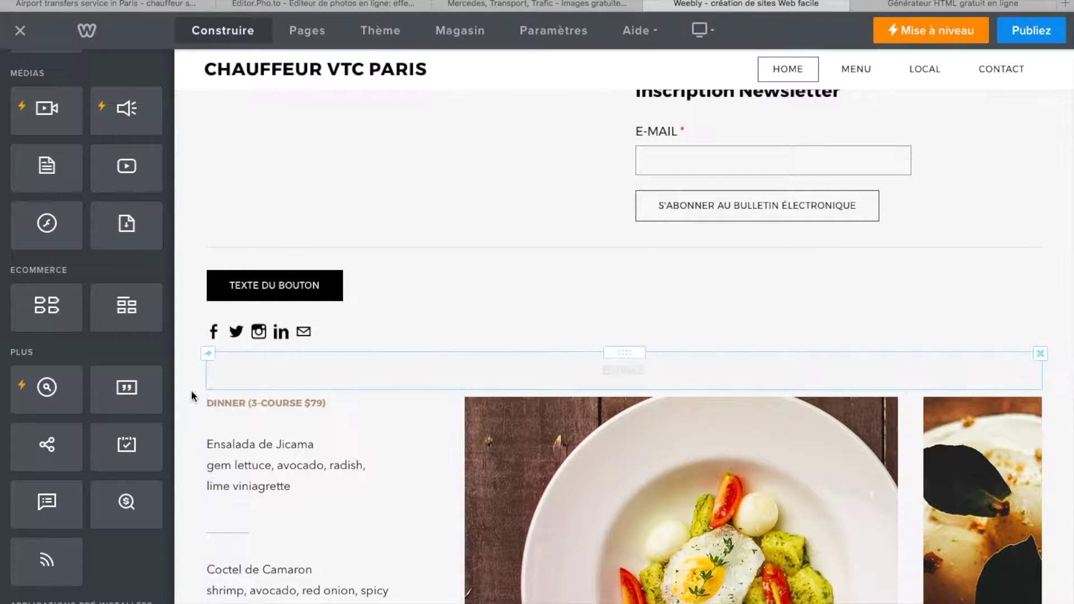
- Turn on Afficher for the Google+ icon under Gérer les icônes
click(304, 334)
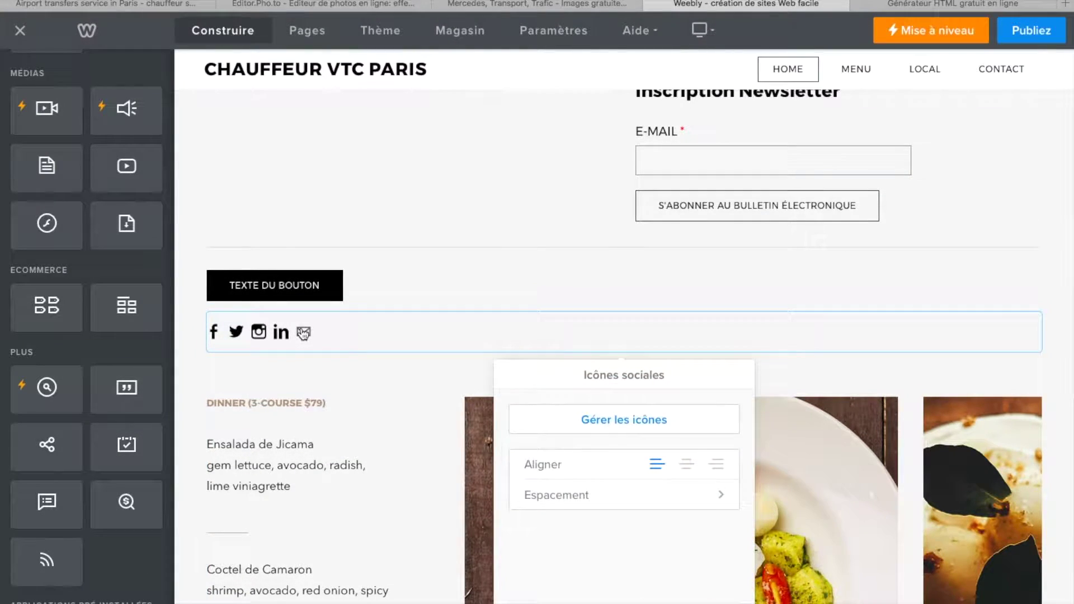
click(625, 426)
scroll(587, 498, down, 2)
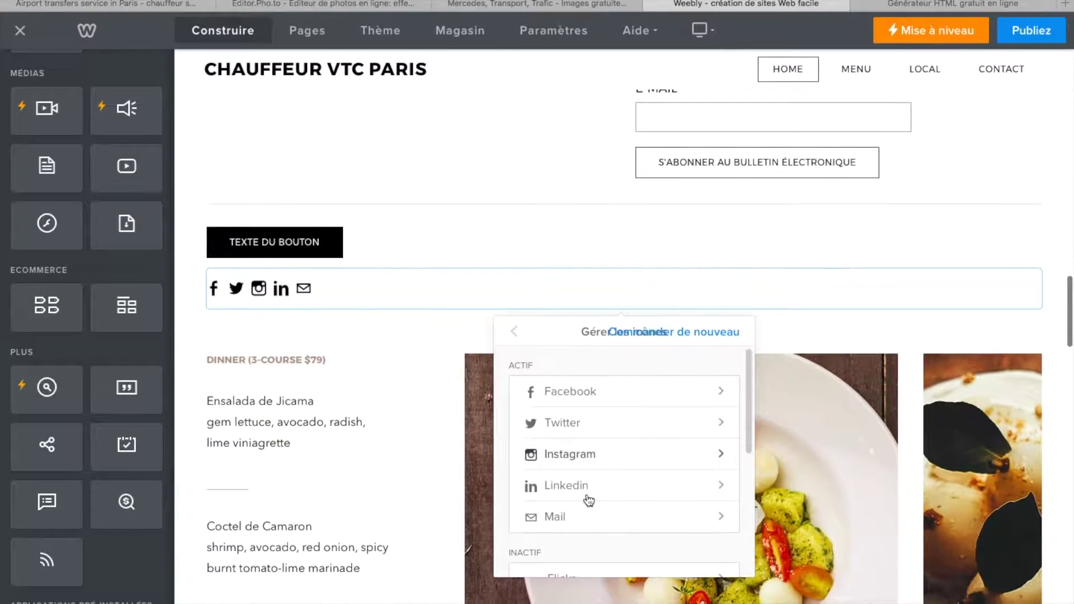
scroll(632, 511, down, 1)
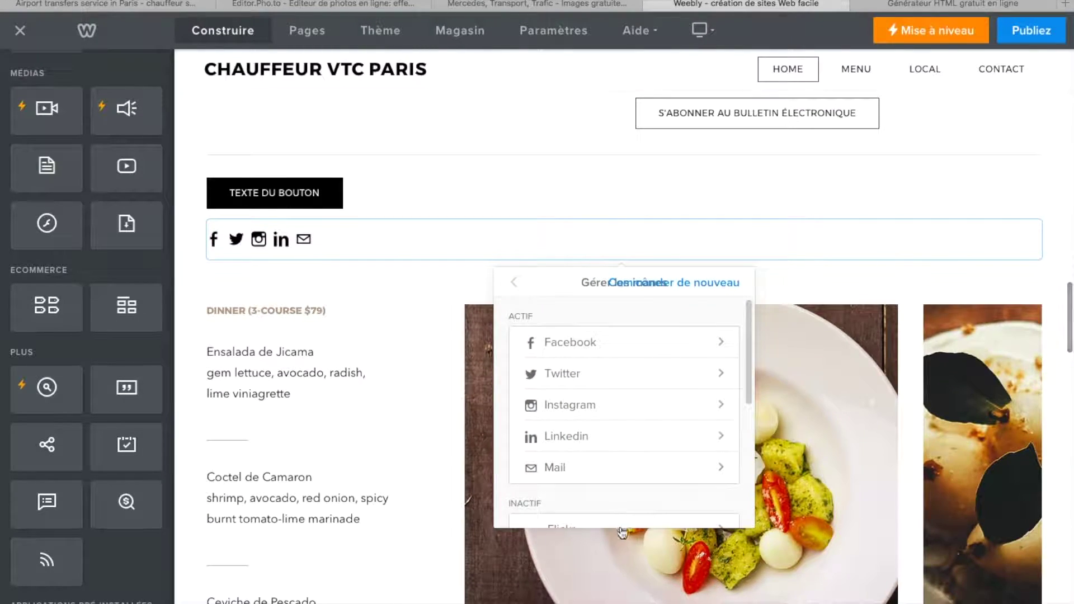
scroll(622, 478, down, 2)
drag(750, 273, 742, 340)
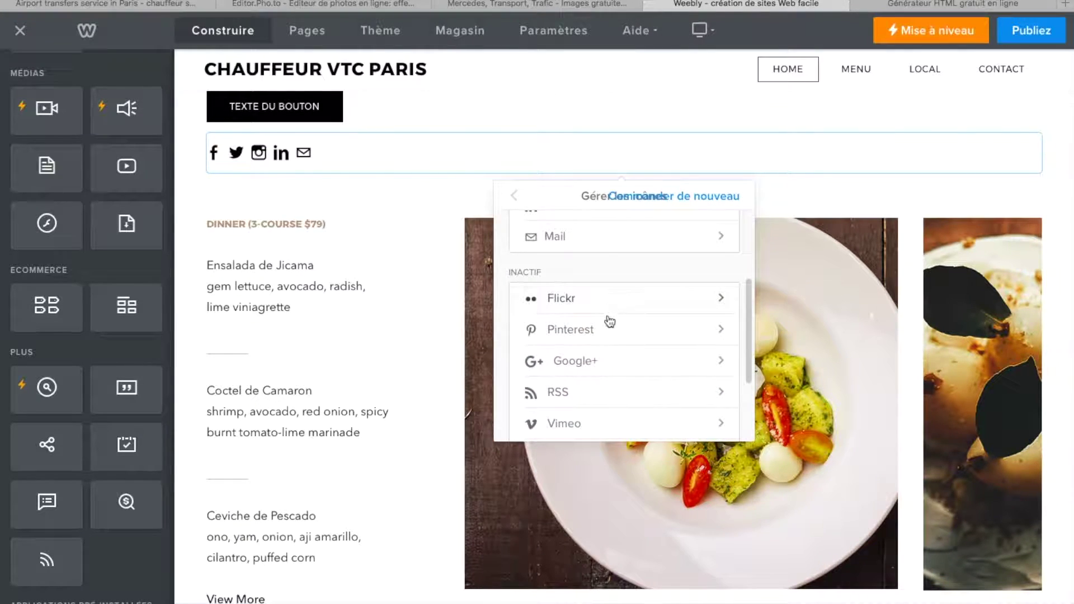
drag(605, 369, 614, 305)
click(718, 364)
click(711, 303)
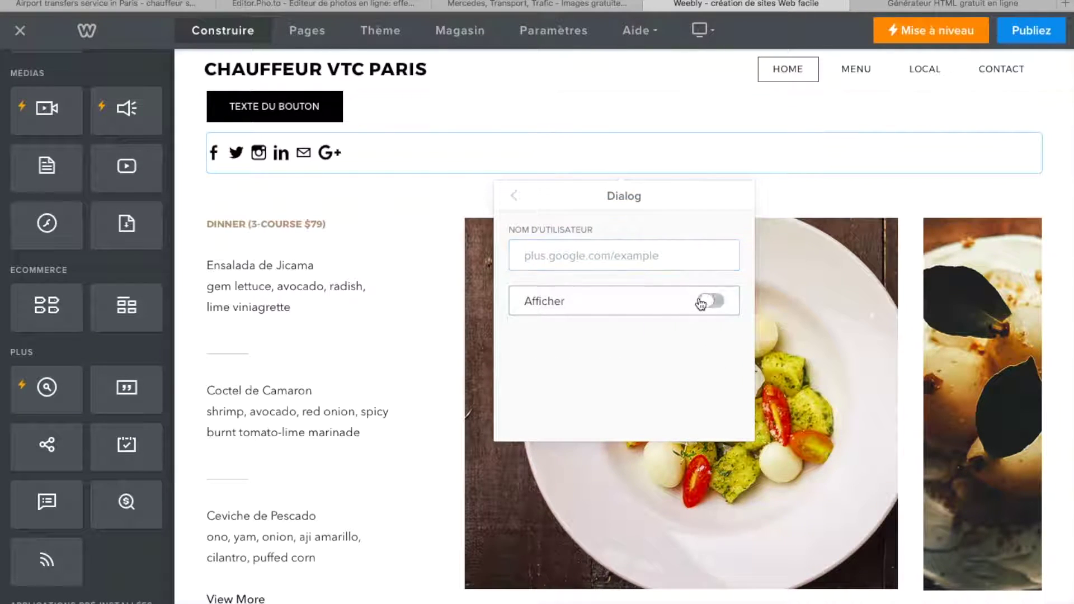
click(513, 196)
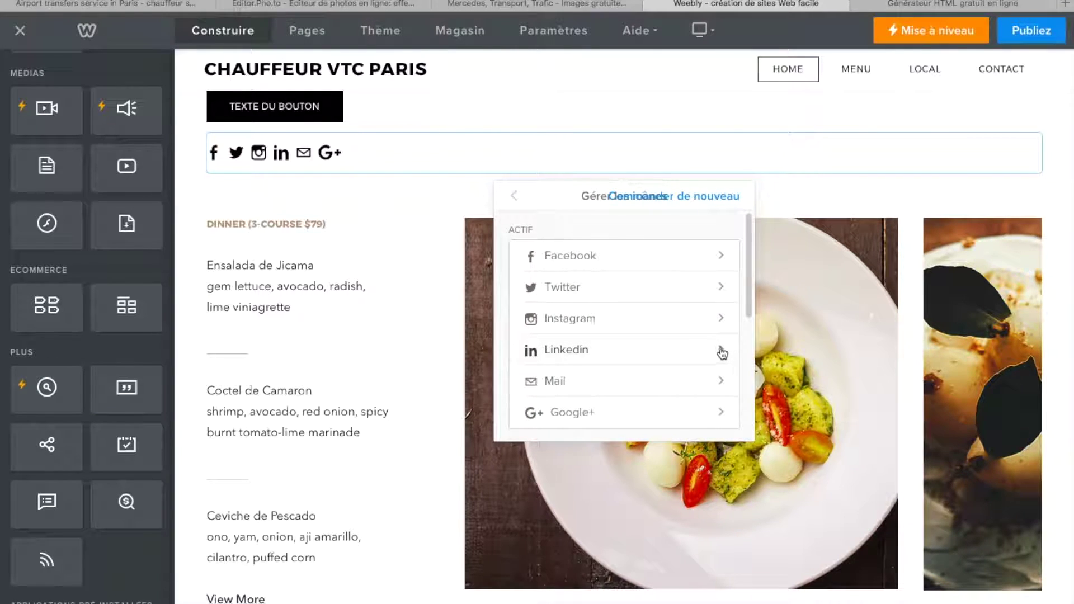
- Turn on Afficher for the YouTube icon, leaving its username empty
click(721, 353)
click(510, 197)
click(511, 197)
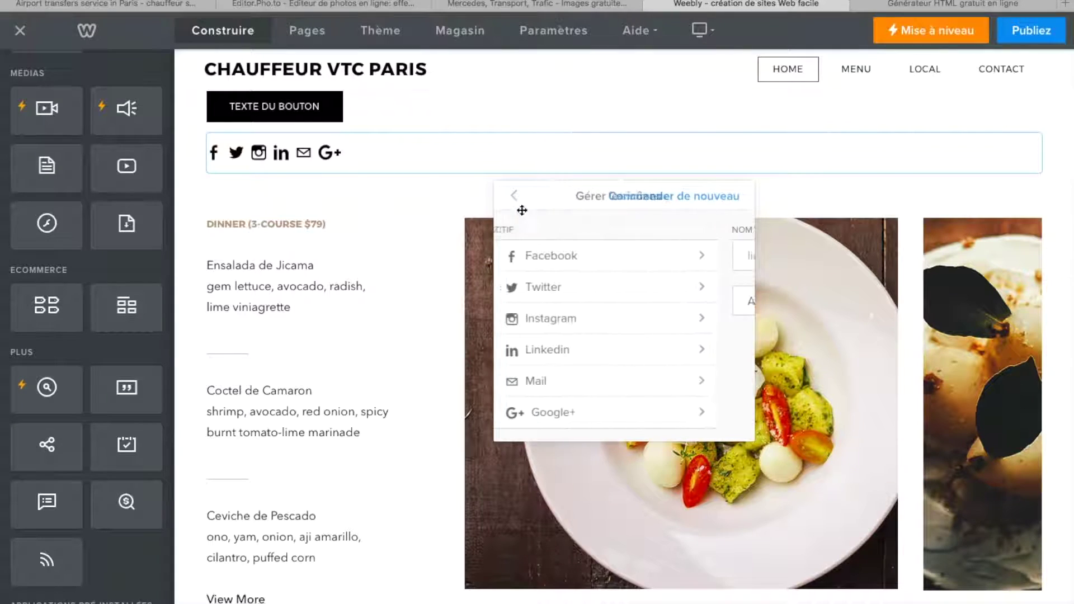
scroll(615, 391, down, 5)
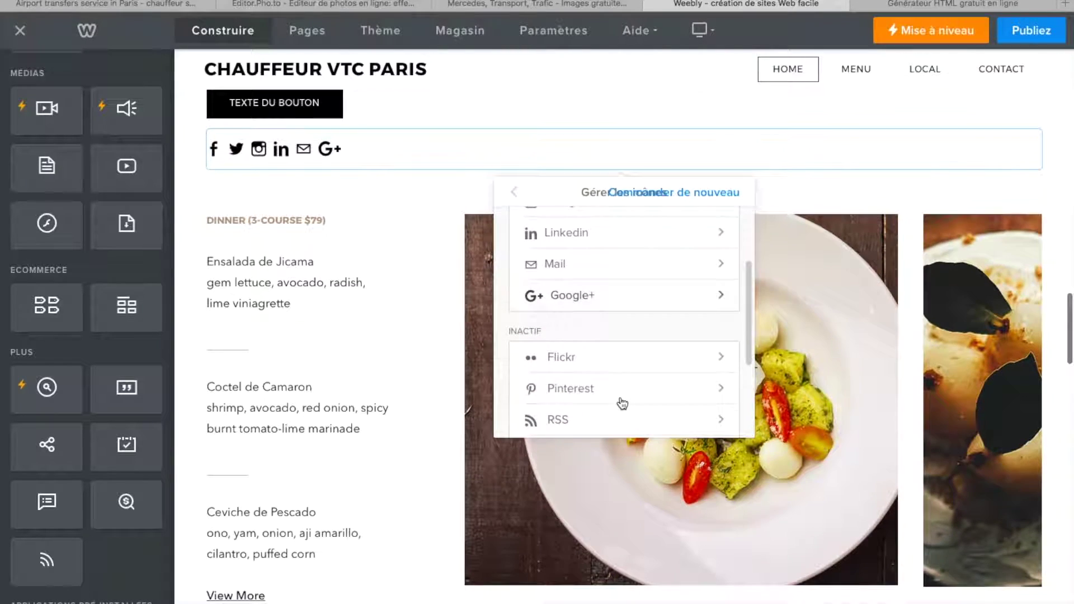
click(726, 355)
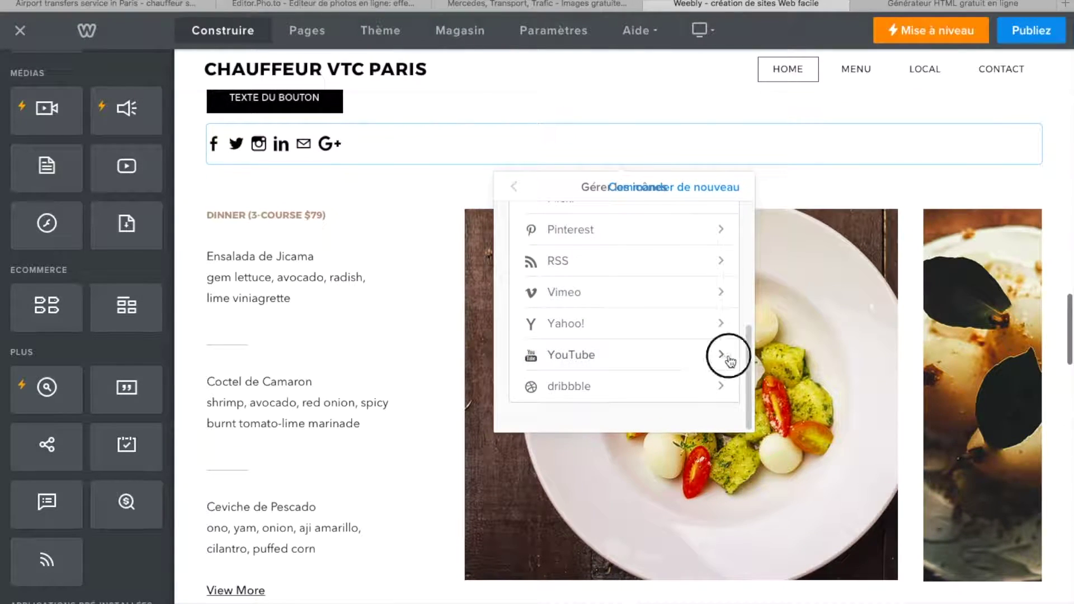
click(709, 291)
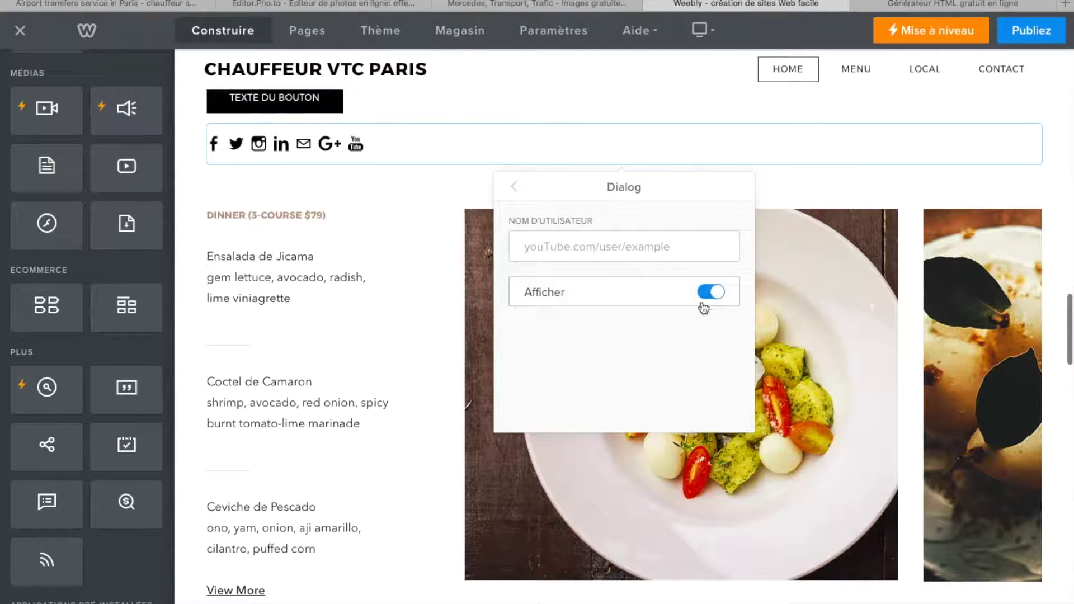
click(553, 246)
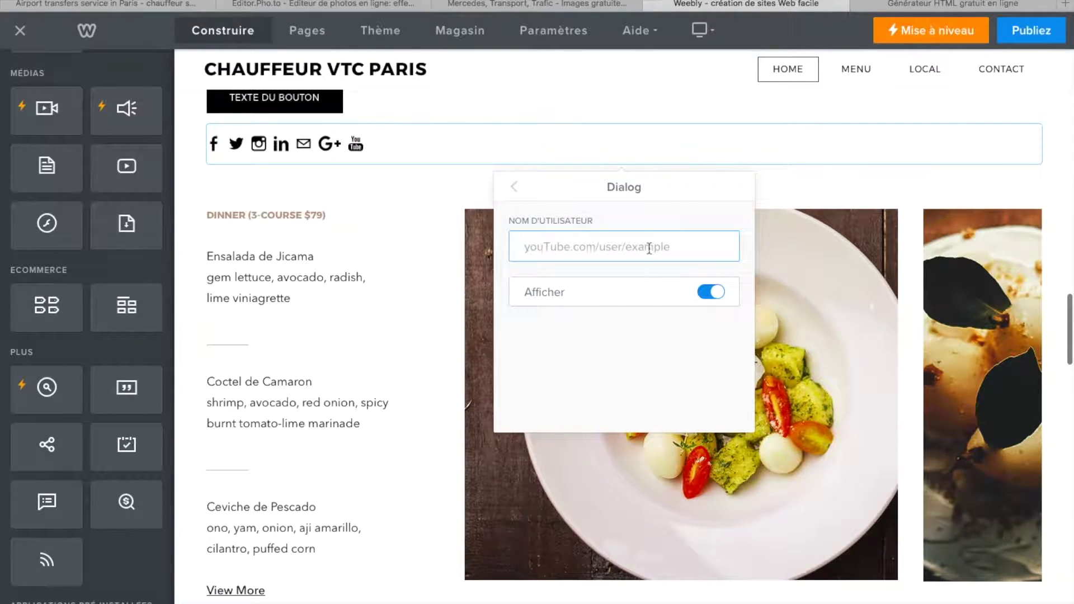
click(395, 207)
click(514, 188)
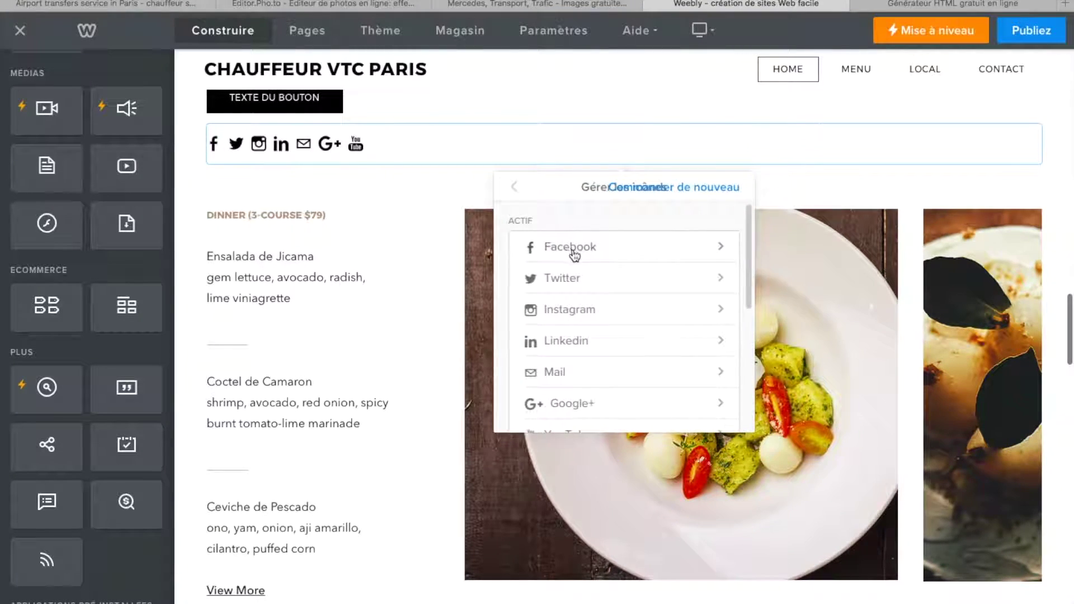
- Check the Facebook icon settings and close the social icons panel
click(569, 249)
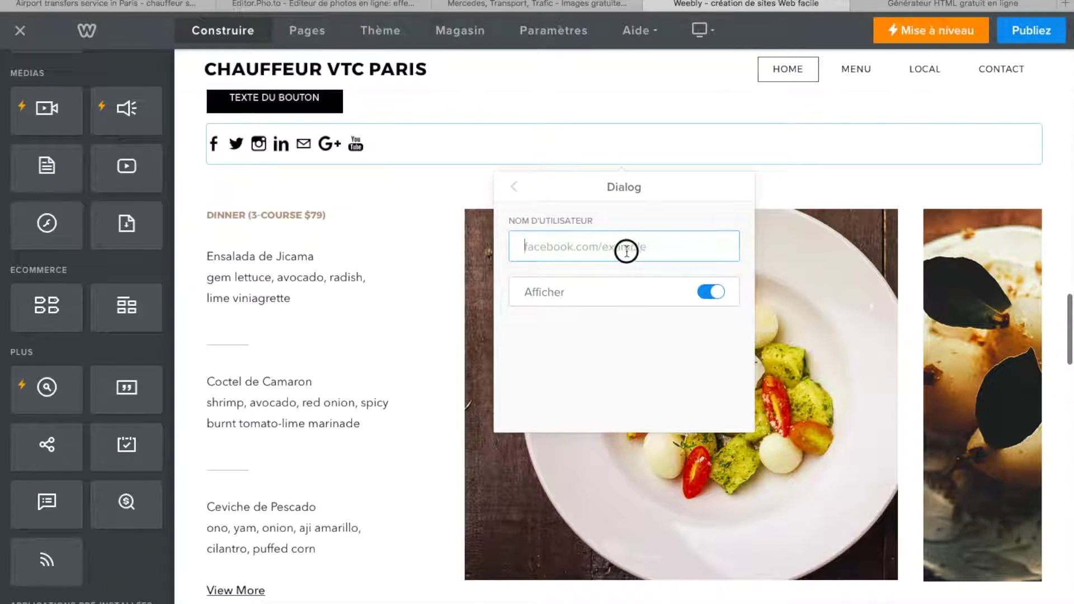
click(512, 187)
click(404, 299)
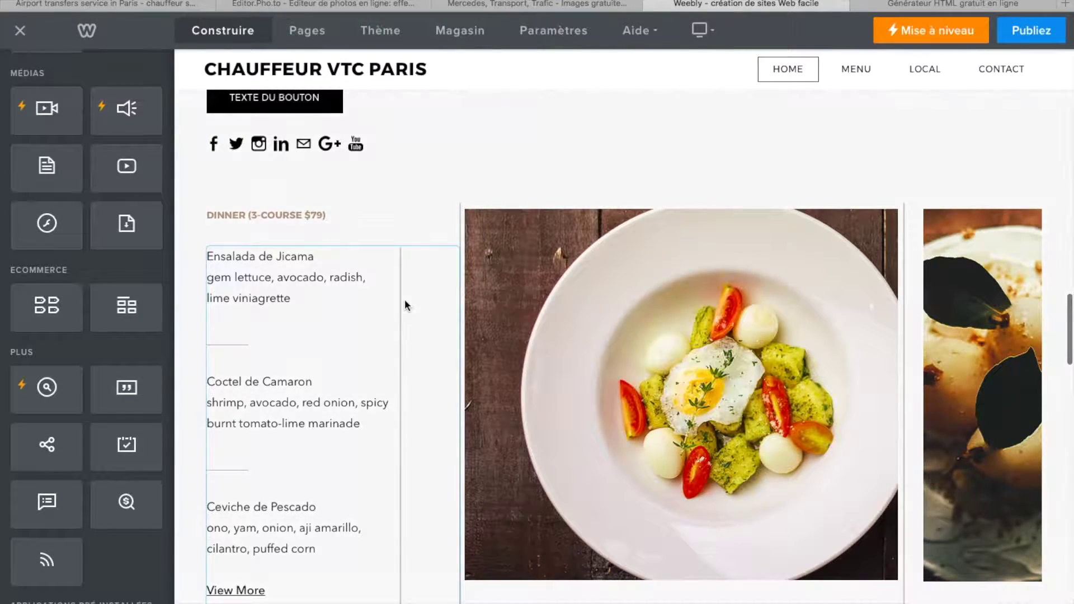
click(321, 144)
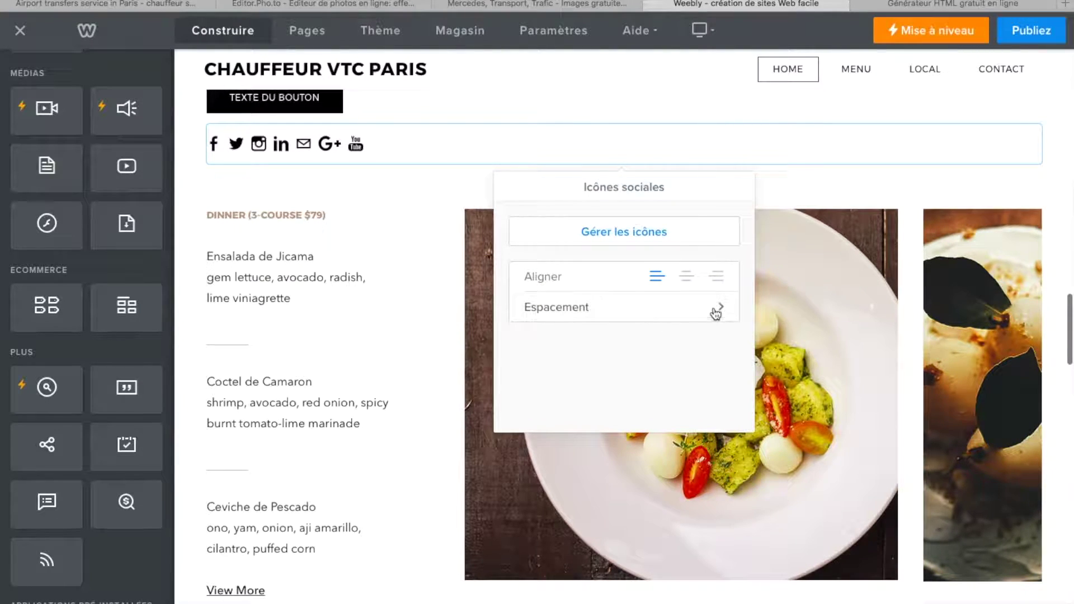
click(424, 239)
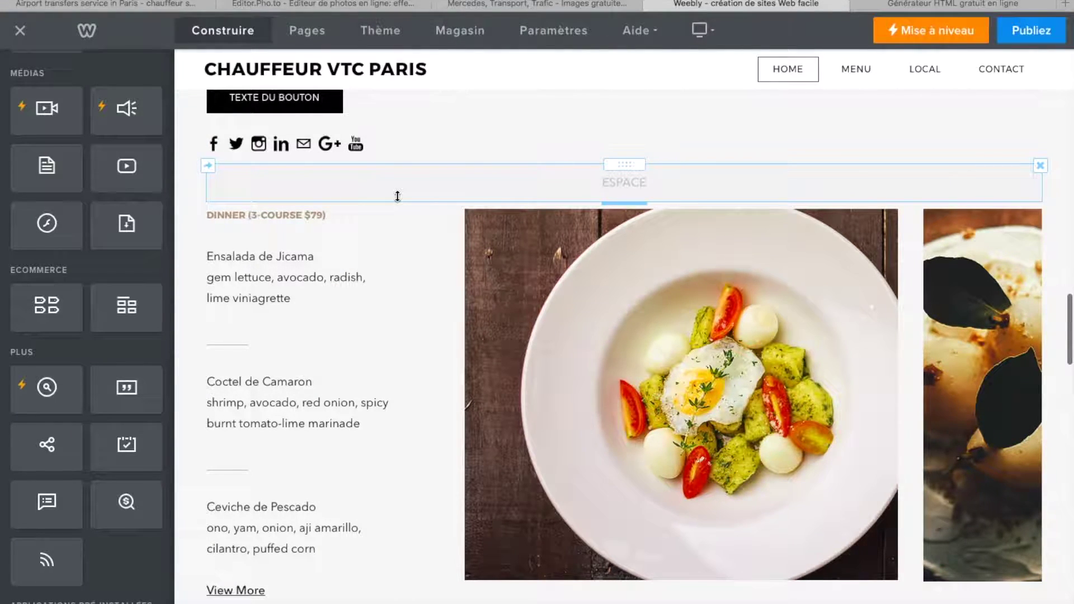
scroll(397, 197, up, 2)
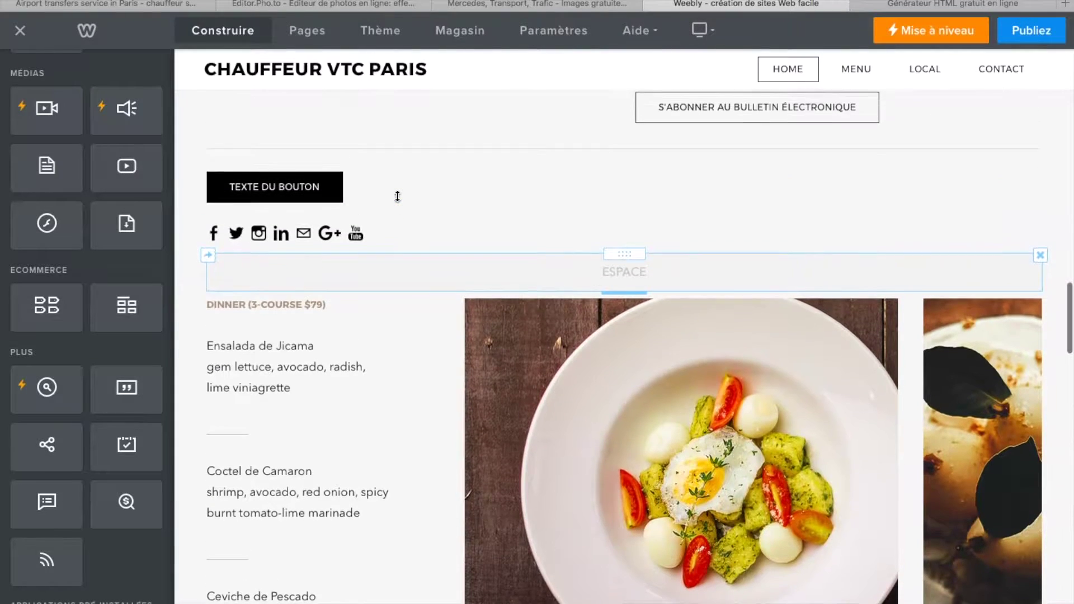
key(Delete)
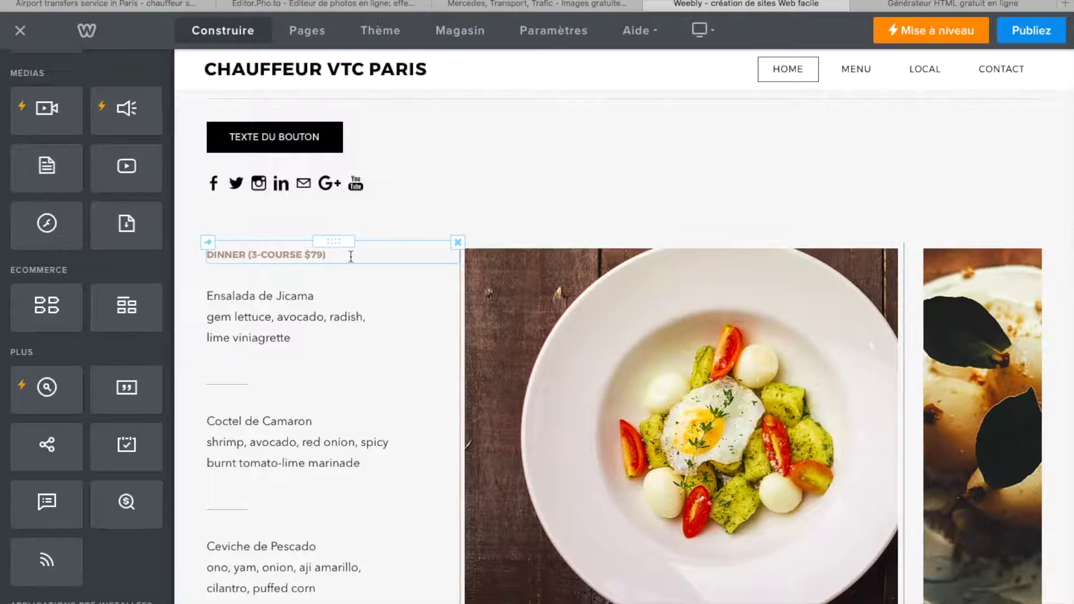
scroll(351, 256, down, 15)
scroll(350, 257, down, 10)
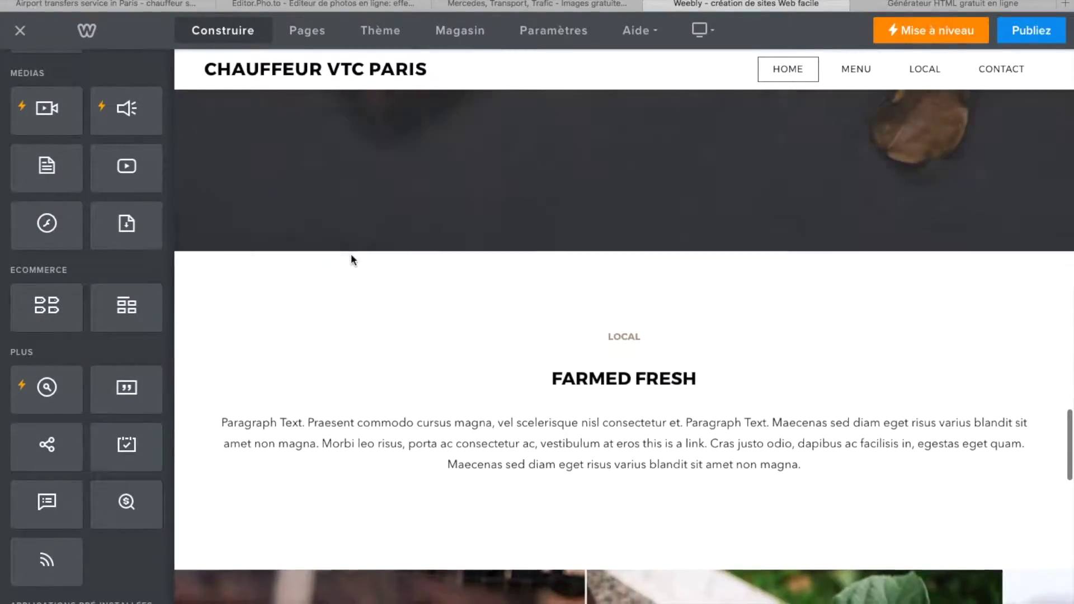
scroll(352, 257, up, 20)
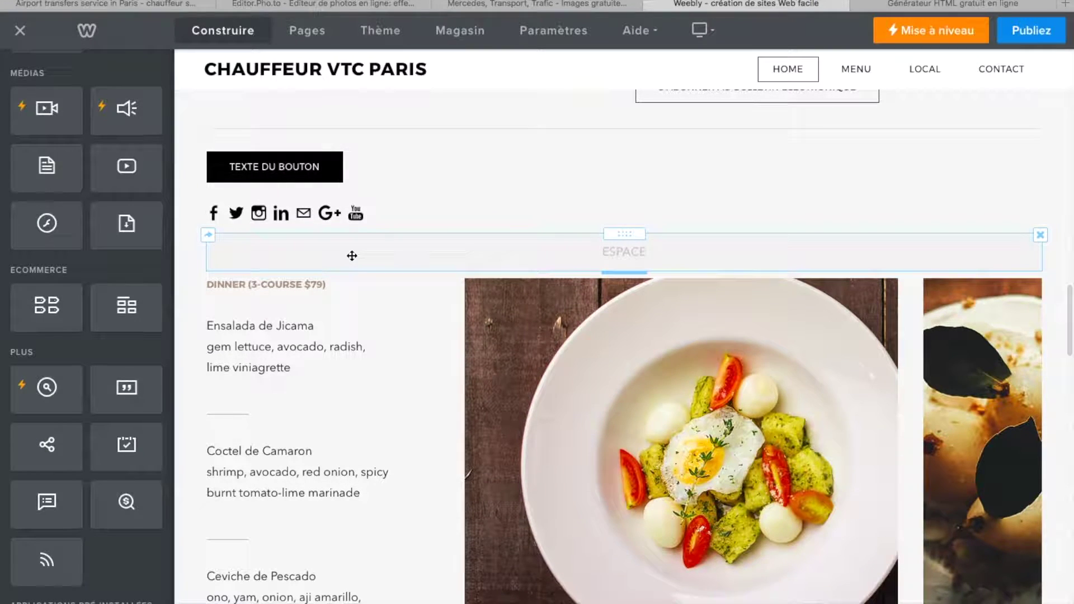
scroll(351, 256, up, 3)
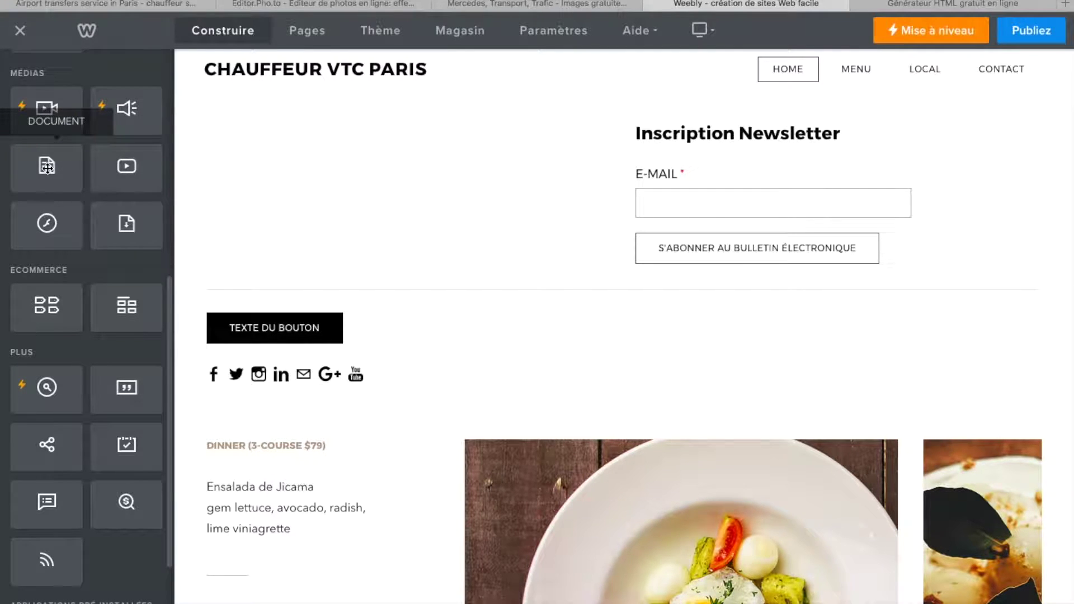
scroll(84, 168, up, 5)
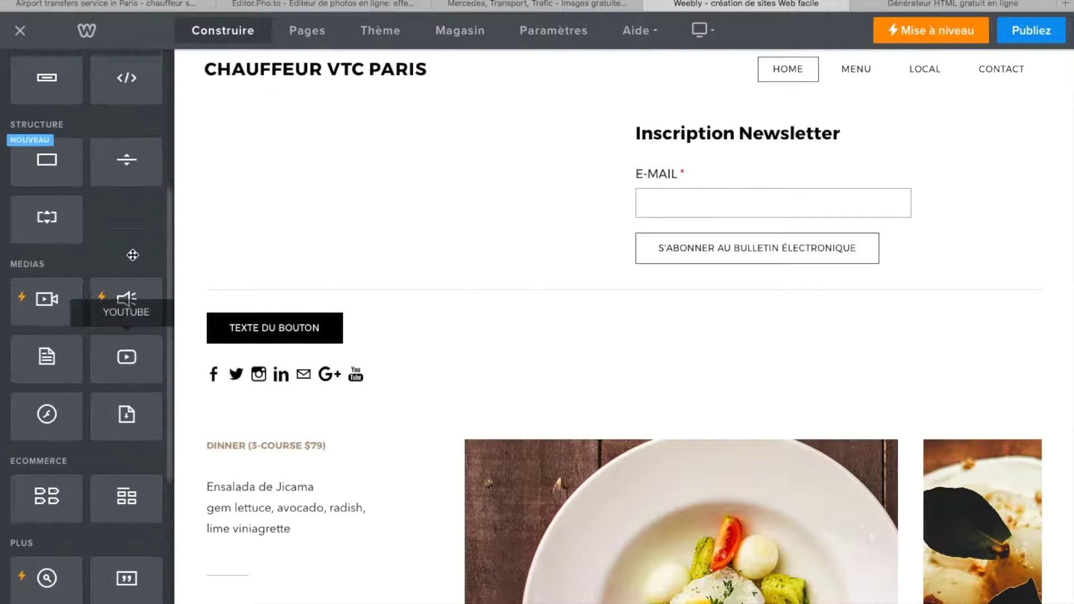
scroll(135, 258, up, 4)
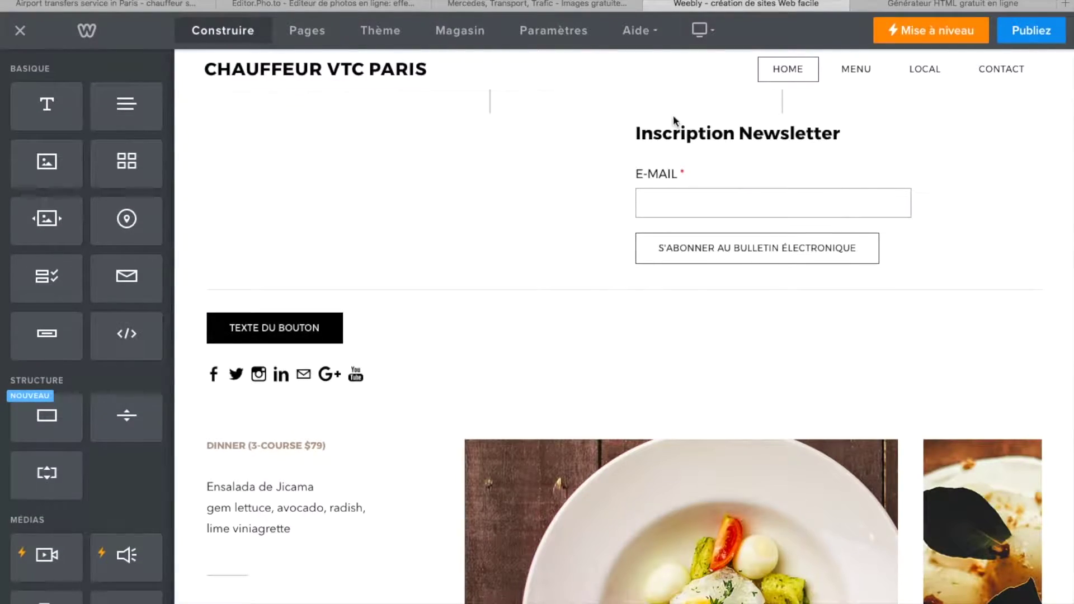
scroll(653, 355, down, 1)
scroll(652, 355, up, 10)
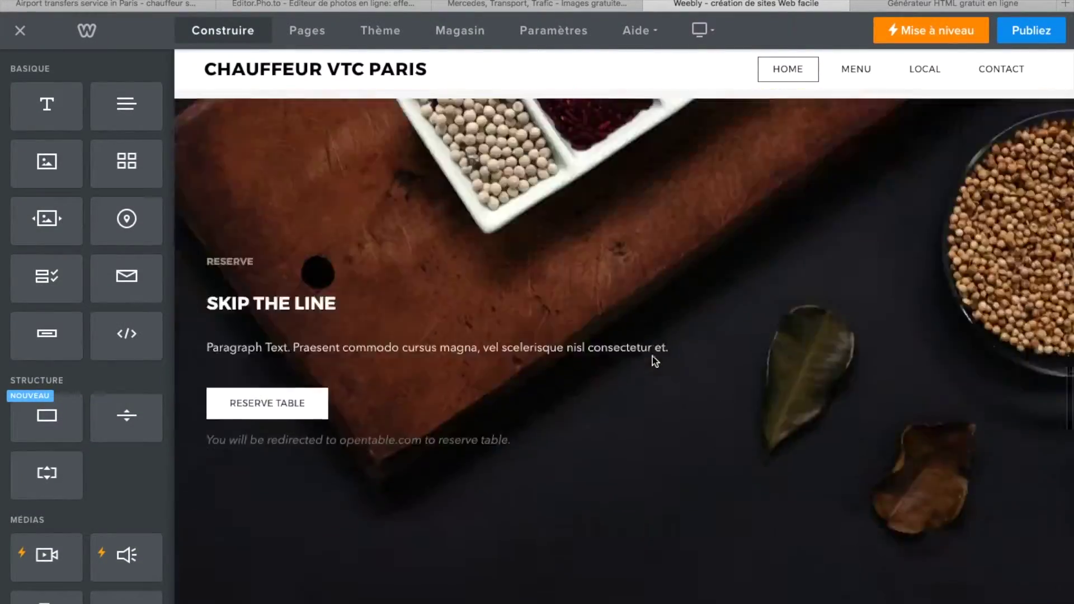
scroll(653, 355, up, 15)
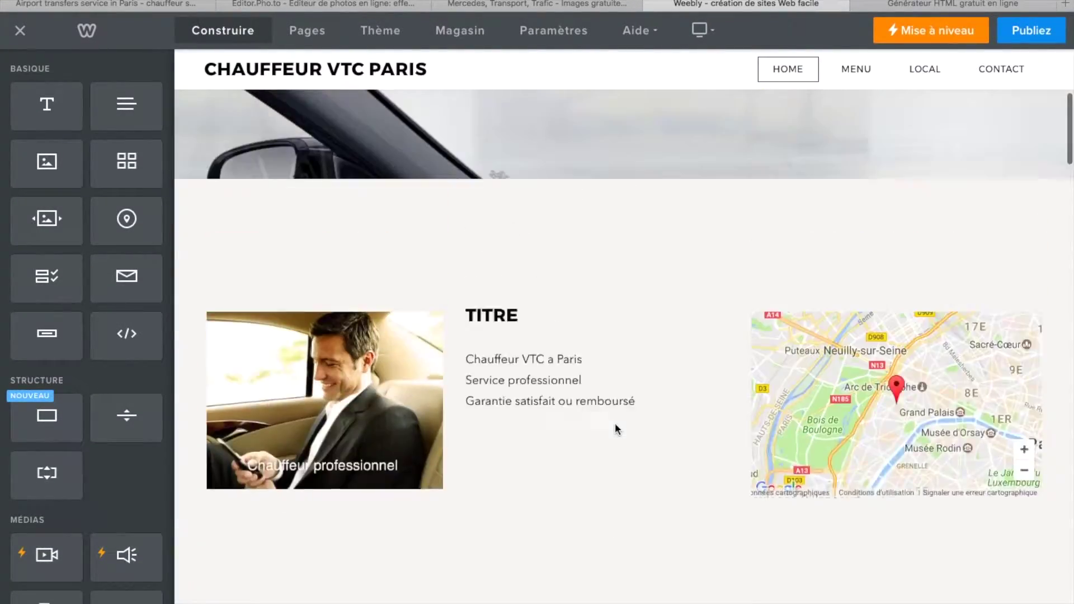
scroll(616, 424, up, 3)
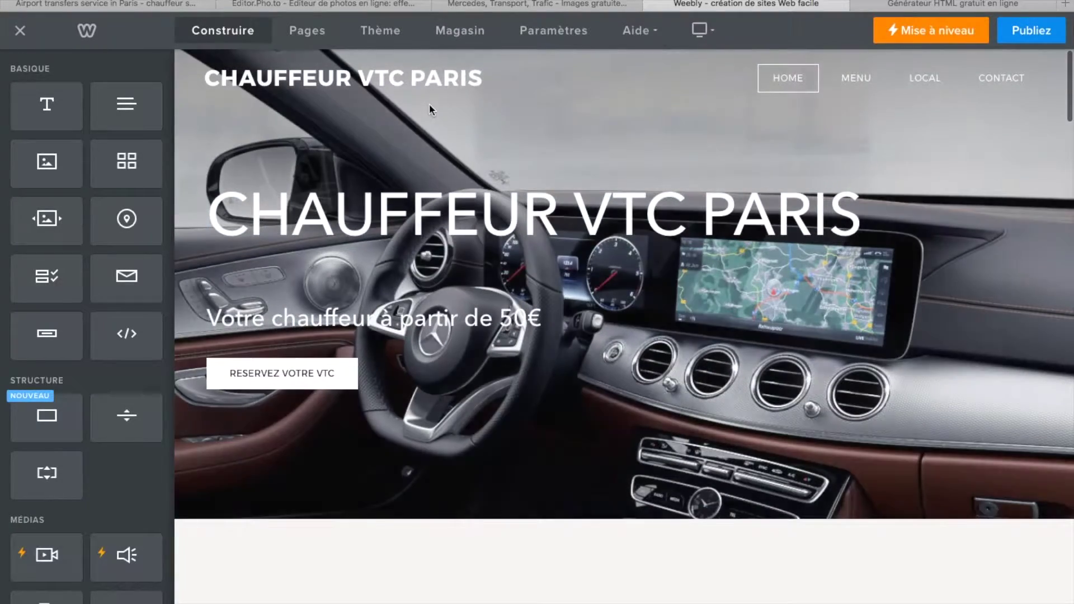
- Rename the Home page to 'Accueil'
click(313, 34)
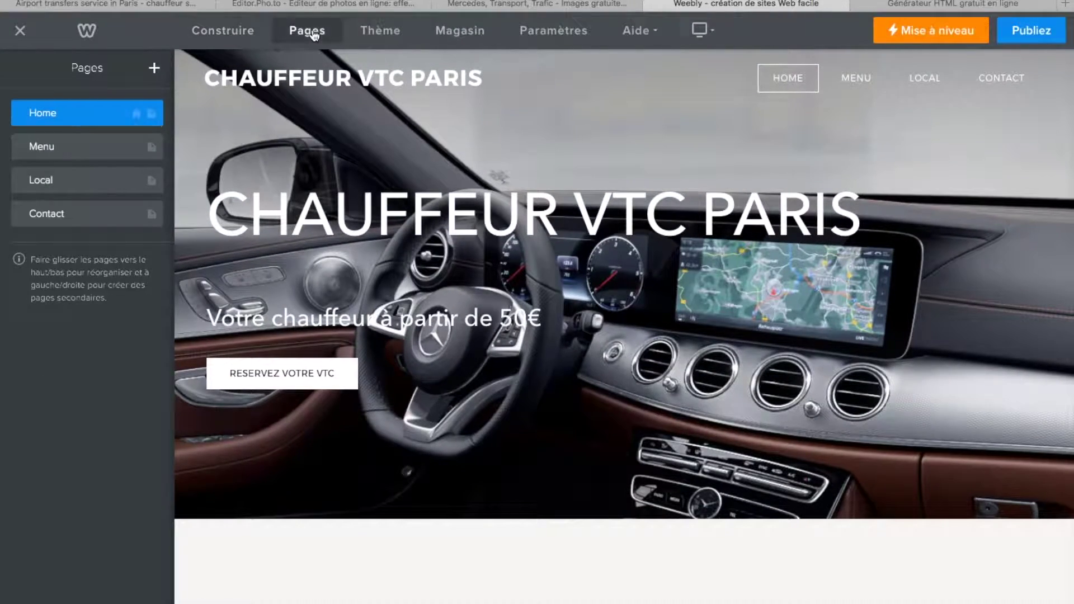
click(57, 116)
key(BackSpace)
key(BackSpace)
key(BackSpace)
key(BackSpace)
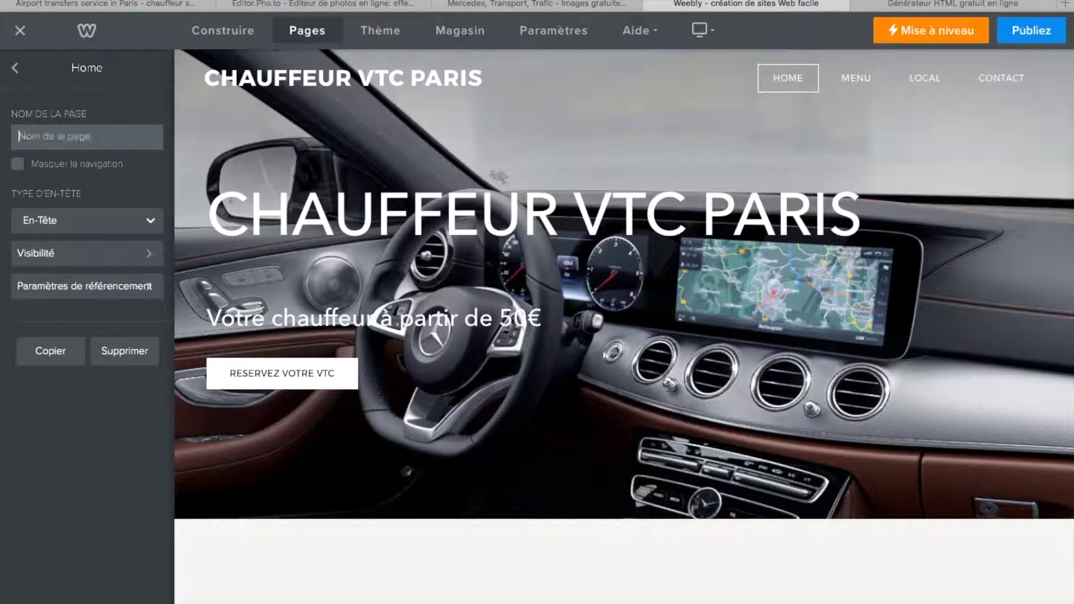
text(Accueul)
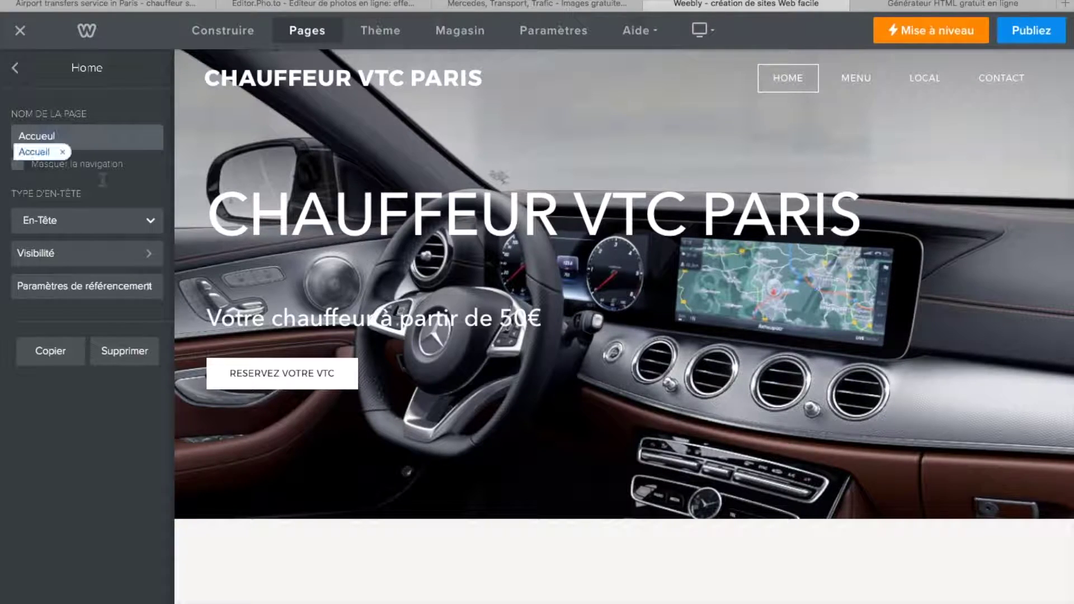
click(38, 152)
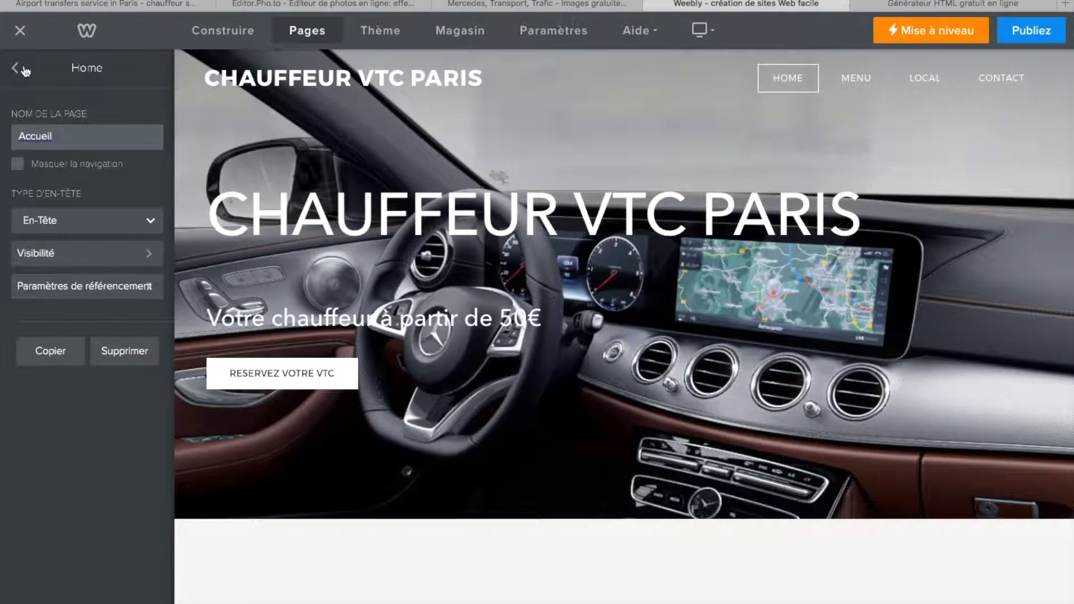
click(17, 69)
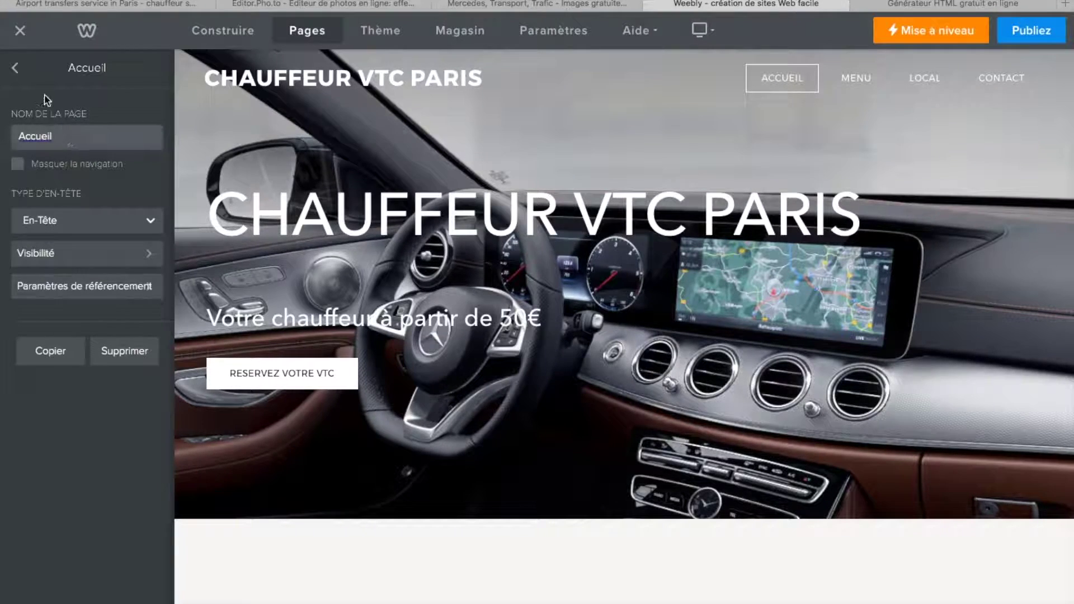
click(18, 69)
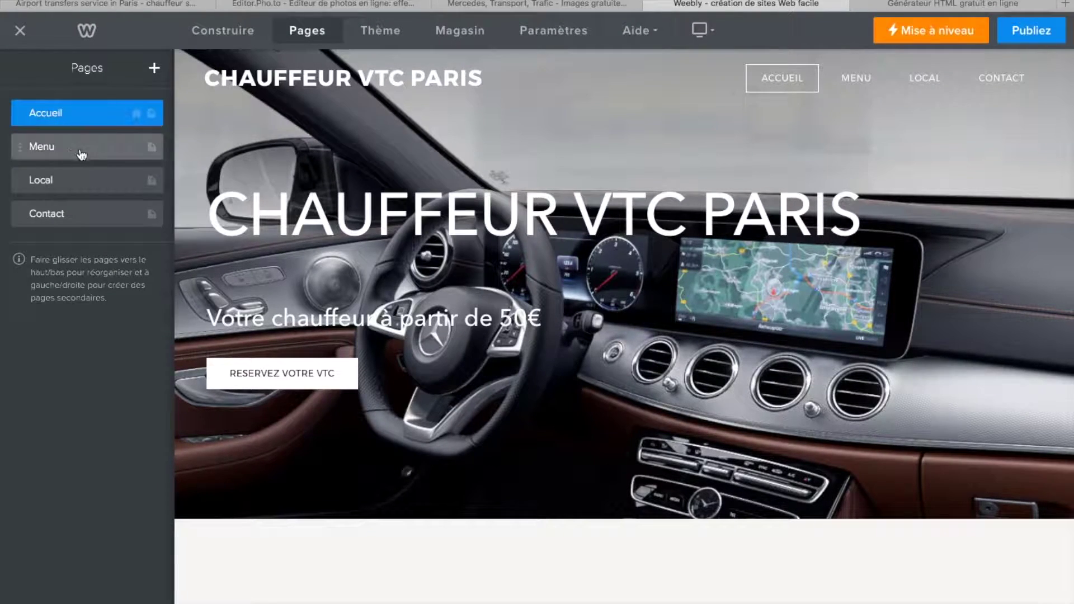
- Rename the Menu page to 'Service'
click(81, 155)
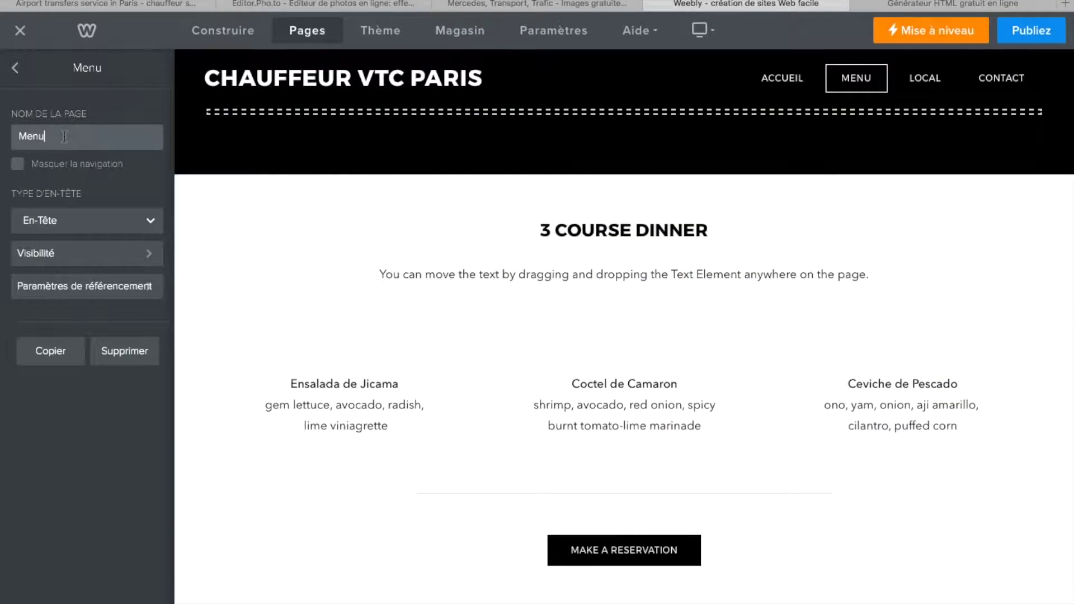
key(BackSpace)
text(A)
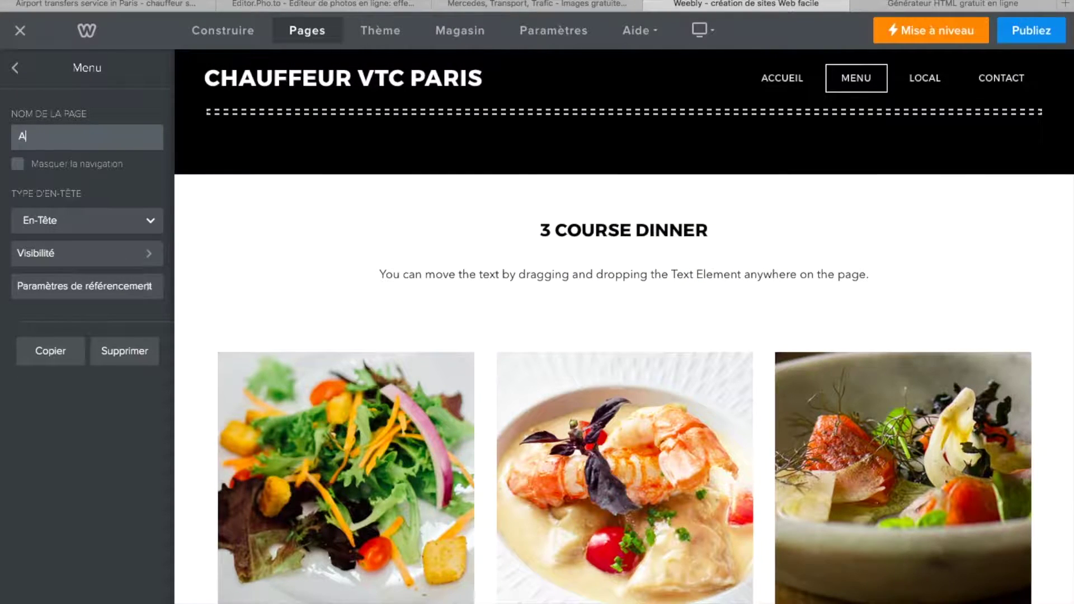
key(BackSpace)
text(Service)
key(Return)
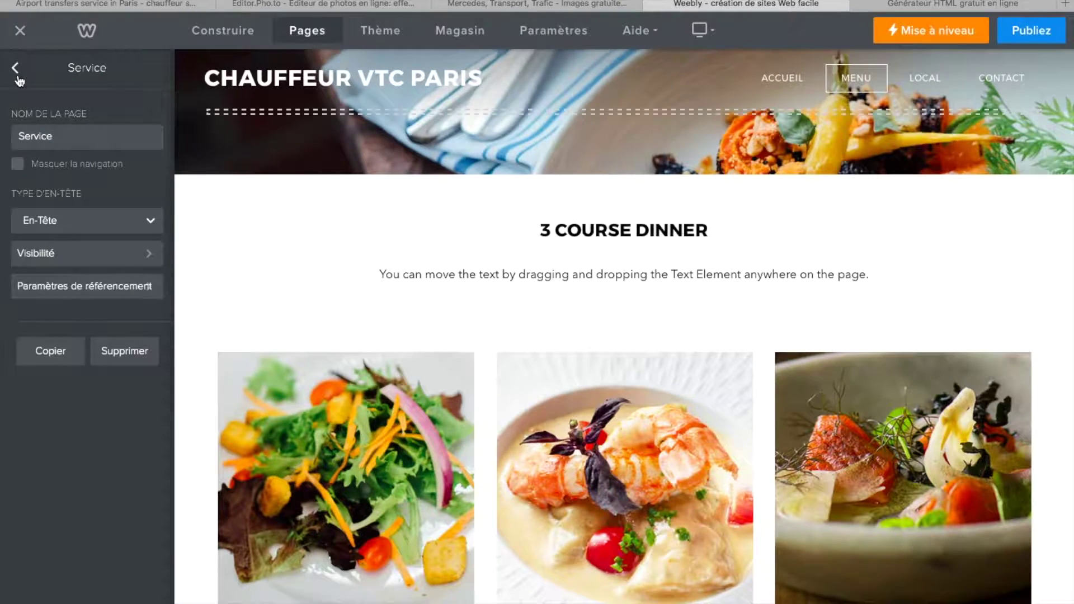
click(15, 67)
- Rename the Local page to 'Reservation' and go back to Construire
click(72, 182)
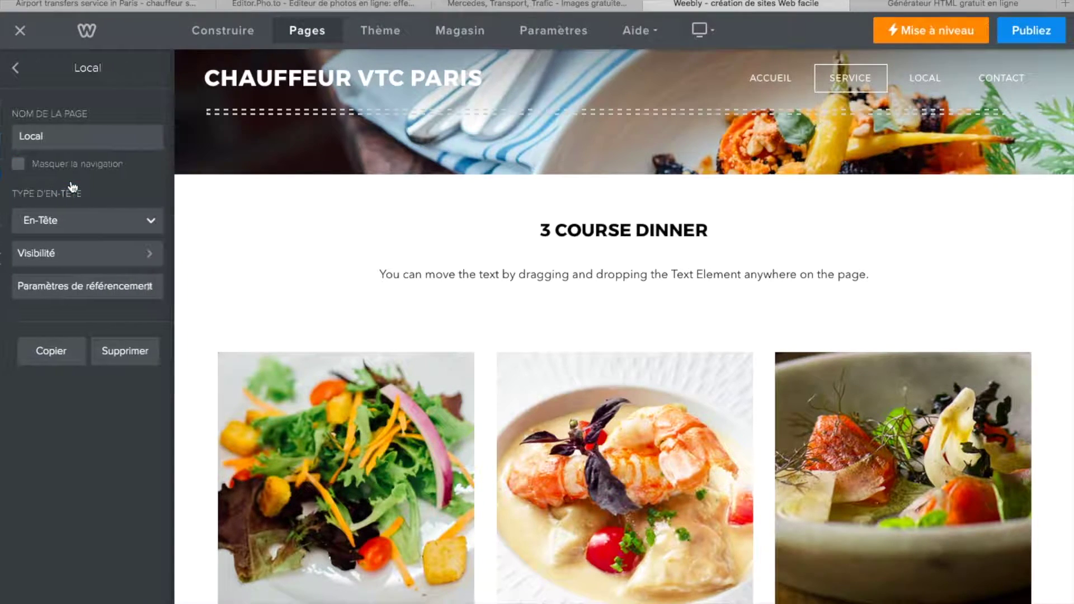
drag(84, 136, 3, 136)
mouse_move(2, 136)
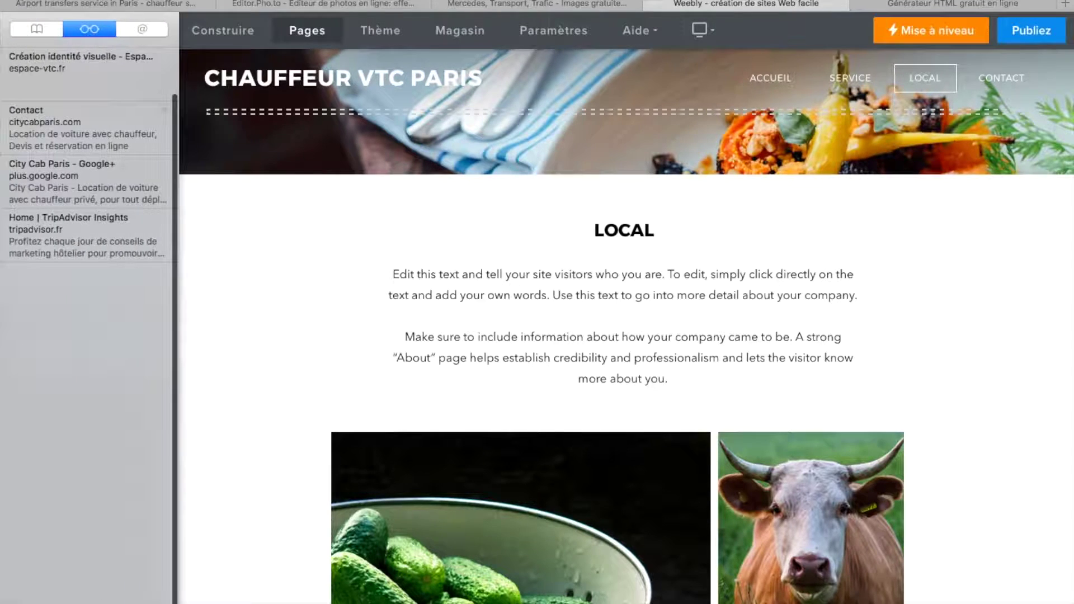
text(Reservation)
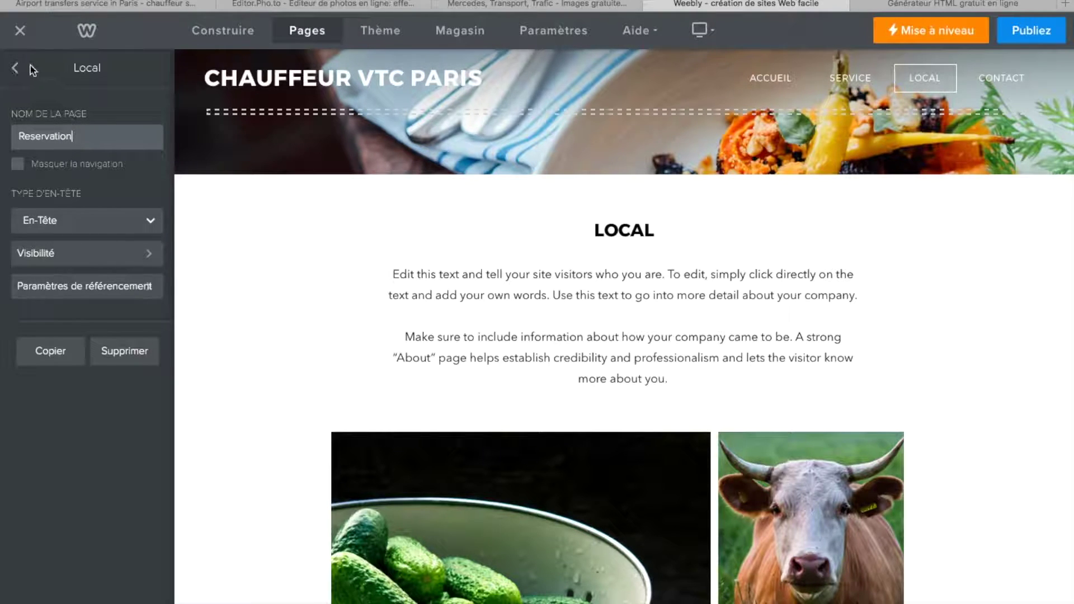
click(19, 72)
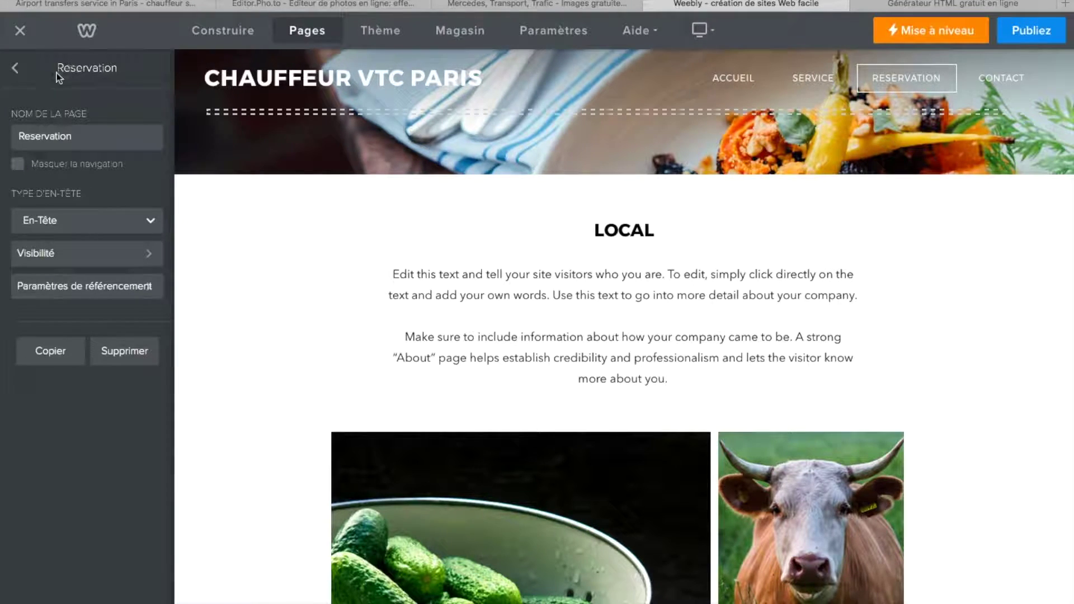
click(15, 70)
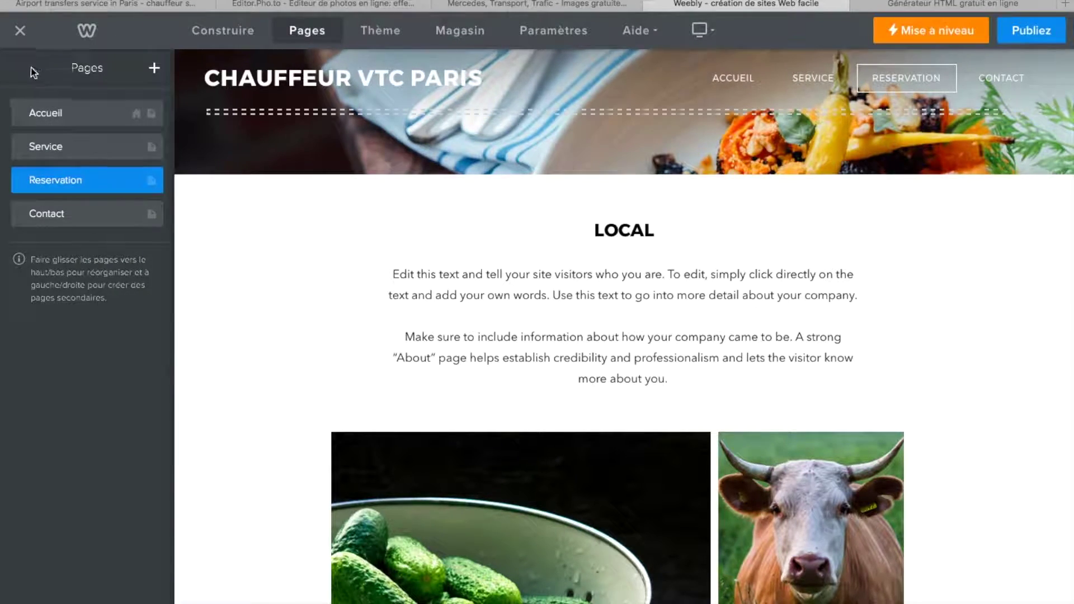
click(238, 39)
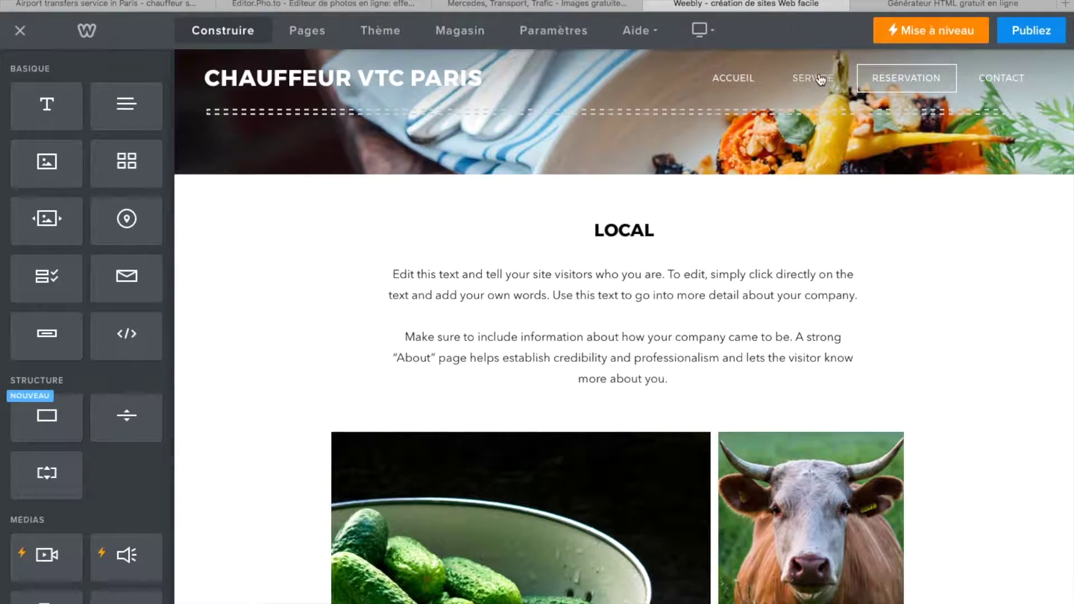
- Open the Reservation page and delete the cow and bread photos
click(903, 81)
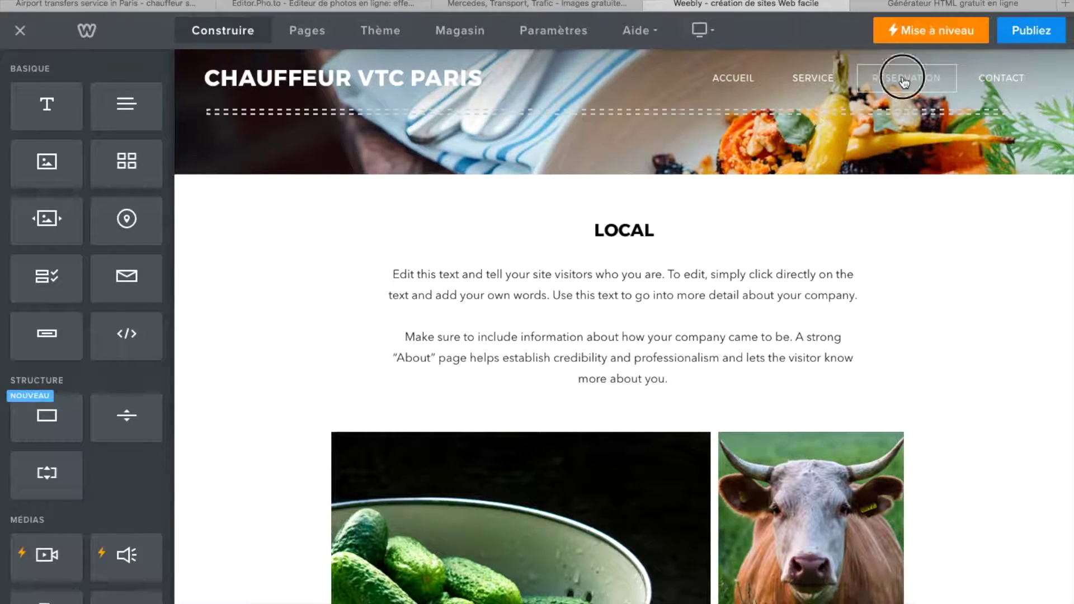
scroll(653, 151, down, 2)
scroll(653, 151, down, 3)
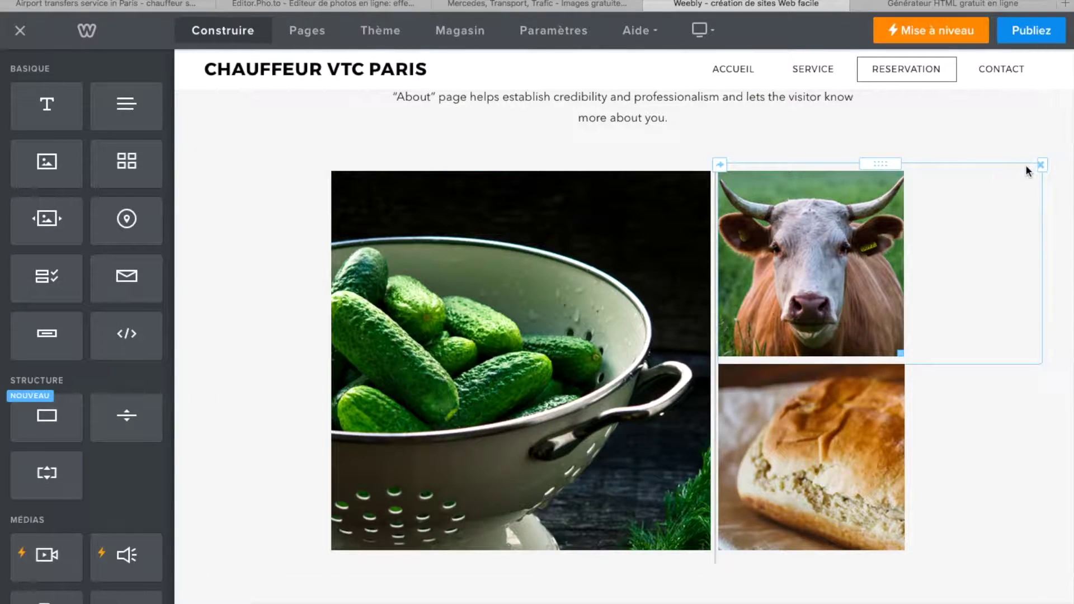
click(1040, 164)
click(998, 122)
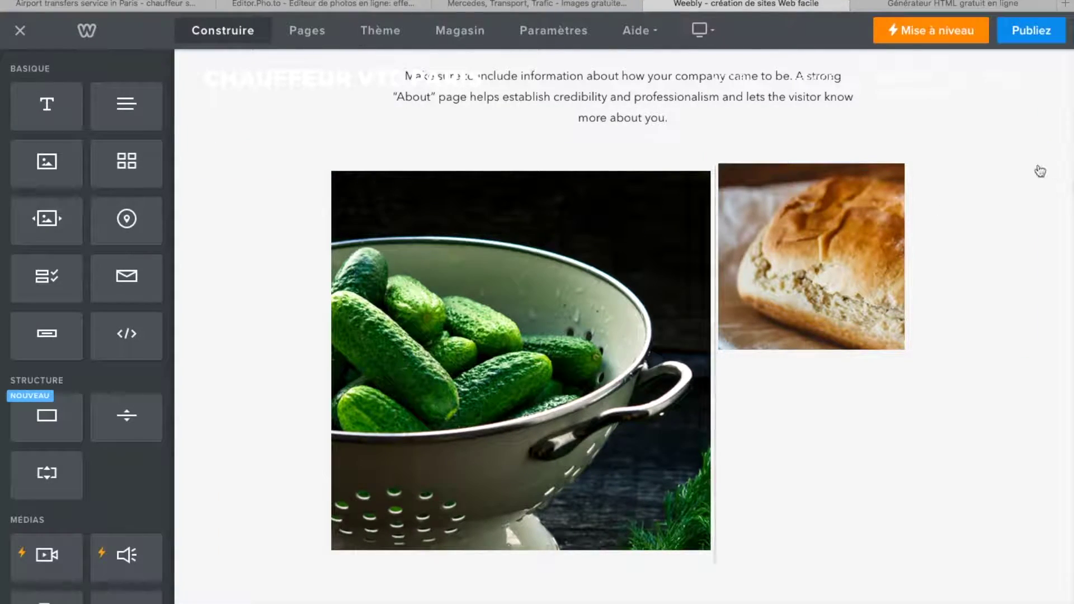
click(1038, 166)
click(1004, 123)
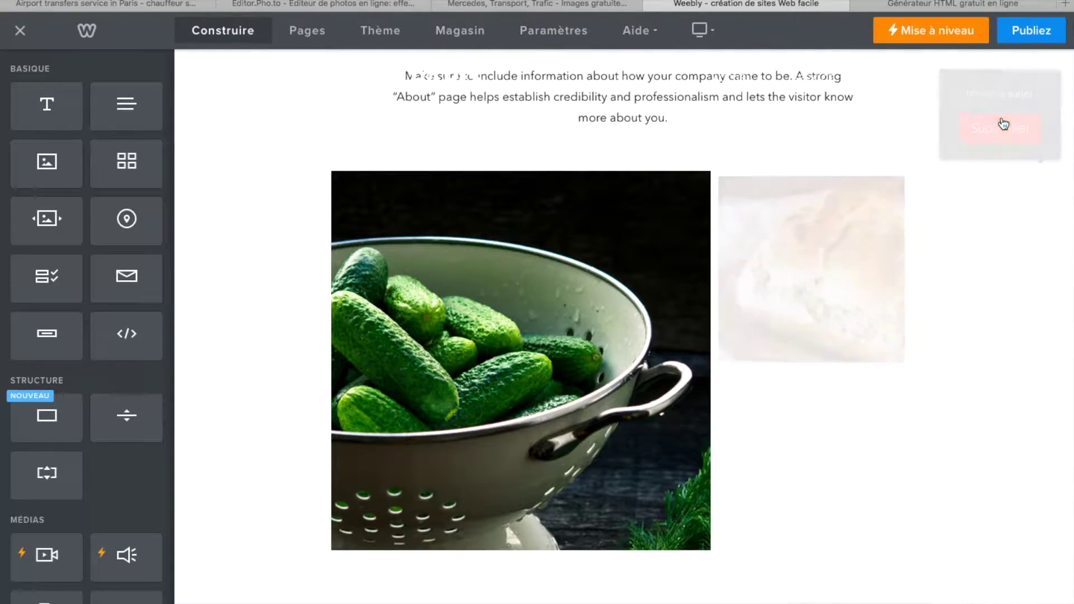
- Delete the section holding the cucumber photo
click(613, 296)
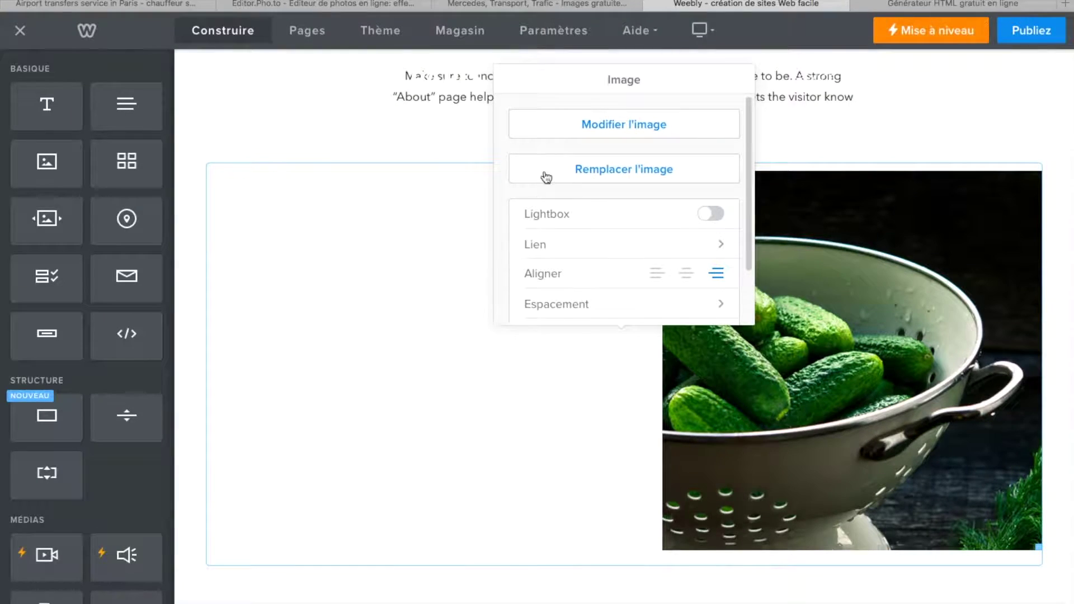
click(439, 136)
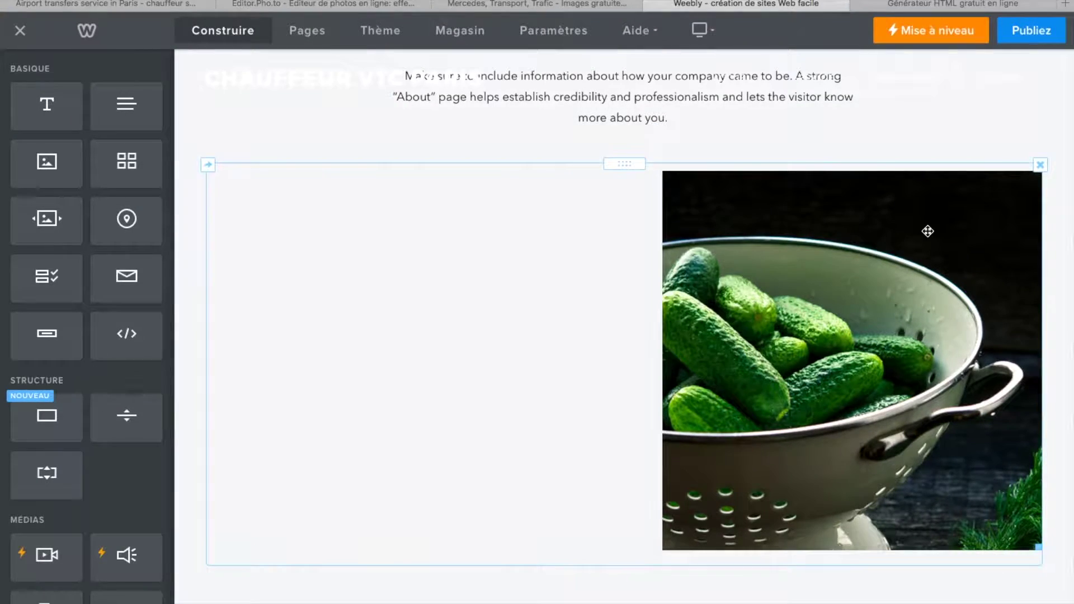
click(1040, 165)
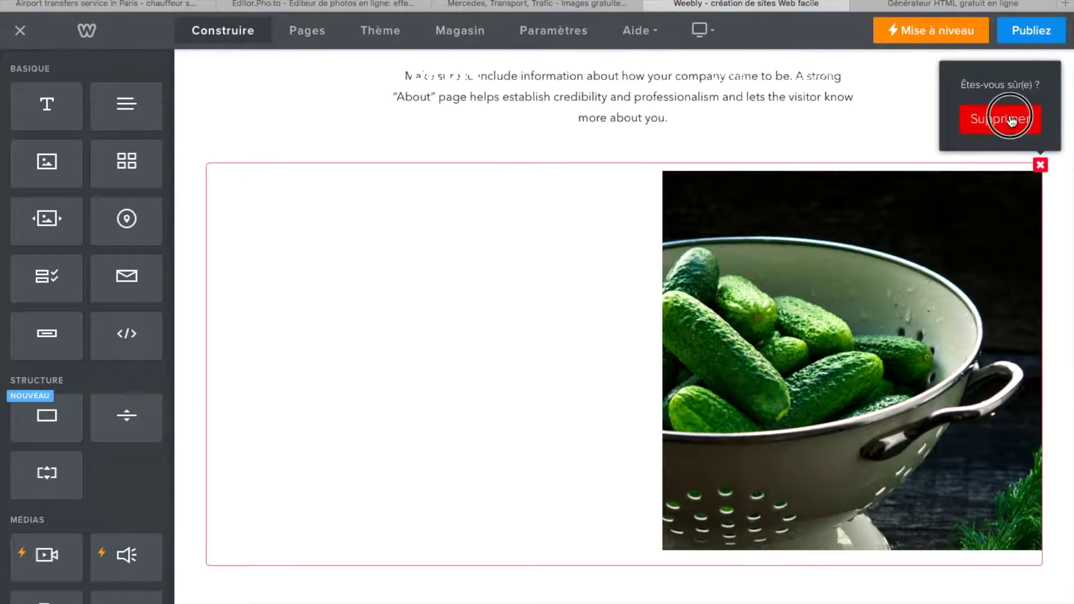
click(1009, 115)
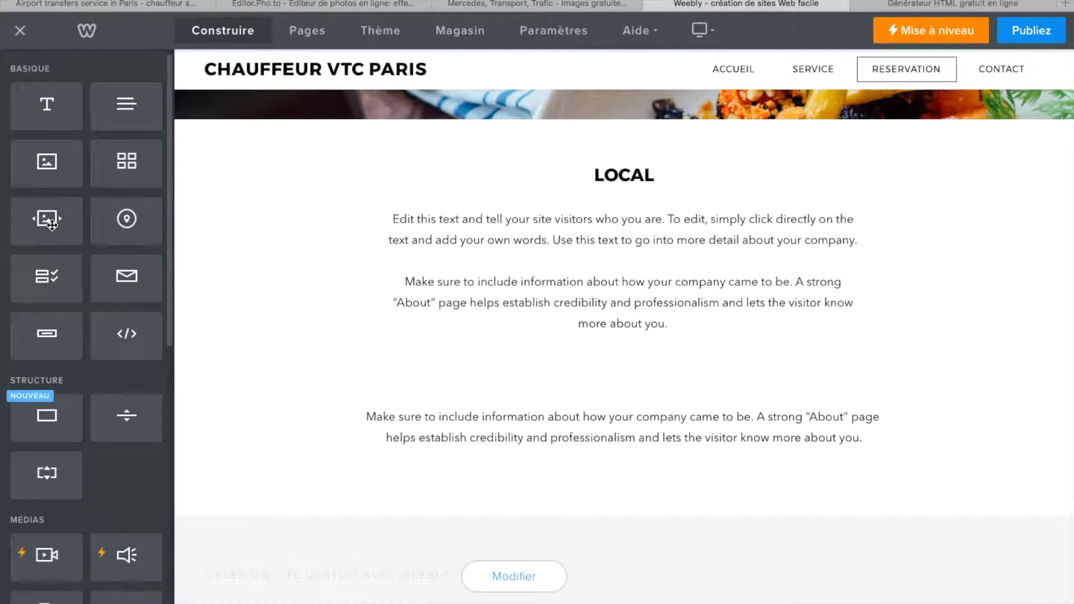
scroll(61, 303, down, 3)
scroll(70, 334, down, 3)
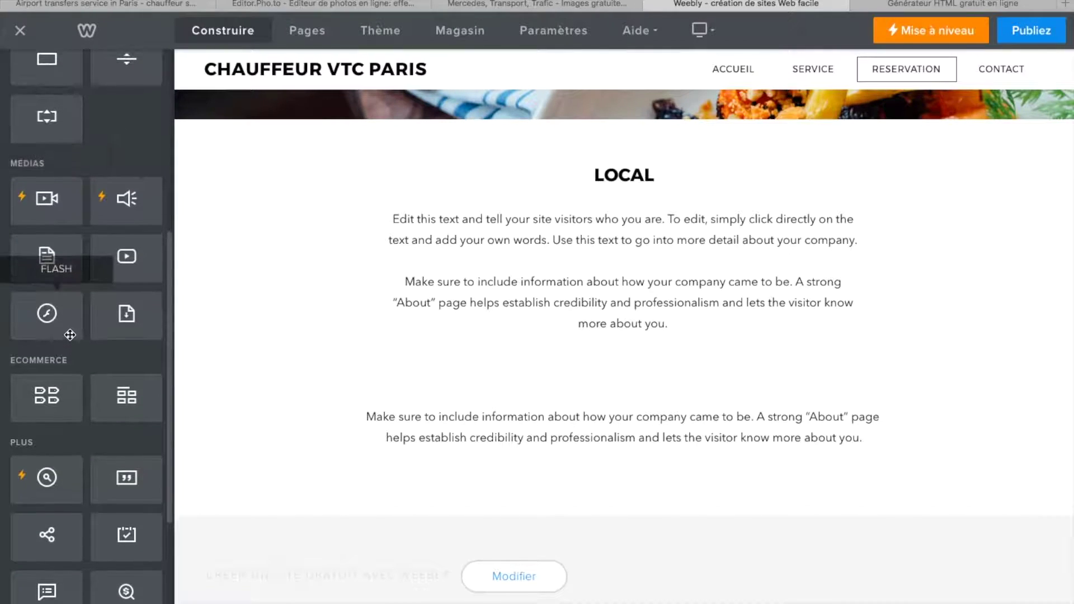
scroll(69, 335, up, 2)
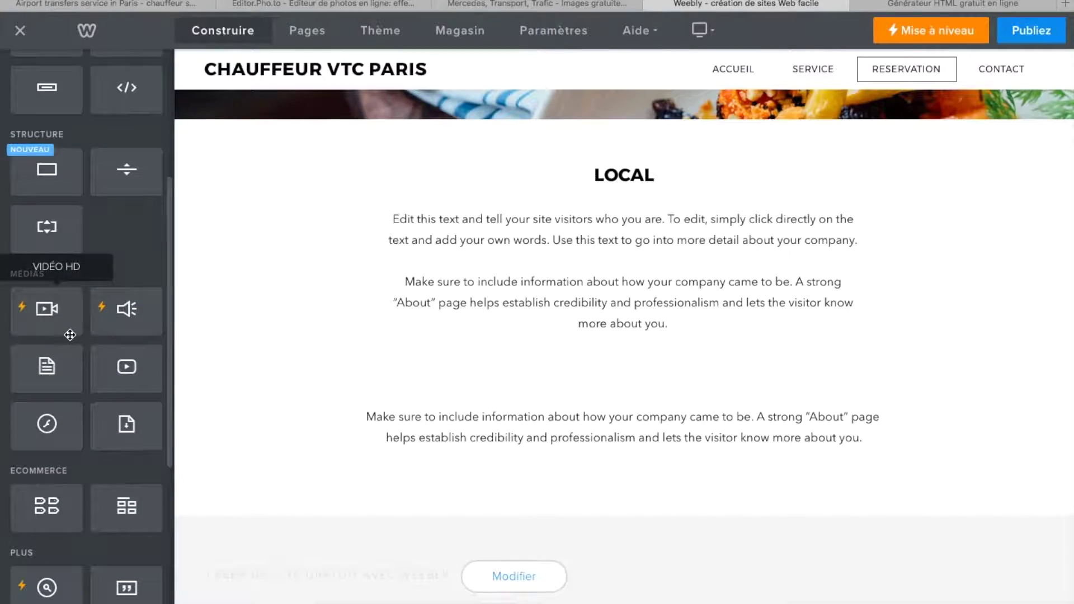
scroll(59, 405, up, 4)
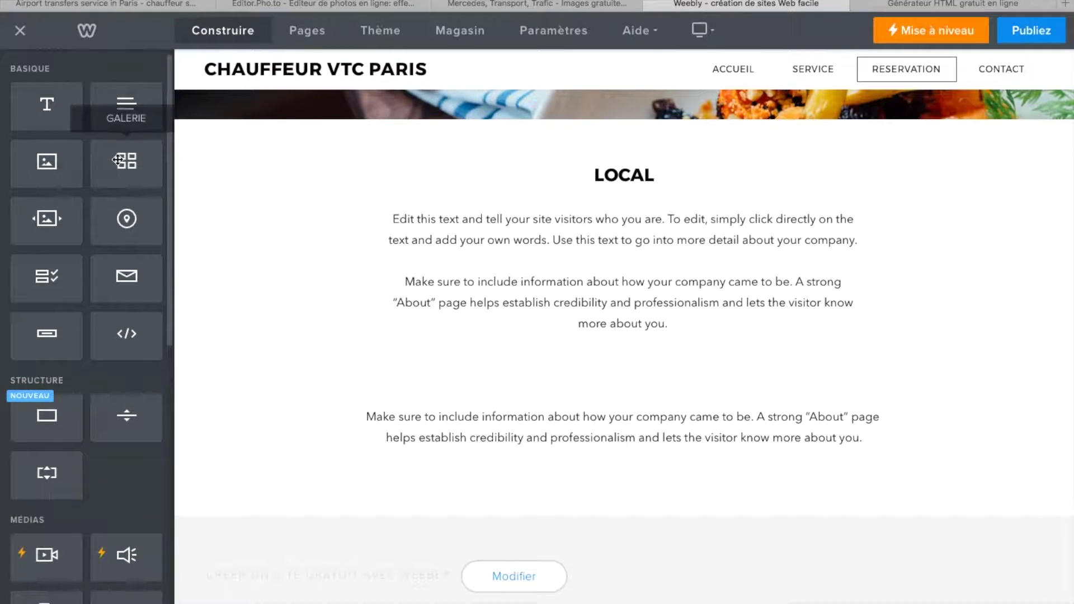
- Add a contact form below the LOCAL text and title it 'Formulaire de reservation'
drag(49, 288, 506, 485)
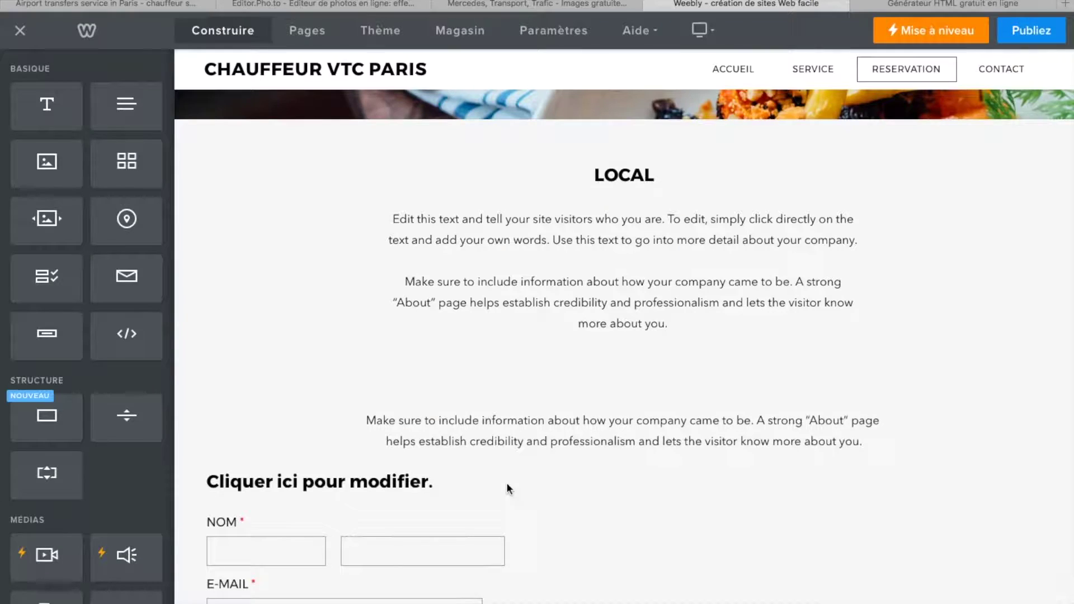
scroll(507, 489, down, 4)
scroll(509, 489, down, 3)
scroll(508, 490, up, 2)
click(429, 228)
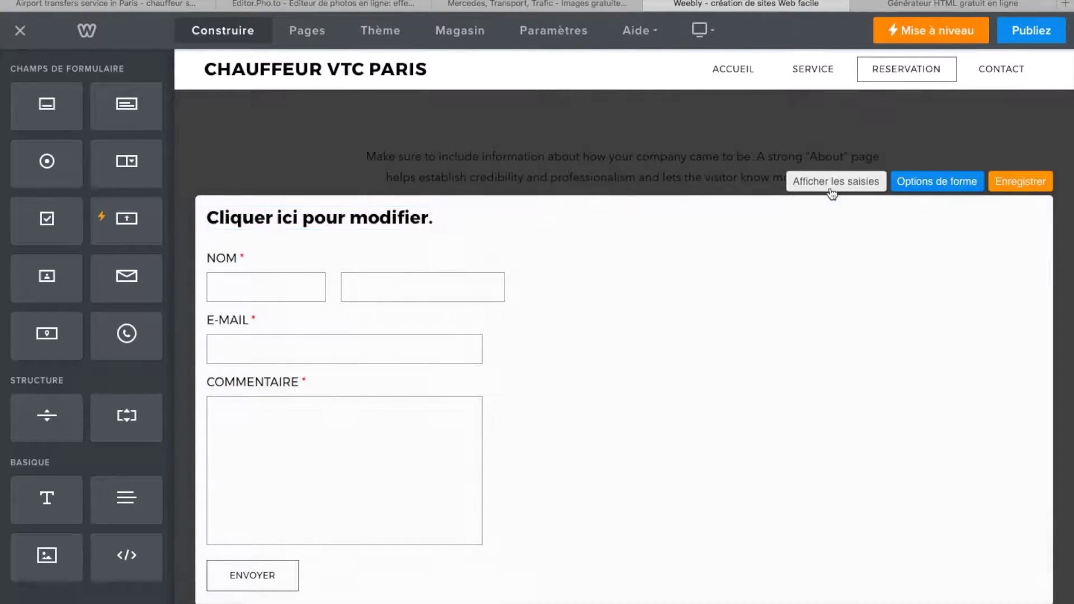
click(435, 216)
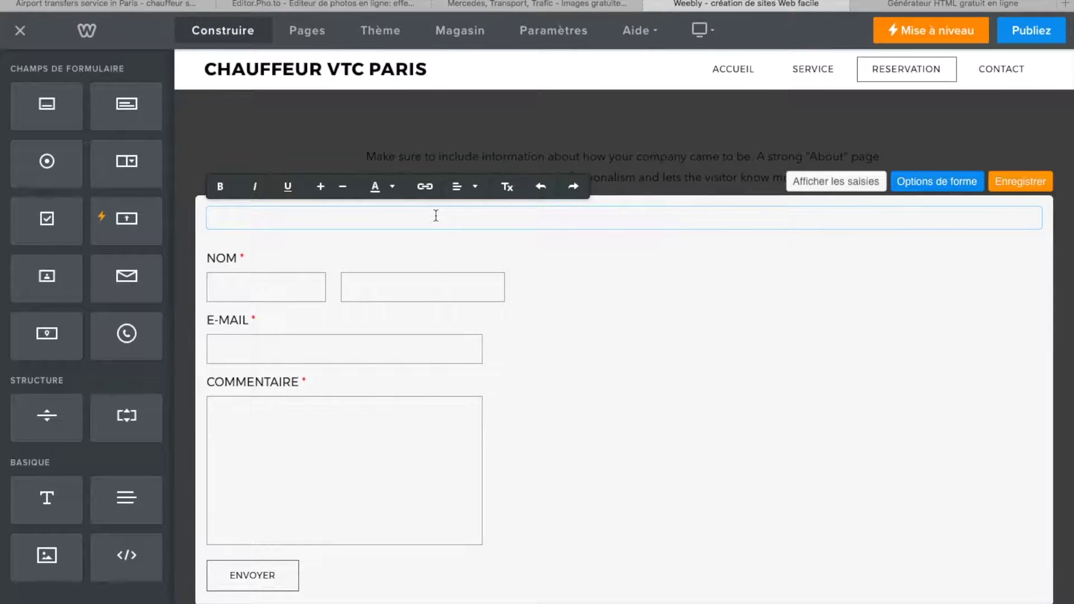
text(Formulaire de)
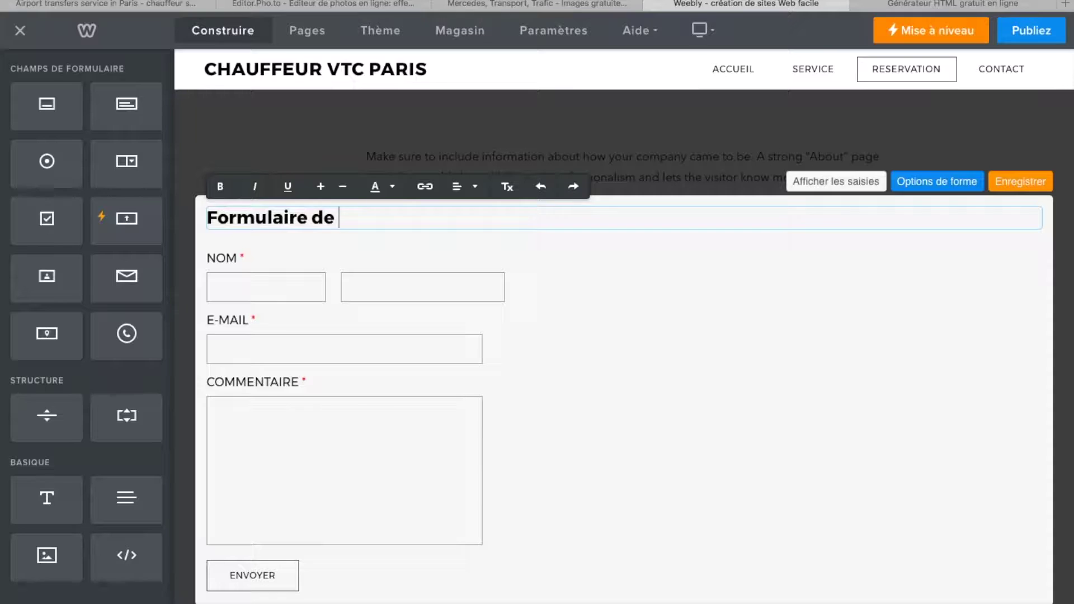
text( reservation)
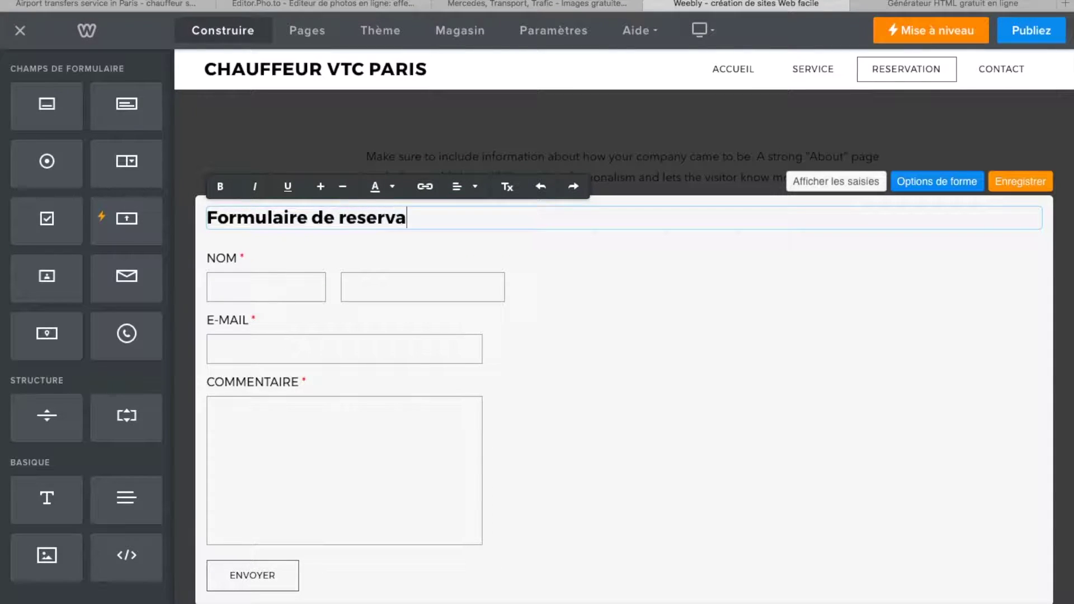
click(866, 386)
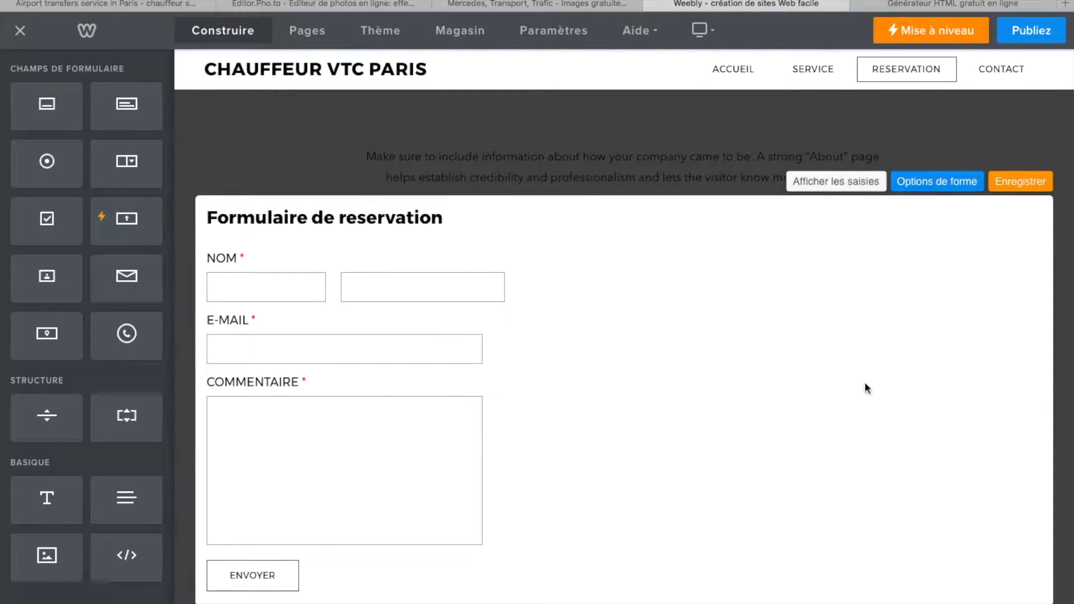
scroll(694, 400, down, 2)
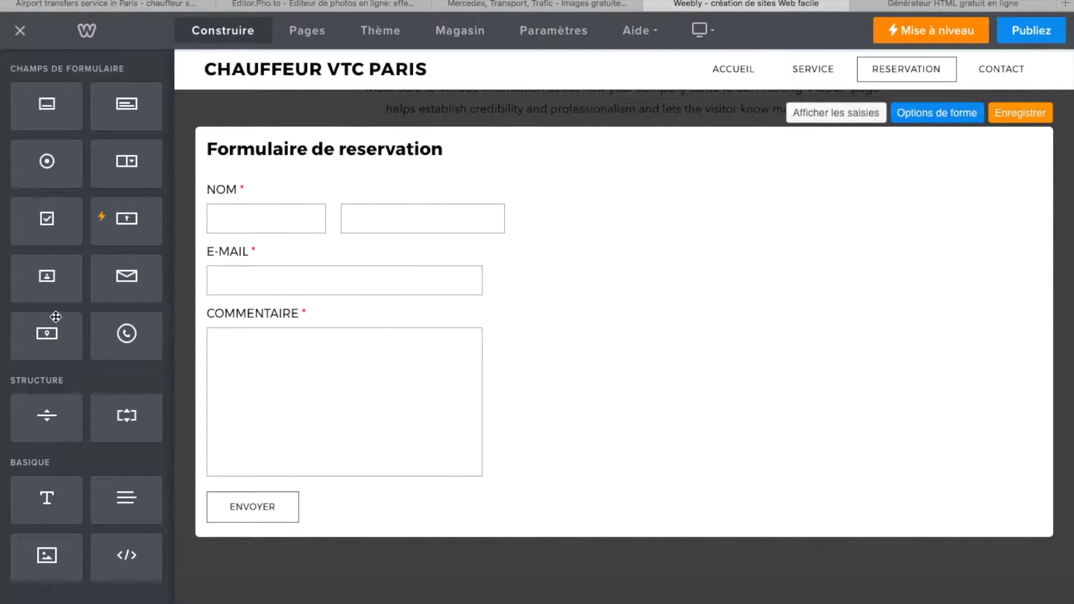
- Add a choose-one option field below E-MAIL in the reservation form, leaving the title unchanged
drag(134, 413, 180, 211)
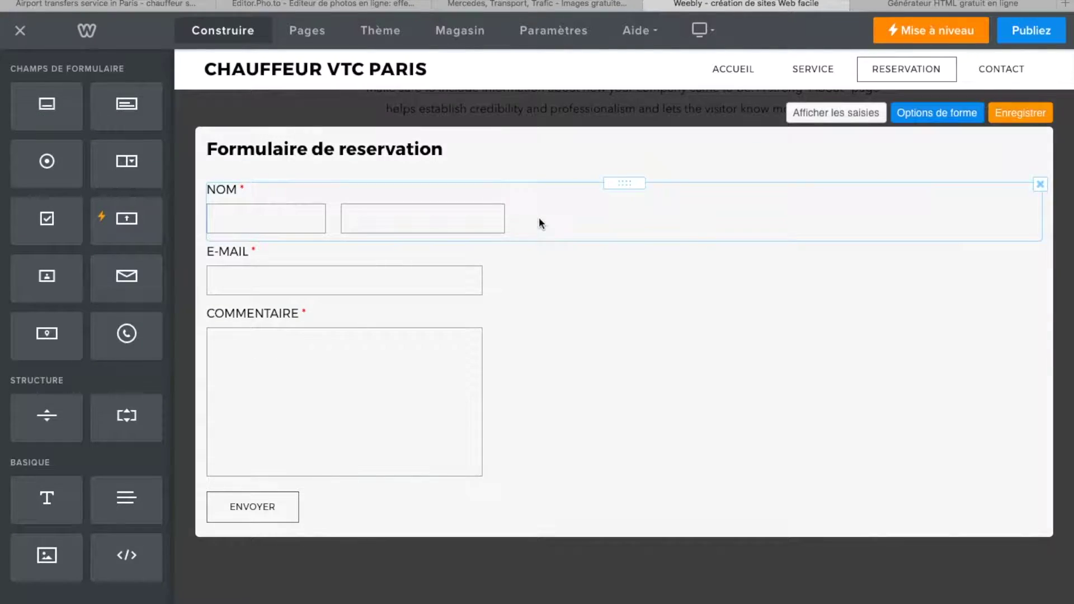
scroll(539, 223, up, 1)
click(452, 166)
drag(462, 166, 326, 167)
click(624, 309)
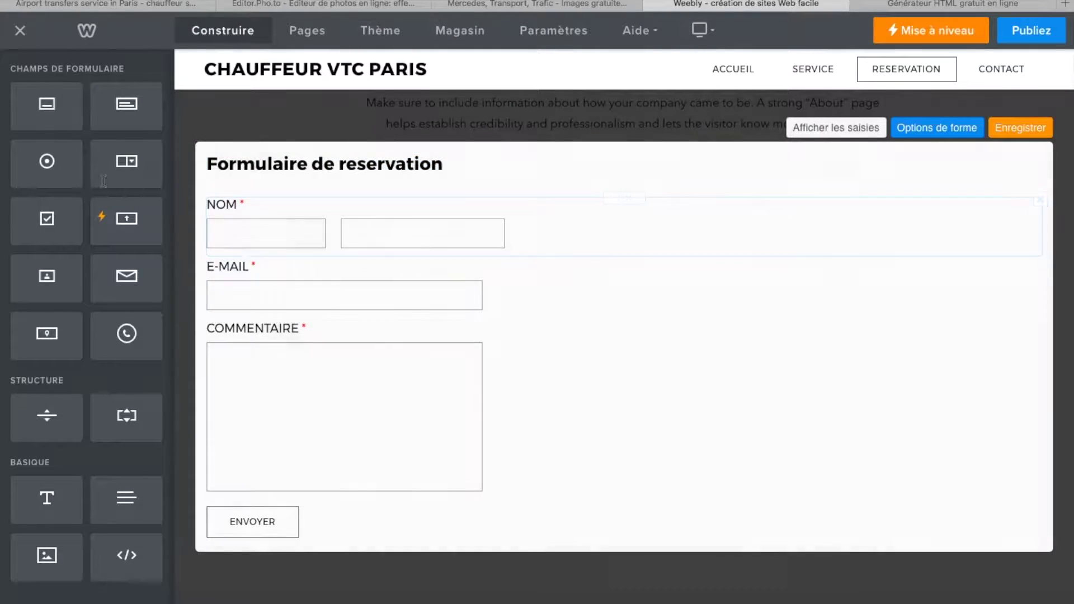
drag(50, 163, 257, 326)
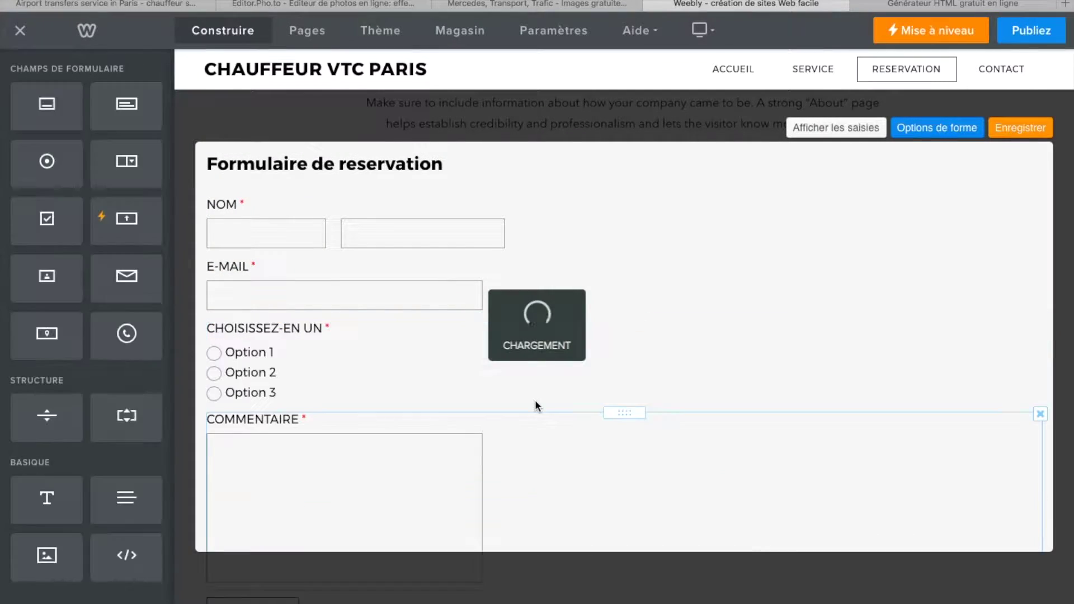
- Replace the choice field's Option 1 with Transfert Aéroport
click(236, 350)
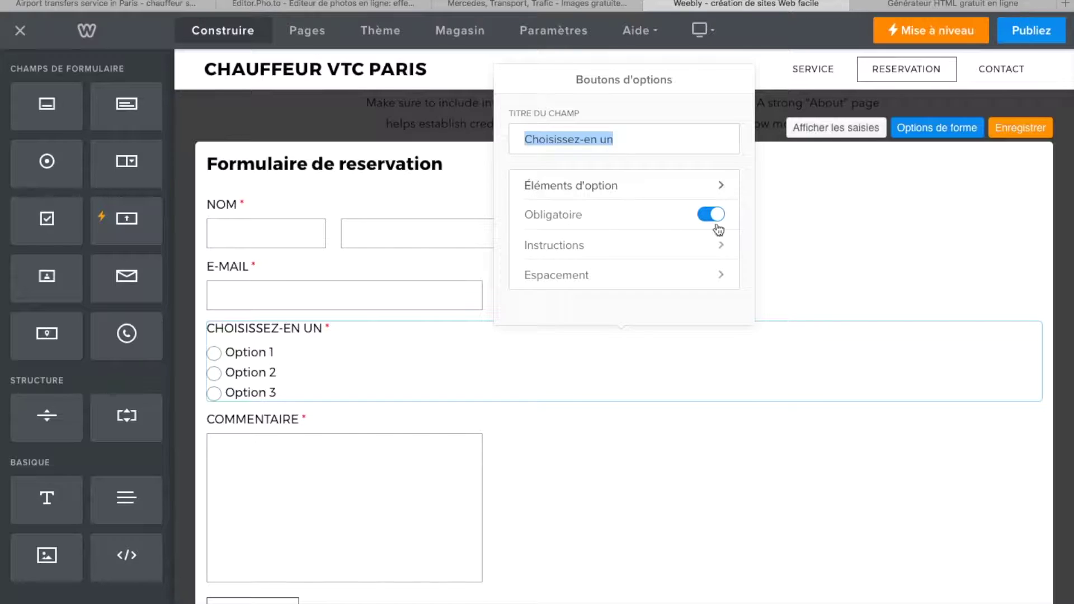
click(718, 188)
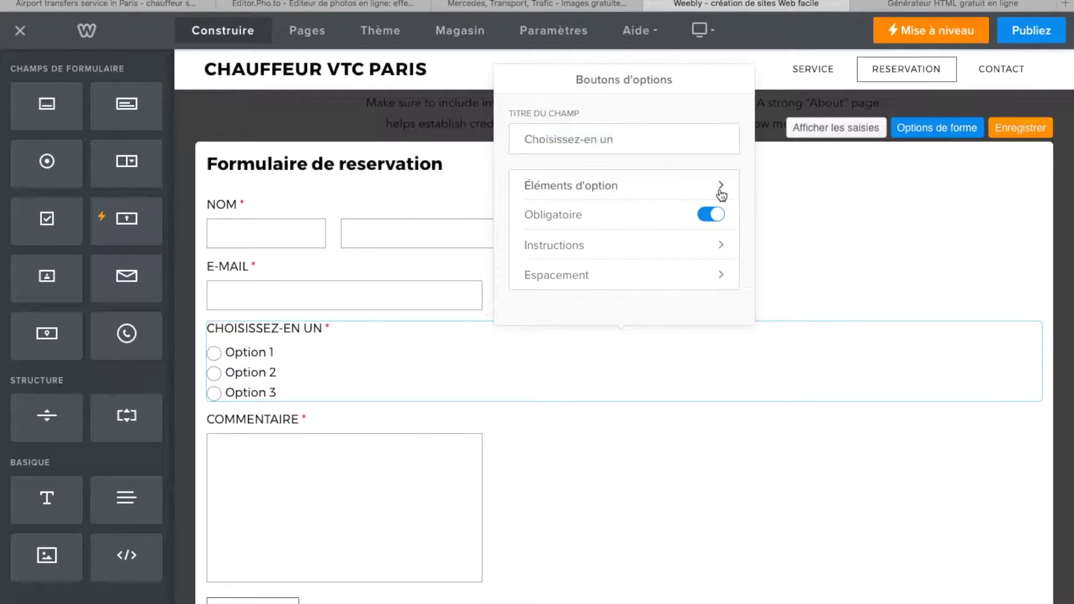
drag(592, 130, 526, 124)
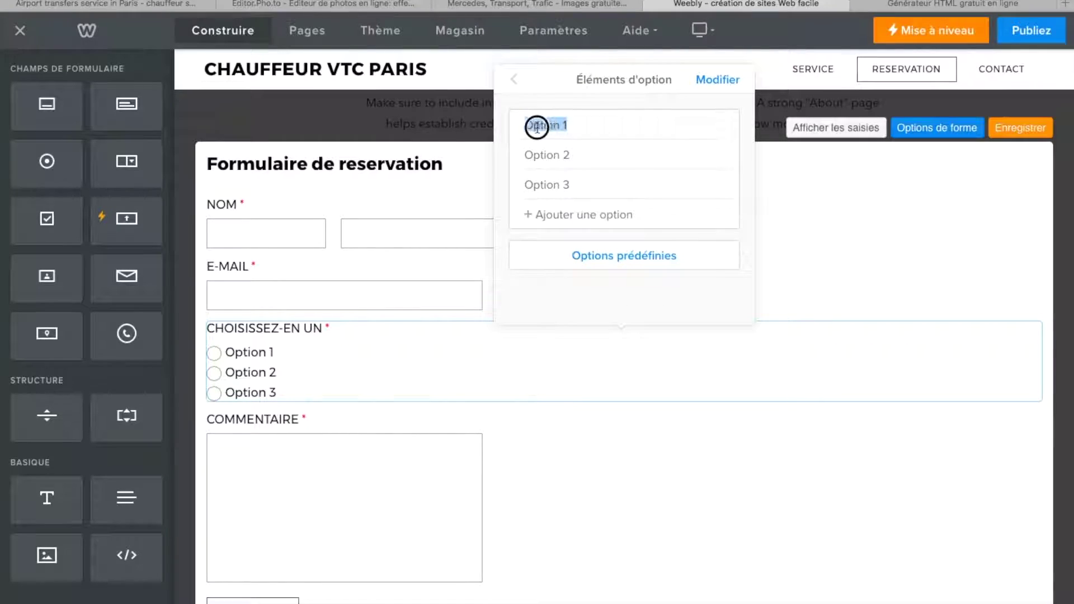
key(BackSpace)
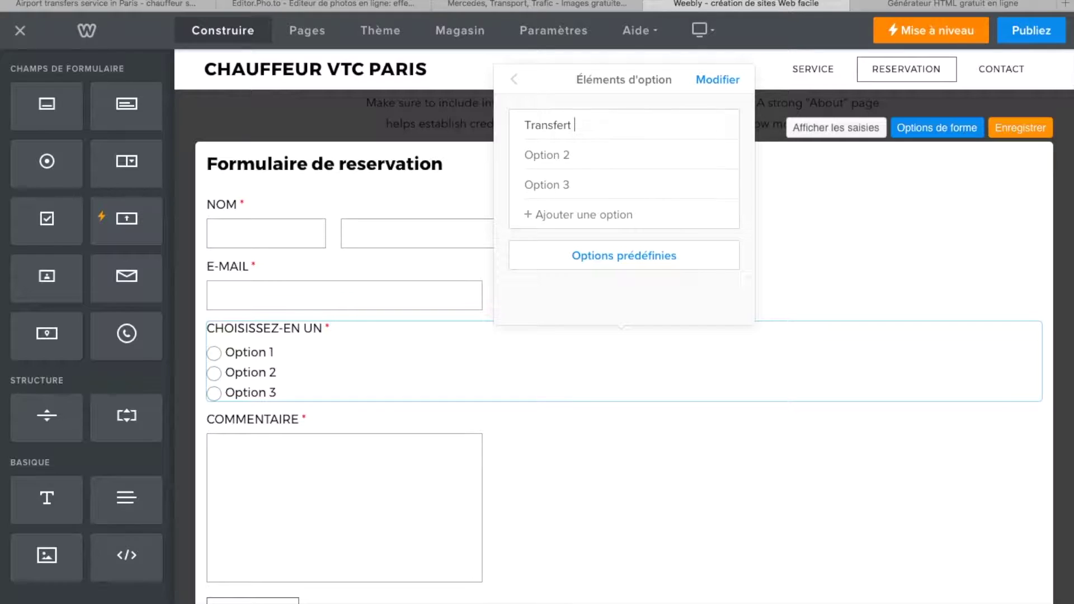
text(Transfert aéeo)
click(573, 157)
click(581, 120)
key(BackSpace)
text(A)
- Set the remaining options to Transfert Gare and Location Voiture Avec Chauffeur
click(581, 152)
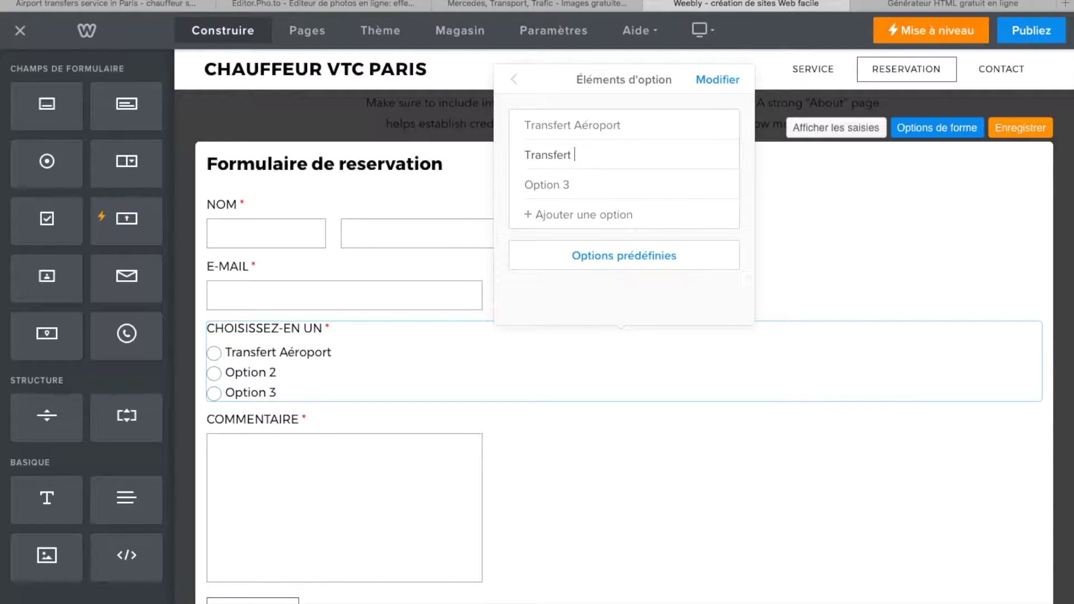
click(591, 186)
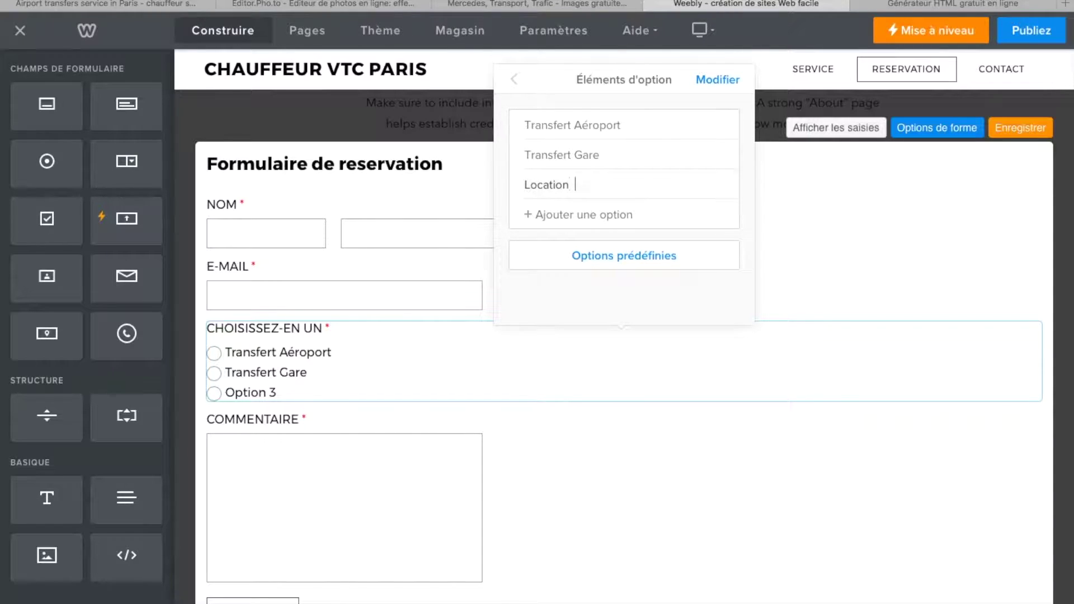
text(Location  Voiture Avec Chauffeur)
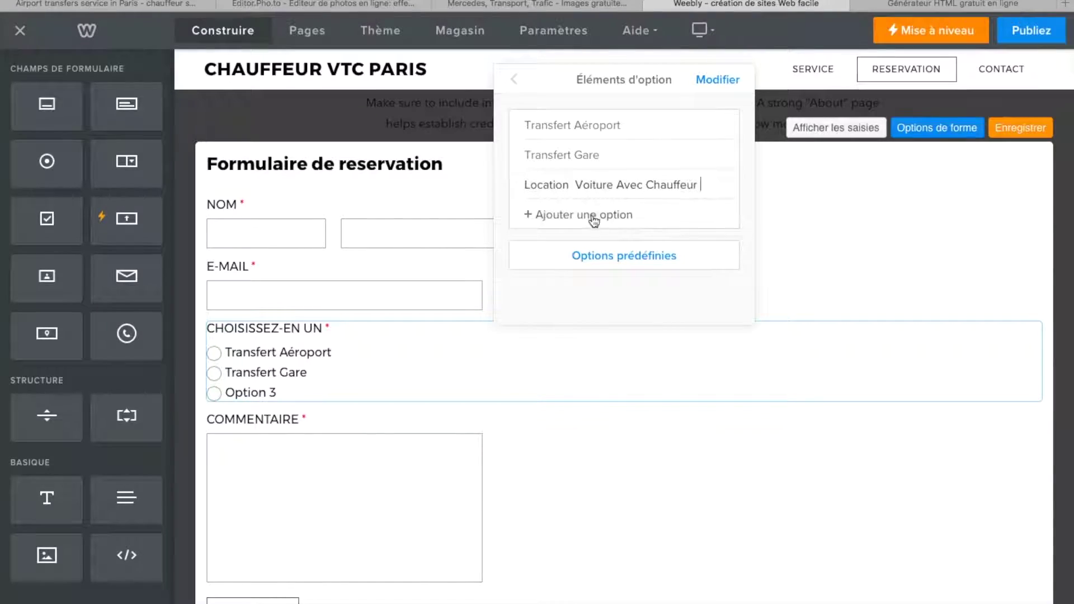
click(726, 265)
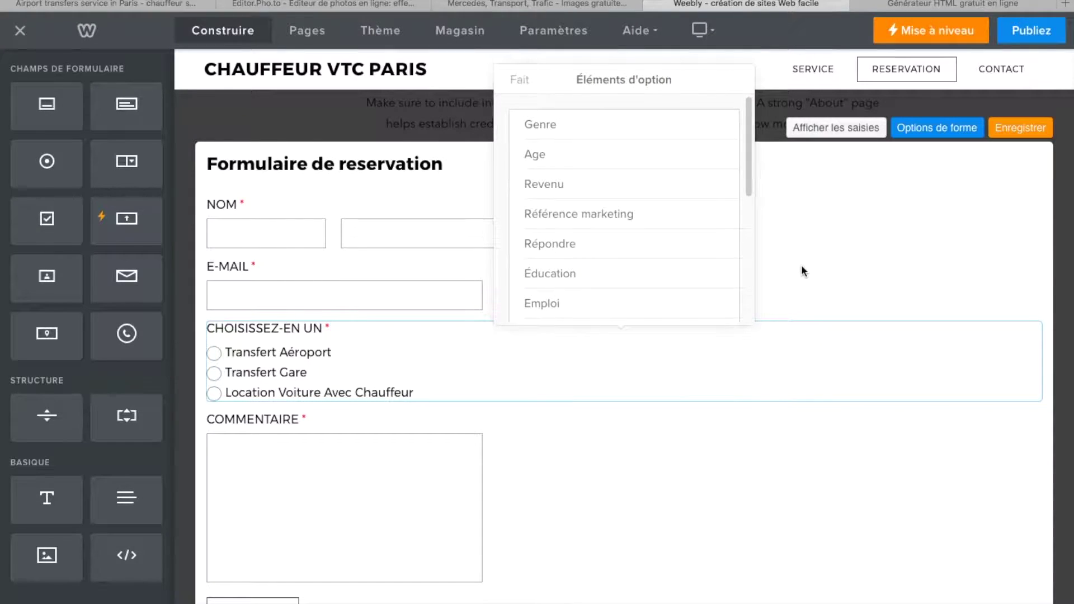
click(519, 80)
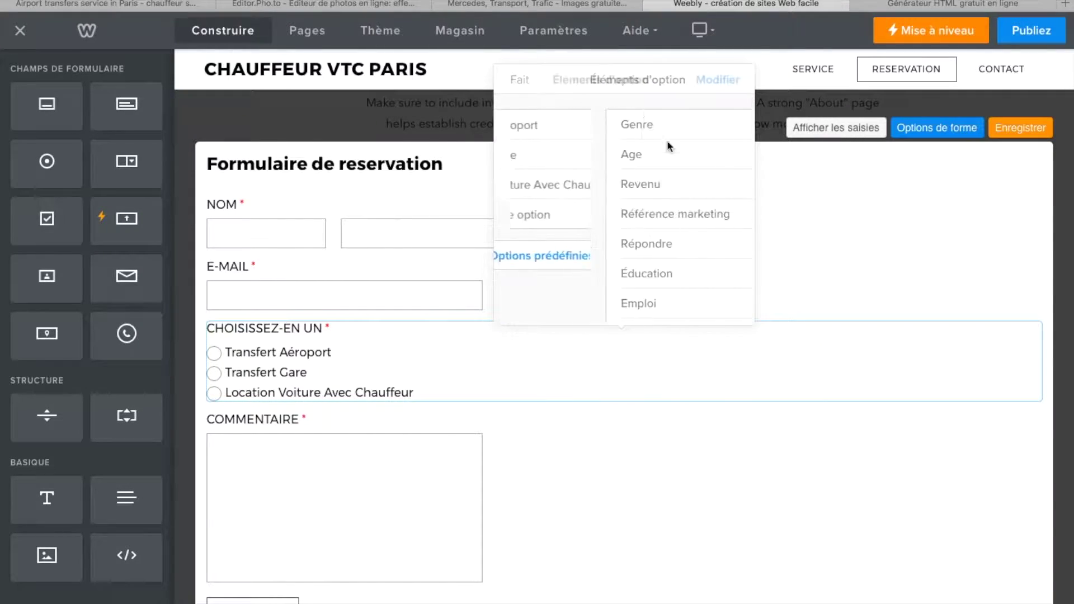
click(860, 266)
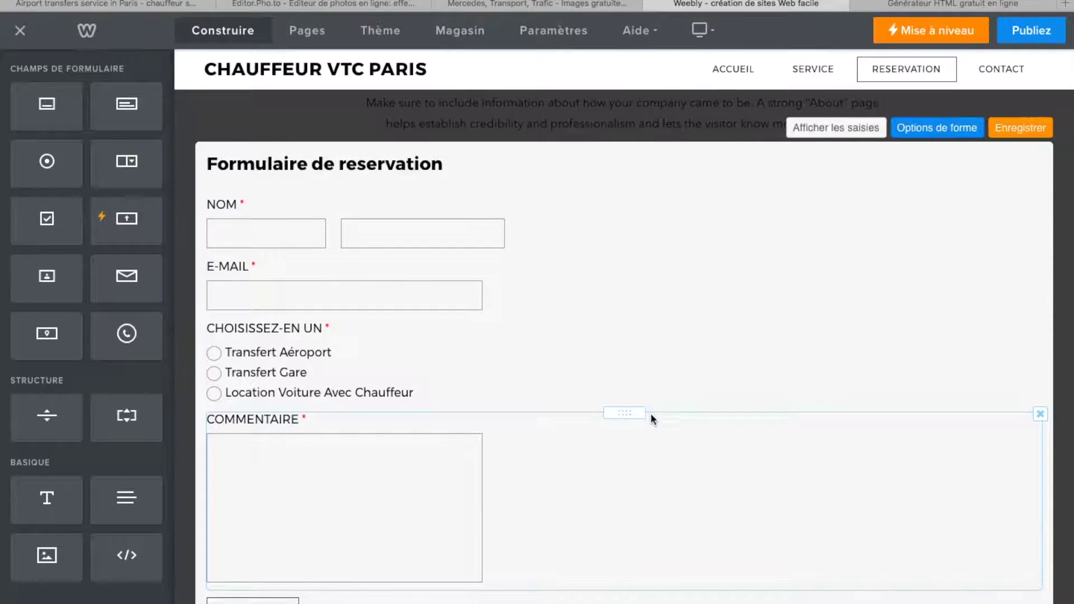
- Test the three service choices in the form, leaving Transfert Gare selected
click(223, 353)
click(215, 373)
click(213, 394)
click(216, 354)
click(215, 374)
click(215, 393)
click(213, 353)
click(218, 375)
click(532, 452)
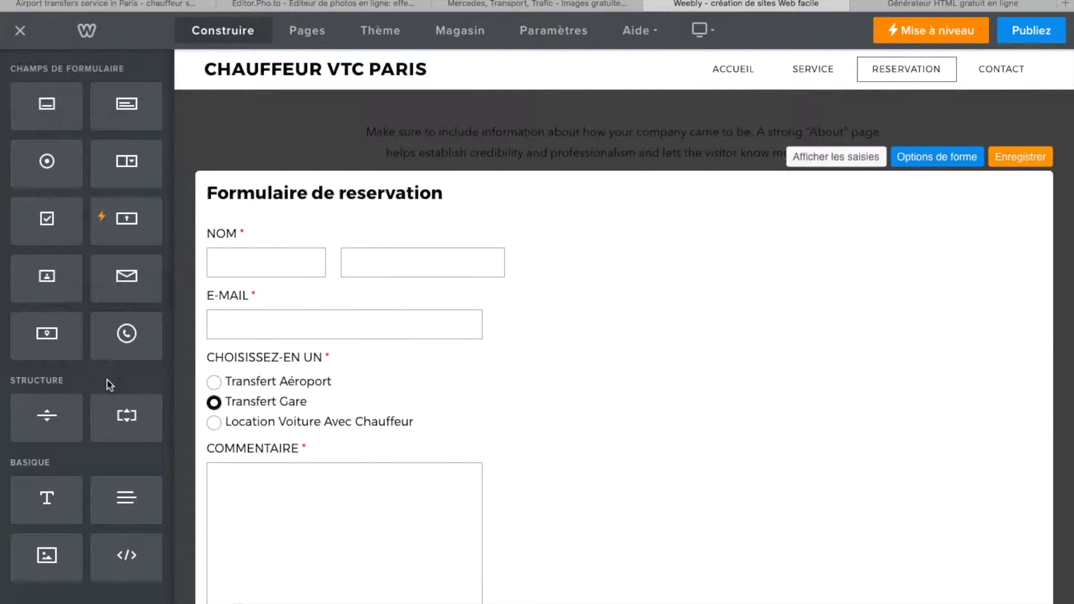
- Add a short text field above COMMENTAIRE and title it DATE
drag(42, 103, 295, 450)
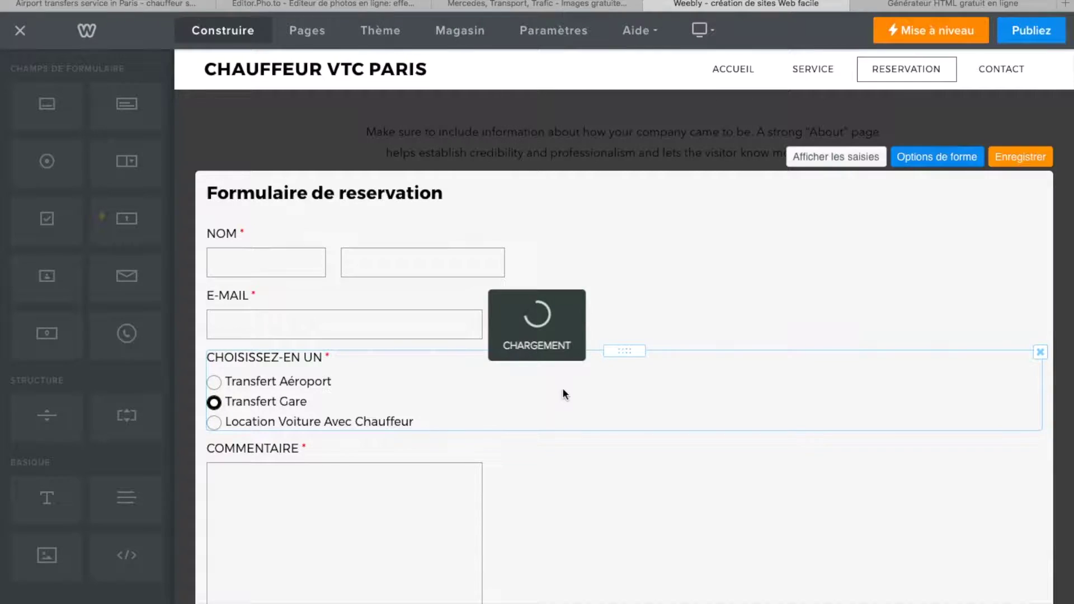
click(268, 452)
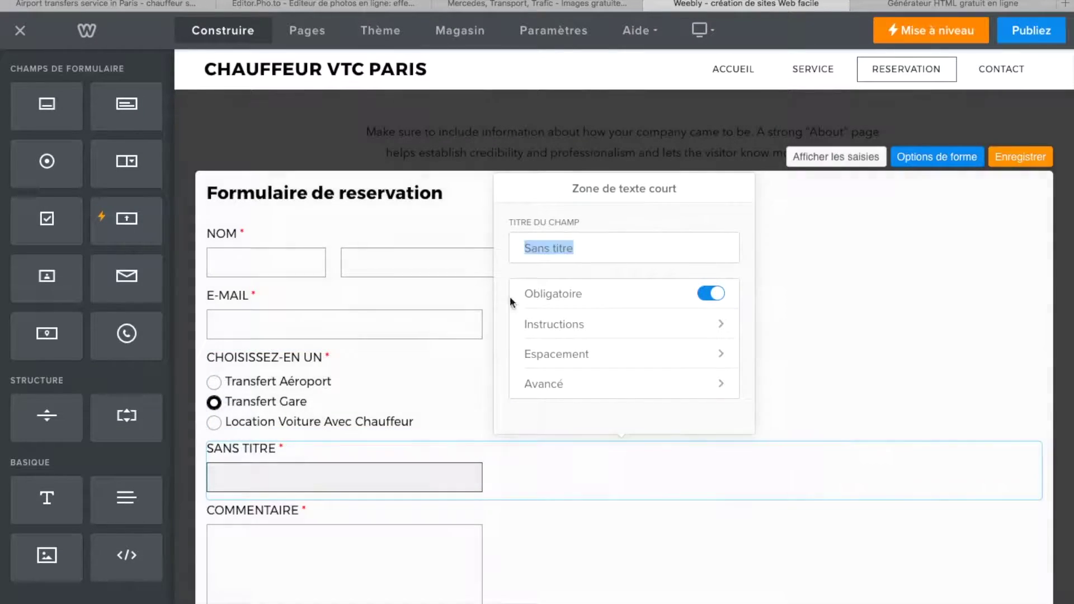
click(482, 247)
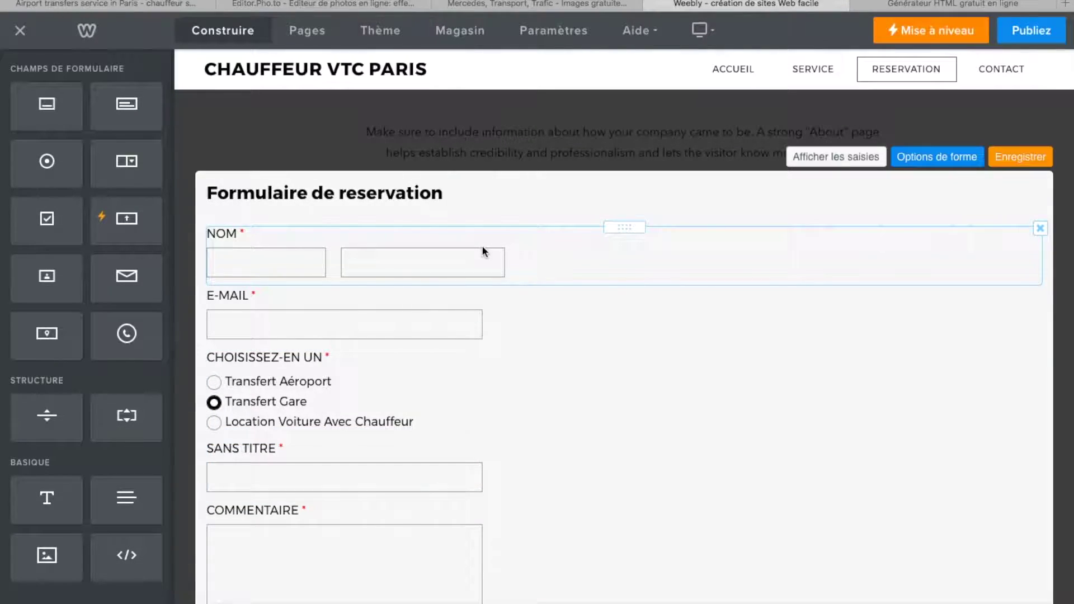
scroll(484, 251, down, 5)
click(255, 197)
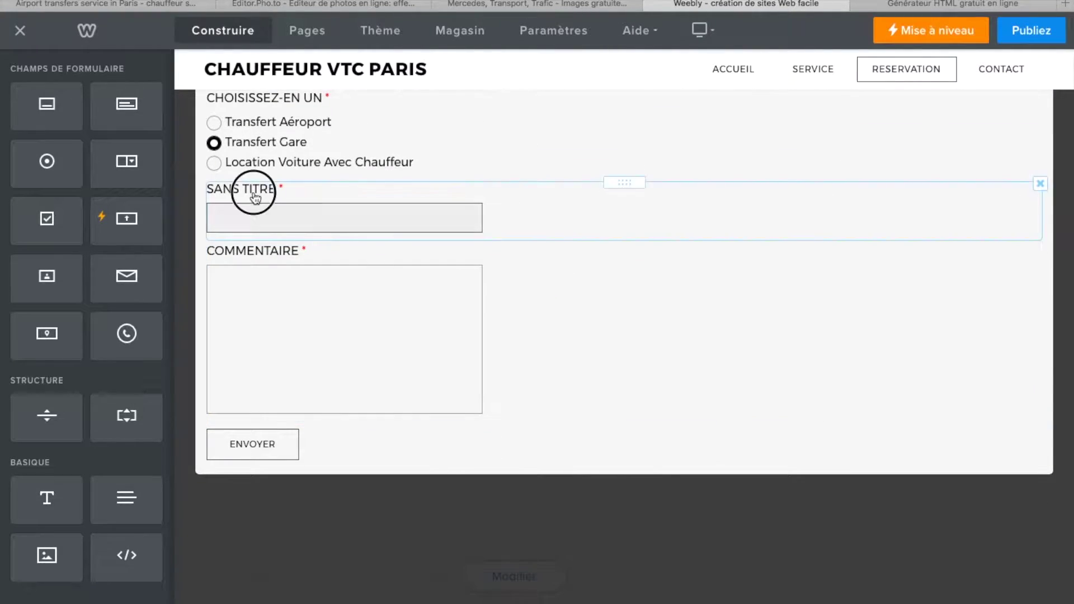
drag(584, 322, 530, 323)
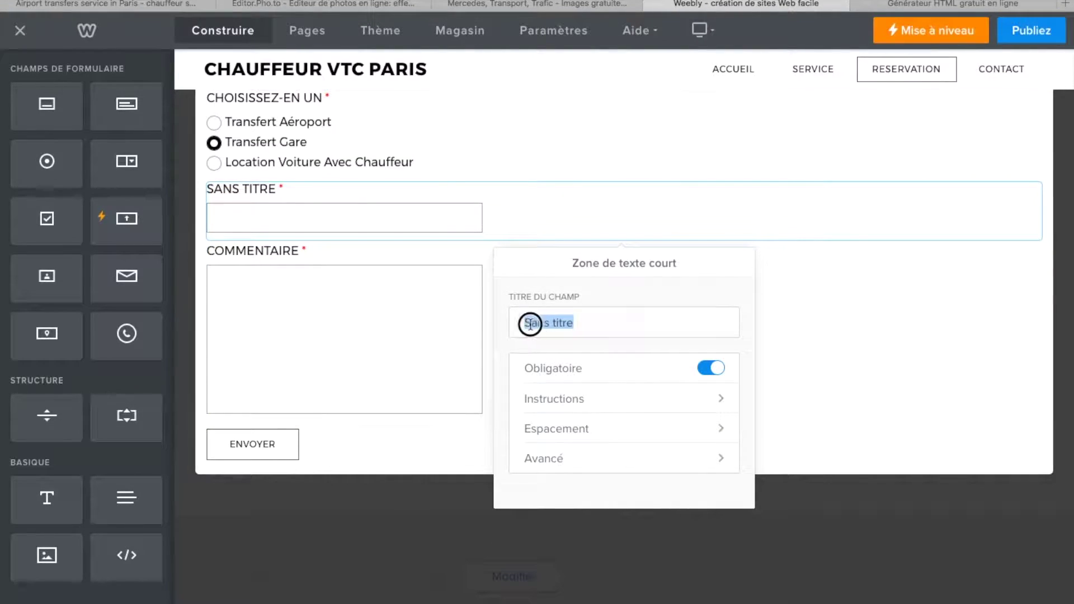
key(BackSpace)
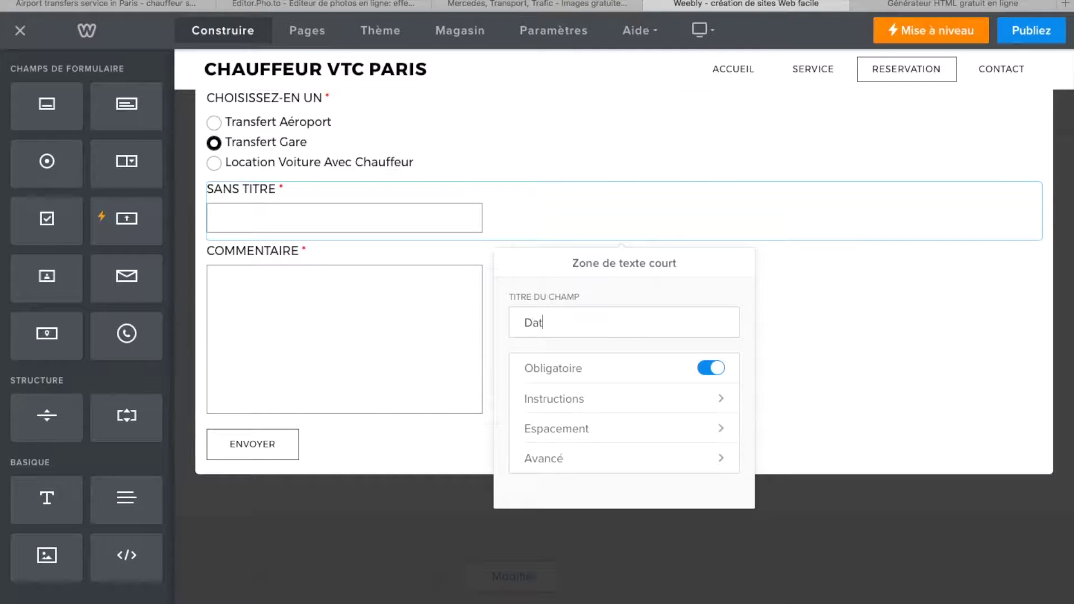
click(843, 375)
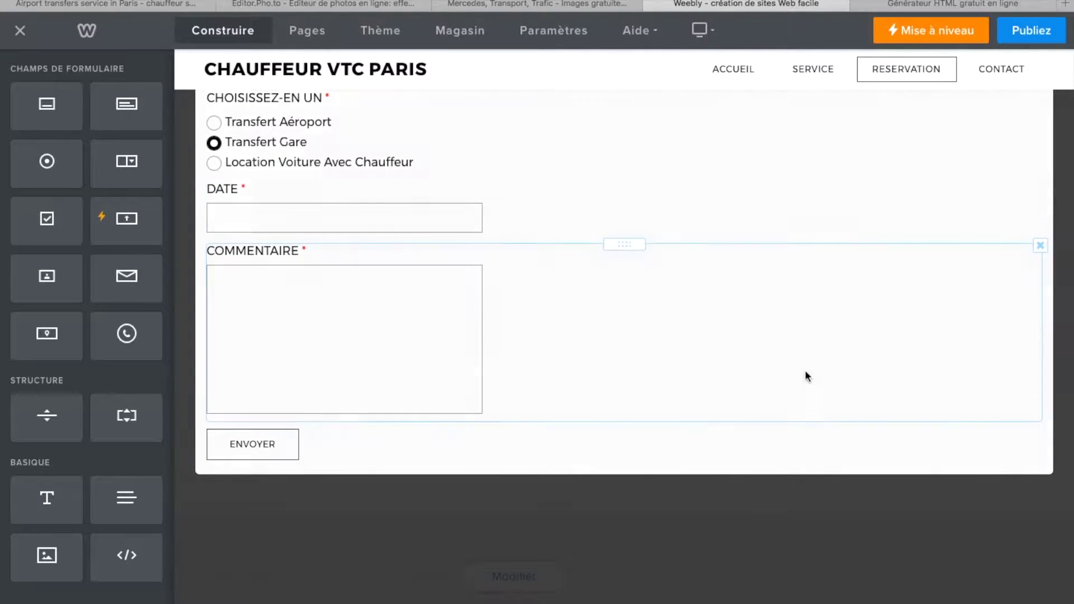
- Keep DATE required and give it the instruction 'Renseigner la date du service'
click(225, 193)
click(716, 370)
click(712, 372)
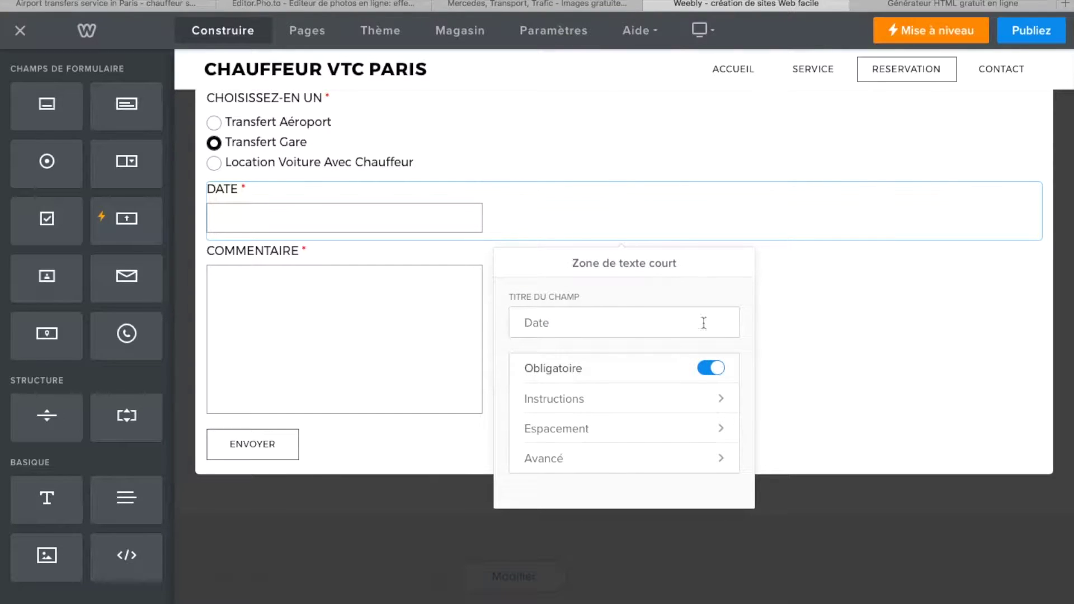
click(726, 406)
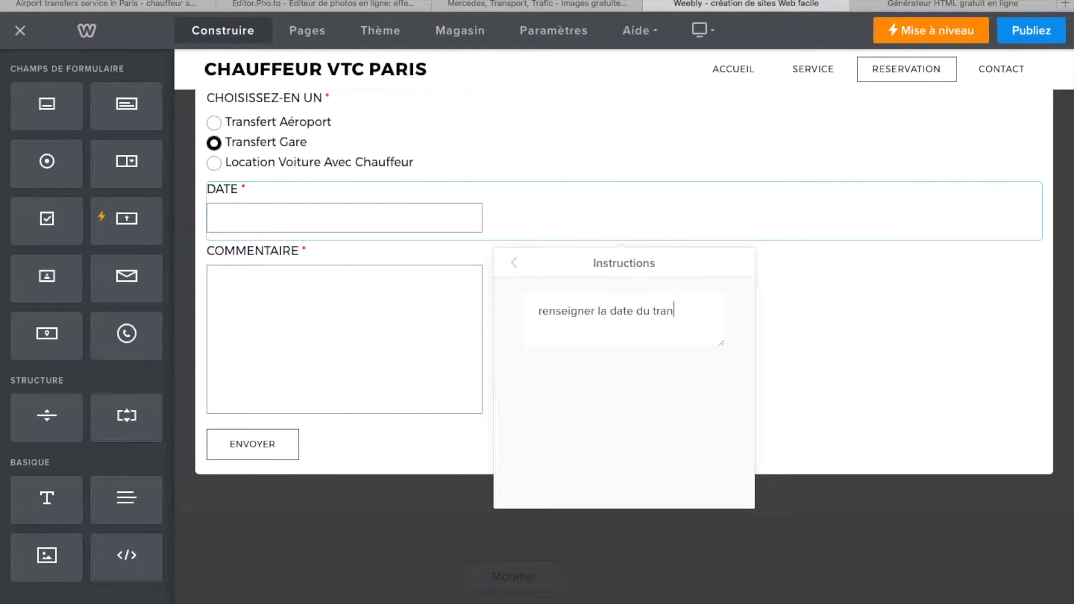
click(546, 312)
key(BackSpace)
text(R)
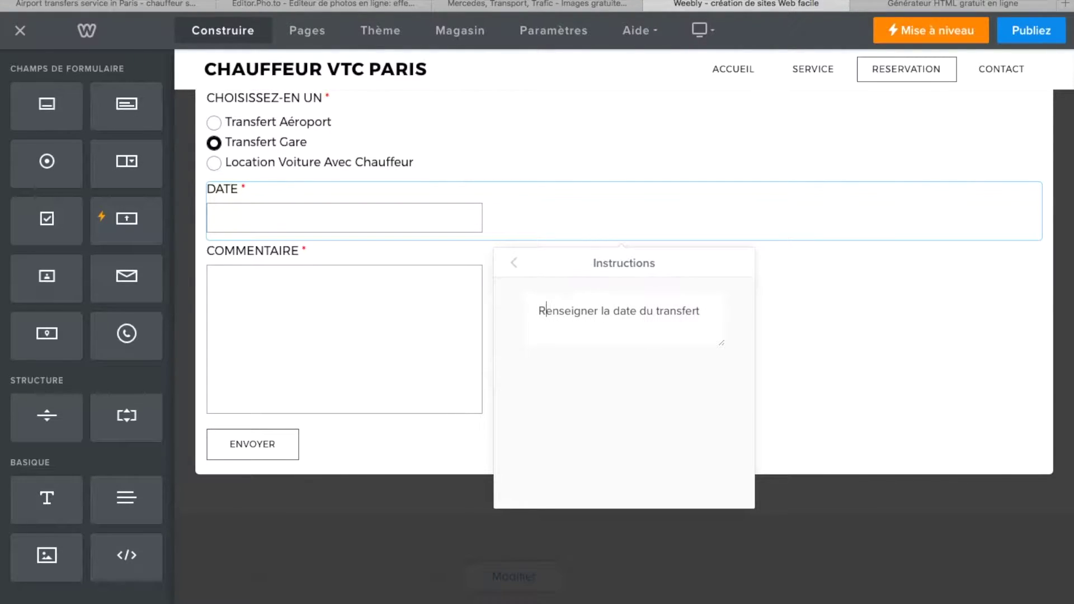
drag(701, 310, 655, 311)
text(se)
click(822, 333)
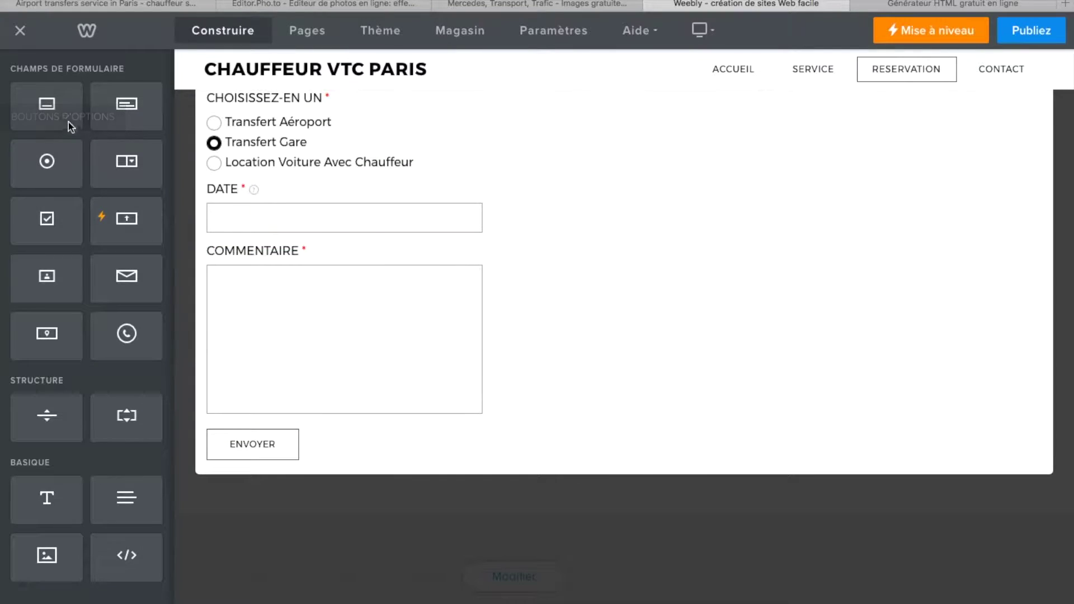
- Try adding another short text field, which leads to the upgrade plans page
drag(67, 121, 254, 264)
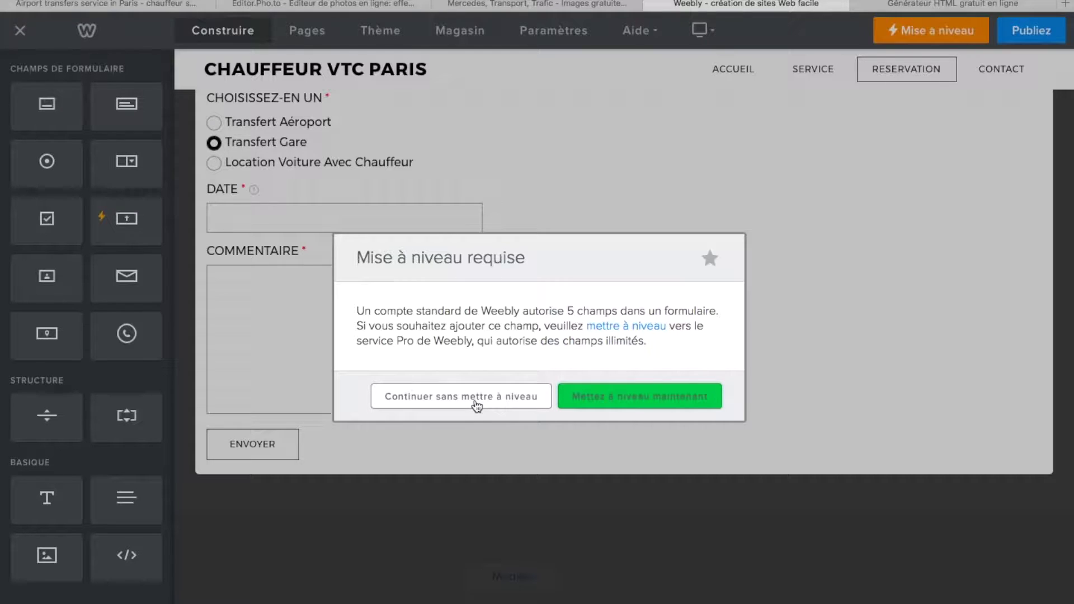
click(616, 398)
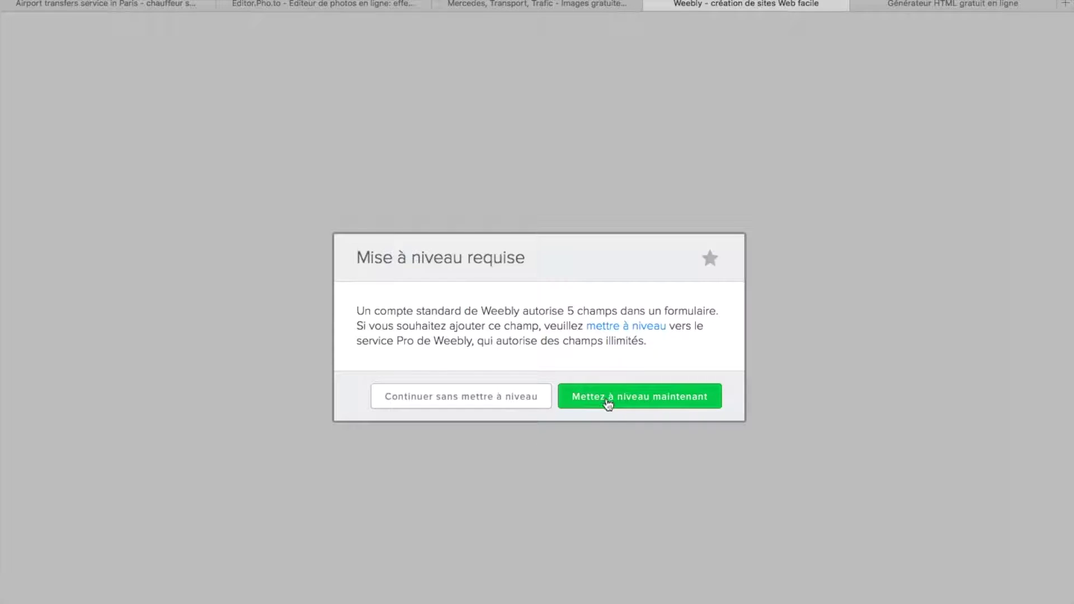
click(609, 404)
click(635, 396)
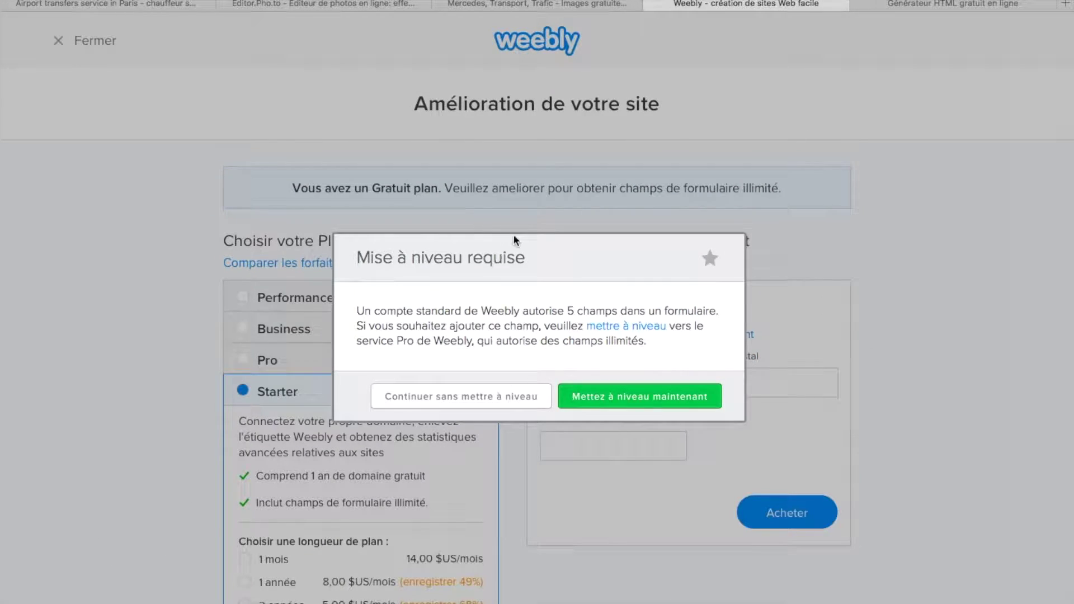
click(913, 403)
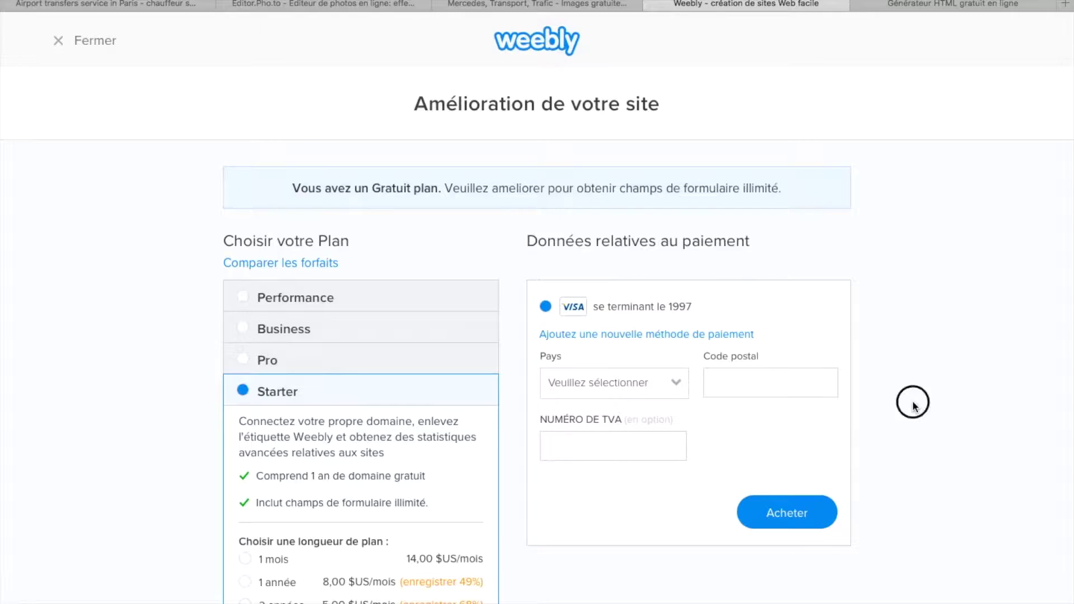
- Browse the Pro, Business and Performance plan details, then return to Starter
scroll(727, 424, down, 4)
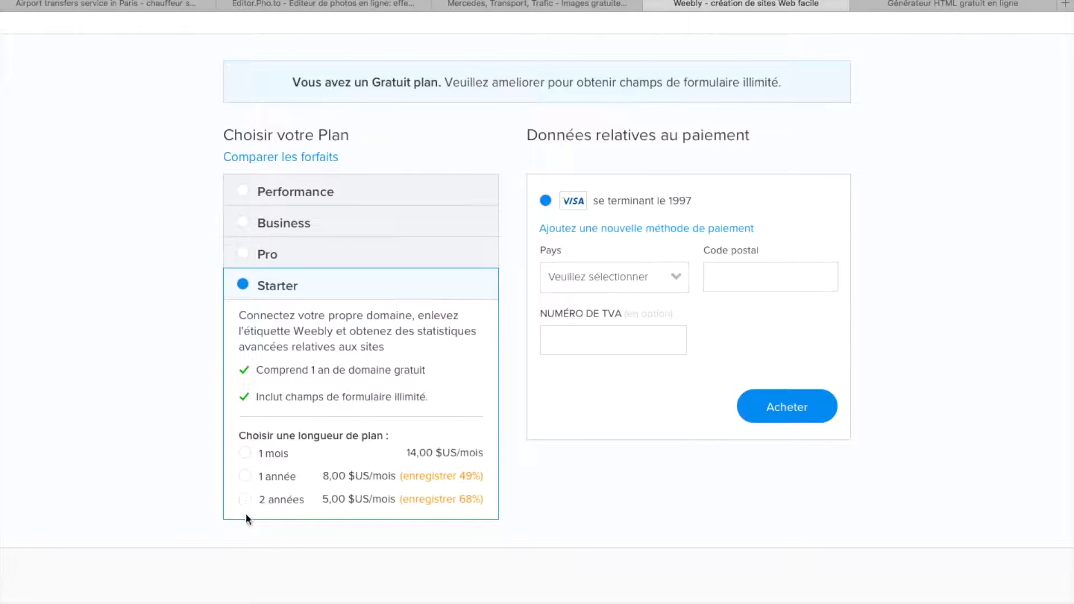
click(242, 253)
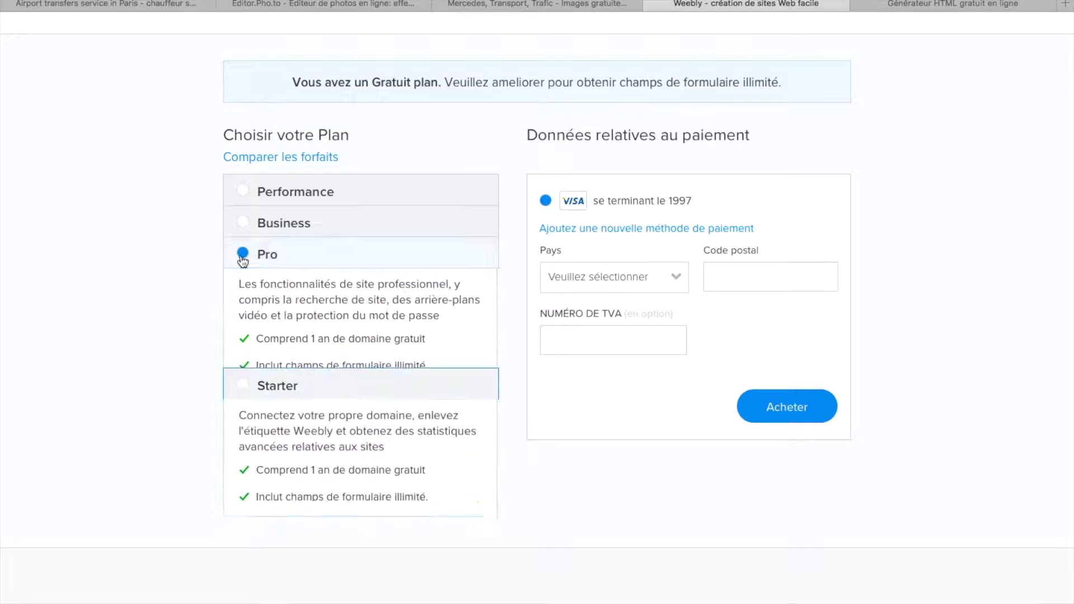
click(243, 221)
click(244, 208)
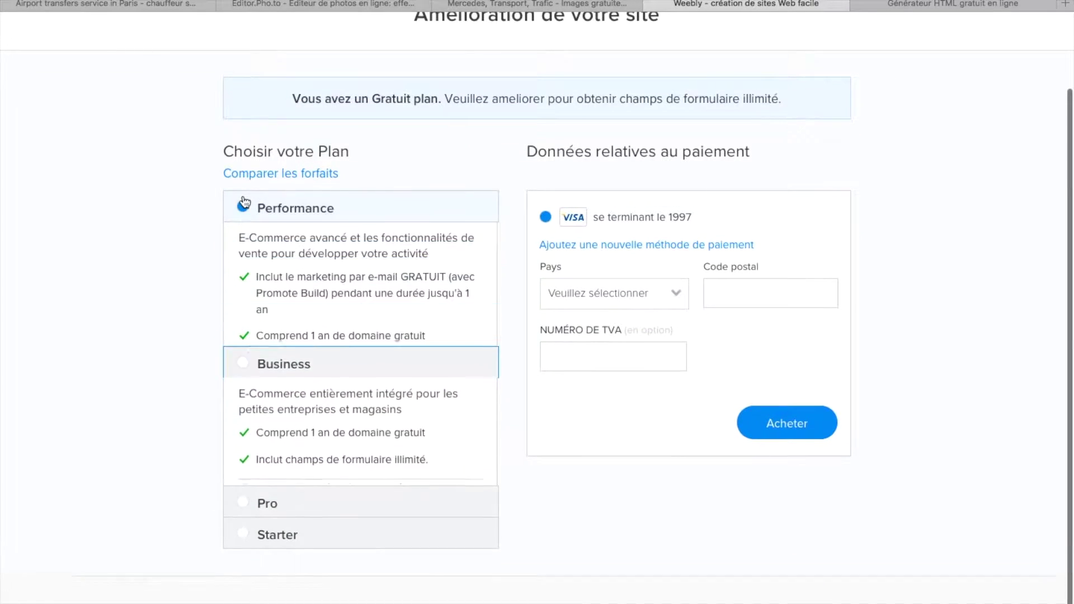
click(246, 567)
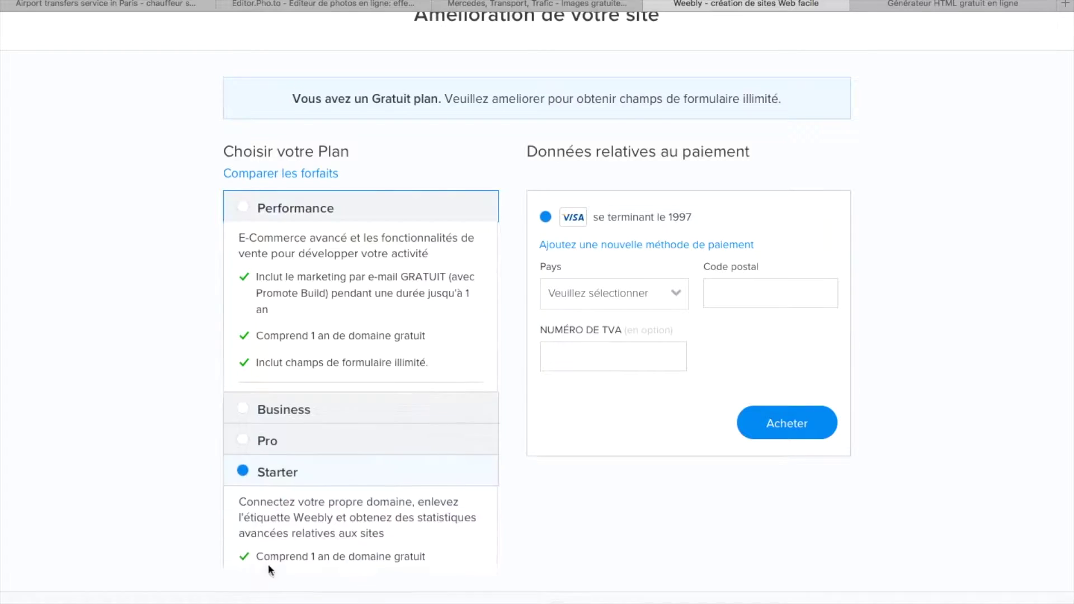
scroll(384, 555, down, 1)
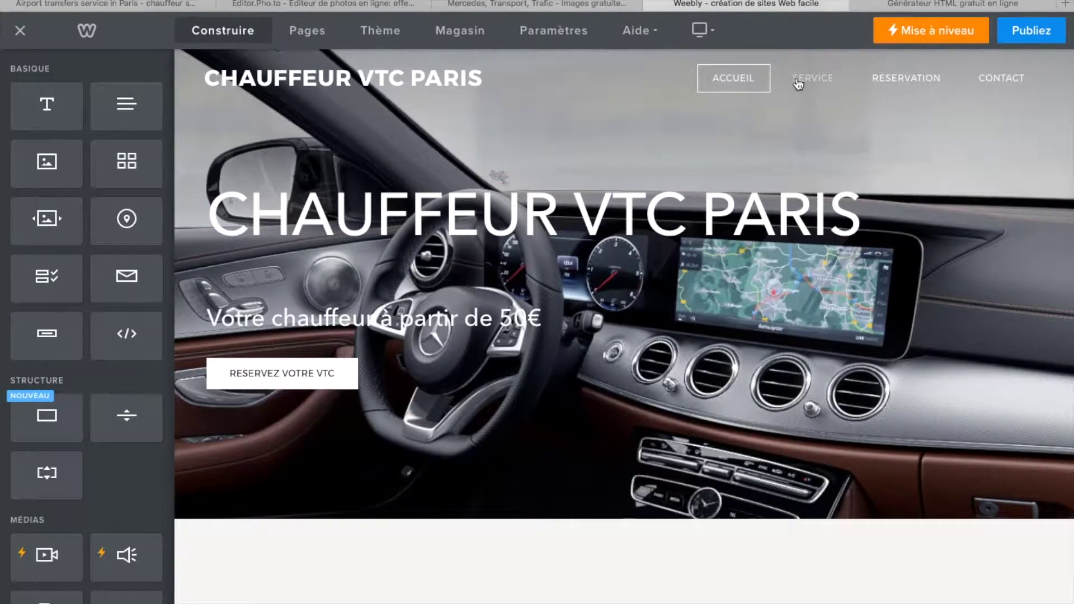
- On the RESERVATION page, give Commentaire the help text 'Spécifiez adresse de prise en charge'
click(910, 80)
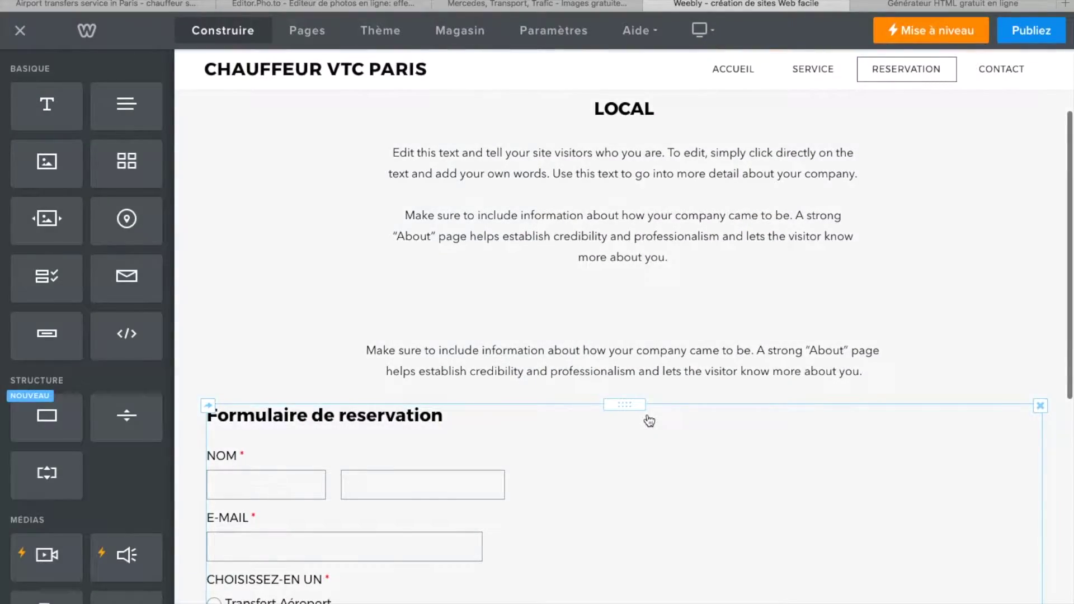
scroll(647, 420, down, 5)
scroll(626, 489, down, 3)
scroll(627, 489, up, 4)
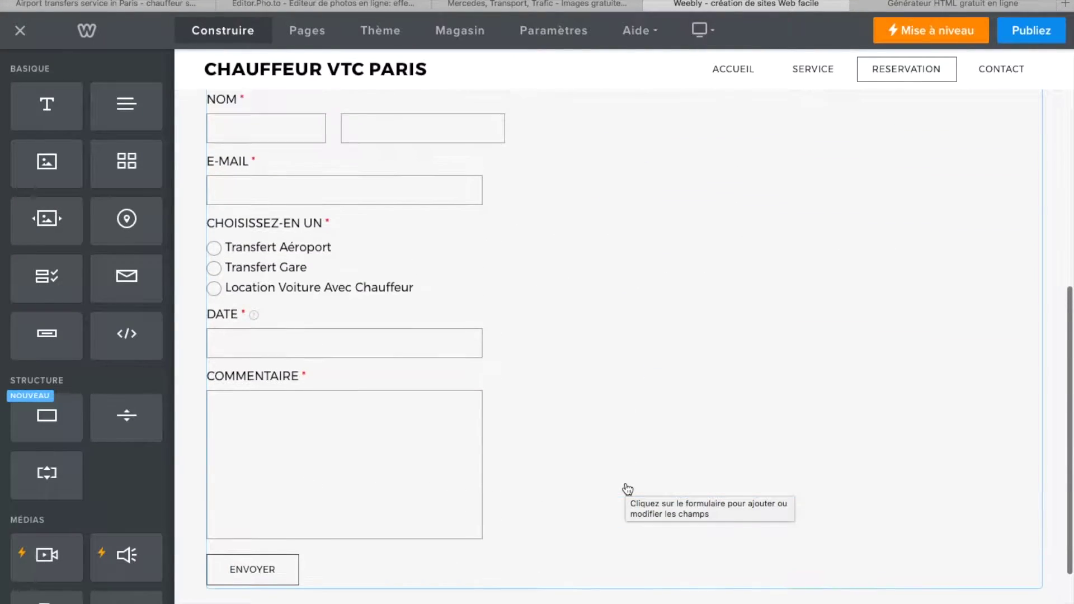
scroll(587, 436, down, 1)
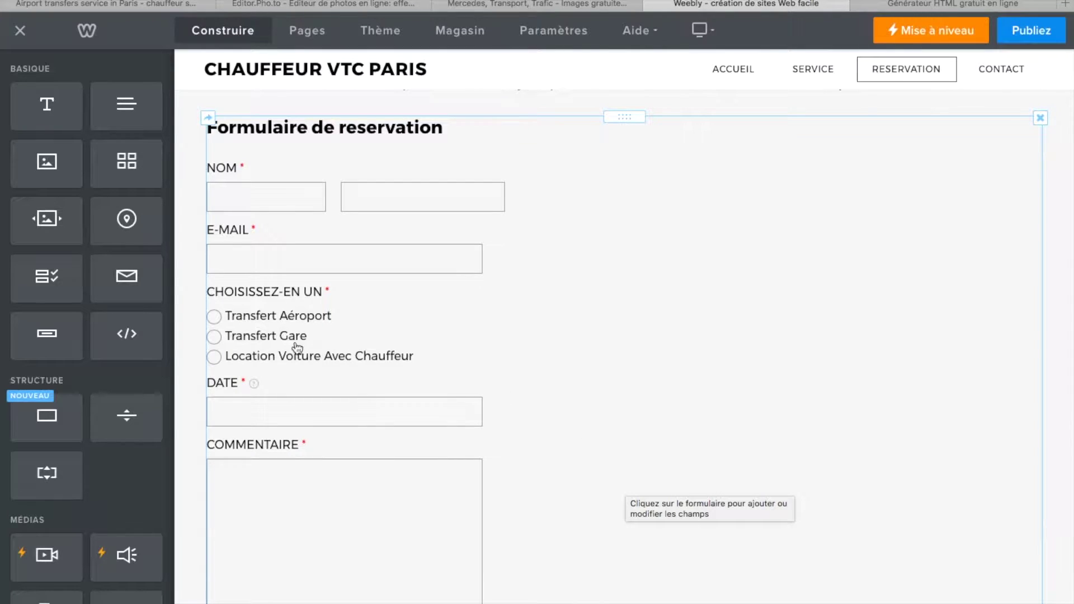
click(438, 335)
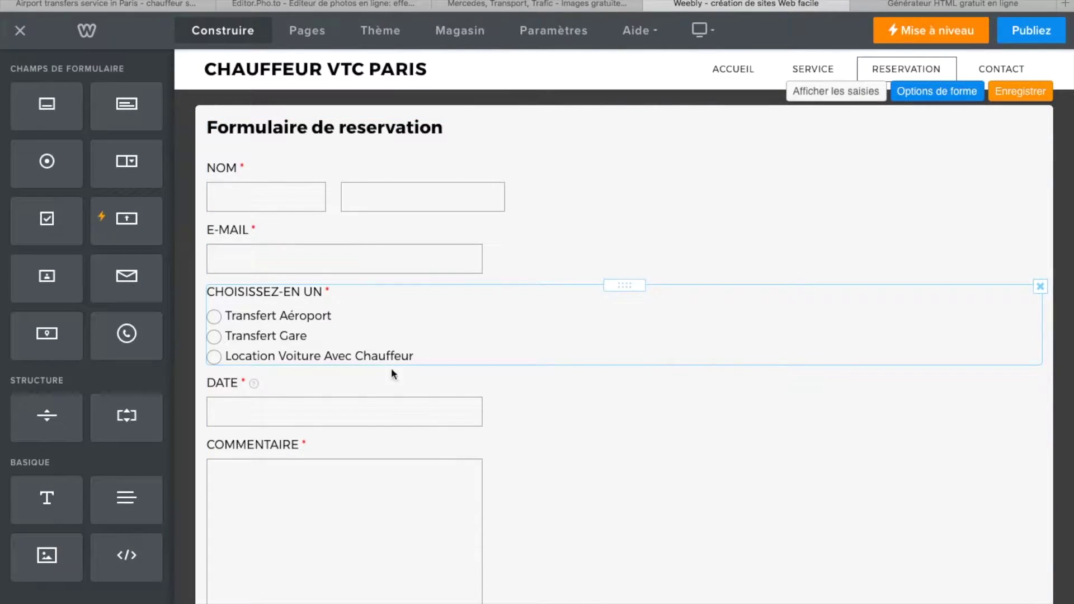
click(386, 420)
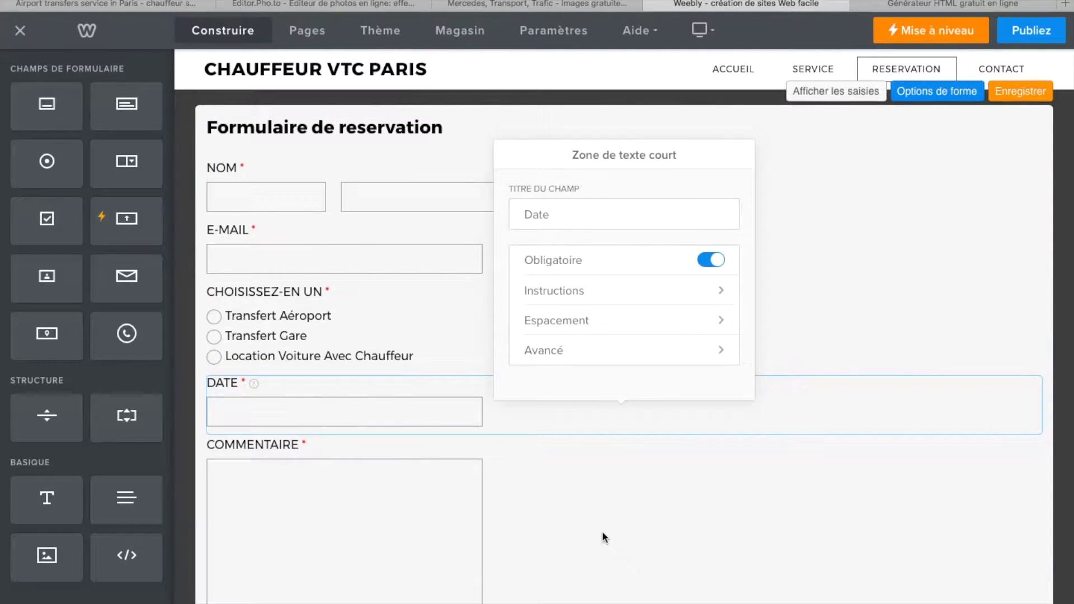
scroll(602, 534, down, 2)
click(313, 365)
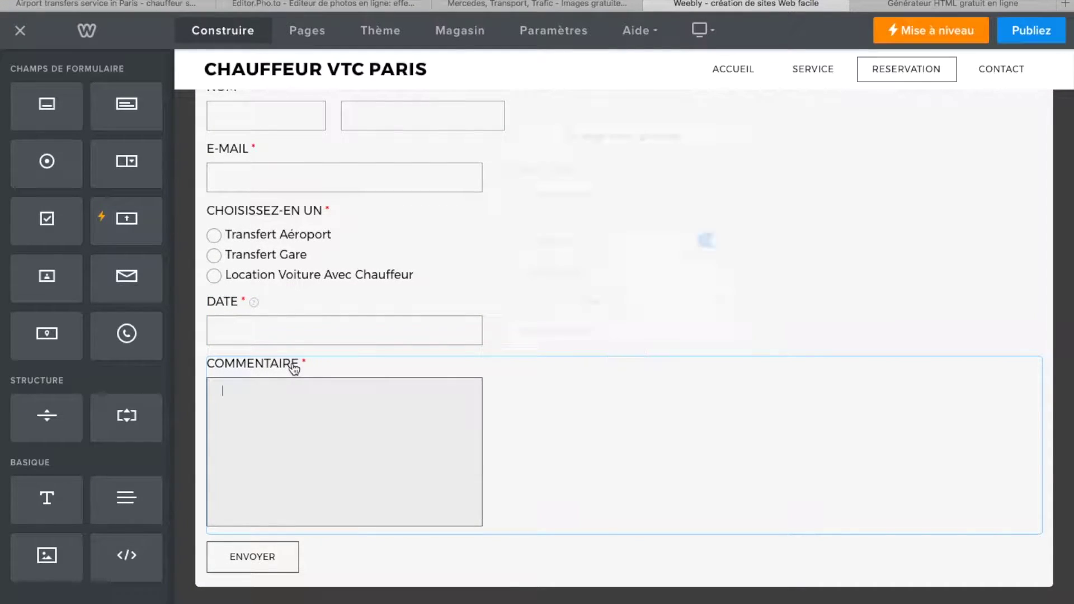
click(721, 238)
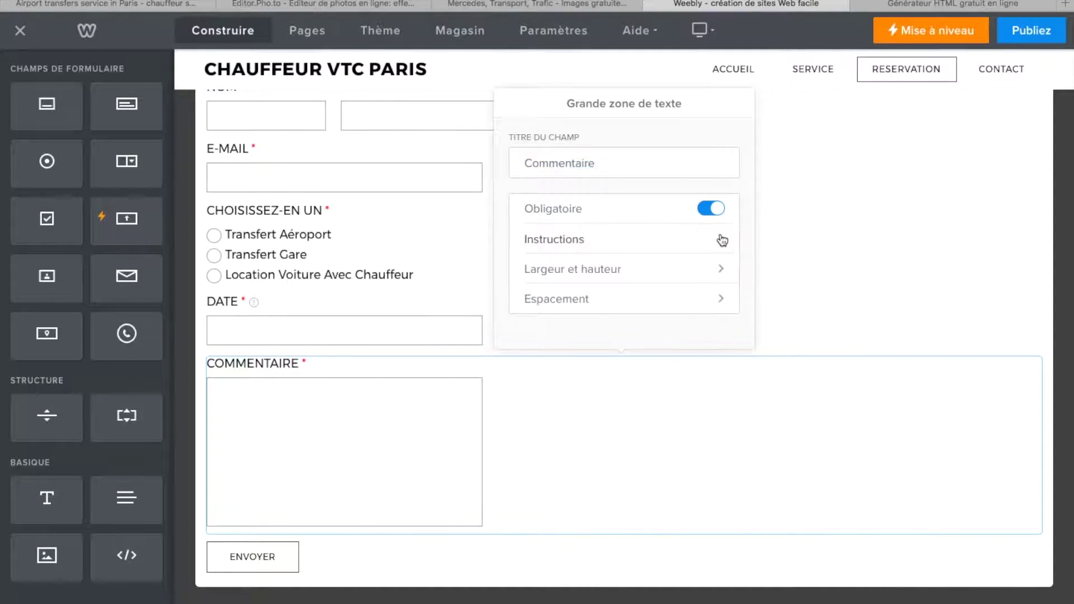
click(542, 151)
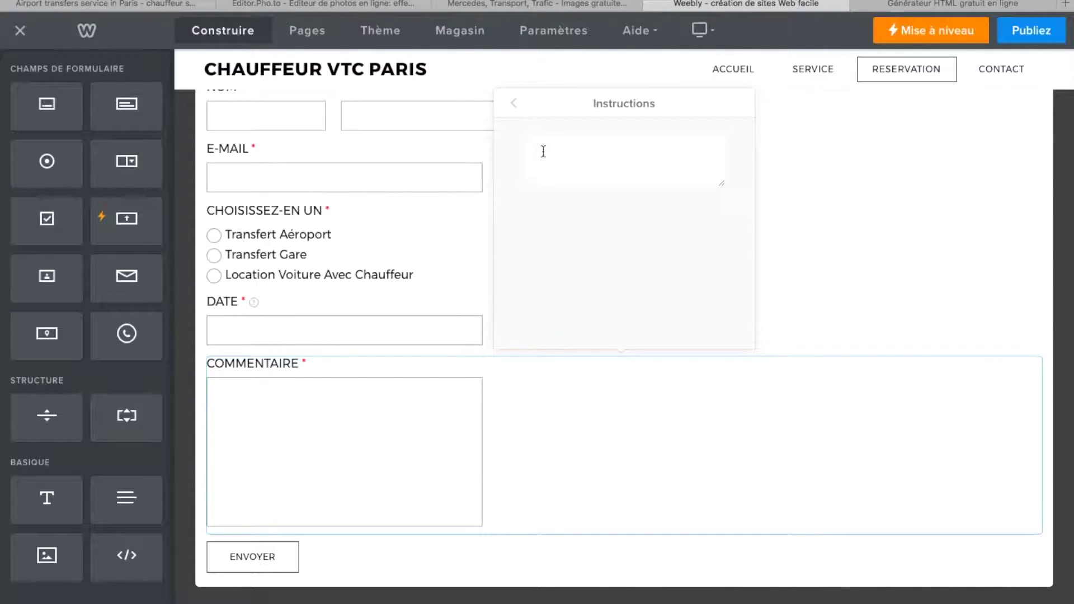
text(S)
text(peci)
text(fier)
text(z )
text(adr)
text(esse de pris)
text(e en cgarge)
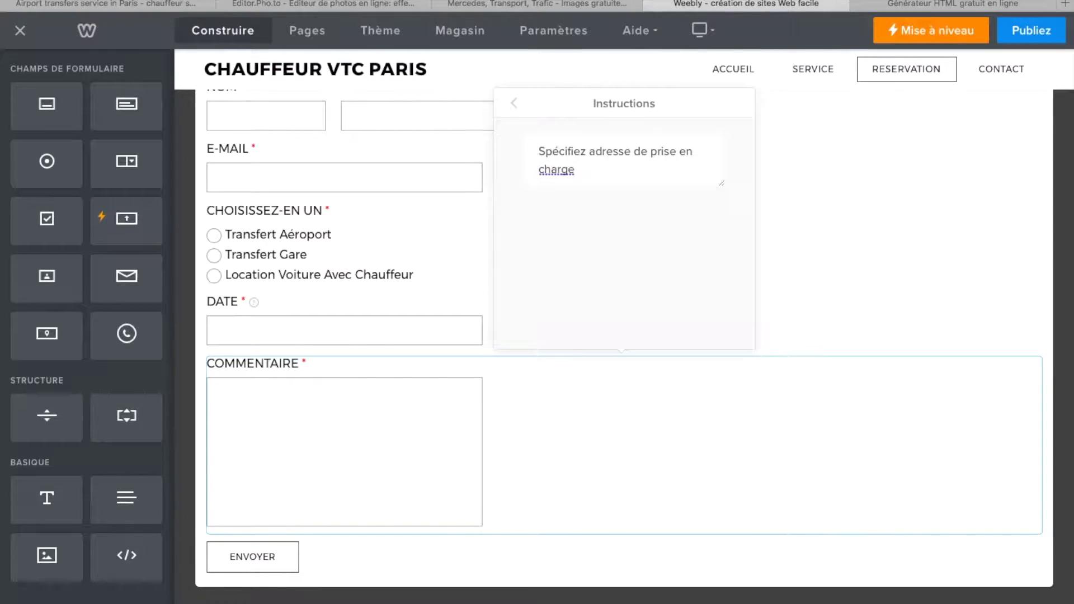
- Rename the Date field to 'Date et heure de prise en charge'
click(226, 305)
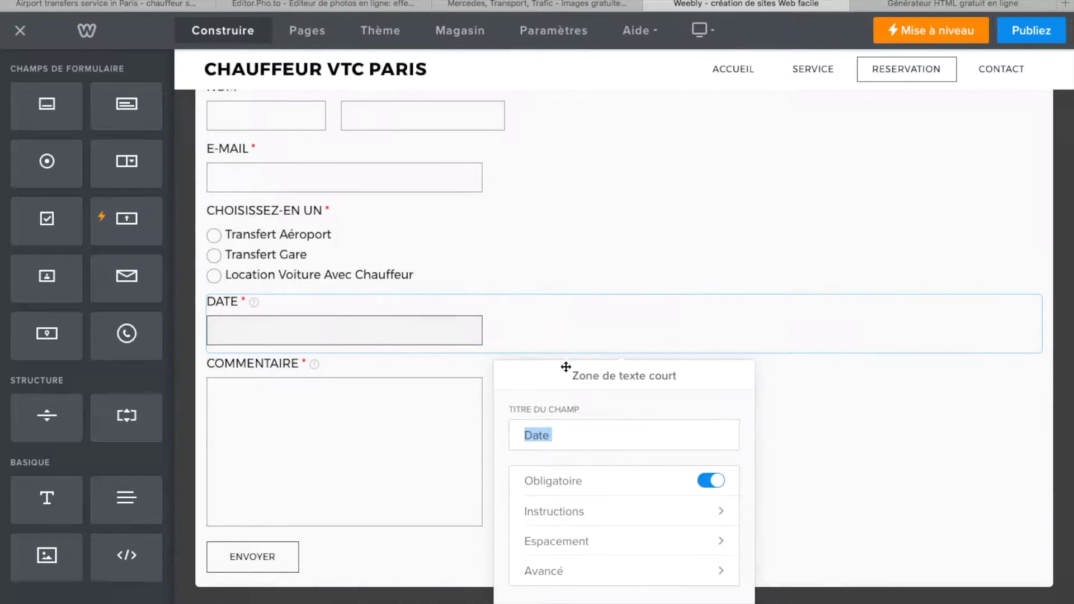
click(573, 436)
text(et heure de)
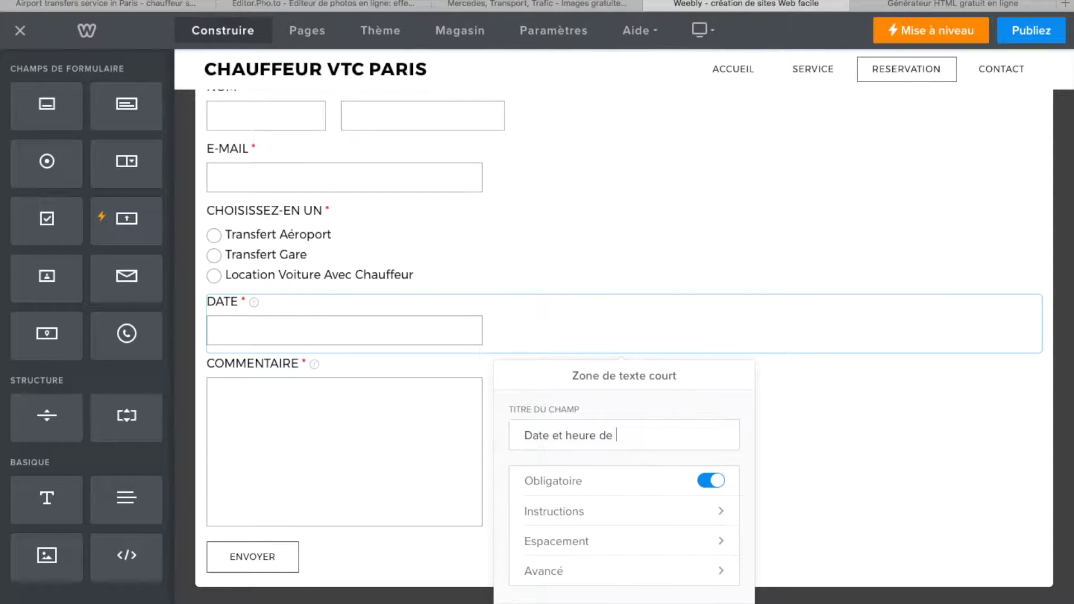
text( prise en charge)
click(845, 438)
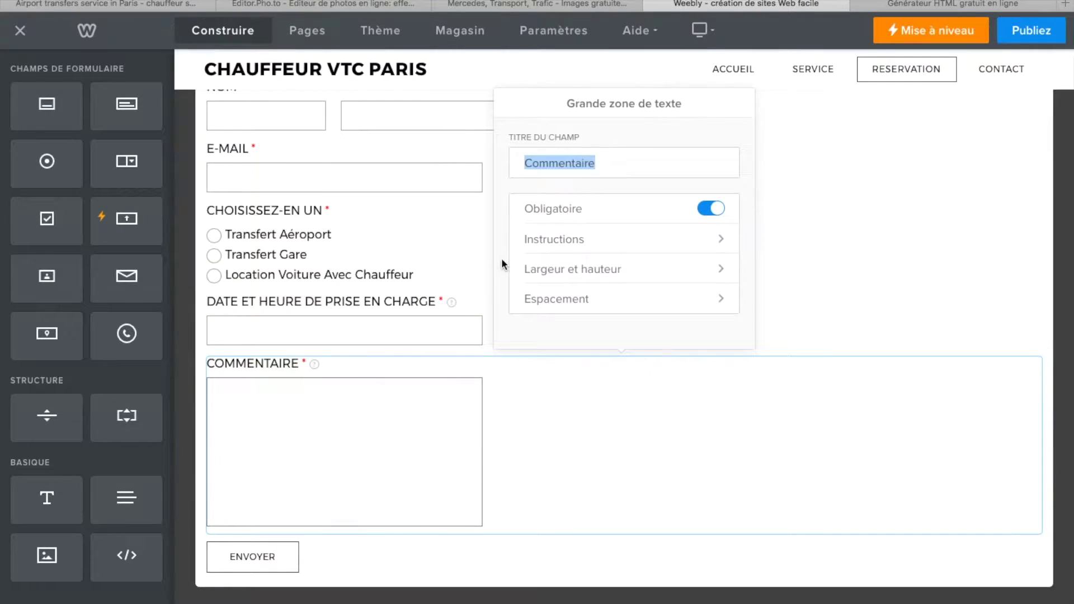
click(457, 139)
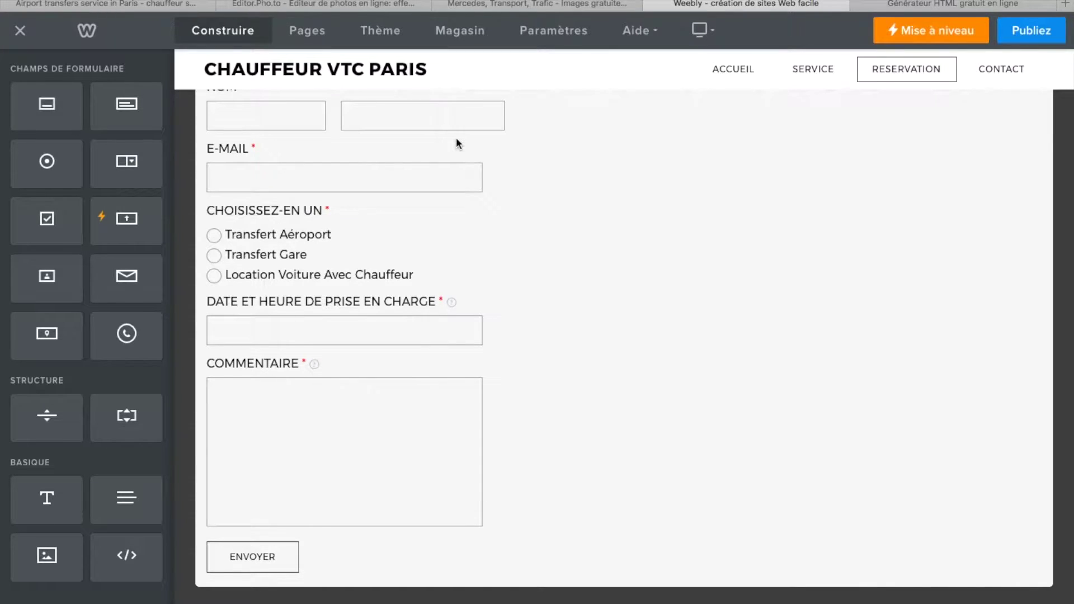
- Rename the Commentaire field to 'Renseignement nécessaire'
scroll(456, 141, down, 2)
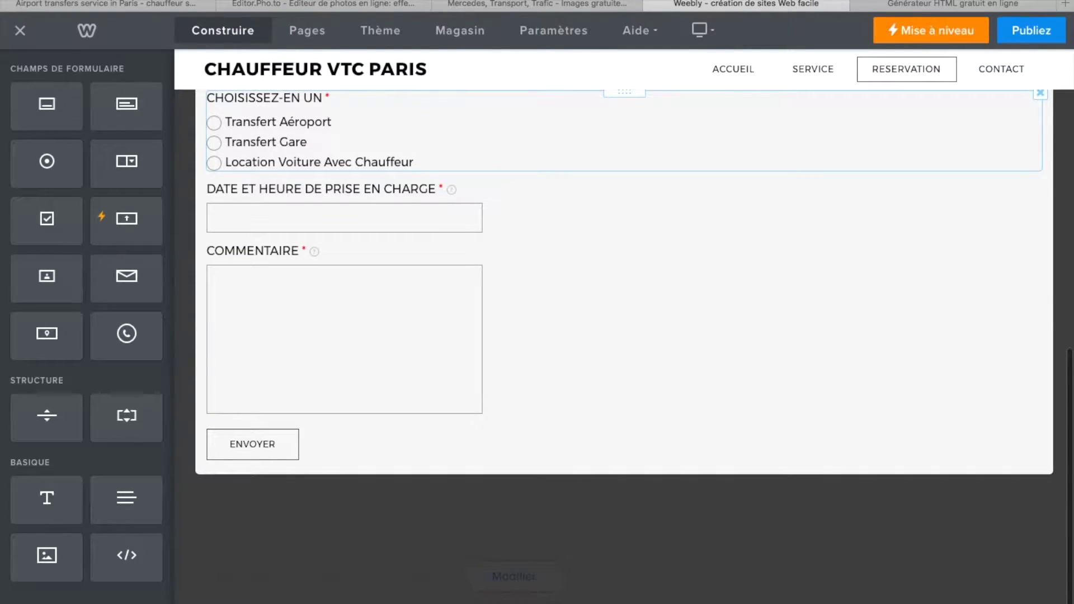
click(260, 249)
click(604, 437)
key(BackSpace)
text(renseignement nécessaire)
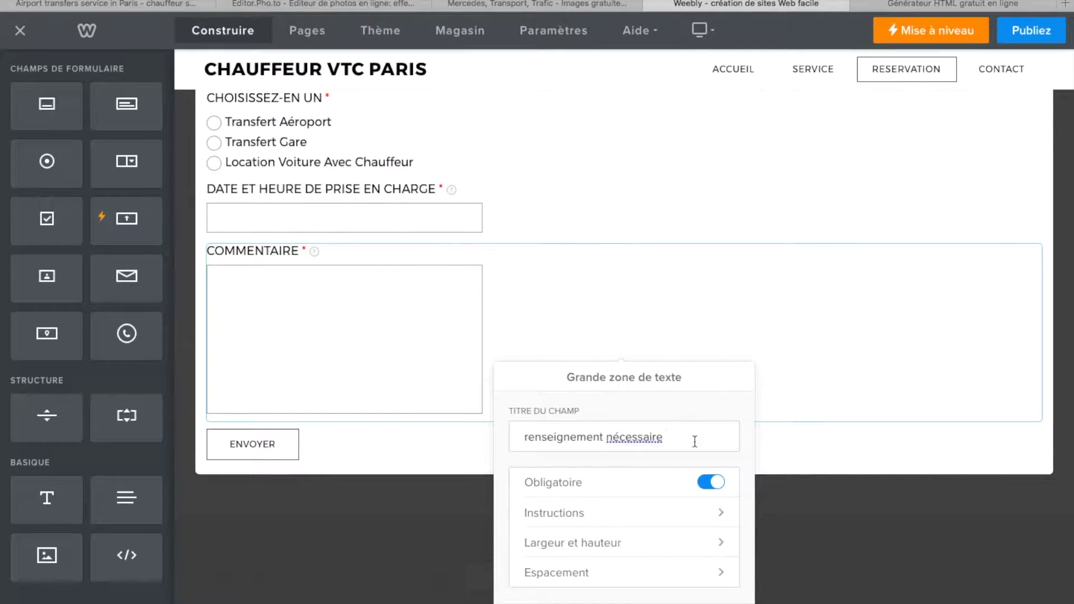
click(850, 451)
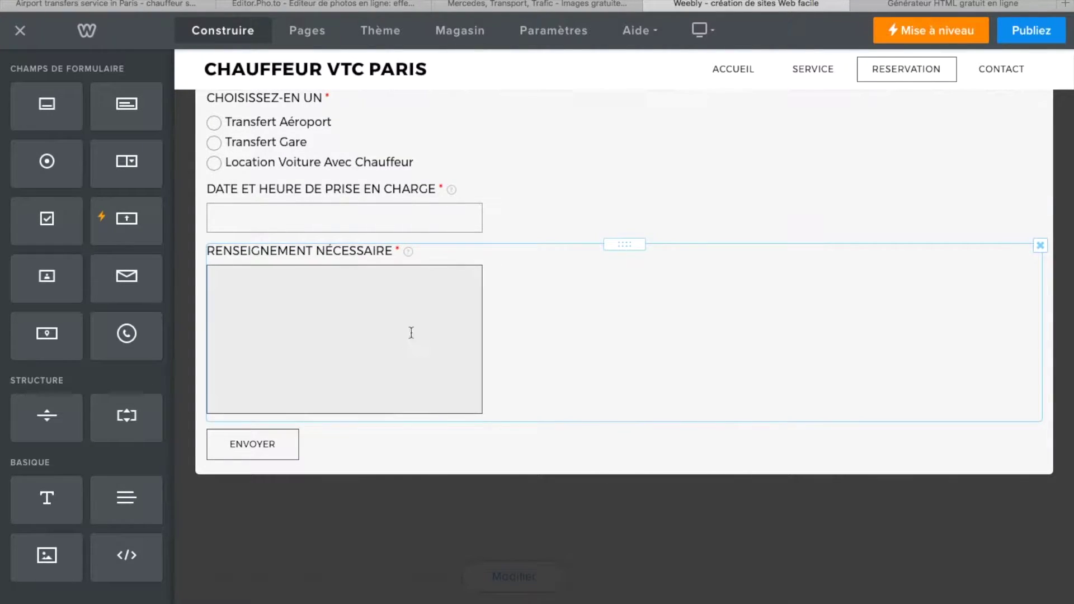
- Extend its help text with '- destination nombre de passager' and save the form
mouse_move(413, 254)
click(219, 278)
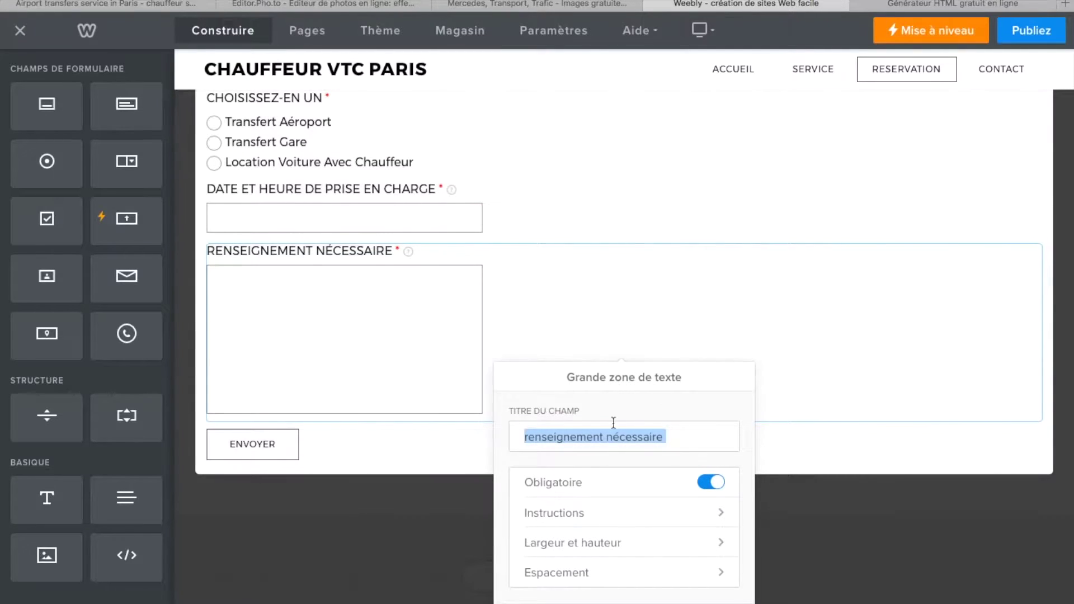
click(721, 520)
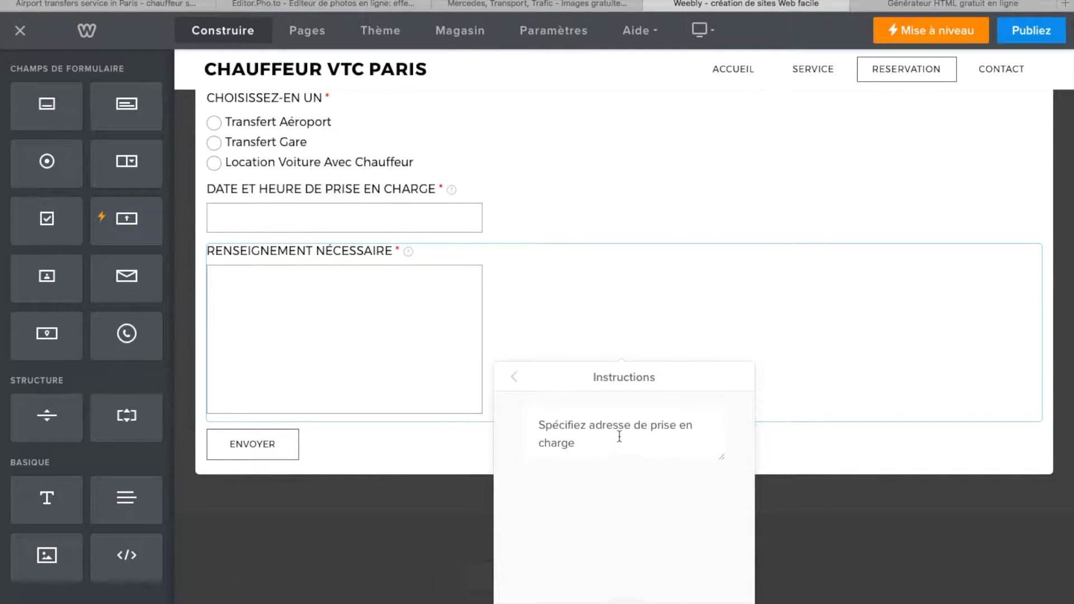
text(- destination nombre de passager)
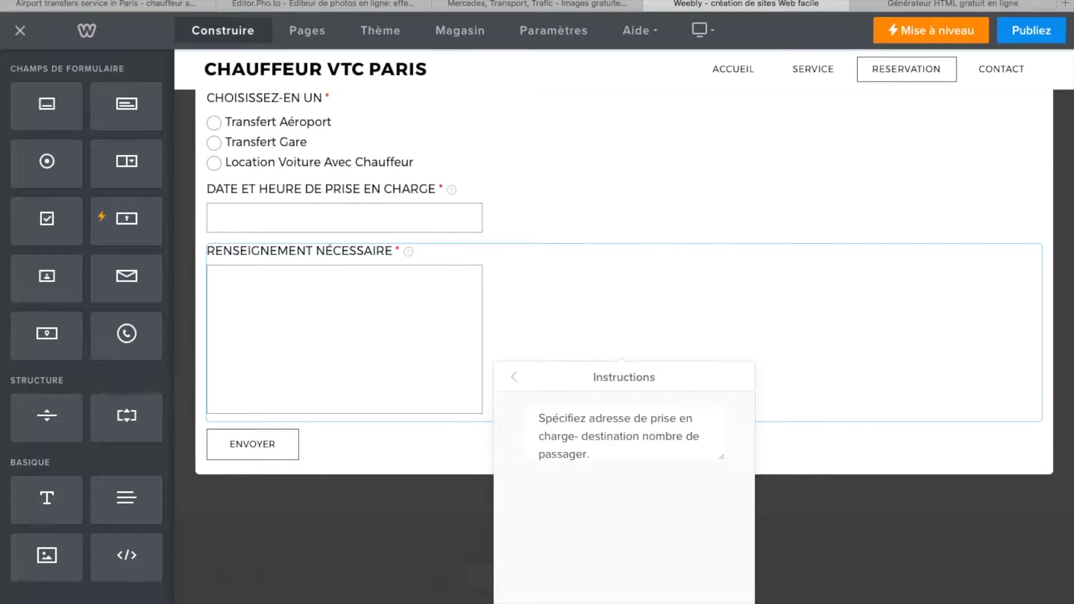
click(512, 379)
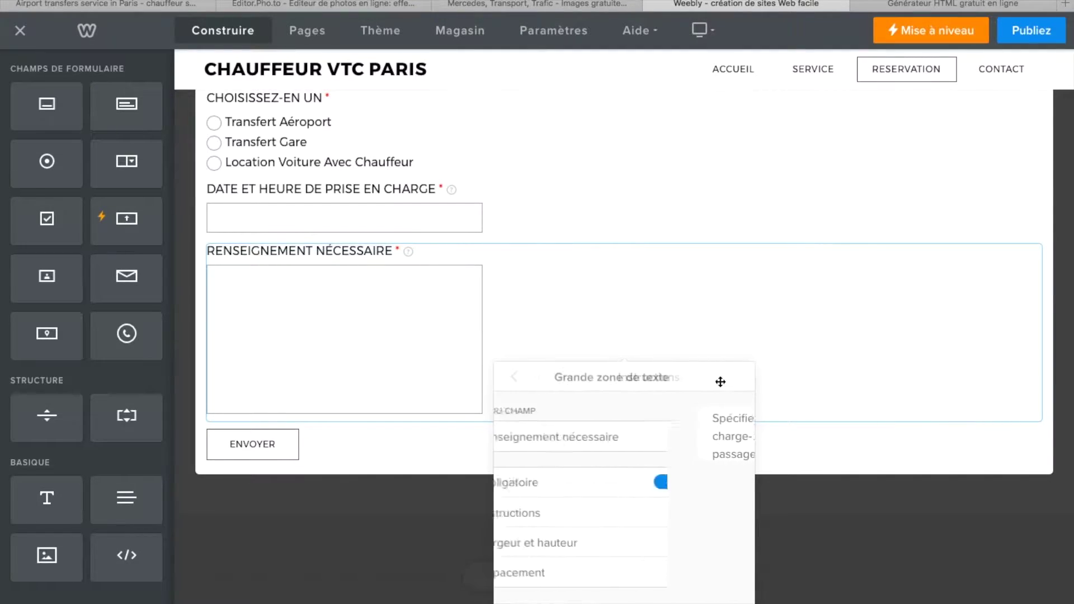
click(754, 229)
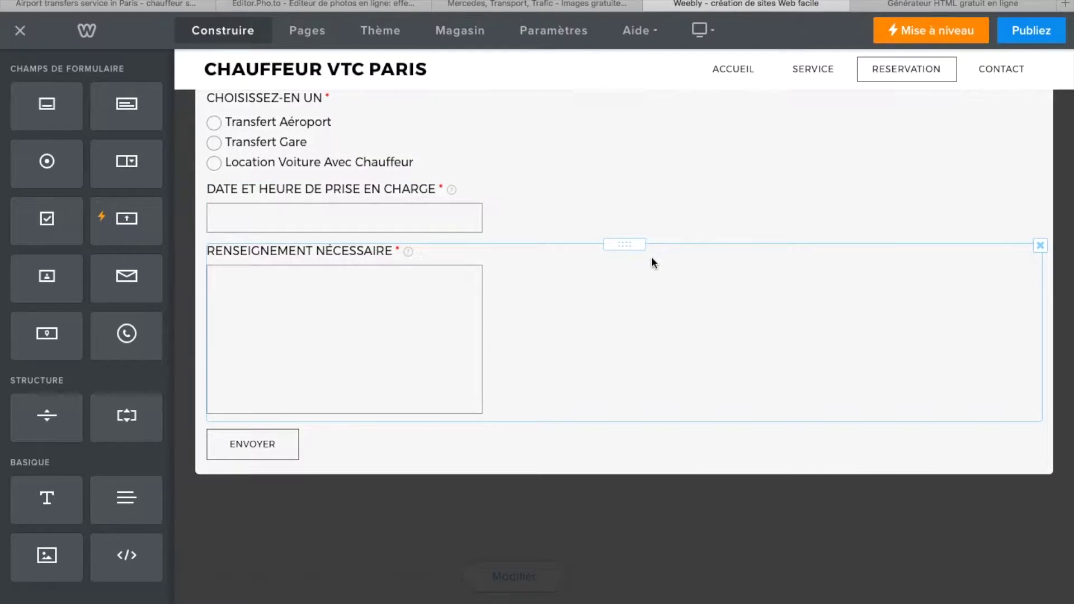
scroll(652, 257, up, 6)
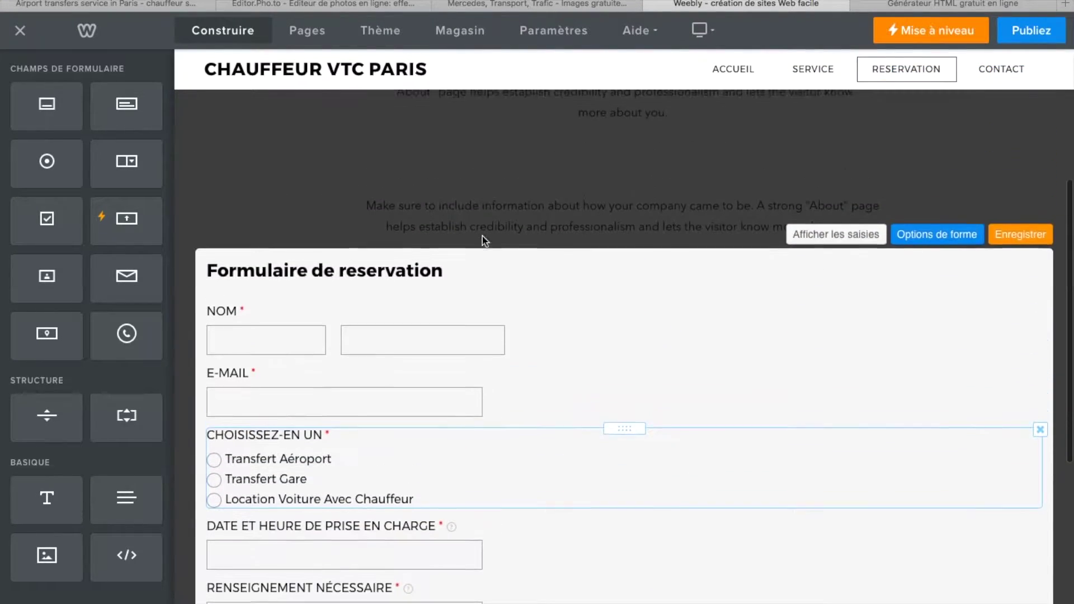
scroll(482, 236, down, 5)
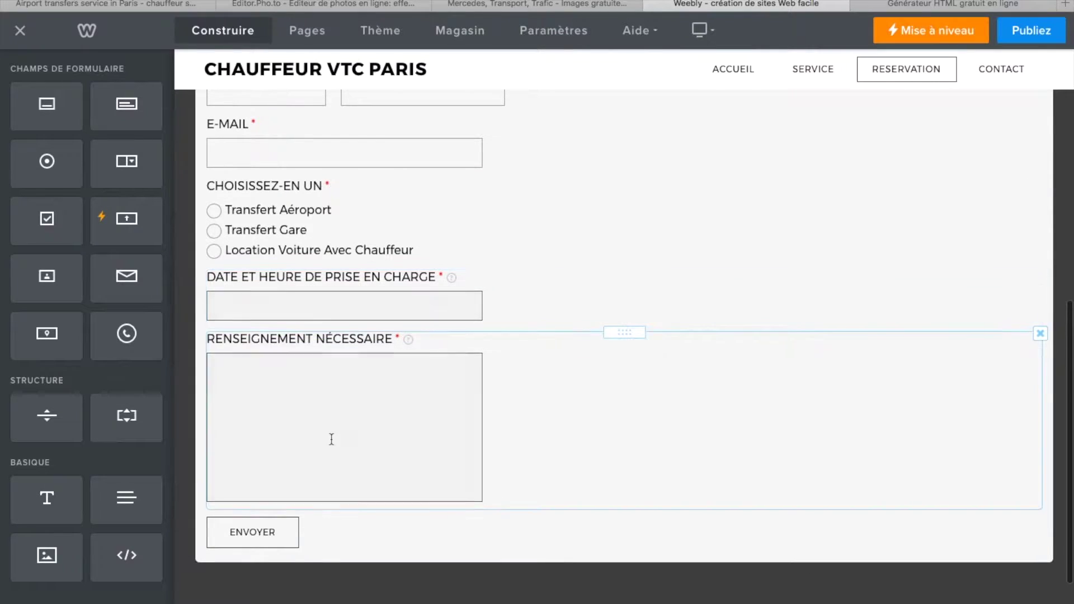
scroll(291, 349, down, 1)
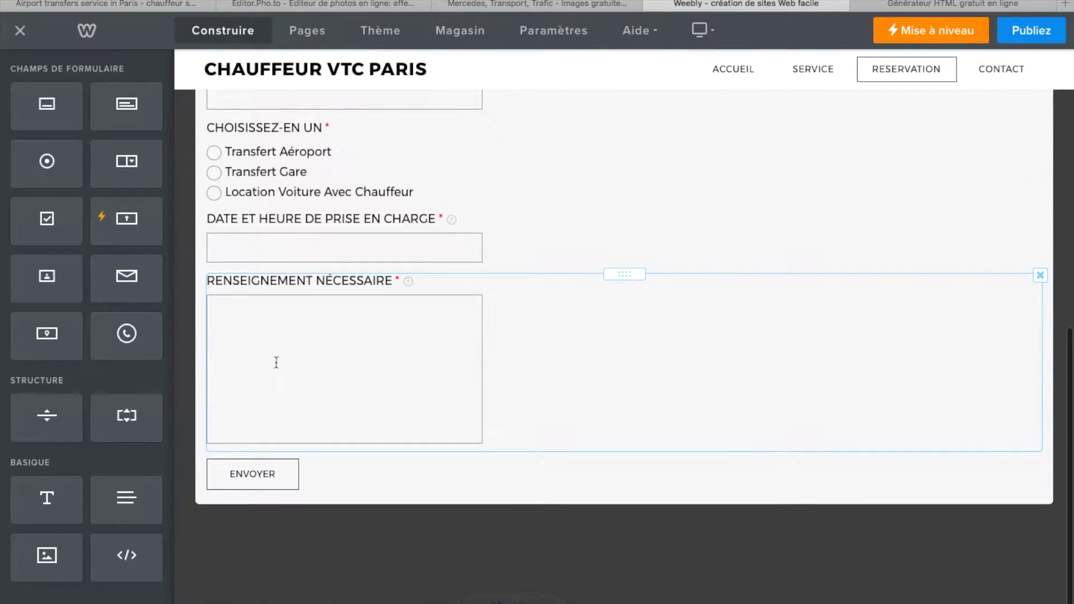
scroll(362, 386, up, 3)
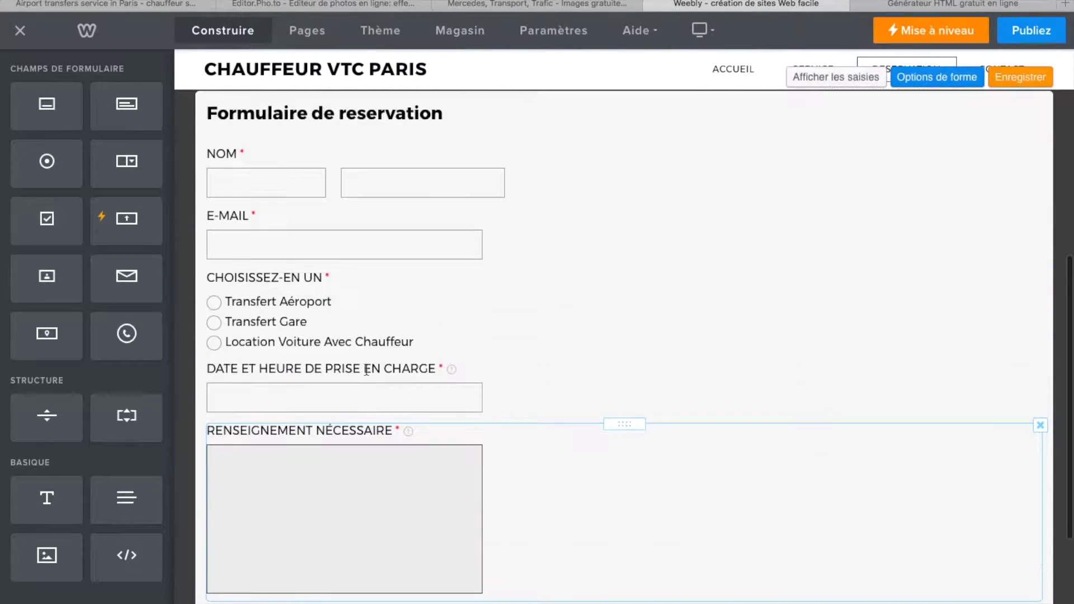
click(1020, 77)
- Review the saved form's fields and reopen the reservation form for editing
scroll(463, 502, down, 3)
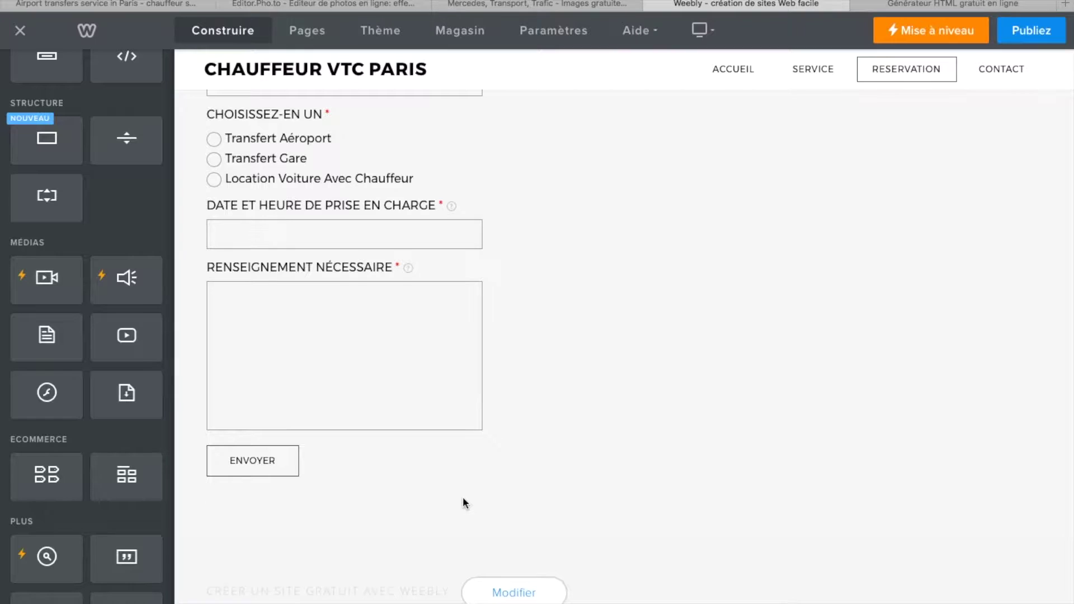
scroll(375, 401, up, 5)
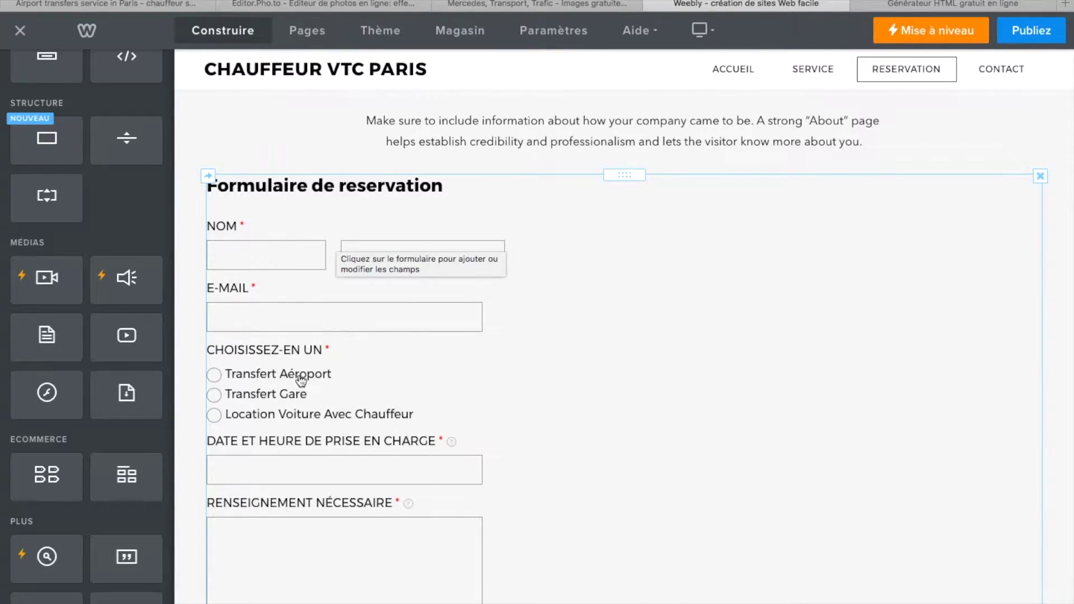
scroll(350, 515, down, 1)
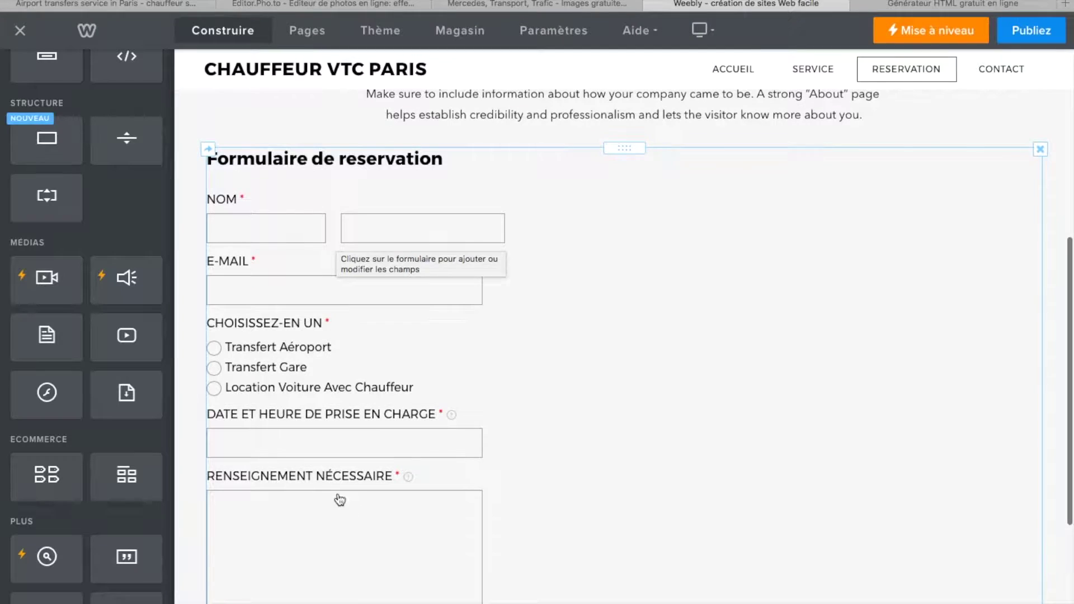
click(410, 480)
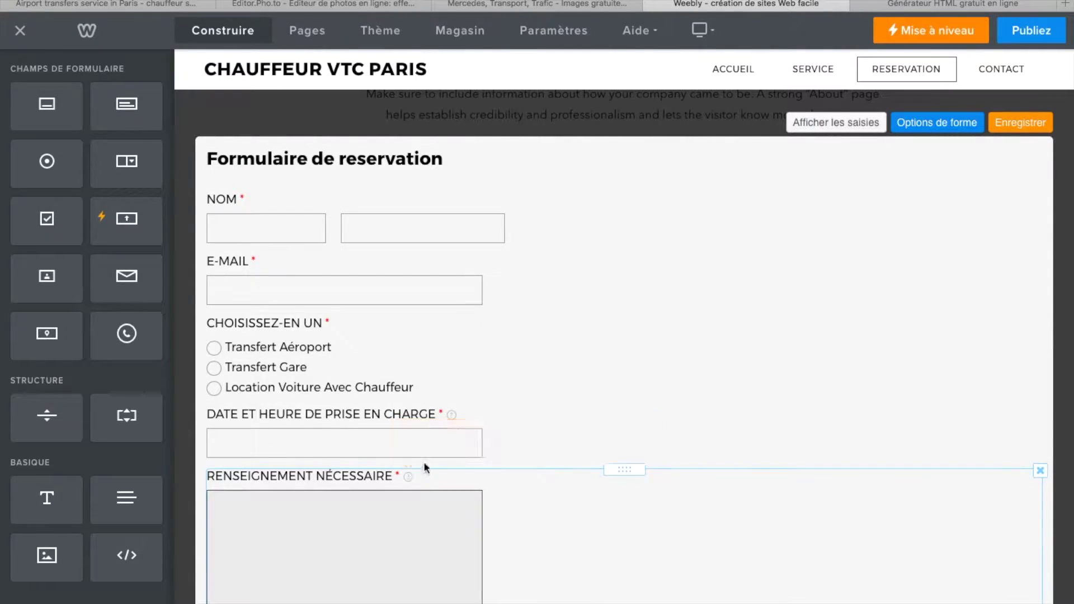
scroll(636, 407, down, 3)
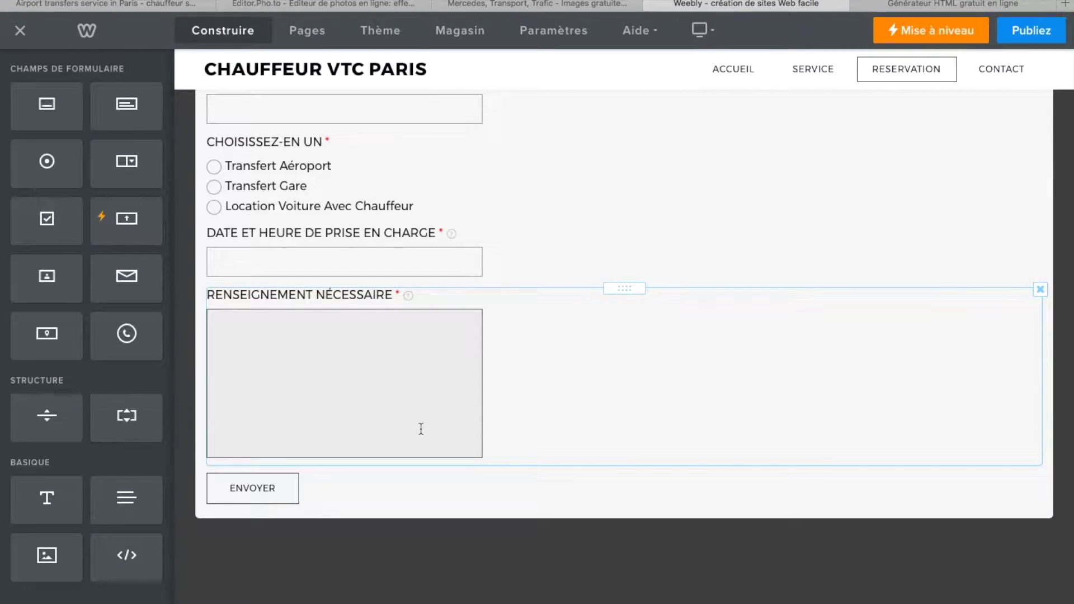
scroll(421, 428, up, 5)
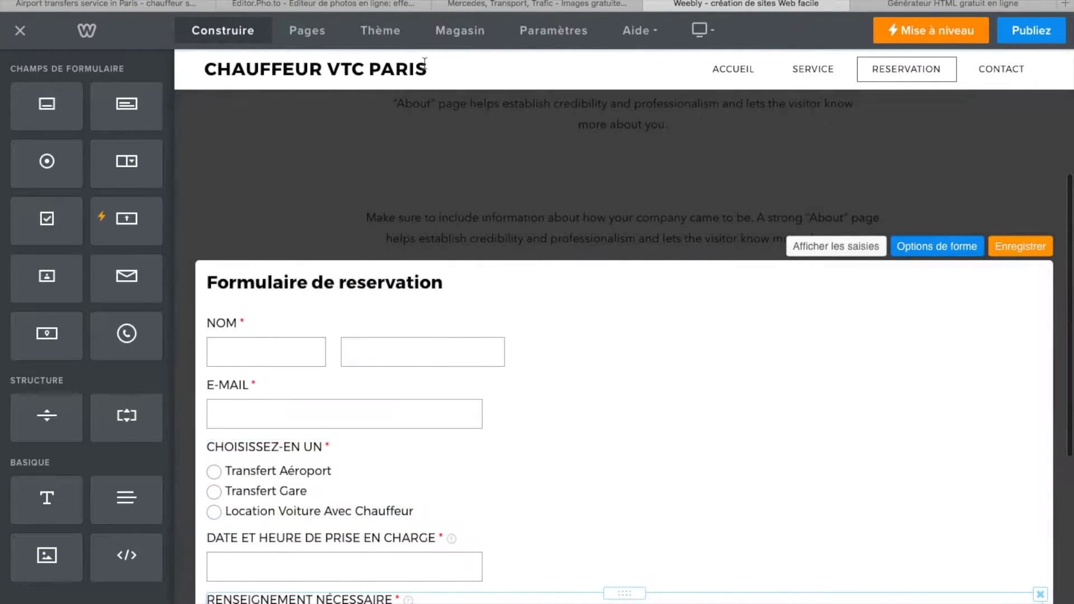
scroll(505, 461, down, 2)
scroll(505, 450, down, 2)
scroll(505, 447, up, 5)
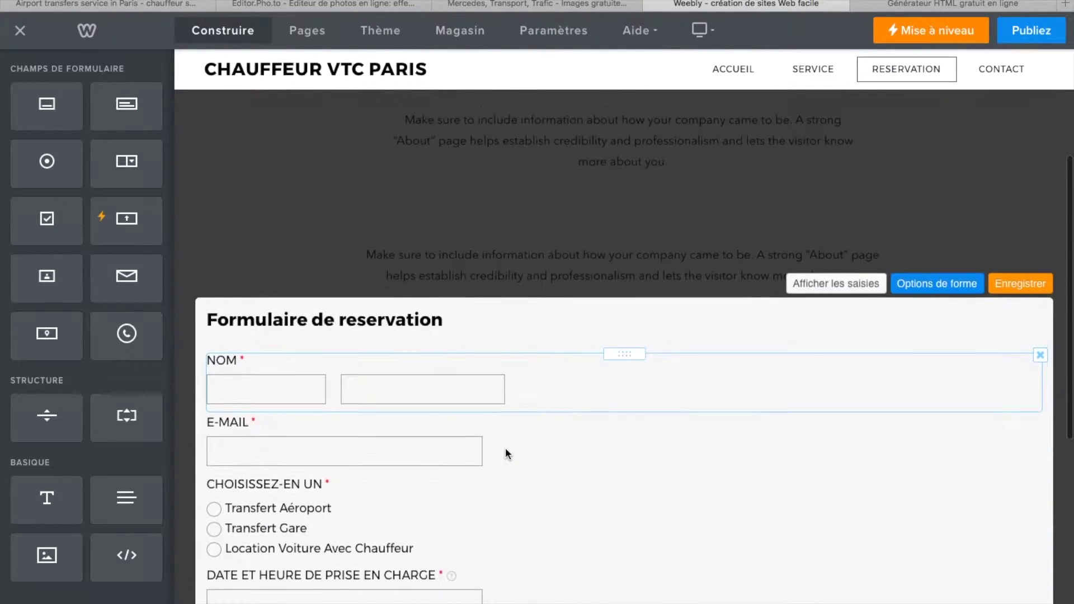
- Look through the SERVICE page, then switch to the Chauffeur Select reference tab
click(815, 68)
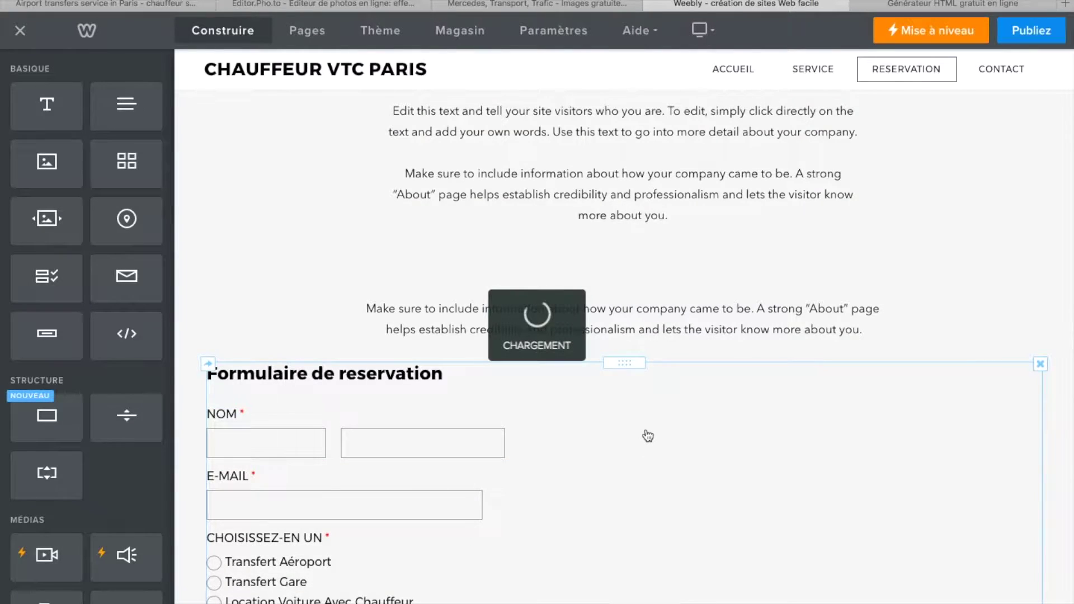
scroll(620, 532, down, 3)
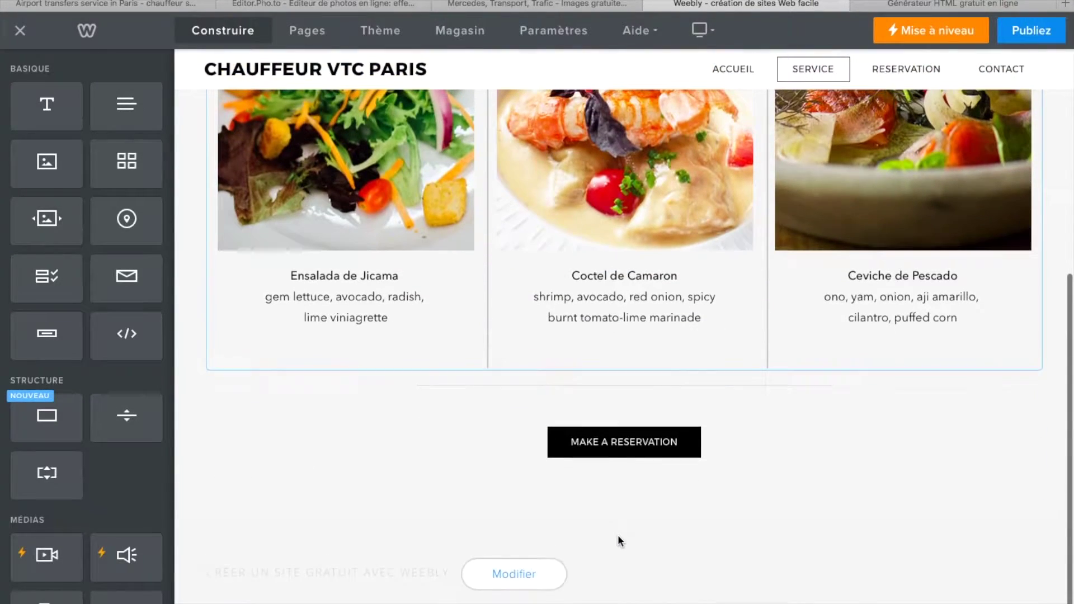
scroll(187, 569, down, 1)
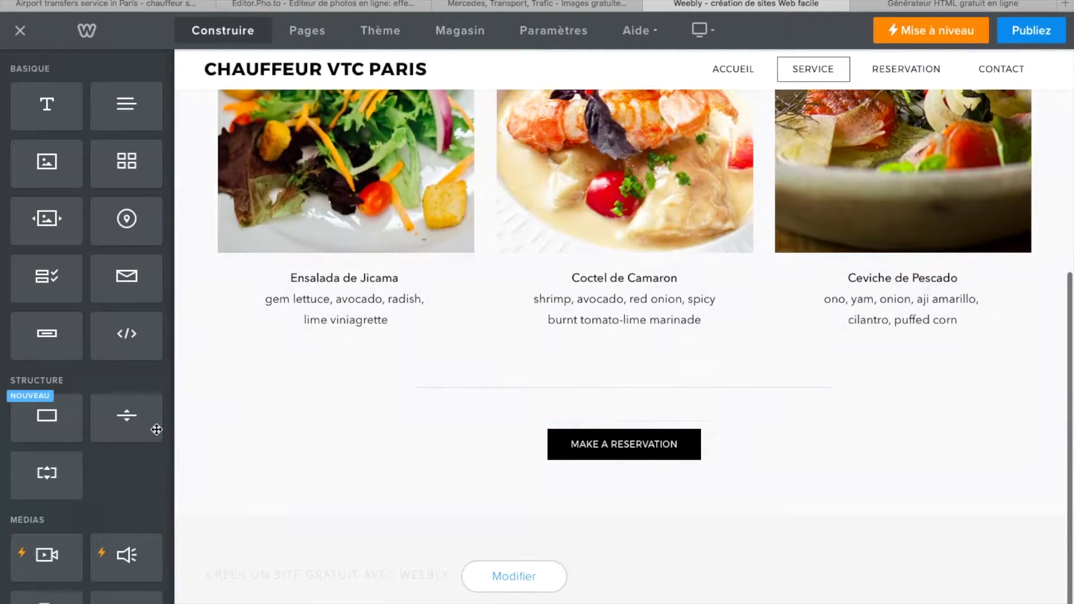
scroll(571, 409, up, 6)
scroll(571, 409, down, 3)
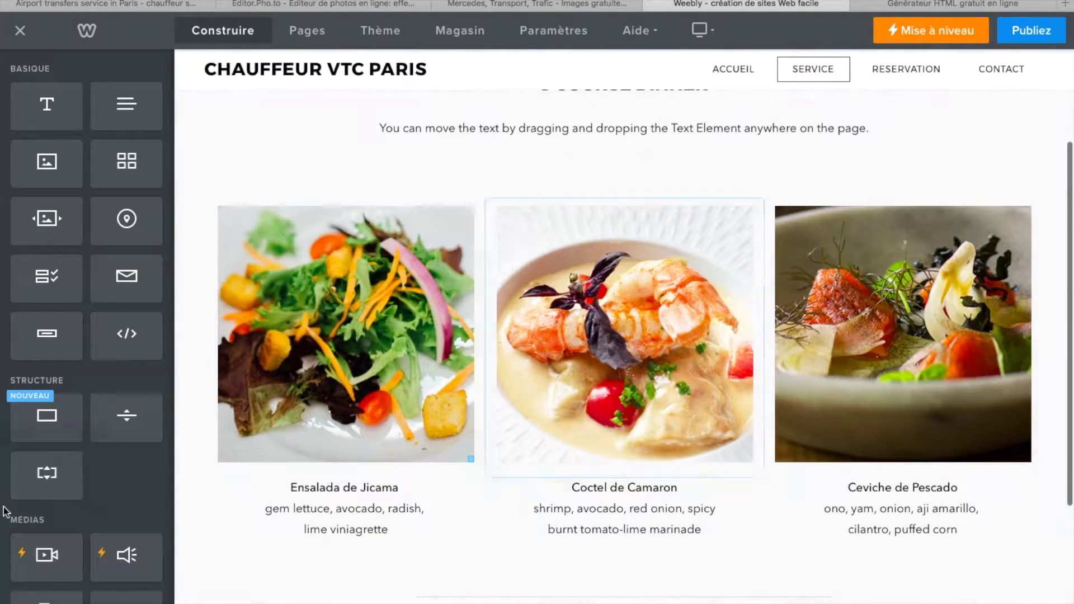
scroll(98, 279, down, 10)
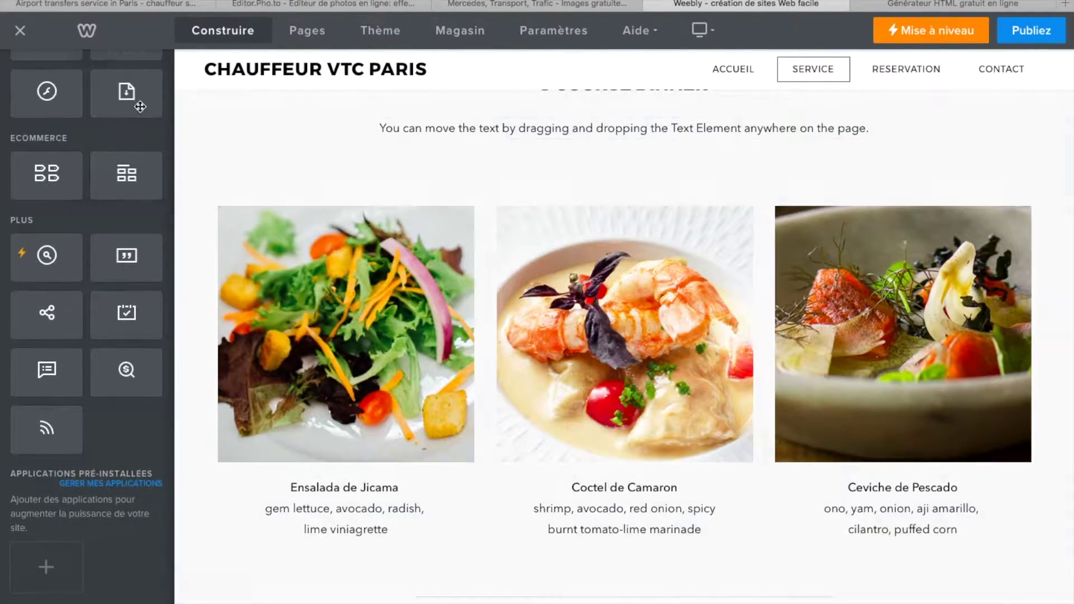
click(115, 4)
- Review the reference site's booking page form
scroll(586, 350, down, 2)
scroll(587, 350, up, 2)
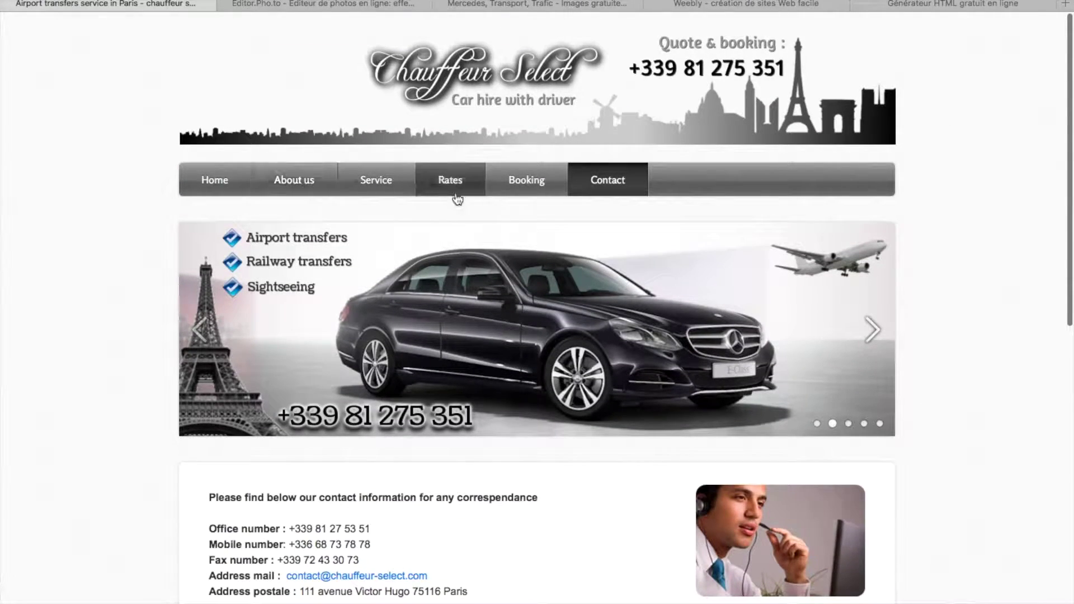
scroll(593, 404, down, 1)
scroll(593, 404, up, 1)
click(529, 178)
scroll(524, 493, down, 7)
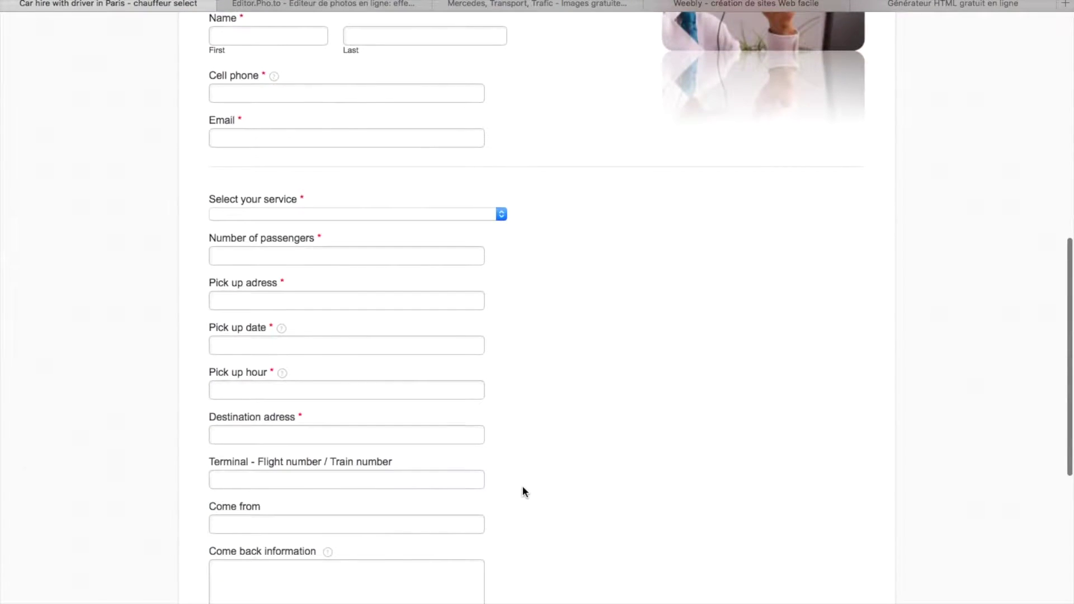
scroll(407, 459, down, 7)
scroll(407, 458, up, 7)
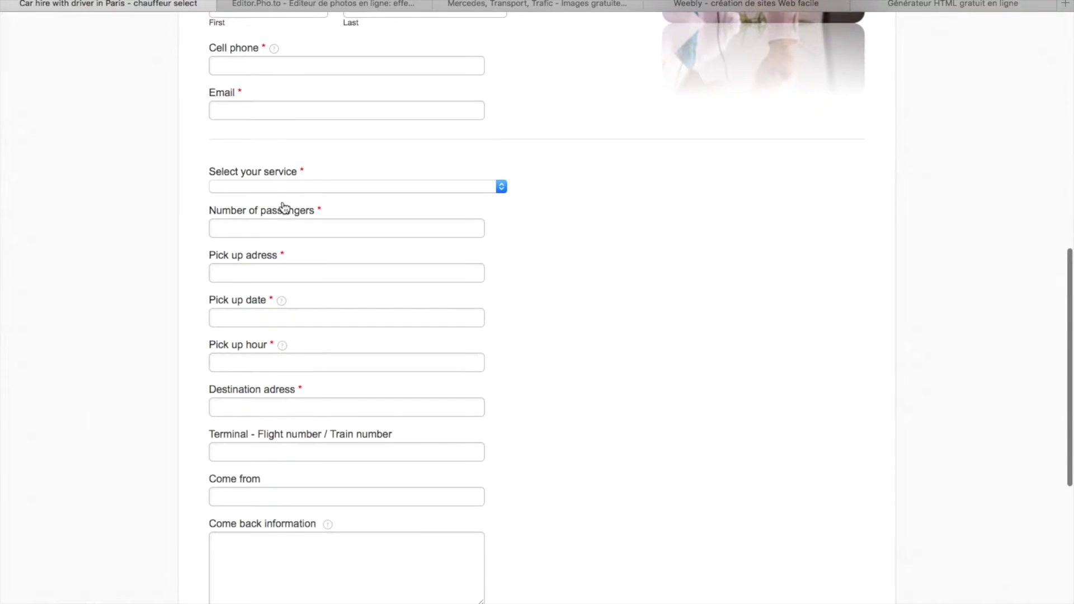
scroll(280, 223, up, 1)
mouse_move(282, 327)
scroll(285, 237, up, 3)
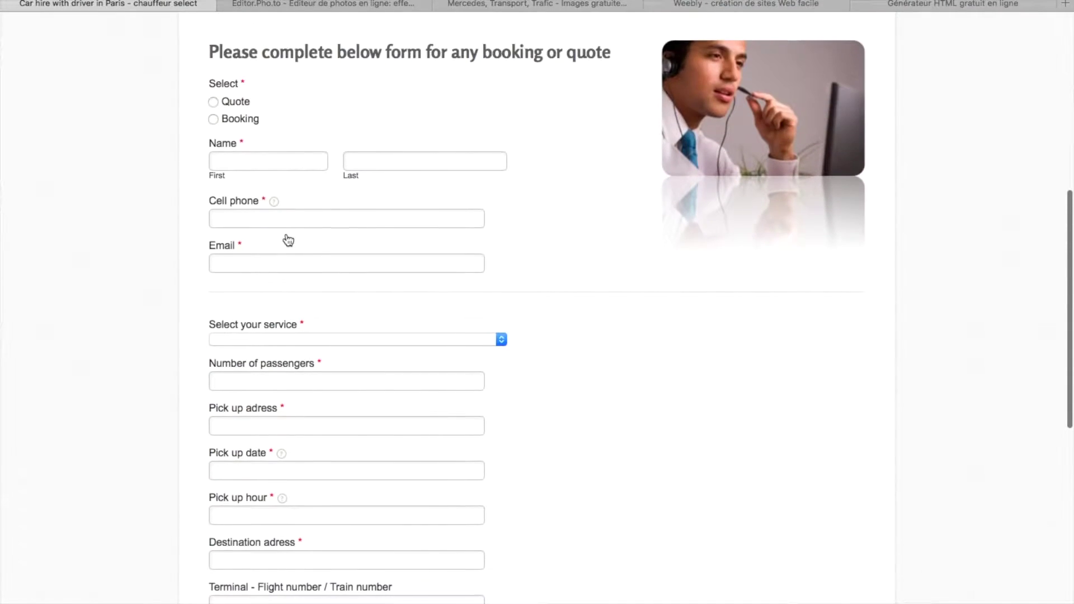
scroll(302, 415, down, 8)
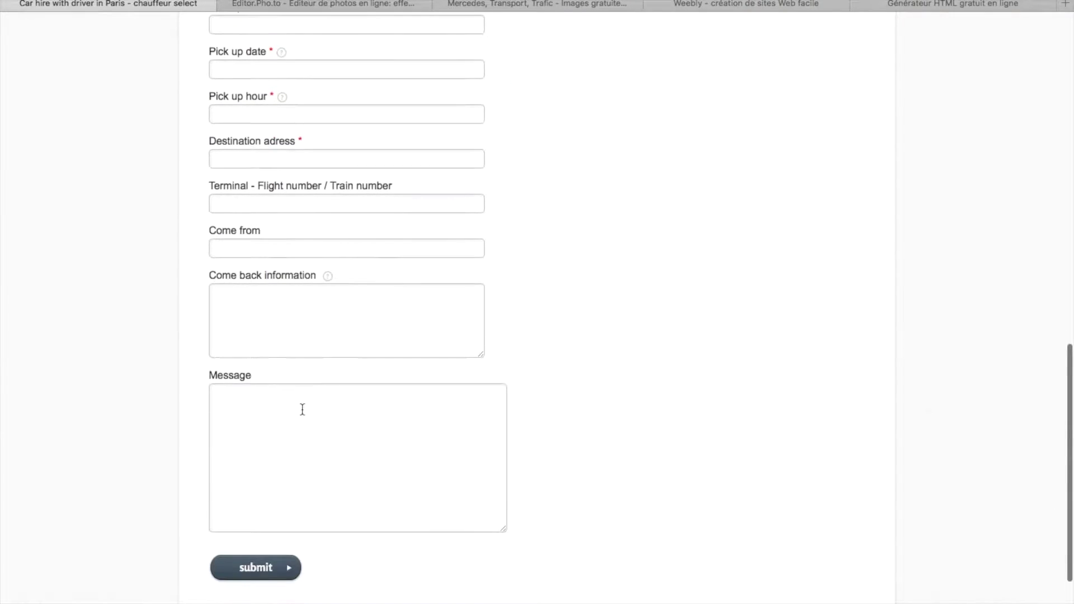
scroll(303, 415, up, 10)
scroll(302, 405, up, 5)
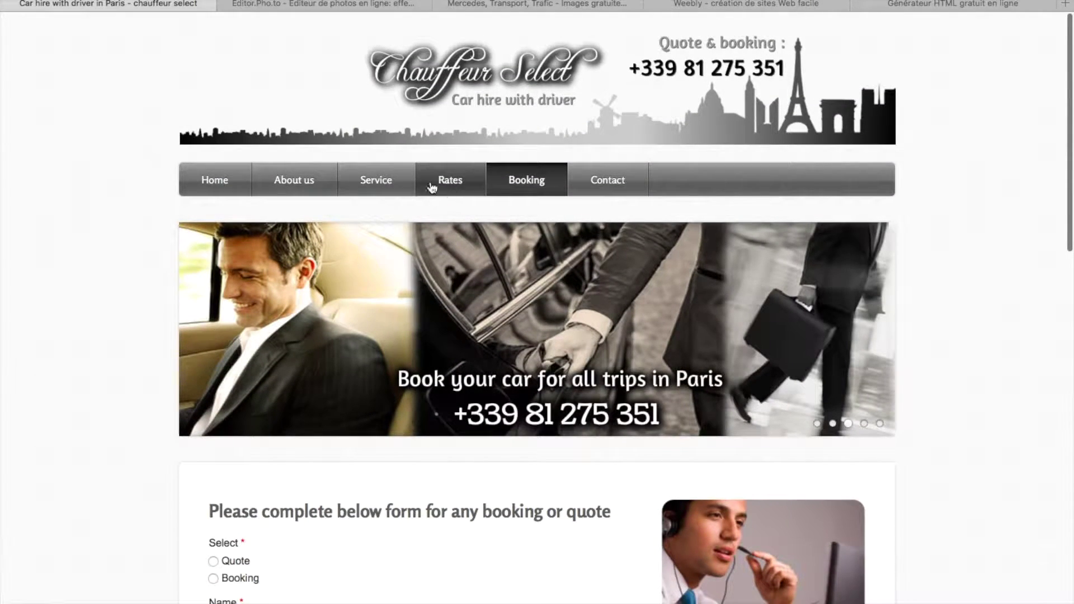
- Look over the reference site's rates tables, then return to the Weebly editor
click(454, 183)
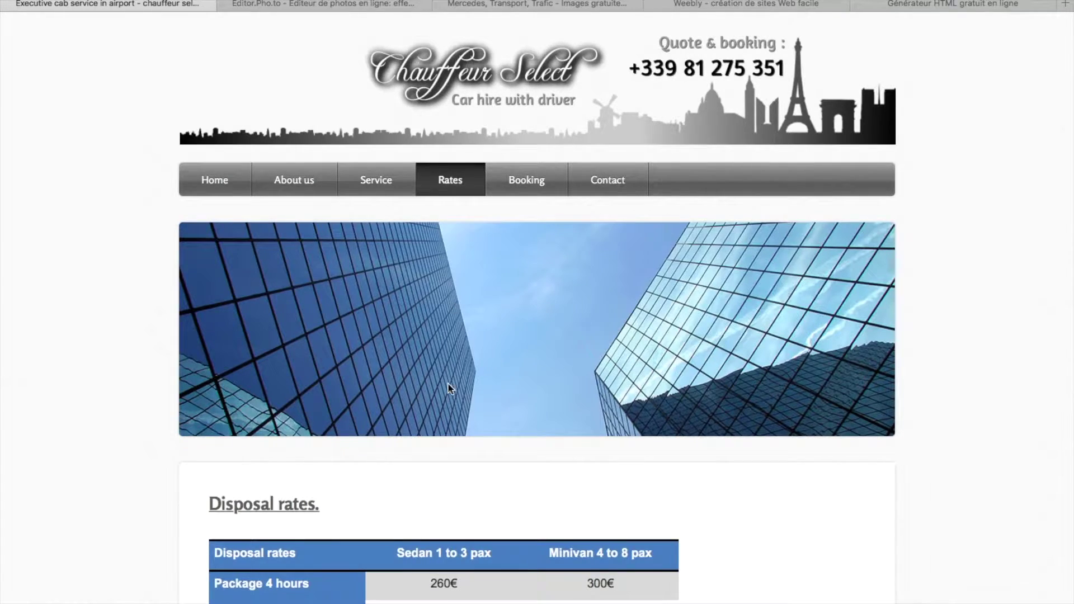
scroll(451, 388, down, 5)
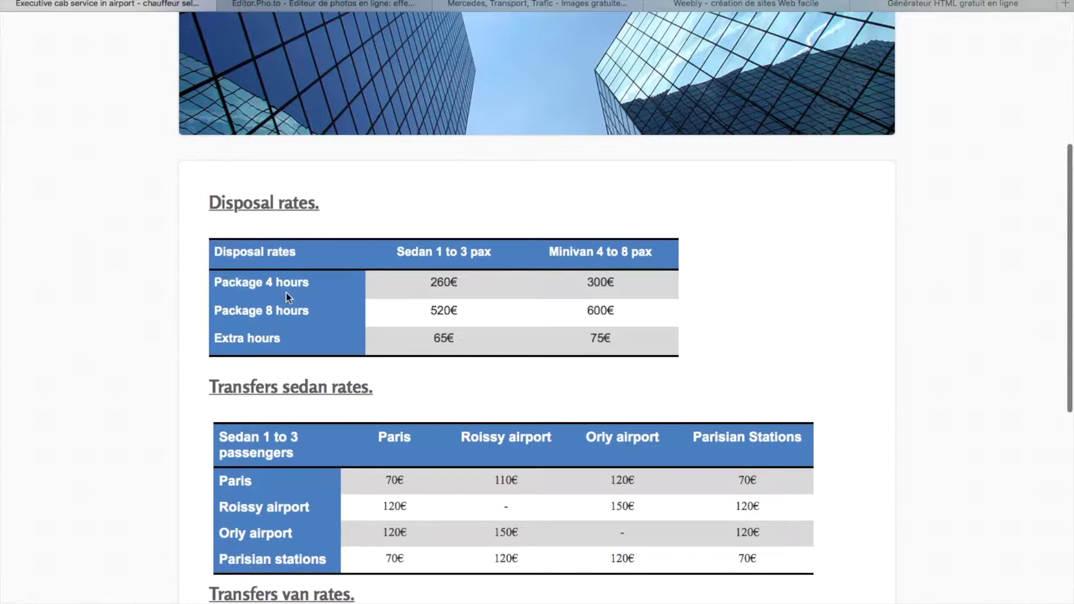
scroll(782, 443, down, 3)
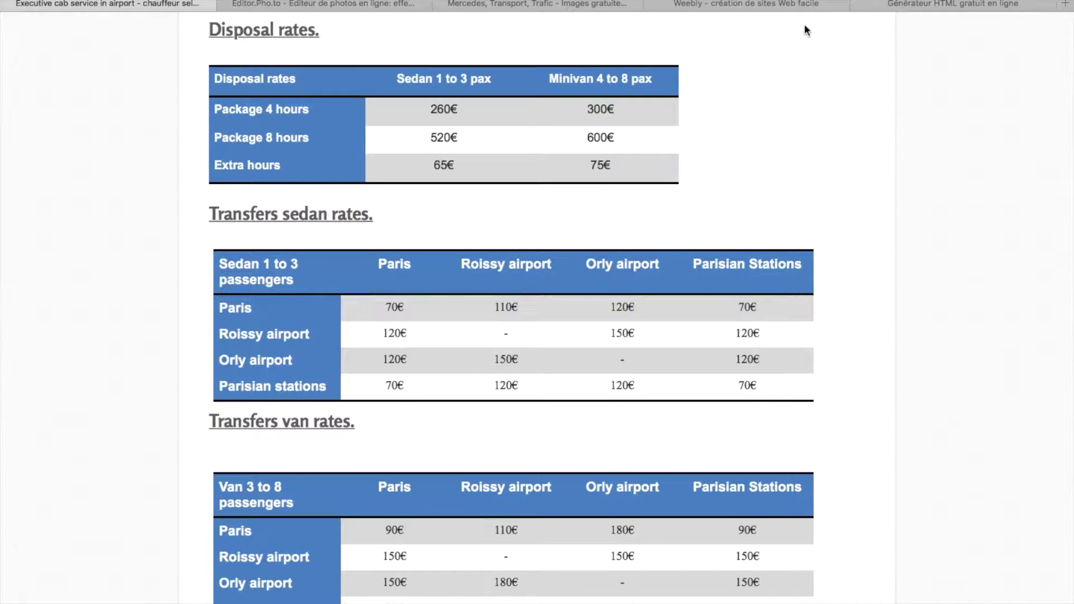
click(818, 5)
scroll(304, 480, down, 4)
scroll(310, 497, up, 3)
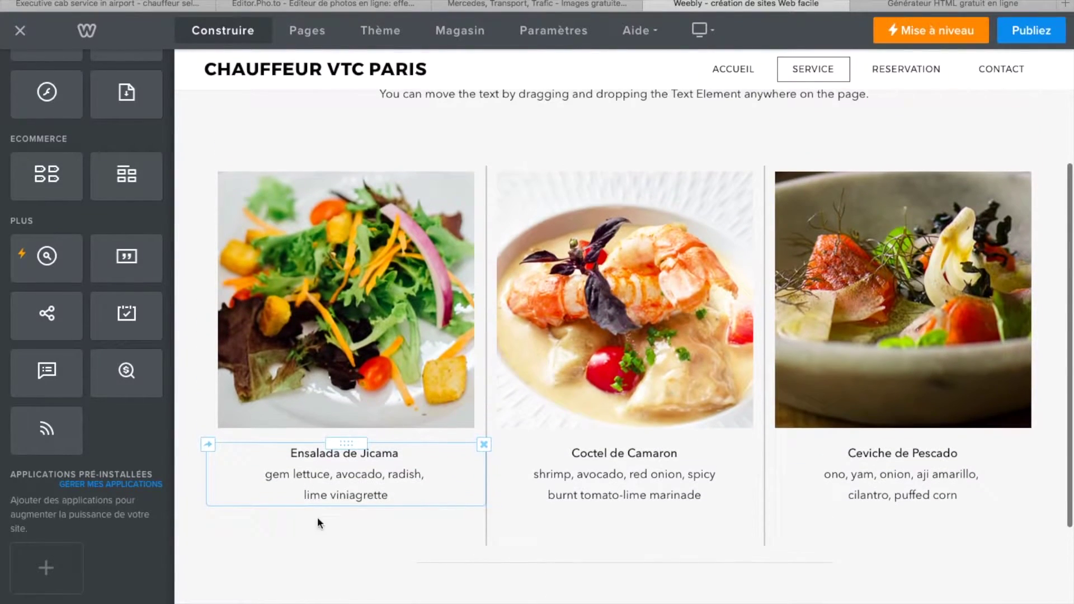
- Delete the salad, shrimp and fish images from the Service page
click(484, 166)
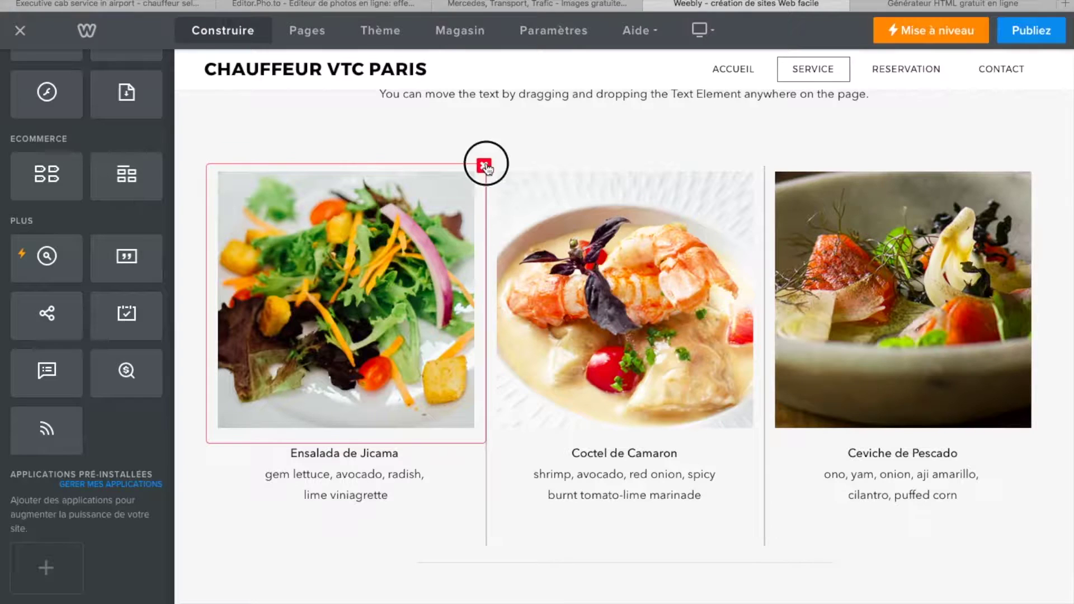
click(465, 120)
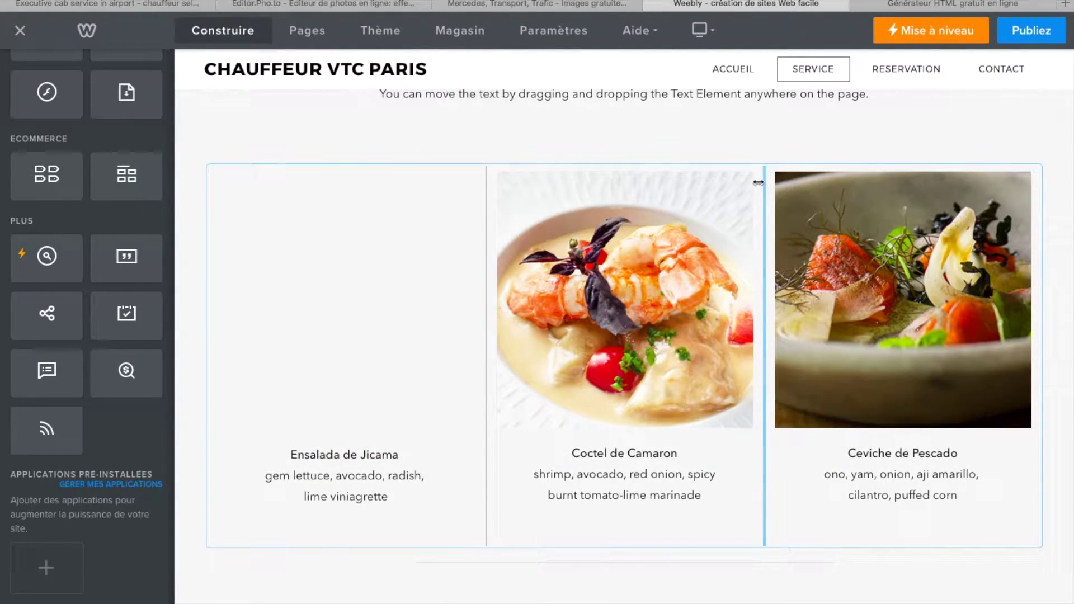
click(759, 166)
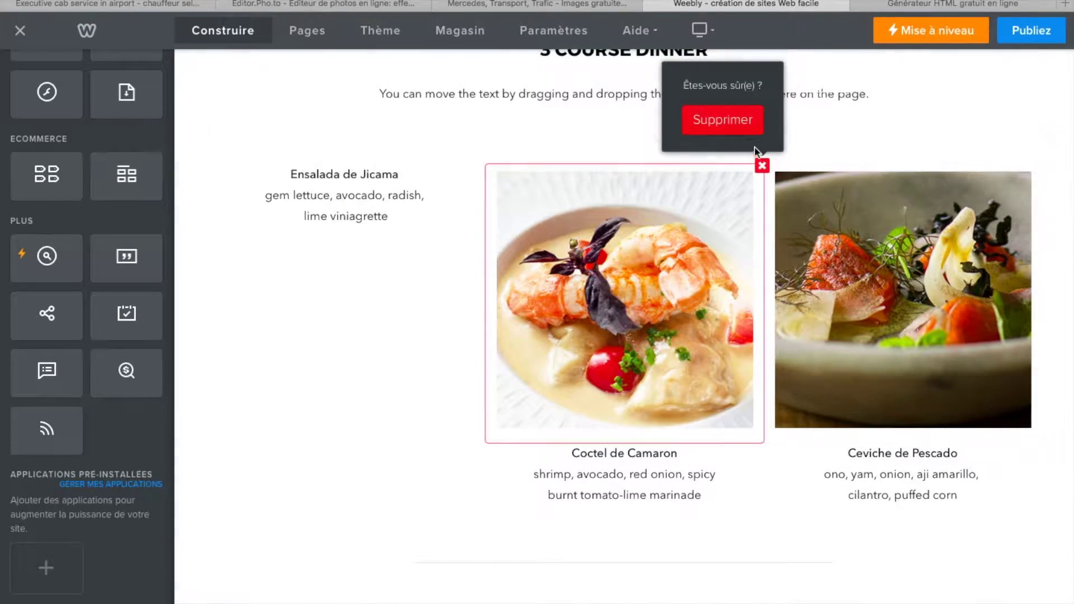
click(724, 121)
click(1039, 165)
click(929, 128)
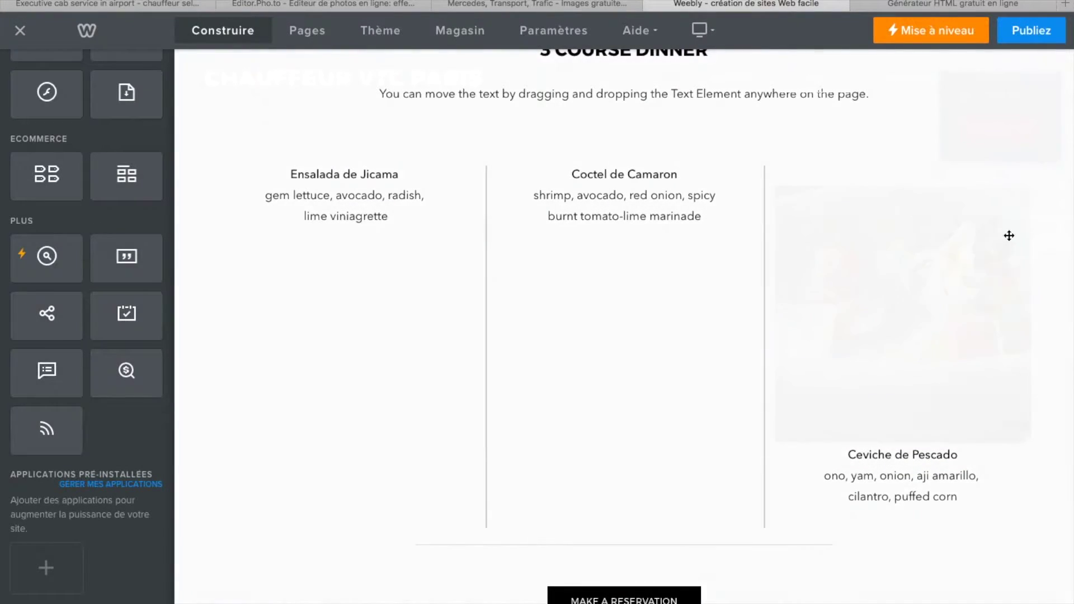
- Delete the Coctel de Camaron, Ensalada de Jicama and Ceviche de Pescado dish text blocks
click(720, 263)
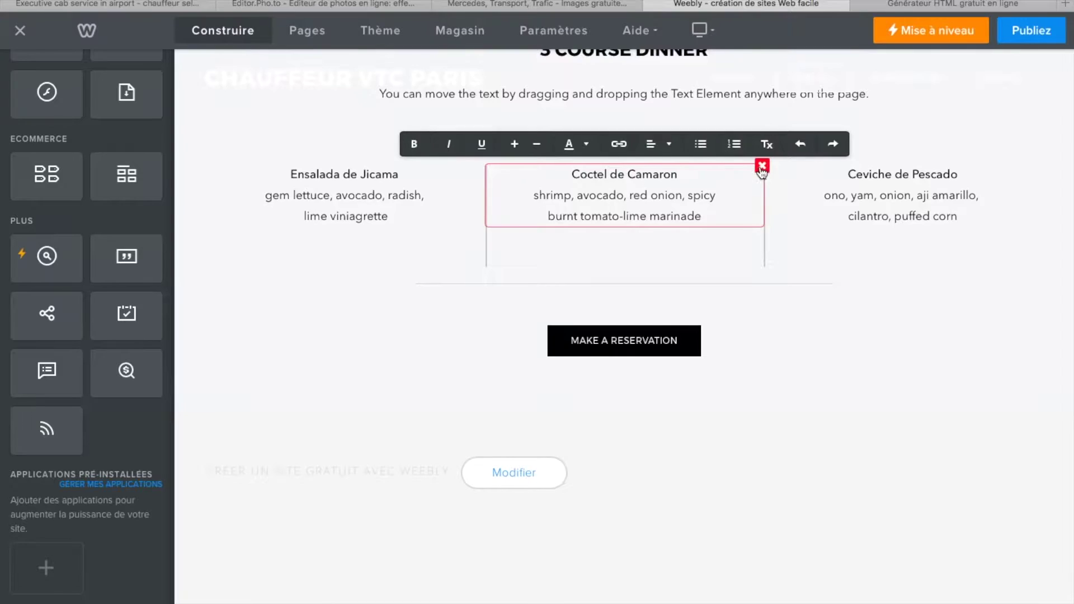
click(762, 166)
click(735, 229)
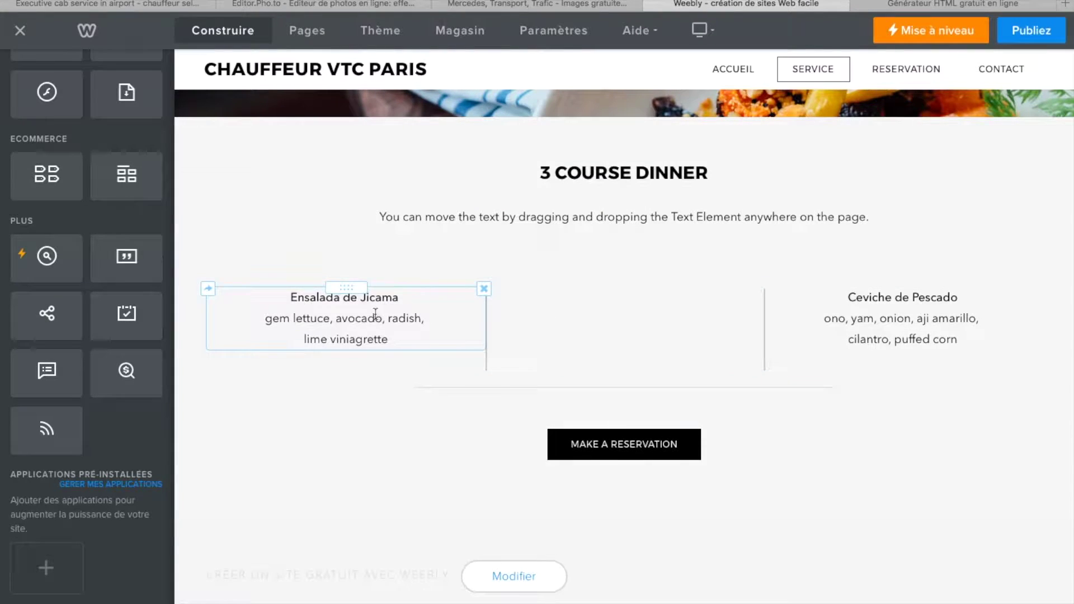
click(483, 289)
click(448, 251)
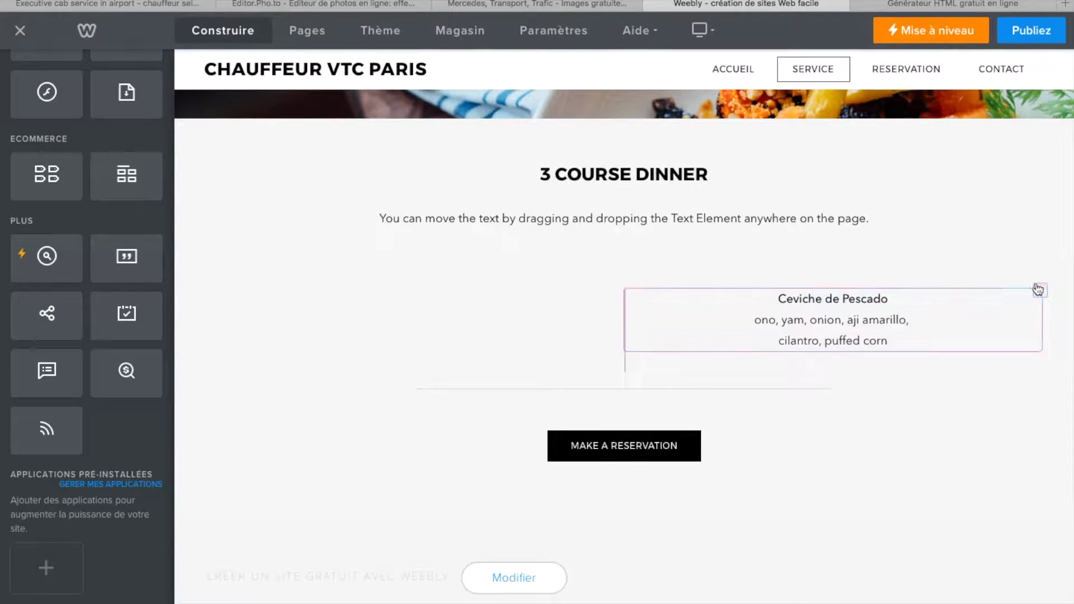
click(1039, 290)
click(977, 255)
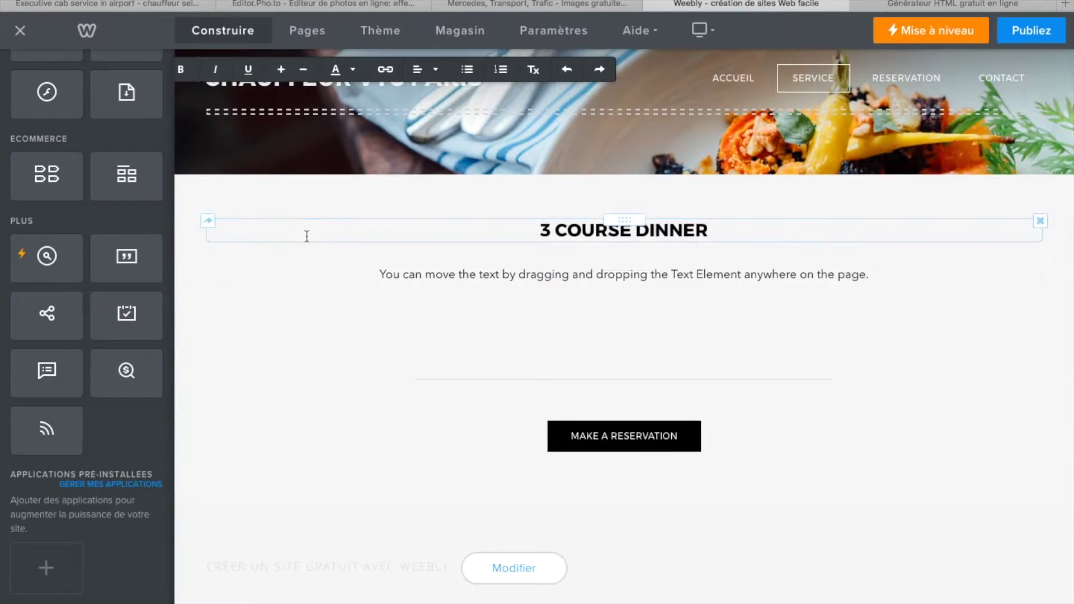
- Scroll the element sidebar, then switch to the MesOutils 'Générateur HTML gratuit en ligne' browser tab
scroll(117, 316, up, 3)
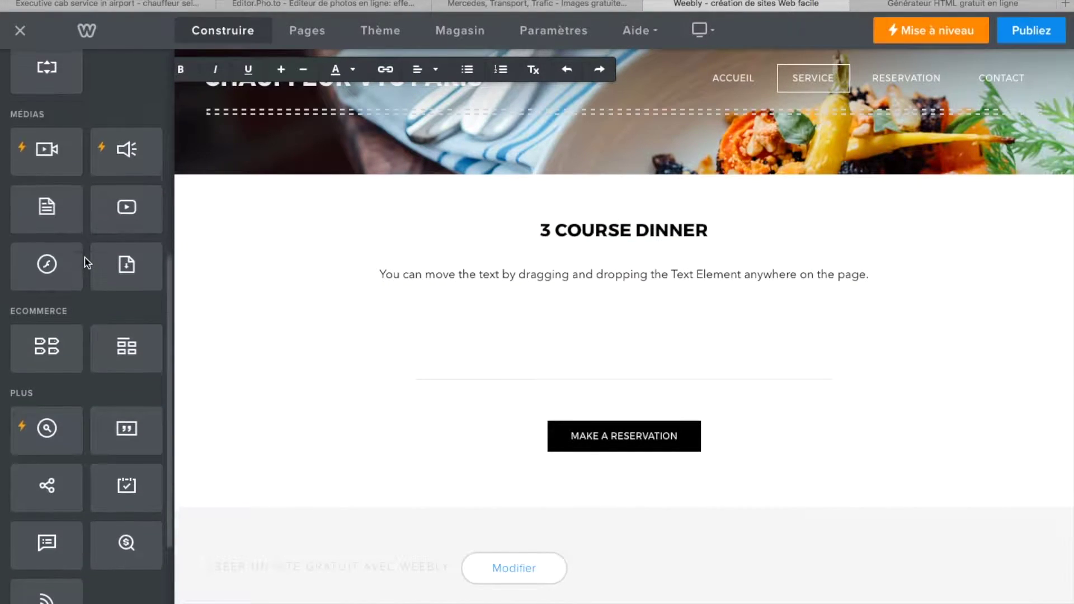
scroll(84, 260, up, 1)
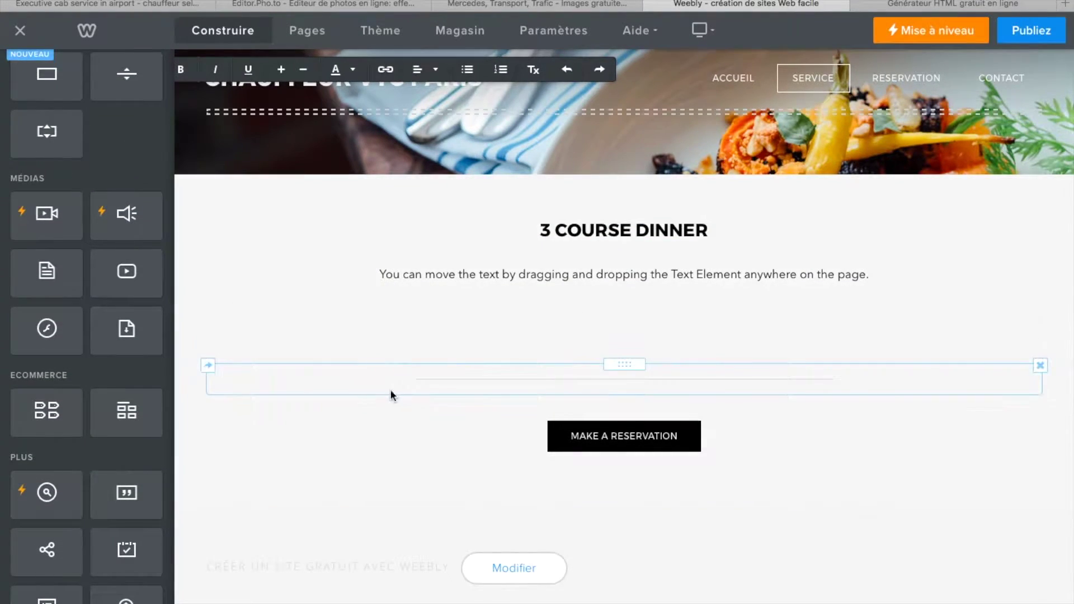
scroll(49, 388, up, 4)
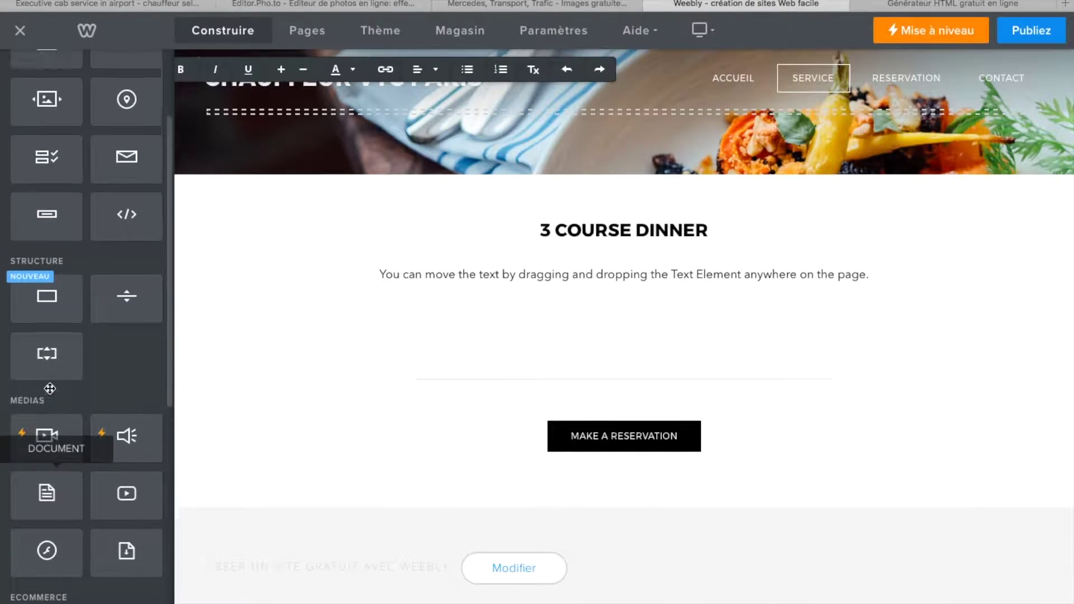
scroll(49, 388, up, 1)
scroll(50, 386, down, 1)
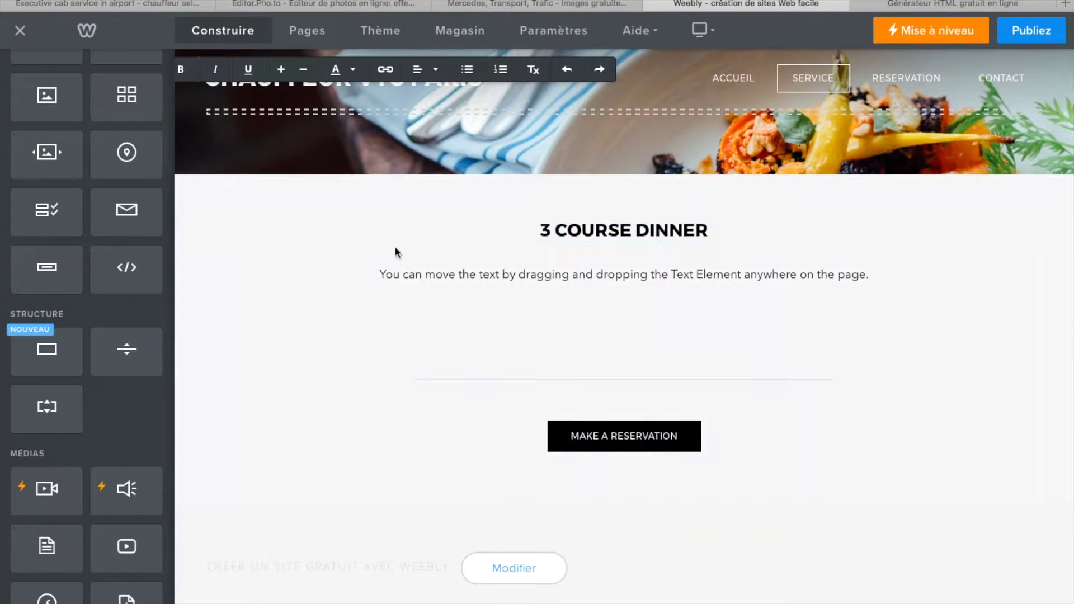
click(898, 9)
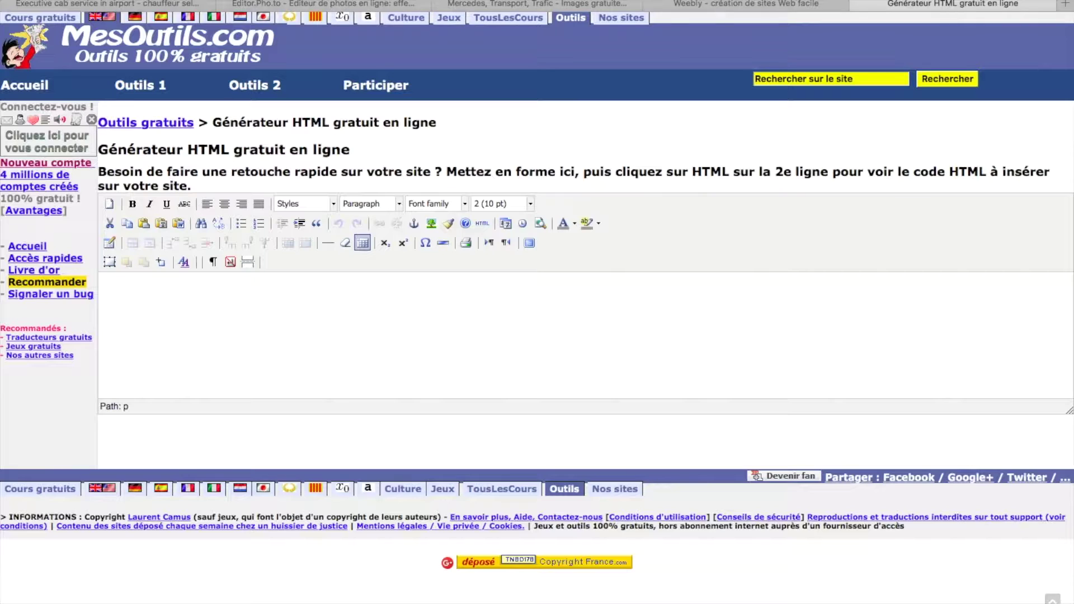
key(super+l)
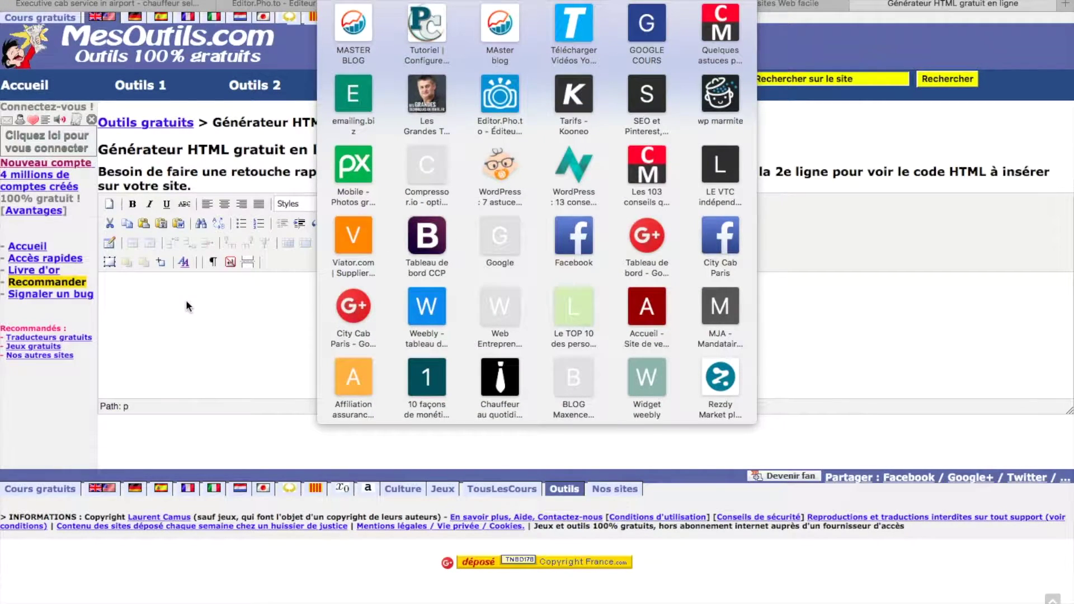
click(186, 300)
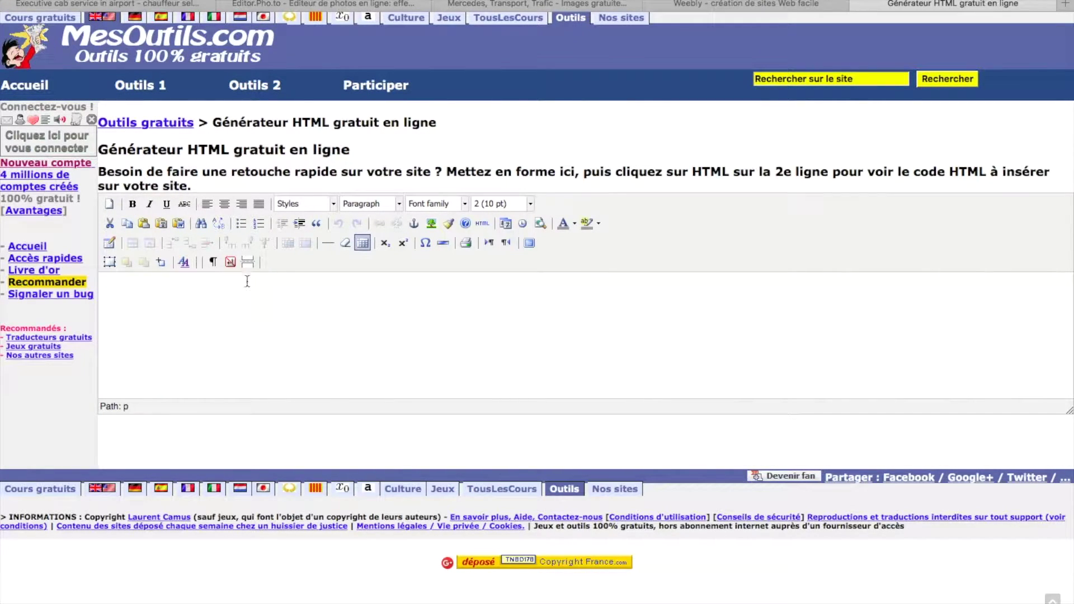
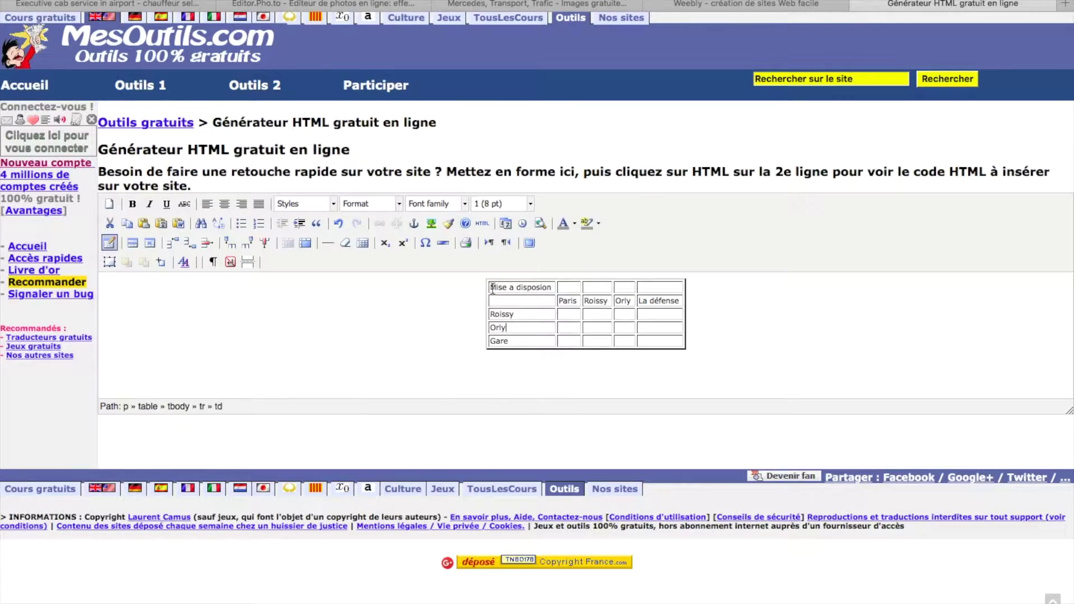
- Set every cell of the Paris/Orly/Roissy price table to font size 5 (18 pt)
mouse_move(552, 292)
mouse_down()
mouse_move(549, 338)
mouse_move(511, 307)
mouse_move(544, 290)
mouse_up()
click(538, 342)
click(494, 289)
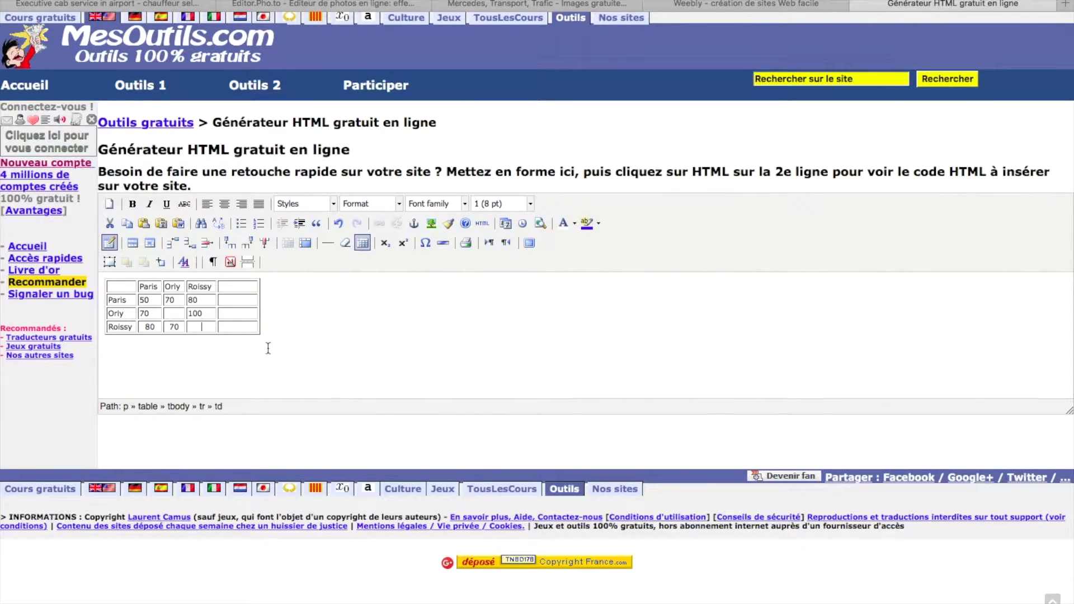
click(295, 349)
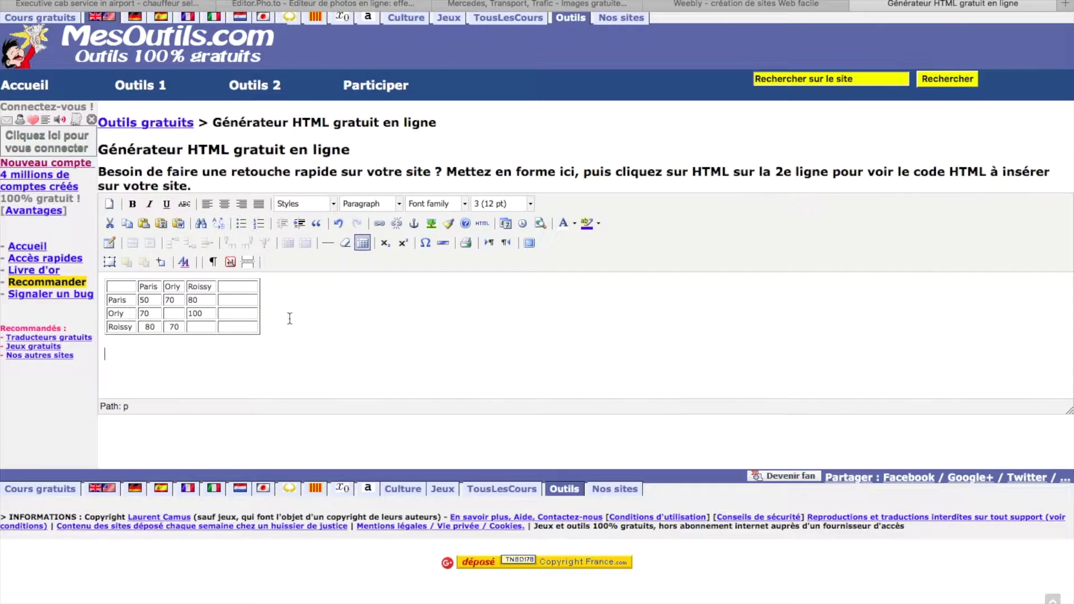
drag(110, 284, 202, 312)
click(530, 203)
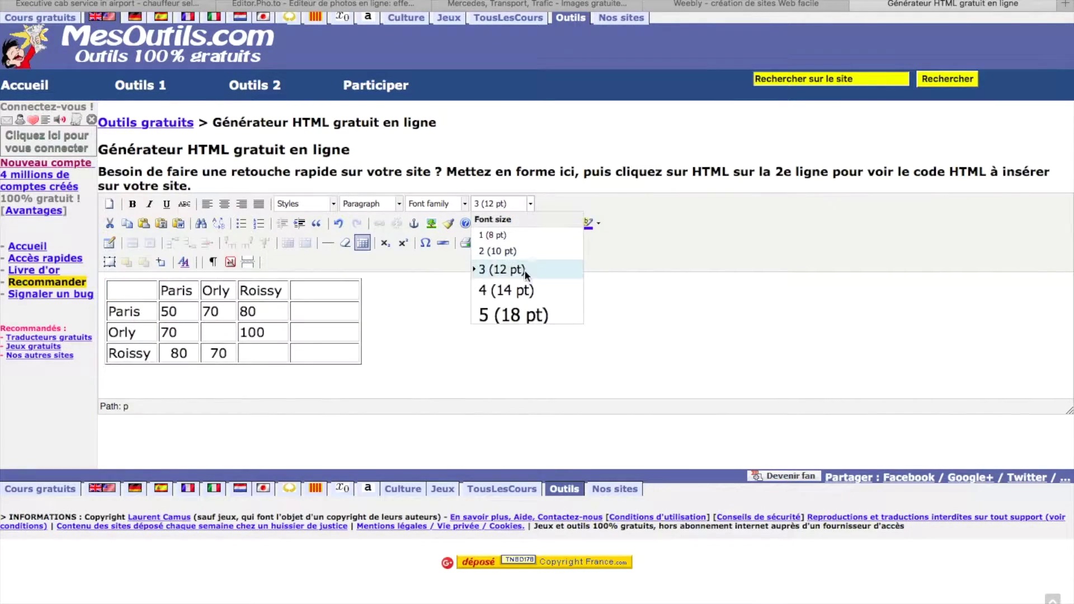
click(519, 314)
drag(127, 293, 367, 358)
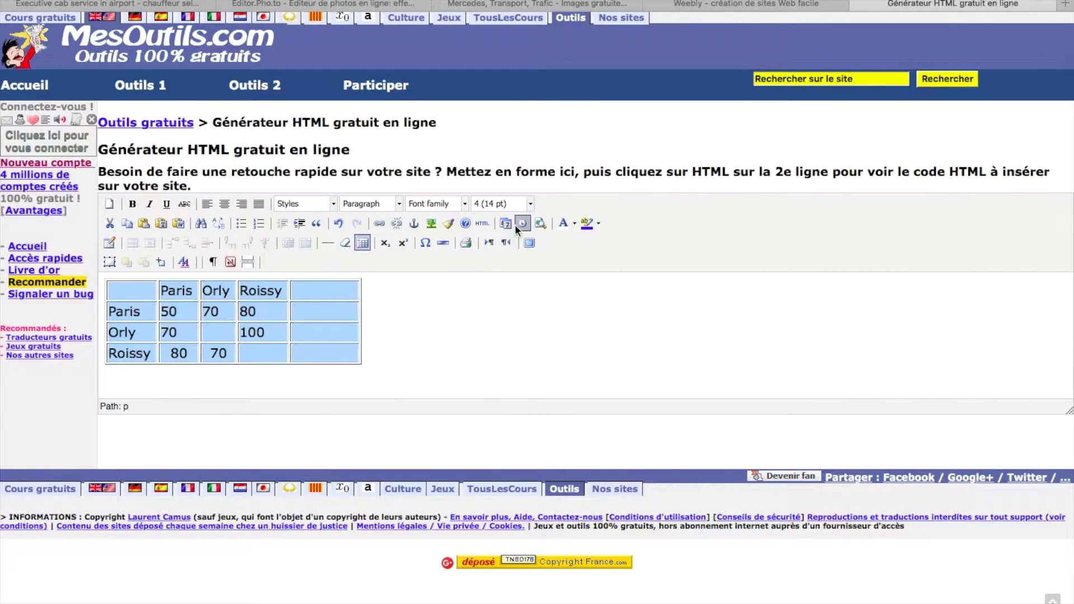
click(531, 204)
click(515, 312)
click(518, 337)
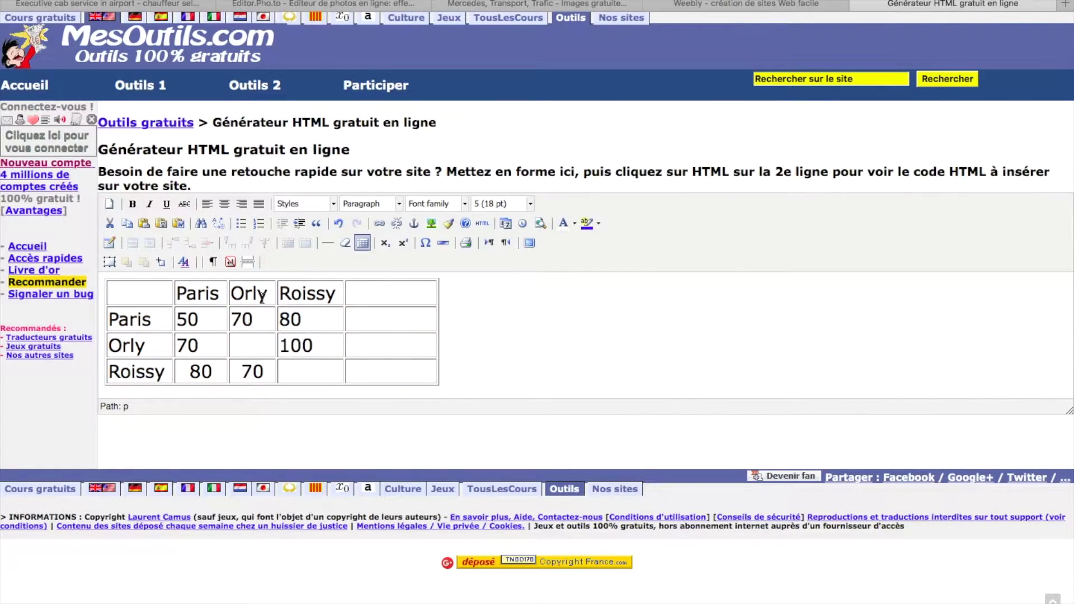
- Give the table's header row a solid blue (#3366ff) background and display its HTML source
drag(183, 294, 422, 297)
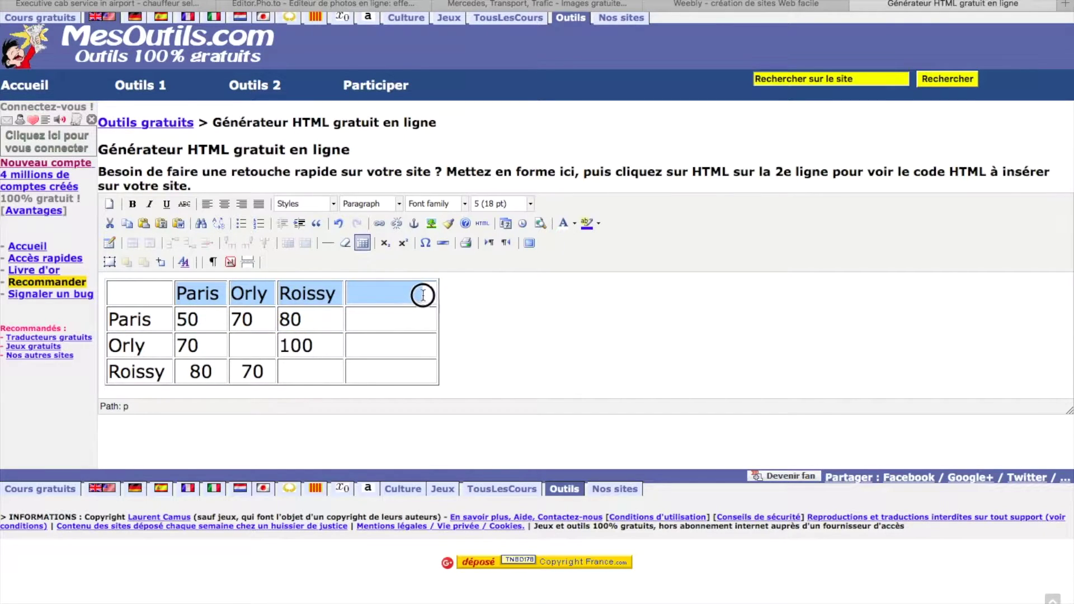
click(599, 223)
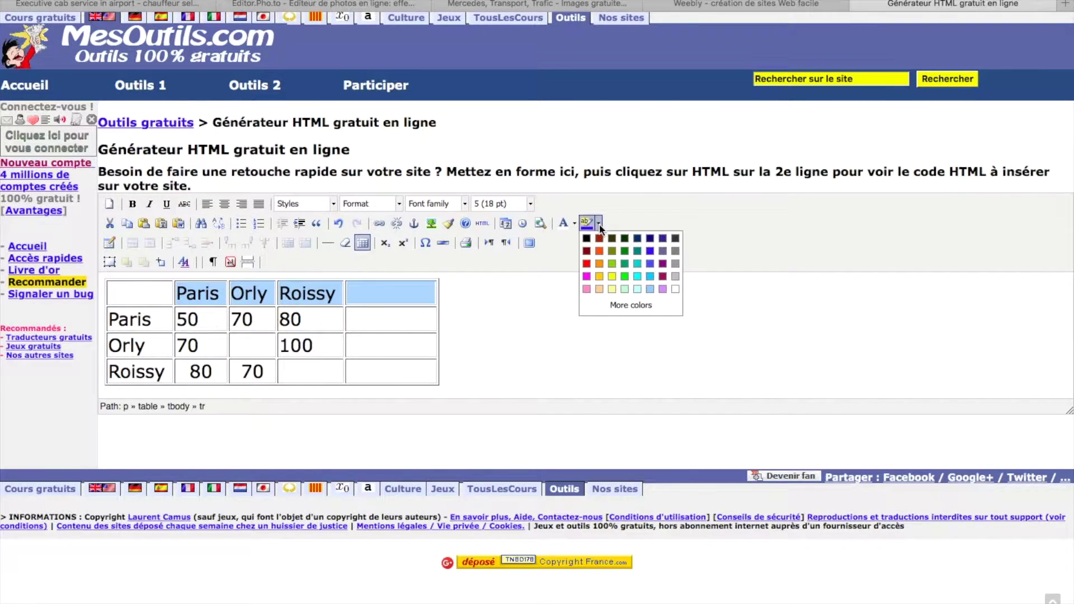
click(653, 274)
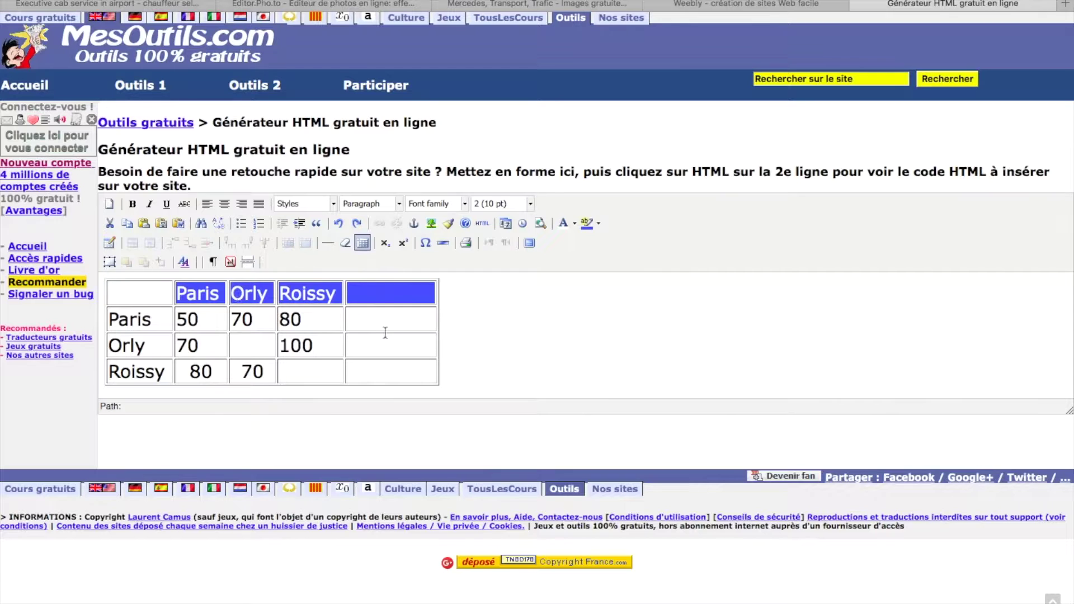
click(481, 223)
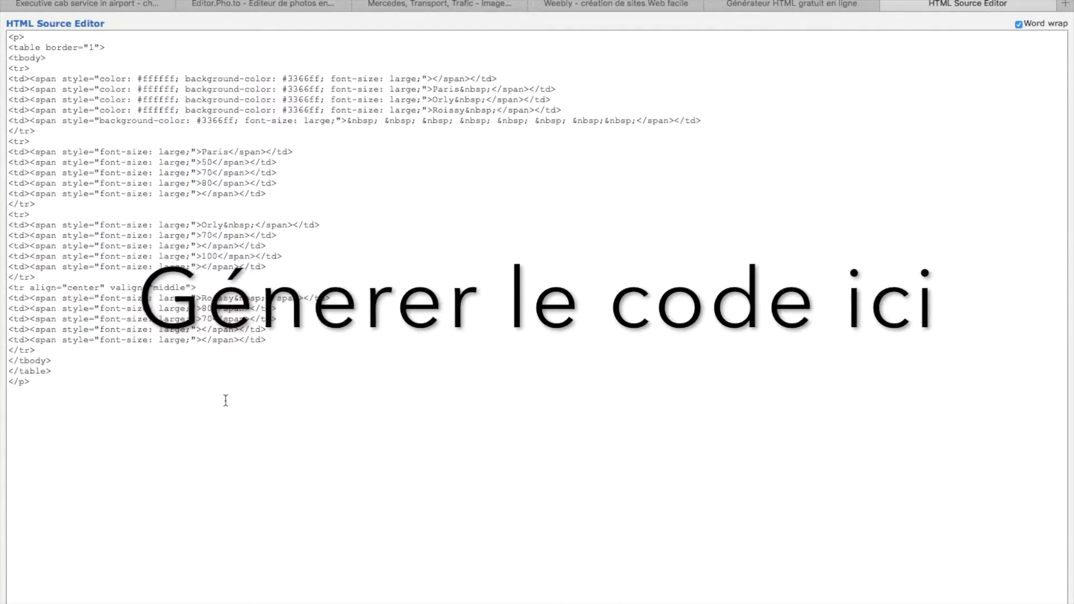
- Copy the table's entire HTML source from the source editor and return to the generator page
drag(55, 454, 1, 32)
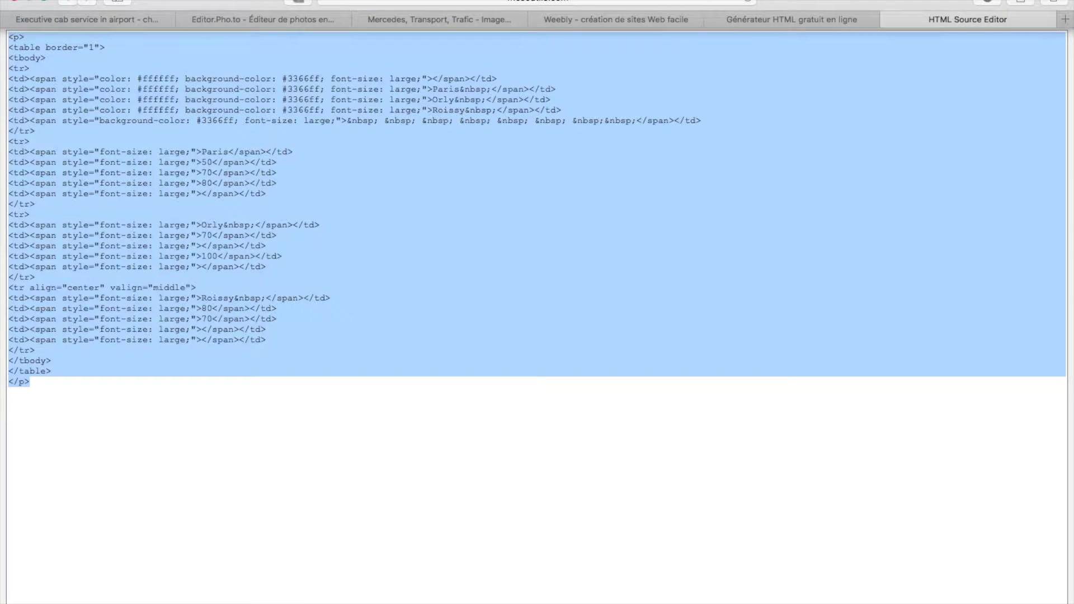
click(138, 1)
click(160, 49)
click(816, 7)
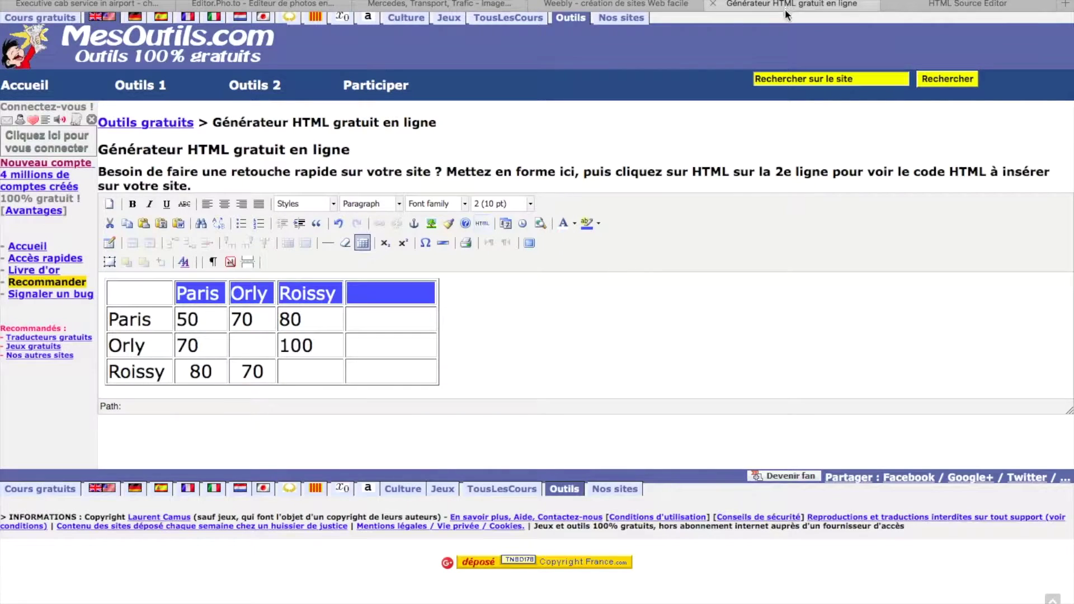
- Add an Embed Code element below the divider on the Weebly Service page
click(643, 4)
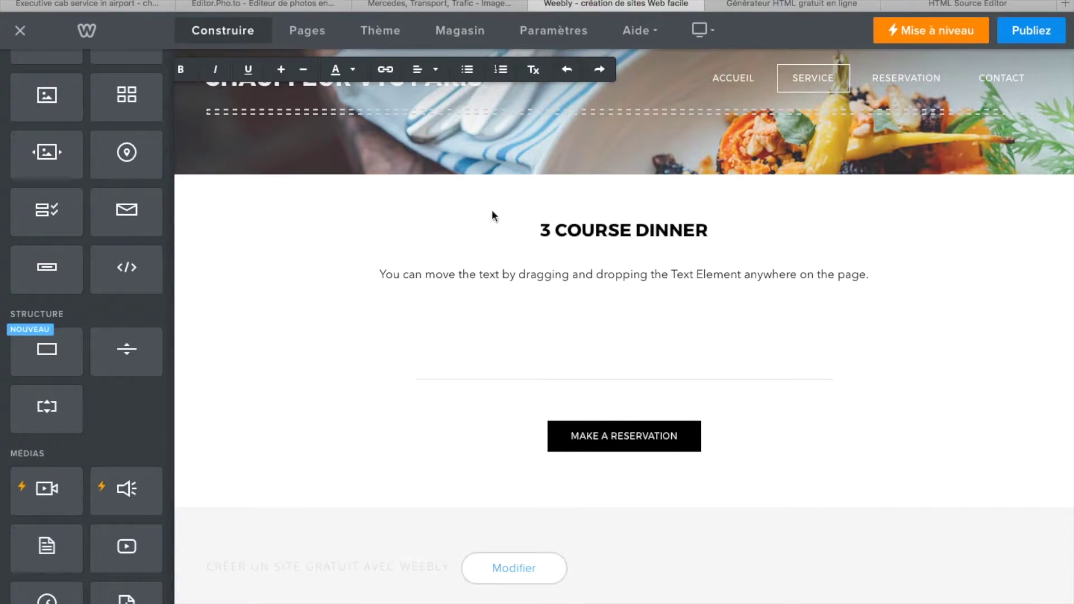
drag(126, 267, 360, 414)
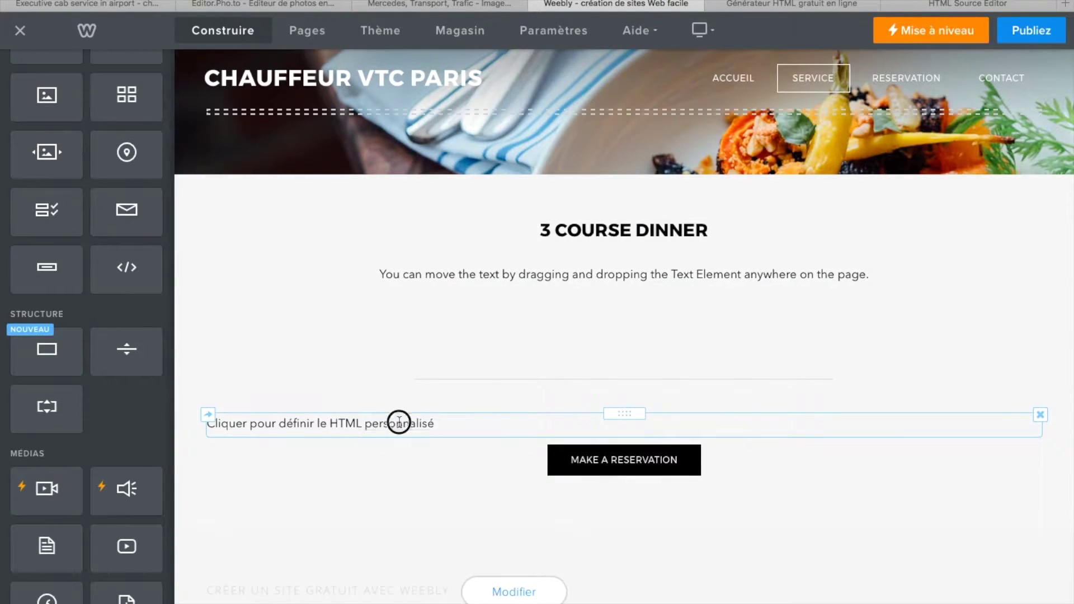
double_click(434, 422)
- Replace the element's placeholder text with the copied price-table HTML so the table renders
drag(434, 423, 191, 420)
click(272, 427)
double_click(264, 424)
click(259, 426)
drag(213, 428, 439, 432)
click(662, 209)
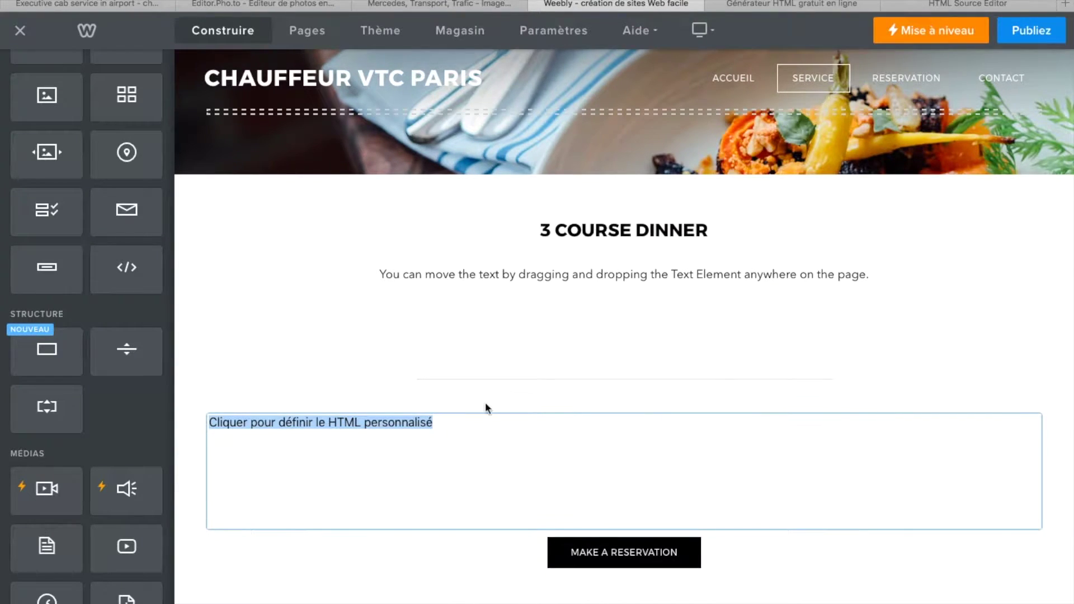
key(BackSpace)
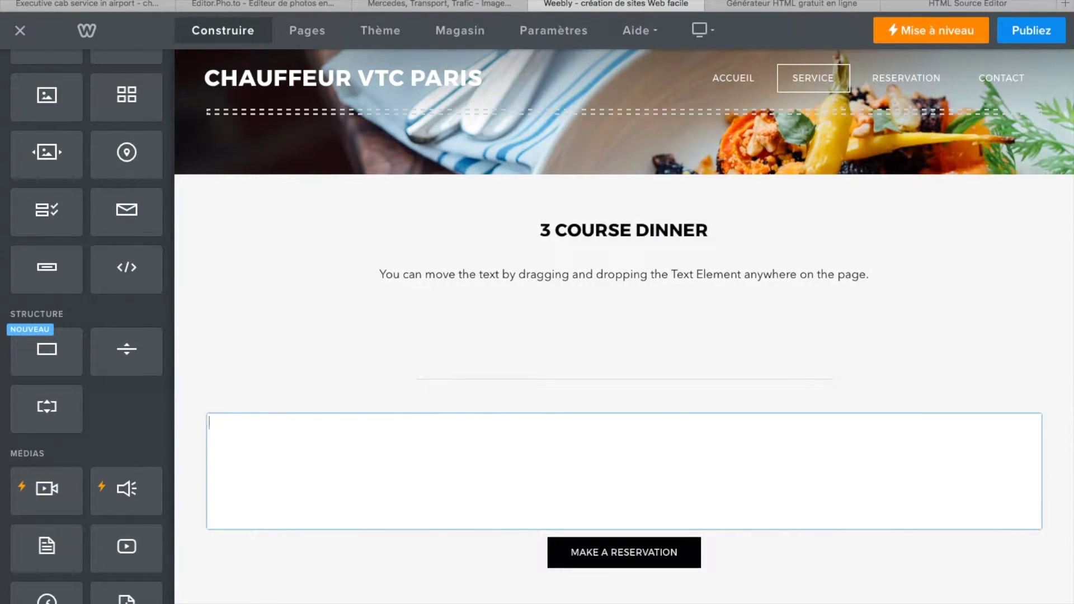
key(ctrl+v)
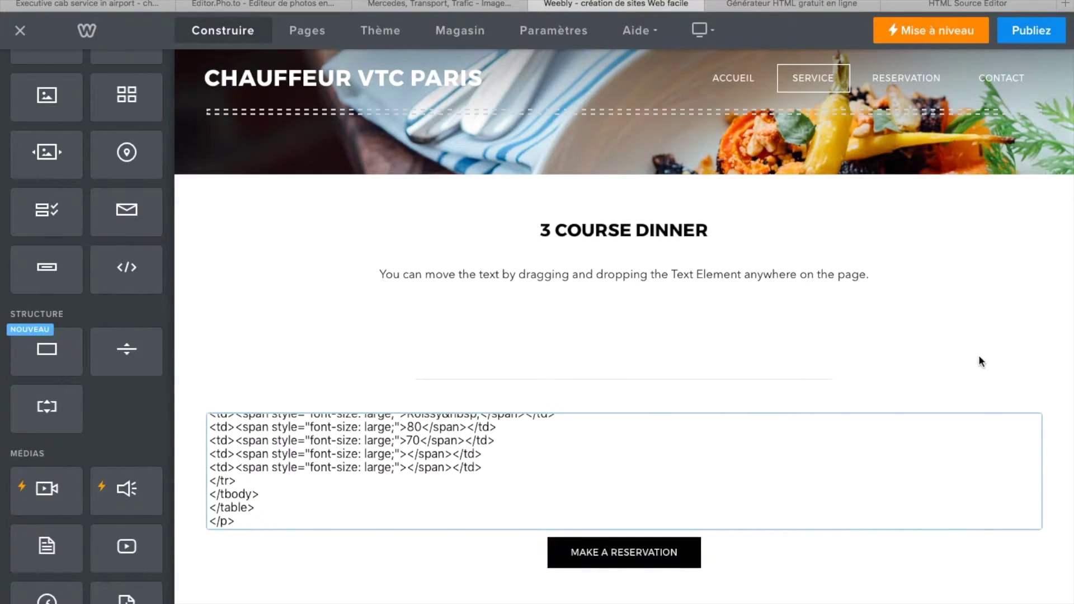
click(1002, 344)
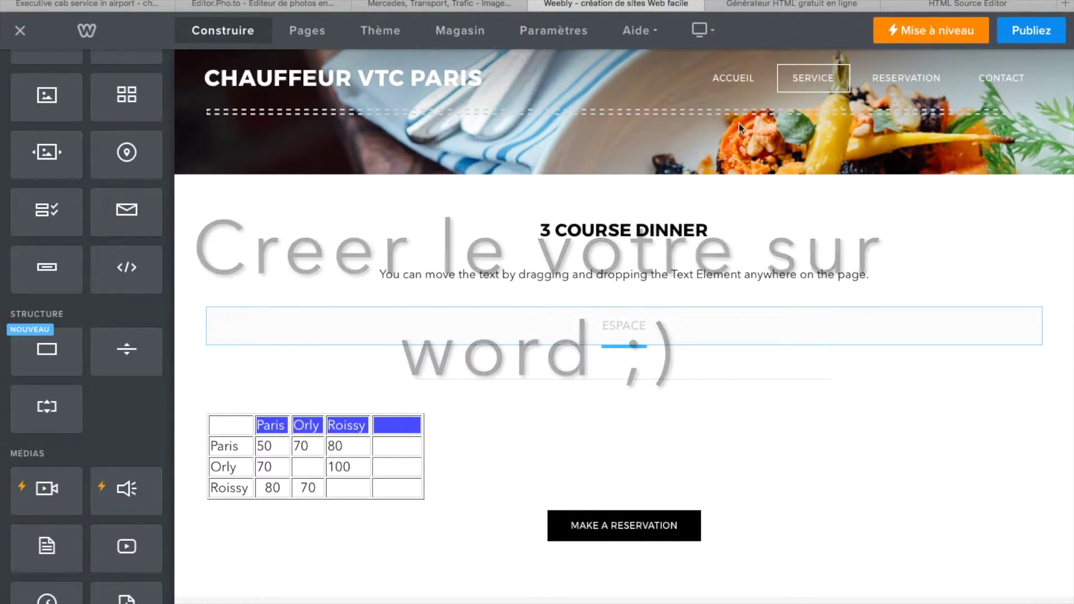
click(874, 4)
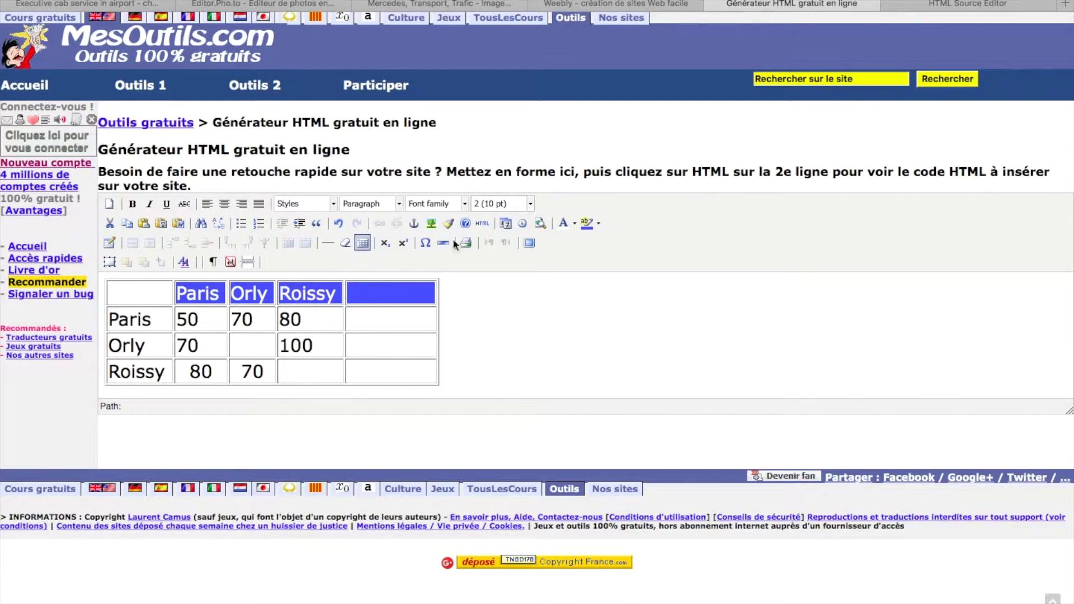
drag(129, 291, 376, 388)
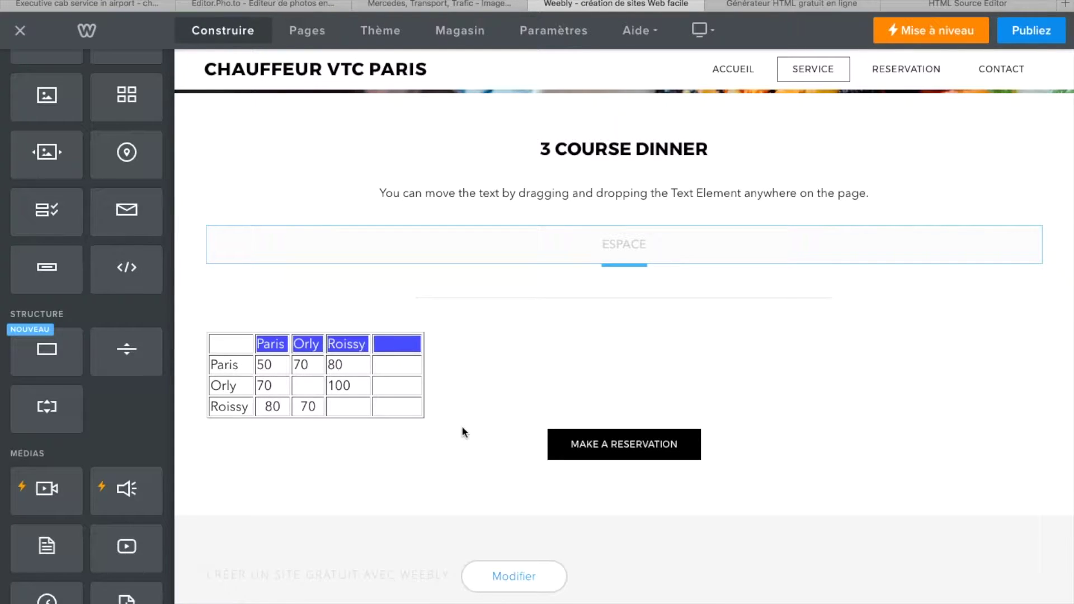
scroll(463, 431, up, 2)
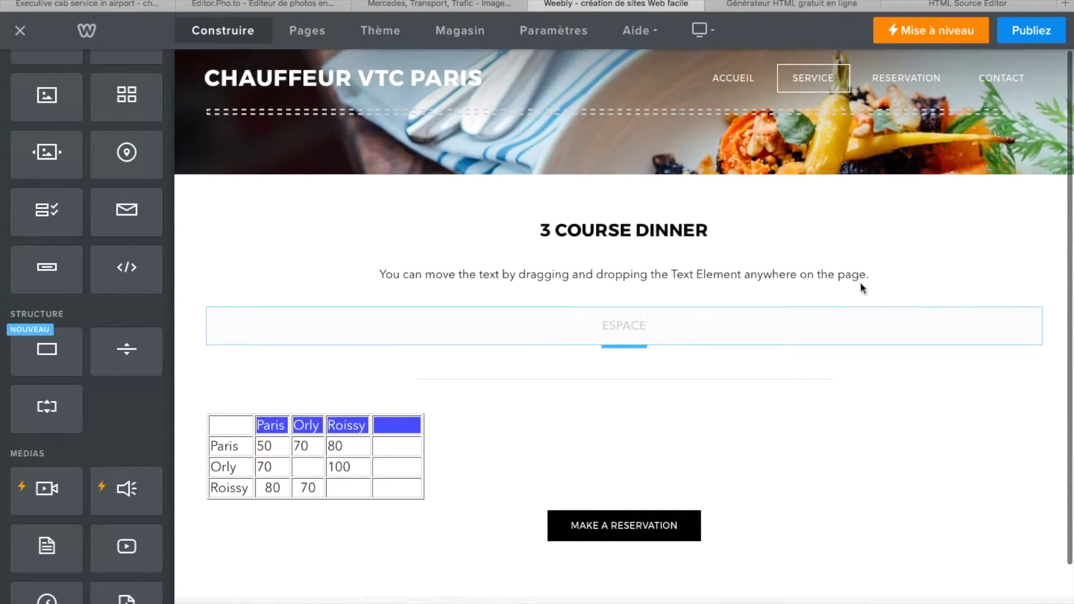
- Publish the site on the free subdomain chauffeur-vtc-paris.weebly.com and open the live site
click(1030, 32)
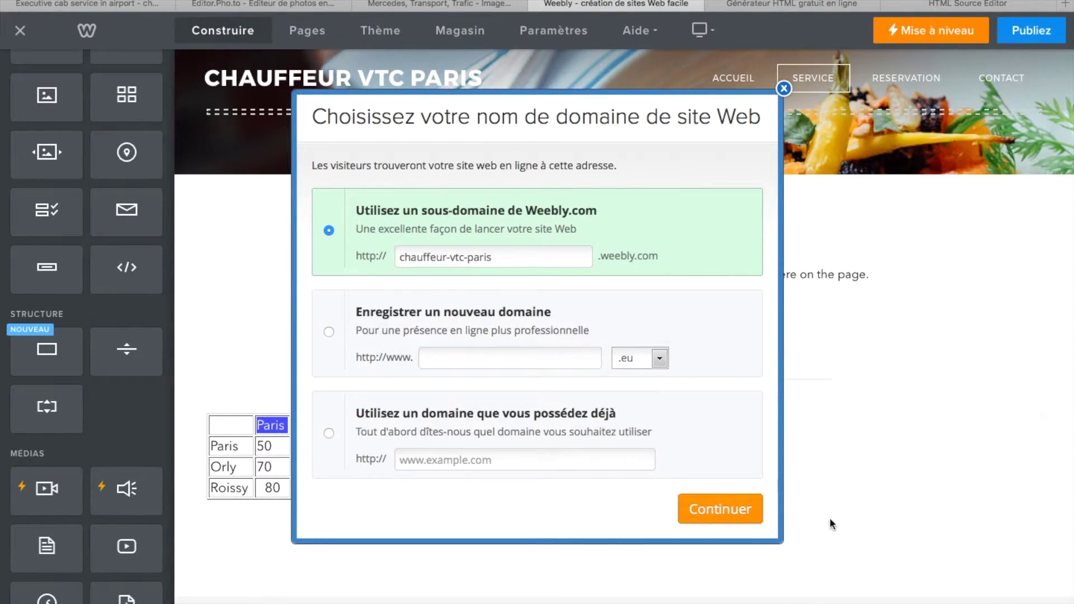
click(720, 511)
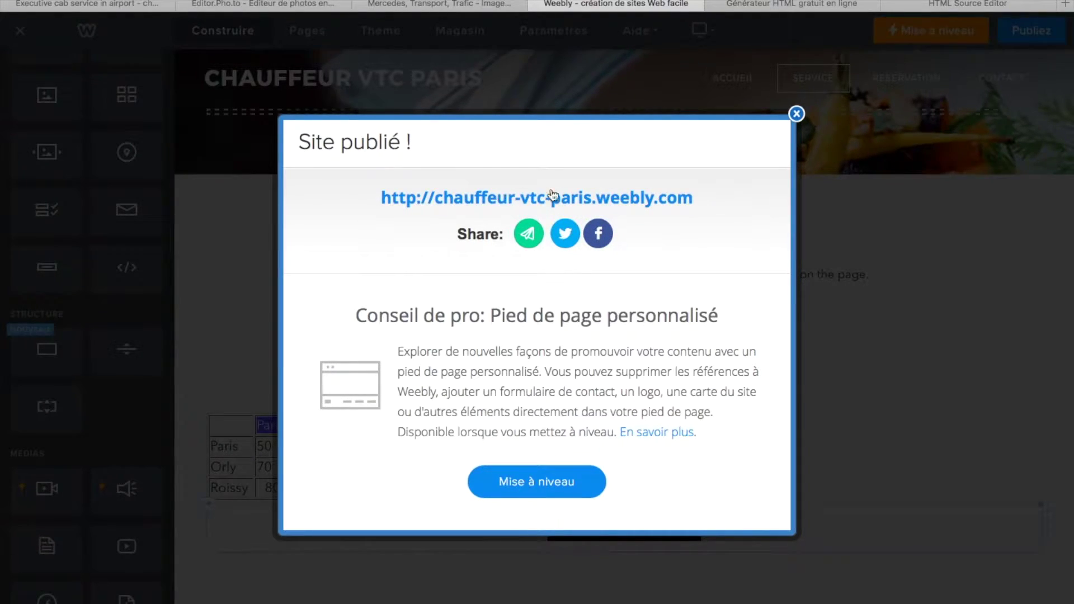
click(679, 201)
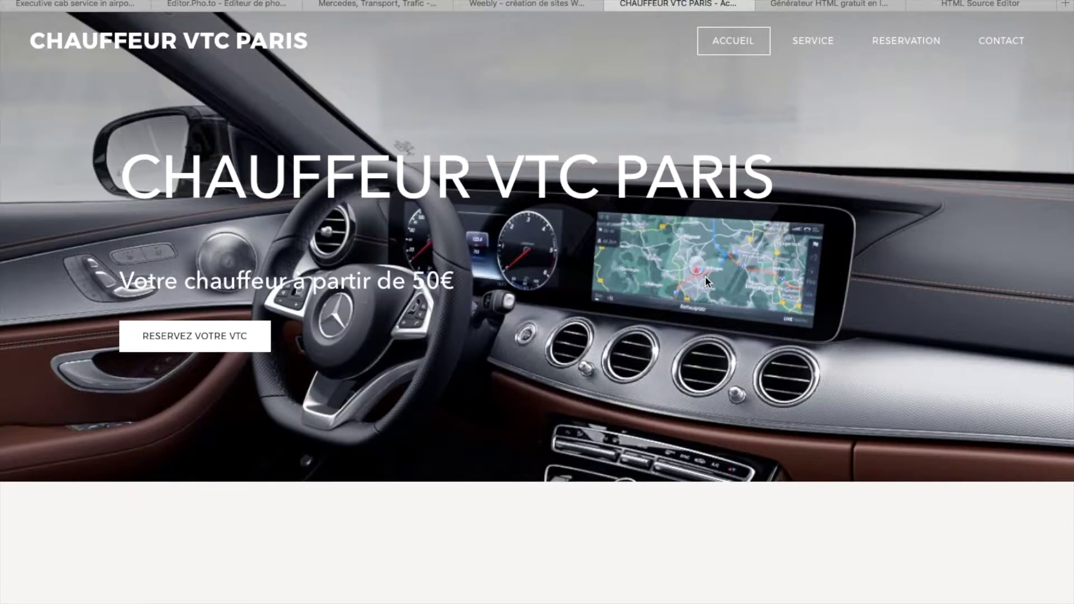
- Scroll through the live home page of CHAUFFEUR VTC PARIS
scroll(705, 276, down, 3)
scroll(705, 277, down, 4)
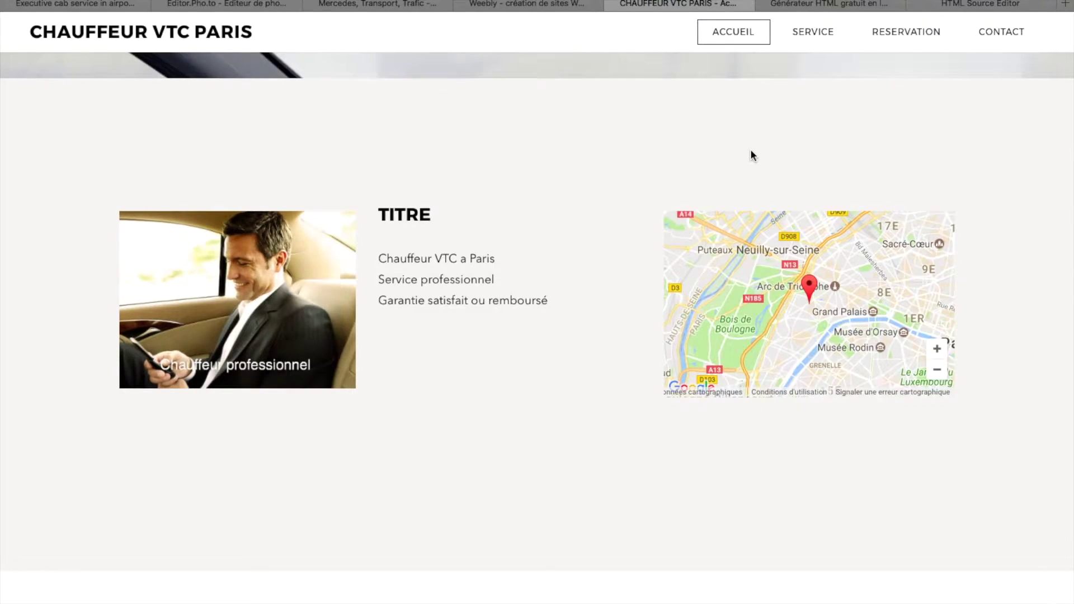
scroll(752, 155, down, 8)
scroll(768, 186, down, 15)
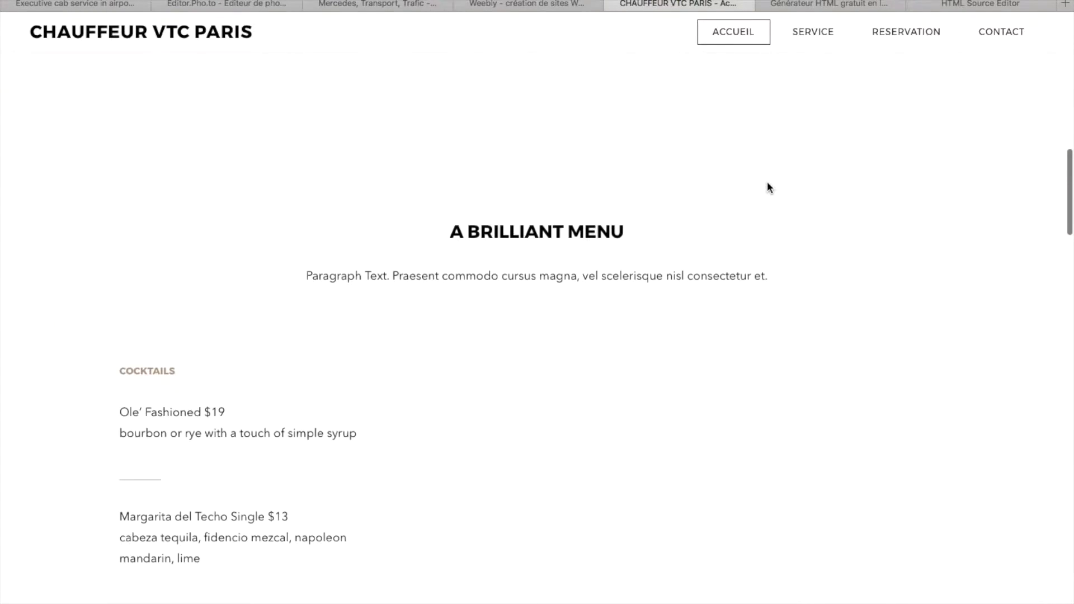
scroll(782, 154, down, 15)
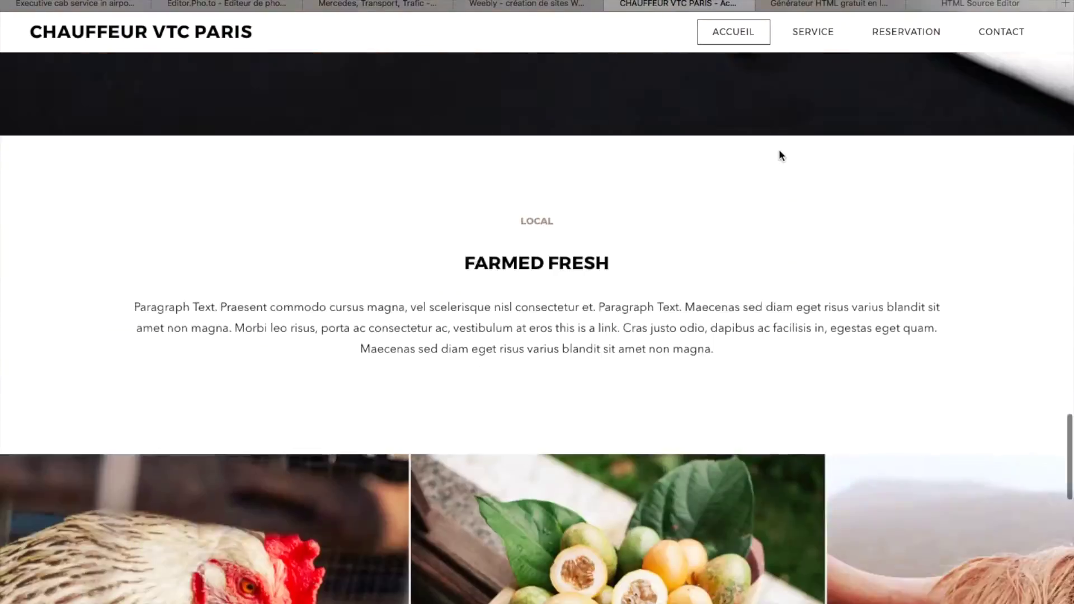
scroll(782, 152, up, 20)
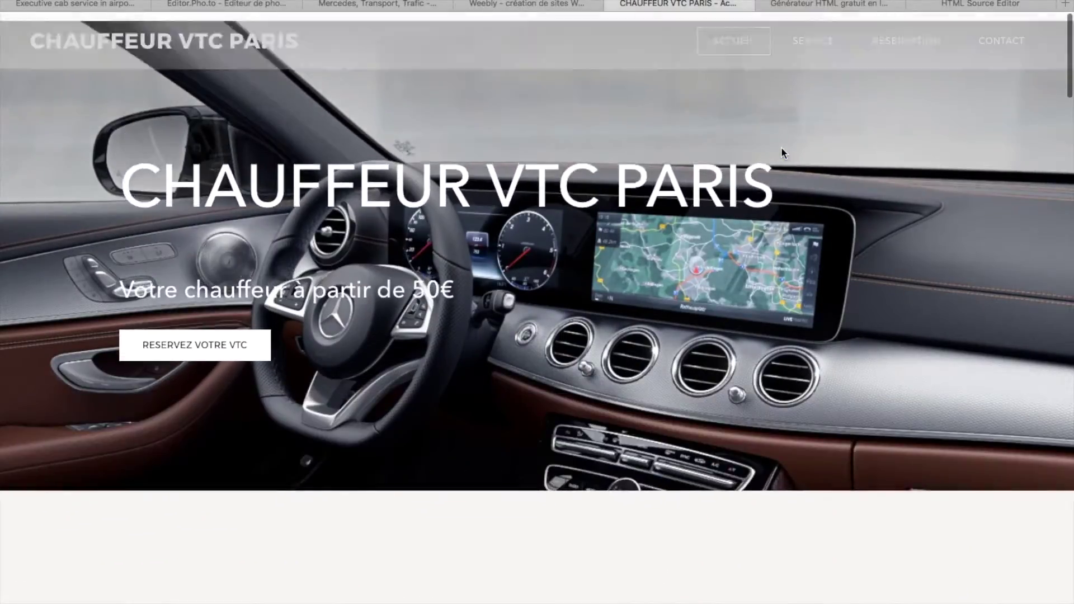
scroll(782, 152, down, 10)
scroll(781, 147, up, 10)
scroll(760, 214, down, 15)
scroll(760, 213, up, 15)
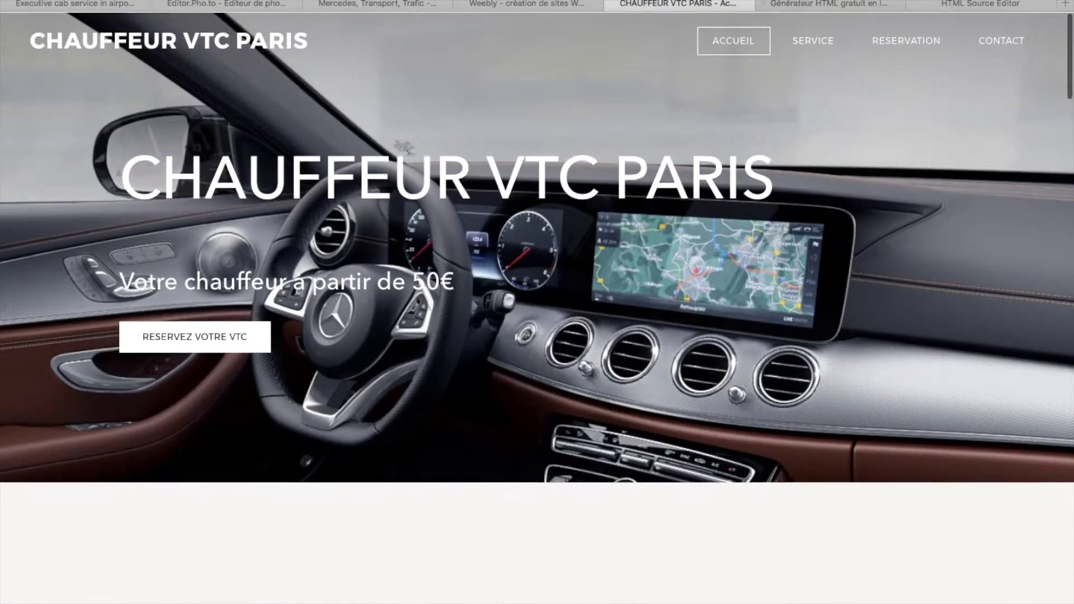
- Visit the live Service page, then scroll through the Reservation page
click(817, 42)
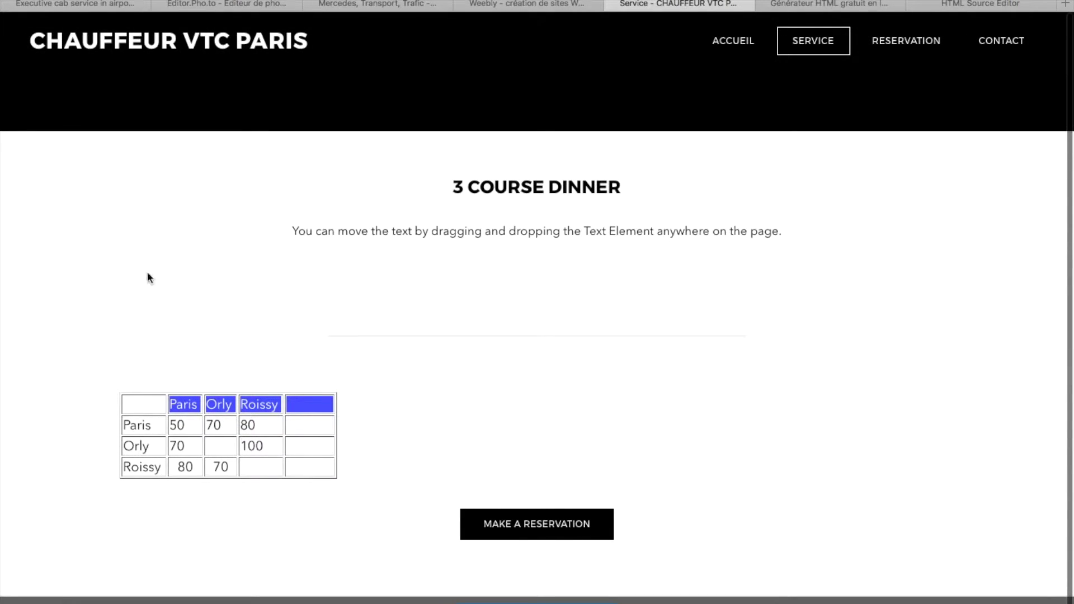
click(896, 45)
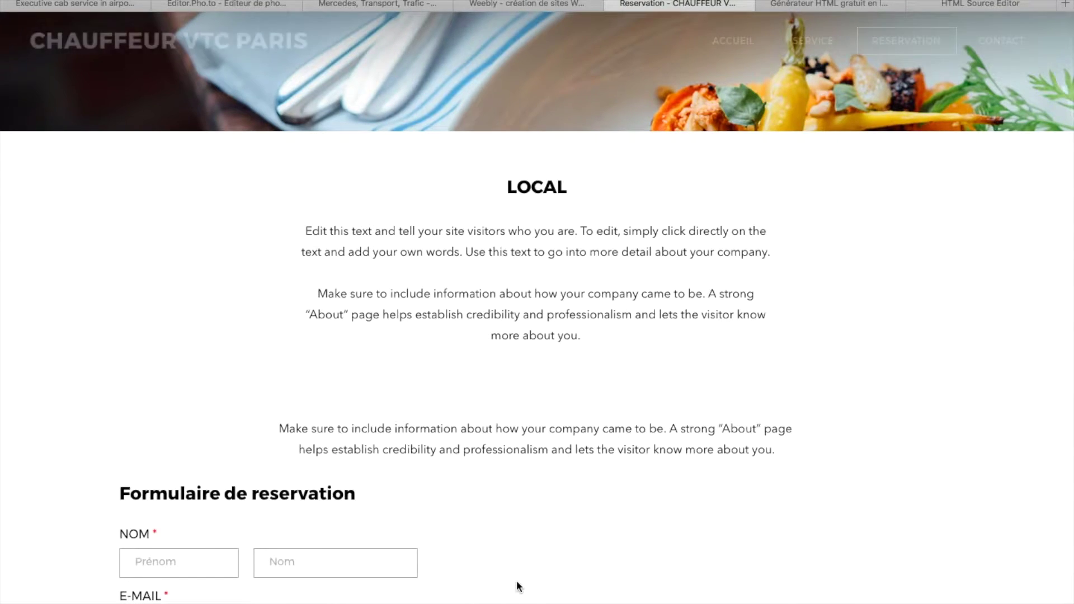
scroll(516, 576, down, 8)
scroll(175, 187, up, 7)
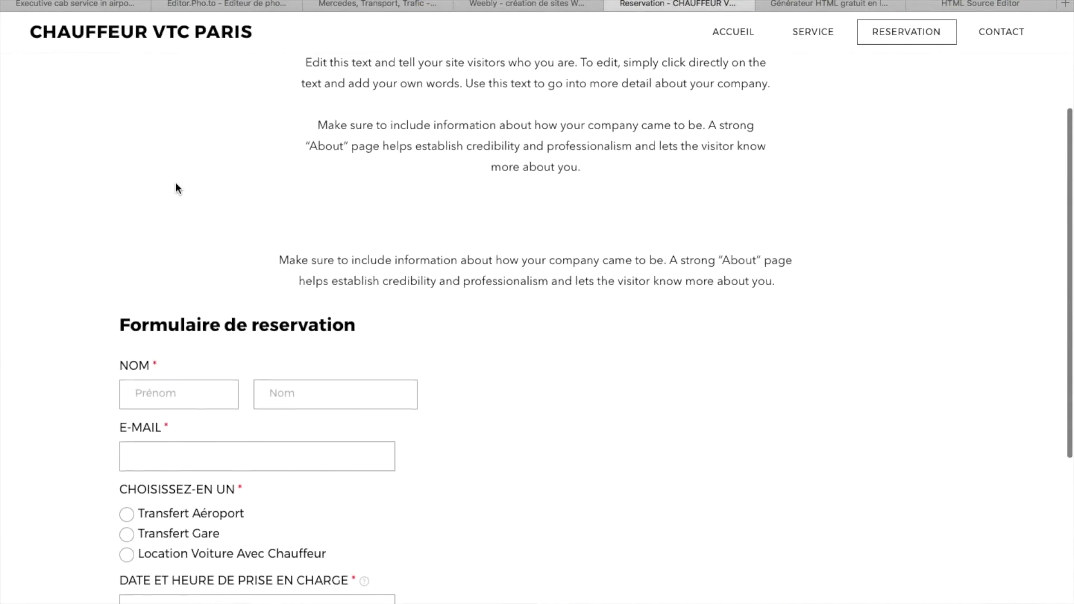
scroll(257, 272, down, 6)
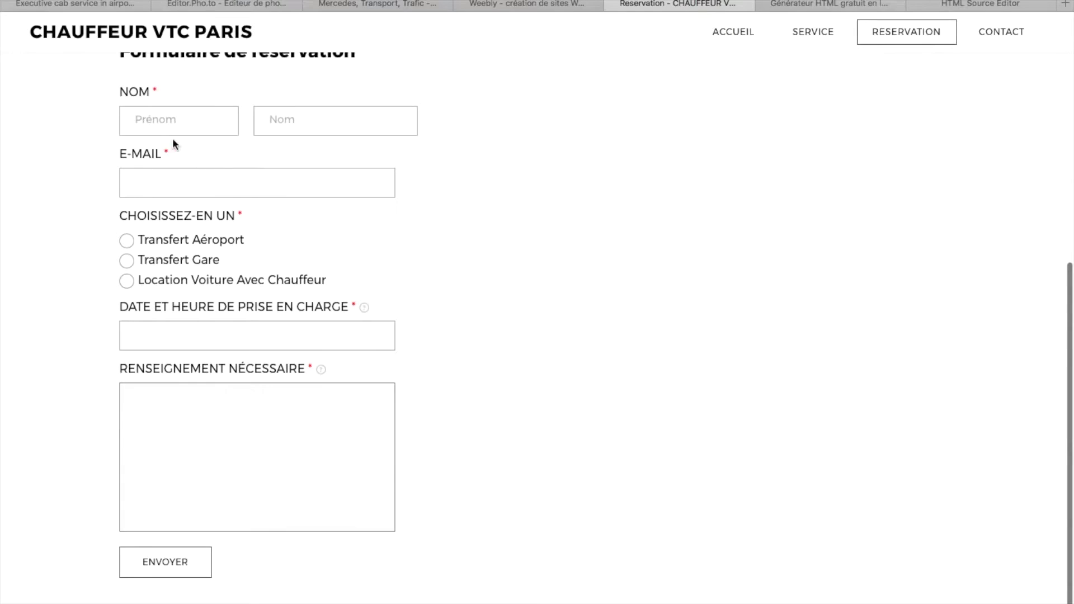
scroll(336, 437, up, 3)
- Check the live Contact page and home page, then return to the site editor
click(1001, 32)
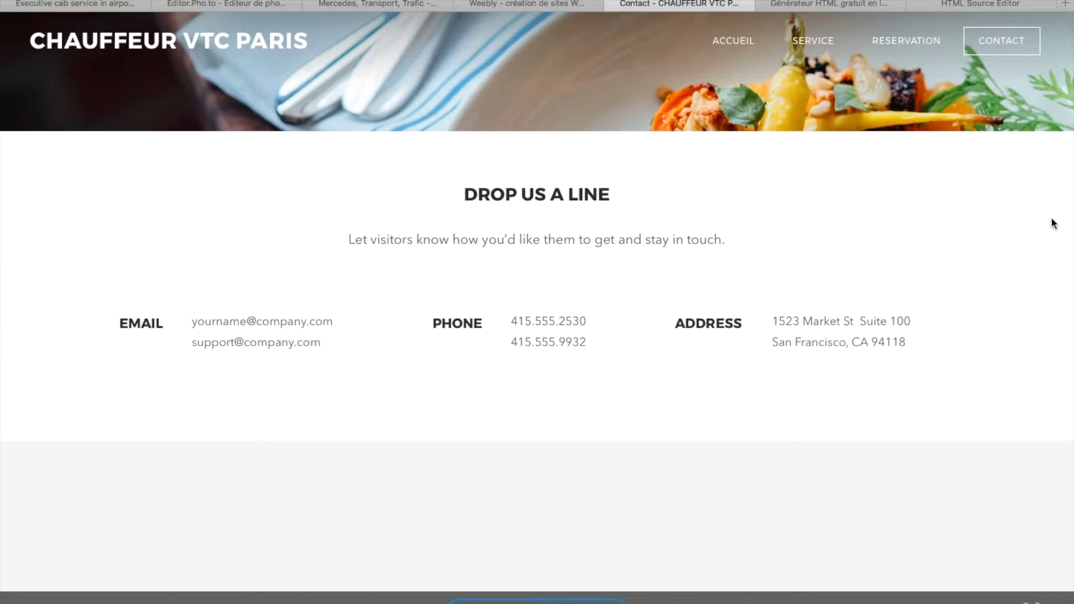
click(733, 45)
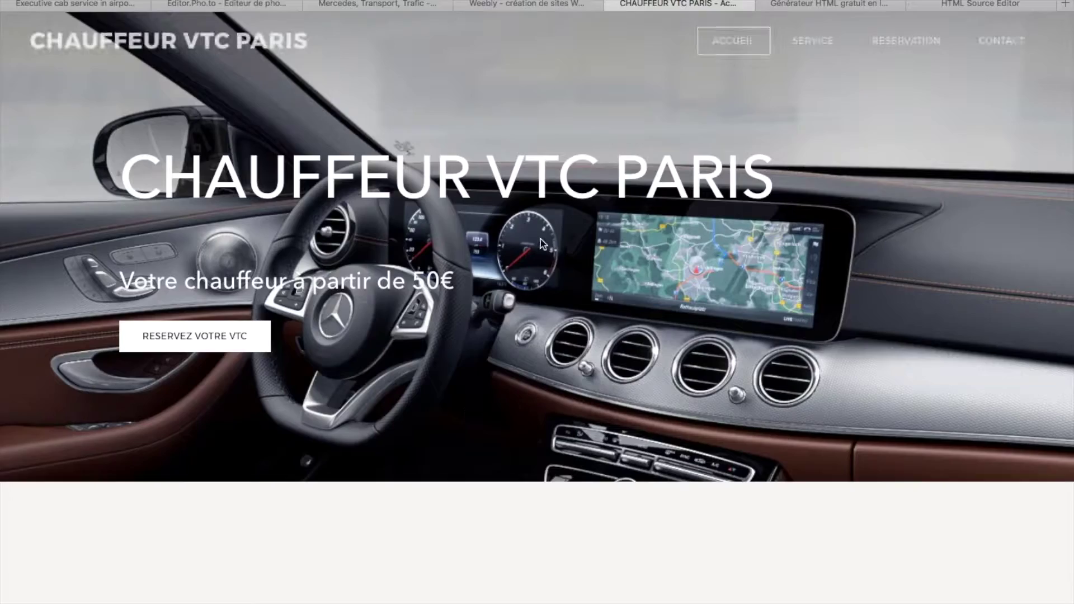
scroll(589, 405, down, 10)
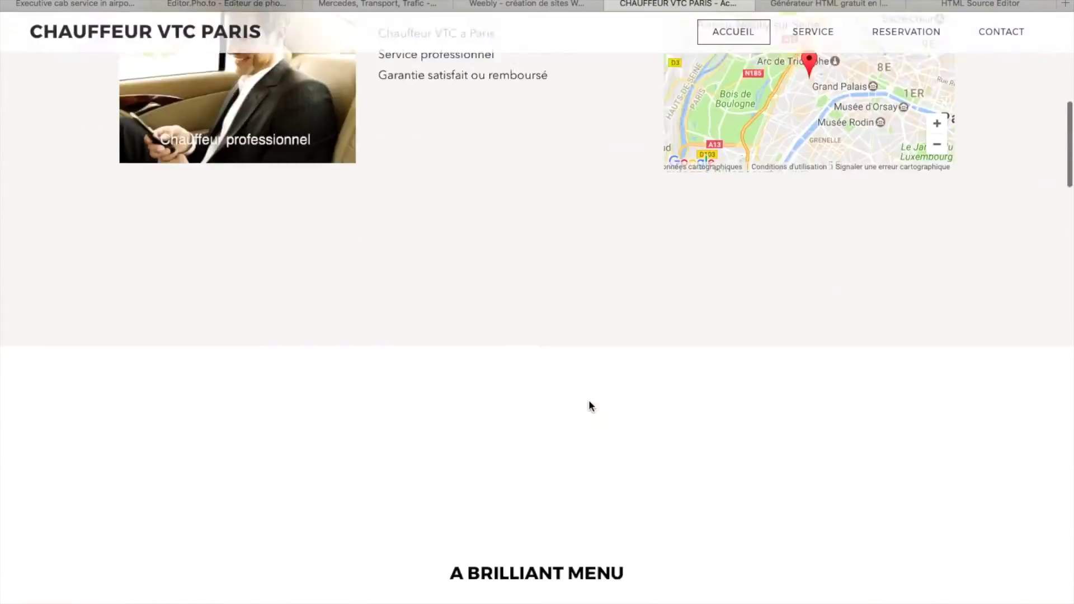
scroll(589, 399, up, 15)
click(564, 5)
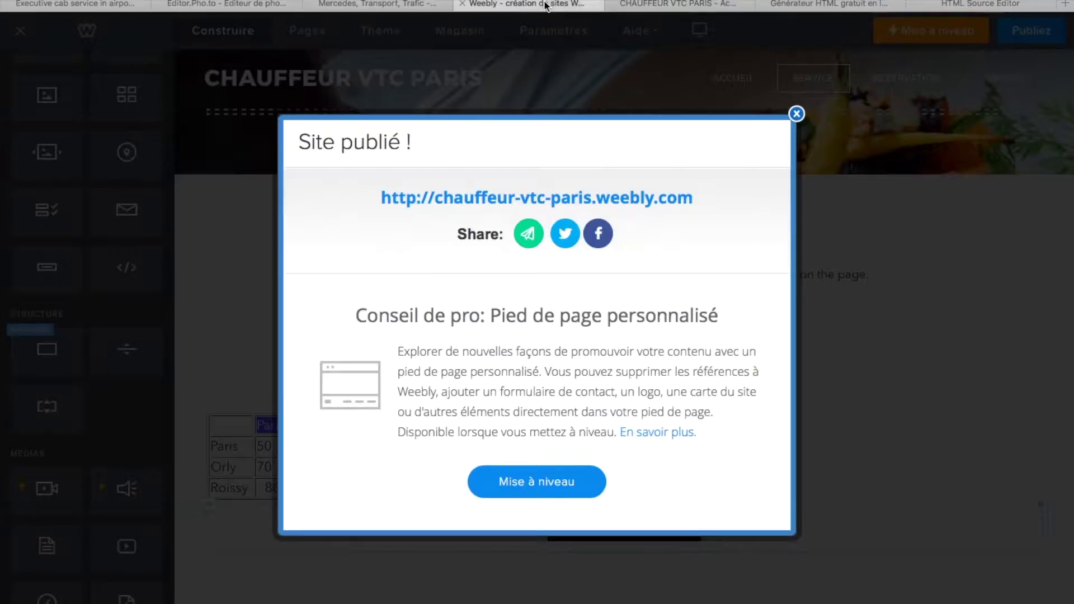
- Dismiss the publish notice, view the Starter plan prices on the upgrade page, then close it
click(797, 114)
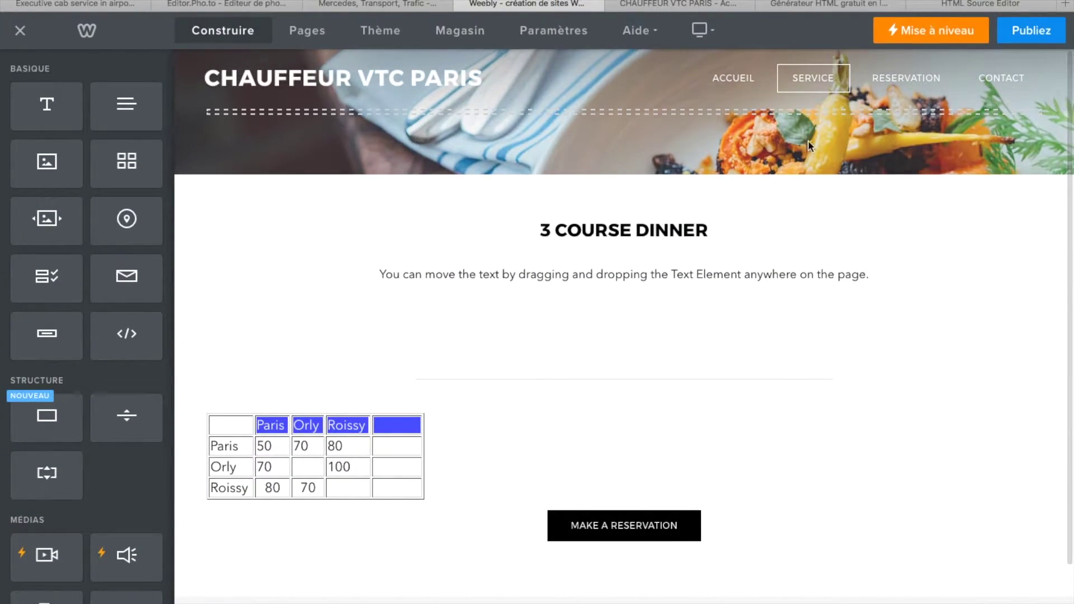
click(659, 526)
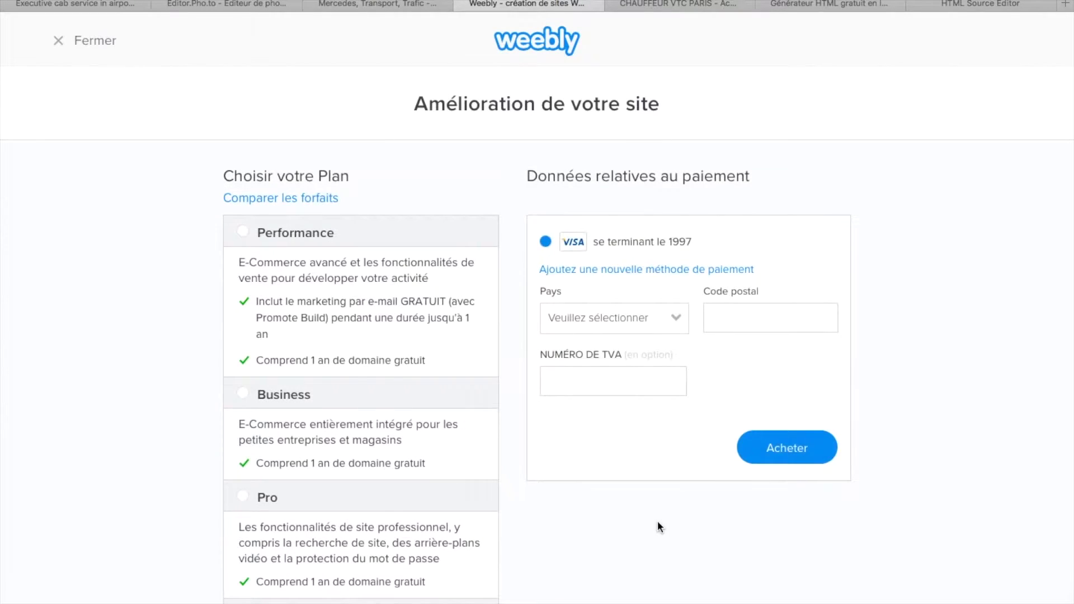
scroll(657, 522, down, 4)
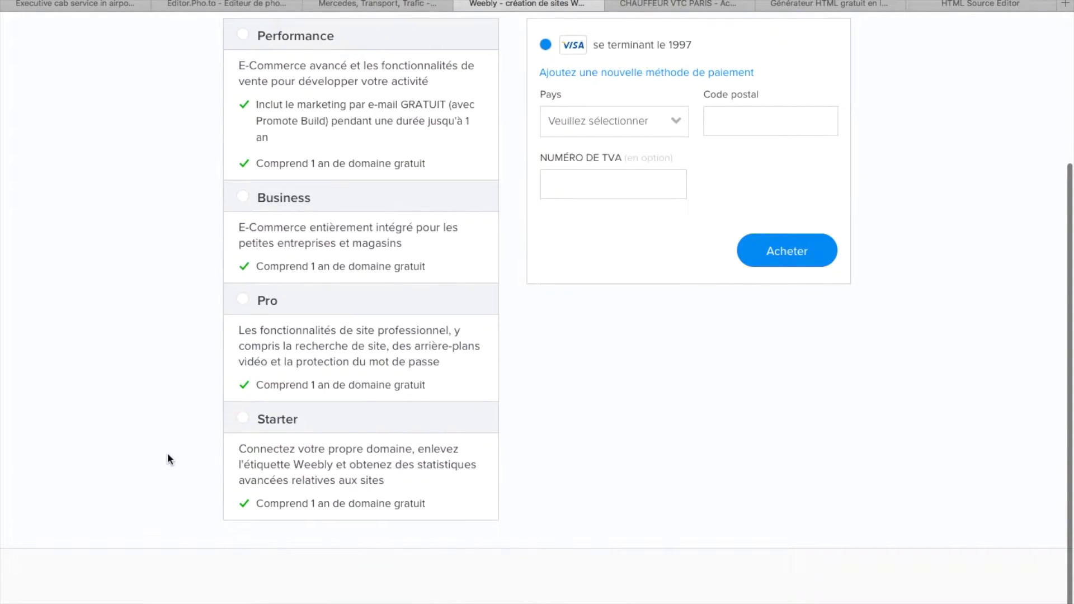
click(241, 421)
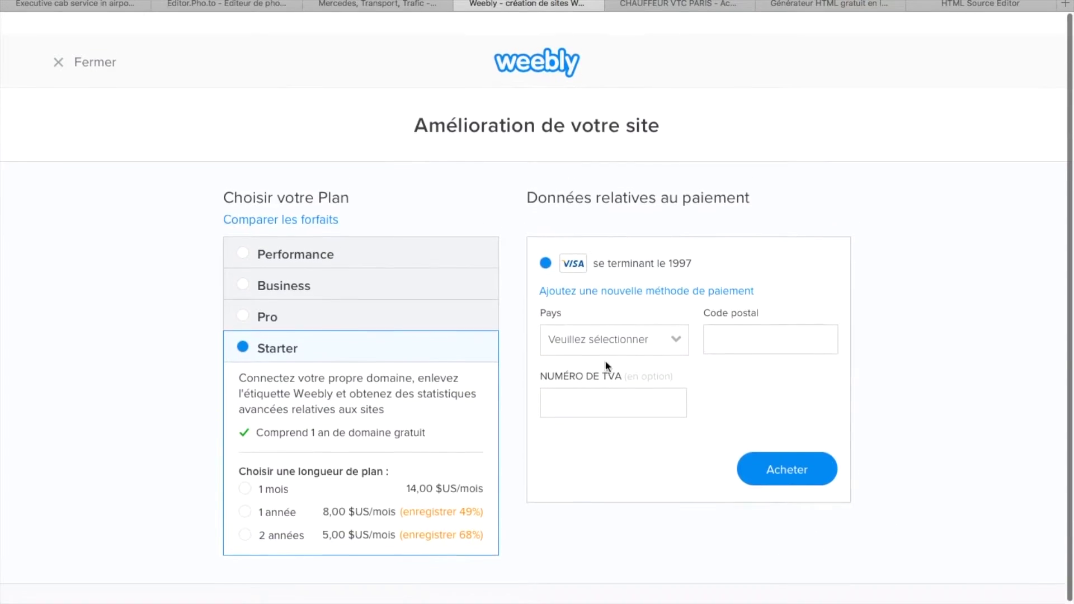
click(64, 29)
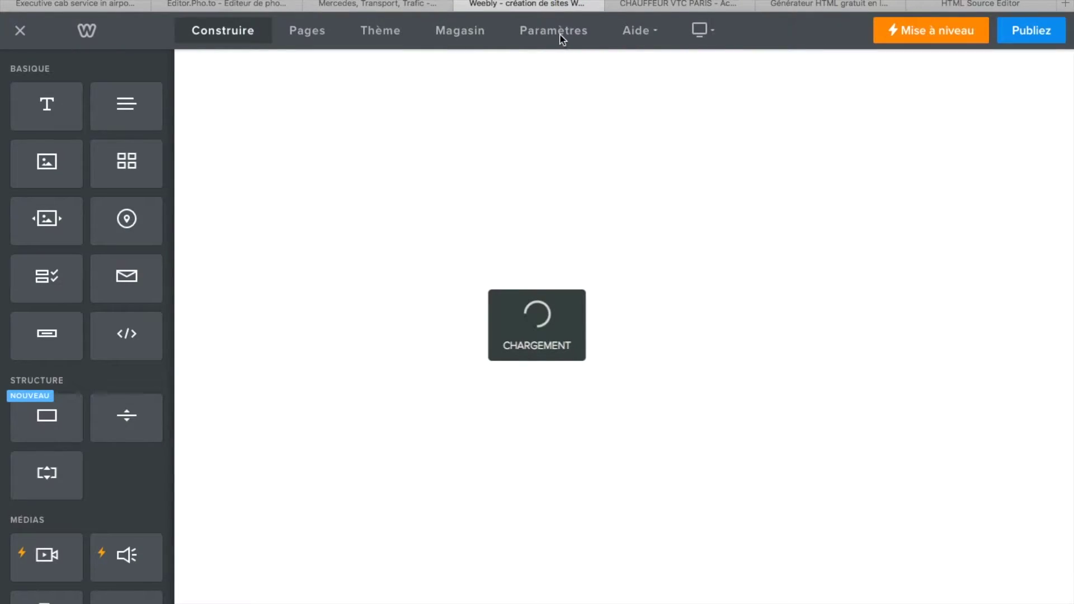
- Review the empty SEO fields in the site settings, then go back to Général
click(560, 38)
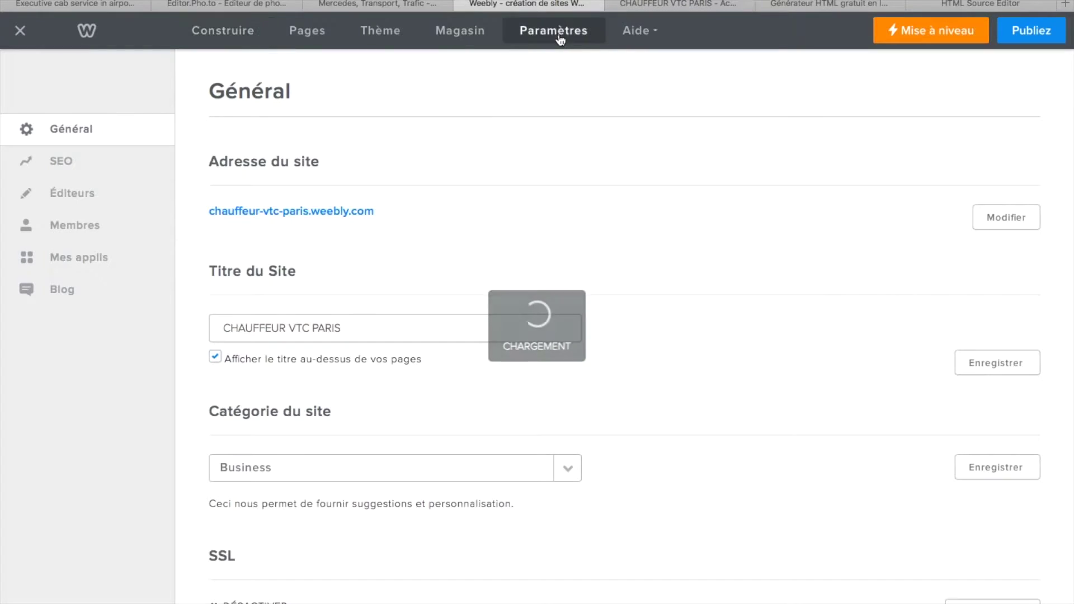
click(63, 159)
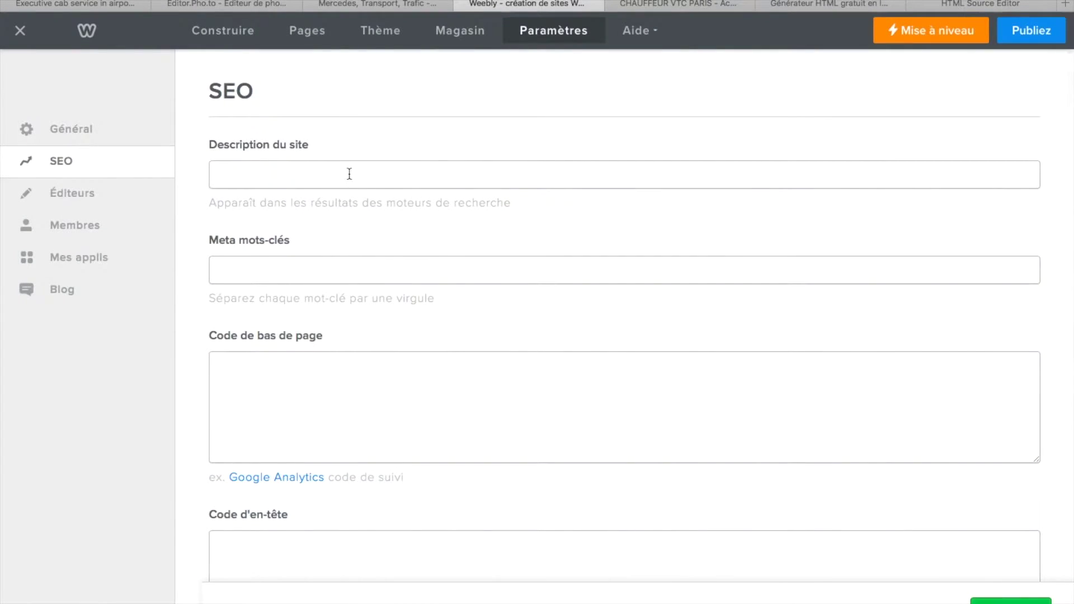
scroll(317, 366, down, 2)
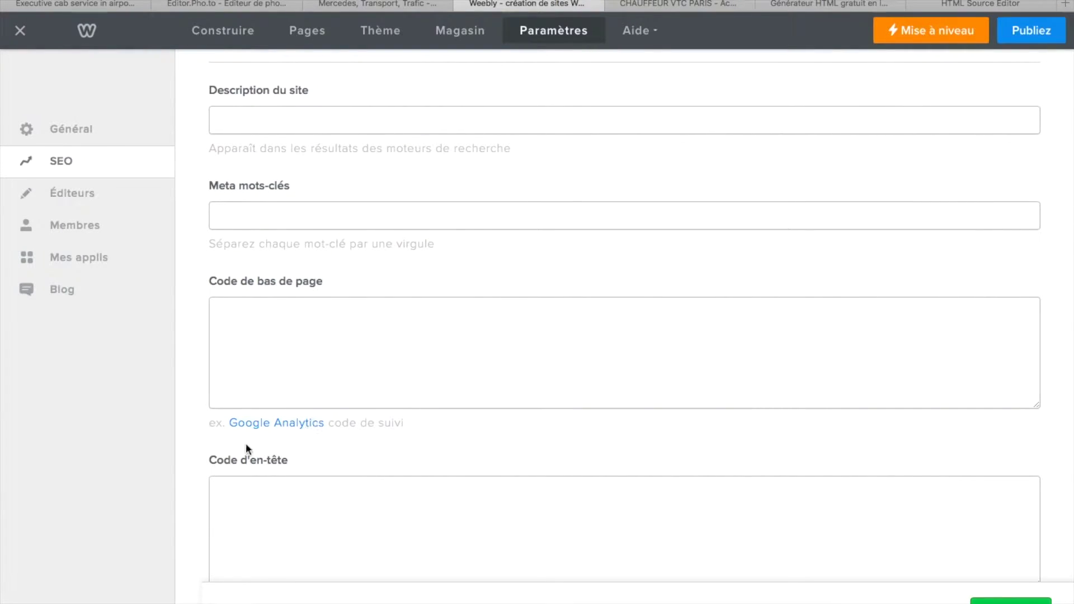
scroll(359, 526, down, 5)
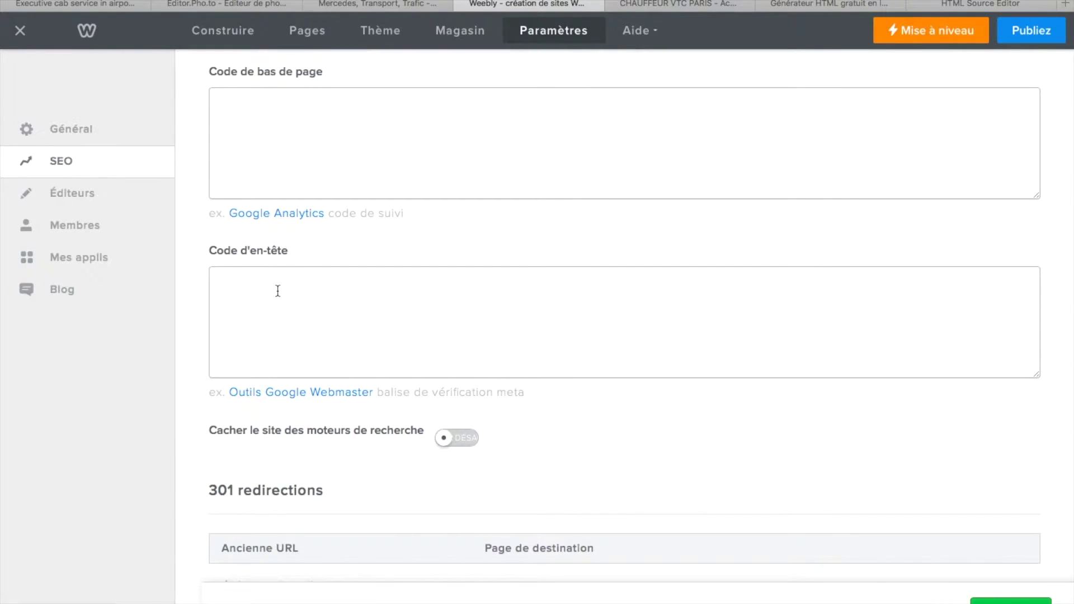
scroll(277, 291, down, 4)
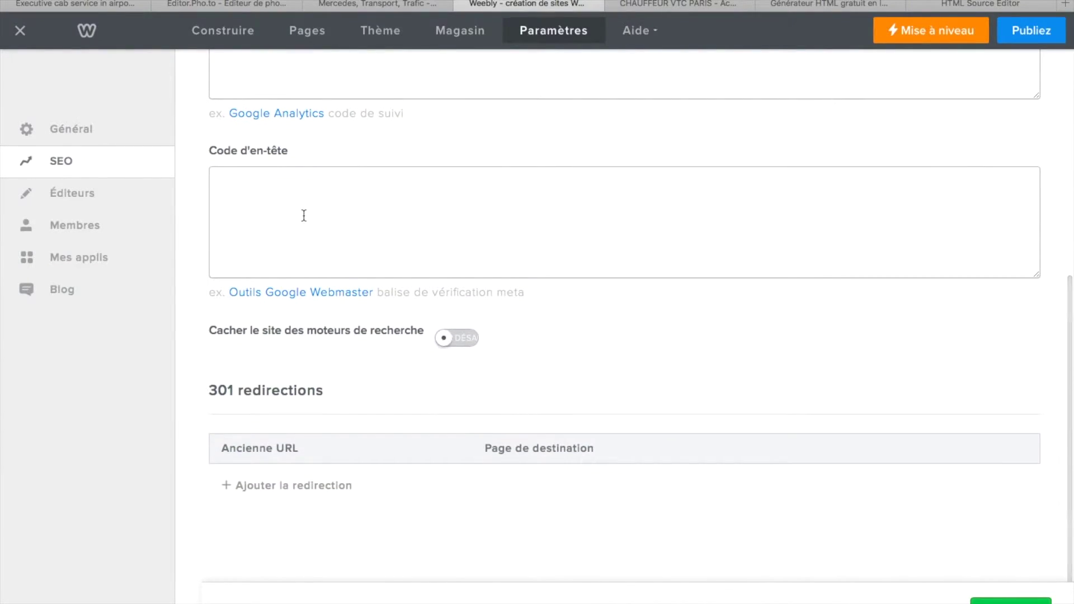
scroll(302, 214, up, 1)
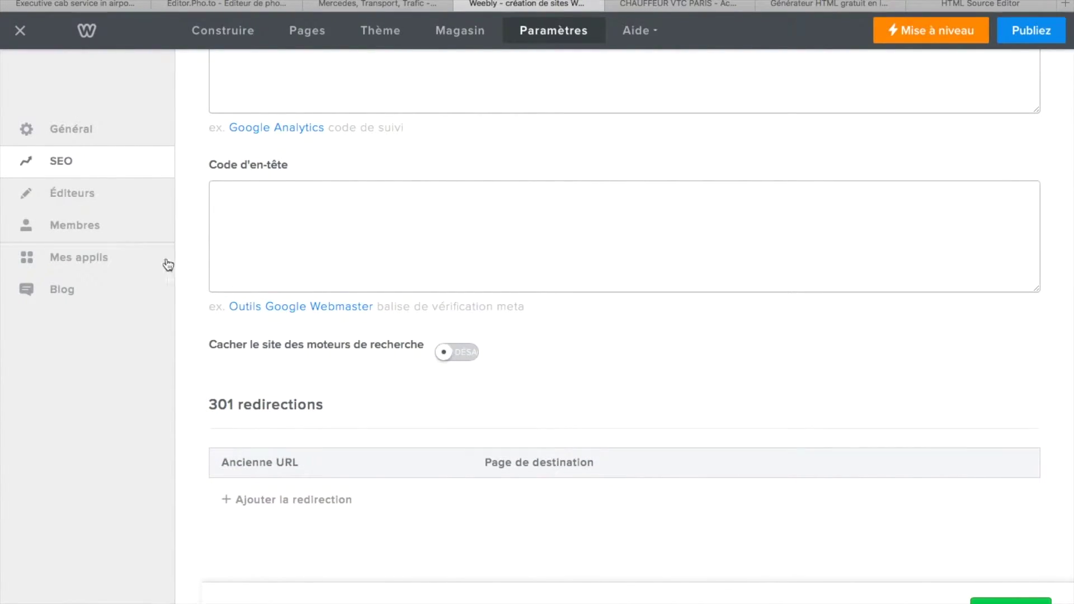
click(78, 137)
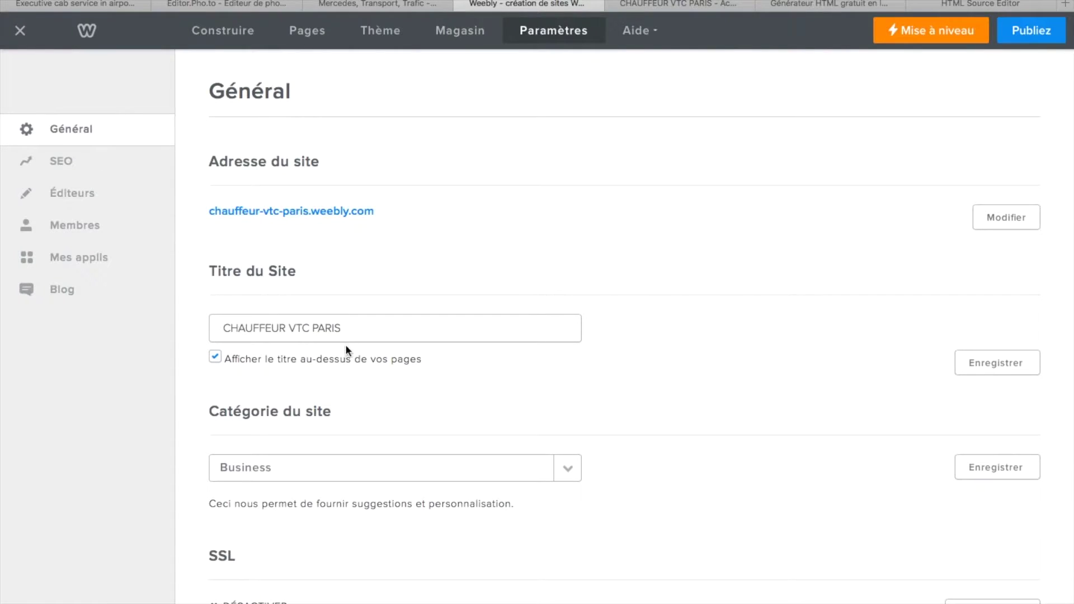
scroll(344, 417, down, 8)
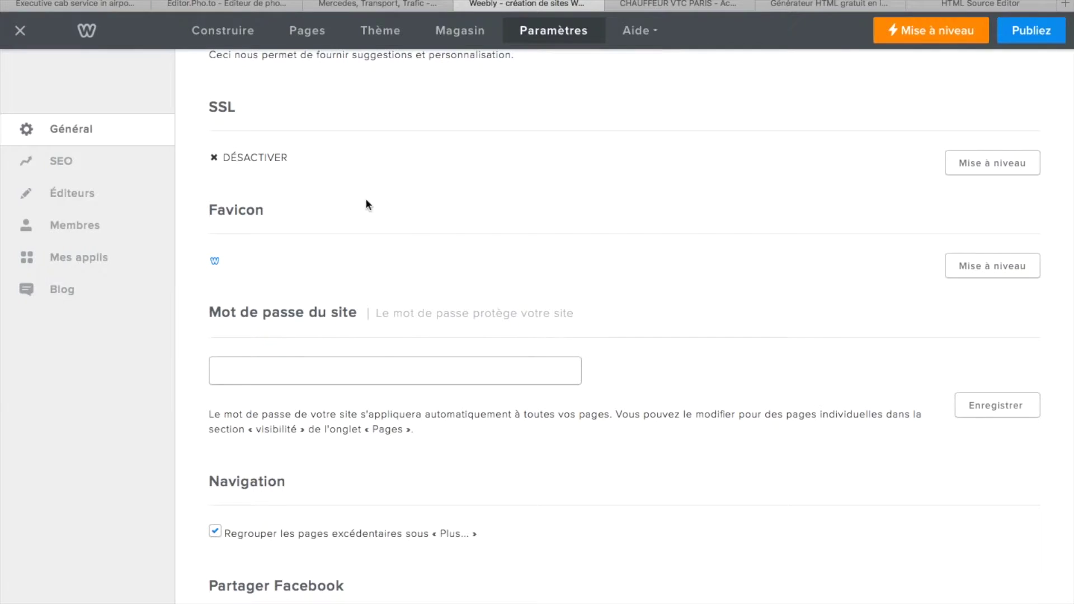
scroll(358, 380, down, 6)
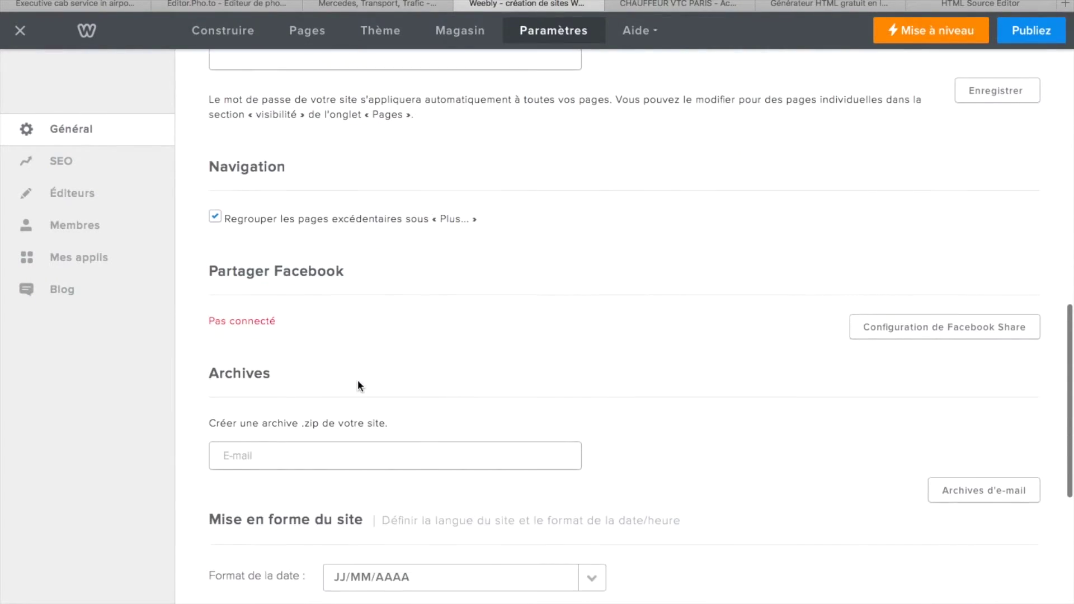
scroll(368, 371, down, 8)
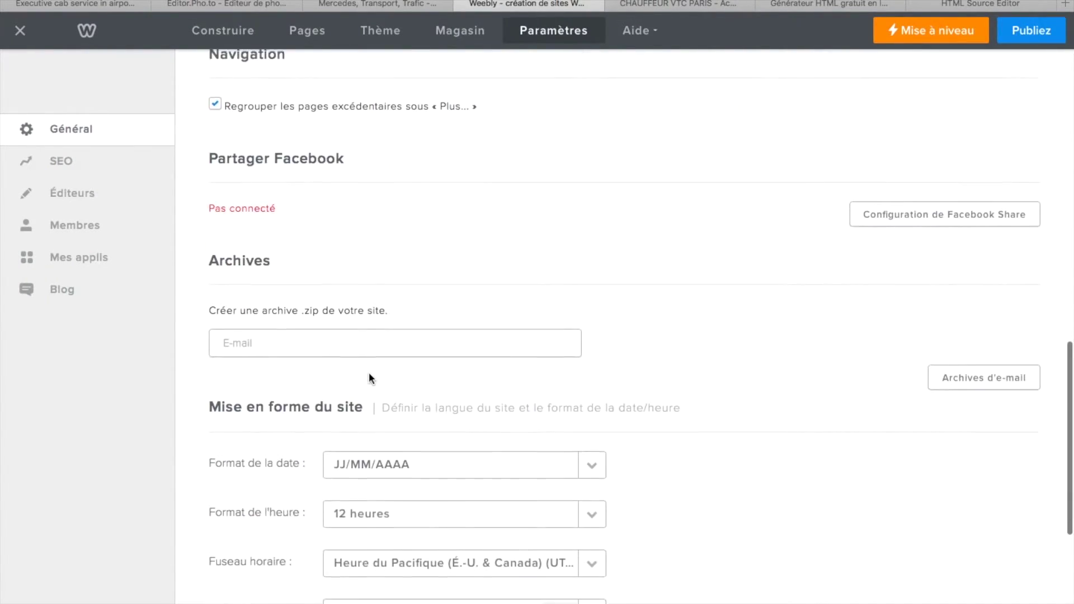
scroll(356, 179, up, 13)
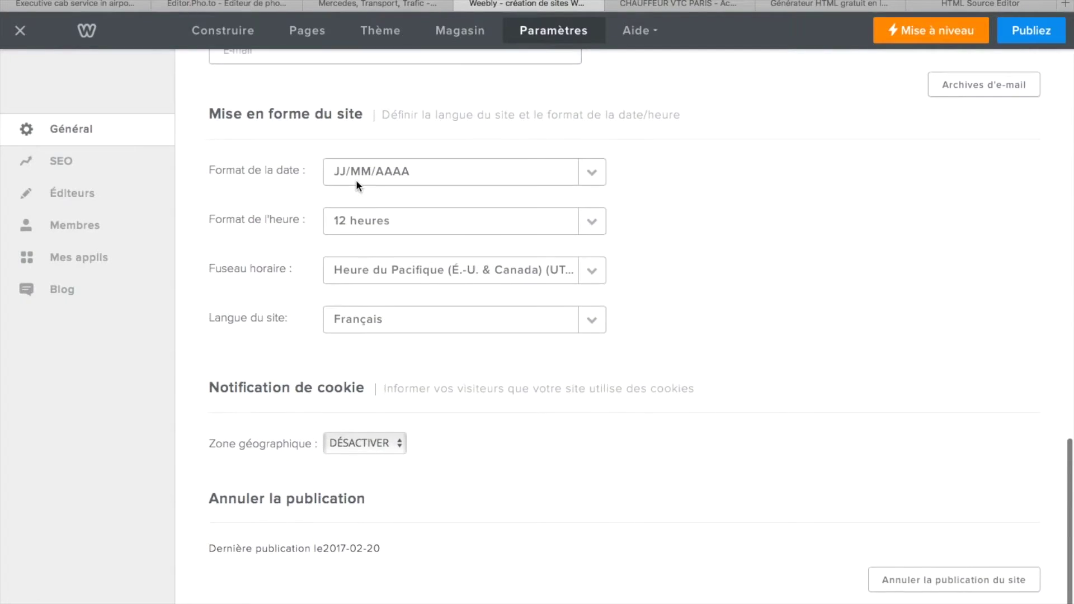
scroll(356, 180, up, 7)
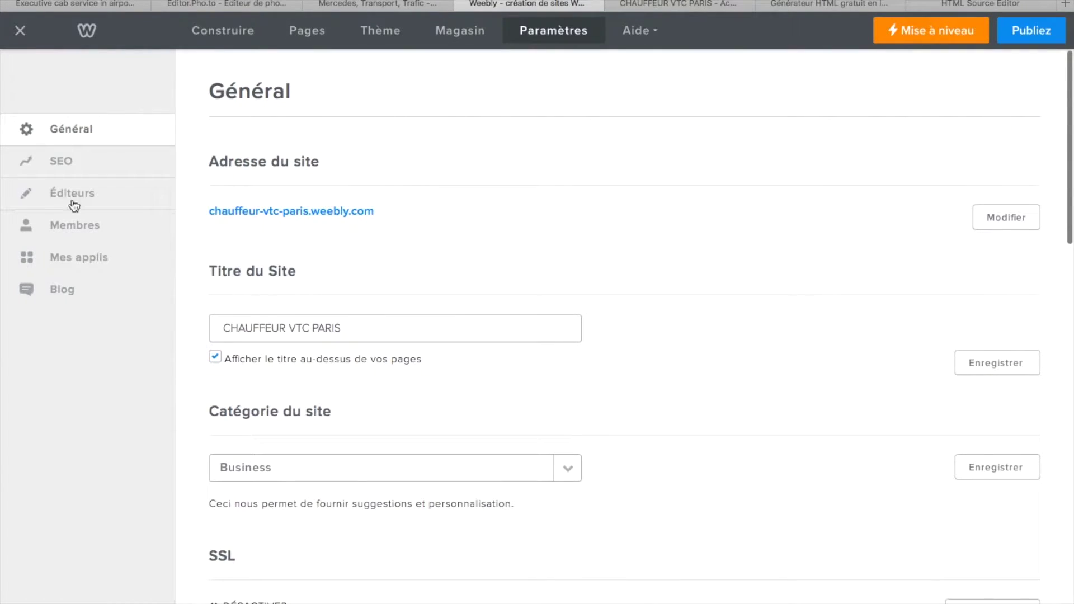
- Browse the App Center catalogue from the site's apps list, scrolling down and back up
click(79, 263)
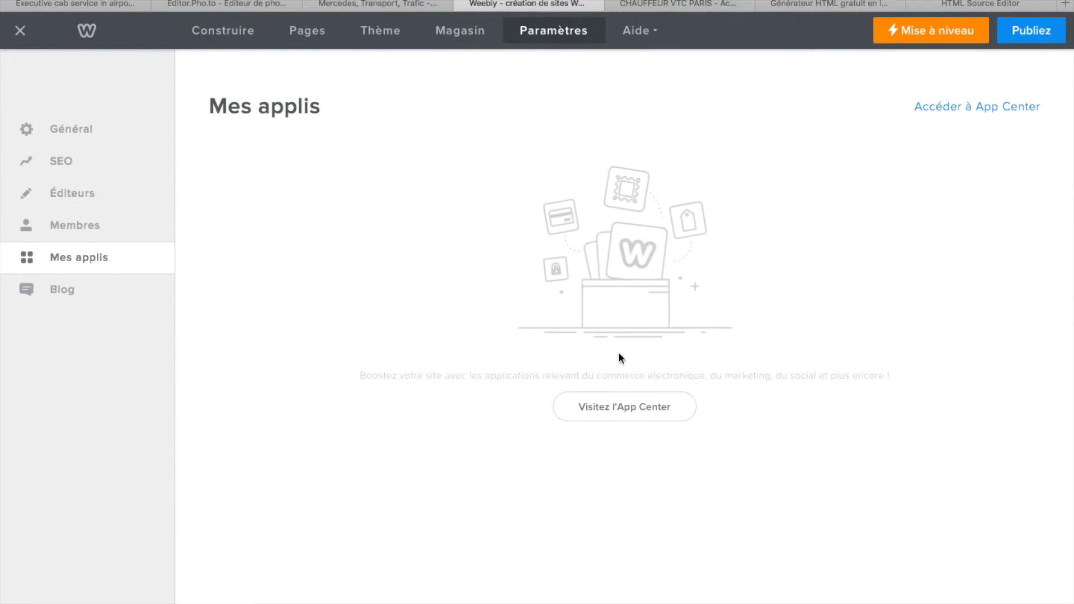
click(629, 414)
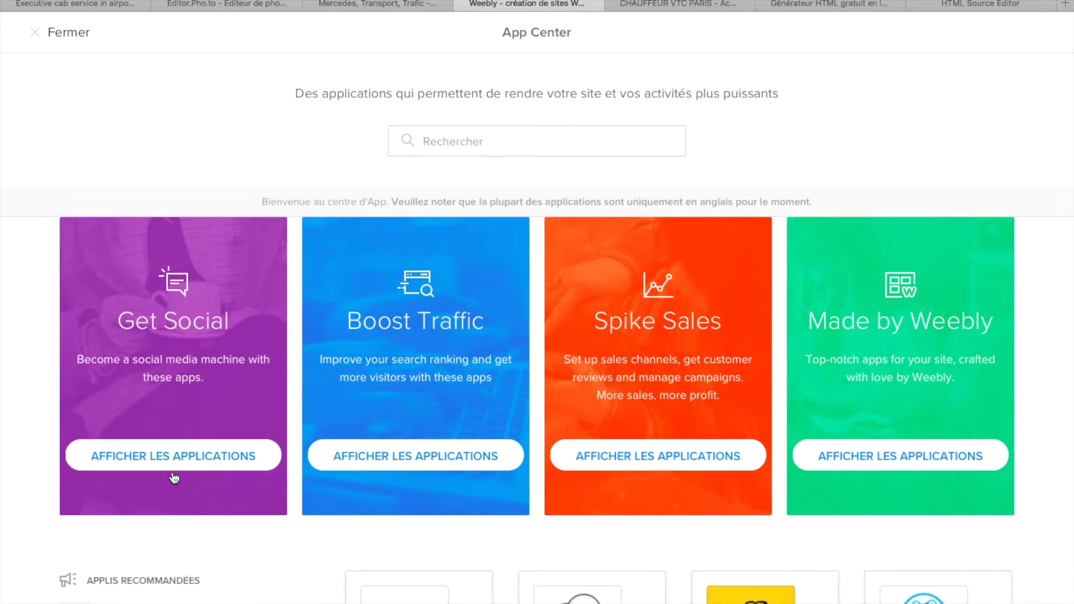
scroll(441, 482, down, 2)
scroll(439, 473, down, 5)
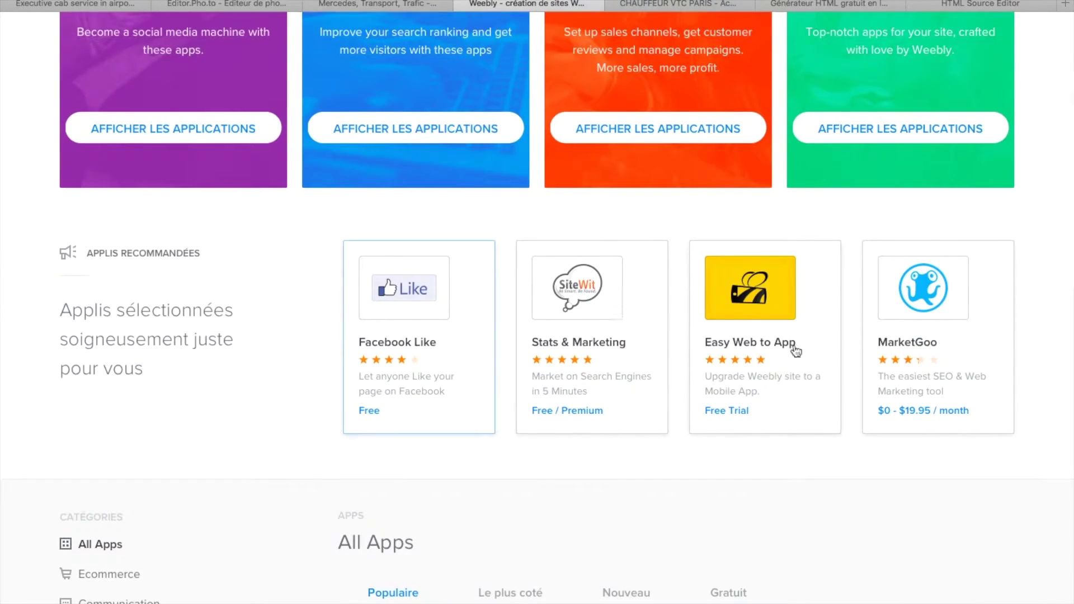
scroll(766, 381, down, 7)
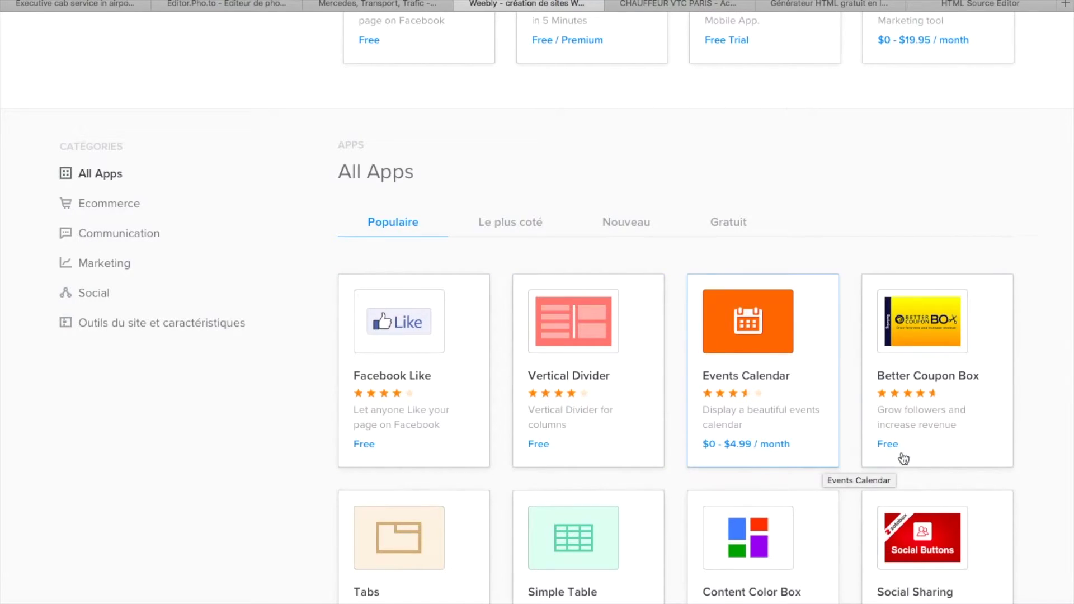
scroll(744, 579, down, 3)
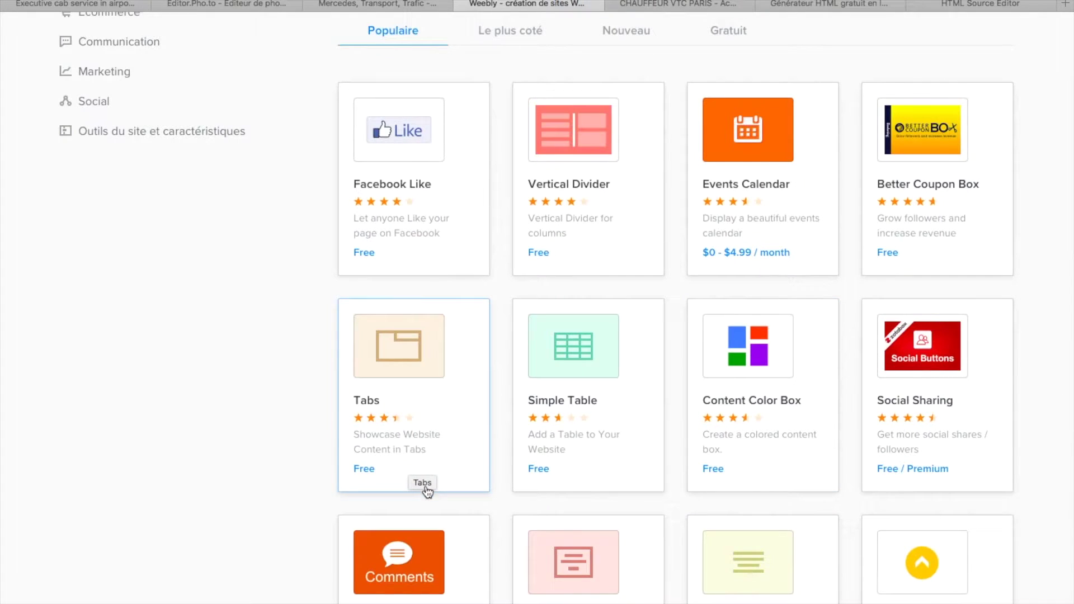
scroll(400, 492, down, 2)
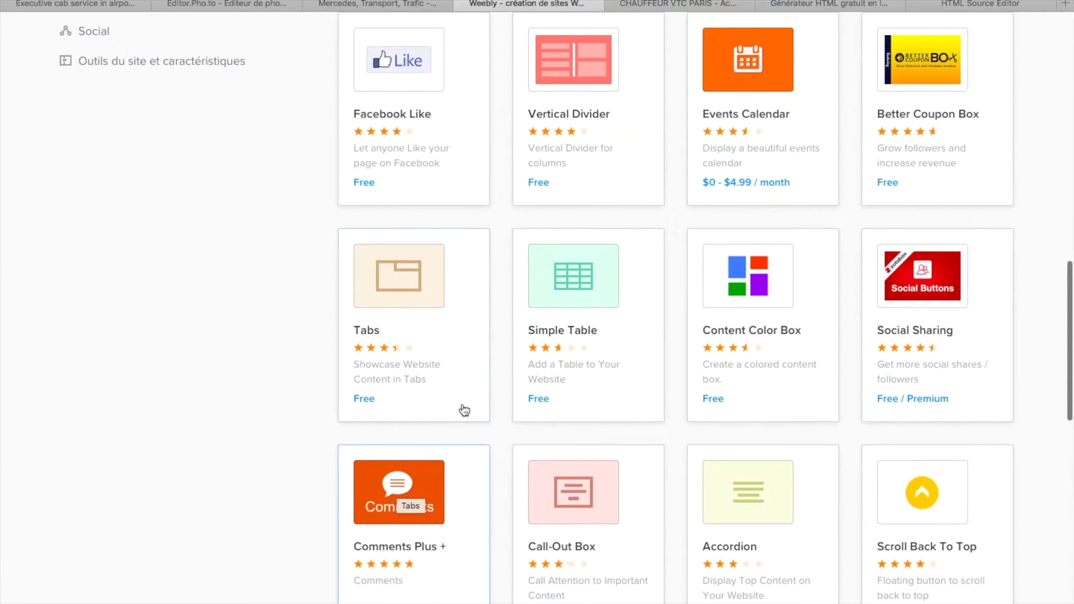
scroll(705, 495, down, 2)
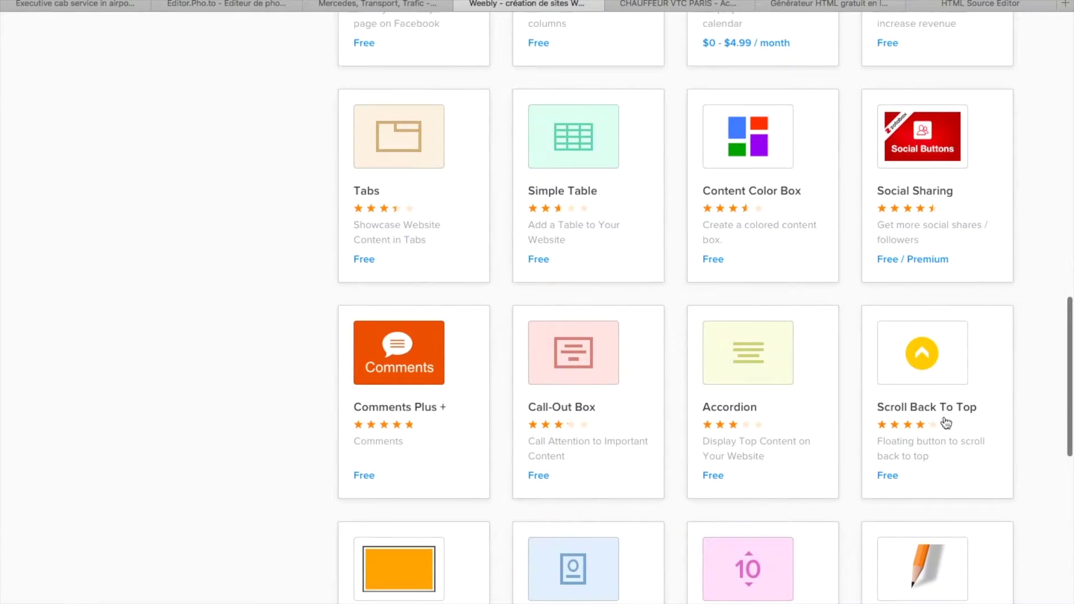
scroll(892, 193, up, 5)
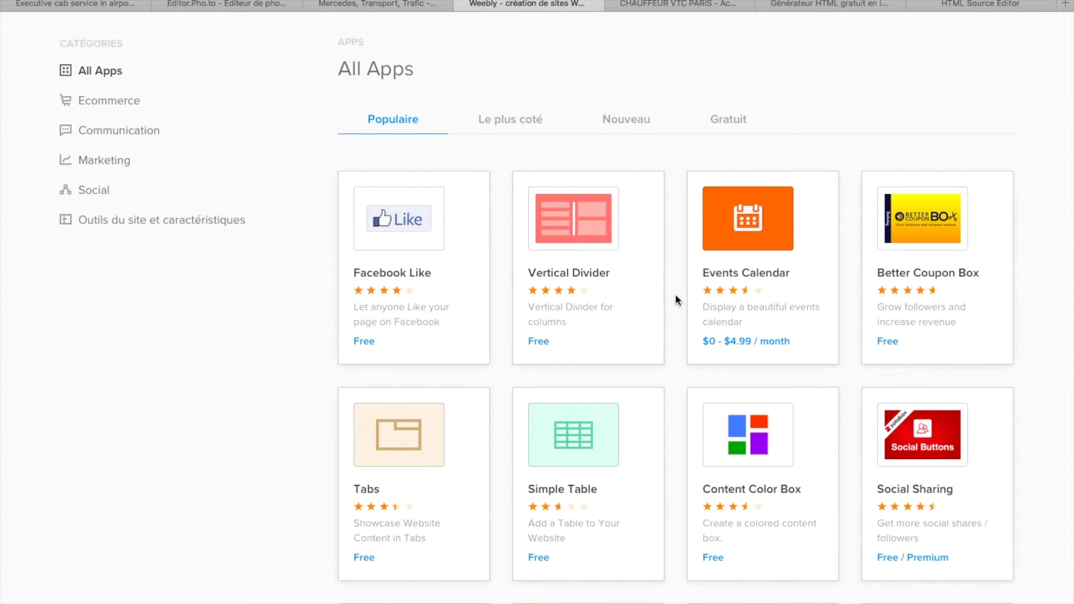
scroll(701, 462, down, 5)
scroll(701, 462, down, 8)
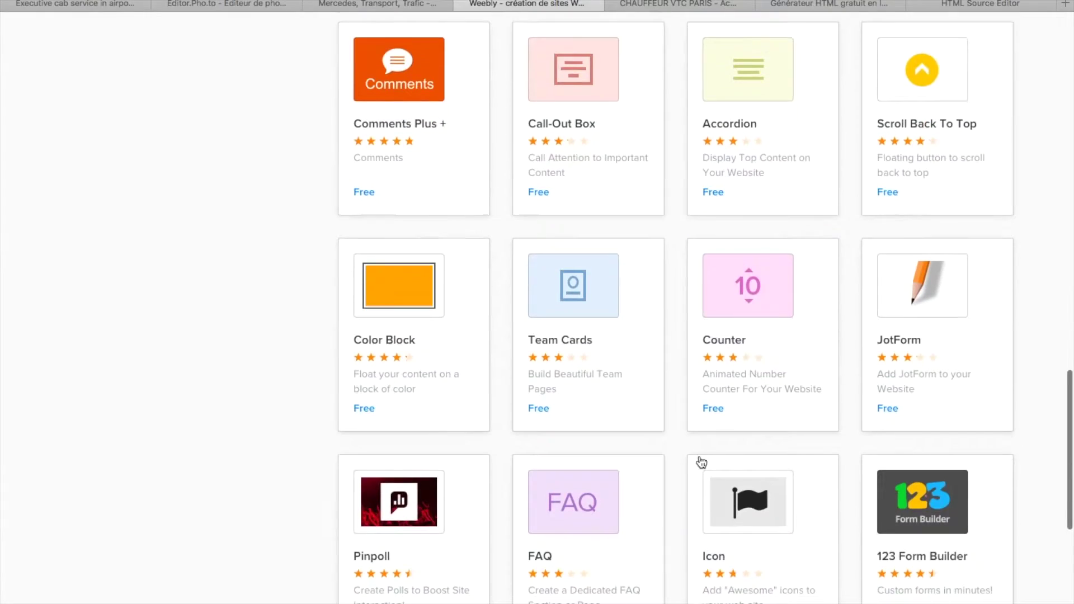
scroll(701, 462, down, 2)
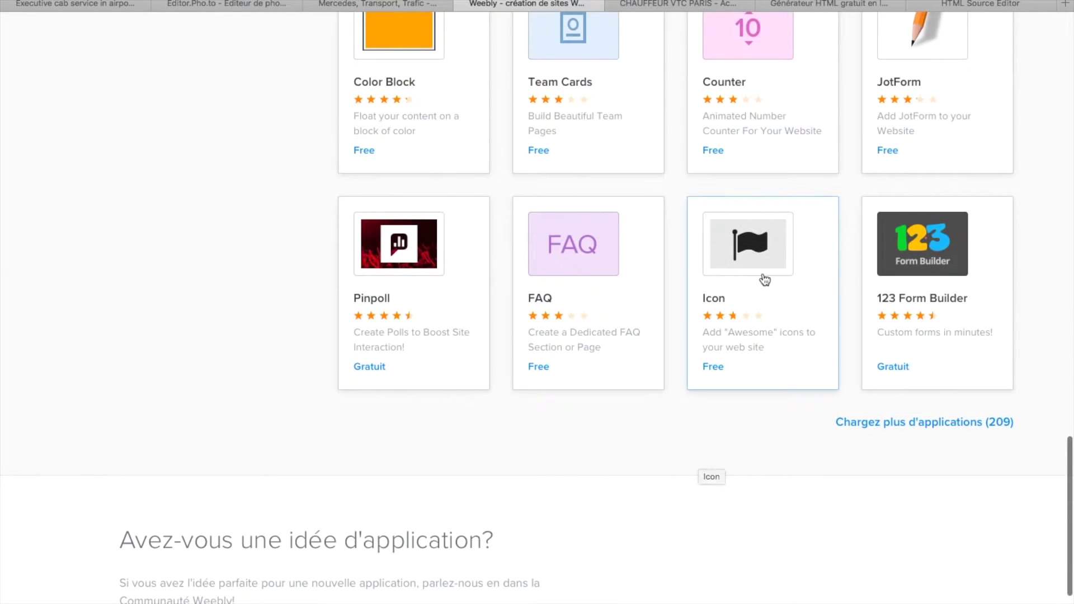
scroll(902, 291, up, 1)
scroll(902, 290, up, 15)
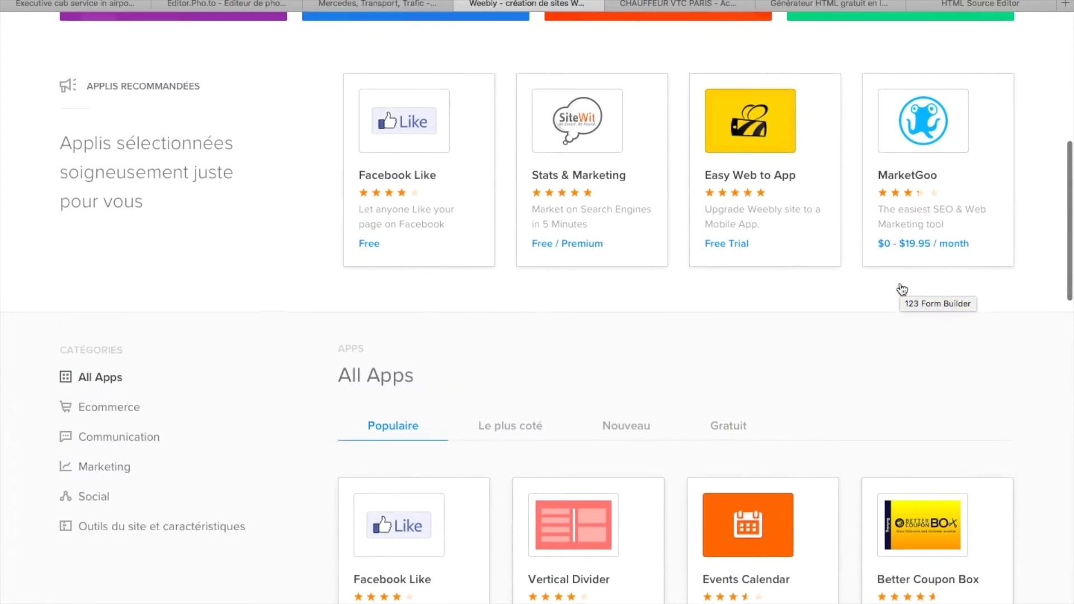
scroll(585, 303, up, 7)
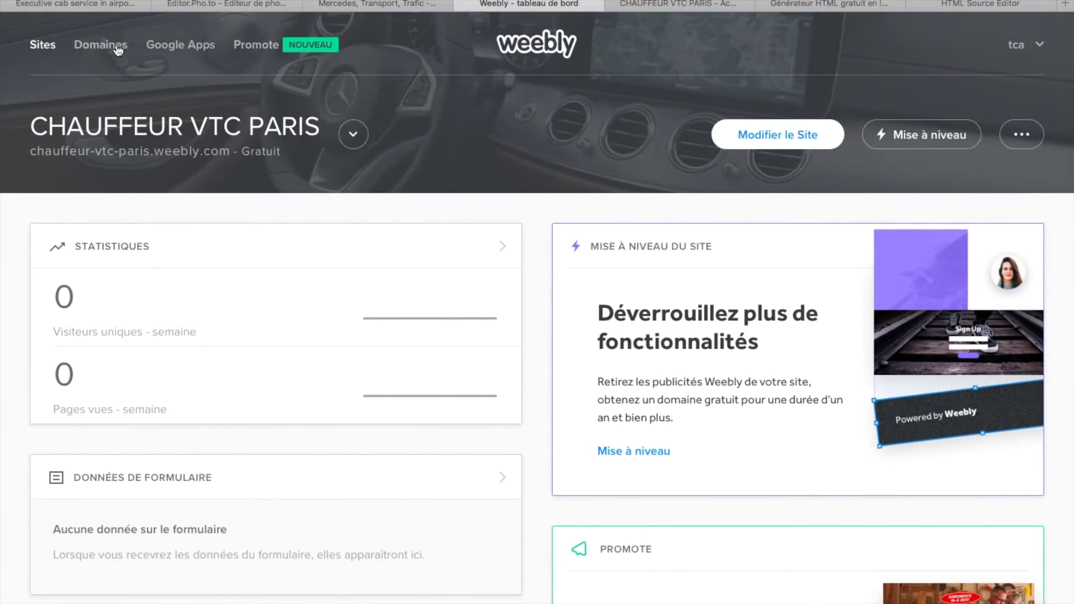
- Go to Domaines and start registering a new domain name in the empty search field
click(107, 52)
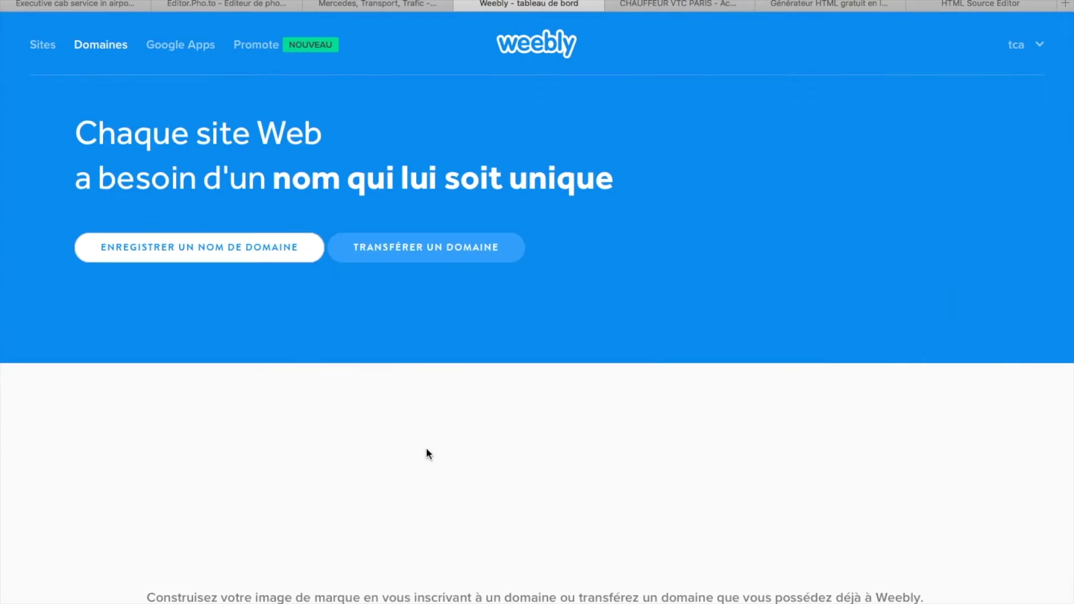
scroll(415, 539, down, 2)
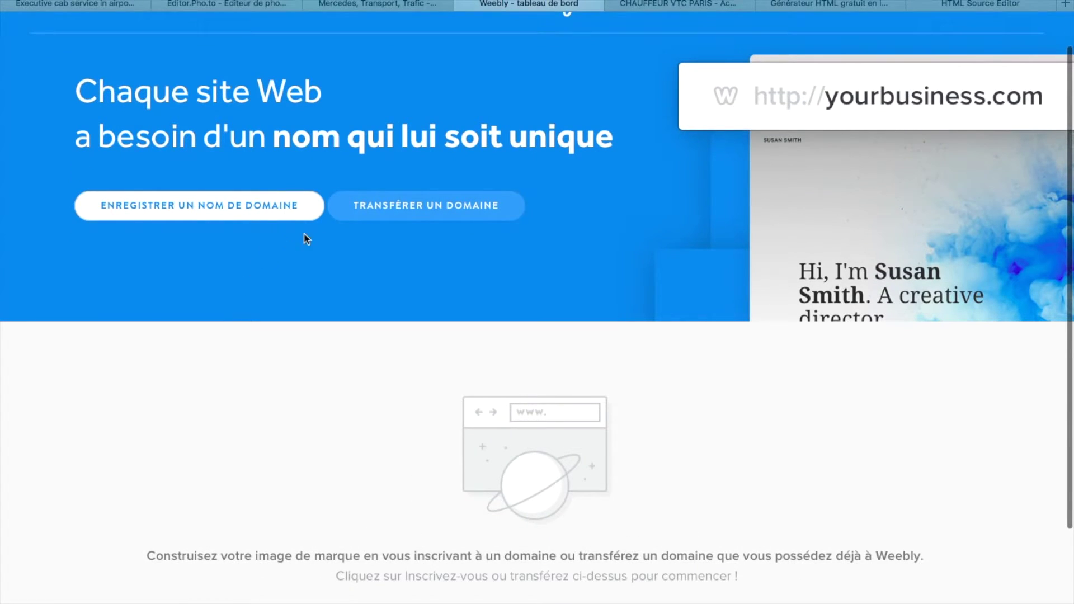
click(217, 209)
click(421, 230)
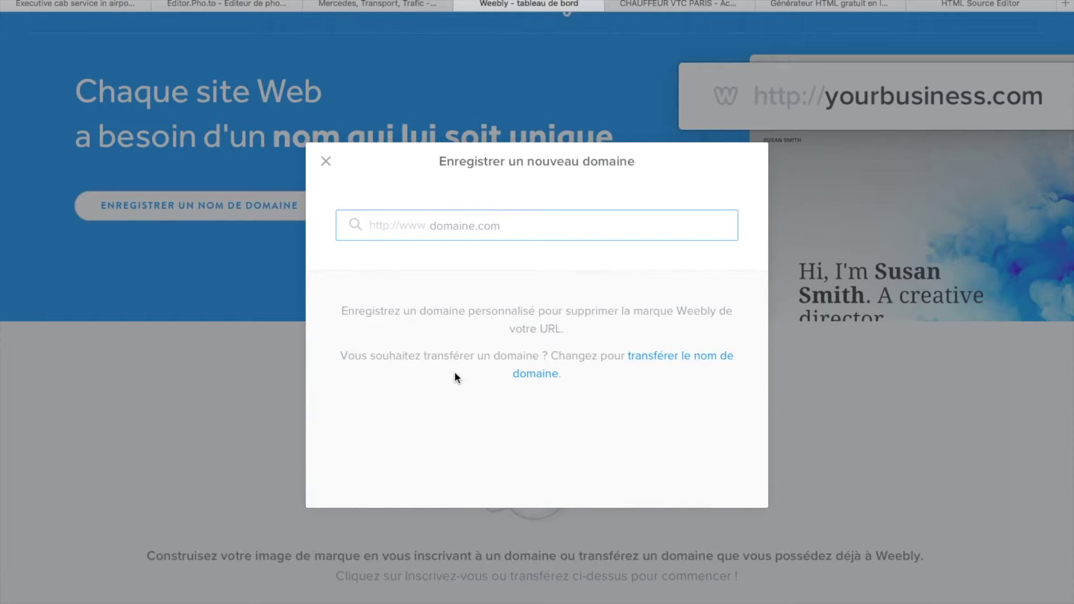
- Search for the domain paris-chauffeur-vtc and choose to purchase paris-chauffeur-vtc.fr
click(390, 230)
text(paris-chauffeyrvtc)
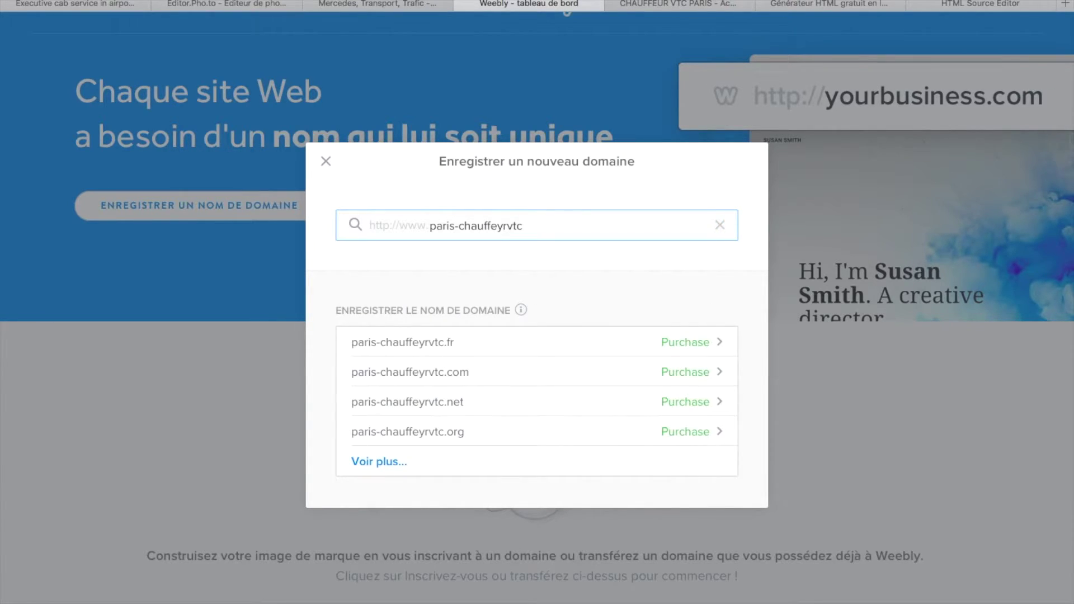
click(503, 225)
key(BackSpace)
text(u)
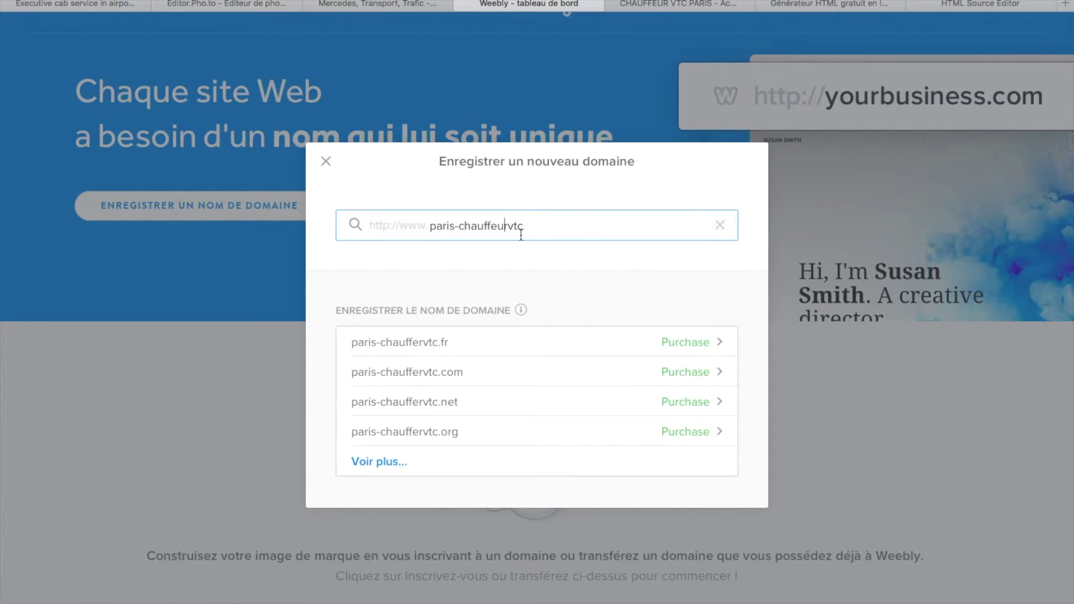
click(510, 225)
click(509, 225)
text(-)
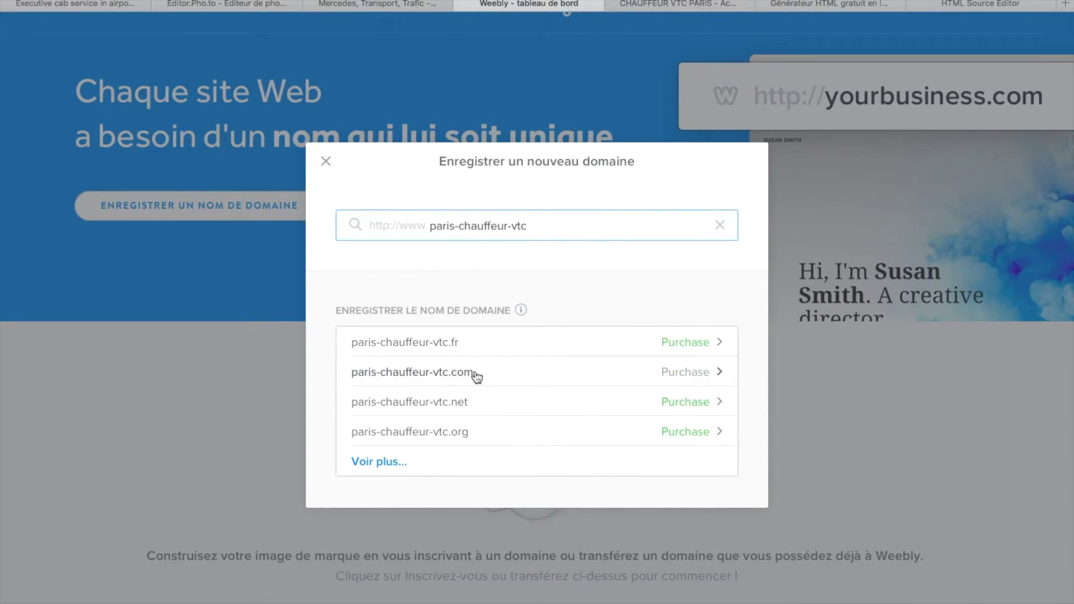
click(712, 340)
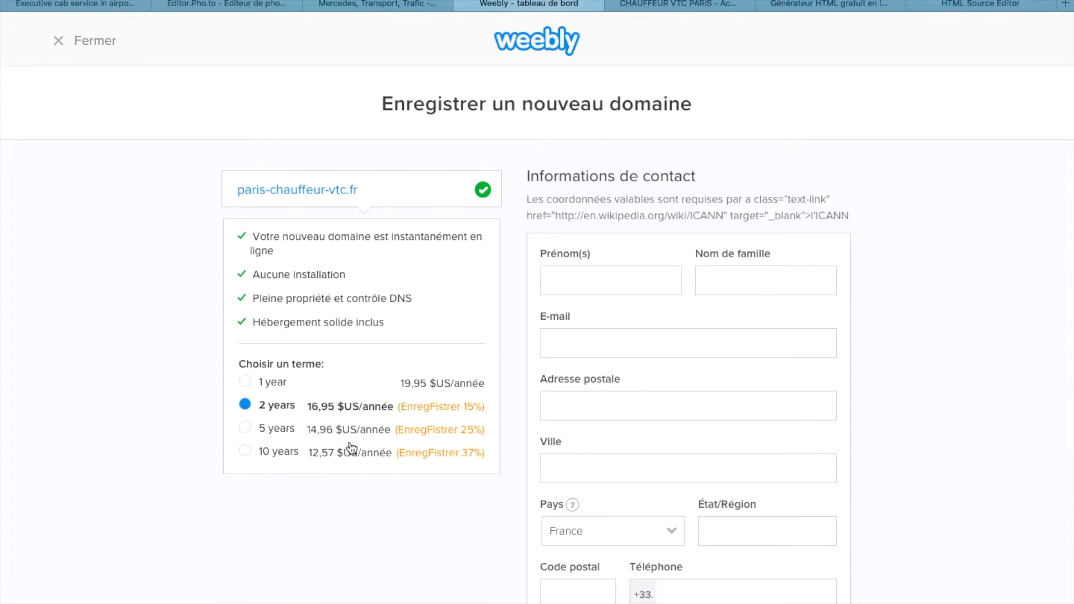
- Choose the 1-year registration term for paris-chauffeur-vtc.fr
scroll(351, 448, down, 3)
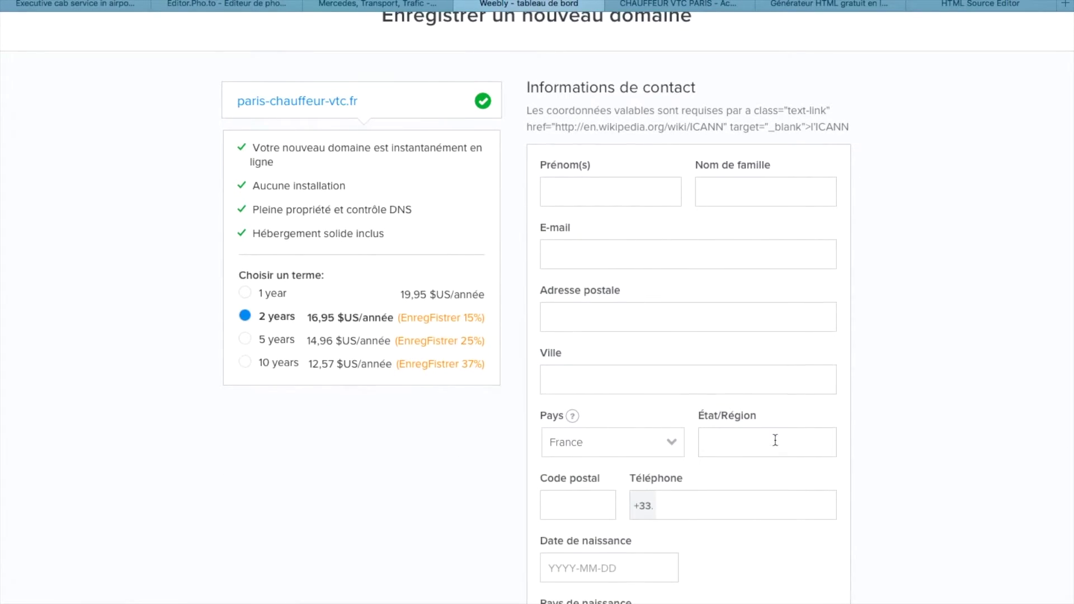
scroll(776, 440, down, 10)
scroll(593, 408, up, 8)
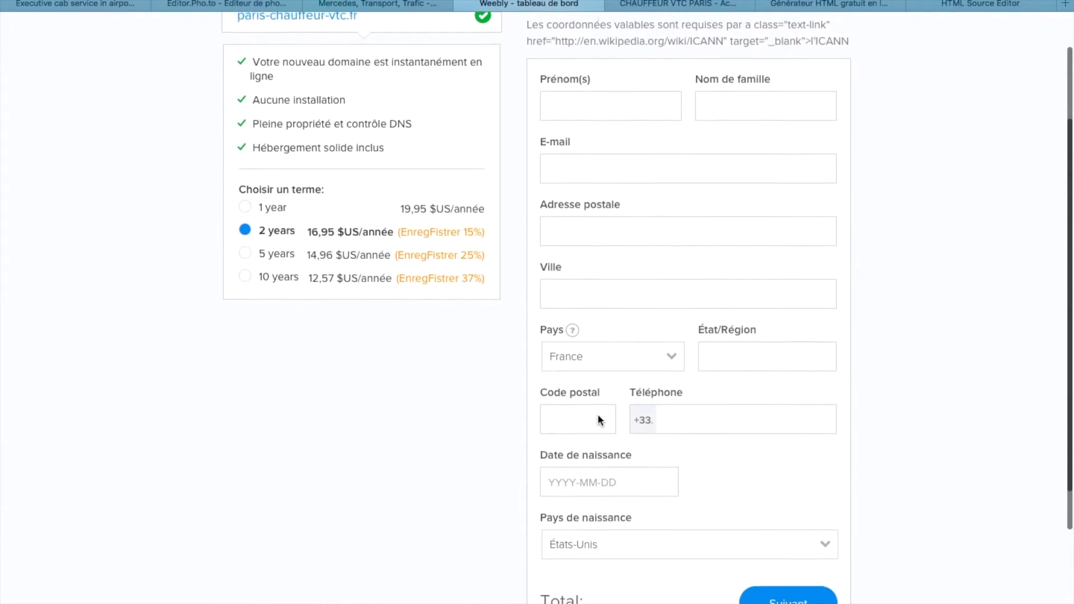
click(244, 205)
scroll(336, 324, down, 4)
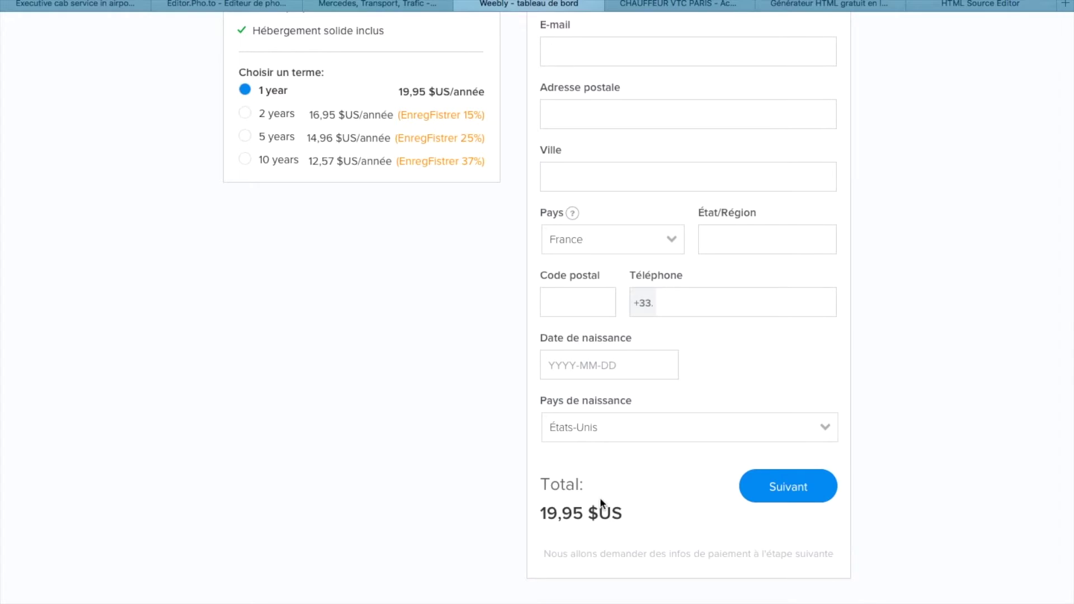
scroll(569, 492, up, 10)
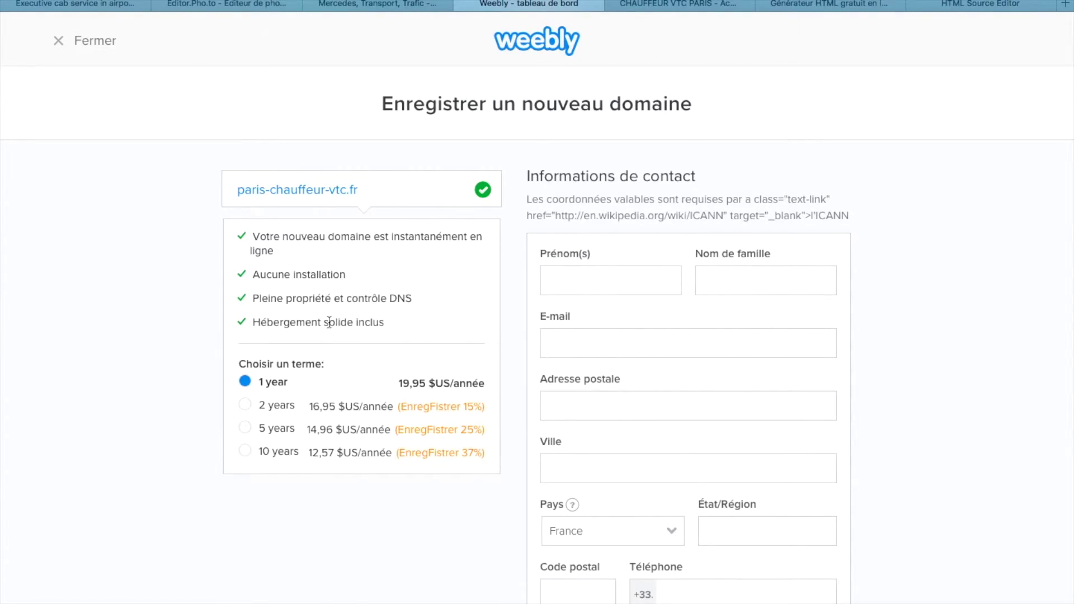
- Check the 19,95 $US total, then bring up Pixabay's 488 Mercedes Transport/Trafic images
scroll(394, 409, down, 3)
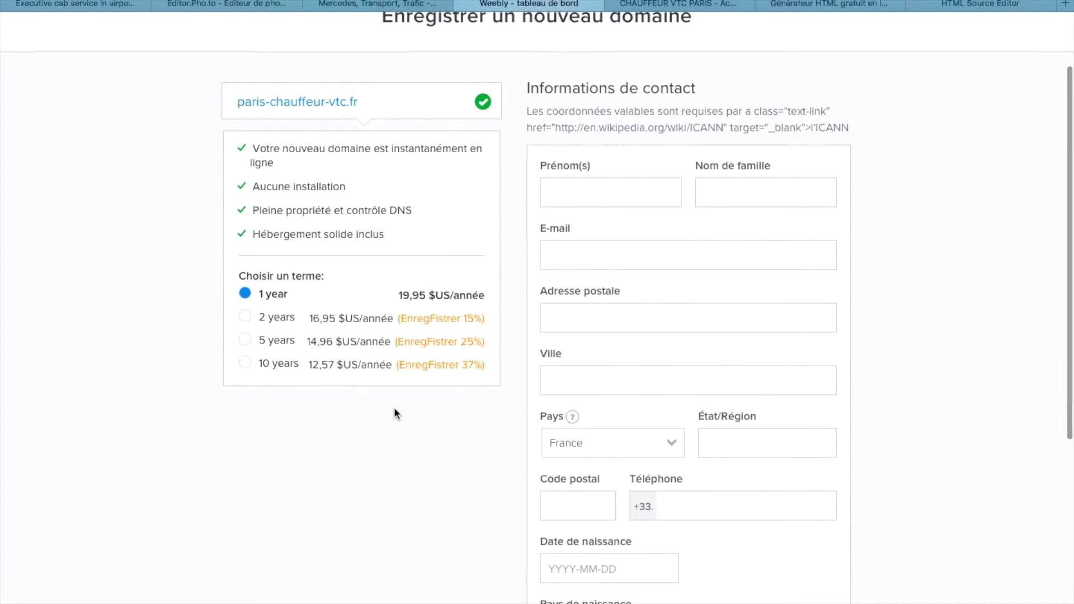
scroll(395, 414, down, 7)
scroll(395, 414, up, 10)
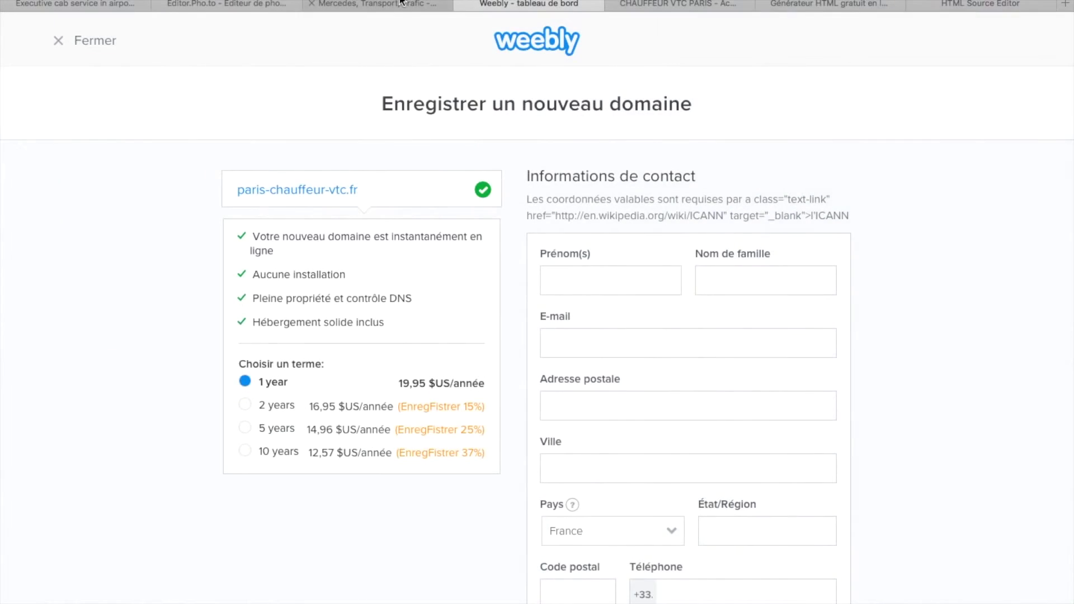
click(397, 4)
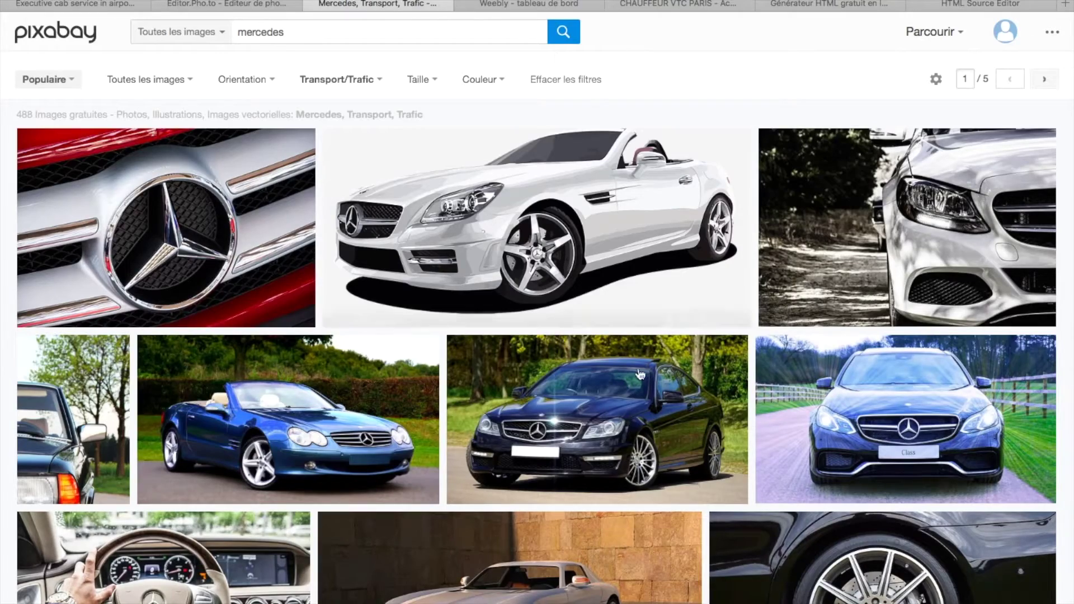
scroll(597, 419, down, 1)
scroll(932, 442, down, 3)
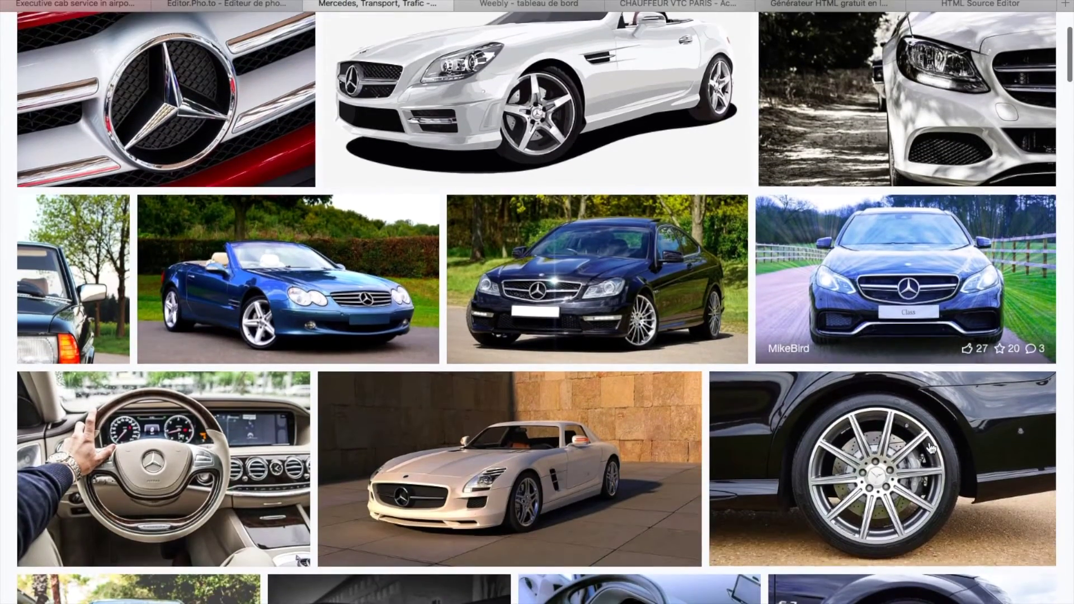
scroll(867, 456, down, 3)
scroll(674, 490, down, 2)
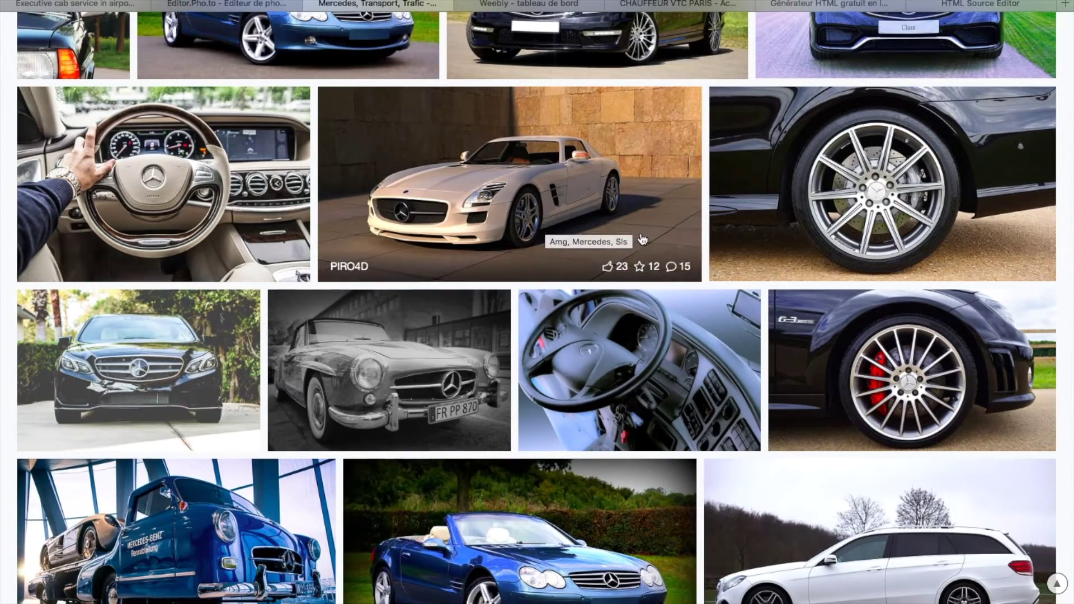
scroll(629, 238, up, 1)
scroll(866, 239, up, 4)
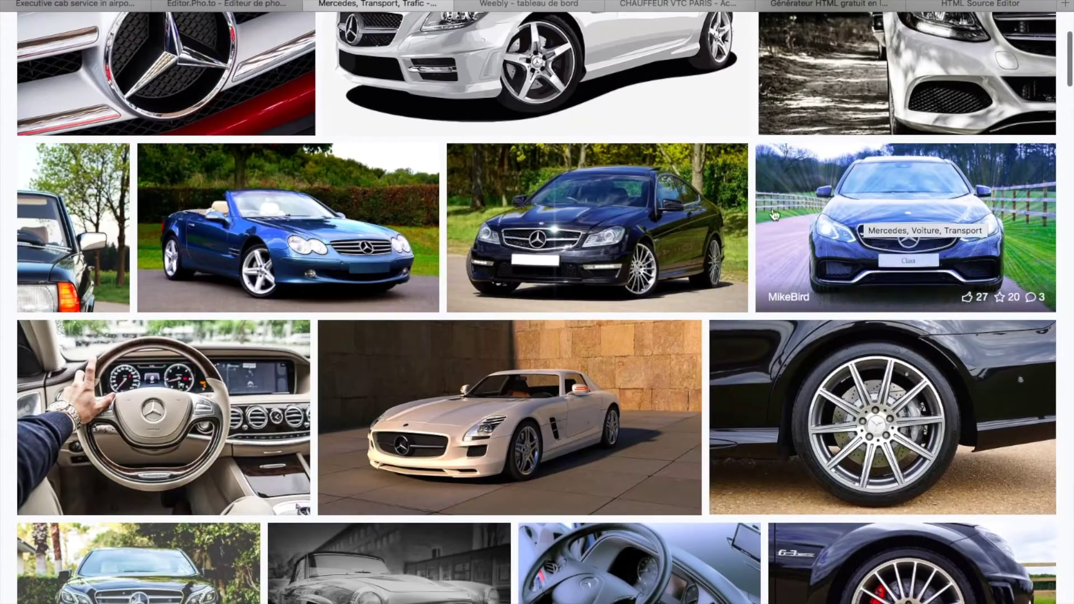
scroll(496, 260, down, 7)
scroll(497, 261, down, 7)
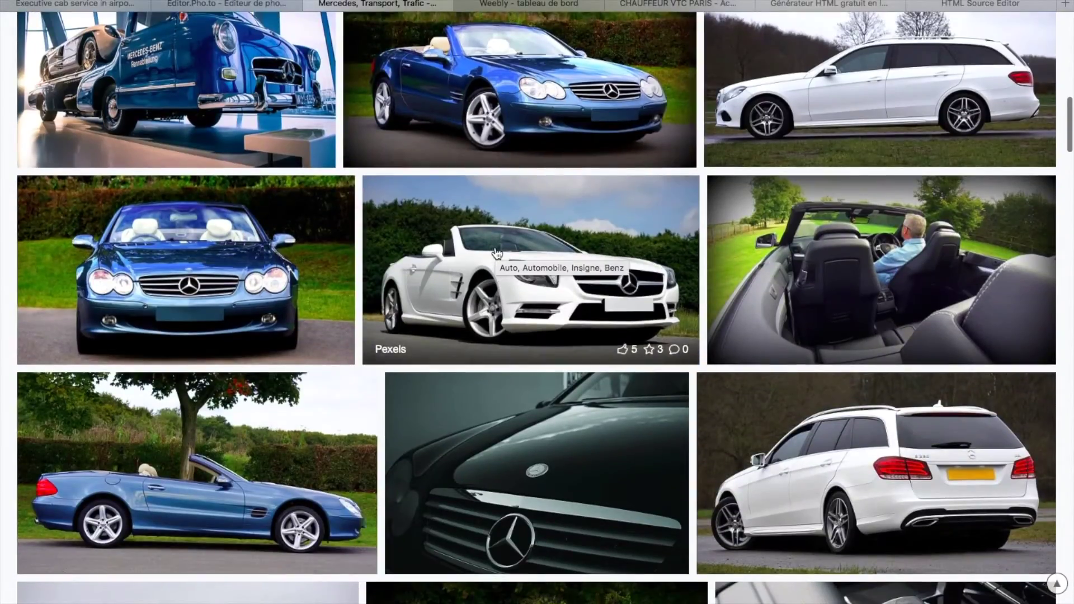
scroll(497, 257, down, 10)
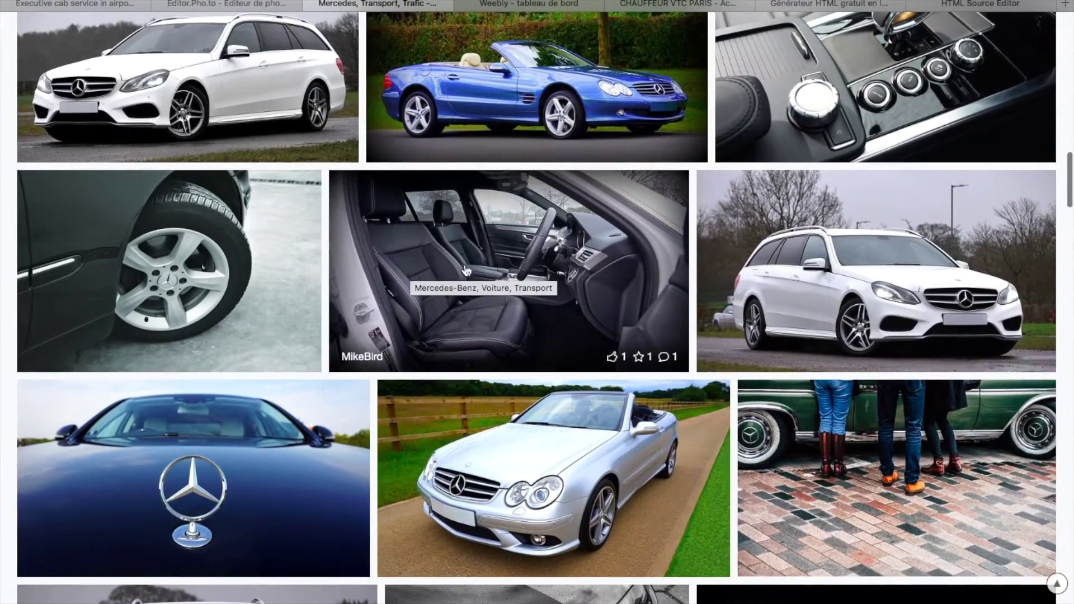
scroll(576, 311, down, 3)
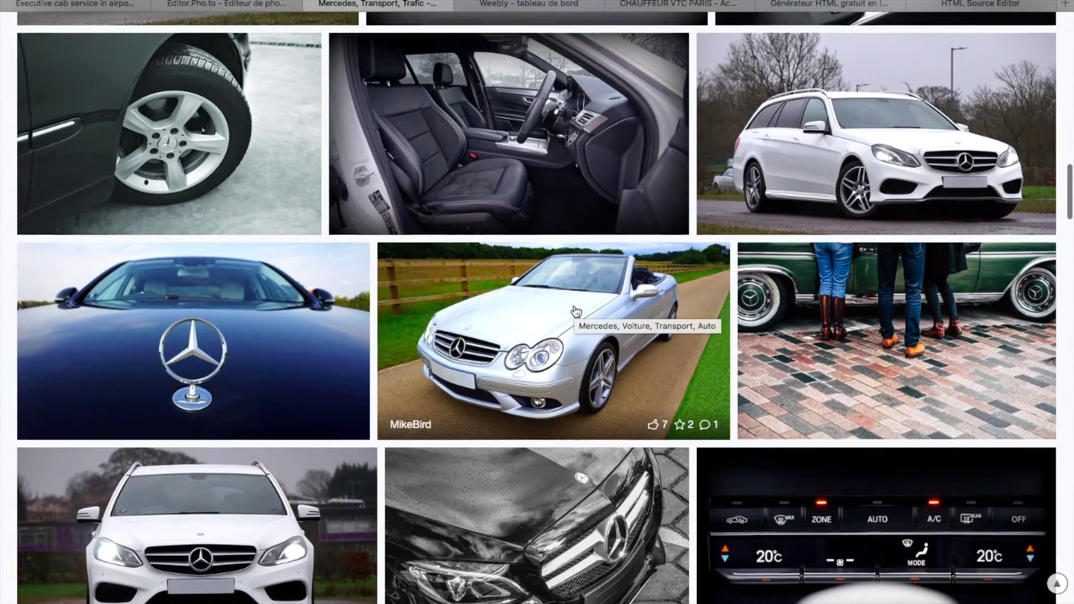
scroll(577, 312, down, 2)
scroll(576, 312, down, 4)
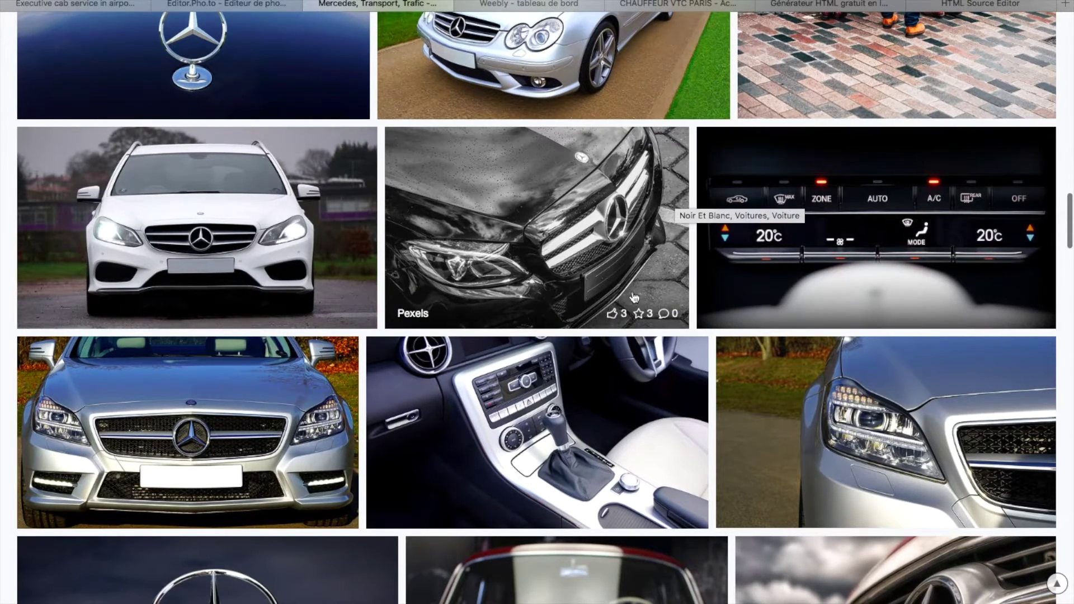
scroll(307, 253, down, 5)
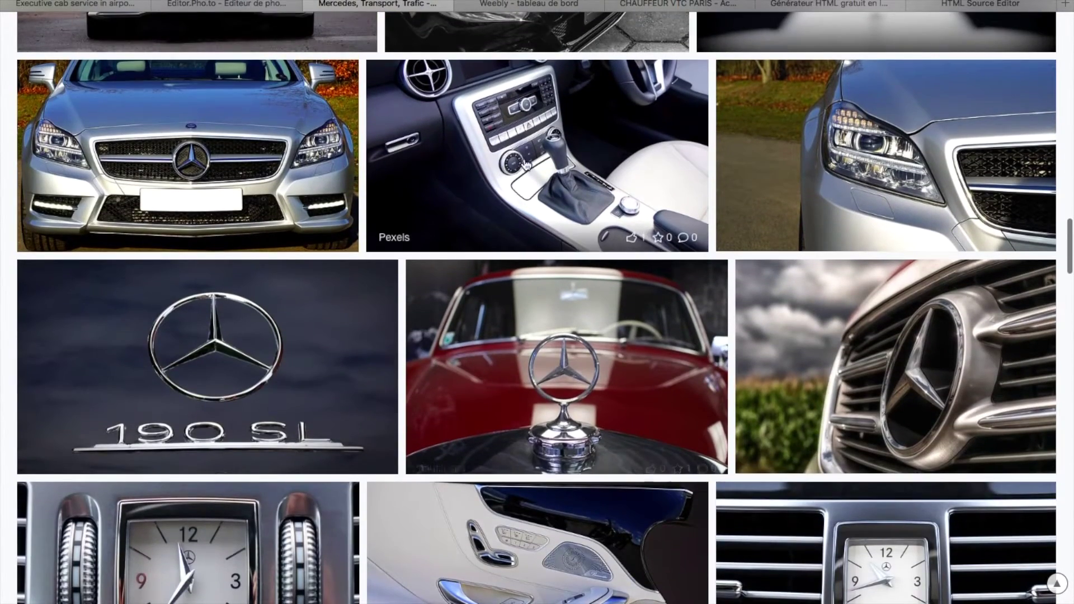
scroll(539, 423, down, 3)
scroll(538, 422, down, 3)
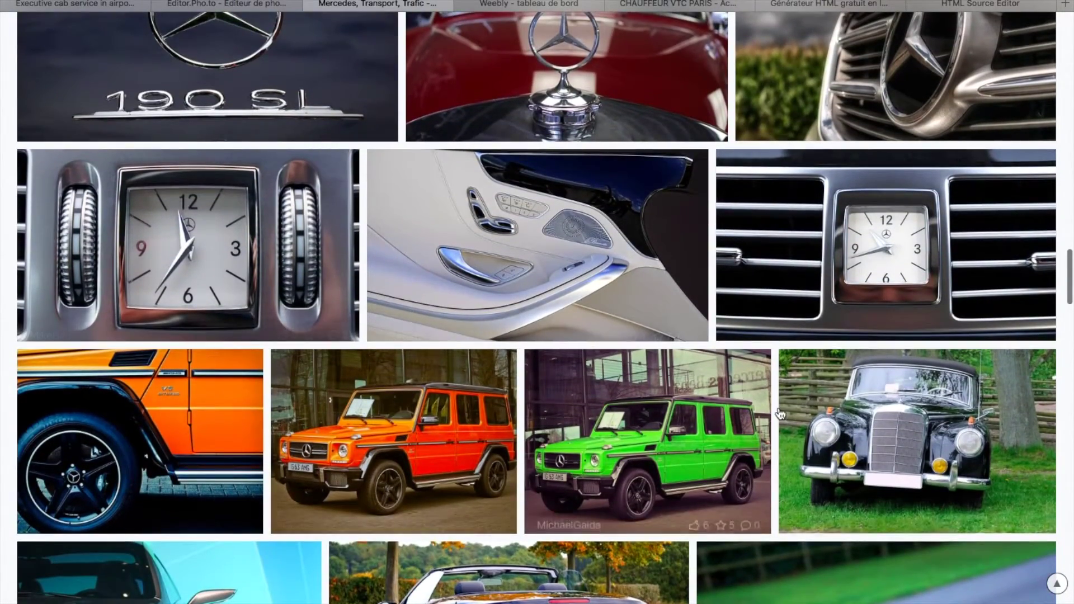
scroll(779, 413, down, 9)
scroll(779, 414, down, 12)
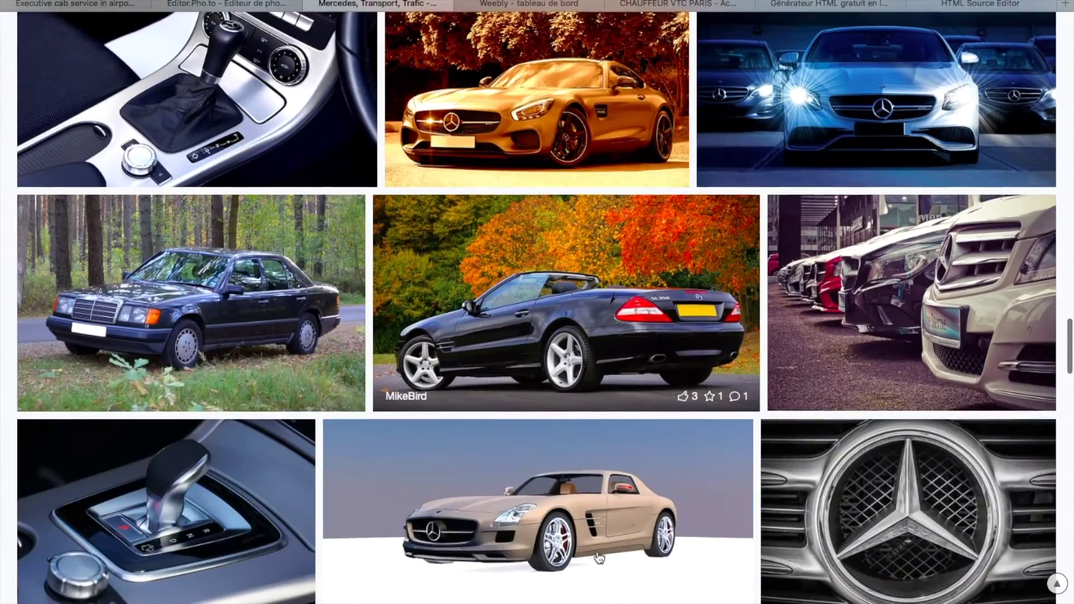
scroll(599, 557, down, 4)
scroll(601, 576, up, 20)
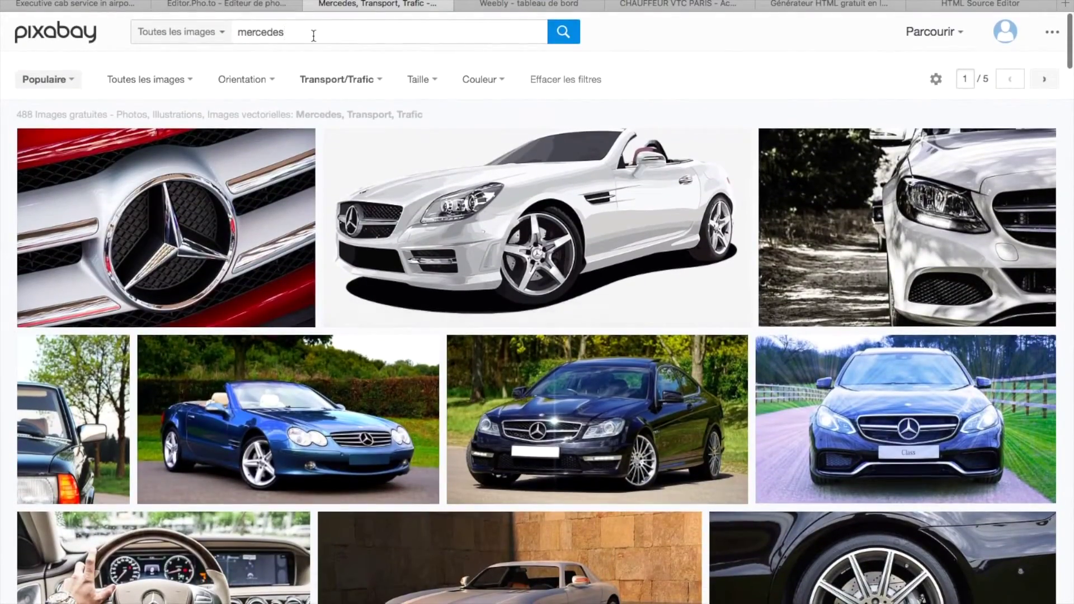
drag(314, 34, 184, 33)
text(Audi)
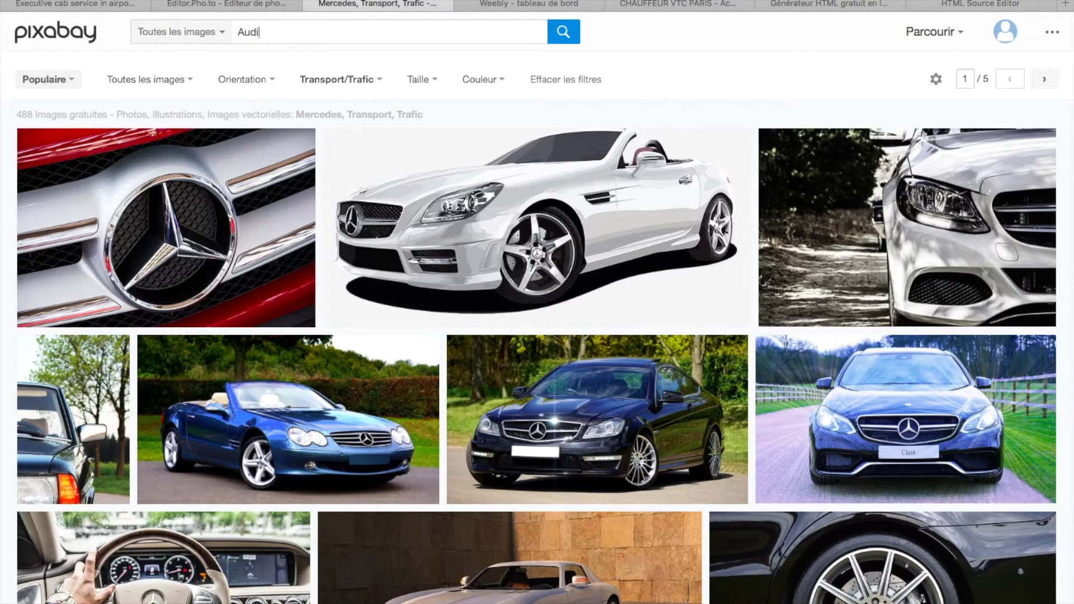
click(562, 33)
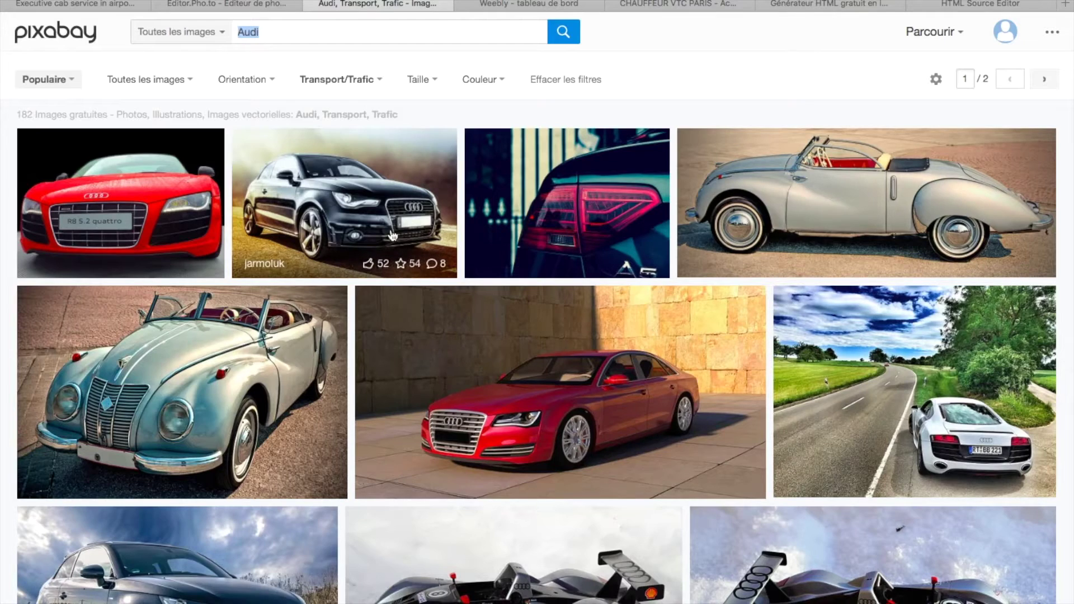
scroll(615, 453, down, 2)
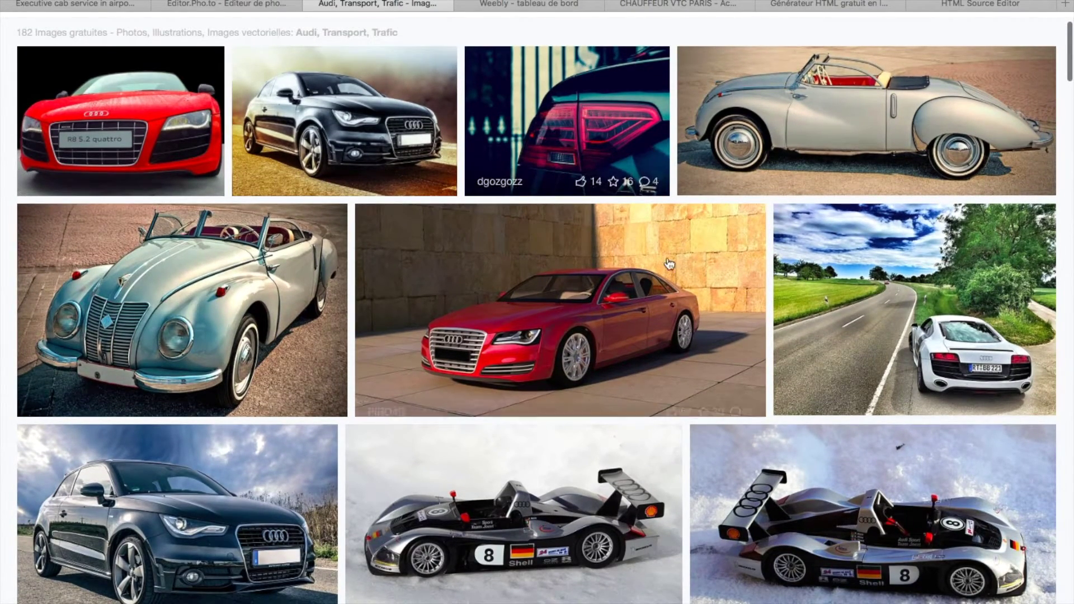
scroll(728, 520, down, 3)
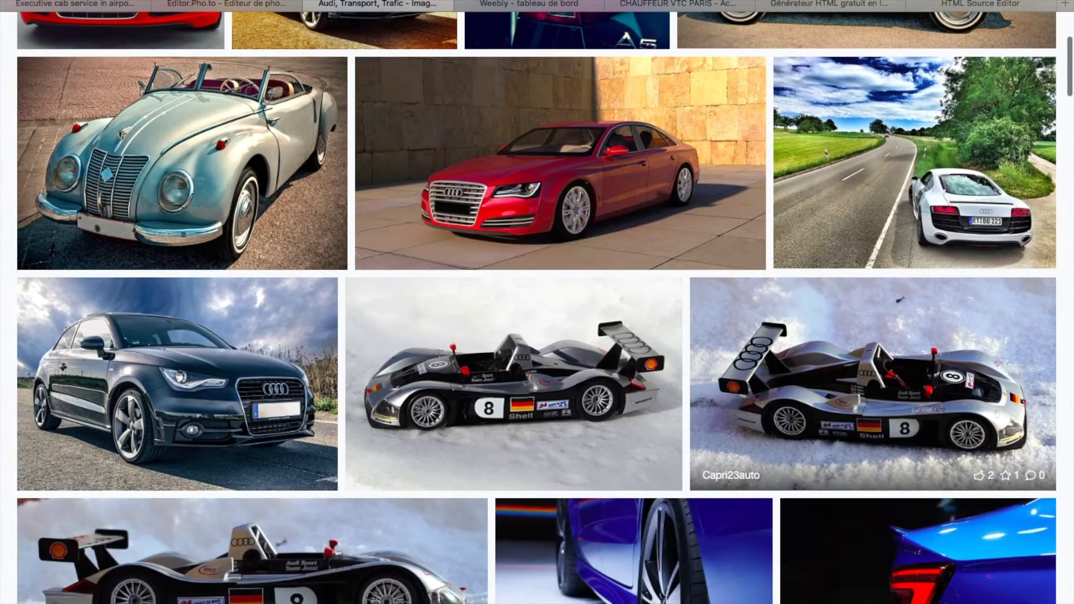
scroll(612, 274, down, 8)
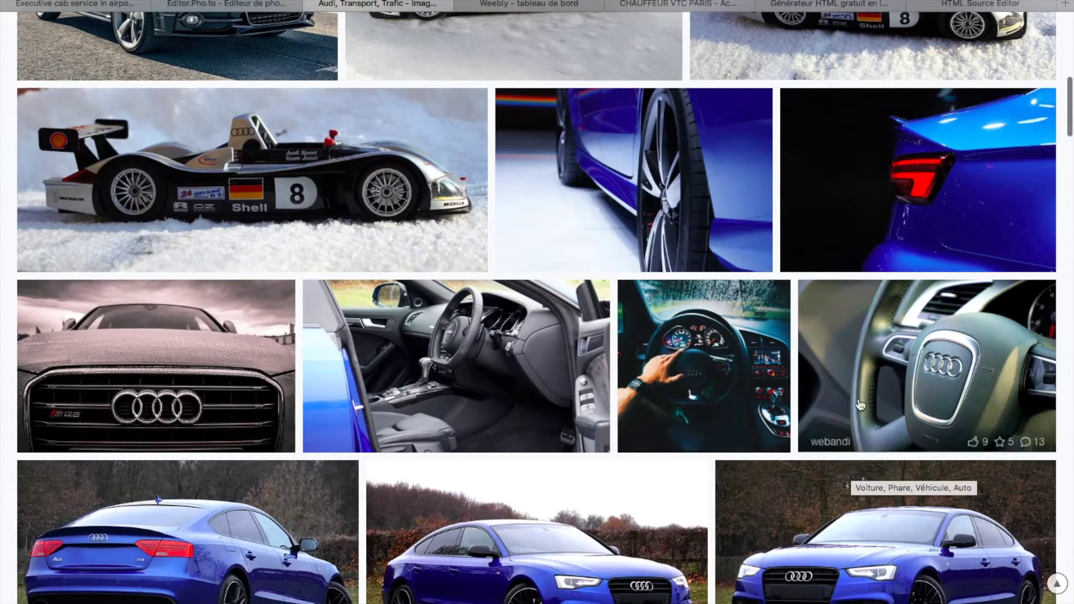
scroll(896, 369, down, 4)
scroll(713, 413, down, 3)
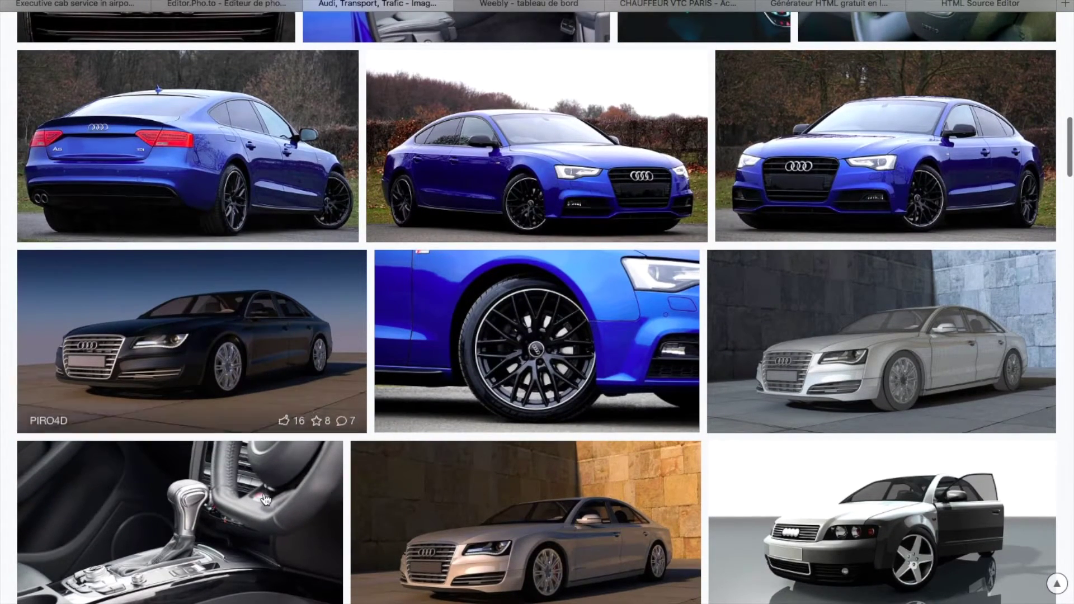
scroll(140, 317, down, 4)
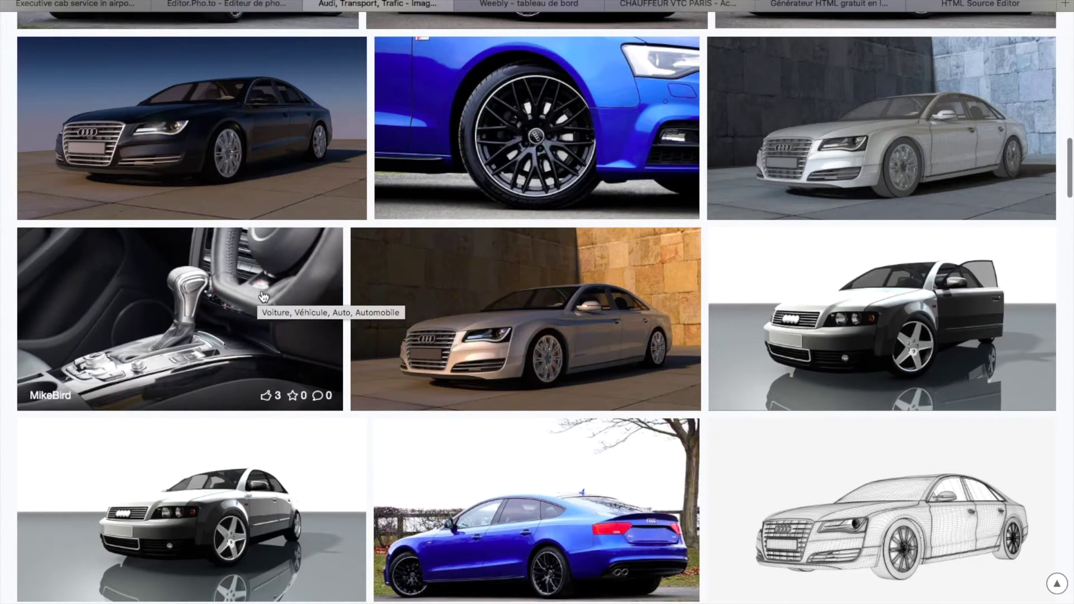
scroll(545, 448, down, 7)
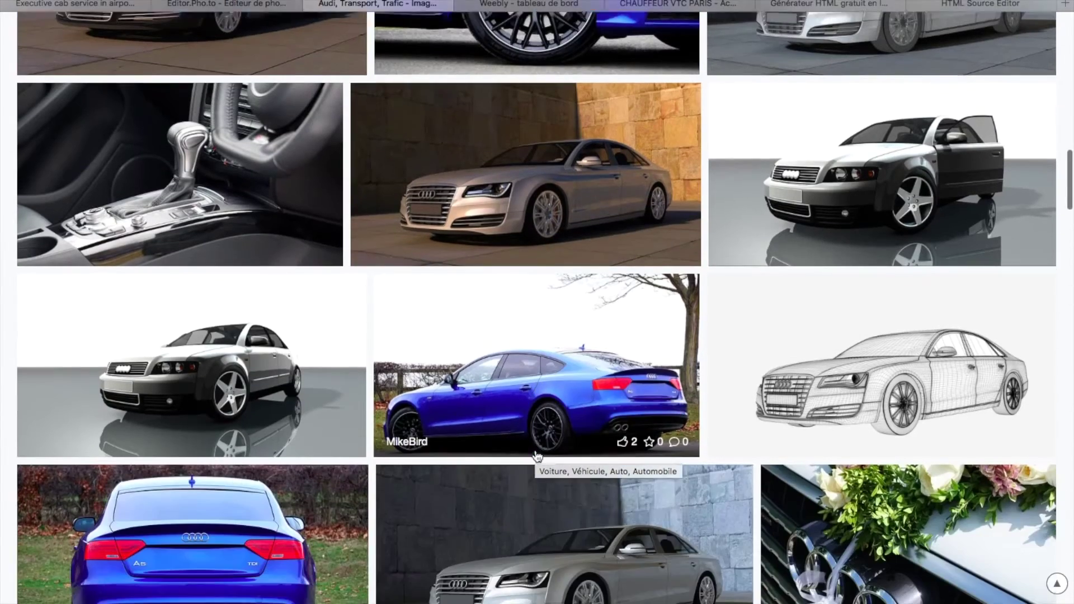
scroll(546, 496, down, 9)
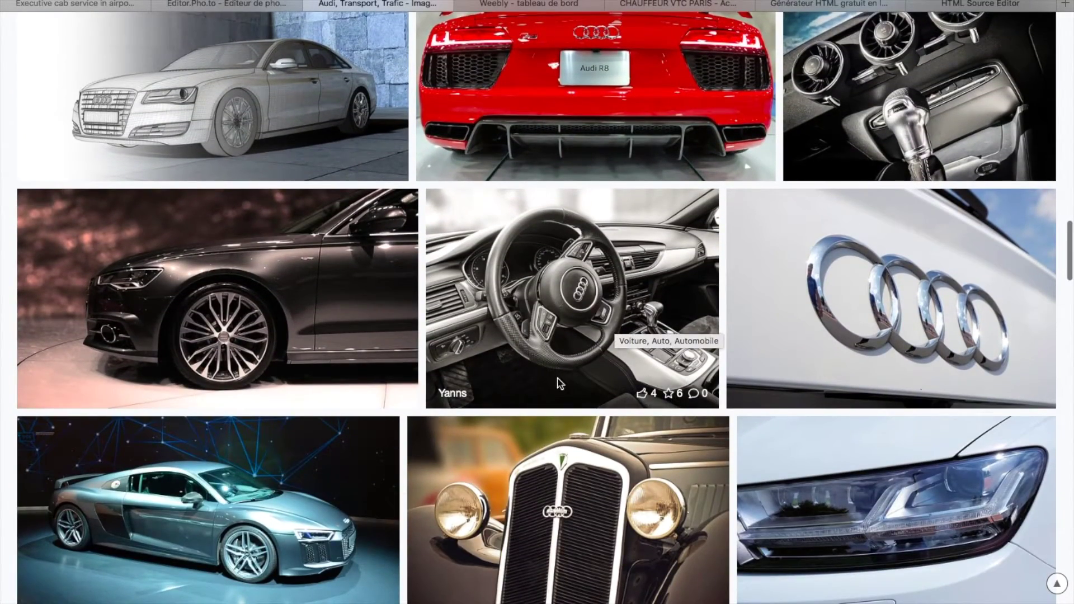
scroll(559, 384, down, 2)
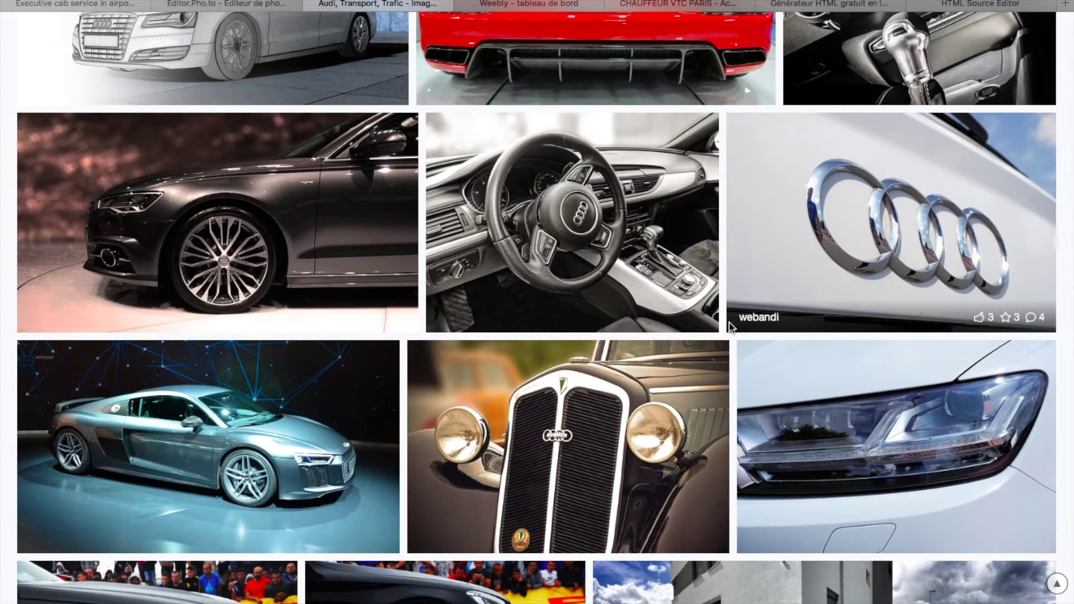
scroll(730, 327, down, 5)
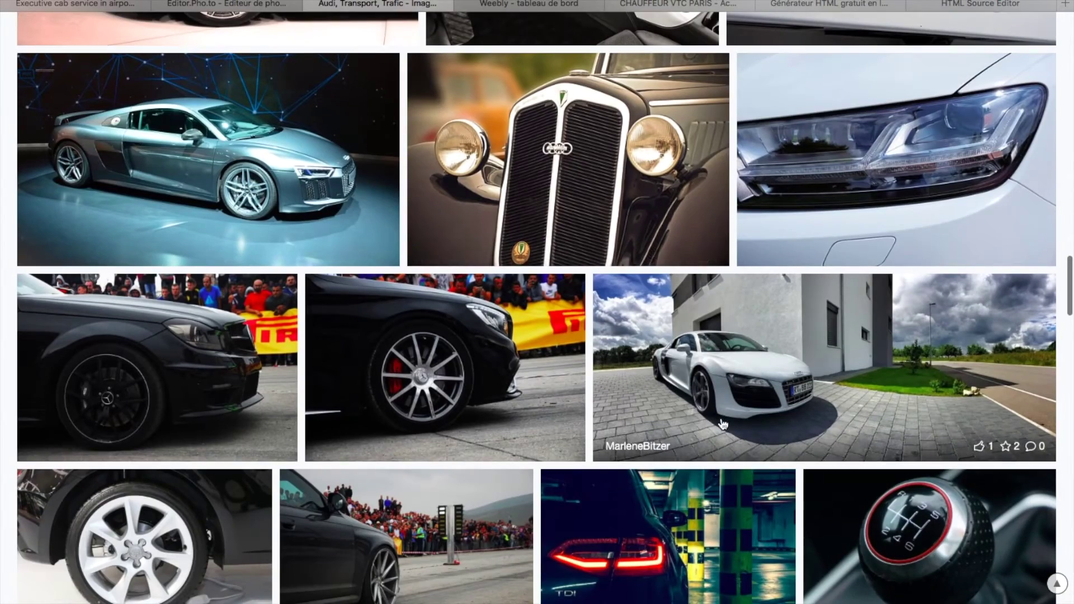
scroll(634, 411, down, 1)
scroll(722, 486, down, 5)
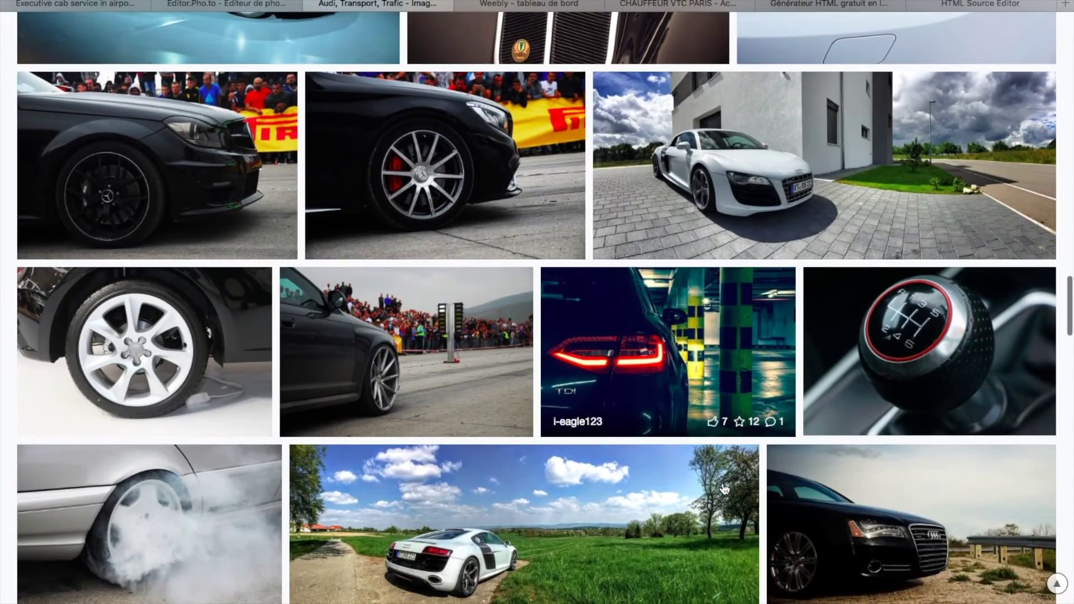
scroll(724, 490, down, 6)
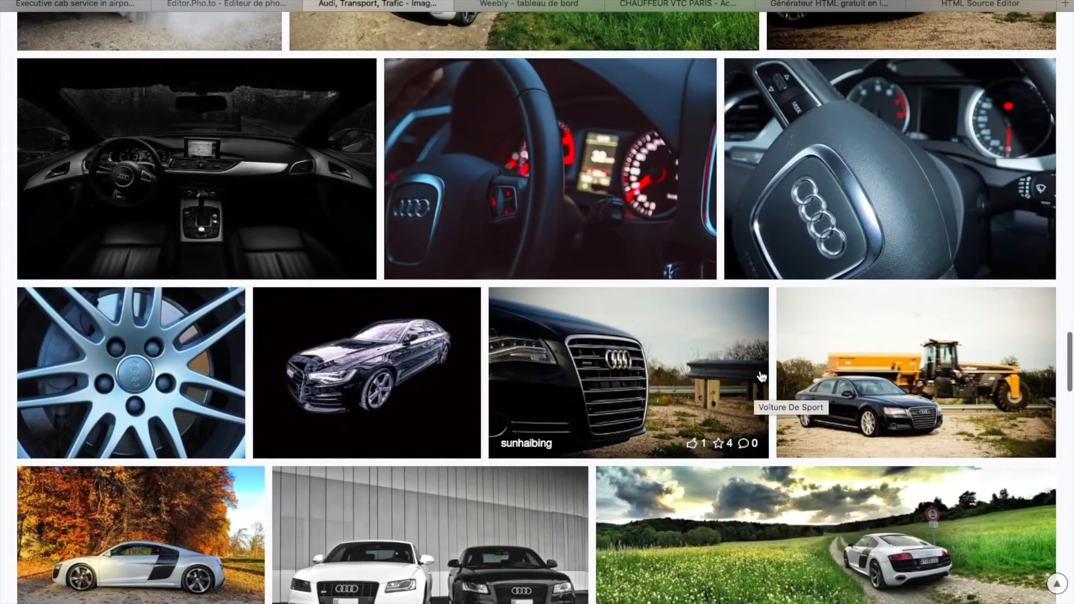
scroll(768, 363, down, 3)
scroll(768, 364, up, 20)
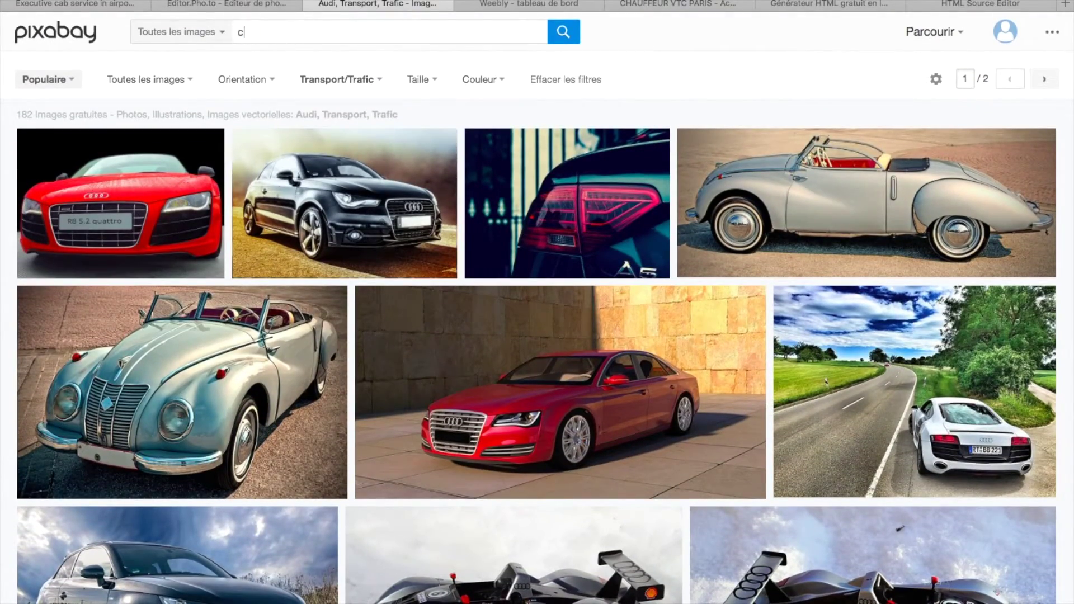
- Search Pixabay for 'chauffeur', browse the 18 free results, then move to Editor.Pho.to's upload prompt
text(uffeur)
key(Return)
scroll(280, 238, down, 8)
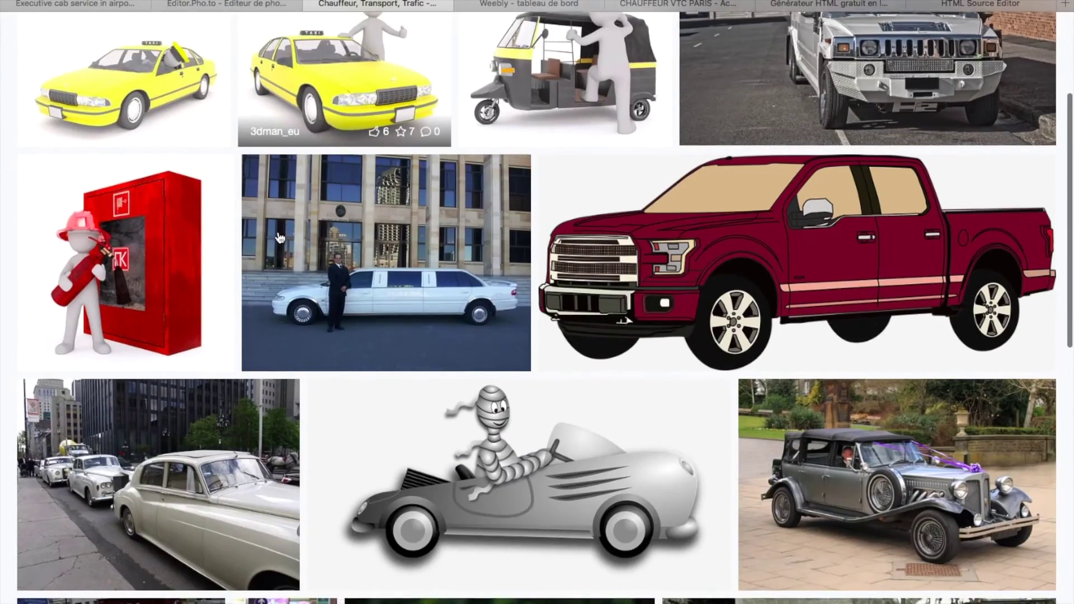
scroll(280, 234, down, 8)
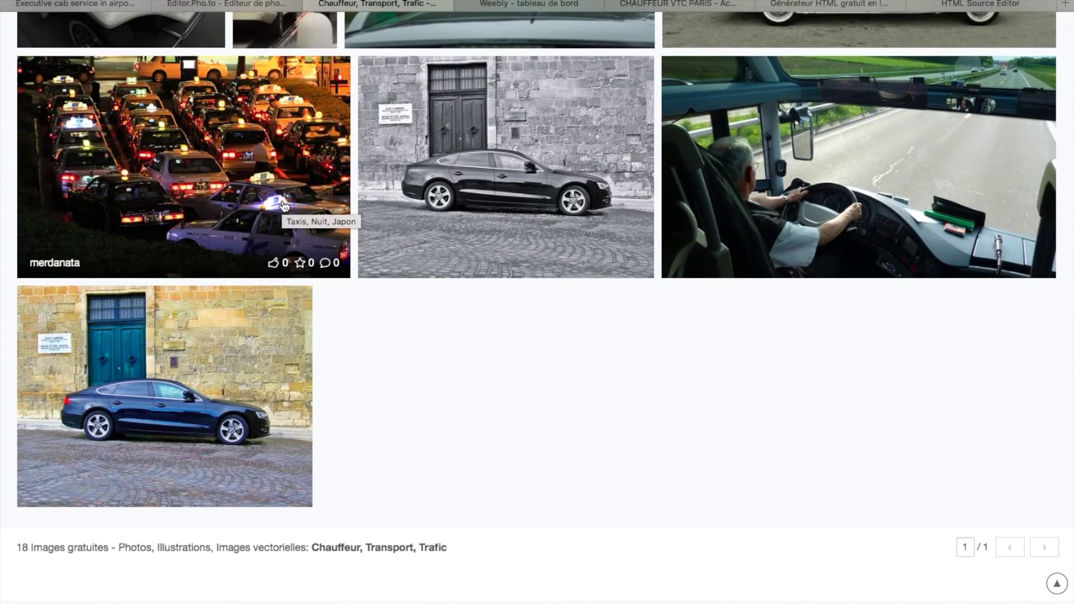
scroll(283, 206, up, 10)
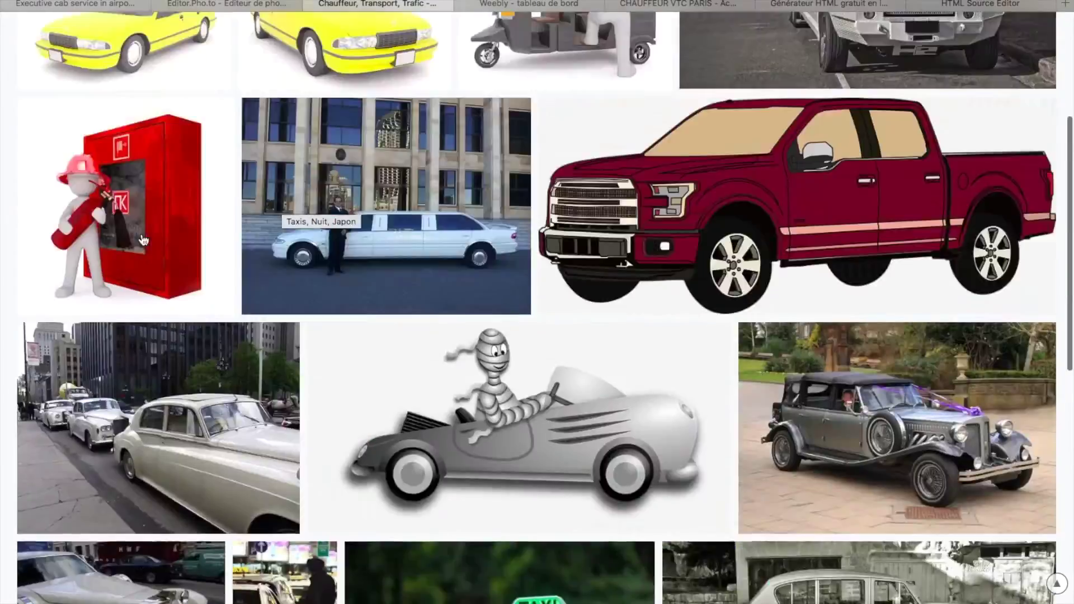
scroll(143, 240, down, 6)
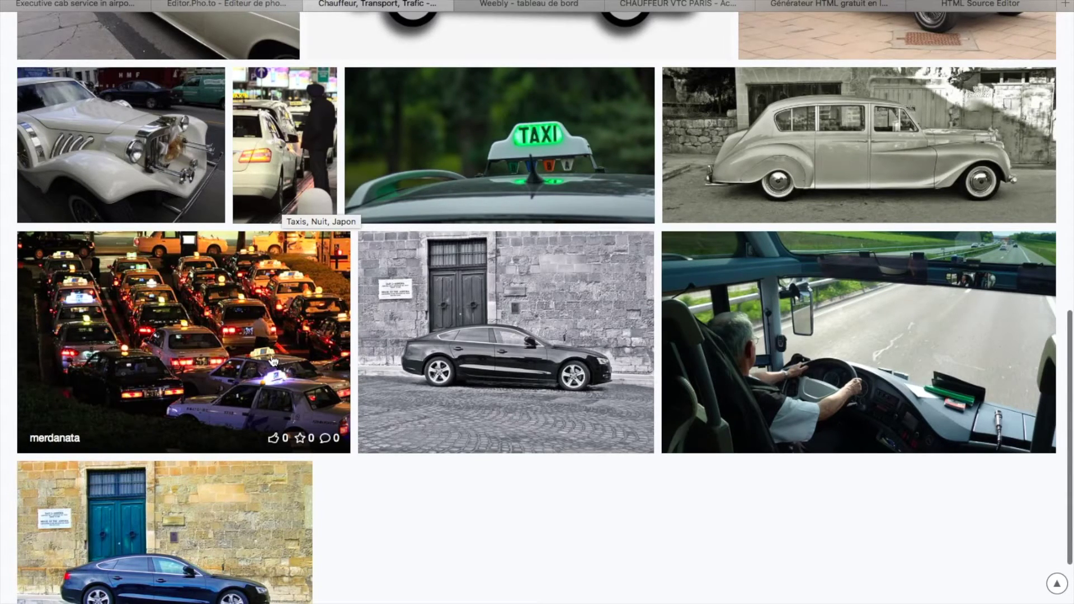
scroll(275, 370, up, 15)
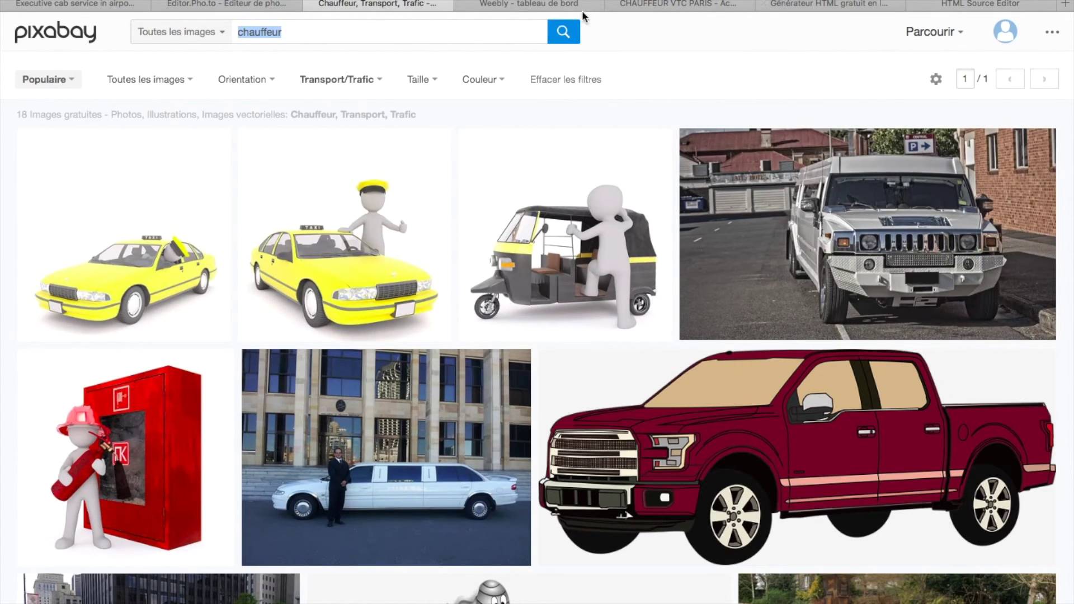
click(241, 5)
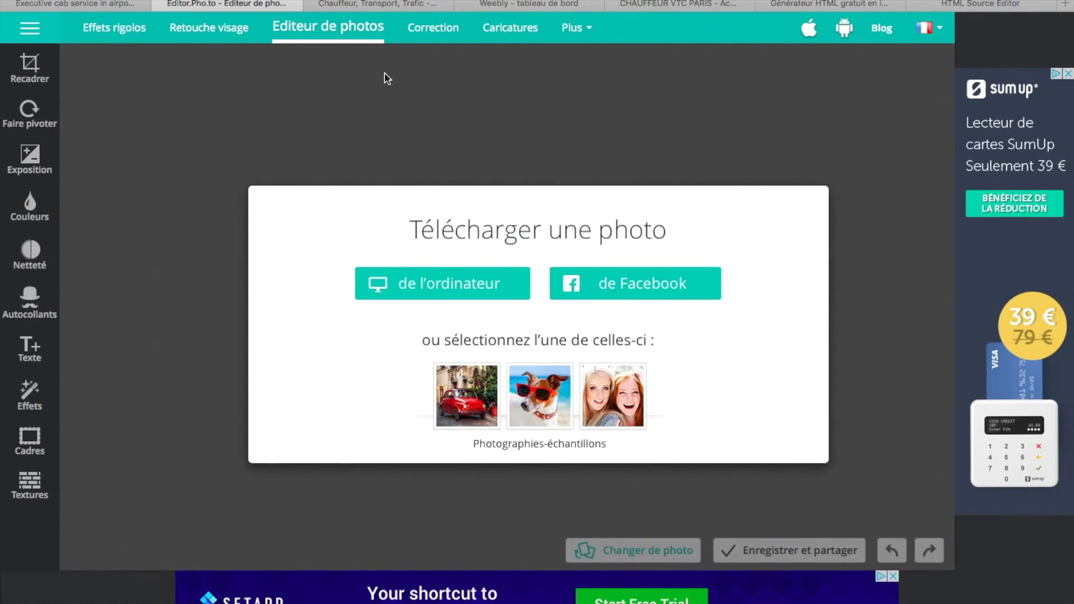
- Go via the Générateur HTML tab to the live CHAUFFEUR VTC PARIS home page, priced from 50€
mouse_move(696, 1)
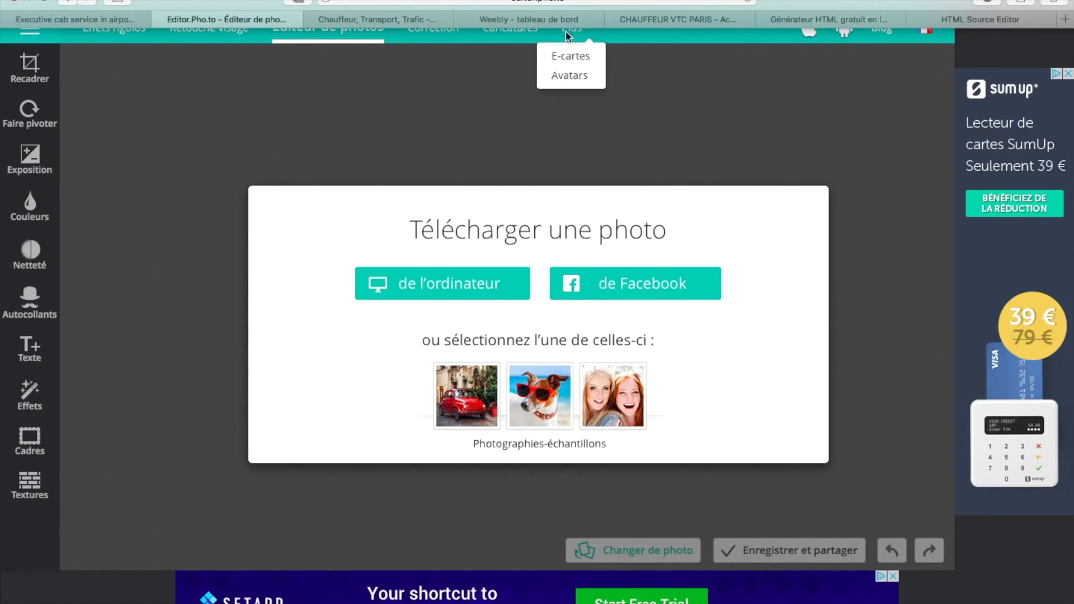
click(830, 19)
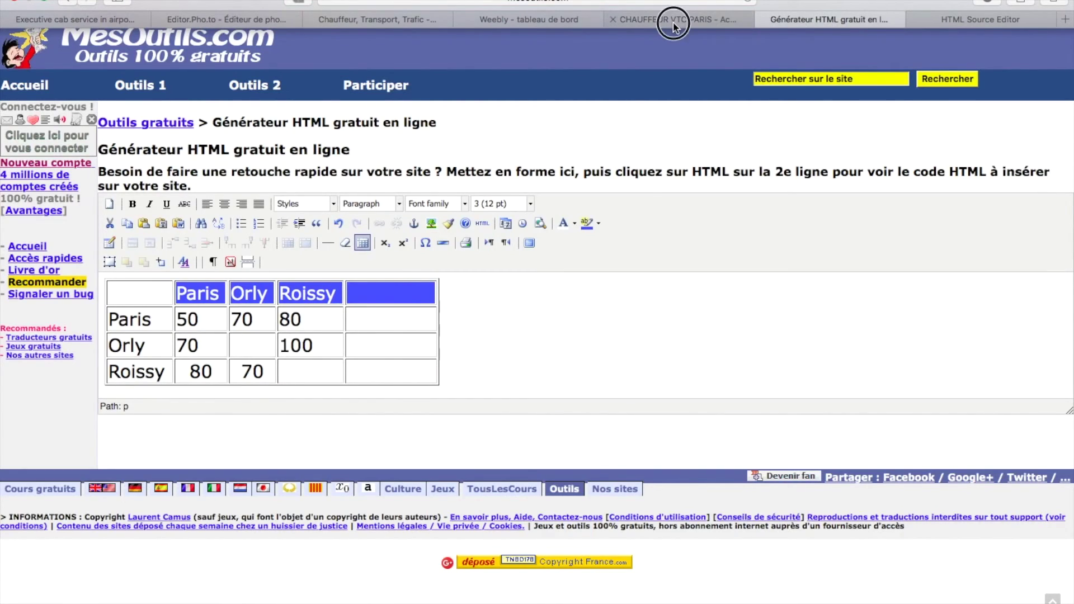
click(674, 23)
scroll(632, 168, down, 5)
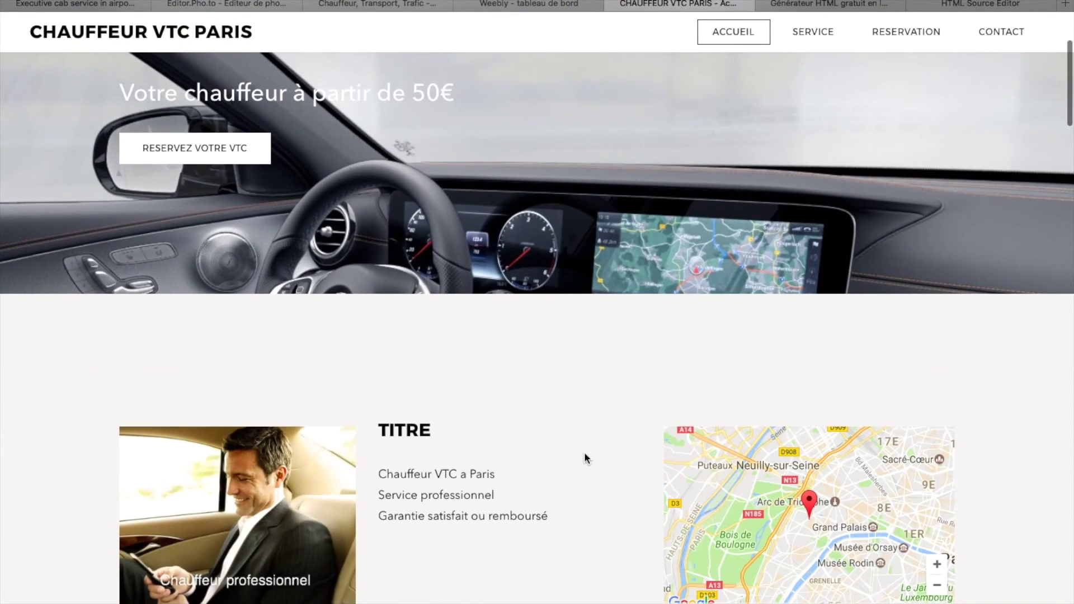
scroll(584, 453, up, 4)
scroll(584, 452, down, 8)
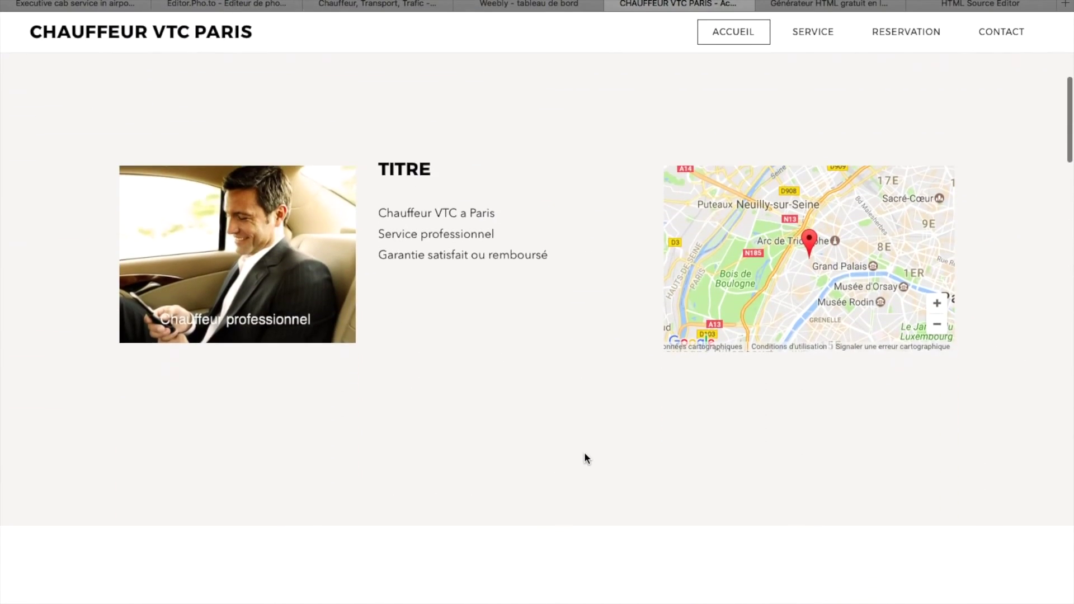
scroll(585, 454, up, 5)
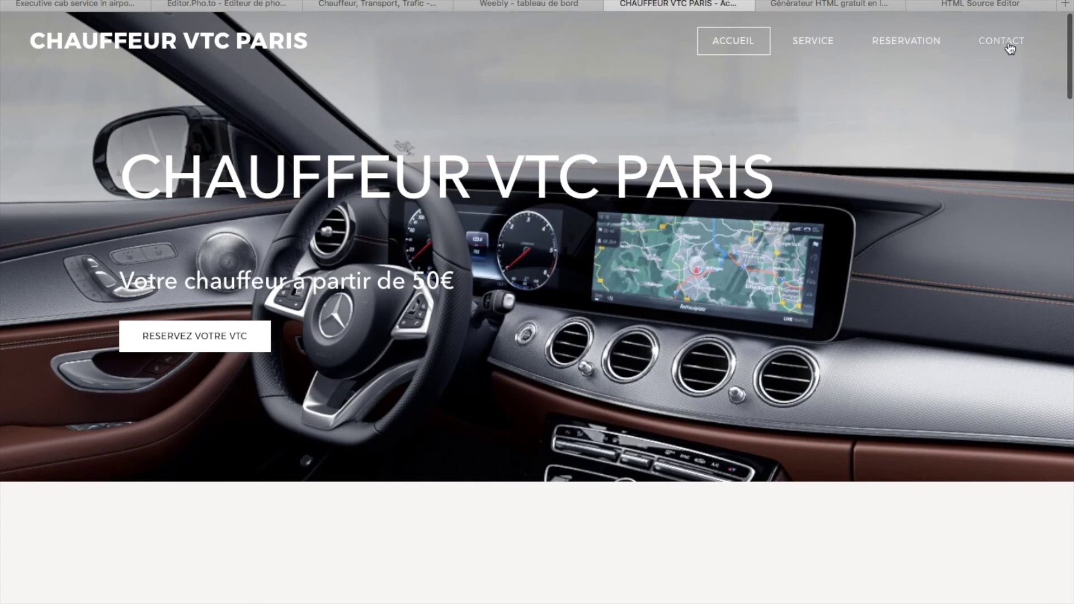
scroll(740, 332, down, 15)
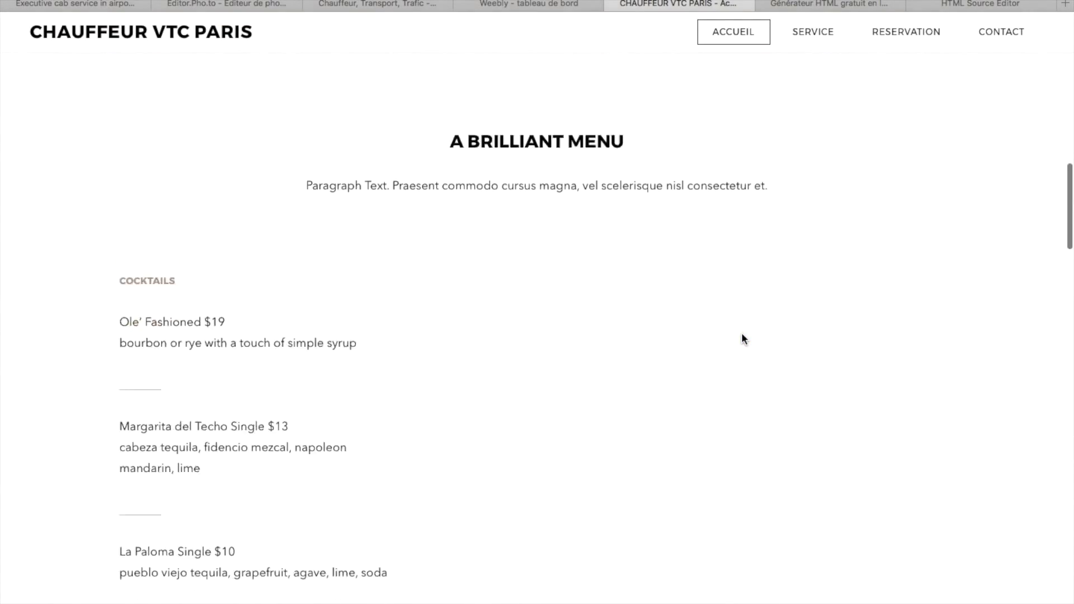
scroll(741, 332, up, 15)
scroll(744, 330, down, 10)
scroll(744, 314, up, 10)
click(735, 44)
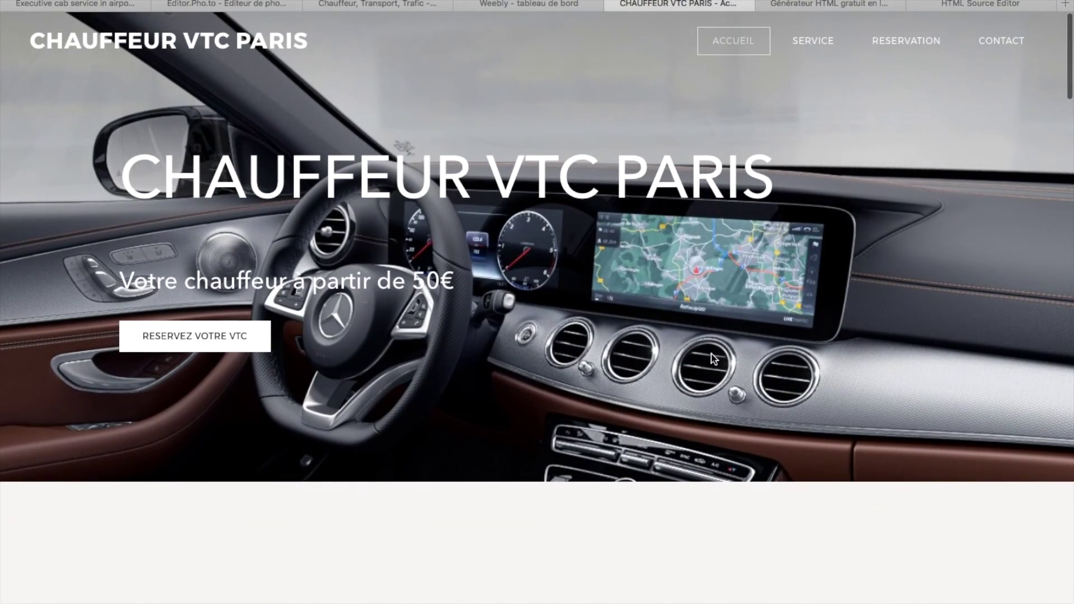
scroll(713, 358, down, 10)
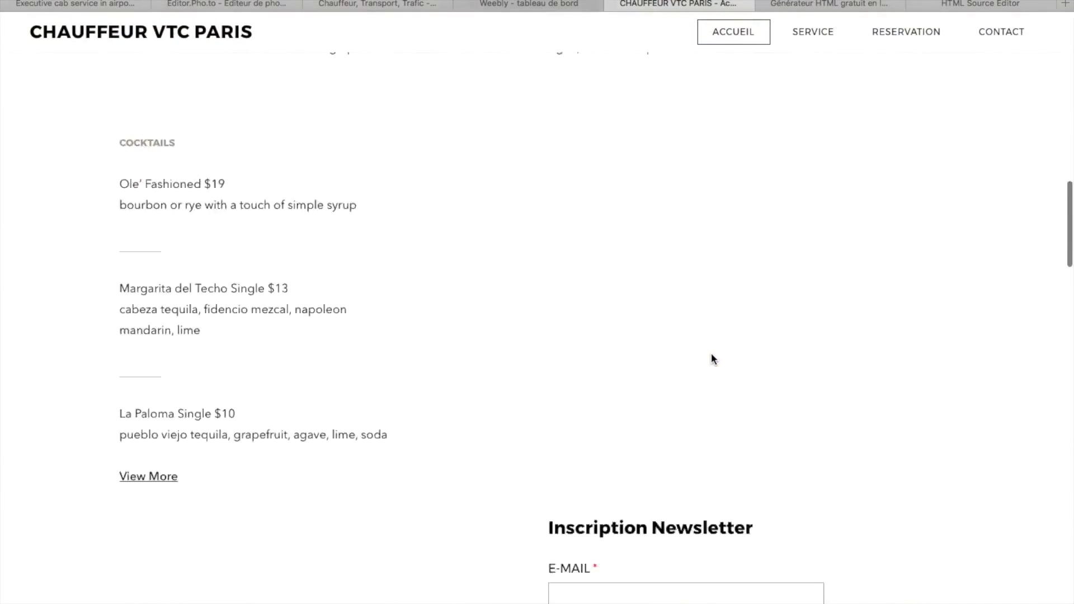
scroll(713, 358, up, 9)
scroll(715, 359, up, 2)
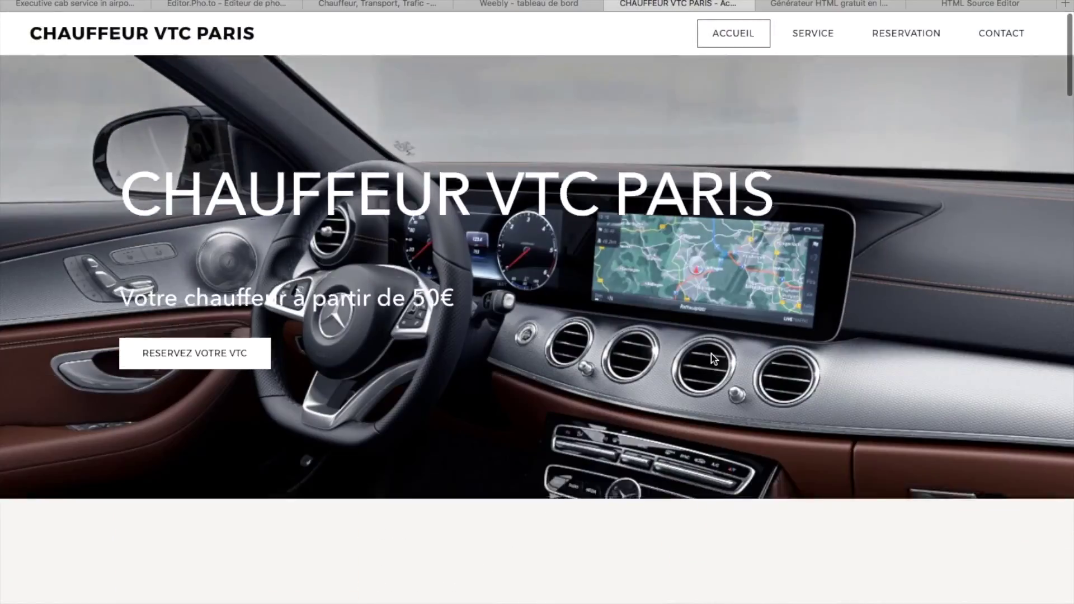
scroll(714, 358, down, 10)
scroll(713, 359, up, 10)
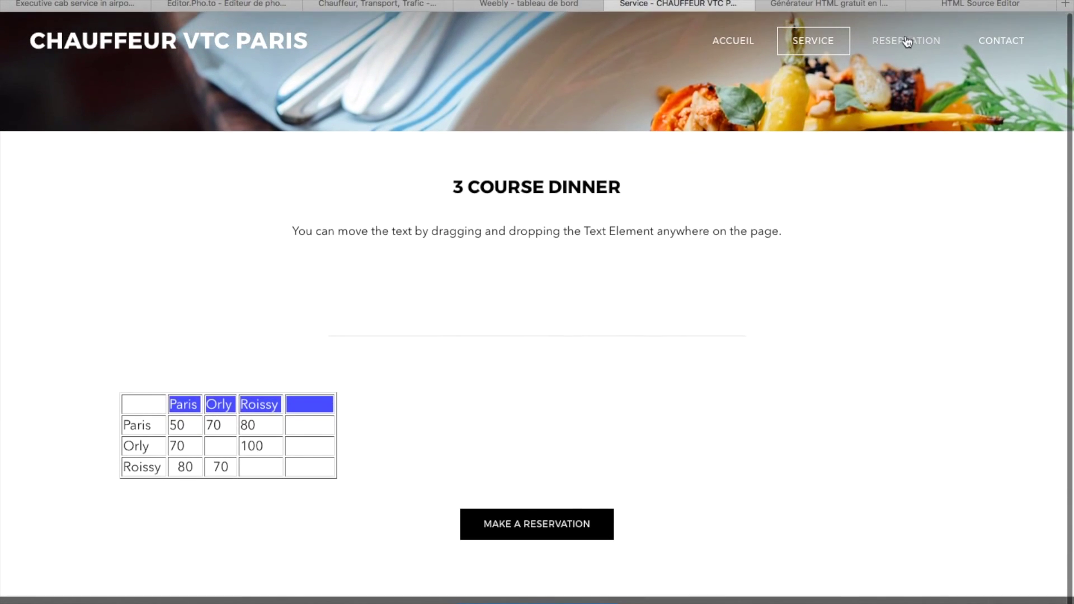
click(904, 42)
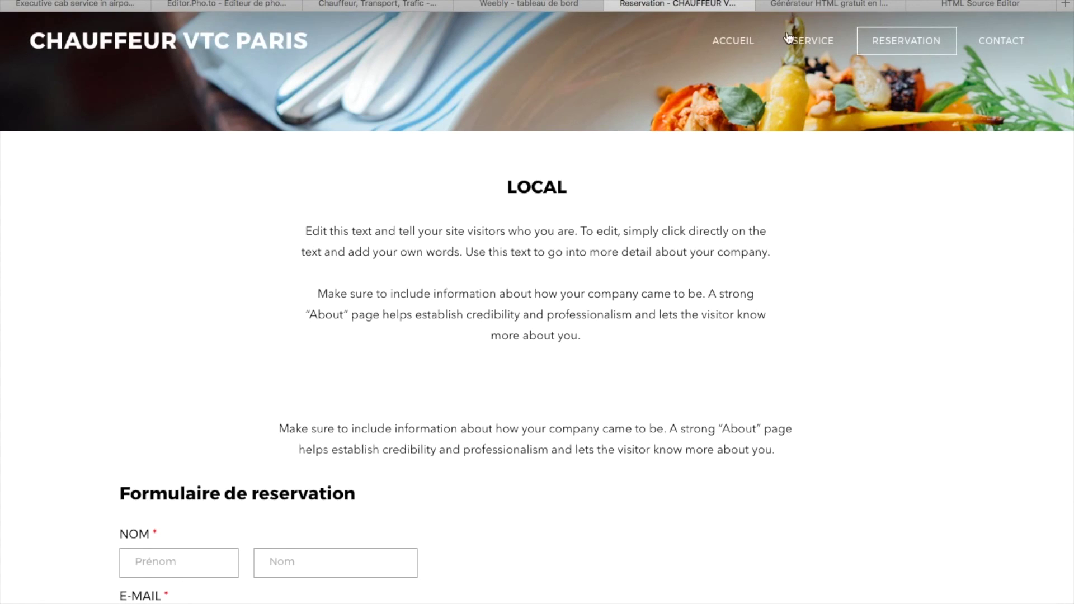
click(732, 40)
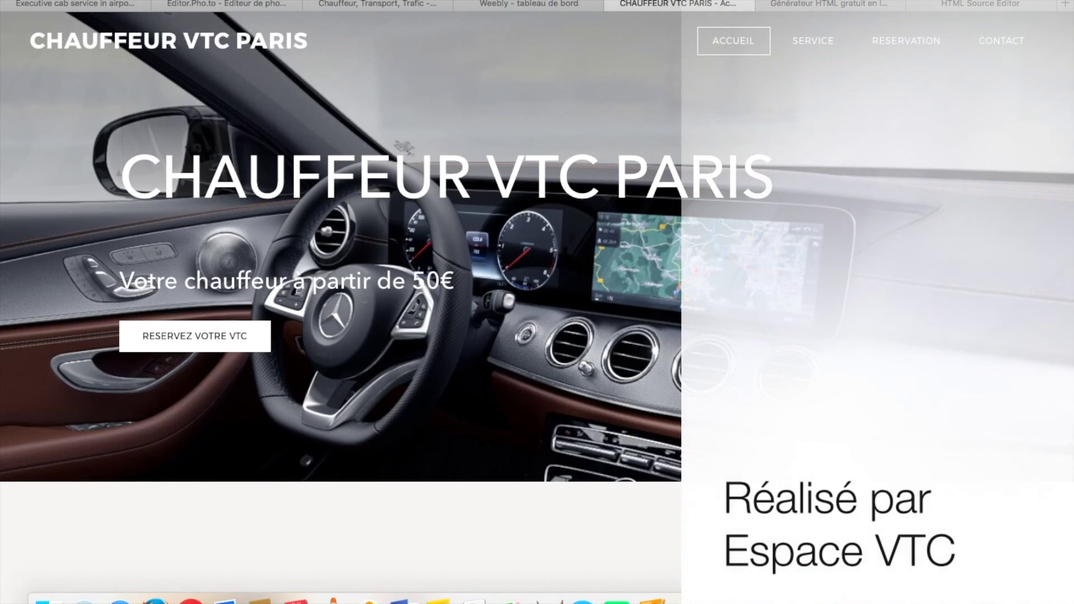